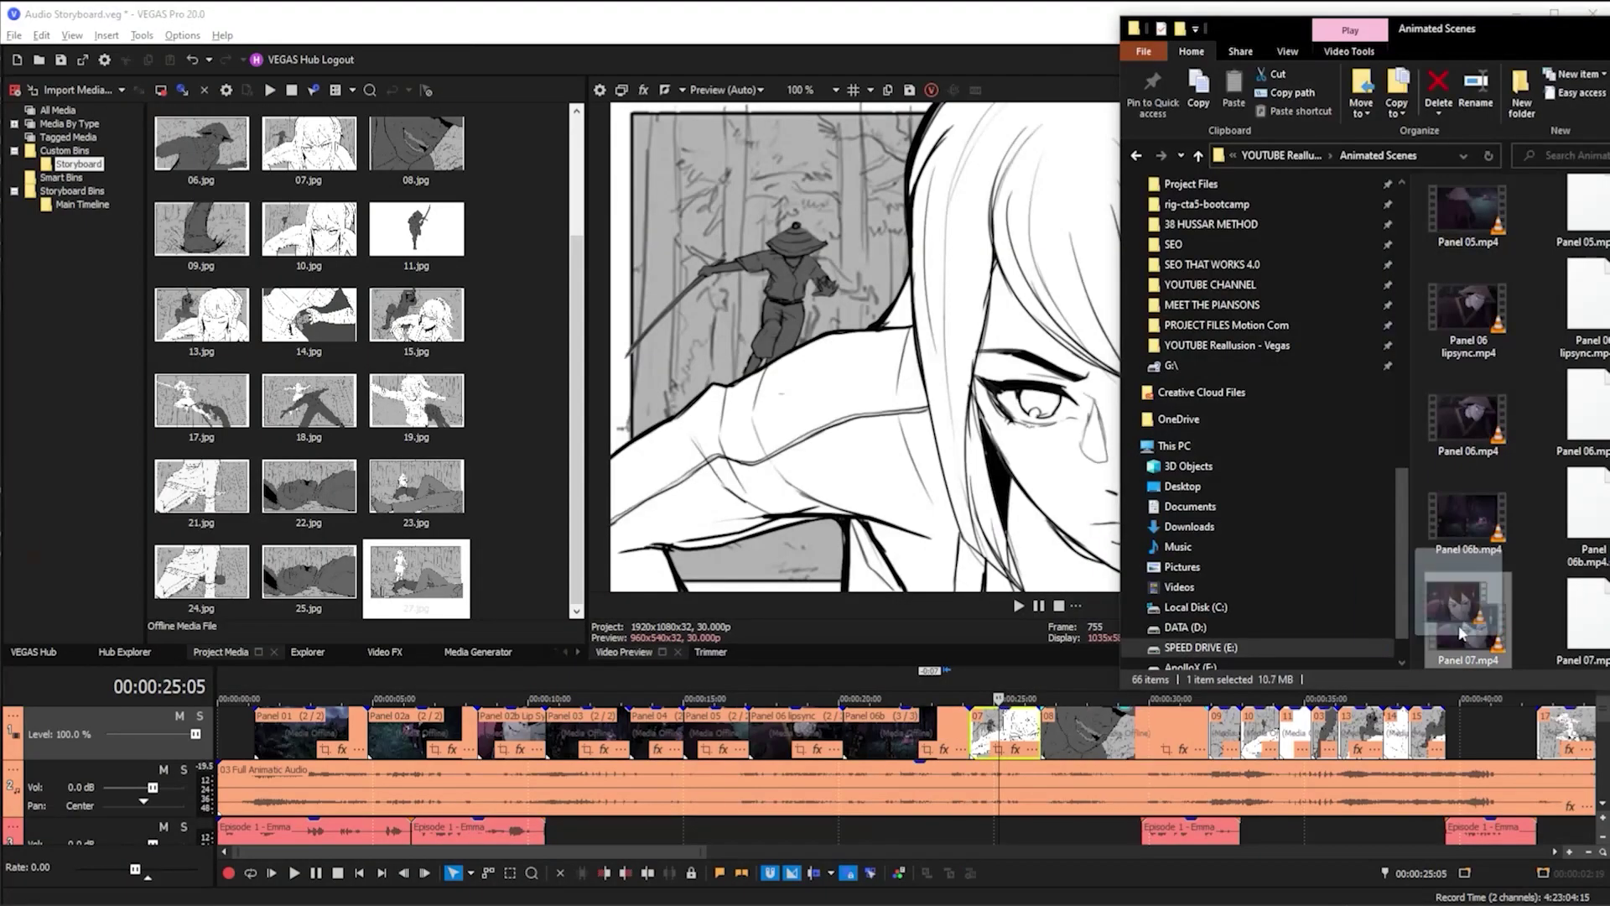
Add Panel 07.mp4 from the Animated Scenes folder as a take on storyboard event 07 and play it back
{"action": "left_click_drag", "start_coordinate": [1464, 596], "coordinate": [1011, 721]}
{"action": "left_click", "coordinate": [1009, 729]}
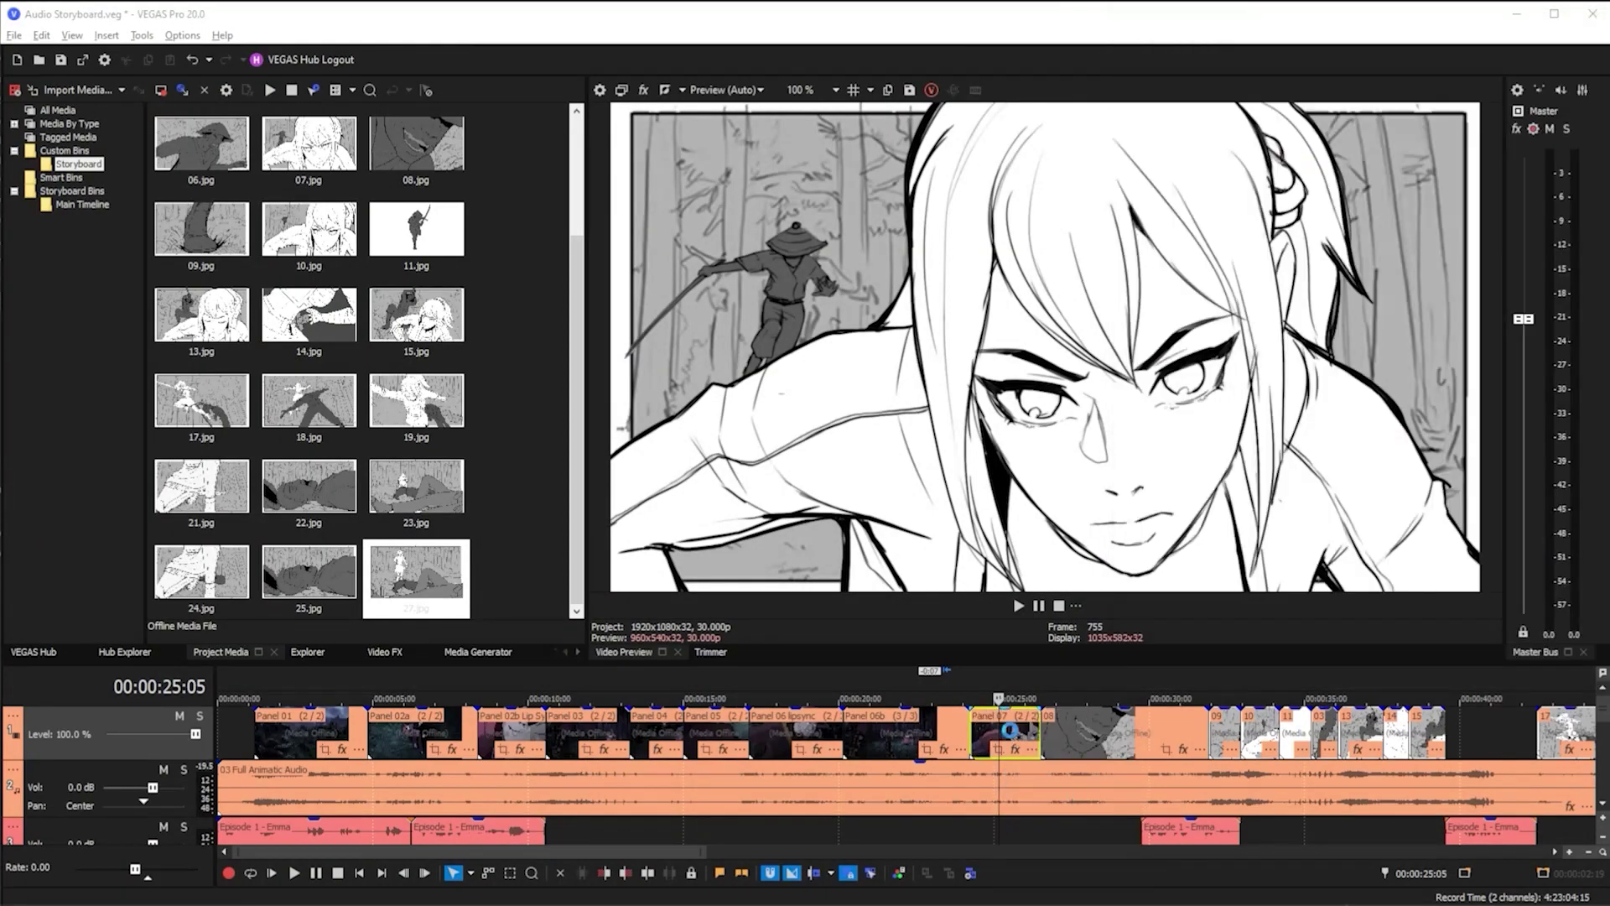
{"action": "key", "text": "space"}
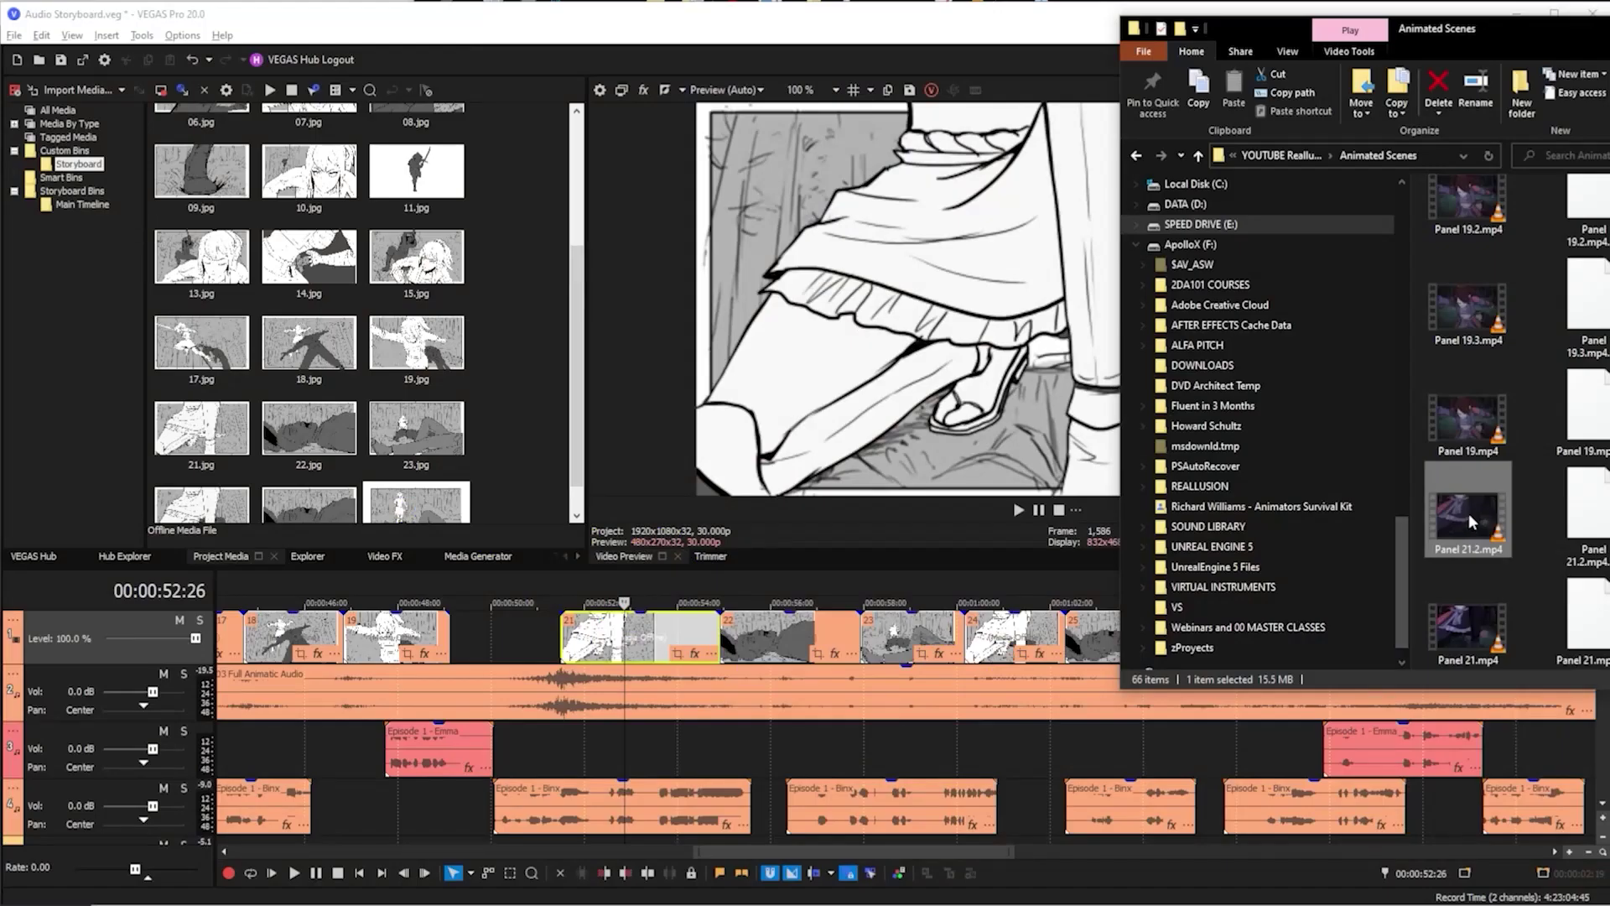
Add Panel 21.2.mp4 from the Animated Scenes folder as a take on storyboard event 21 and play it back
{"action": "left_click_drag", "start_coordinate": [1468, 513], "coordinate": [1004, 472]}
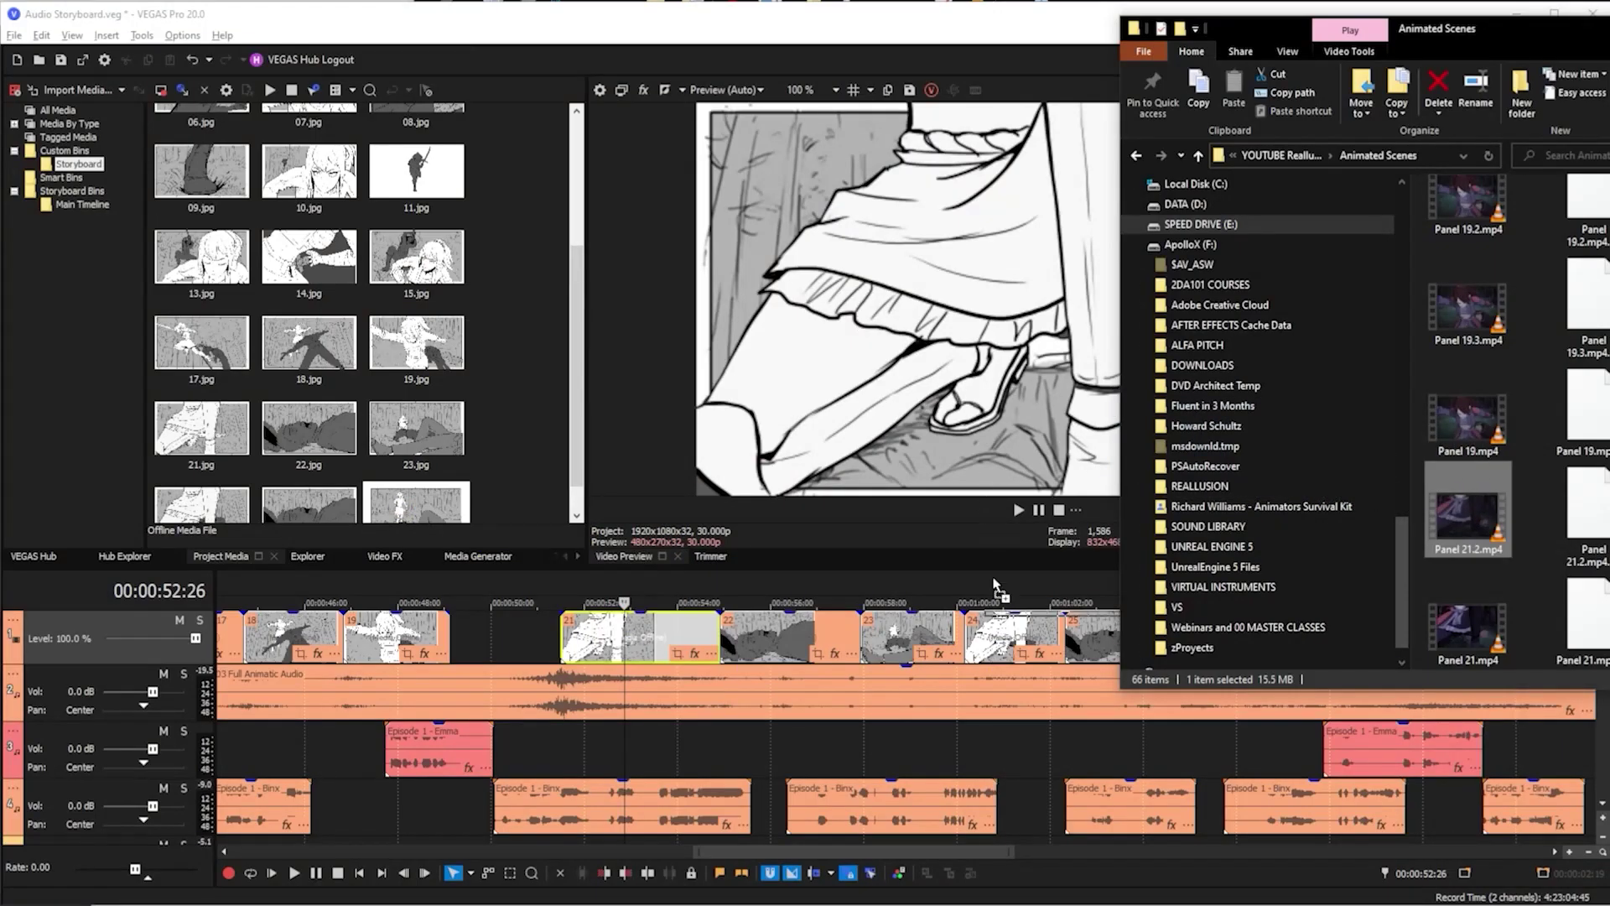
{"action": "left_click_drag", "start_coordinate": [1437, 516], "coordinate": [1467, 517]}
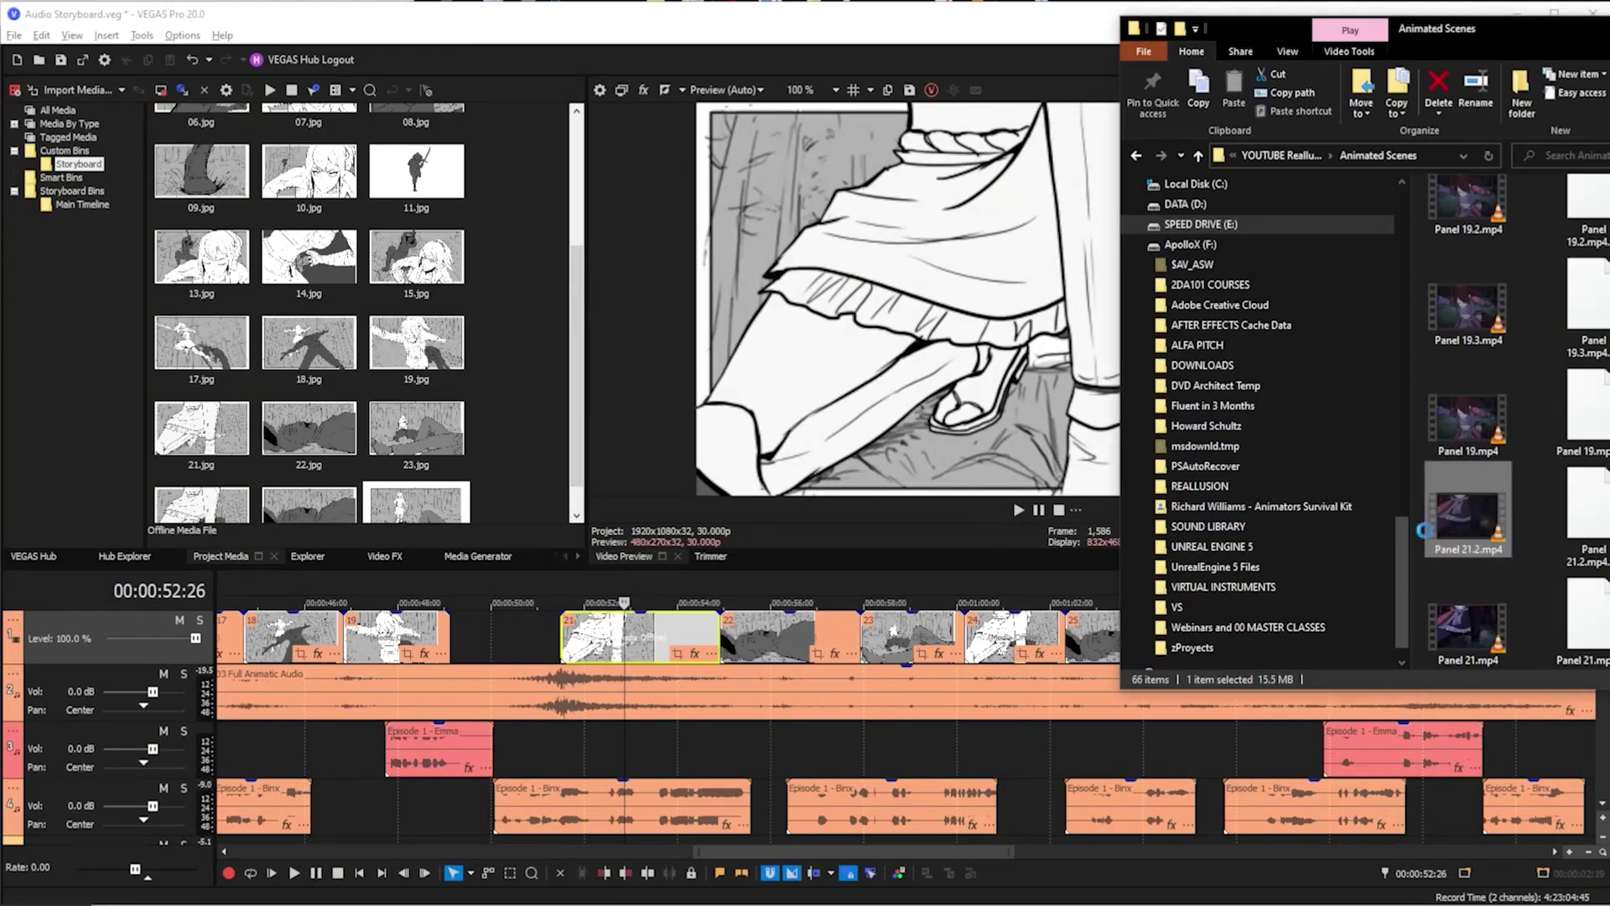
{"action": "right_click", "coordinate": [1472, 511]}
{"action": "right_click", "coordinate": [1436, 513]}
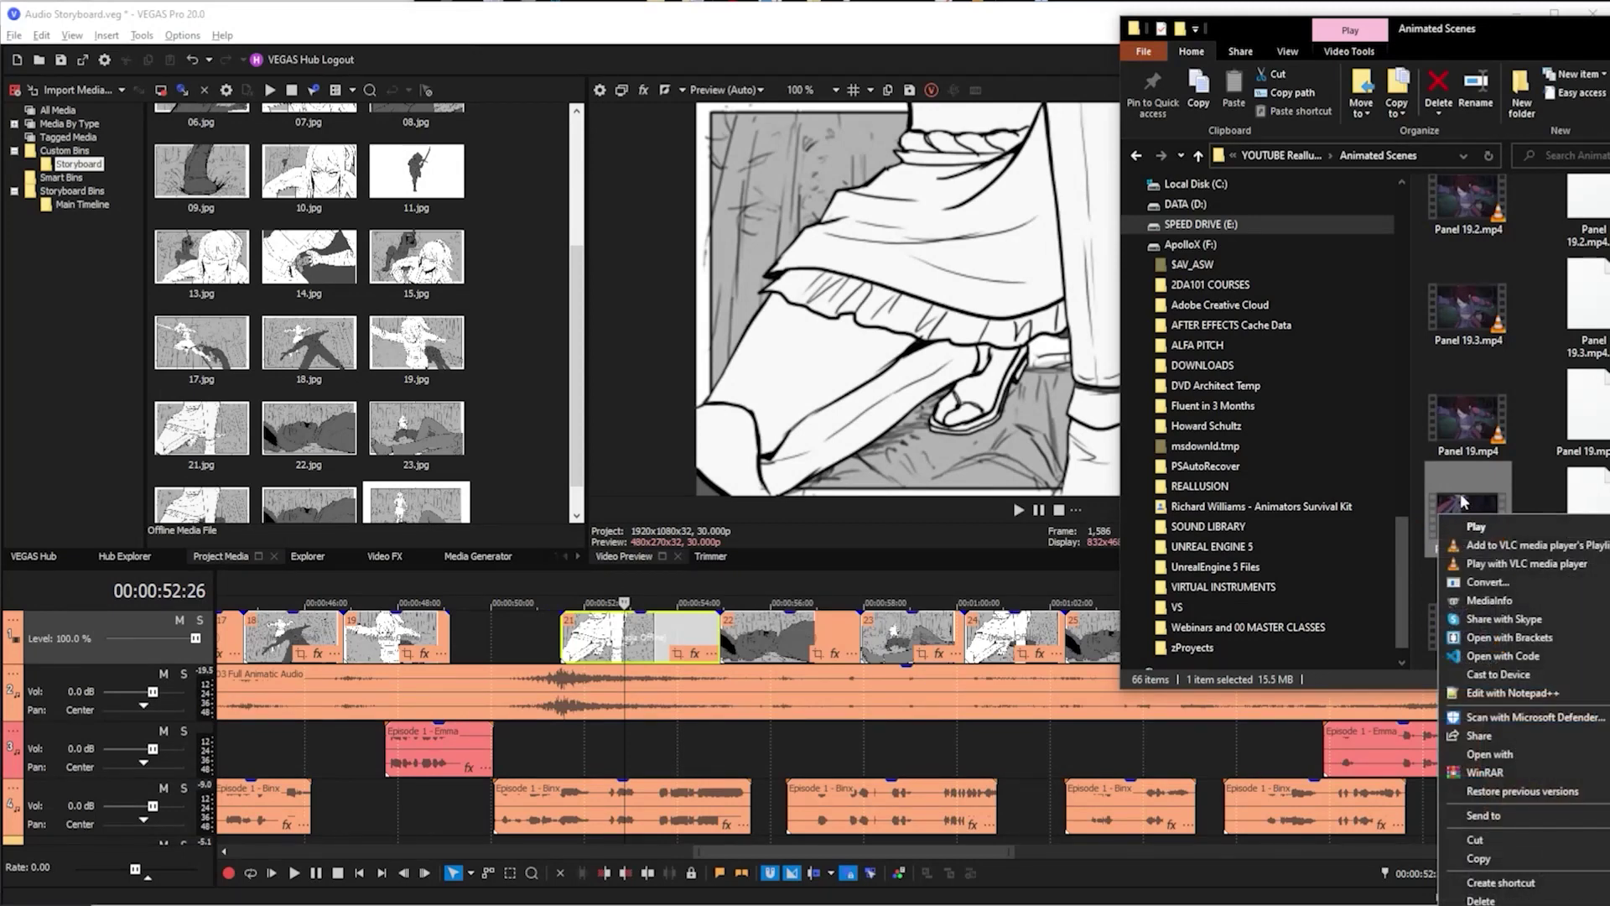
{"action": "left_click_drag", "start_coordinate": [1460, 497], "coordinate": [759, 661]}
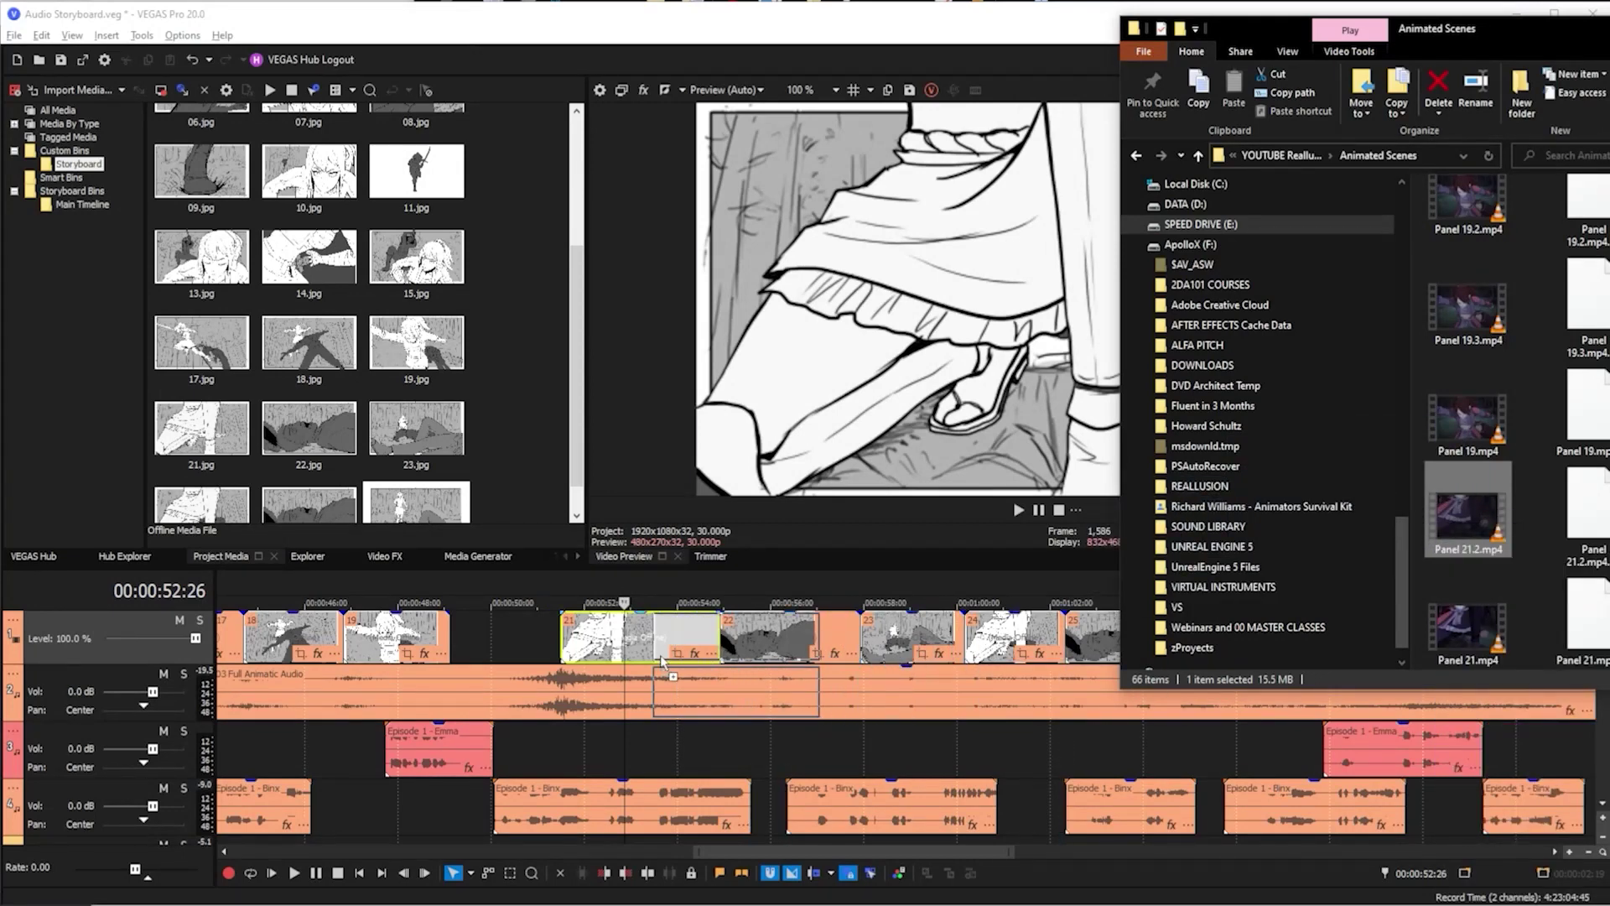
{"action": "left_click_drag", "start_coordinate": [640, 653], "coordinate": [1480, 507]}
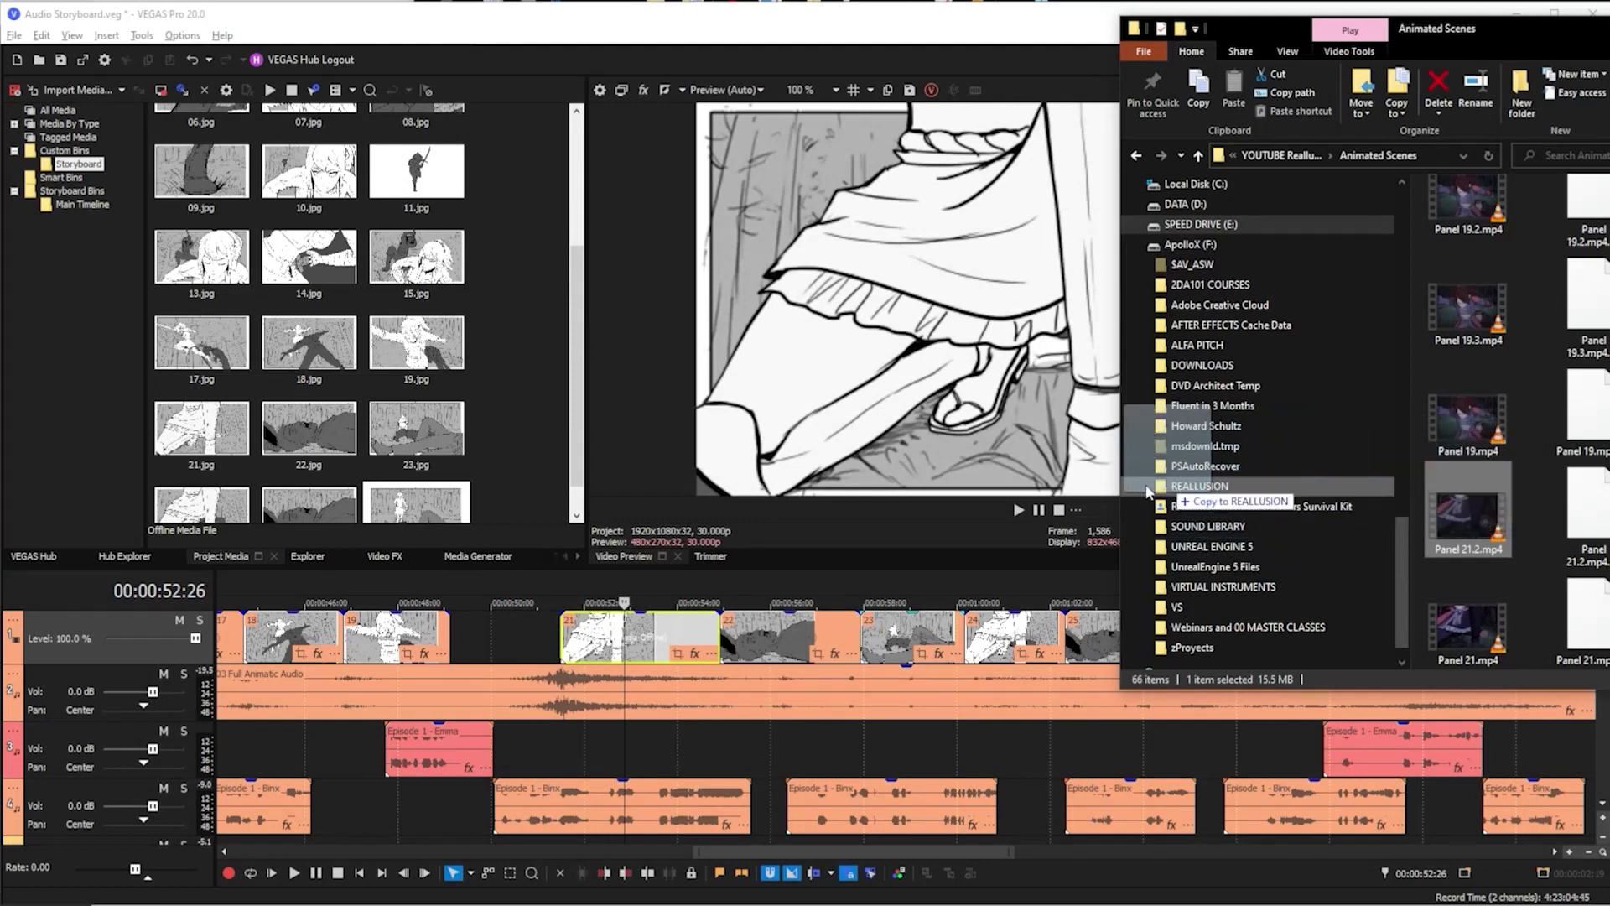
{"action": "left_click_drag", "start_coordinate": [769, 605], "coordinate": [618, 635]}
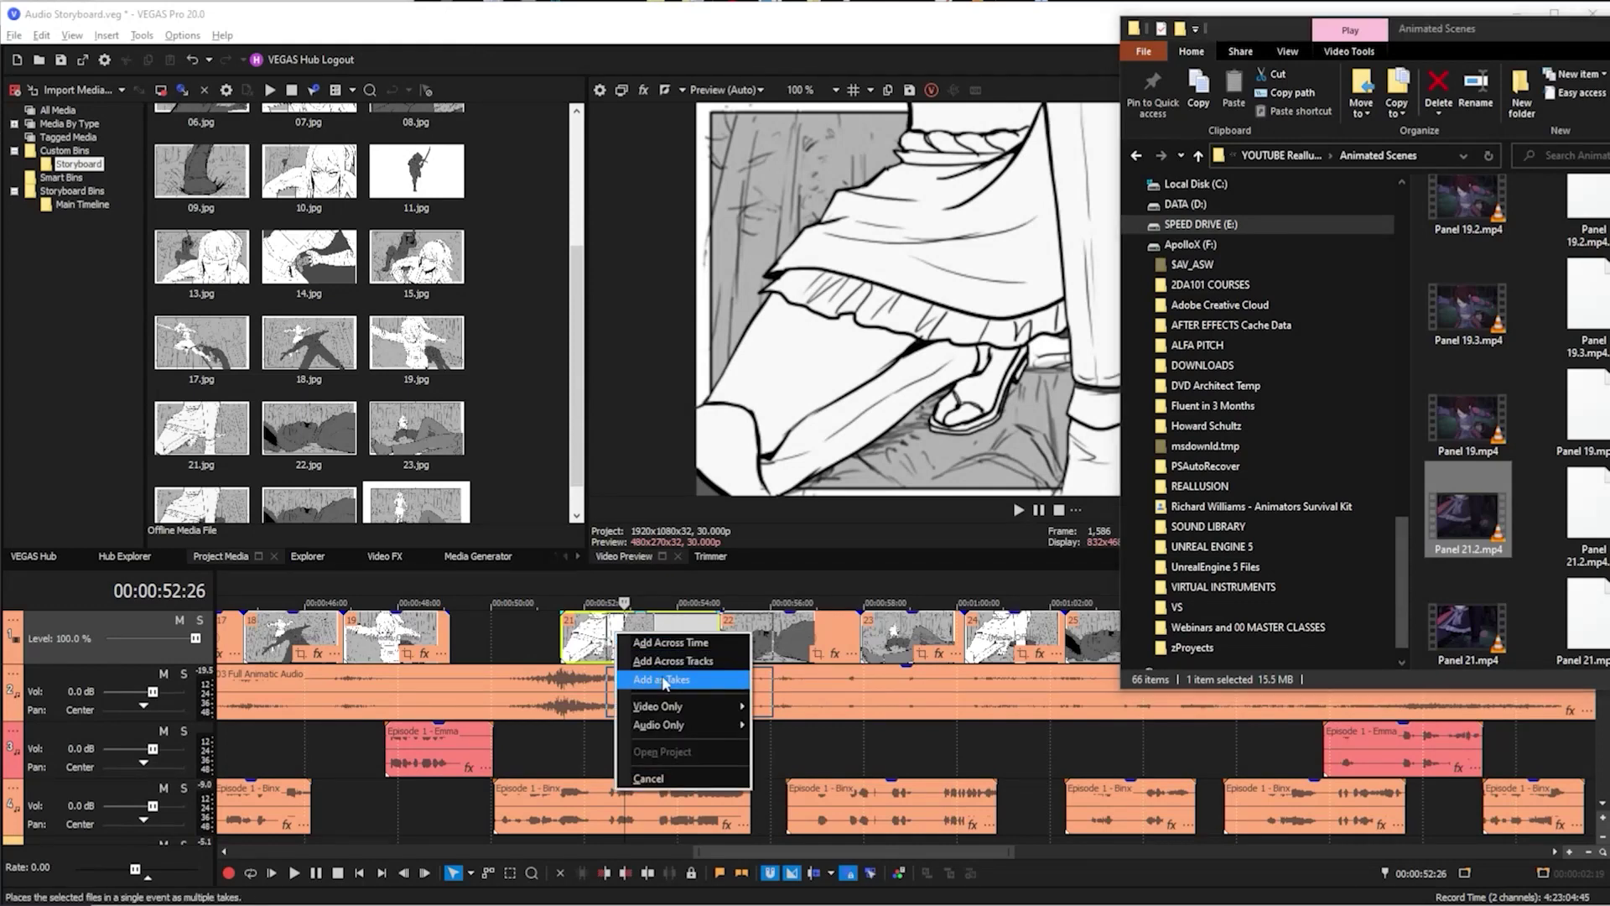
{"action": "left_click", "coordinate": [663, 681]}
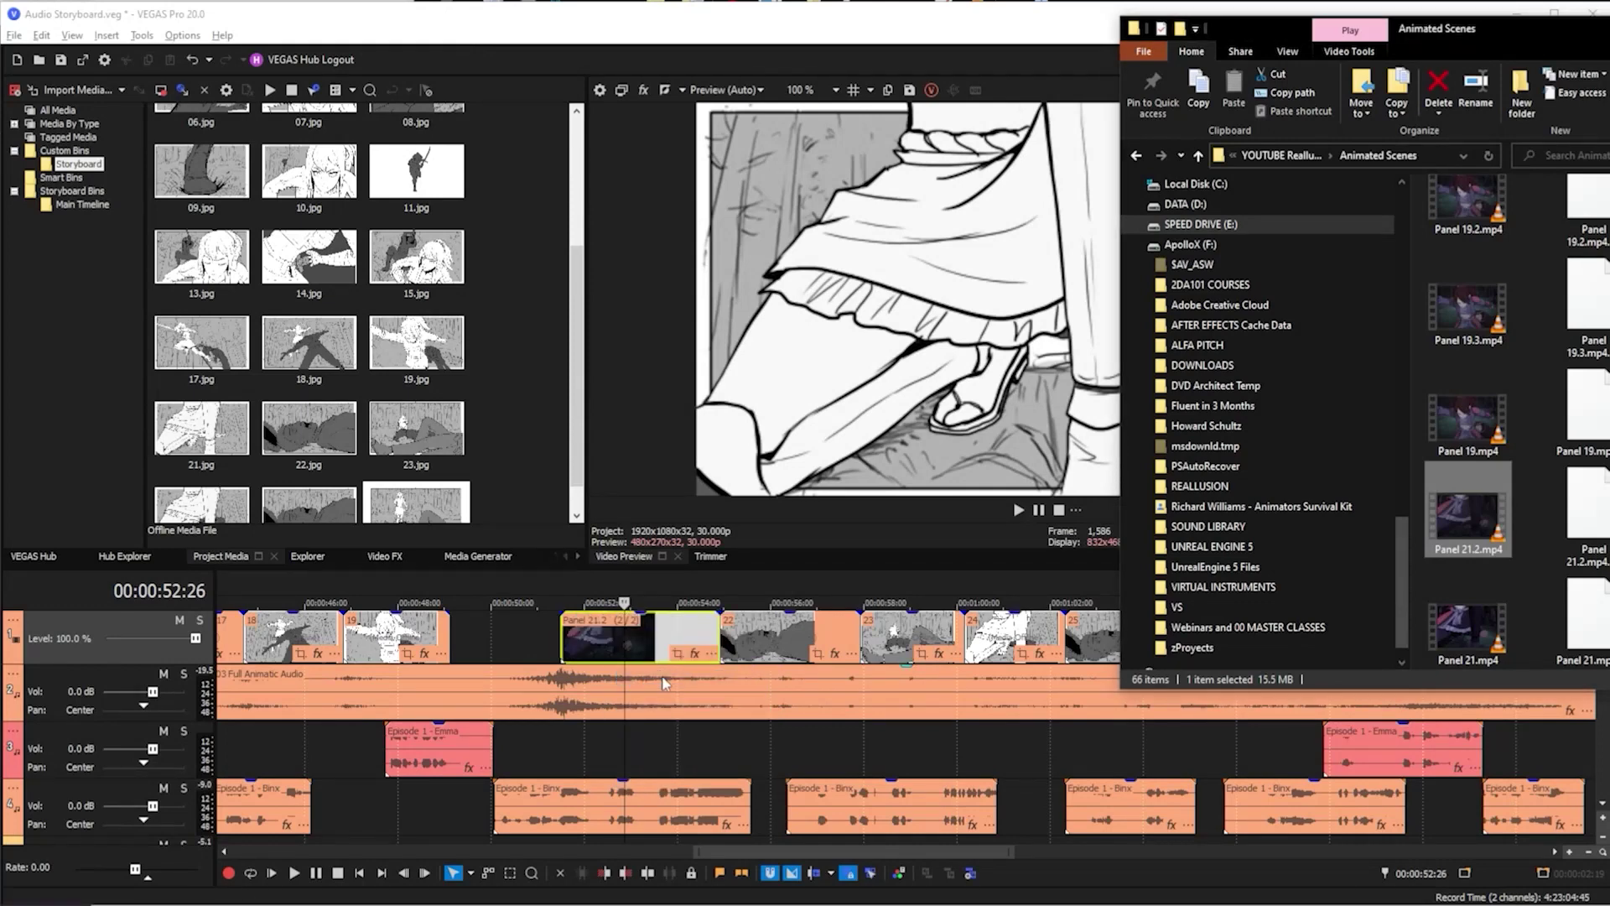
{"action": "left_click", "coordinate": [633, 635]}
{"action": "left_click", "coordinate": [579, 625]}
{"action": "key", "text": "space"}
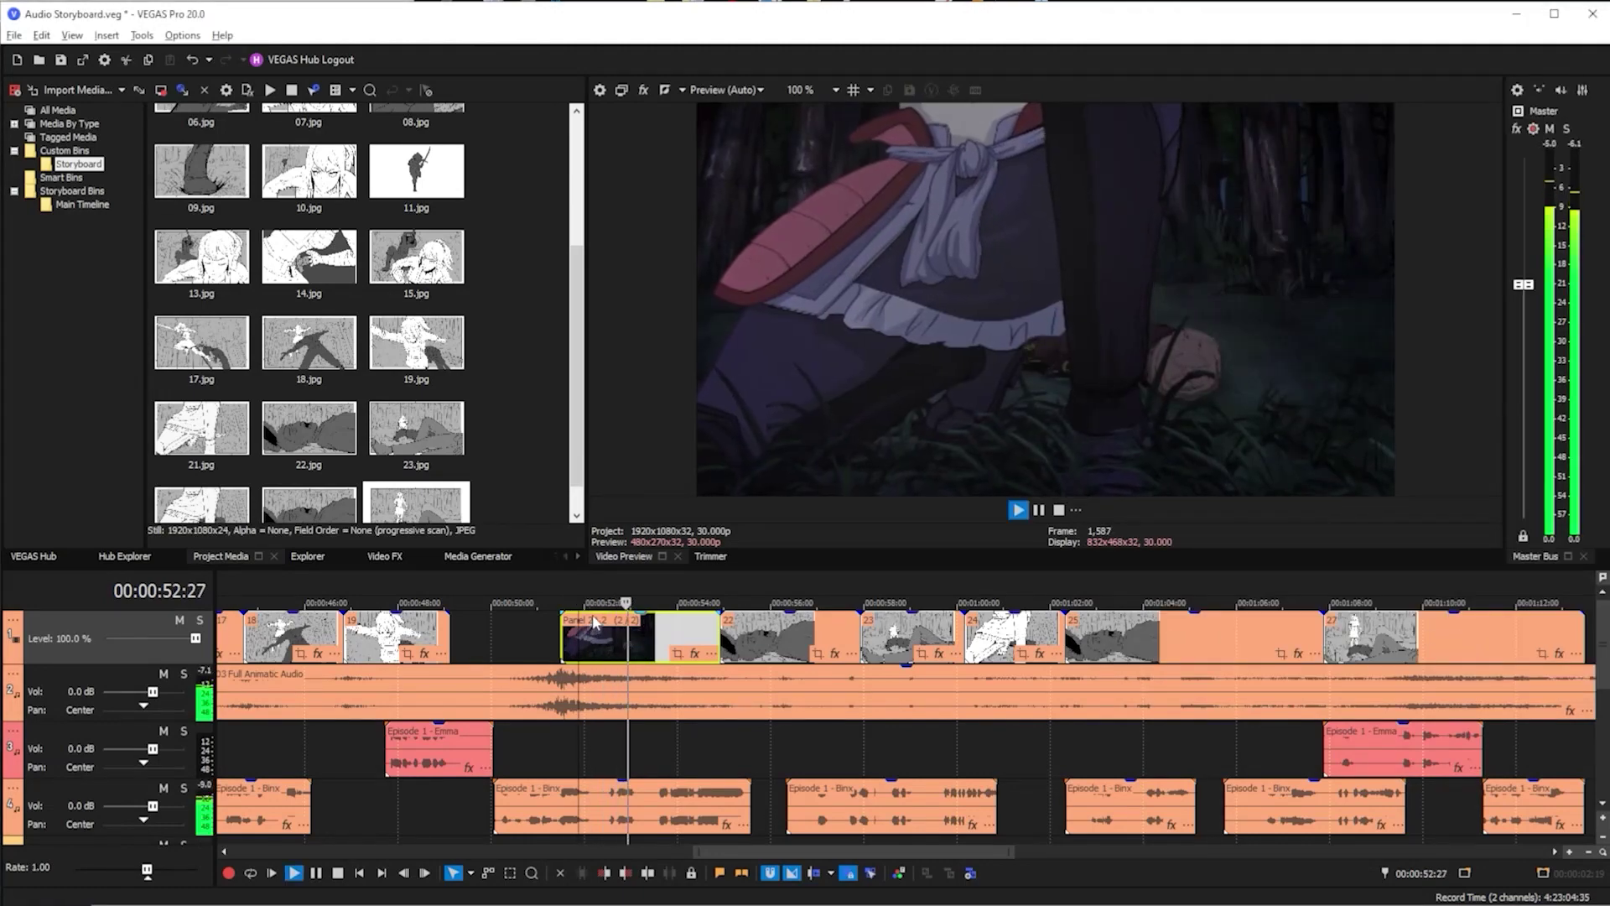
Add Panel 22 animated, Panel 23, Panel 24.2 and Panel 25 animated as takes on the matching storyboard events 22 to 25
{"action": "key", "text": "Return"}
{"action": "left_click", "coordinate": [736, 631]}
{"action": "key", "text": "alt+Tab"}
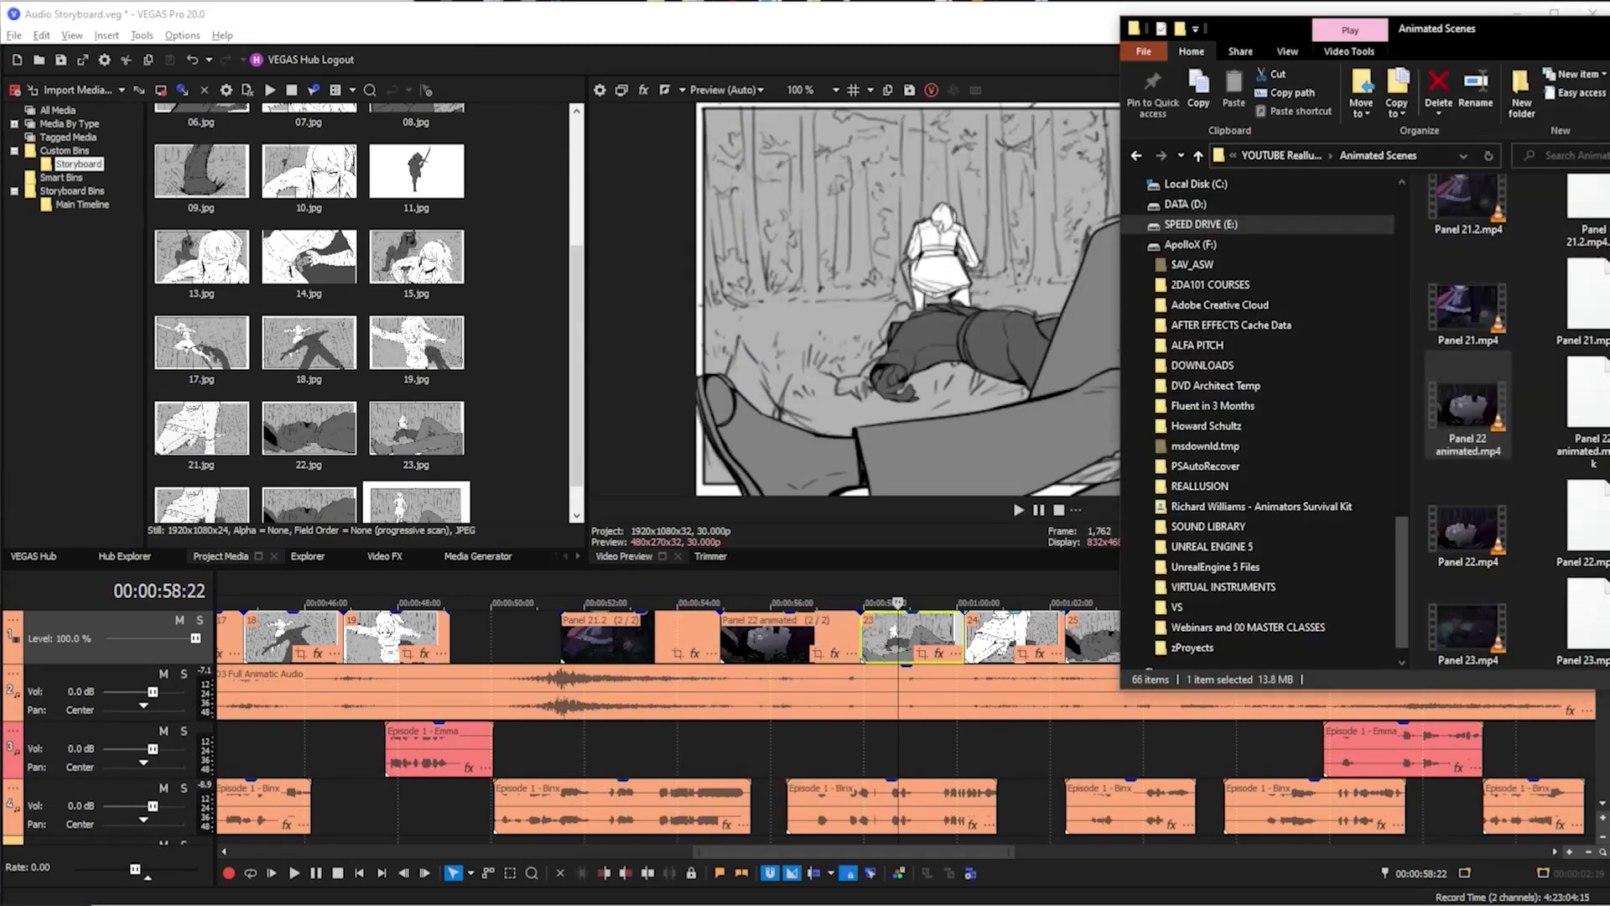
{"action": "left_click", "coordinate": [1012, 631]}
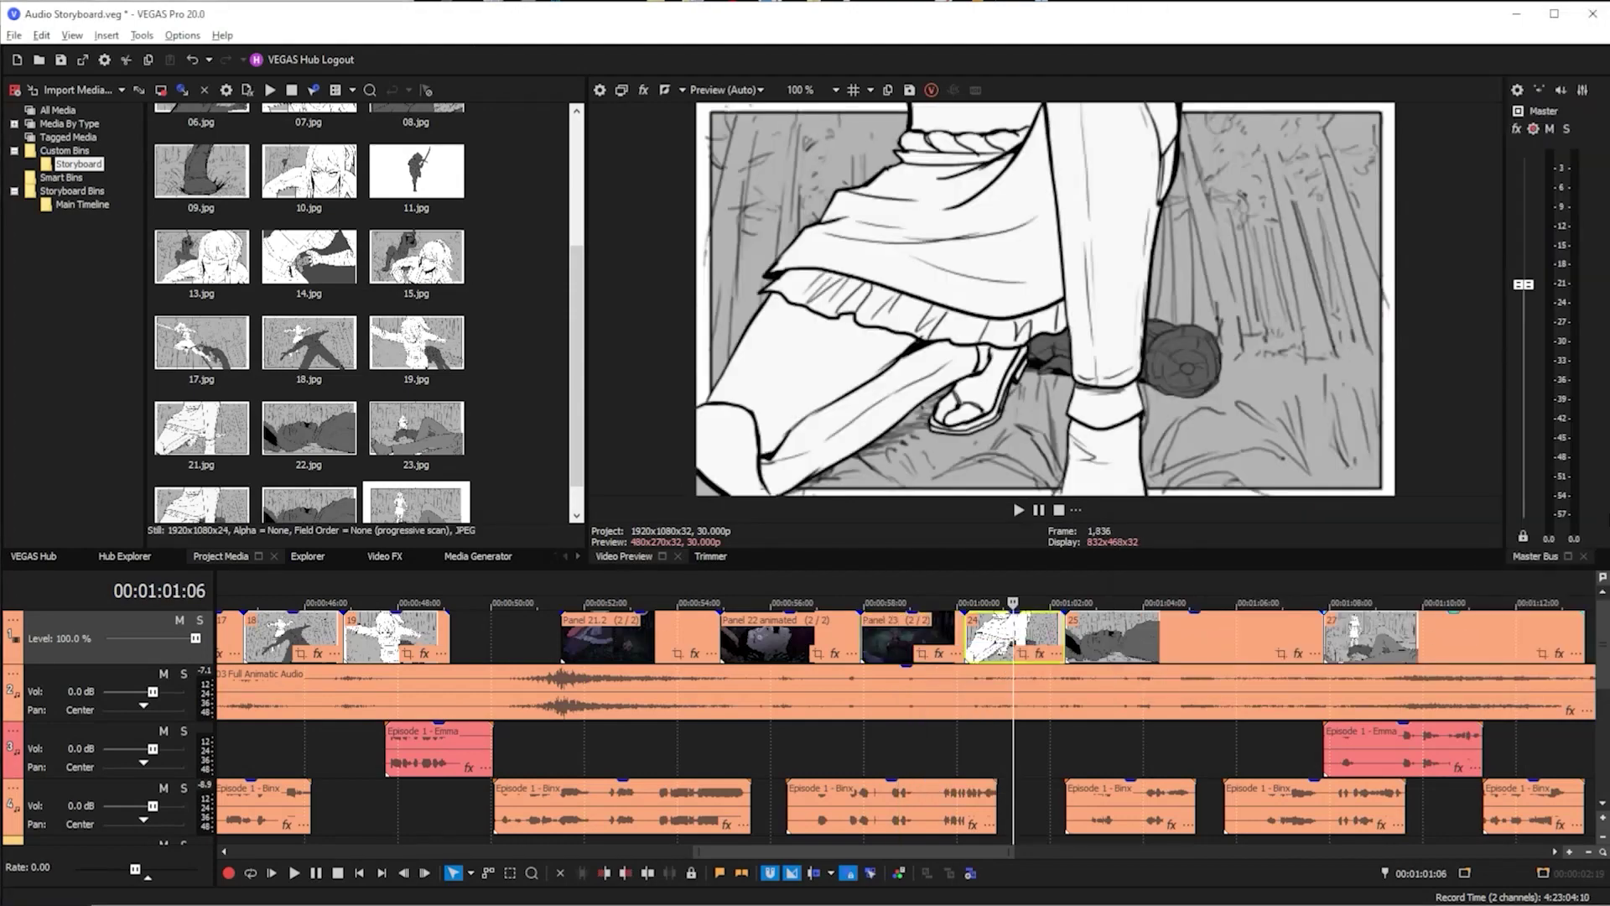
{"action": "key", "text": "alt+Tab"}
{"action": "left_click", "coordinate": [1115, 631]}
{"action": "key", "text": "alt+Tab"}
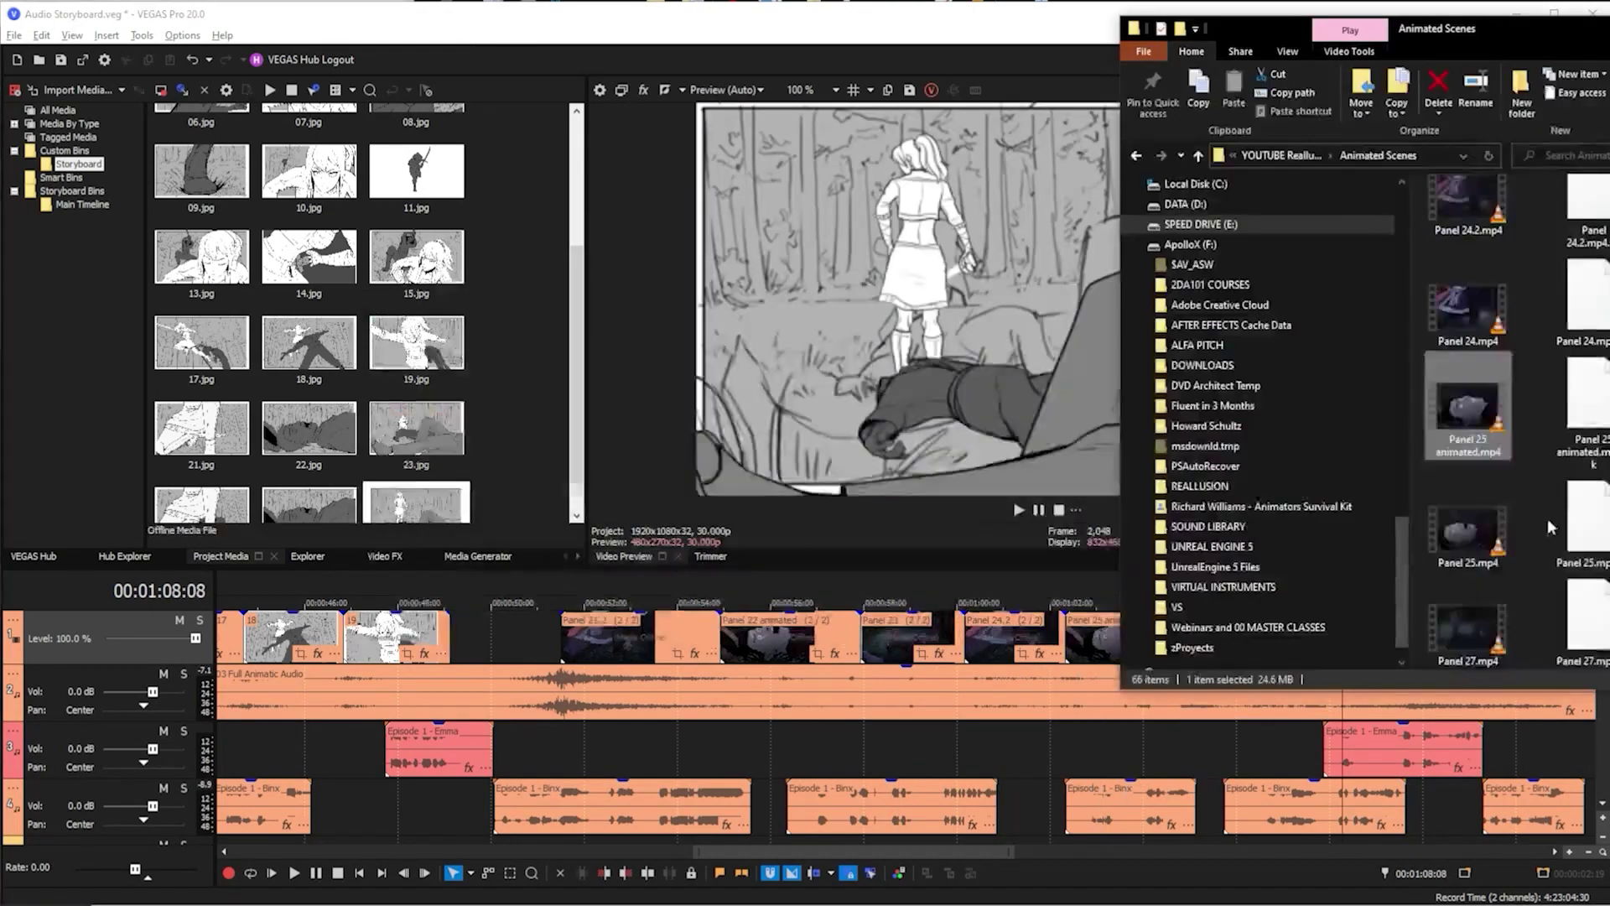
Play the timeline from the panel 22 event to review the replaced shots
{"action": "key", "text": "alt+Tab"}
{"action": "left_click", "coordinate": [741, 639]}
{"action": "key", "text": "space"}
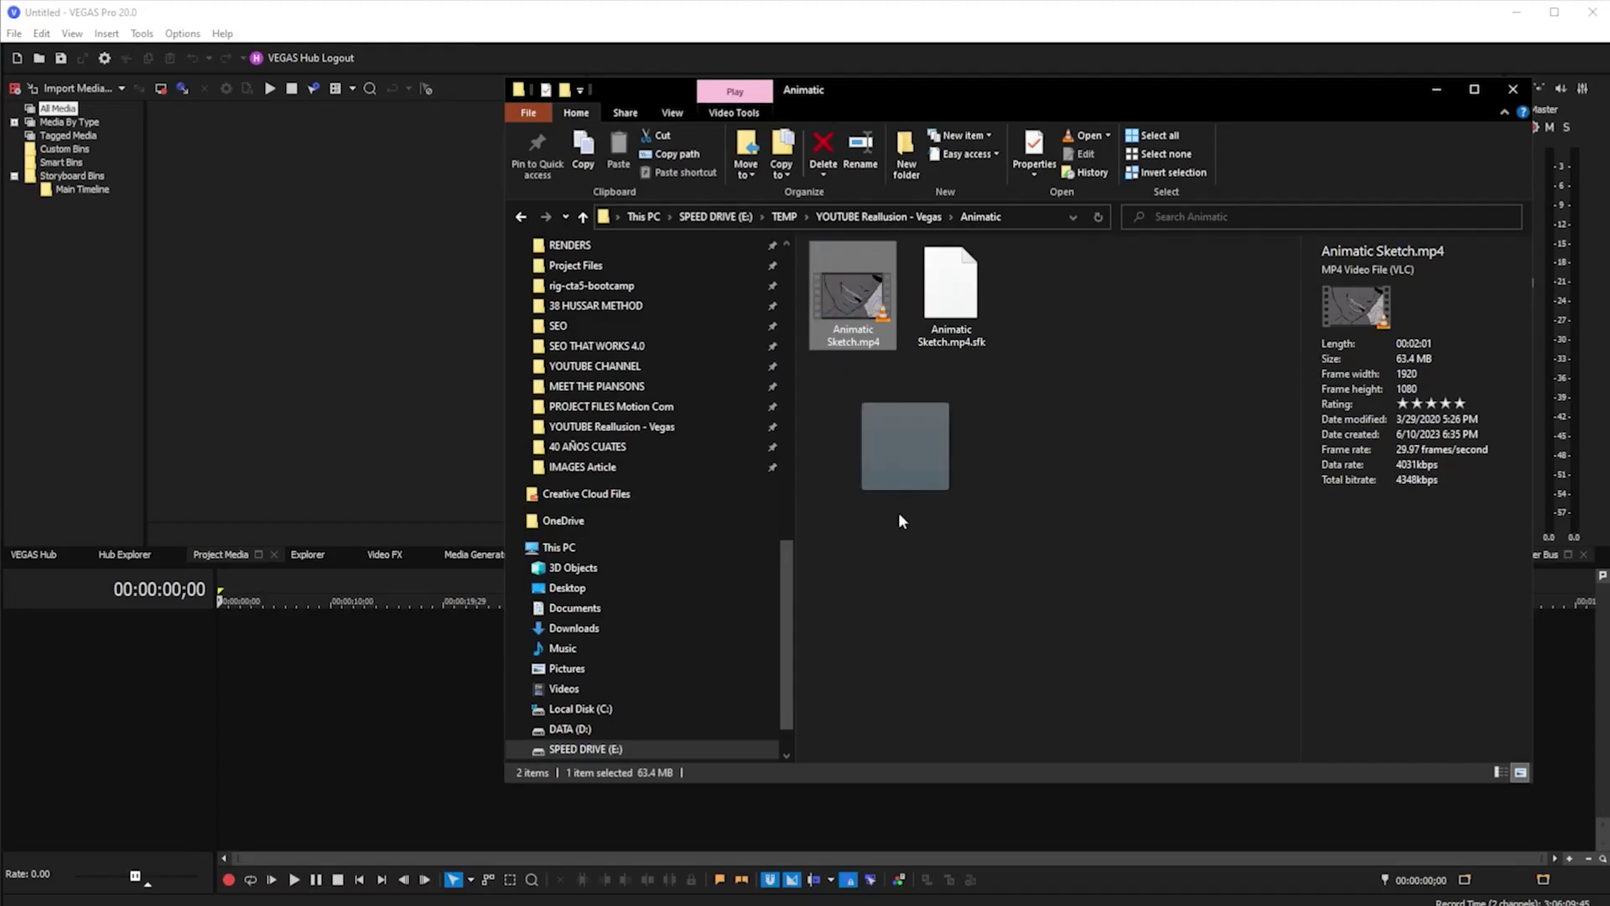
Place Animatic Sketch.mp4 and the 25 selected storyboard images on the timeline, and shift the image events later along their track
{"action": "left_click_drag", "start_coordinate": [898, 521], "coordinate": [340, 665]}
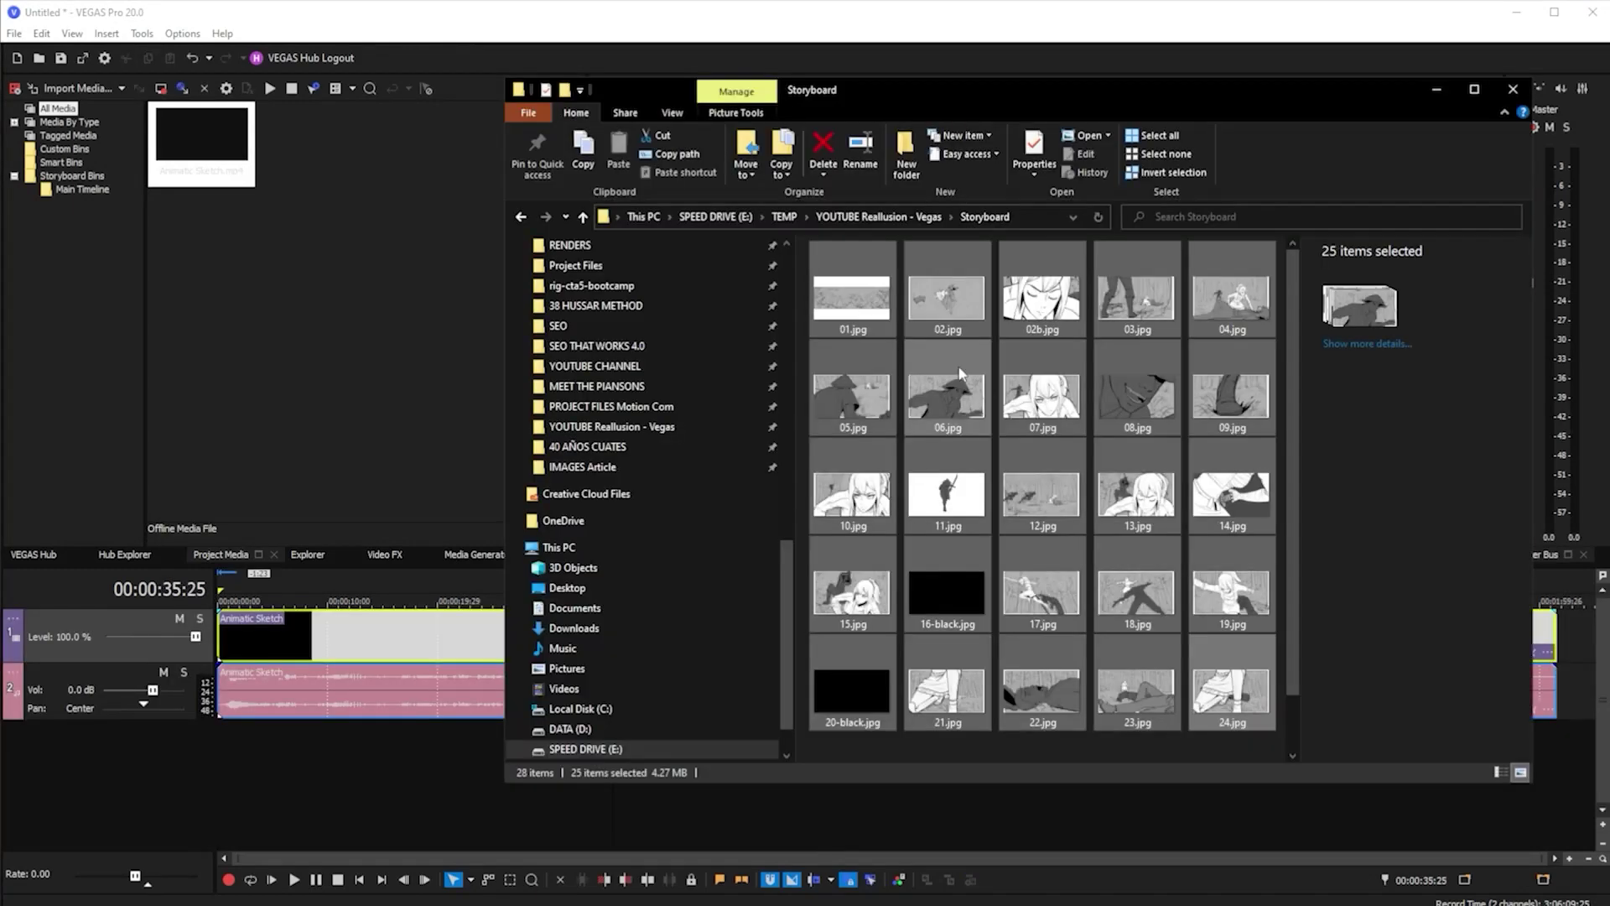
{"action": "left_click_drag", "start_coordinate": [960, 369], "coordinate": [285, 749]}
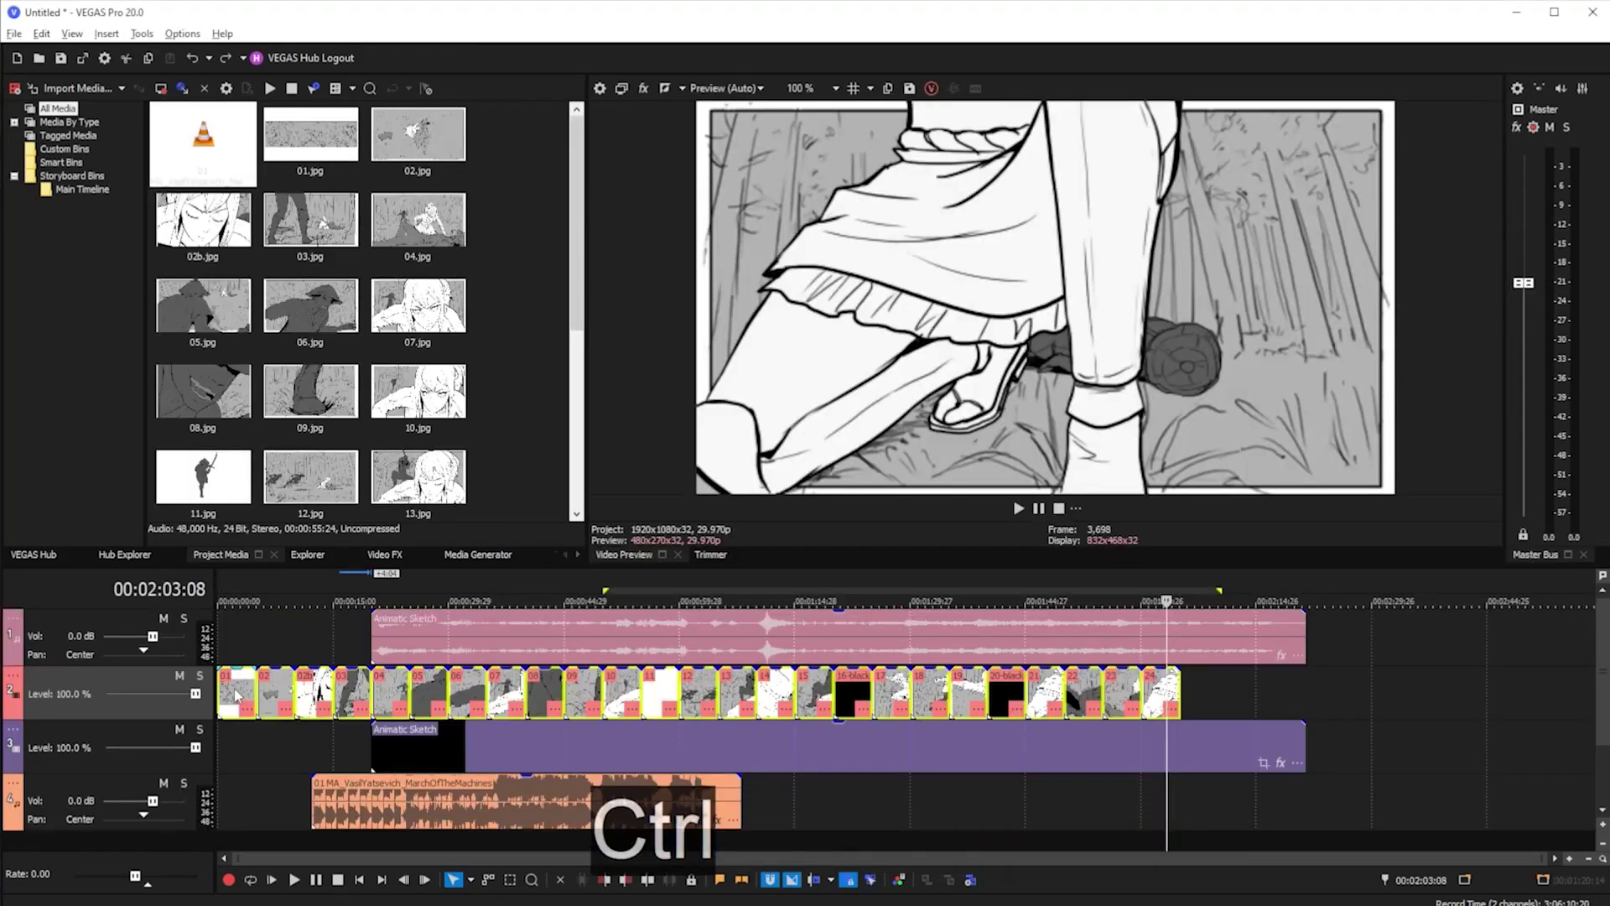
{"action": "left_click_drag", "start_coordinate": [238, 695], "coordinate": [1211, 691]}
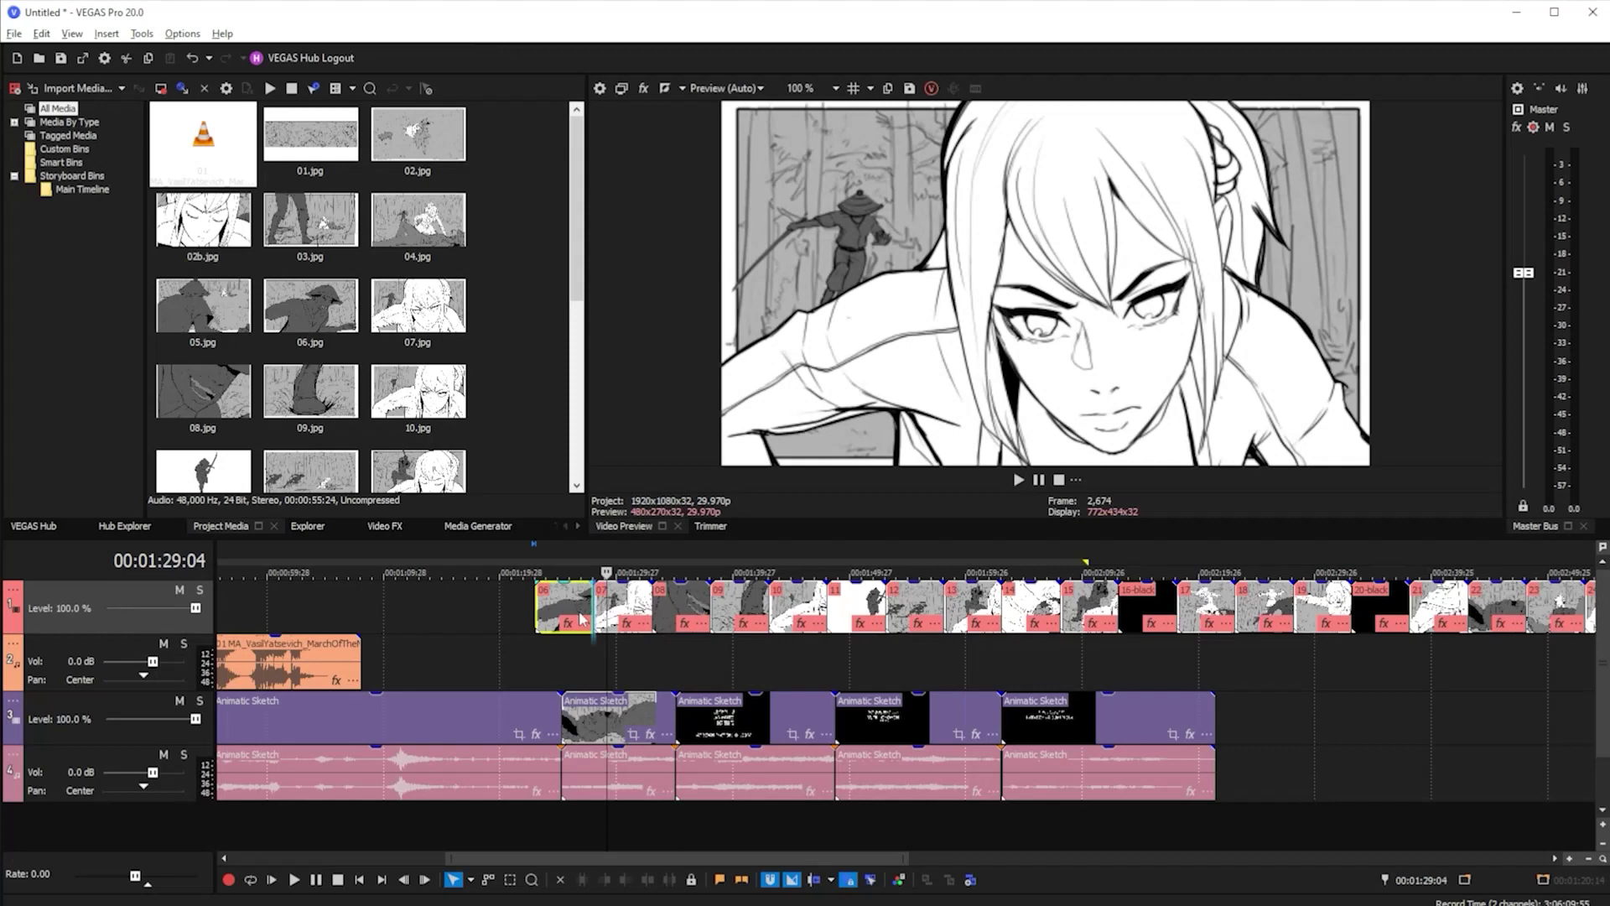
{"action": "left_click_drag", "start_coordinate": [580, 619], "coordinate": [715, 631]}
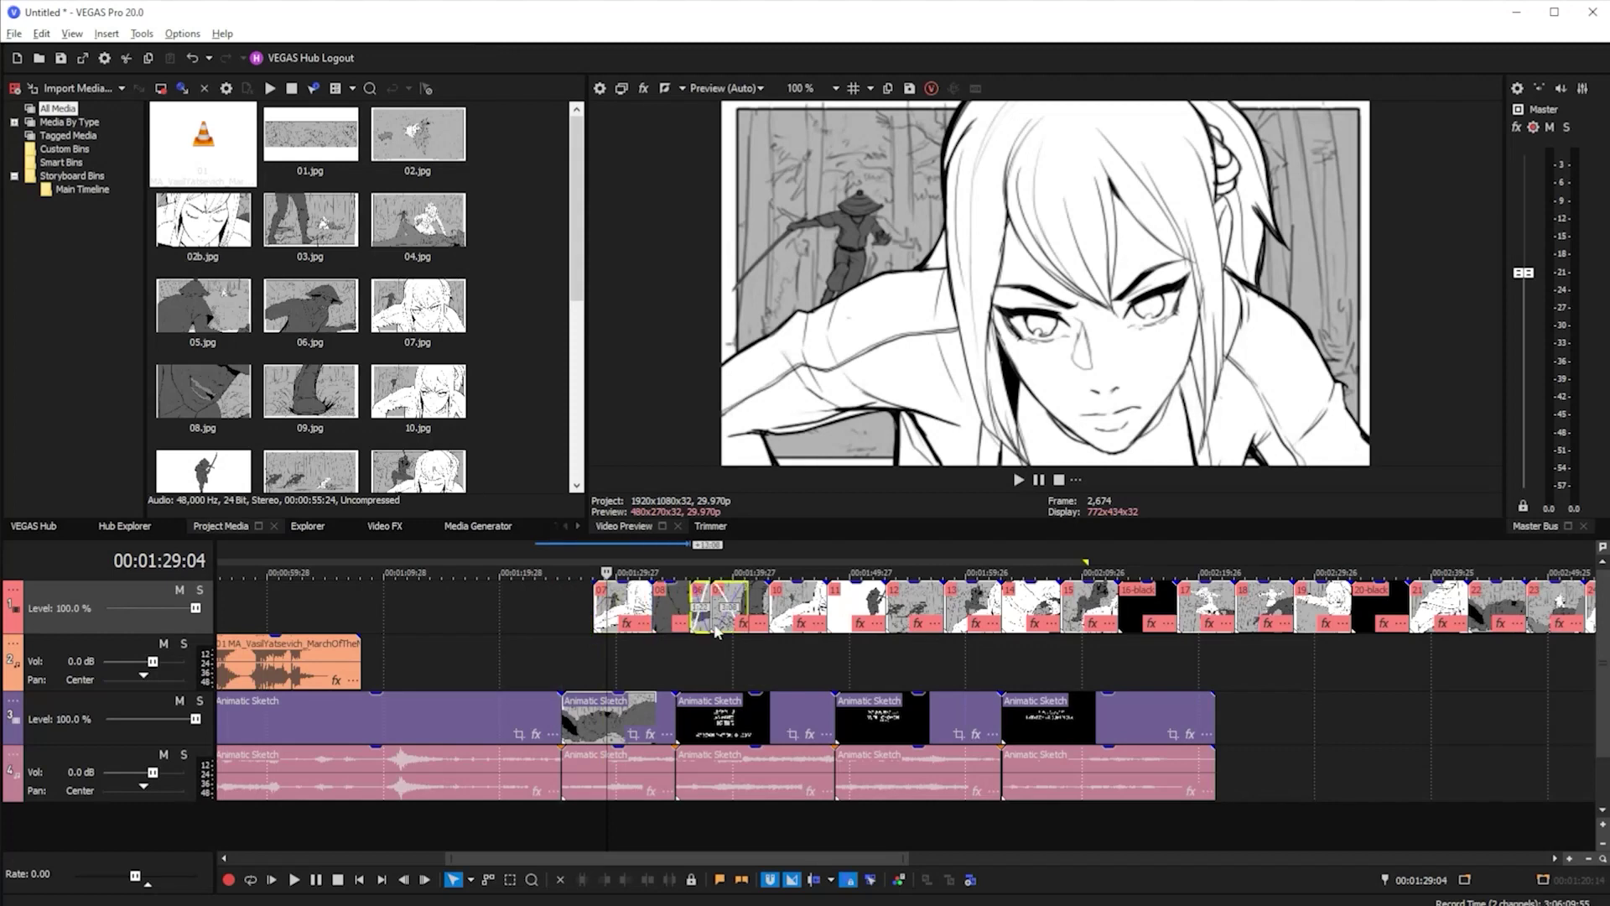
{"action": "key", "text": "f"}
{"action": "key", "text": "ctrl+z"}
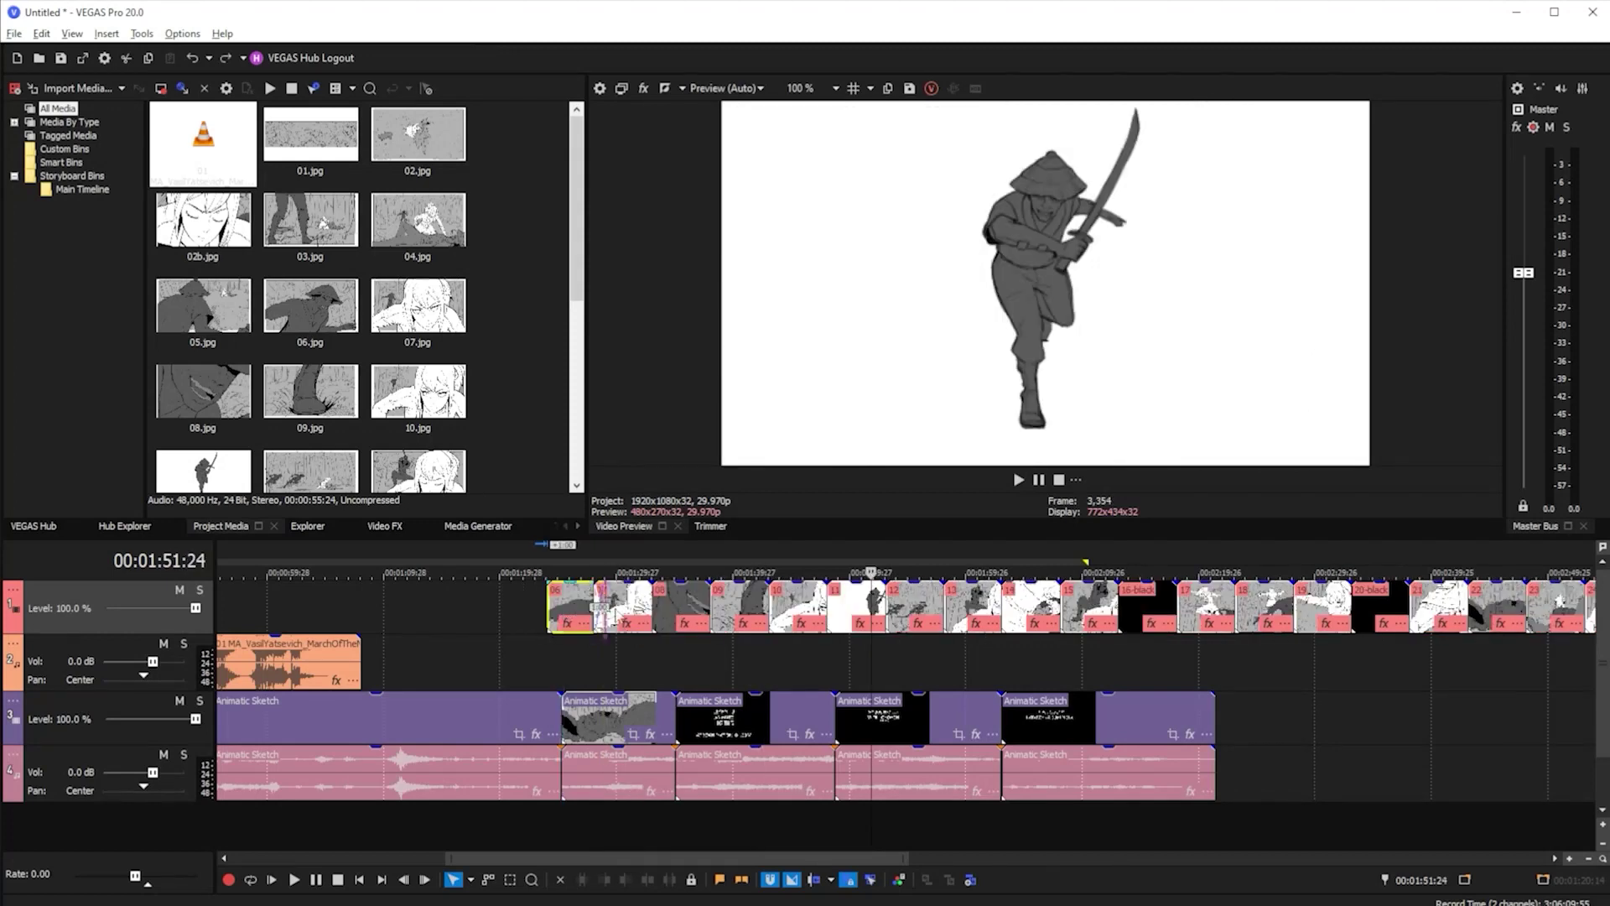
Move storyboard event 06 later along its track and ripple all tracks, markers and regions
{"action": "left_click_drag", "start_coordinate": [579, 621], "coordinate": [752, 623]}
{"action": "key", "text": "ctrl+shift+f"}
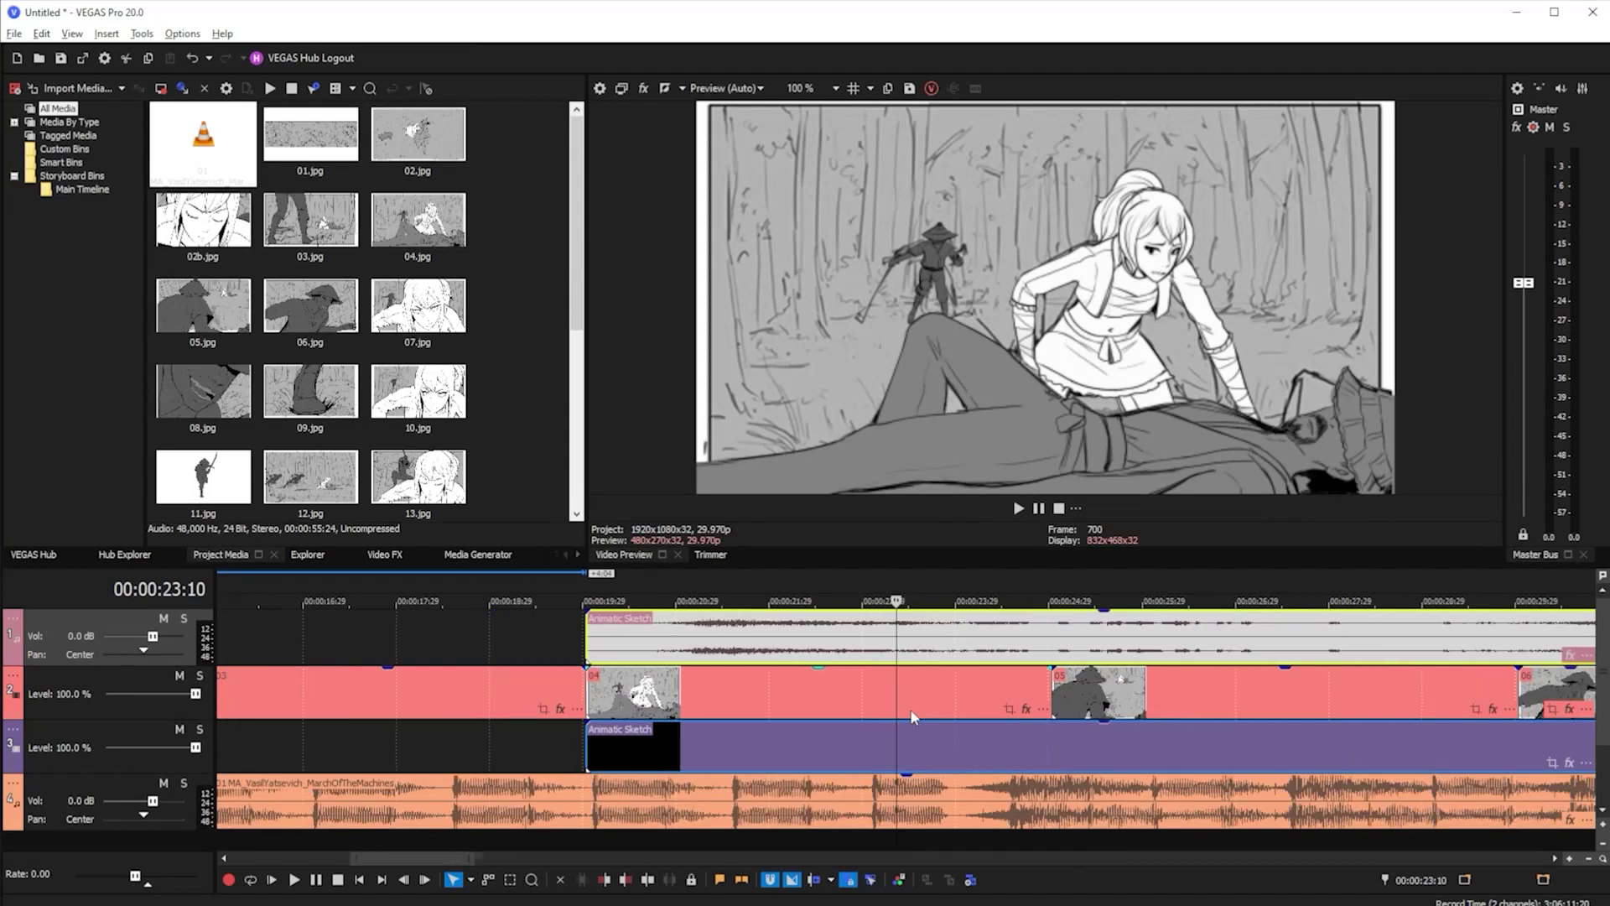
{"action": "scroll", "coordinate": [1056, 789], "scroll_direction": "down", "scroll_amount": 3}
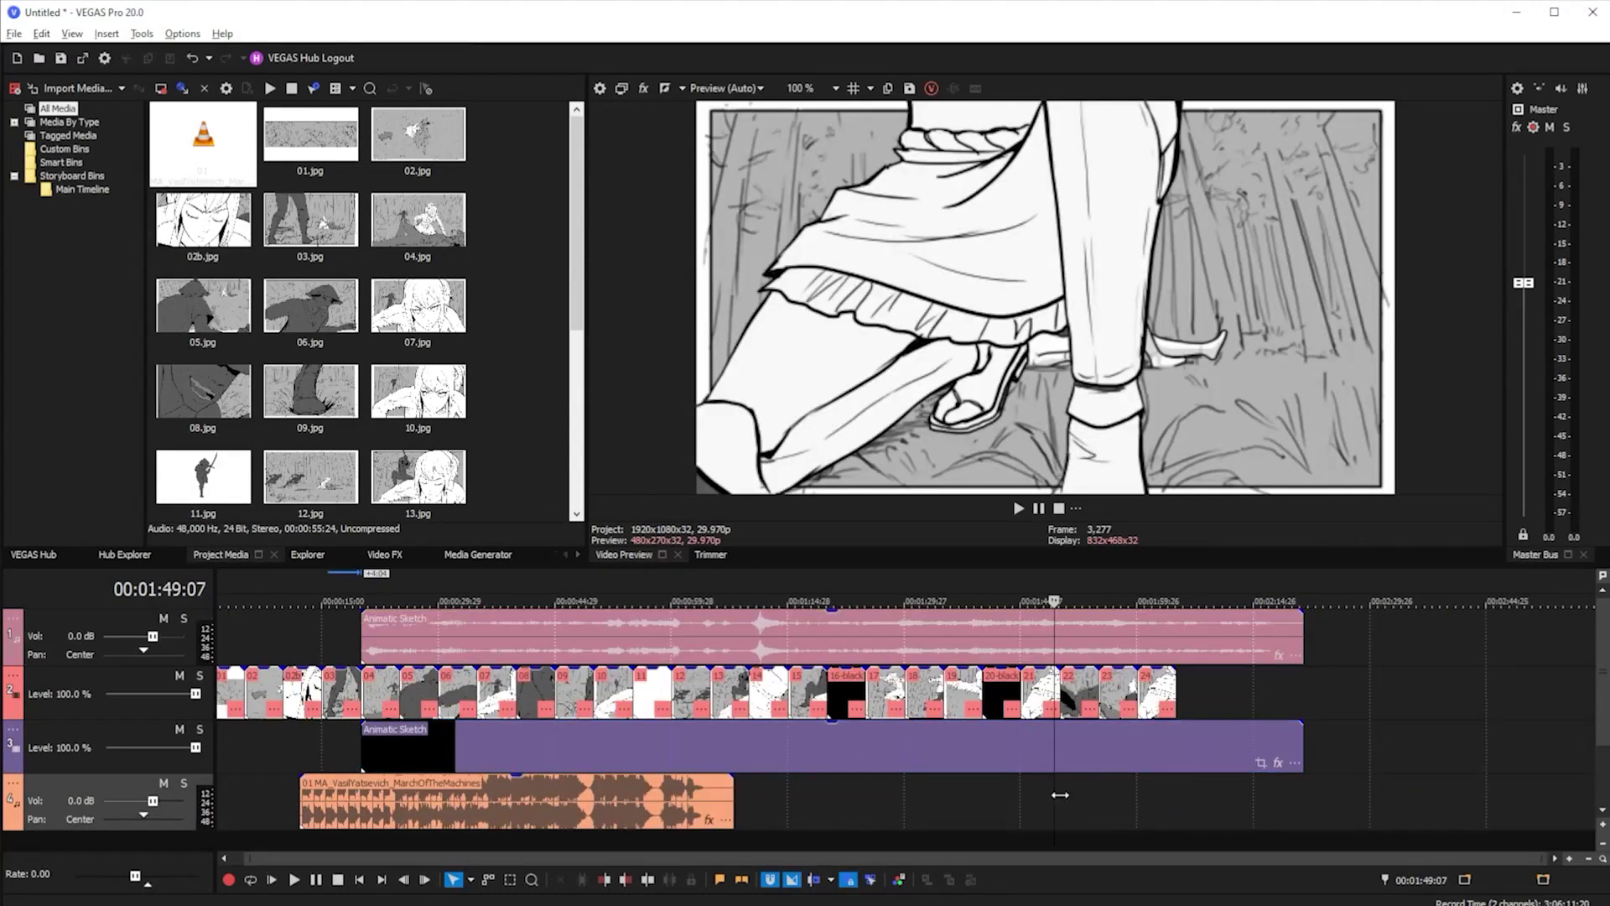
{"action": "scroll", "coordinate": [1057, 789], "scroll_direction": "up", "scroll_amount": 5}
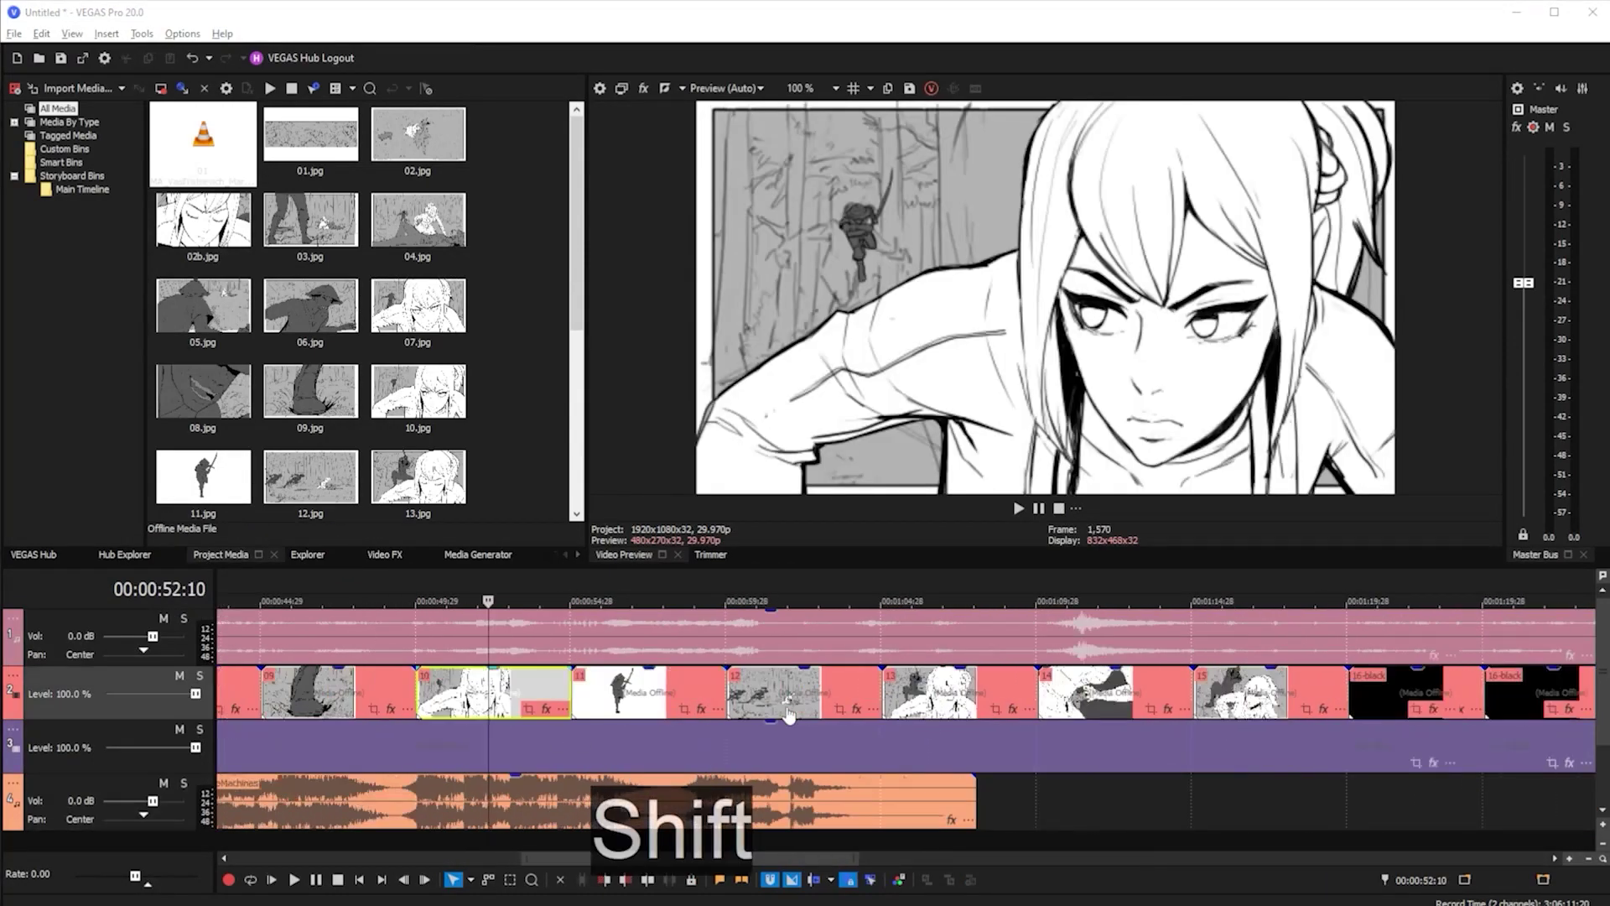
{"action": "scroll", "coordinate": [788, 713], "scroll_direction": "left", "scroll_amount": 3}
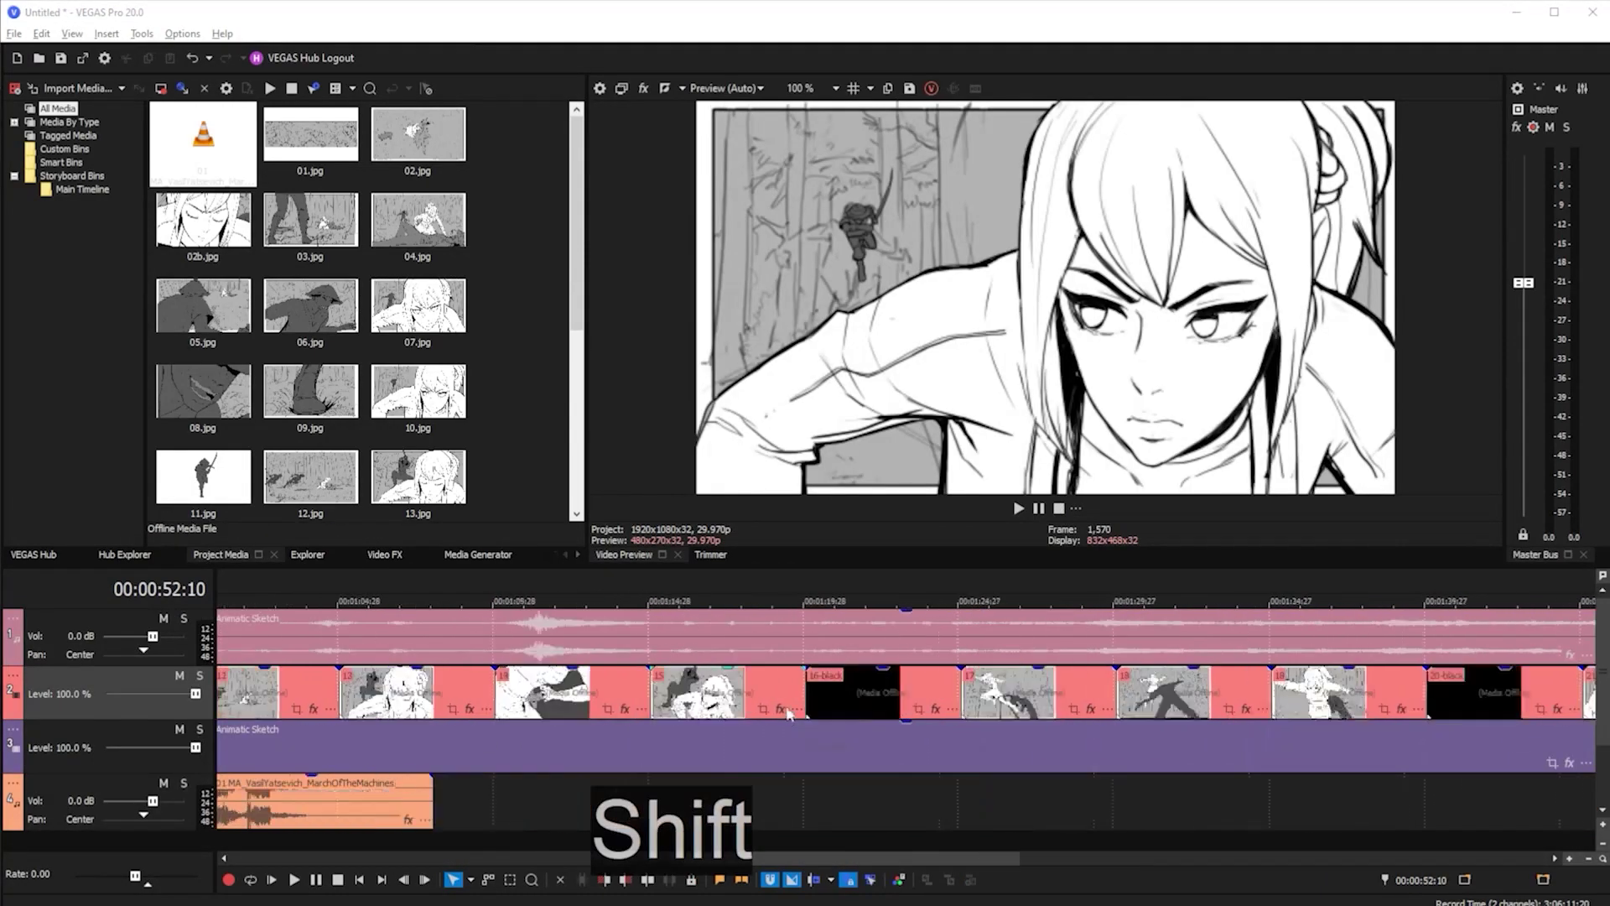
Nudge the 16-black event four times later and three times earlier on its track, and move it slightly later
{"action": "key", "text": "KP_6"}
{"action": "key", "text": "KP_6"}
{"action": "key", "text": "KP_6"}
{"action": "key", "text": "KP_6"}
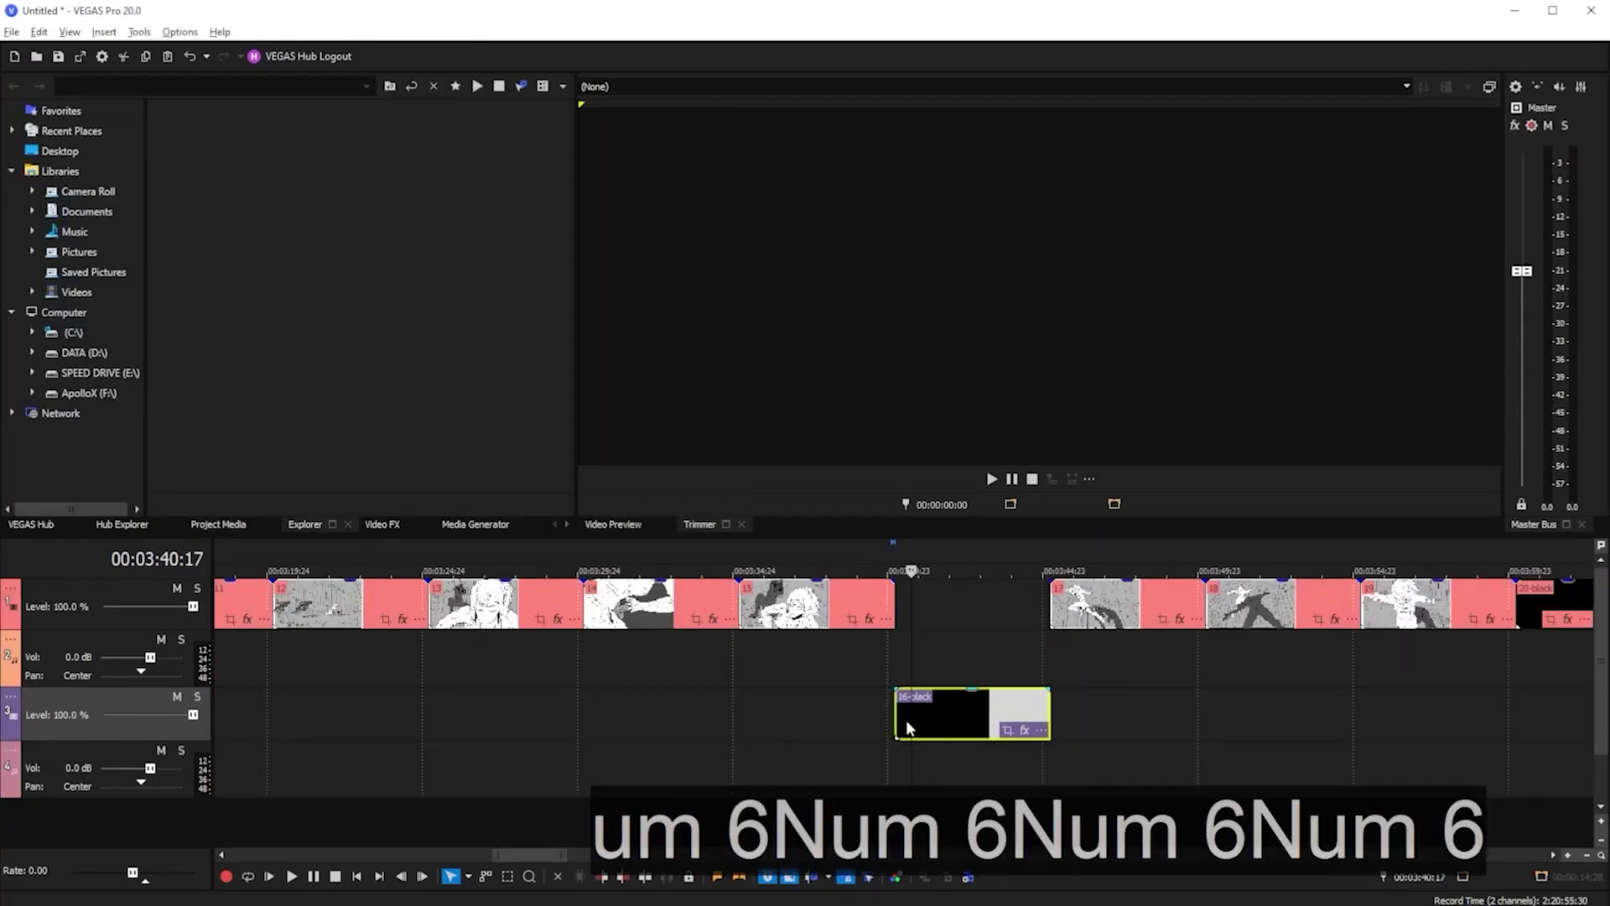
{"action": "key", "text": "KP_4"}
{"action": "key", "text": "KP_4"}
{"action": "key", "text": "KP_4"}
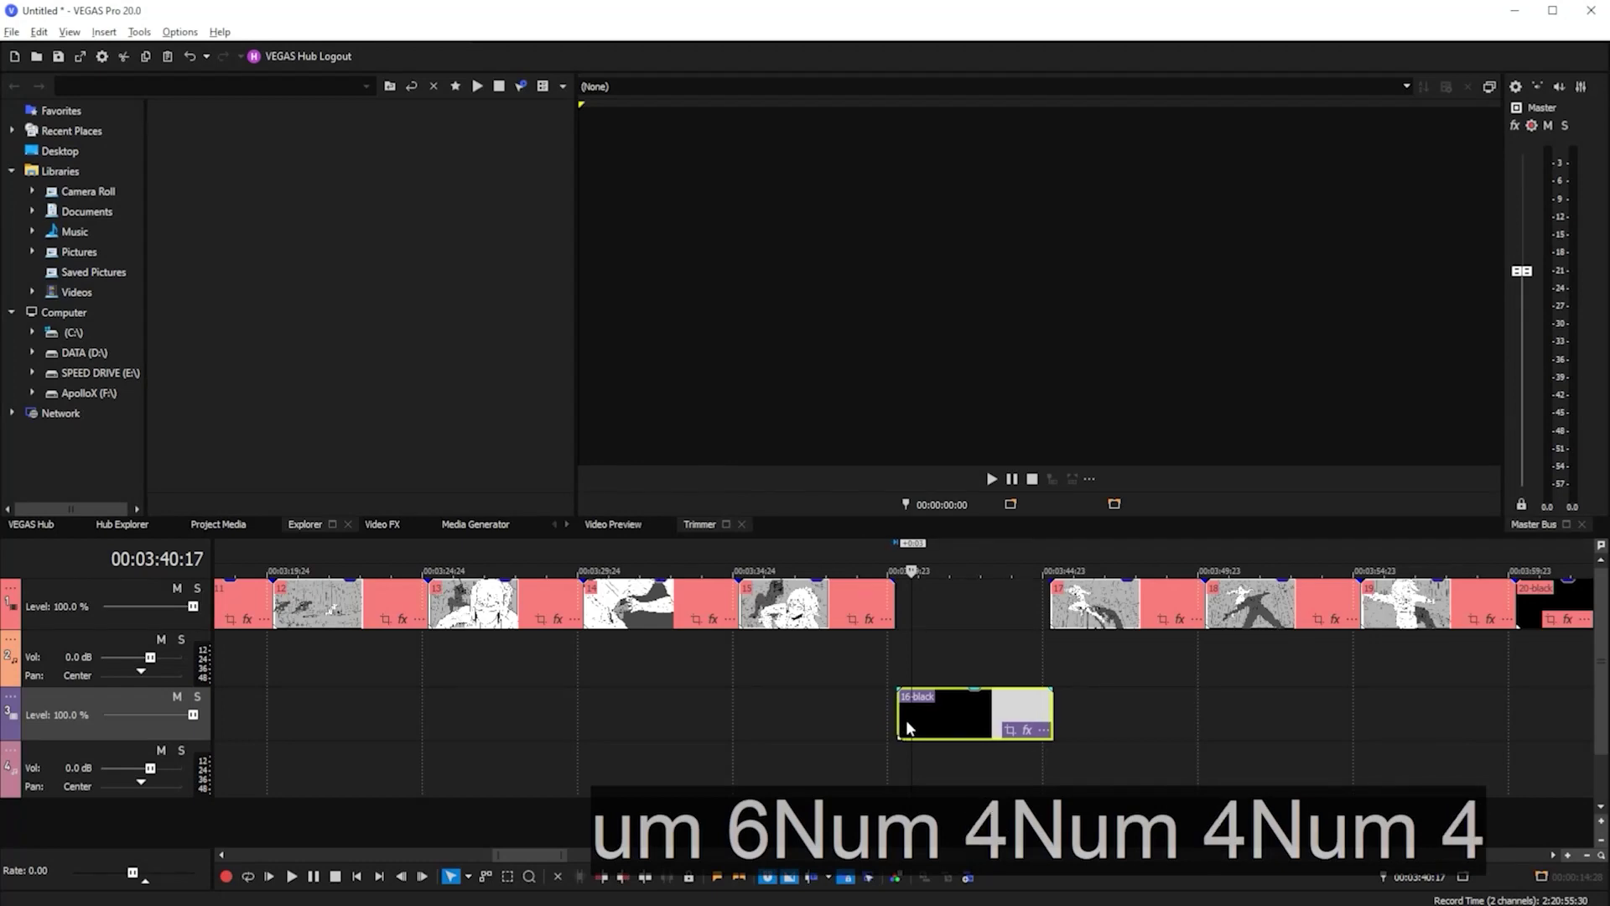
{"action": "mouse_move", "coordinate": [939, 718]}
{"action": "left_mouse_down"}
{"action": "mouse_move", "coordinate": [983, 705]}
{"action": "mouse_move", "coordinate": [962, 704]}
{"action": "left_mouse_up"}
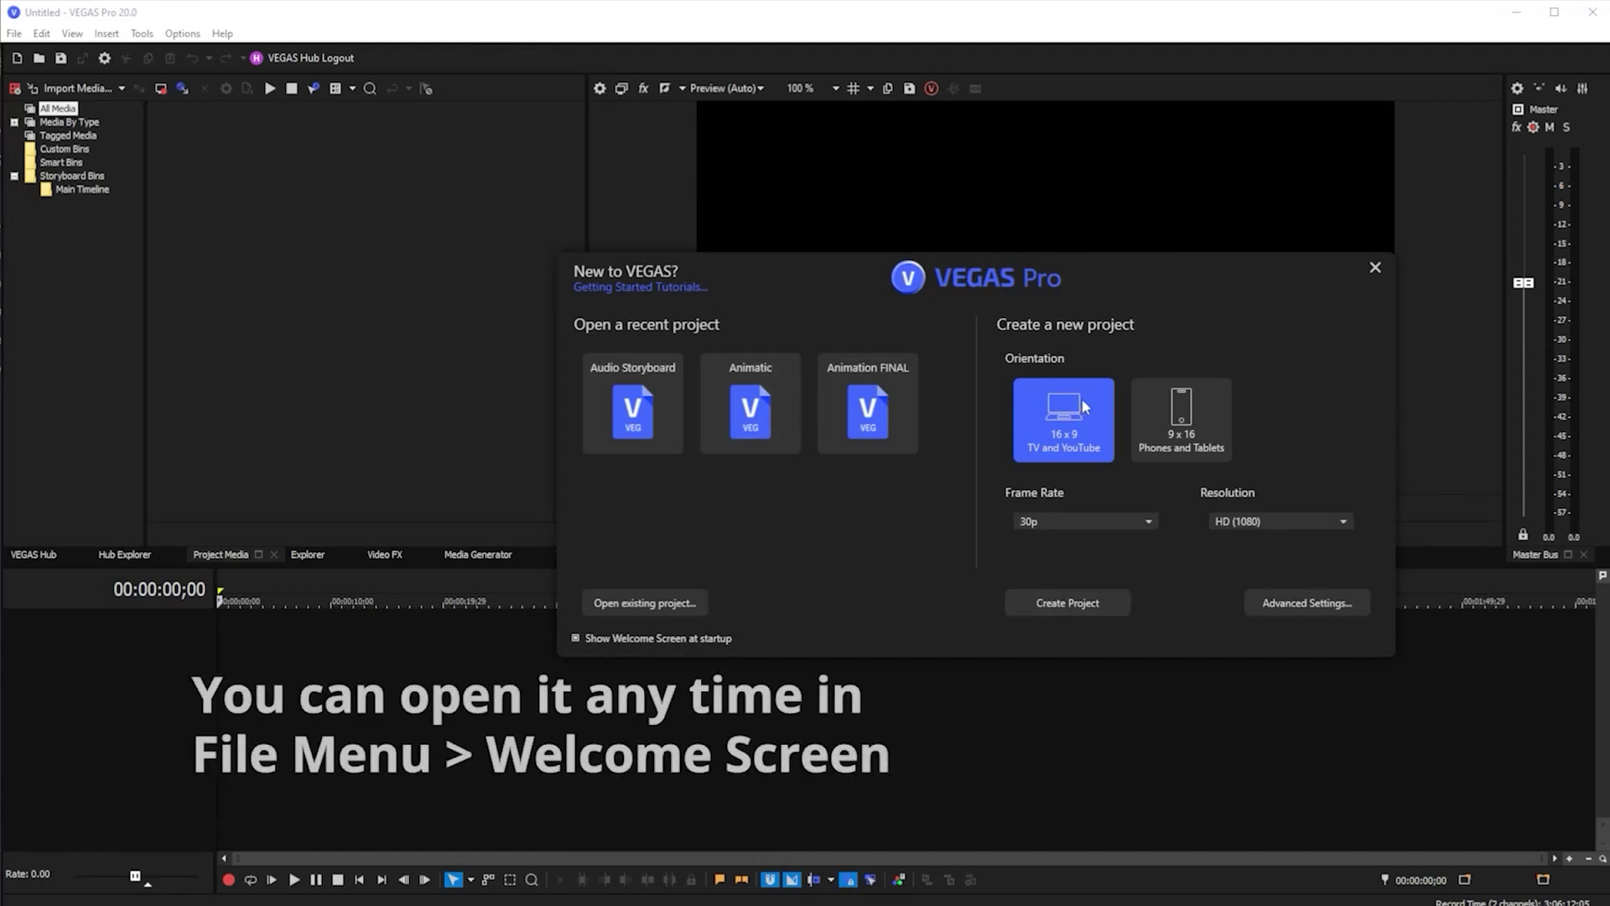
Create a new project with the 16 x 9 TV and YouTube orientation and HD (1080) resolution
{"action": "left_click", "coordinate": [1191, 419]}
{"action": "left_click", "coordinate": [1070, 440]}
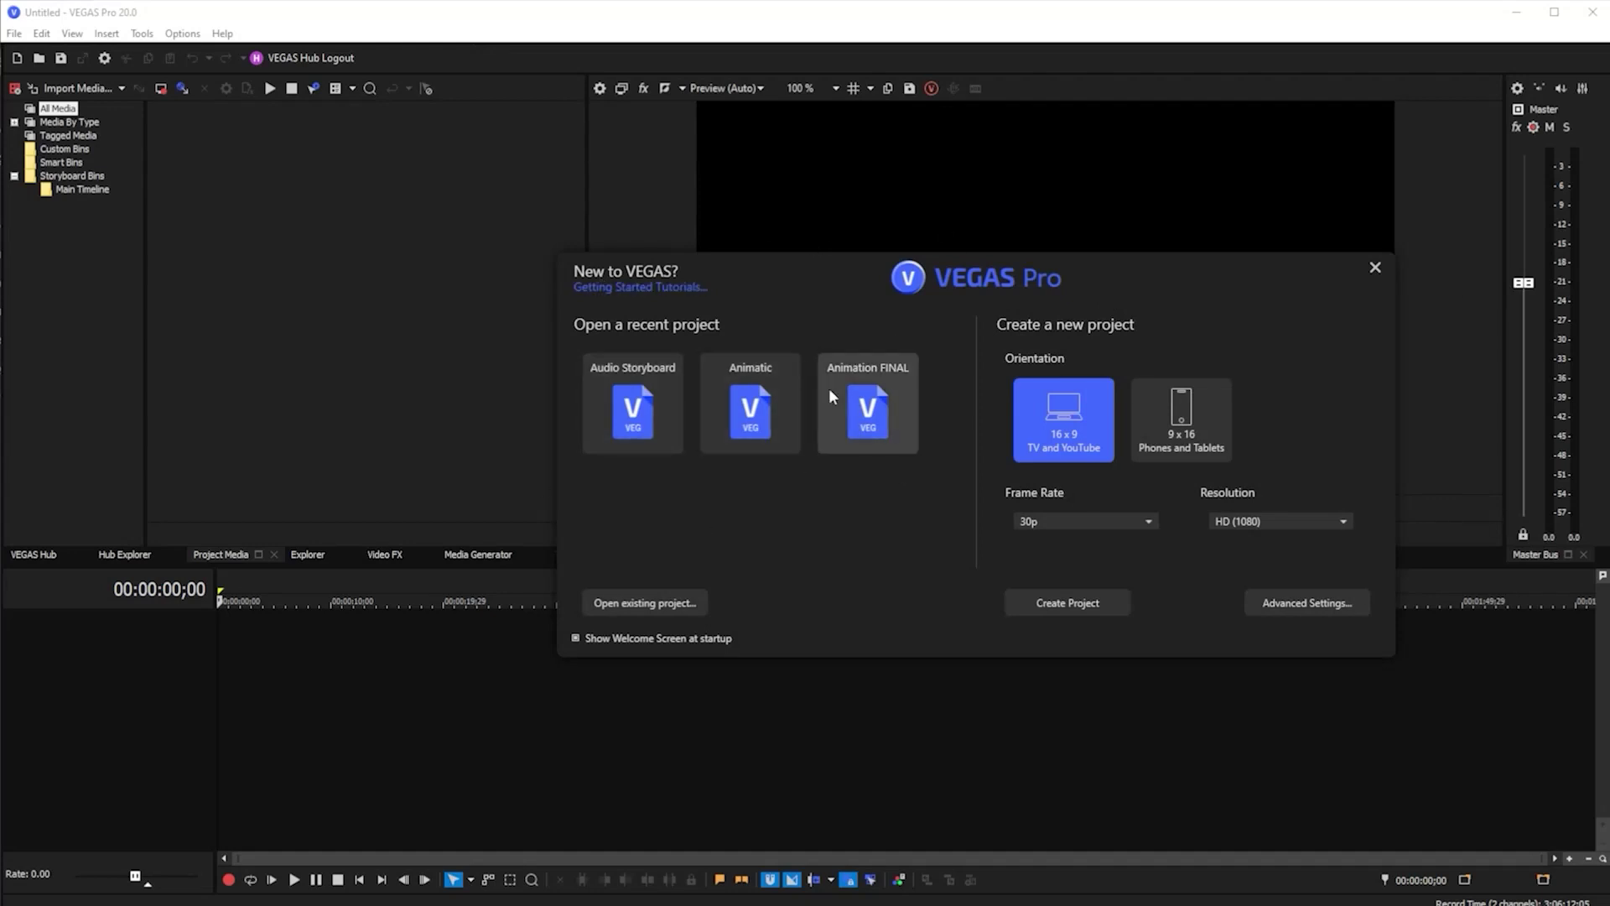
{"action": "left_click", "coordinate": [651, 288]}
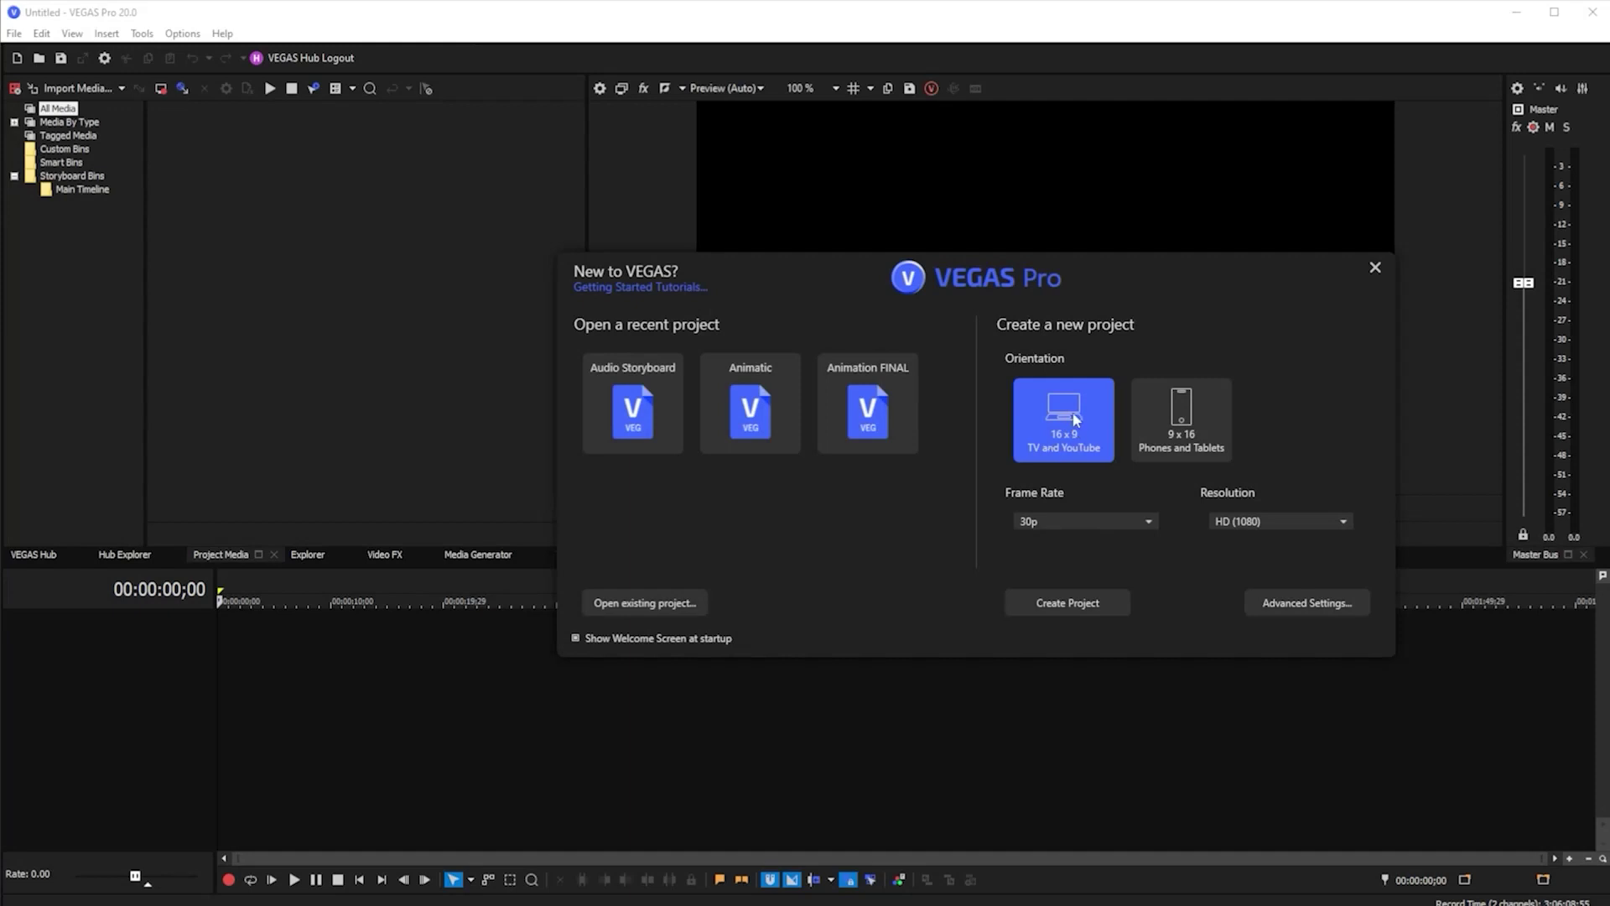
{"action": "left_click", "coordinate": [1280, 520]}
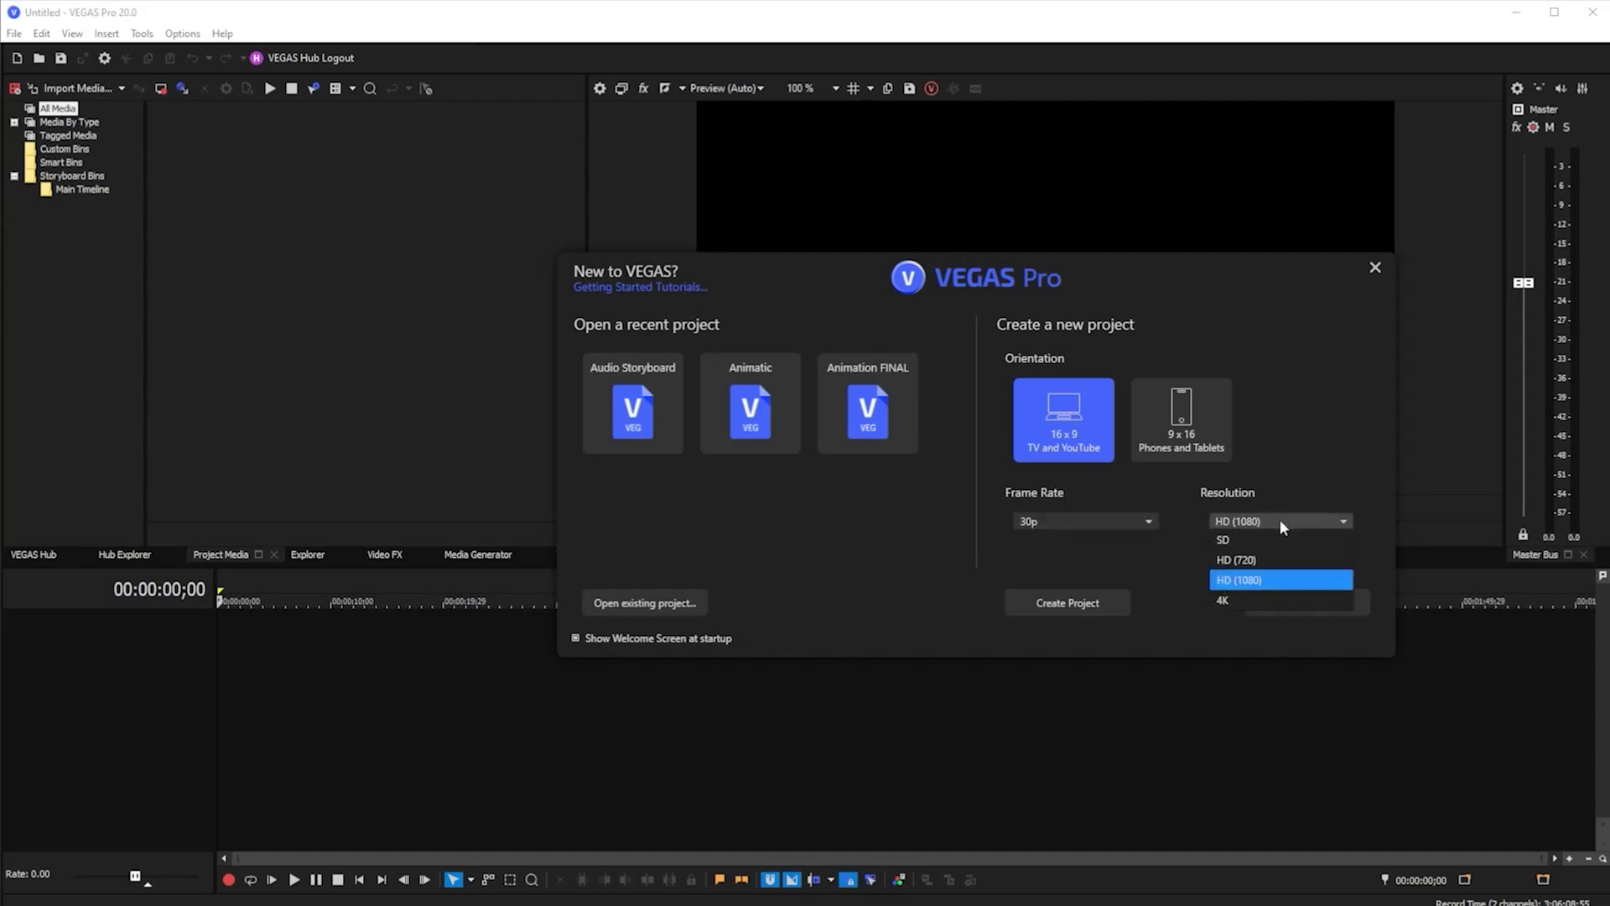
{"action": "left_click", "coordinate": [1249, 579]}
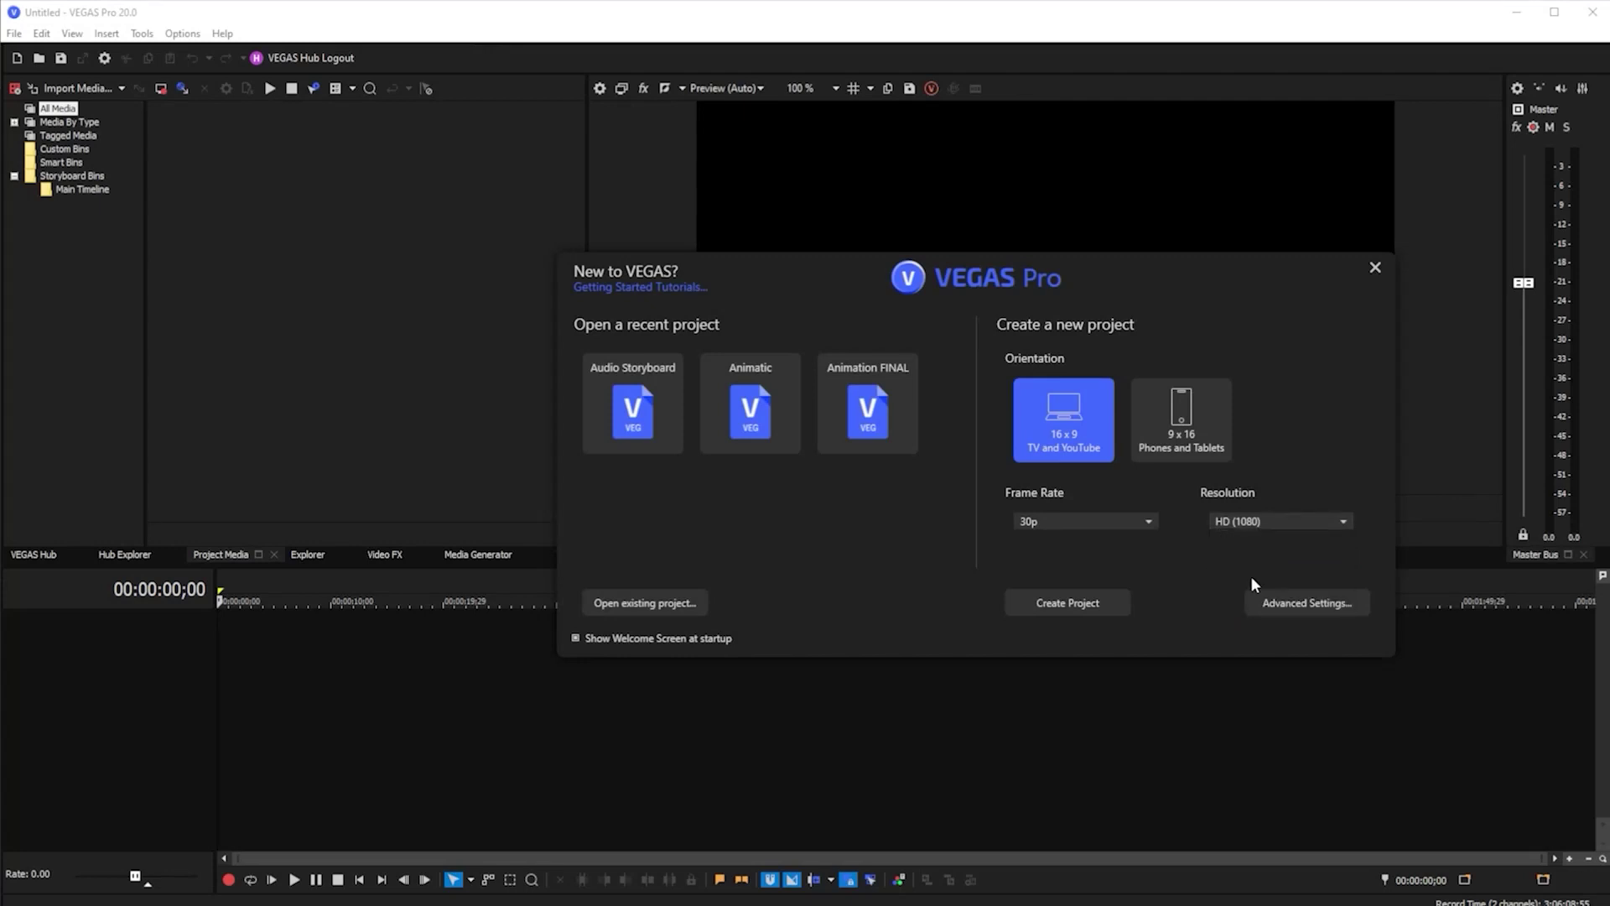
{"action": "left_click", "coordinate": [1065, 602]}
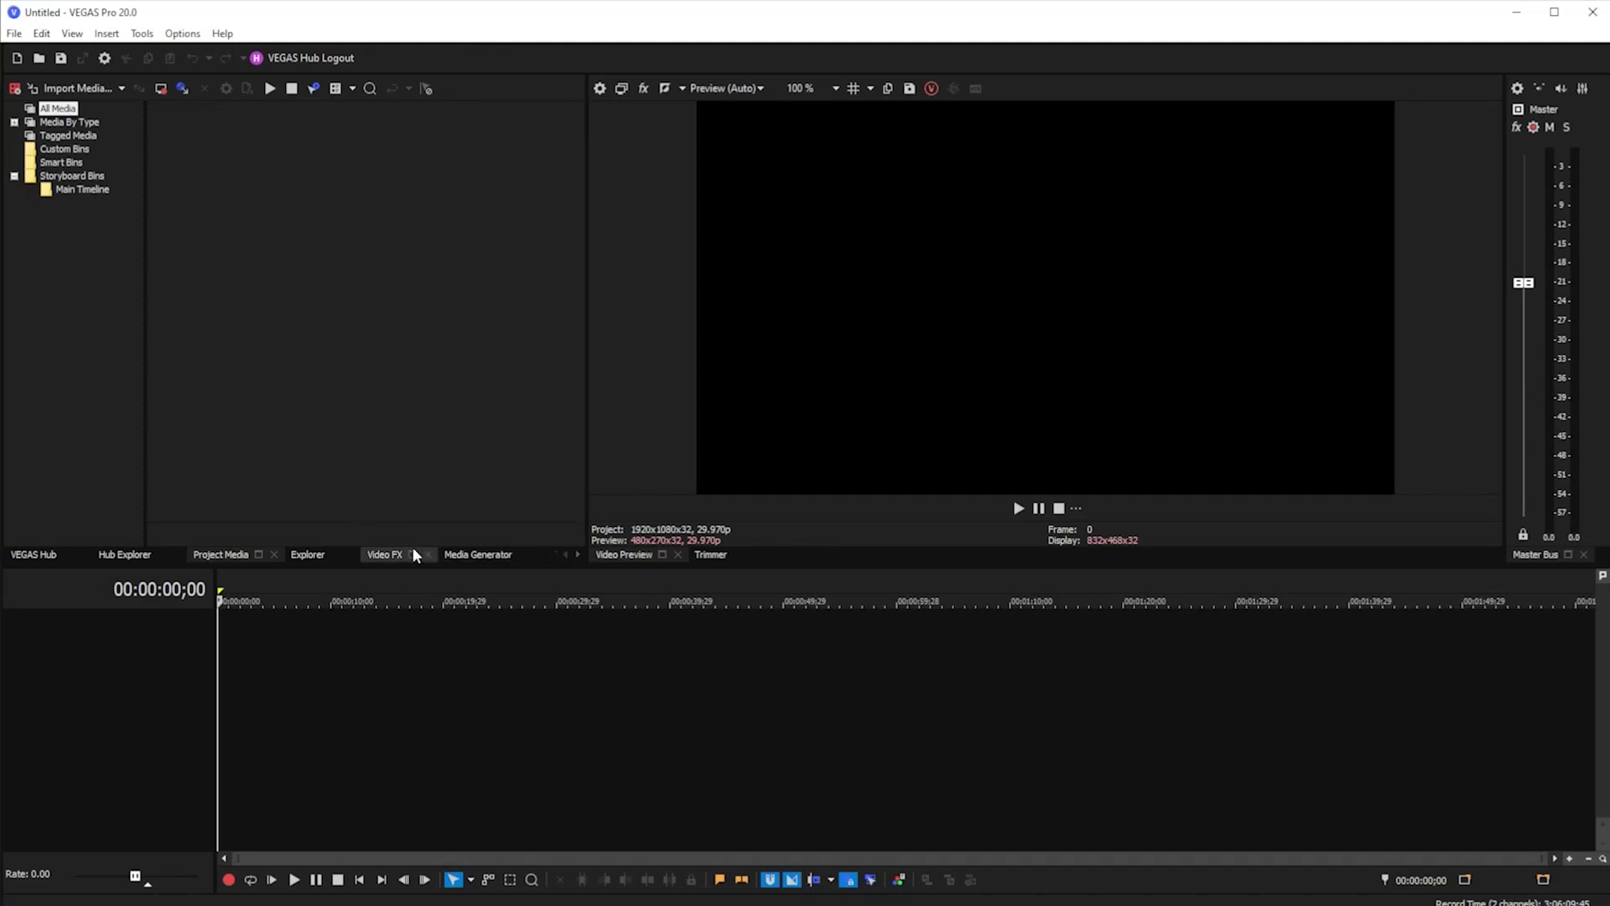
Add Animatic Sketch.mp4 from the Animatic folder to the empty timeline, setting the project video settings to match the media
{"action": "key", "text": "alt+Tab"}
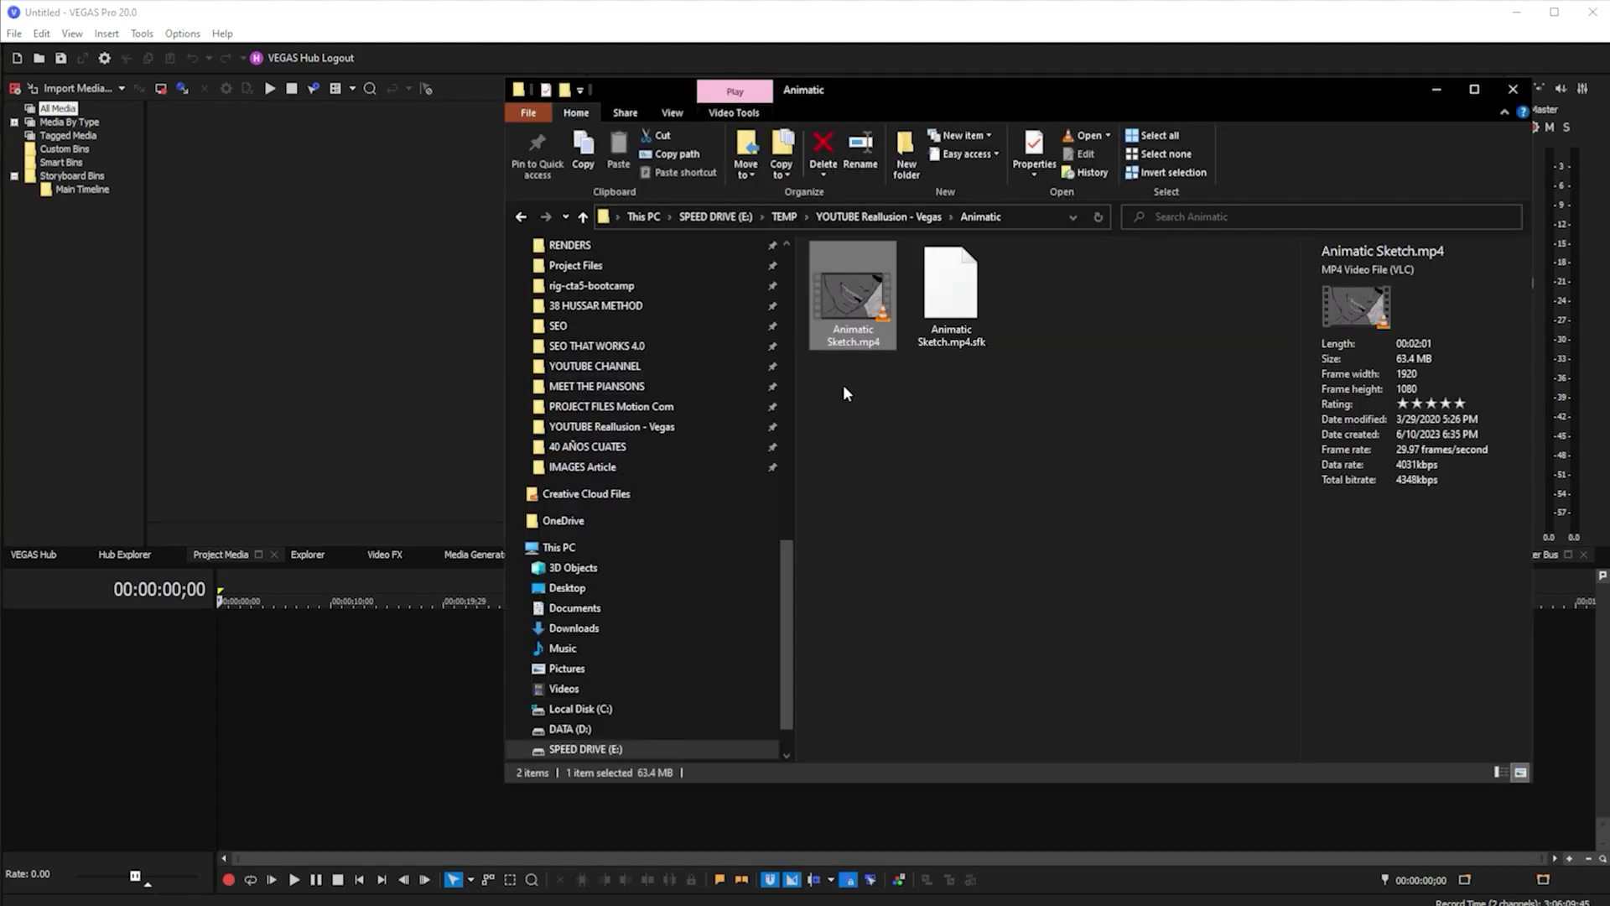
{"action": "mouse_move", "coordinate": [840, 300]}
{"action": "left_mouse_down"}
{"action": "mouse_move", "coordinate": [588, 705]}
{"action": "mouse_move", "coordinate": [280, 671]}
{"action": "mouse_move", "coordinate": [312, 661]}
{"action": "left_mouse_up"}
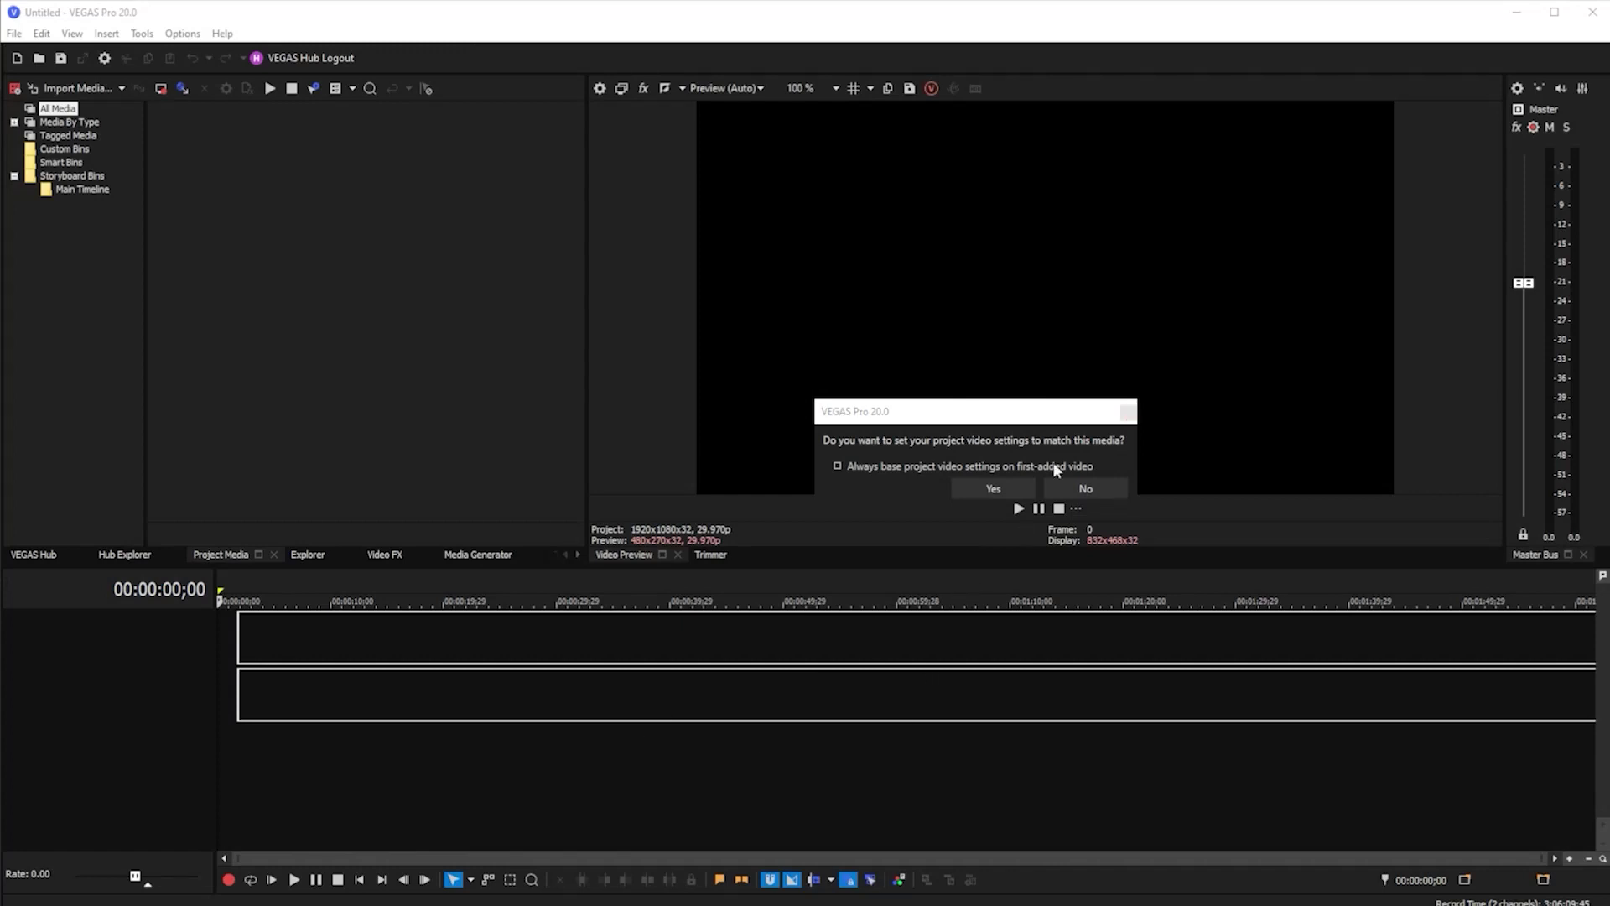
{"action": "key", "text": "alt+Tab"}
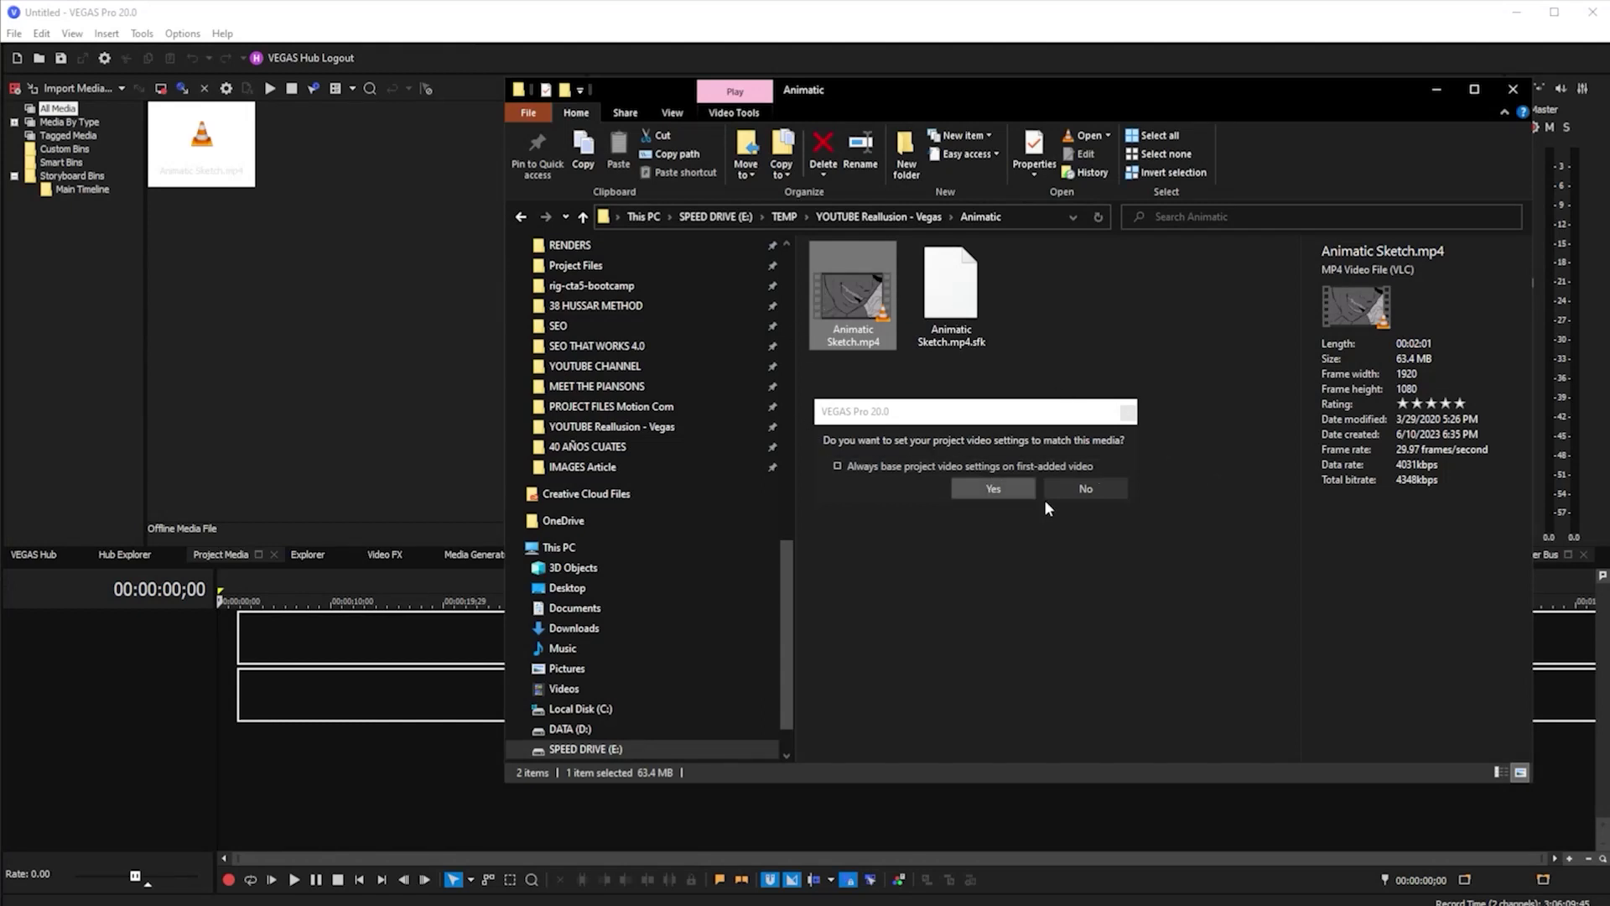
{"action": "left_click", "coordinate": [1013, 488]}
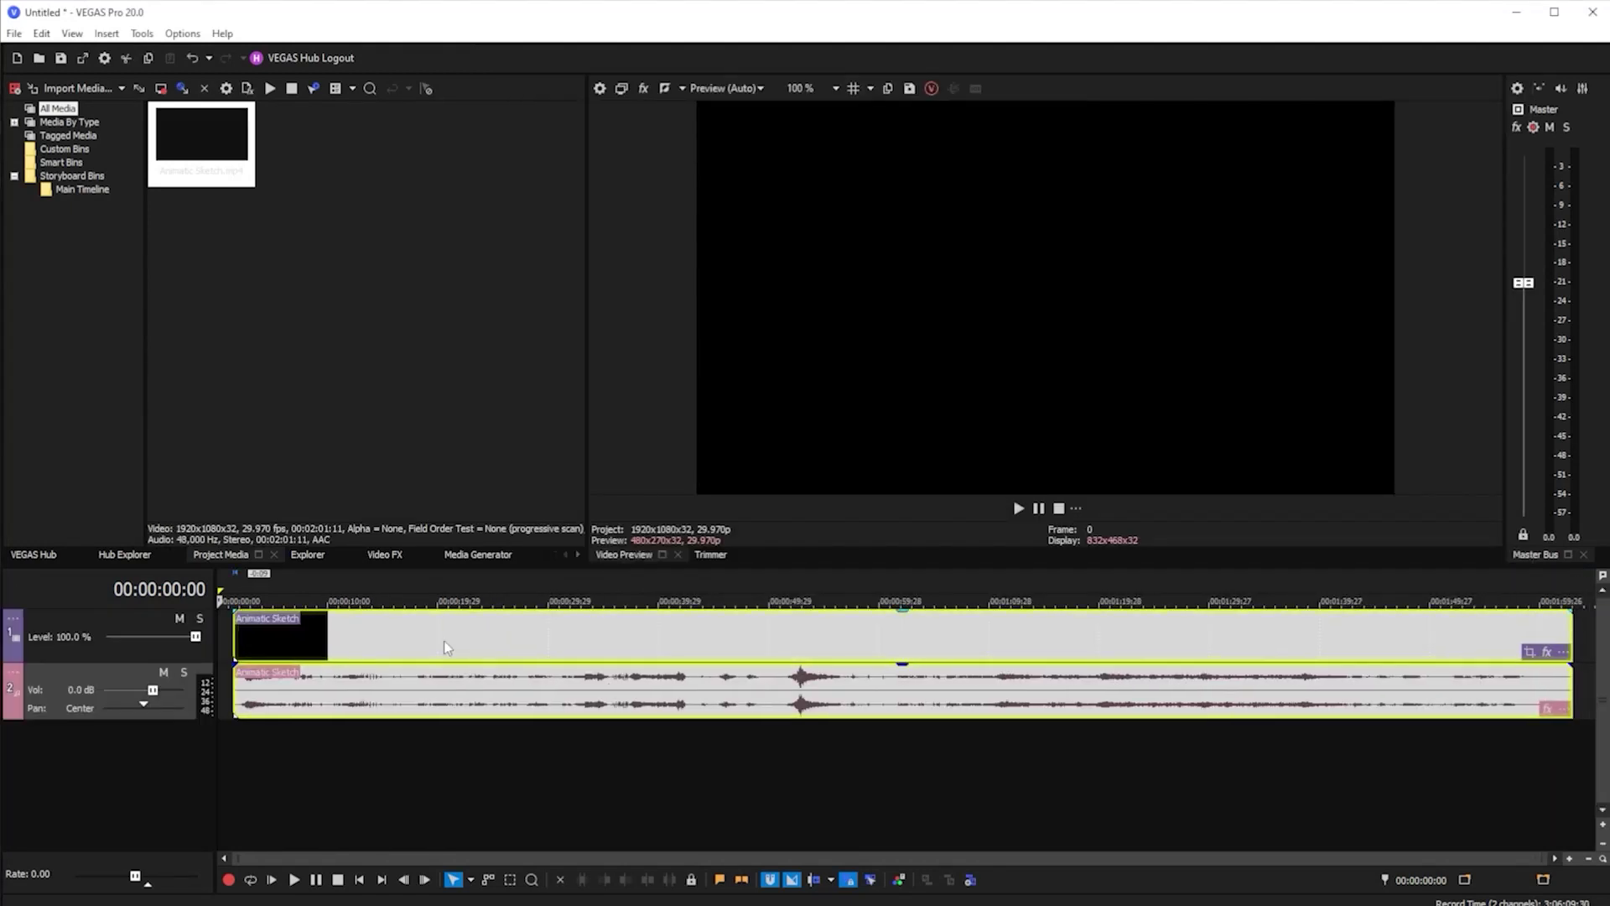
Align the Animatic Sketch video and audio with the timeline start and place the cursor at 00:00:35:25
{"action": "left_click_drag", "start_coordinate": [445, 642], "coordinate": [440, 638]}
{"action": "left_click", "coordinate": [823, 635]}
{"action": "left_click", "coordinate": [975, 644]}
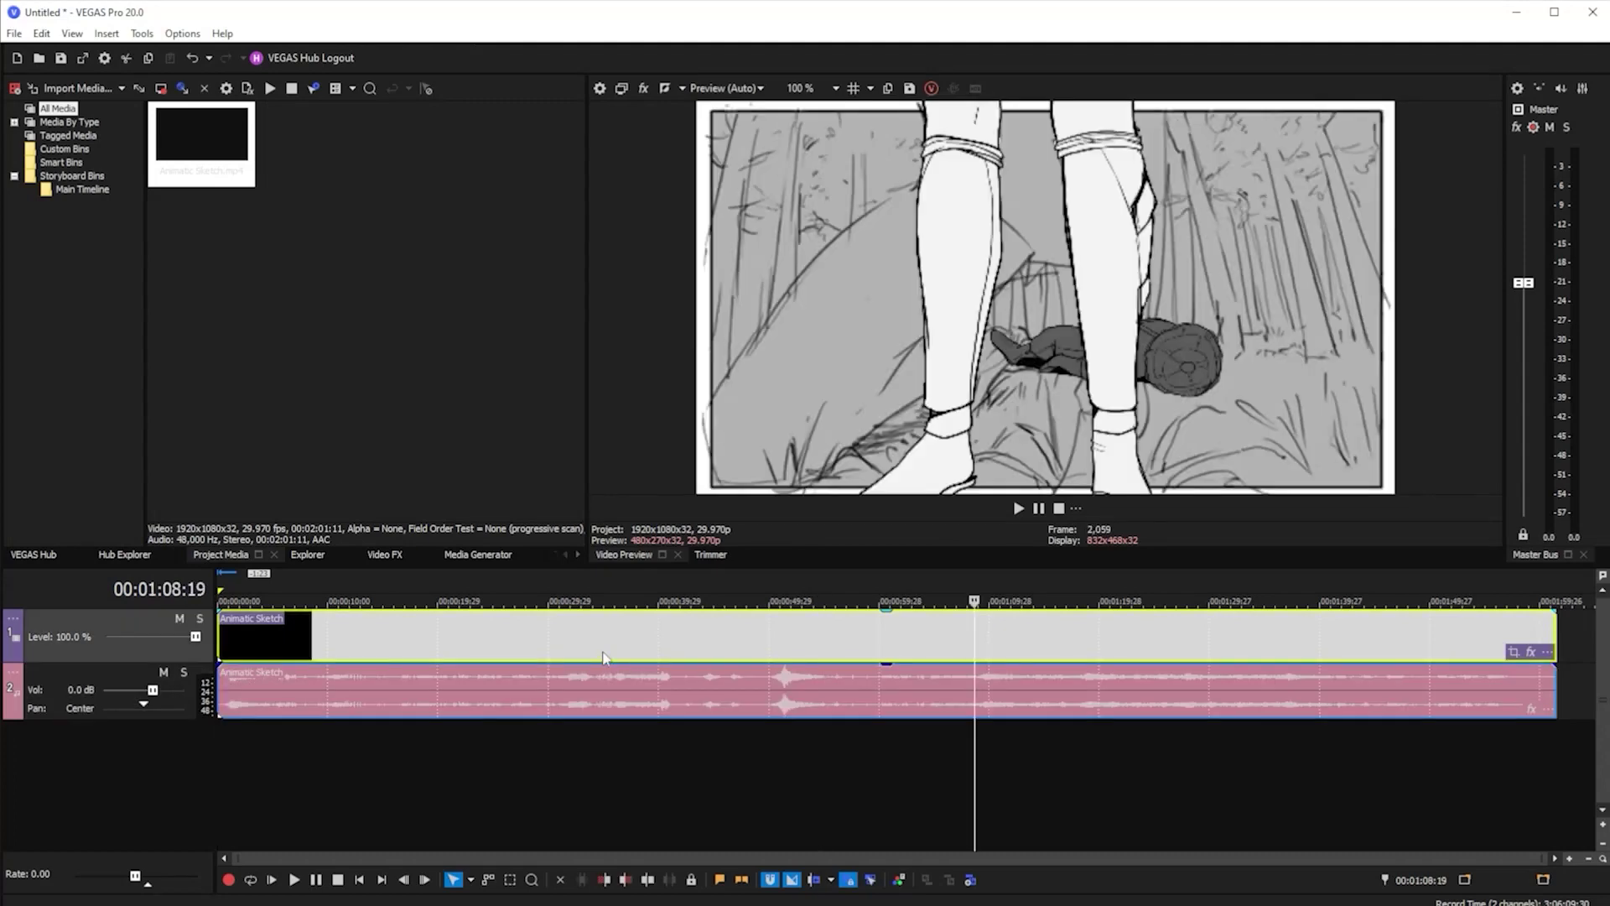
{"action": "left_click", "coordinate": [612, 647]}
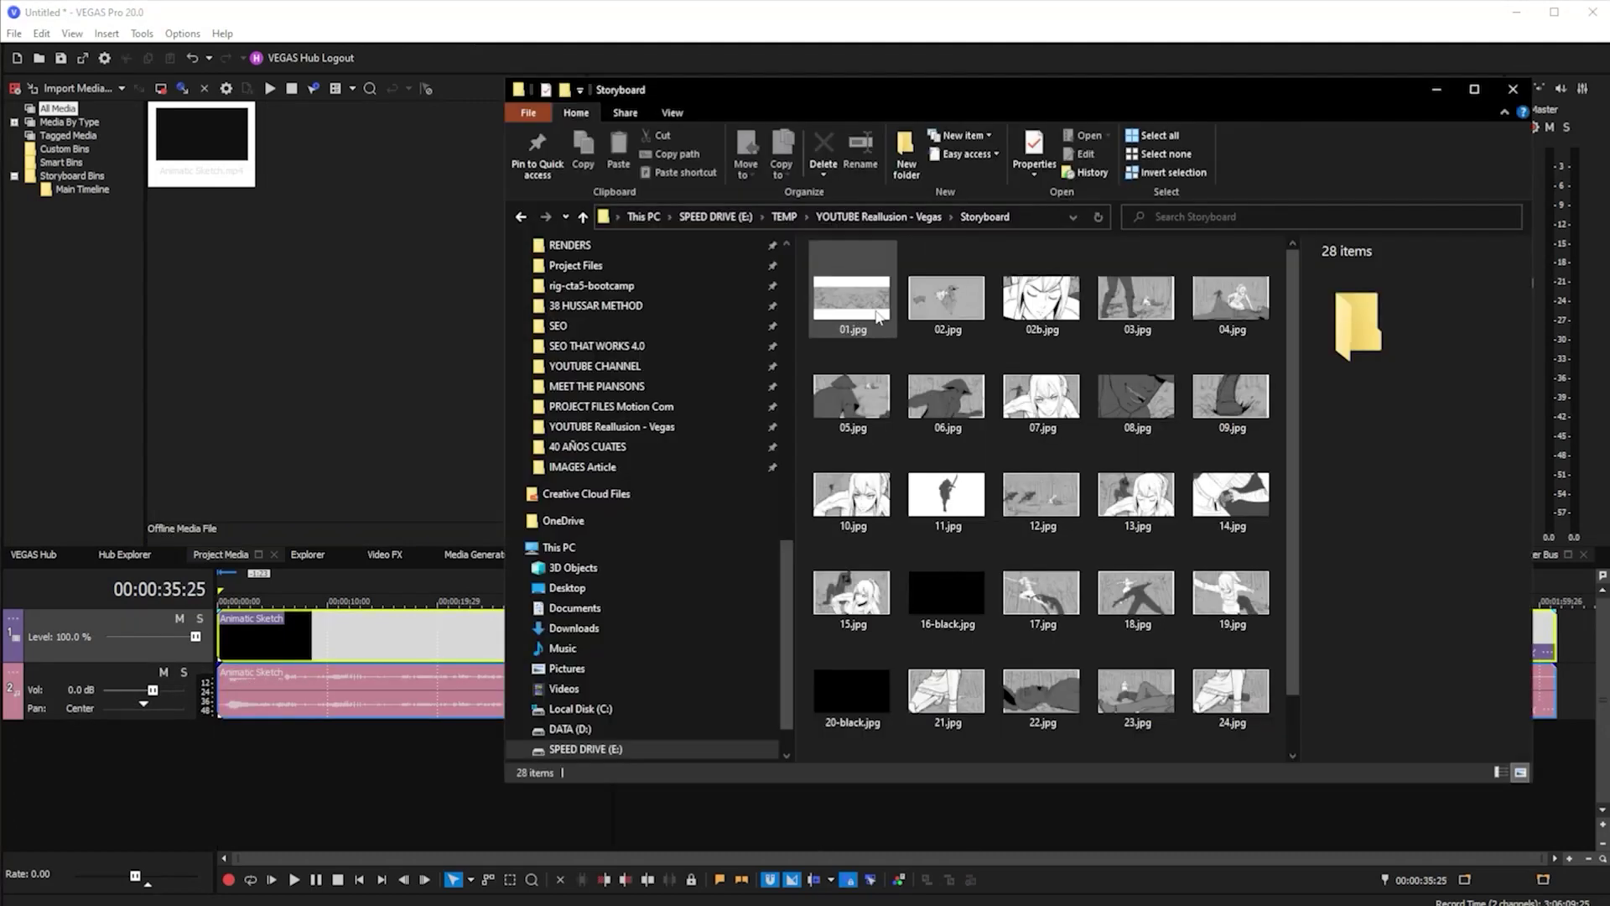
Add storyboard images 01.jpg through 24.jpg from the Storyboard folder to a new track below the sketch audio, starting at the timeline start
{"action": "left_click", "coordinate": [878, 316]}
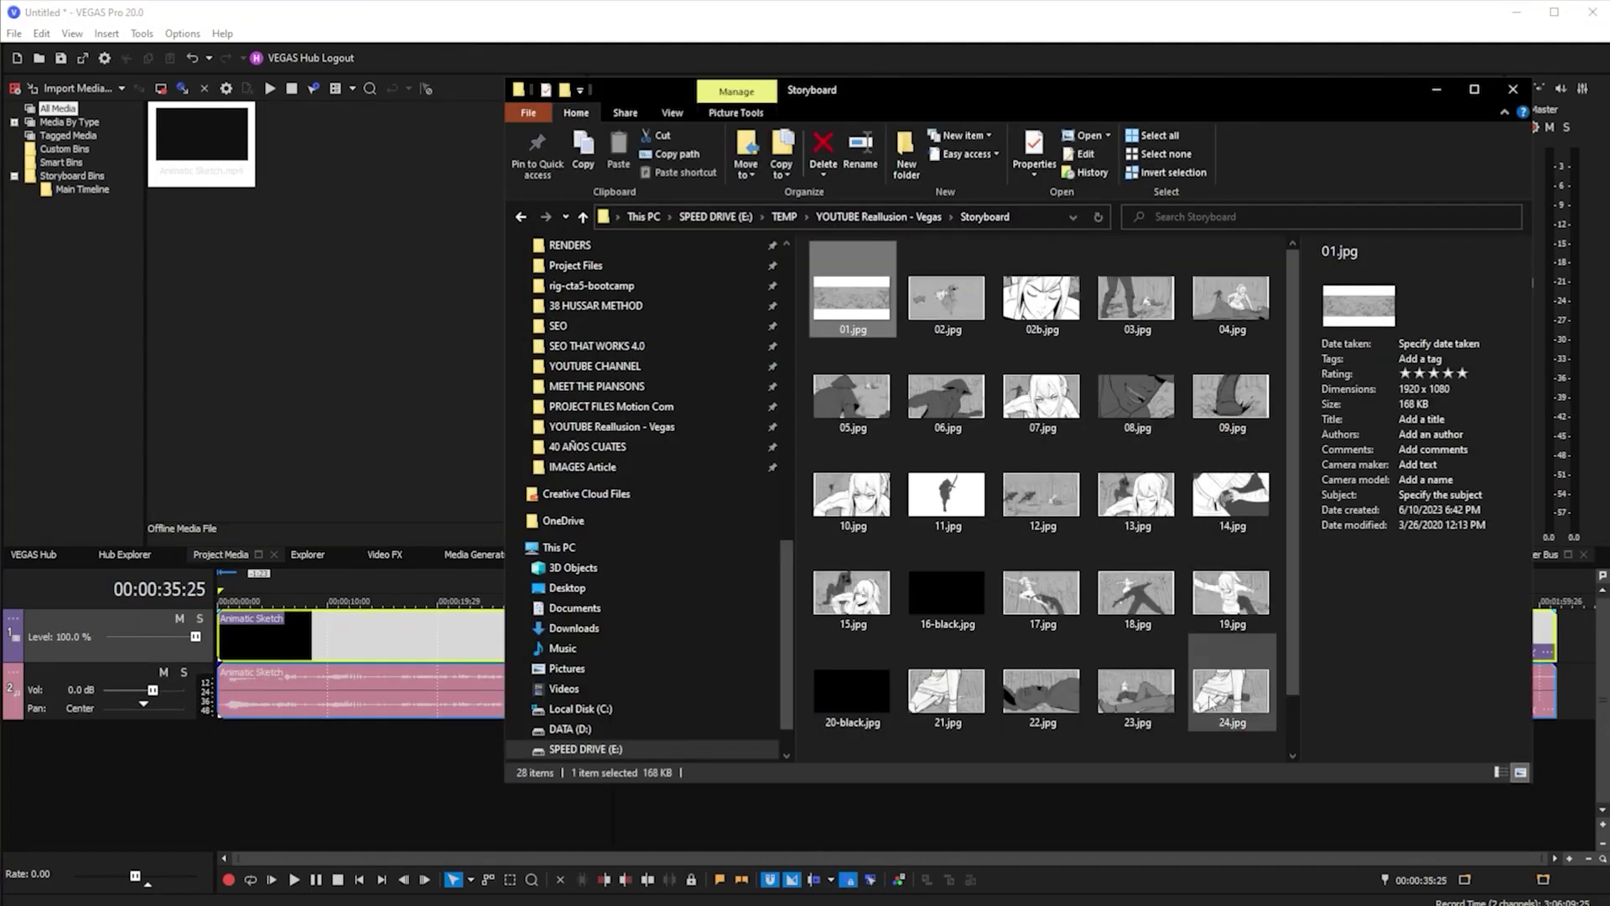
{"action": "left_click", "coordinate": [1212, 696], "text": "shift"}
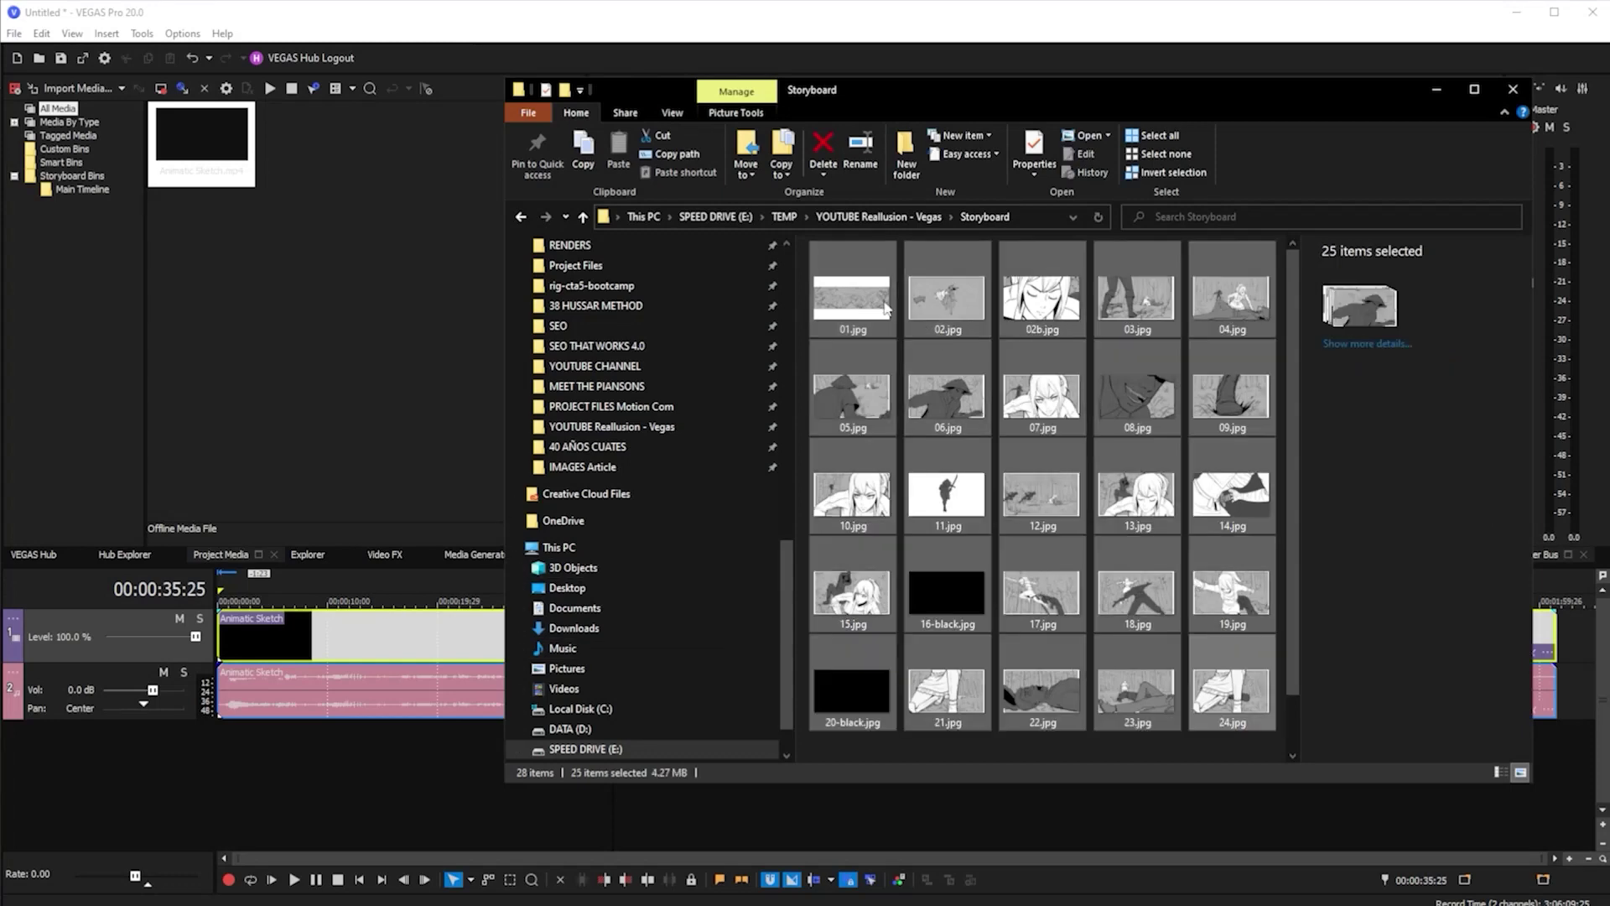
{"action": "left_click_drag", "start_coordinate": [887, 309], "coordinate": [226, 765]}
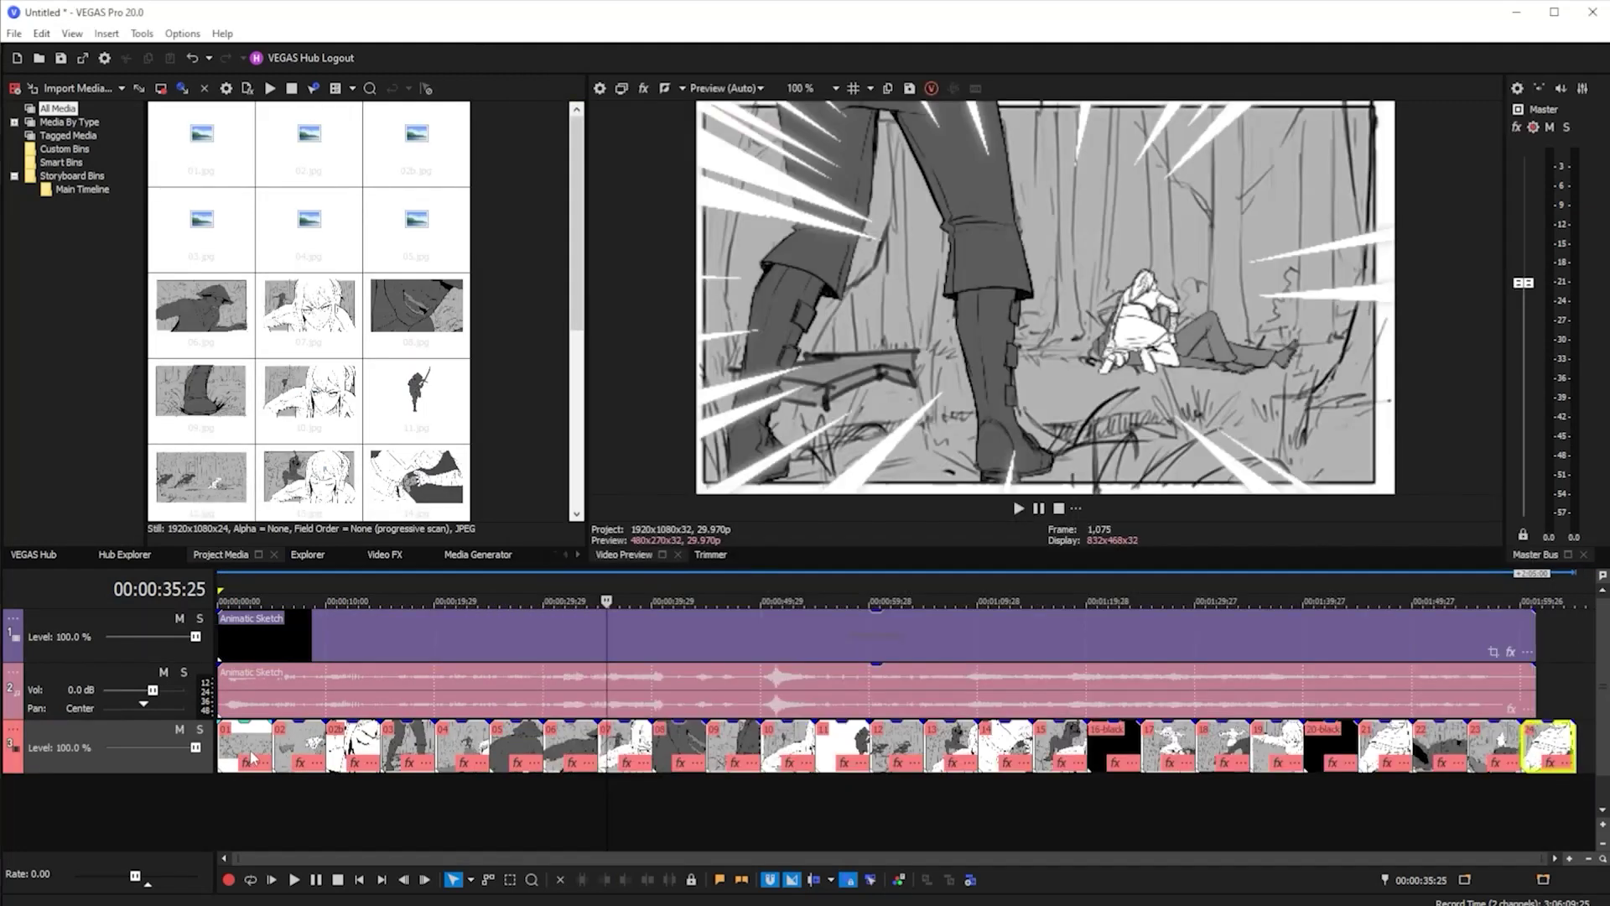
{"action": "left_click", "coordinate": [250, 759]}
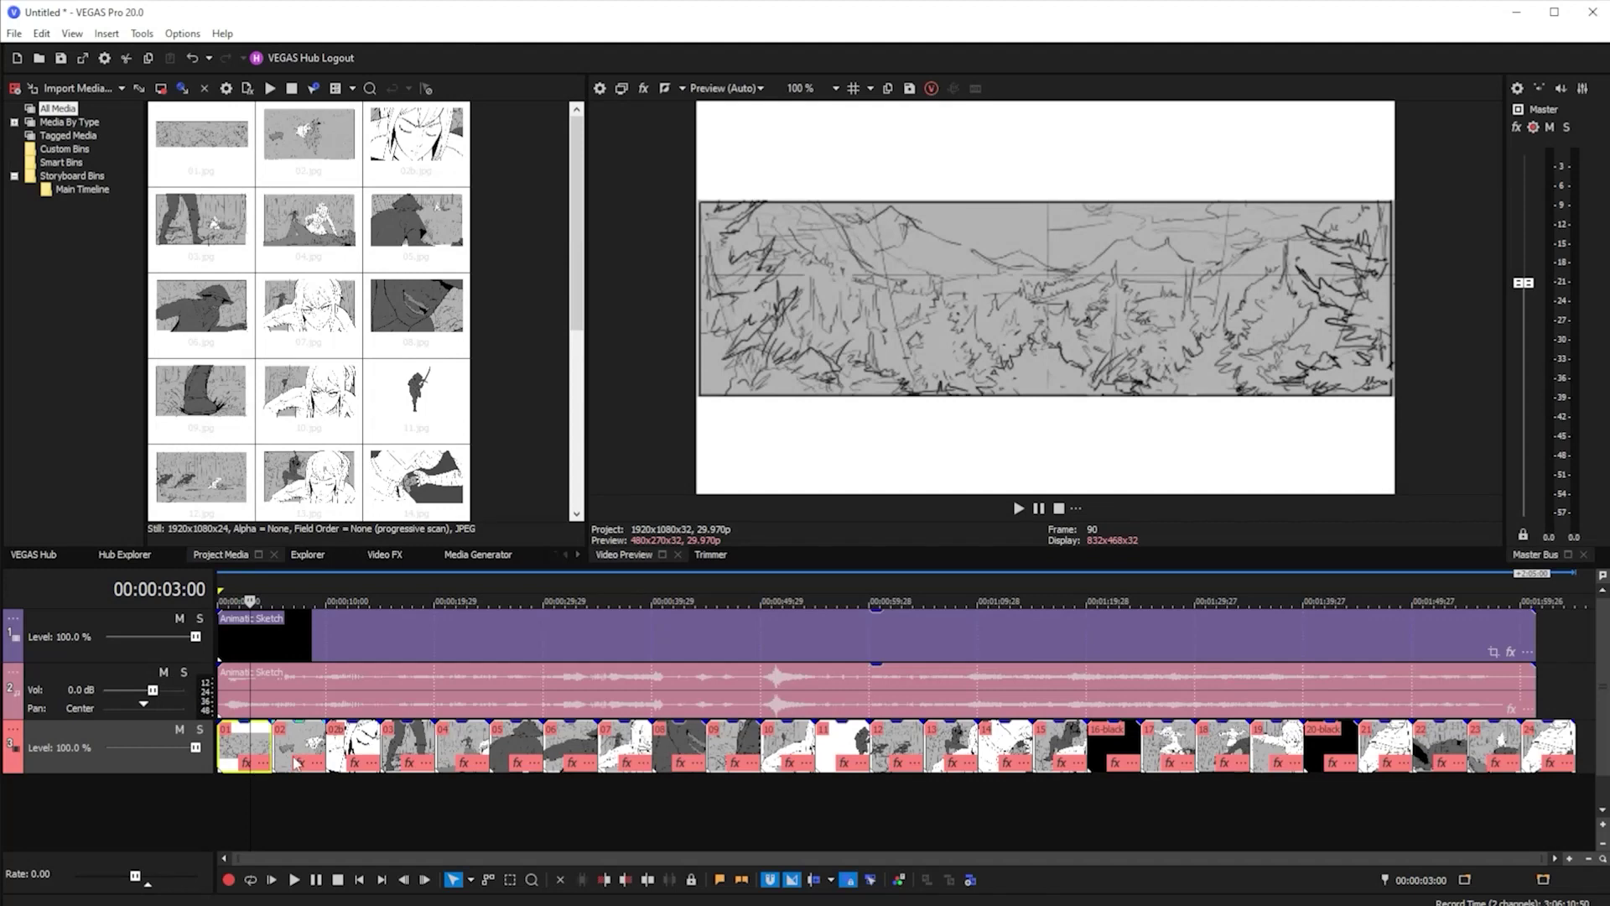
{"action": "left_click", "coordinate": [562, 736]}
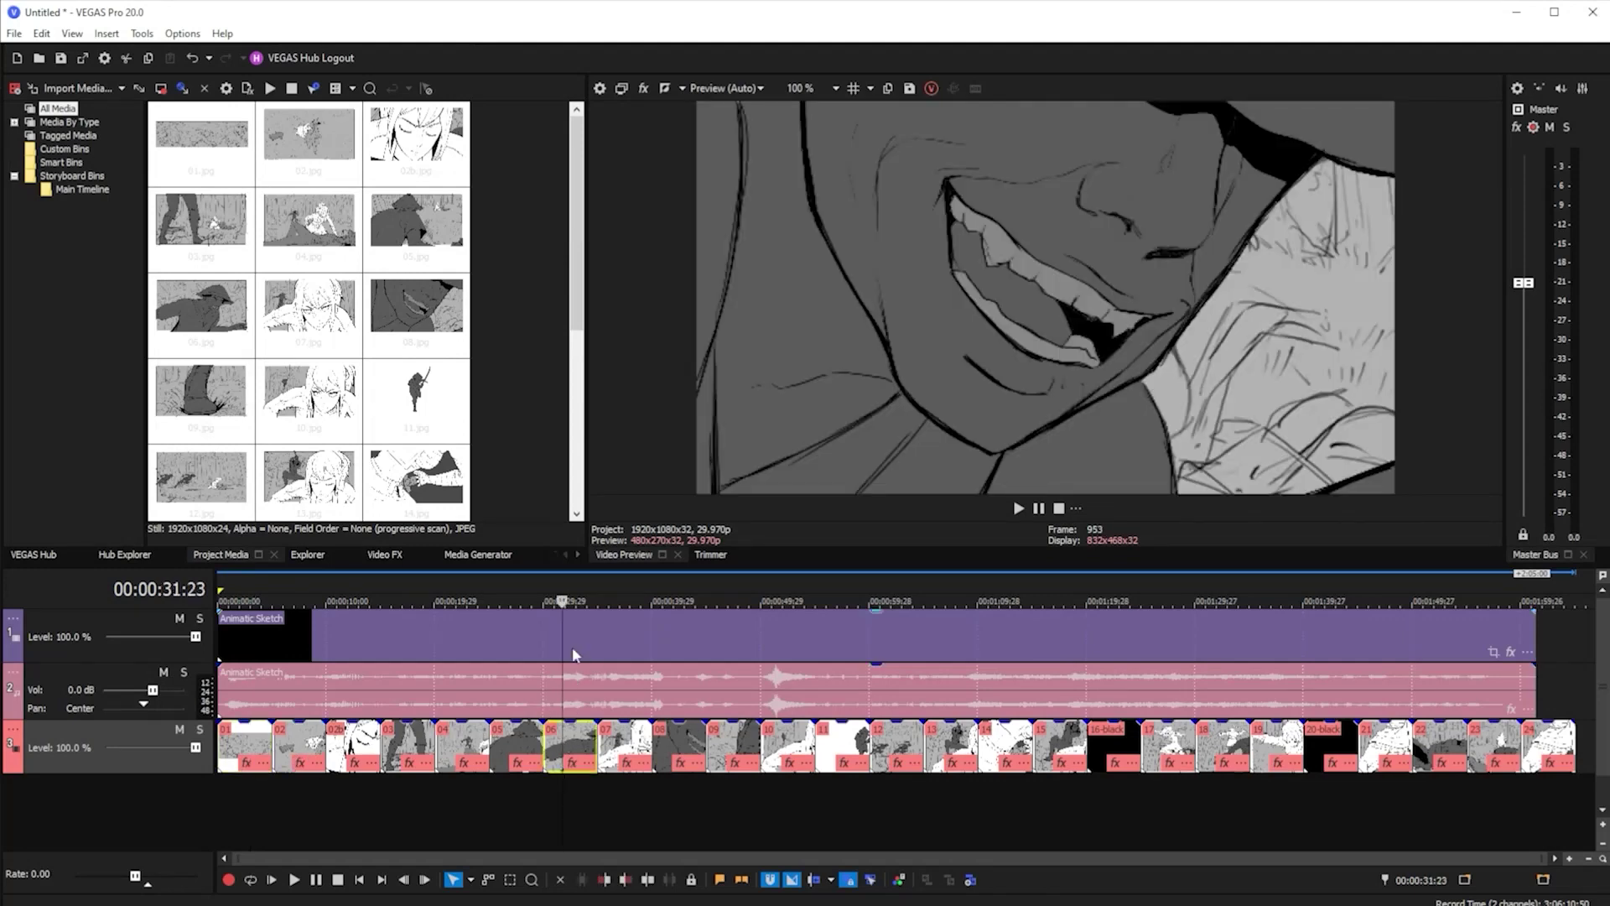
Shift the grouped Animatic Sketch events to start at about 39 seconds and move the storyboard track above the sketch video track
{"action": "mouse_move", "coordinate": [572, 646]}
{"action": "left_mouse_down"}
{"action": "mouse_move", "coordinate": [1053, 658]}
{"action": "mouse_move", "coordinate": [1000, 667]}
{"action": "left_mouse_up"}
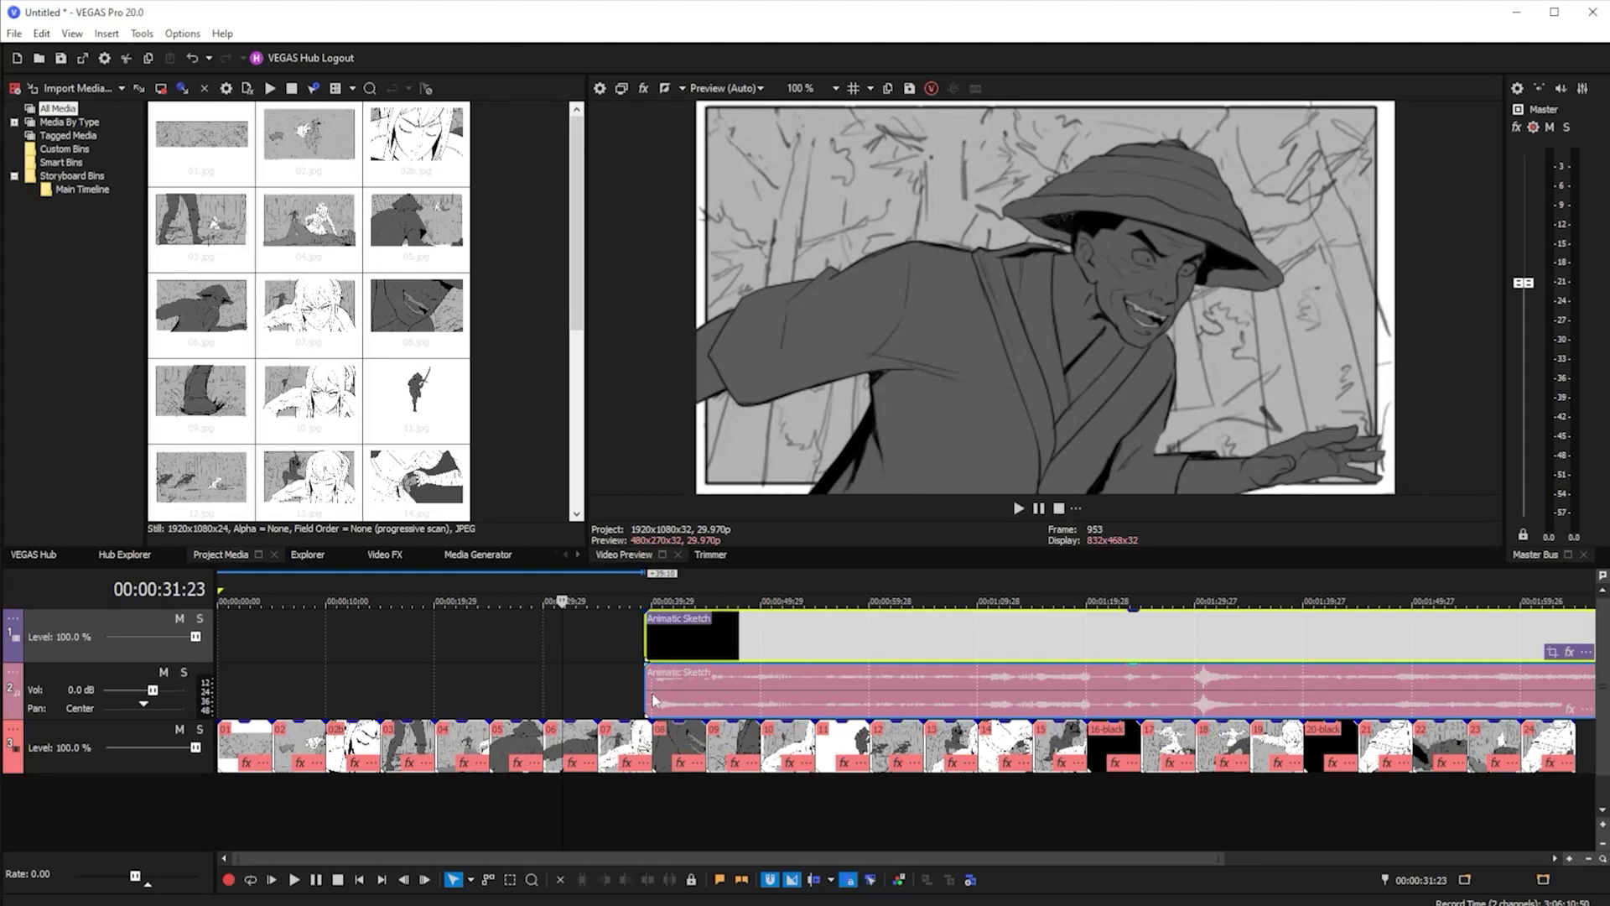
{"action": "left_click", "coordinate": [85, 767]}
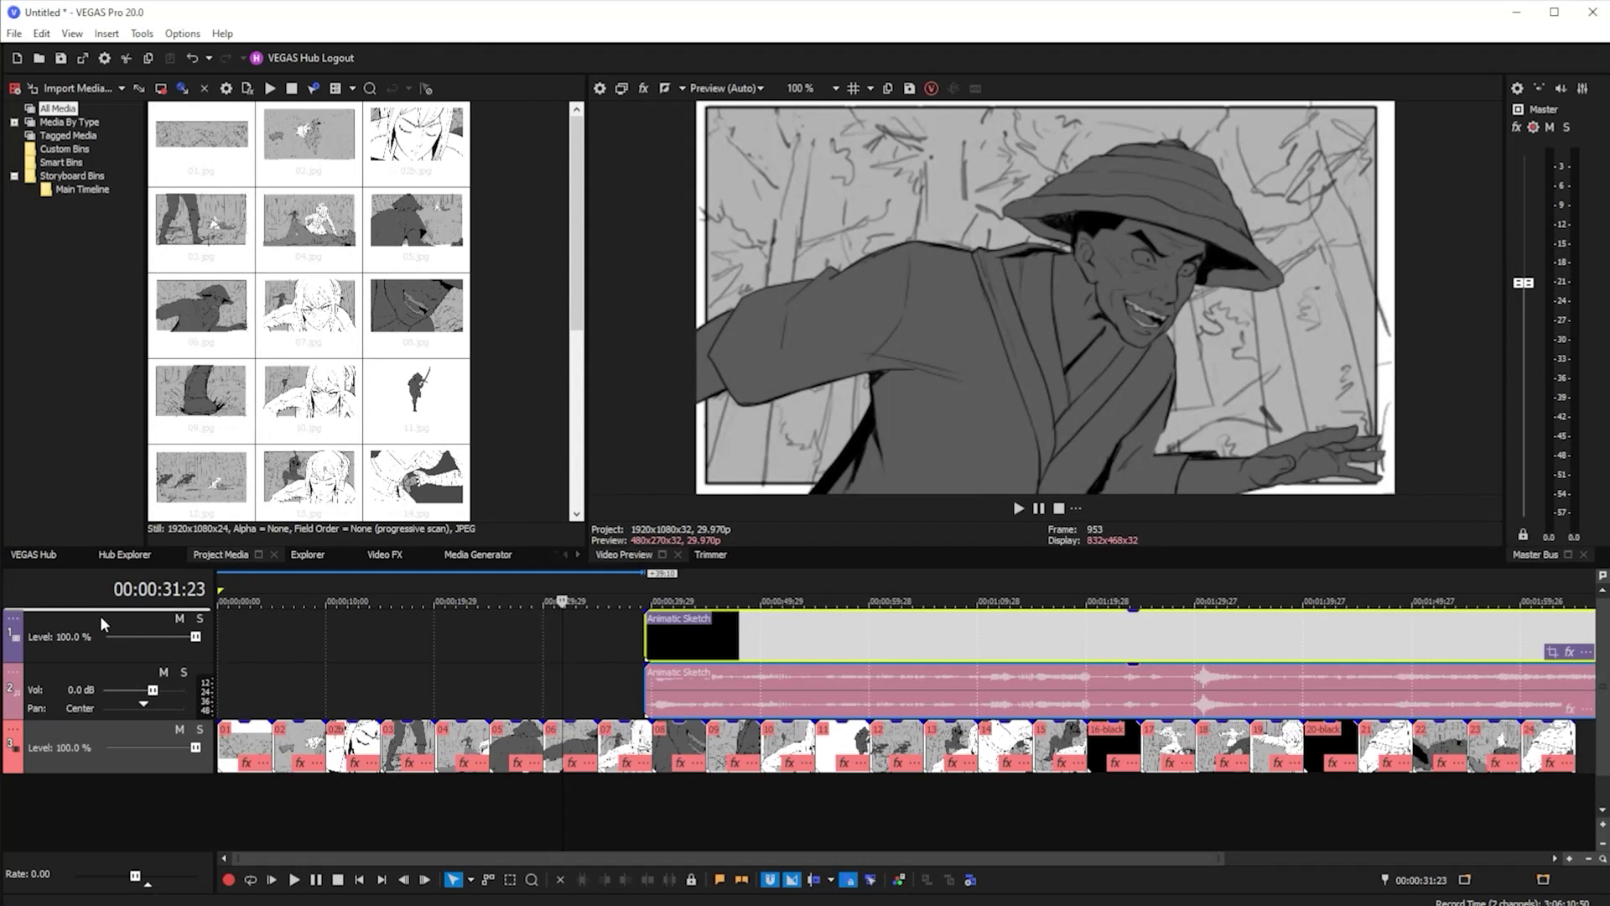
{"action": "mouse_move", "coordinate": [99, 616]}
{"action": "left_mouse_down"}
{"action": "mouse_move", "coordinate": [73, 758]}
{"action": "mouse_move", "coordinate": [83, 617]}
{"action": "left_mouse_up"}
{"action": "left_click", "coordinate": [571, 698]}
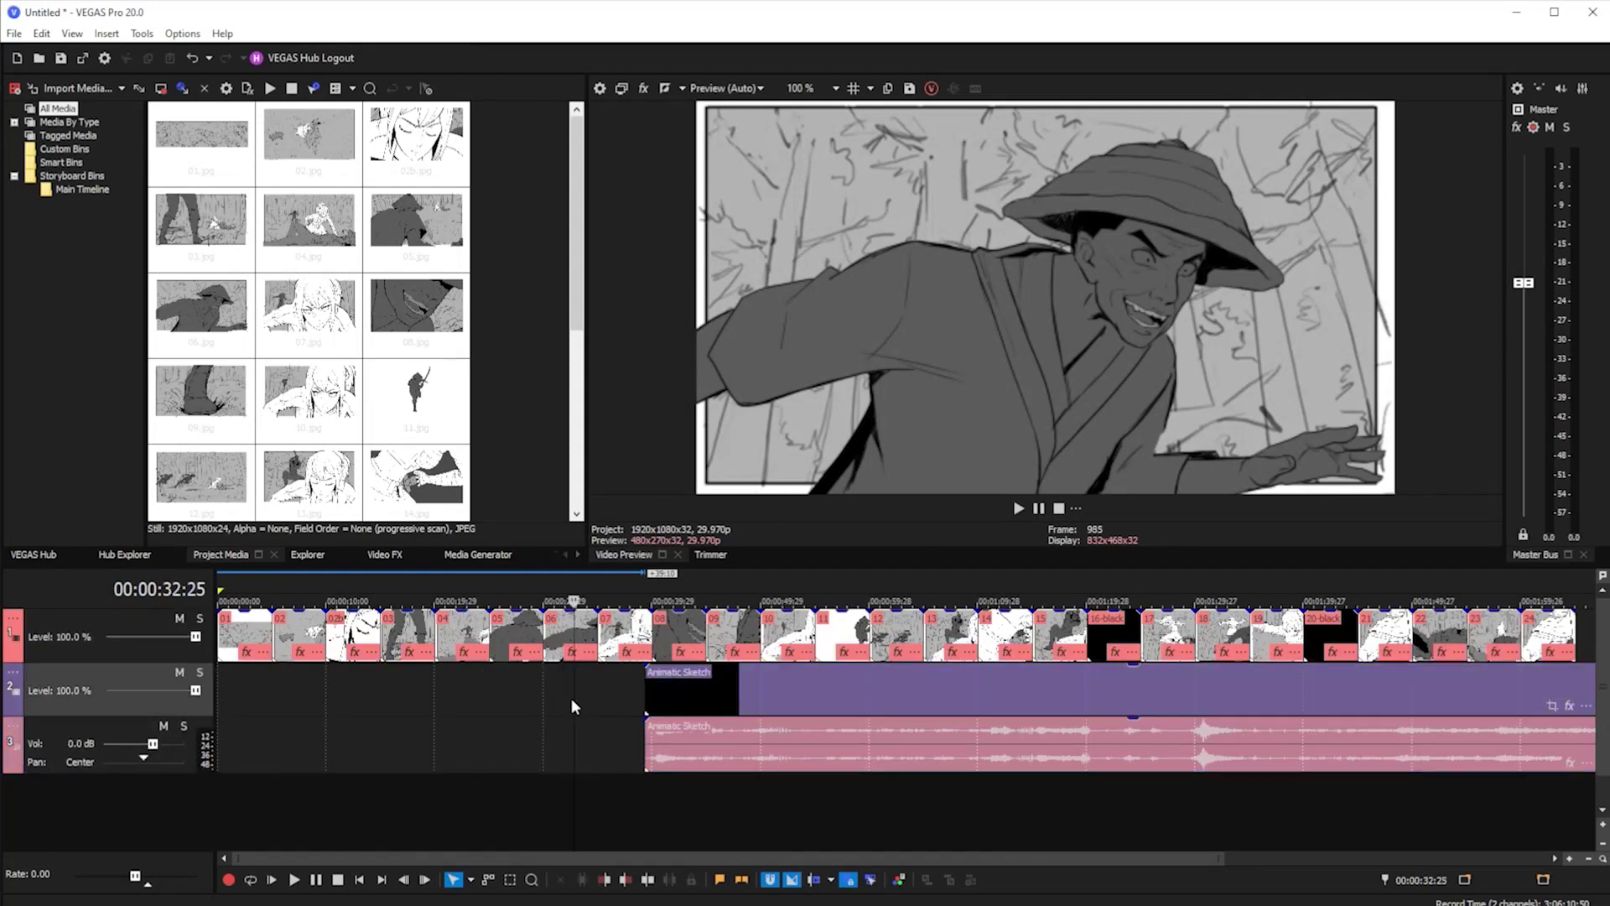
Move the Animatic Sketch audio track above all other tracks and return it below the sketch video track
{"action": "left_click_drag", "start_coordinate": [33, 760], "coordinate": [68, 625]}
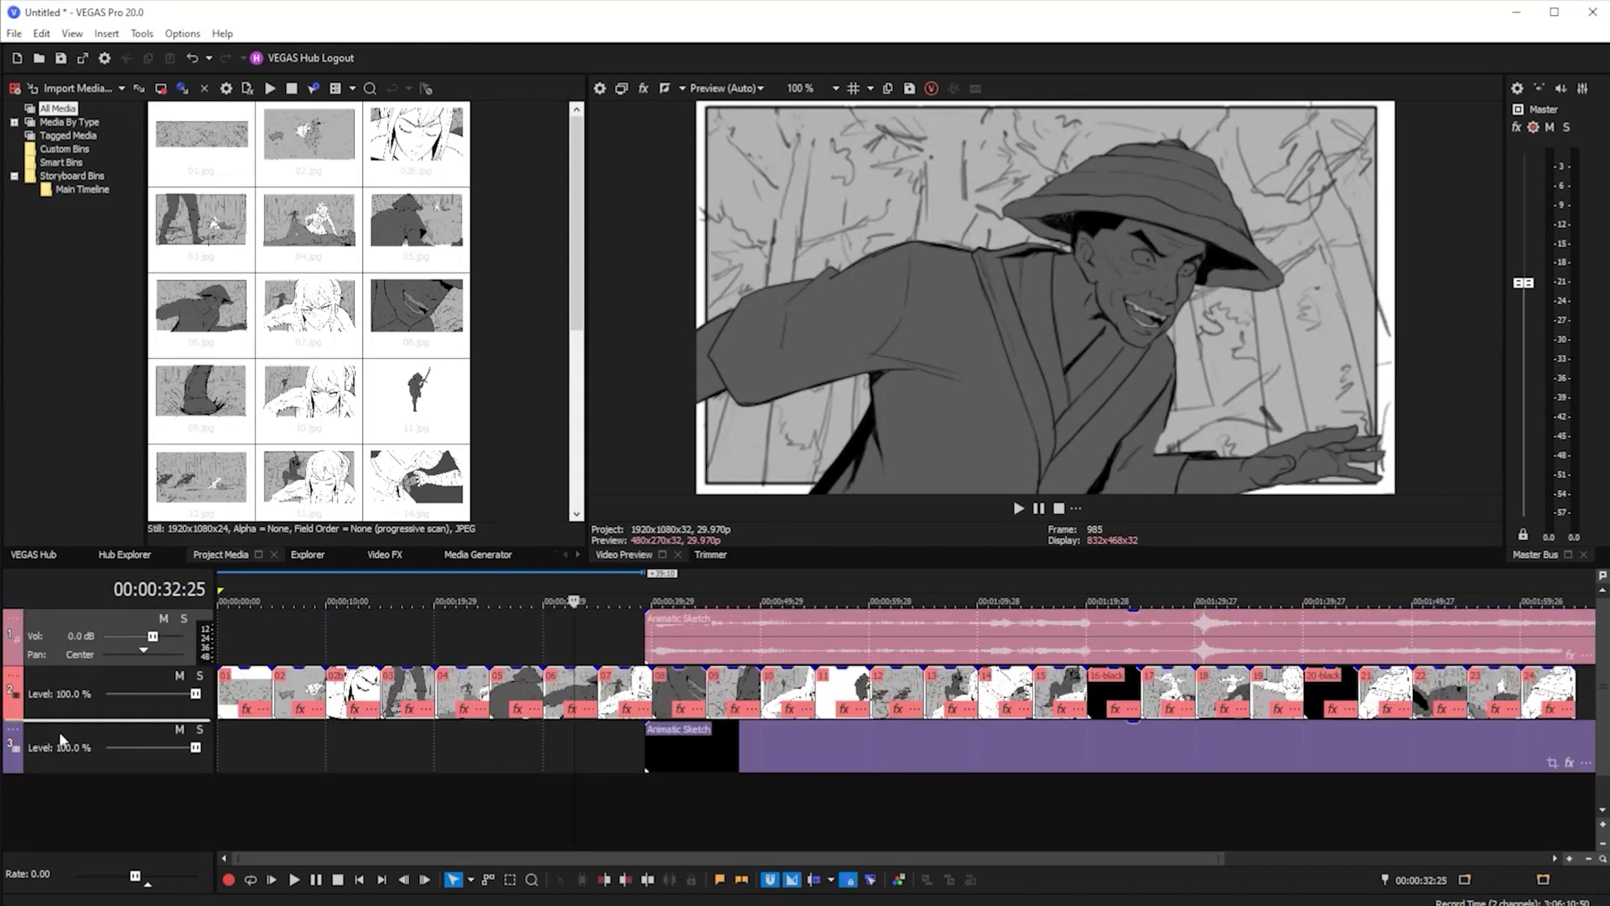
{"action": "left_click_drag", "start_coordinate": [54, 777], "coordinate": [53, 777]}
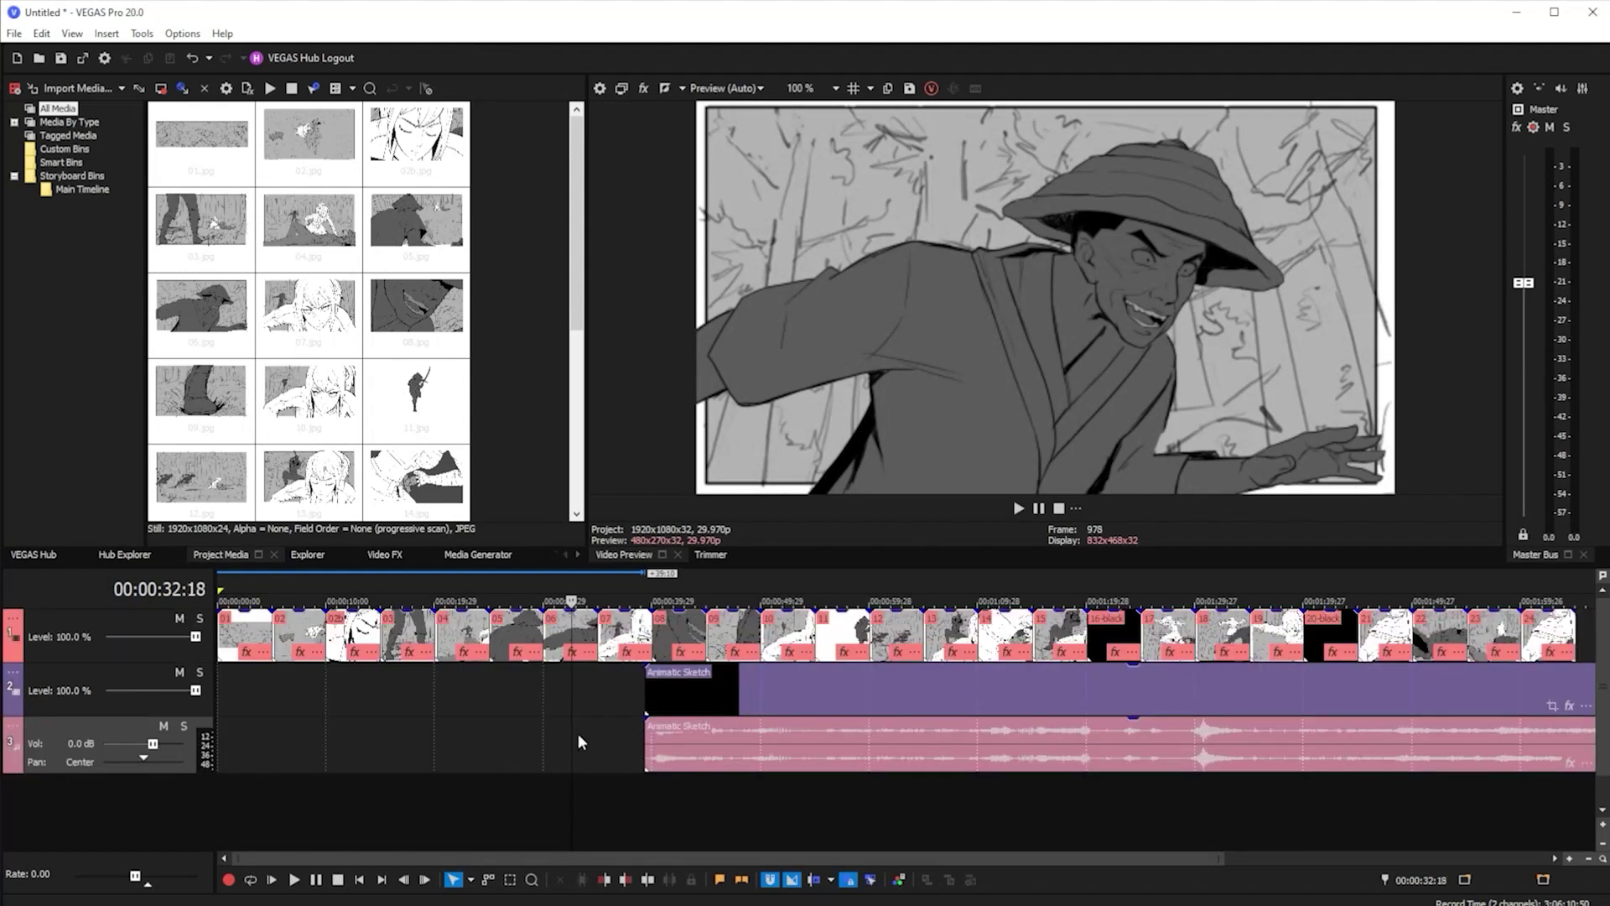
{"action": "left_click", "coordinate": [738, 691]}
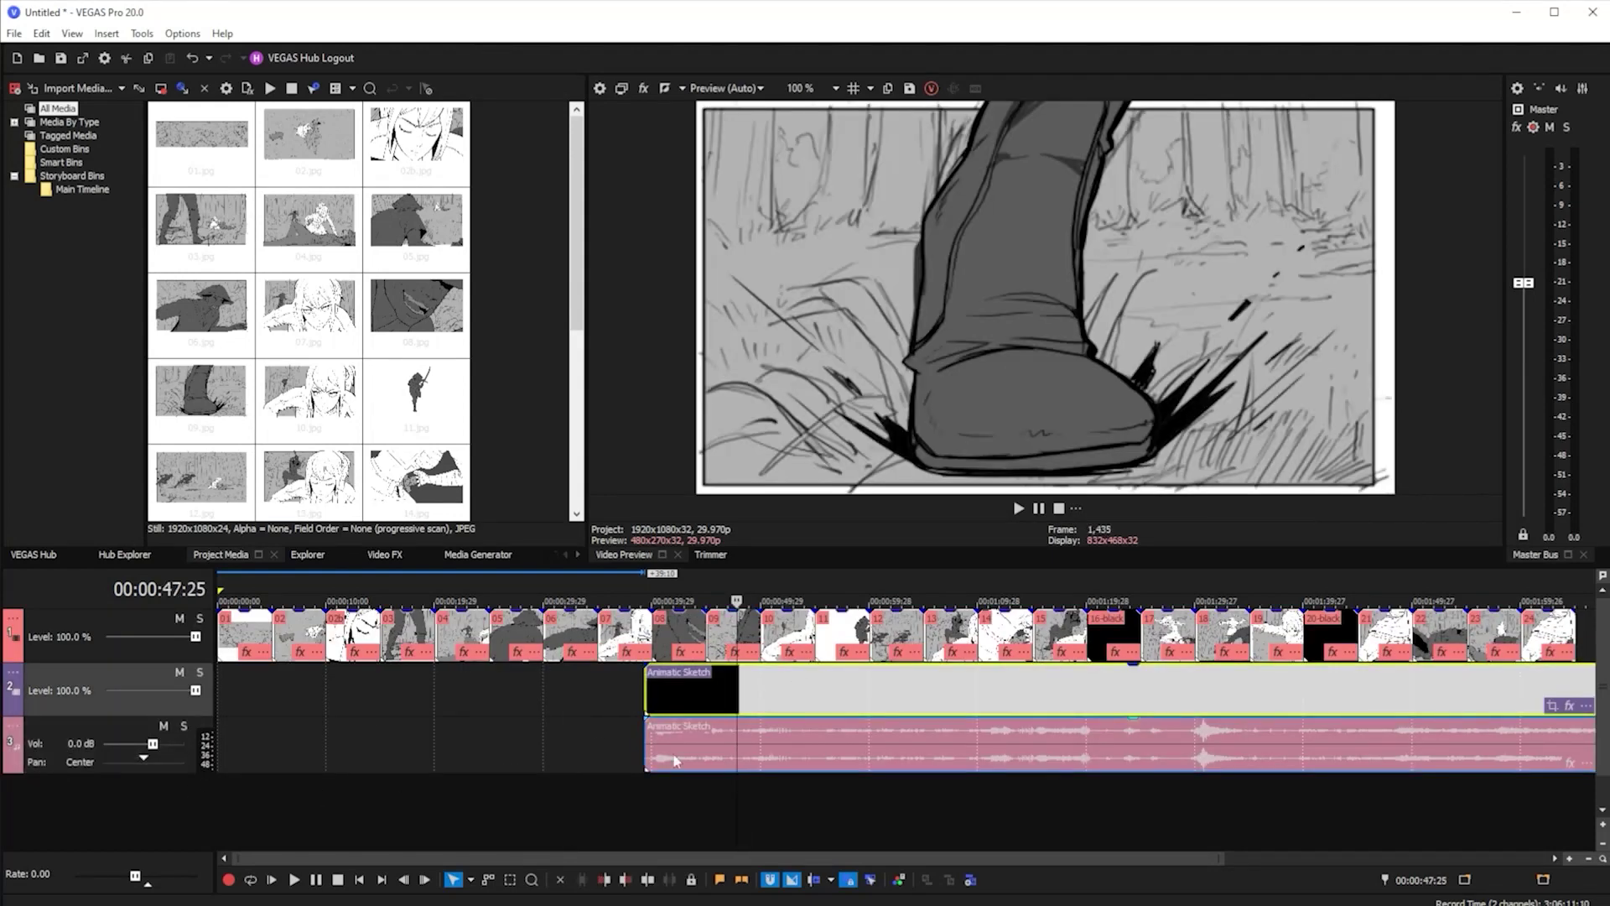
{"action": "left_click", "coordinate": [725, 745]}
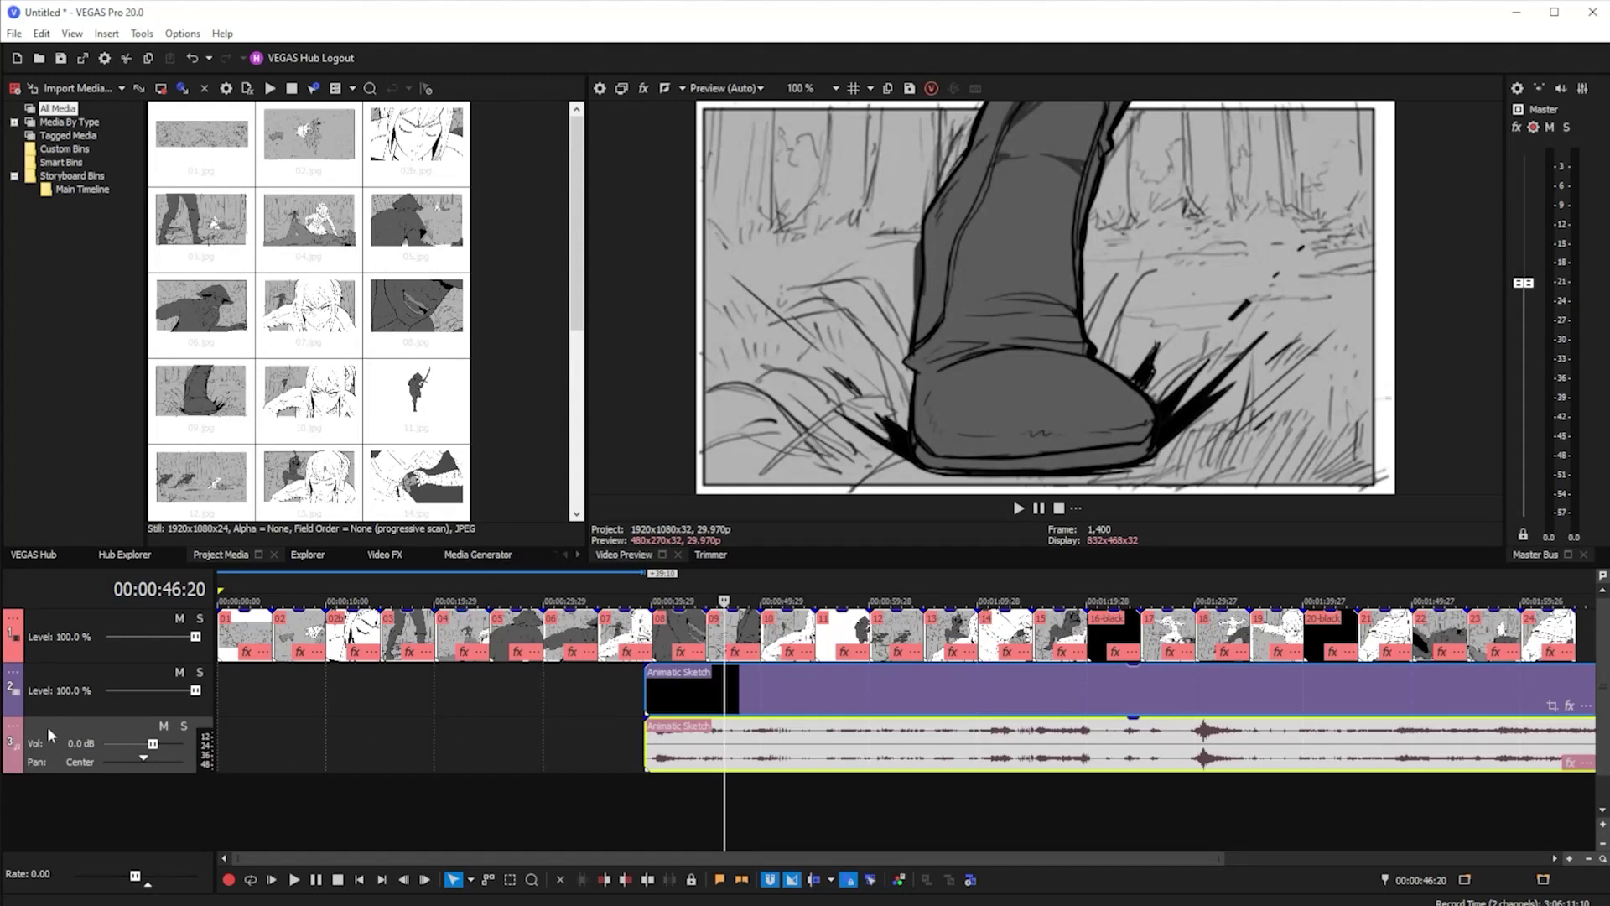
Reorder the tracks so the sketch audio is above the storyboard track and the sketch video is below it
{"action": "left_click_drag", "start_coordinate": [18, 746], "coordinate": [250, 746]}
{"action": "left_click_drag", "start_coordinate": [56, 737], "coordinate": [520, 691]}
{"action": "left_click", "coordinate": [682, 753]}
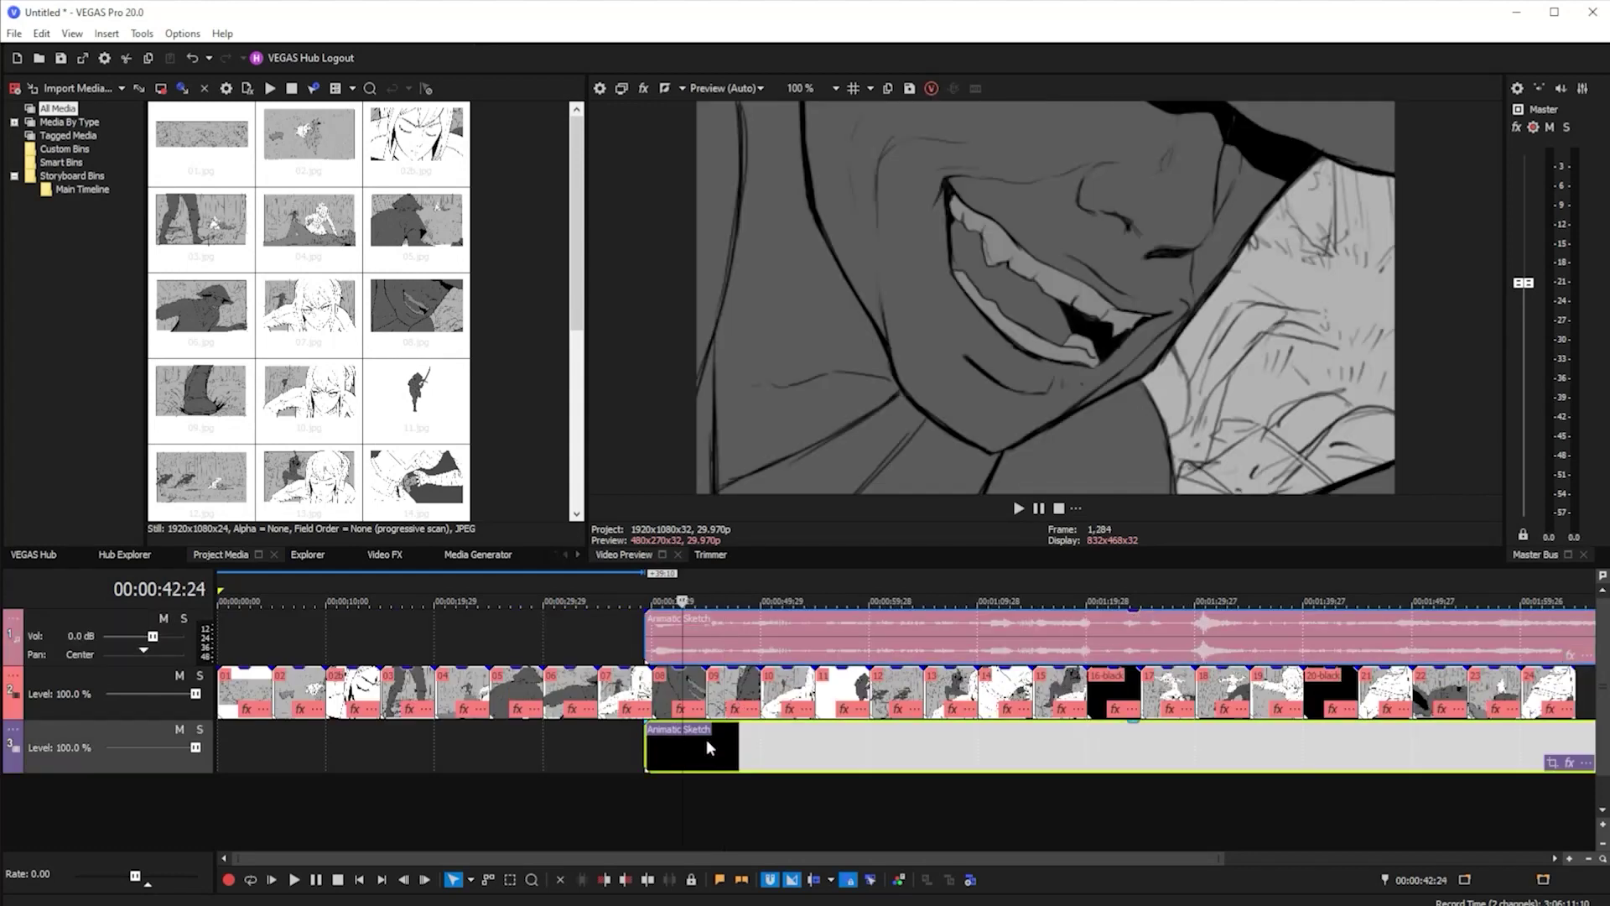
Move the grouped Animatic Sketch audio and video earlier to start at about 10 seconds
{"action": "mouse_move", "coordinate": [728, 647]}
{"action": "left_mouse_down"}
{"action": "mouse_move", "coordinate": [904, 648]}
{"action": "mouse_move", "coordinate": [529, 648]}
{"action": "left_mouse_up"}
{"action": "left_click", "coordinate": [515, 639]}
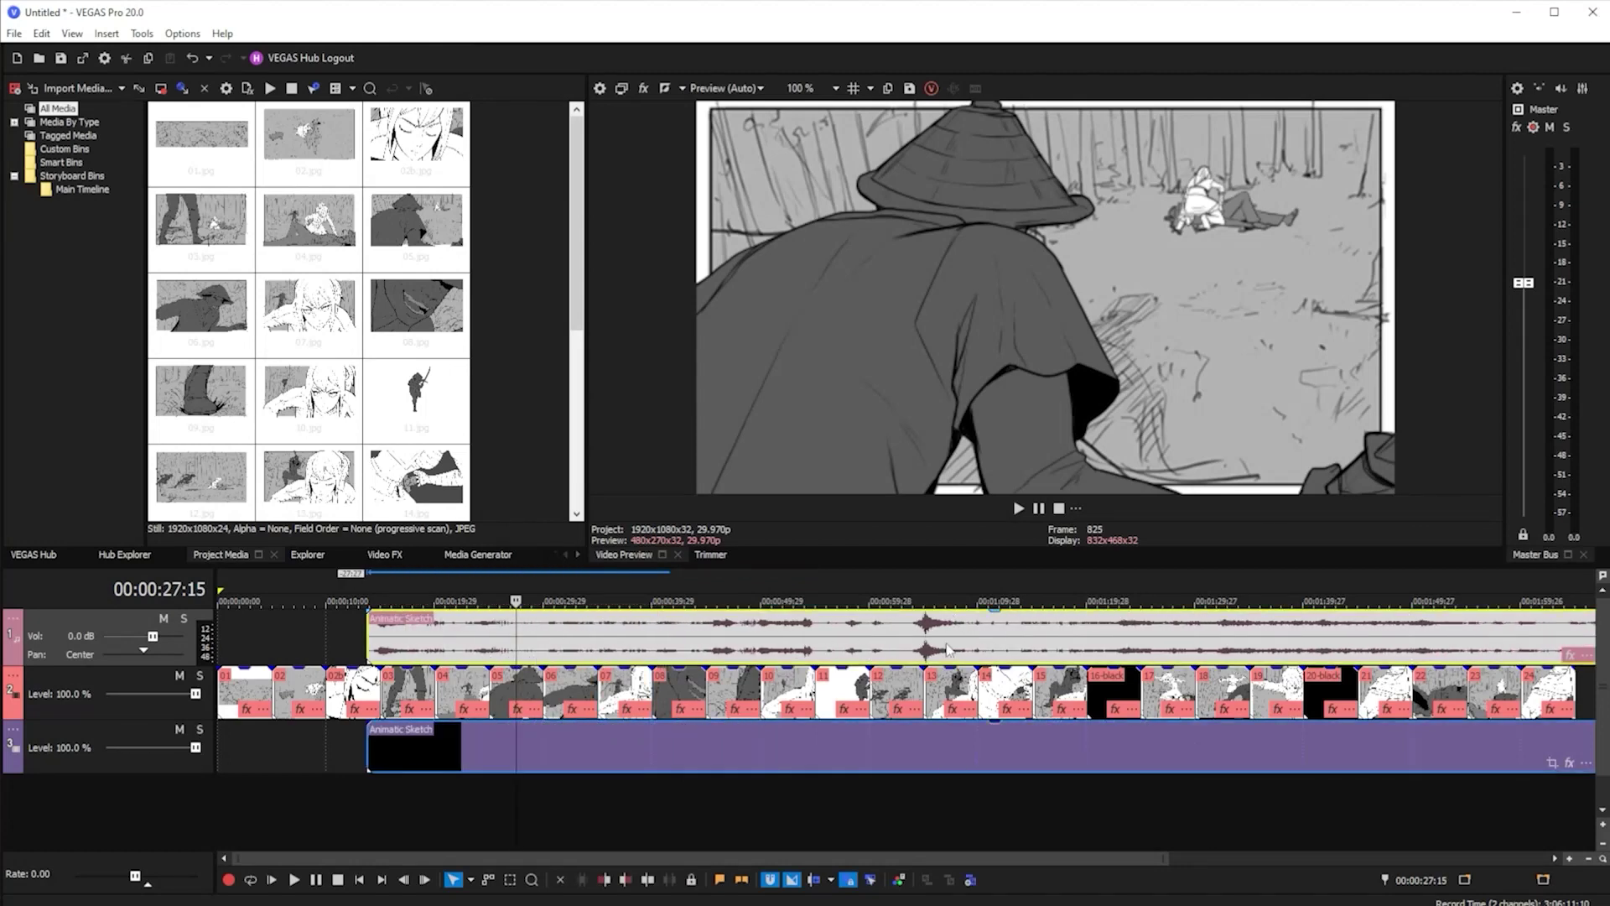
{"action": "mouse_move", "coordinate": [675, 646]}
{"action": "left_mouse_down"}
{"action": "mouse_move", "coordinate": [789, 646]}
{"action": "mouse_move", "coordinate": [570, 642]}
{"action": "left_mouse_up"}
Clear the group that links the Animatic Sketch audio and video events
{"action": "right_click", "coordinate": [568, 642]}
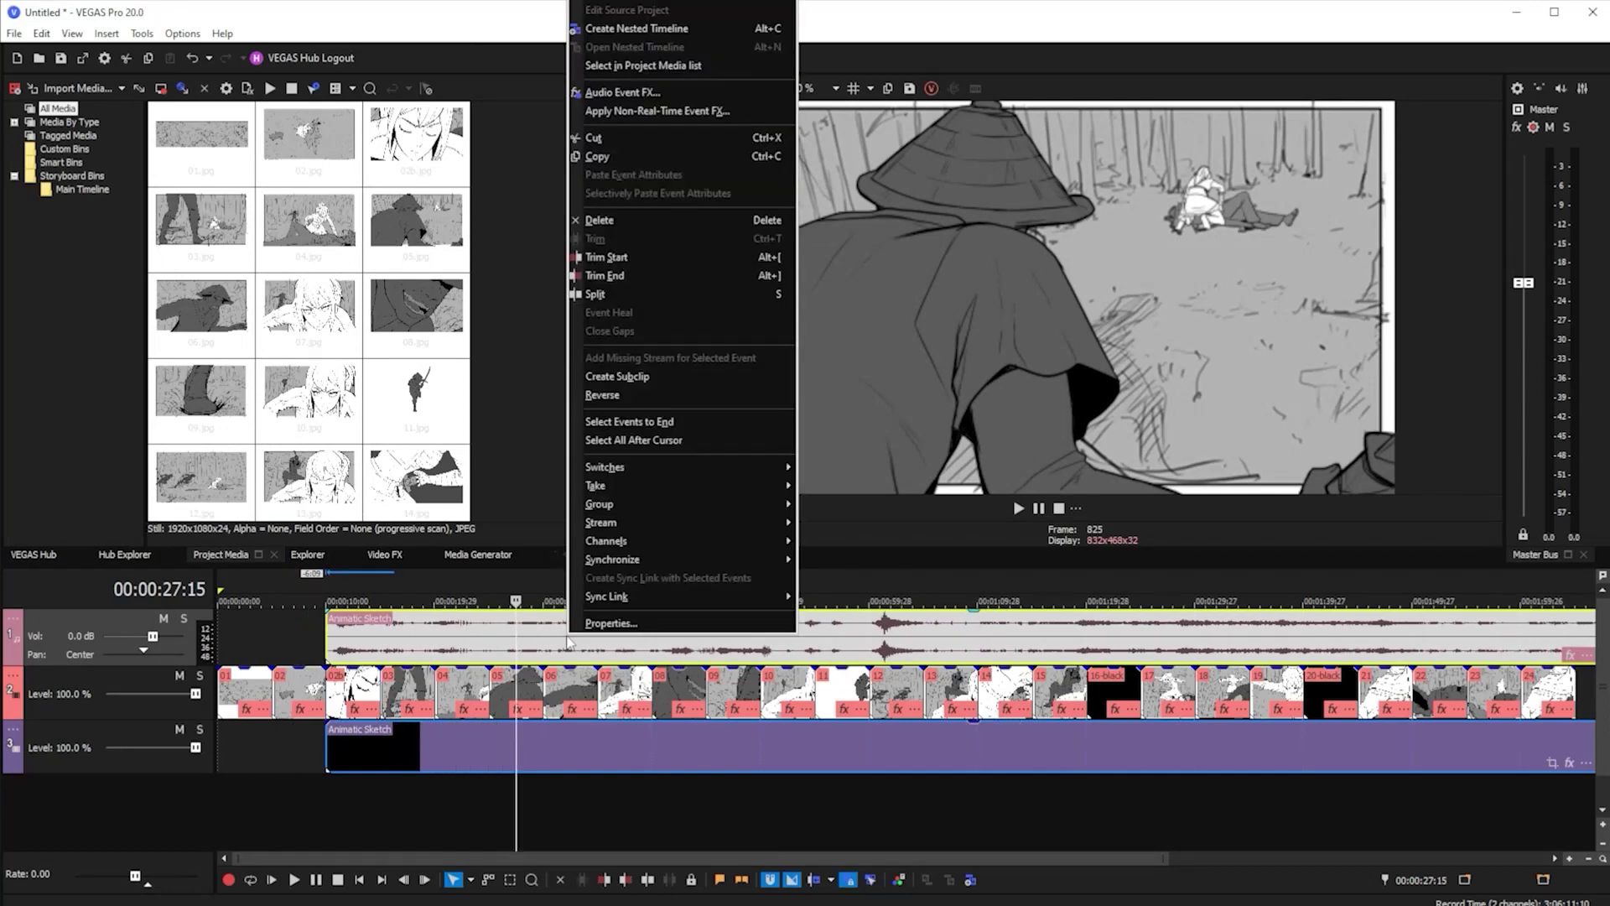
{"action": "mouse_move", "coordinate": [712, 510]}
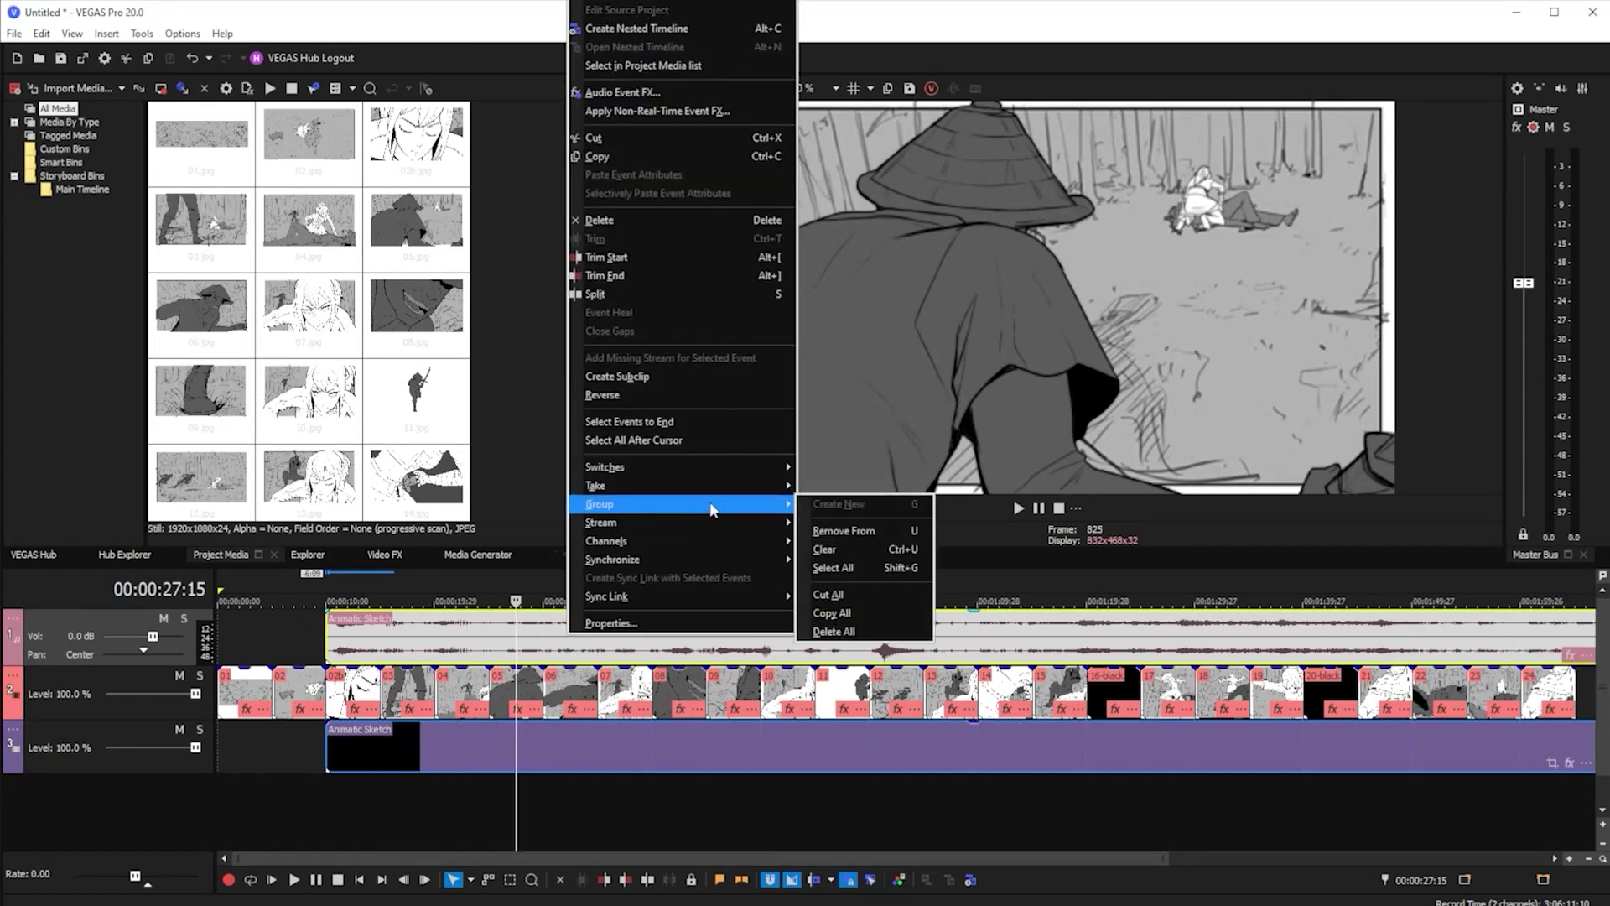
{"action": "left_click", "coordinate": [900, 551]}
{"action": "left_click", "coordinate": [572, 644]}
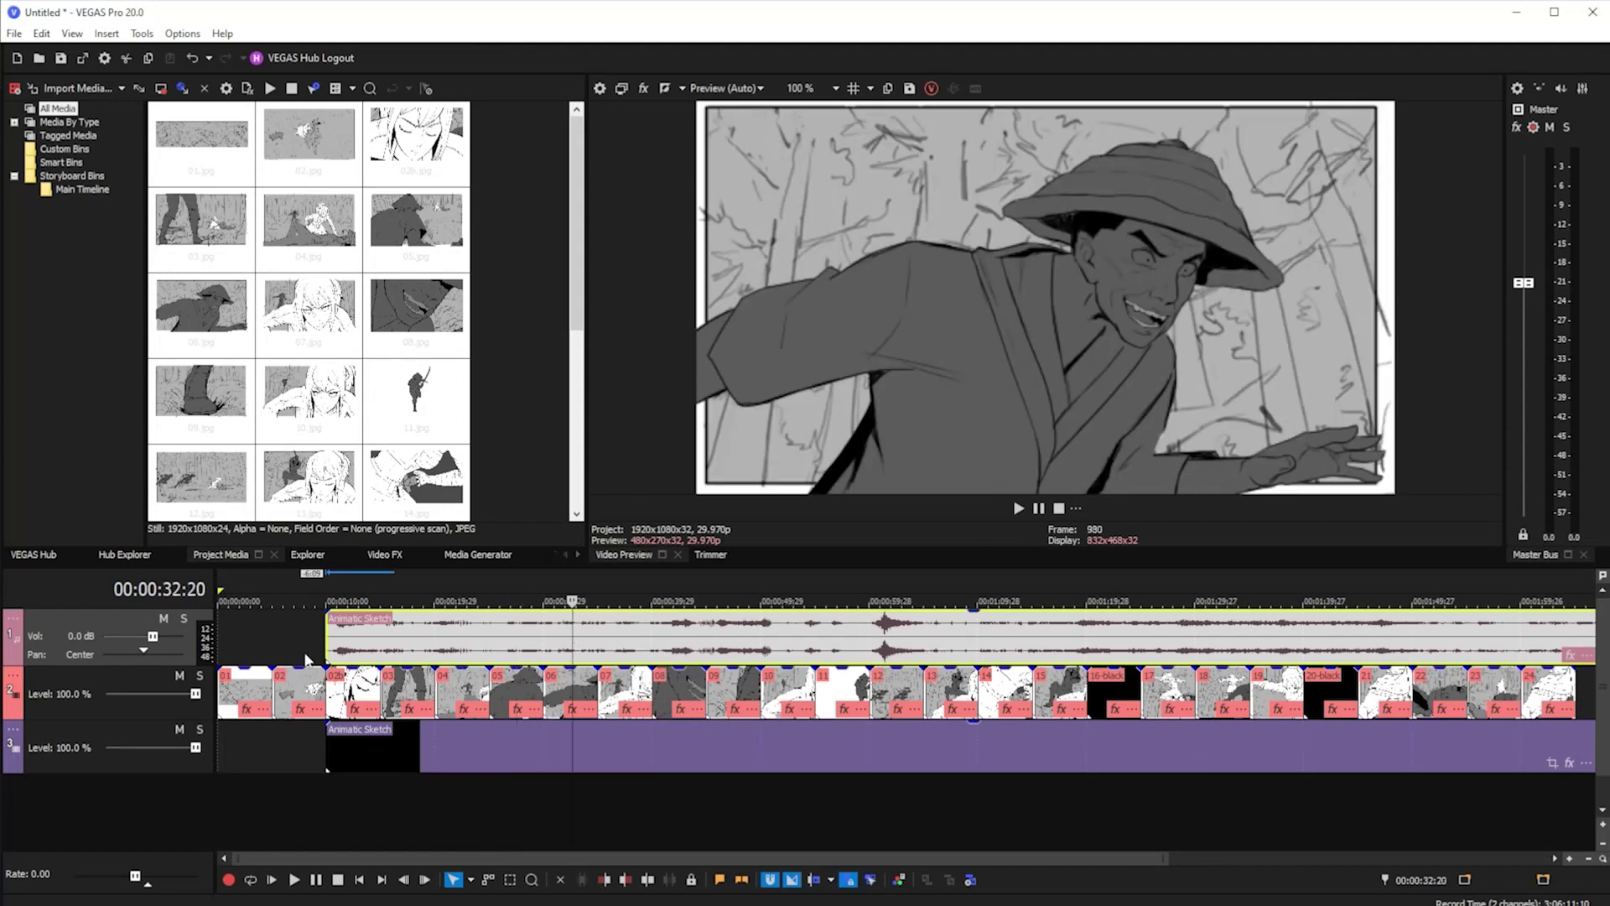
Move the sketch audio event 8:14 later than its video and bring it back into alignment
{"action": "left_click", "coordinate": [282, 654]}
{"action": "mouse_move", "coordinate": [415, 641]}
{"action": "left_mouse_down"}
{"action": "mouse_move", "coordinate": [585, 648]}
{"action": "mouse_move", "coordinate": [416, 646]}
{"action": "mouse_move", "coordinate": [557, 642]}
{"action": "mouse_move", "coordinate": [456, 627]}
{"action": "left_mouse_up"}
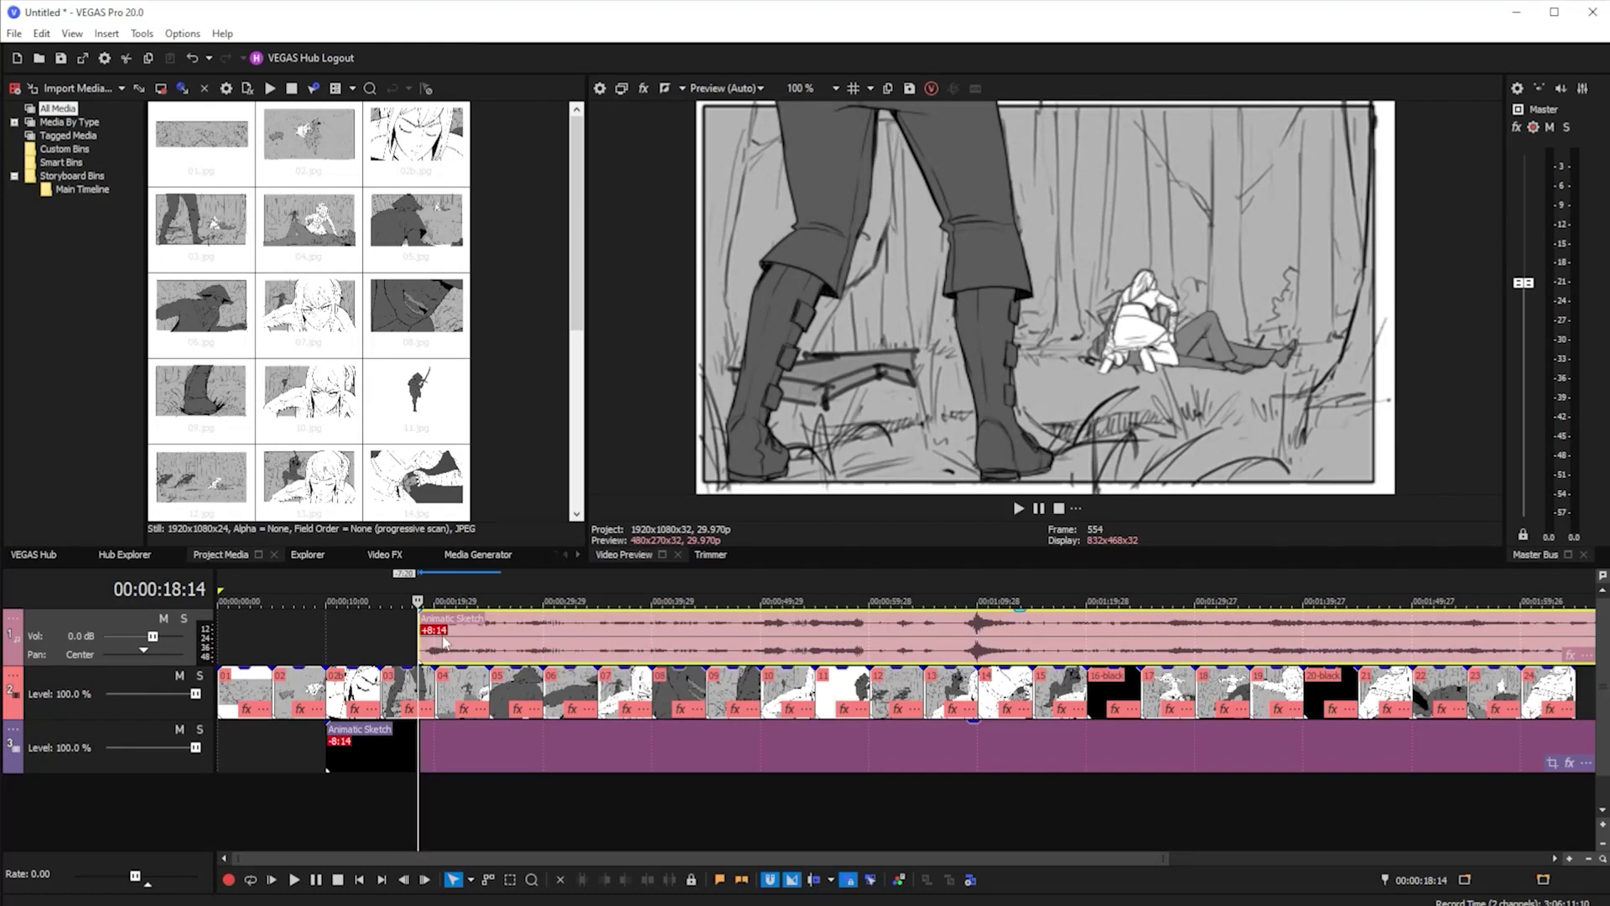
{"action": "left_click", "coordinate": [359, 747]}
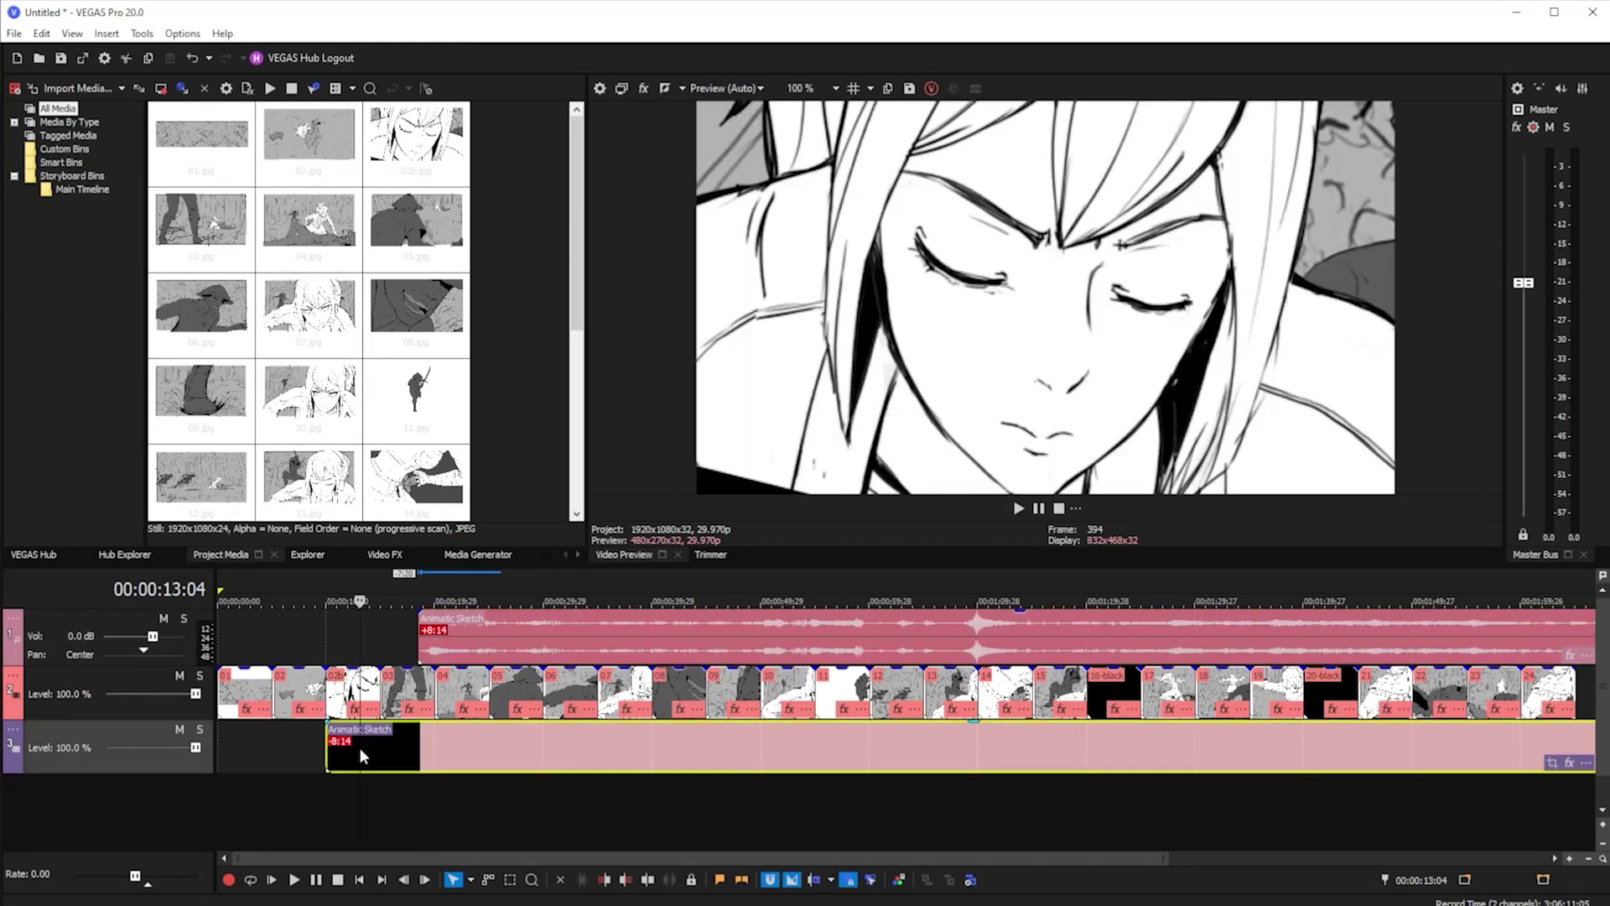
{"action": "left_click_drag", "start_coordinate": [470, 641], "coordinate": [373, 660]}
{"action": "left_click", "coordinate": [356, 752]}
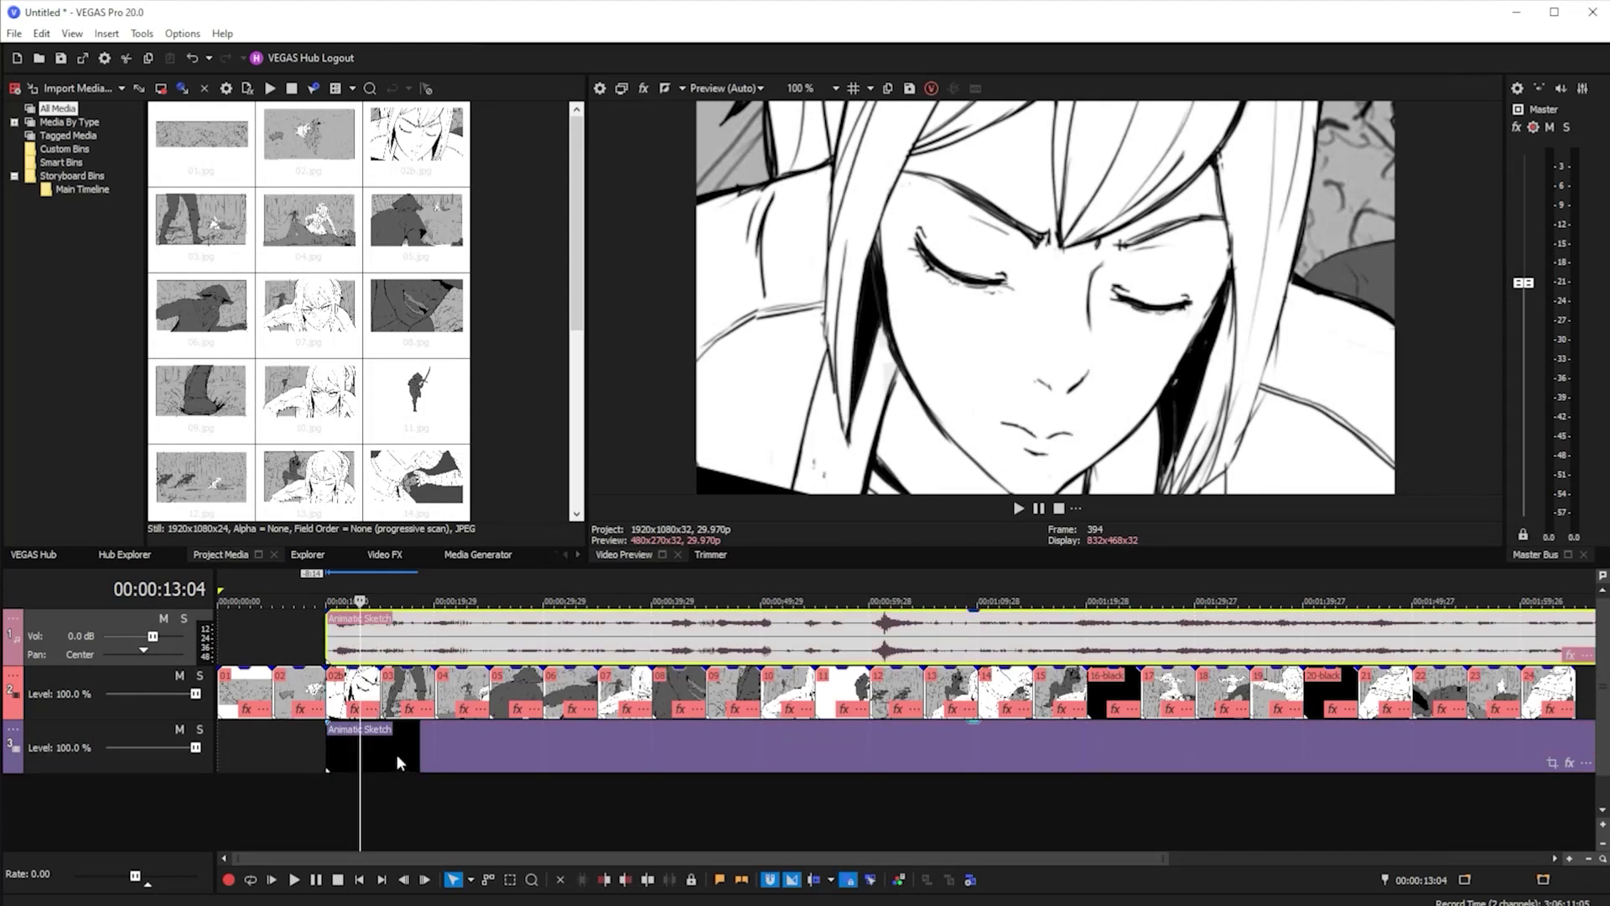
Select the Animatic Sketch audio and video events together and create a new group from them
{"action": "left_click", "coordinate": [435, 651]}
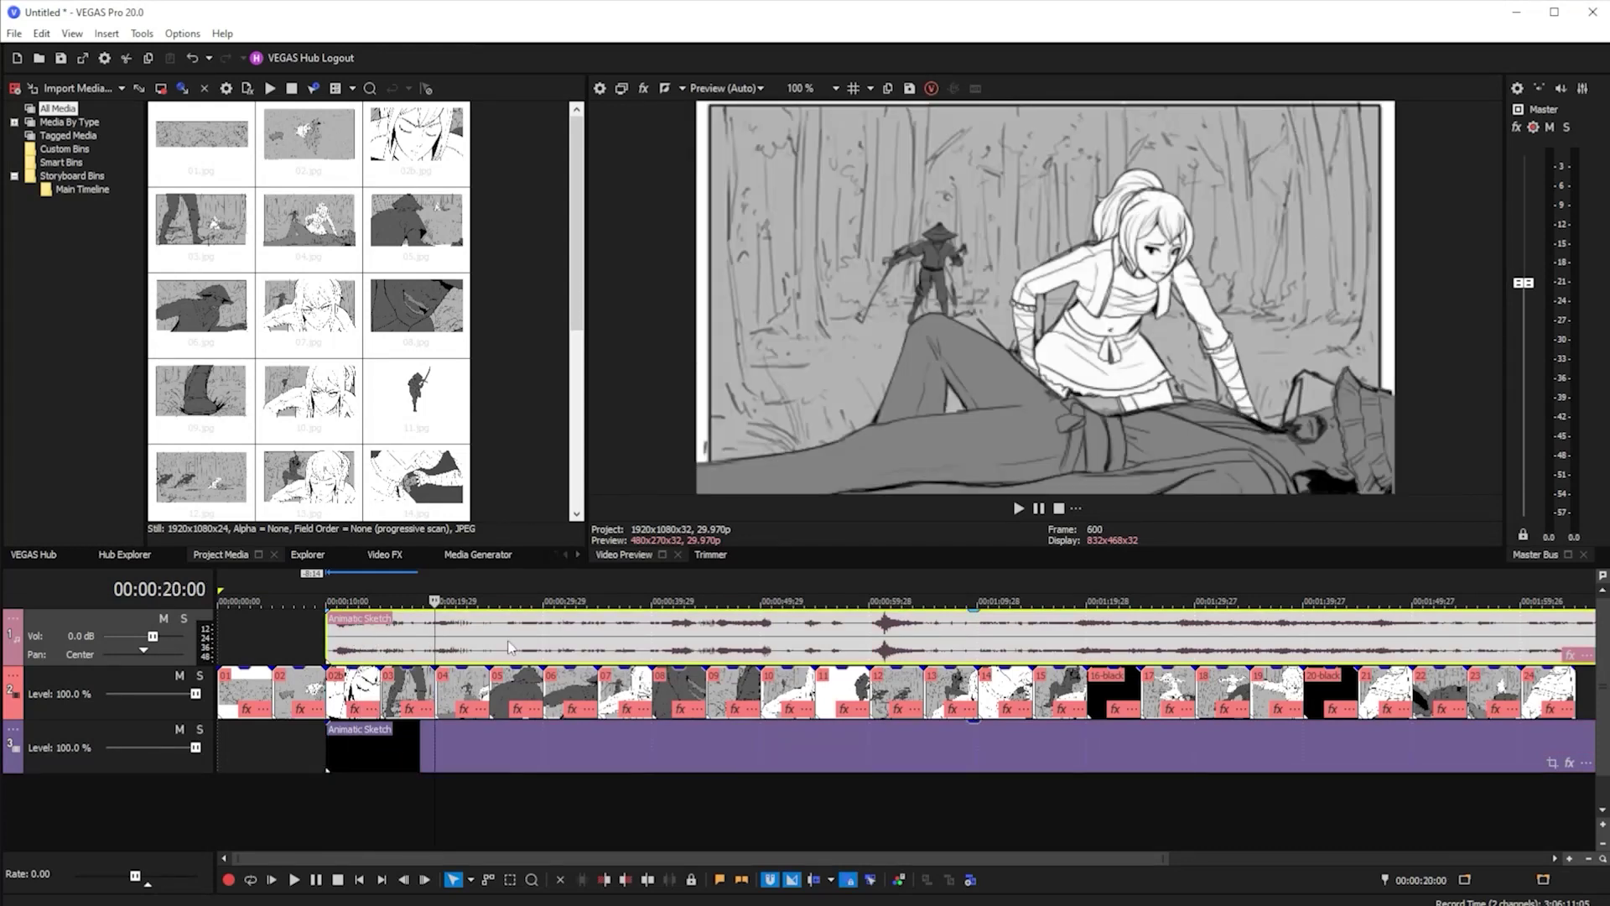
{"action": "left_click", "coordinate": [451, 753]}
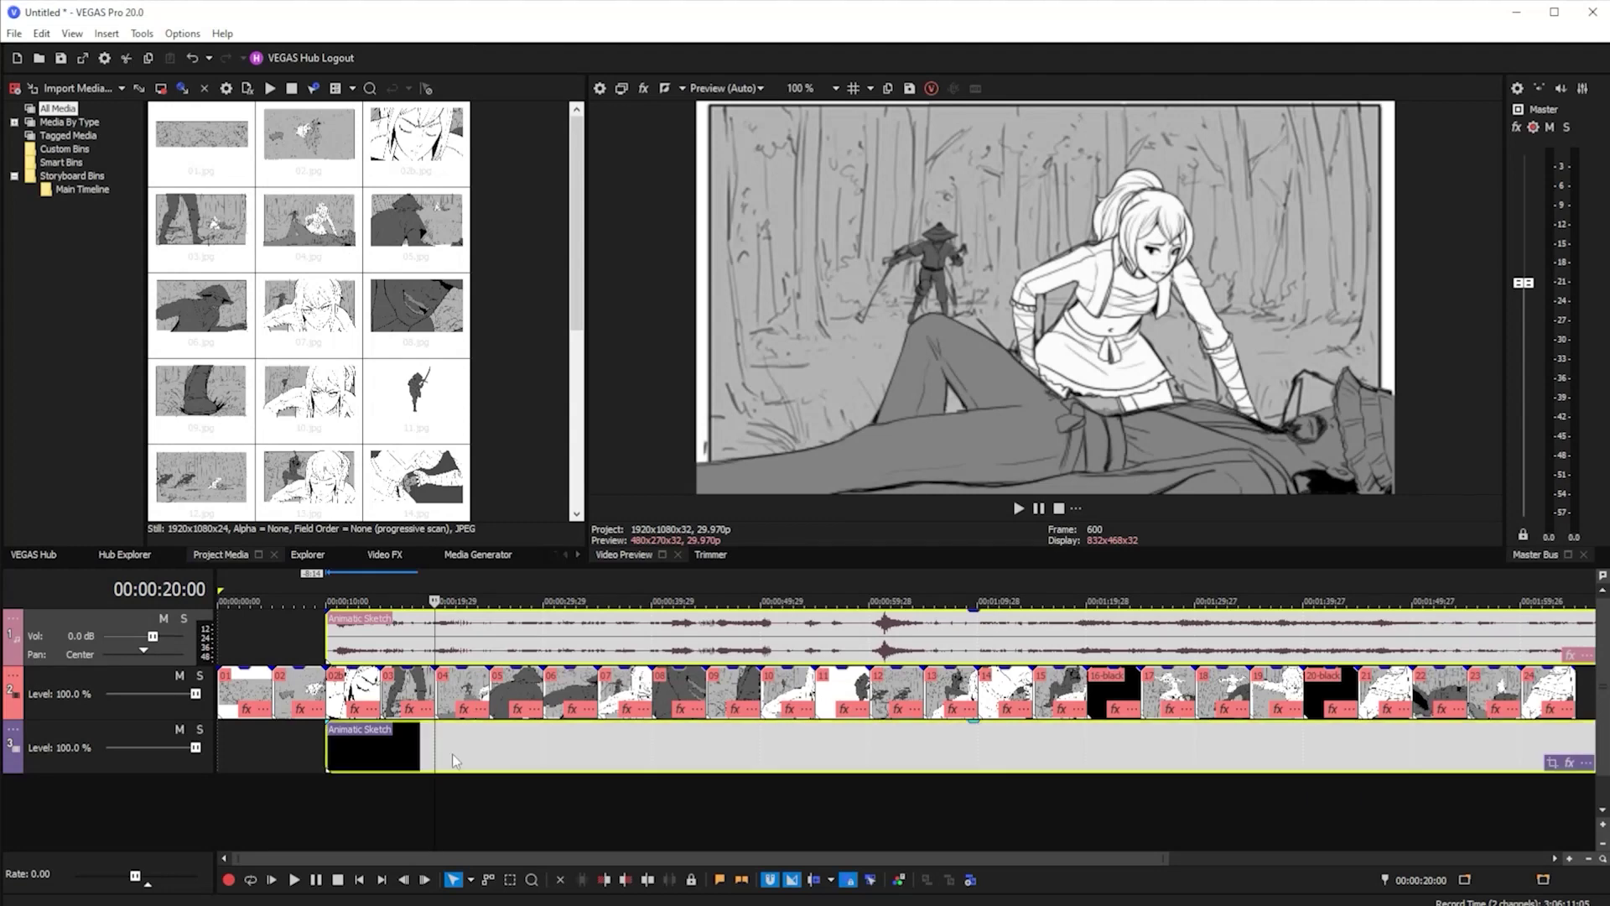
{"action": "right_click", "coordinate": [511, 746]}
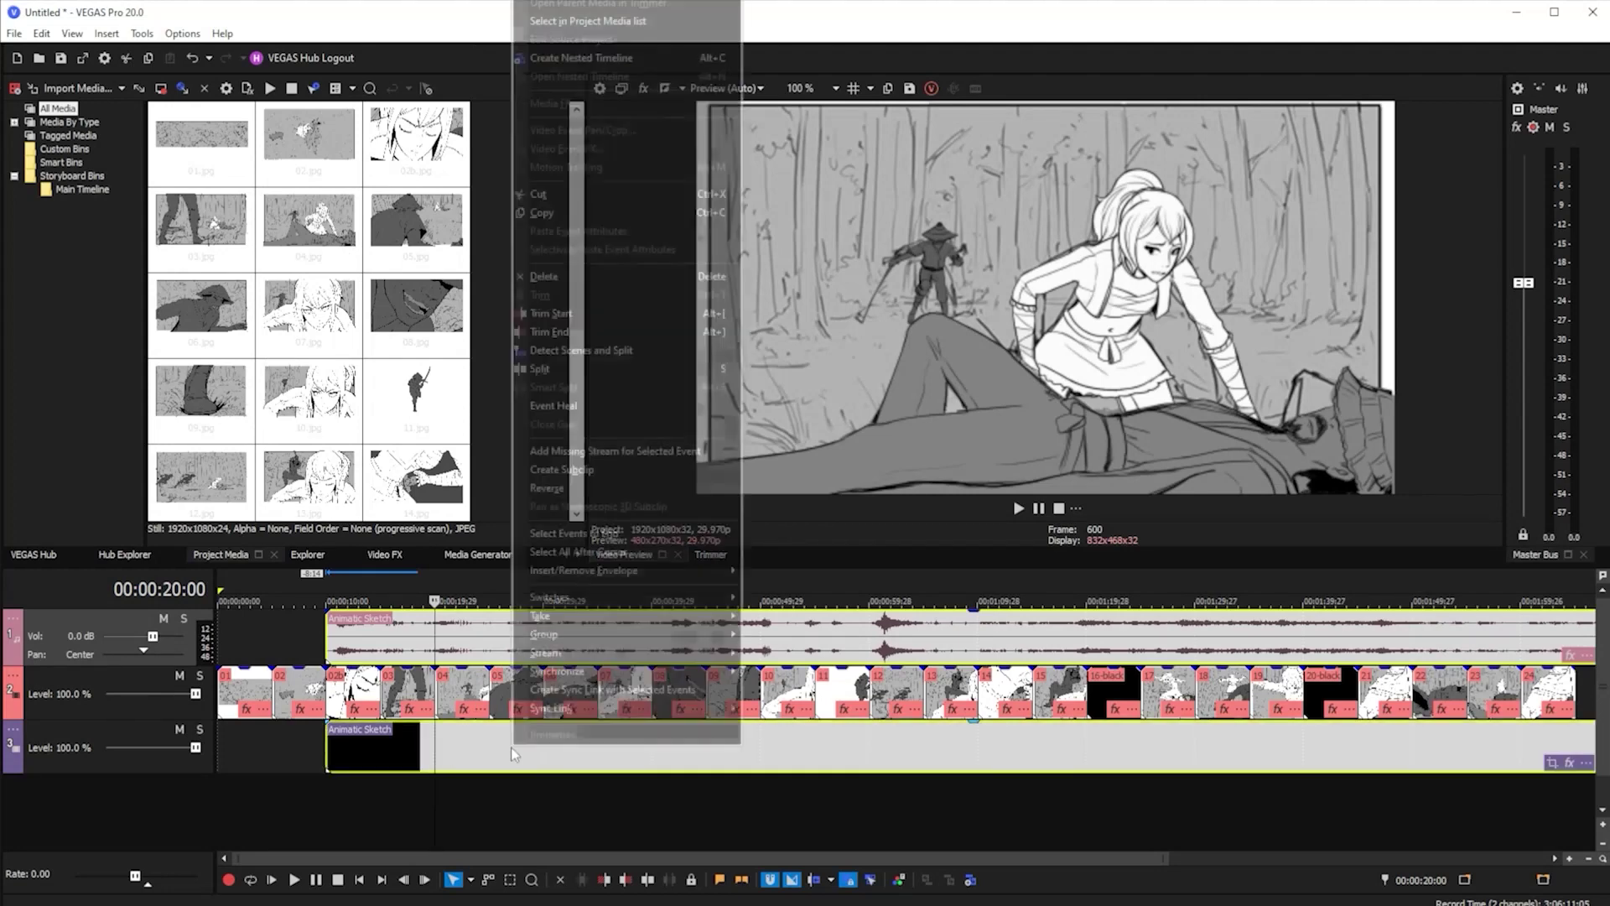
{"action": "mouse_move", "coordinate": [641, 637]}
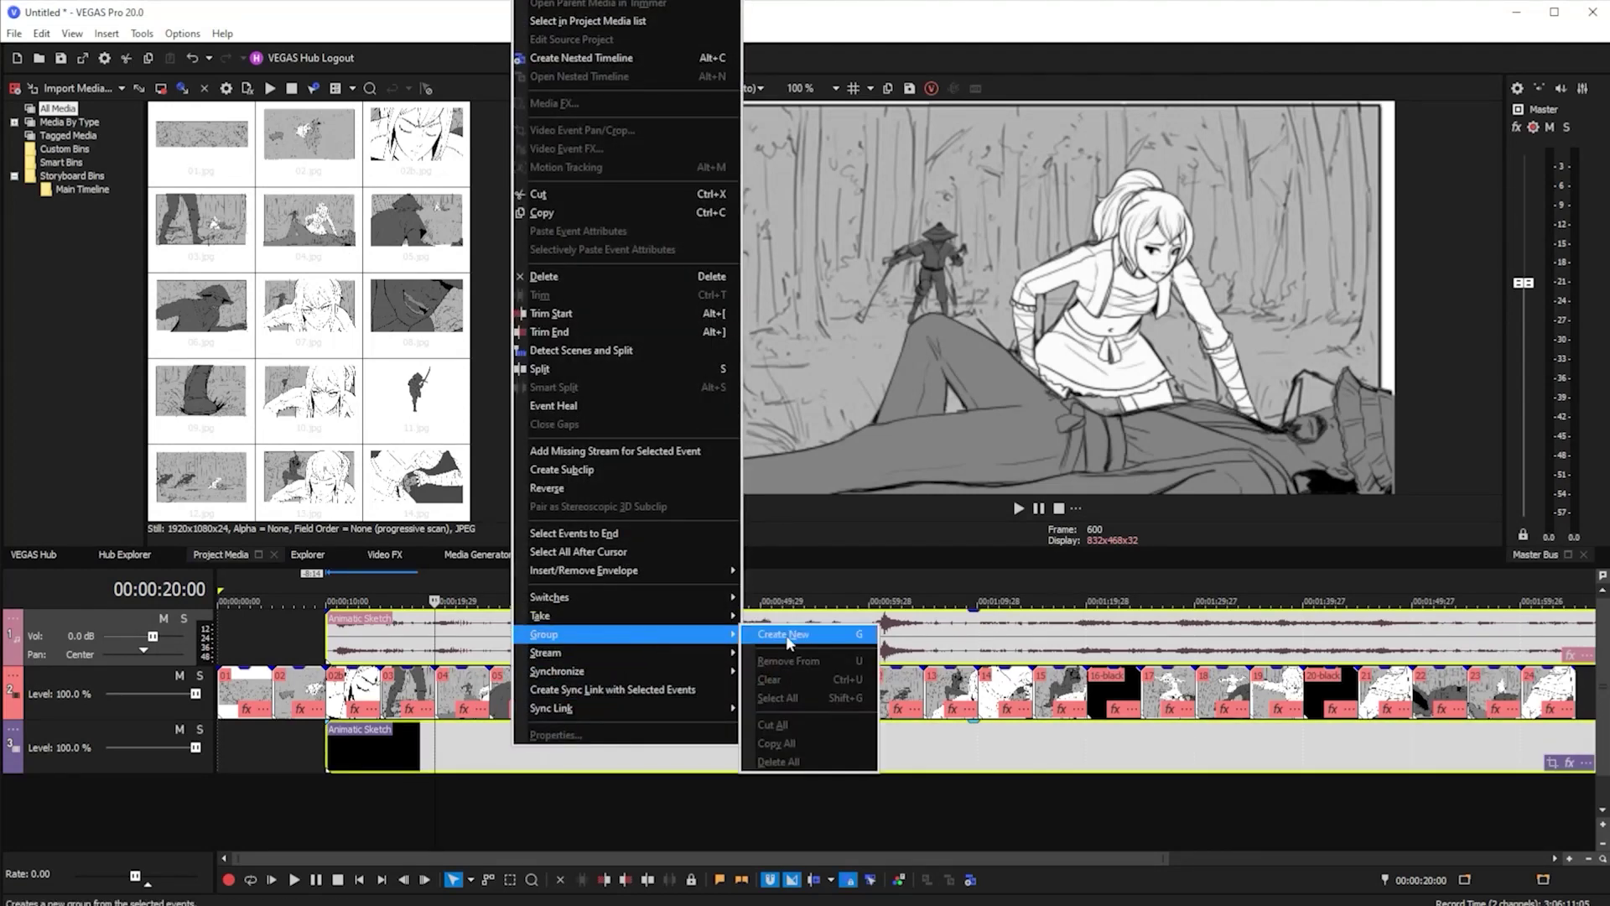
{"action": "left_click", "coordinate": [840, 642]}
{"action": "left_click", "coordinate": [272, 629]}
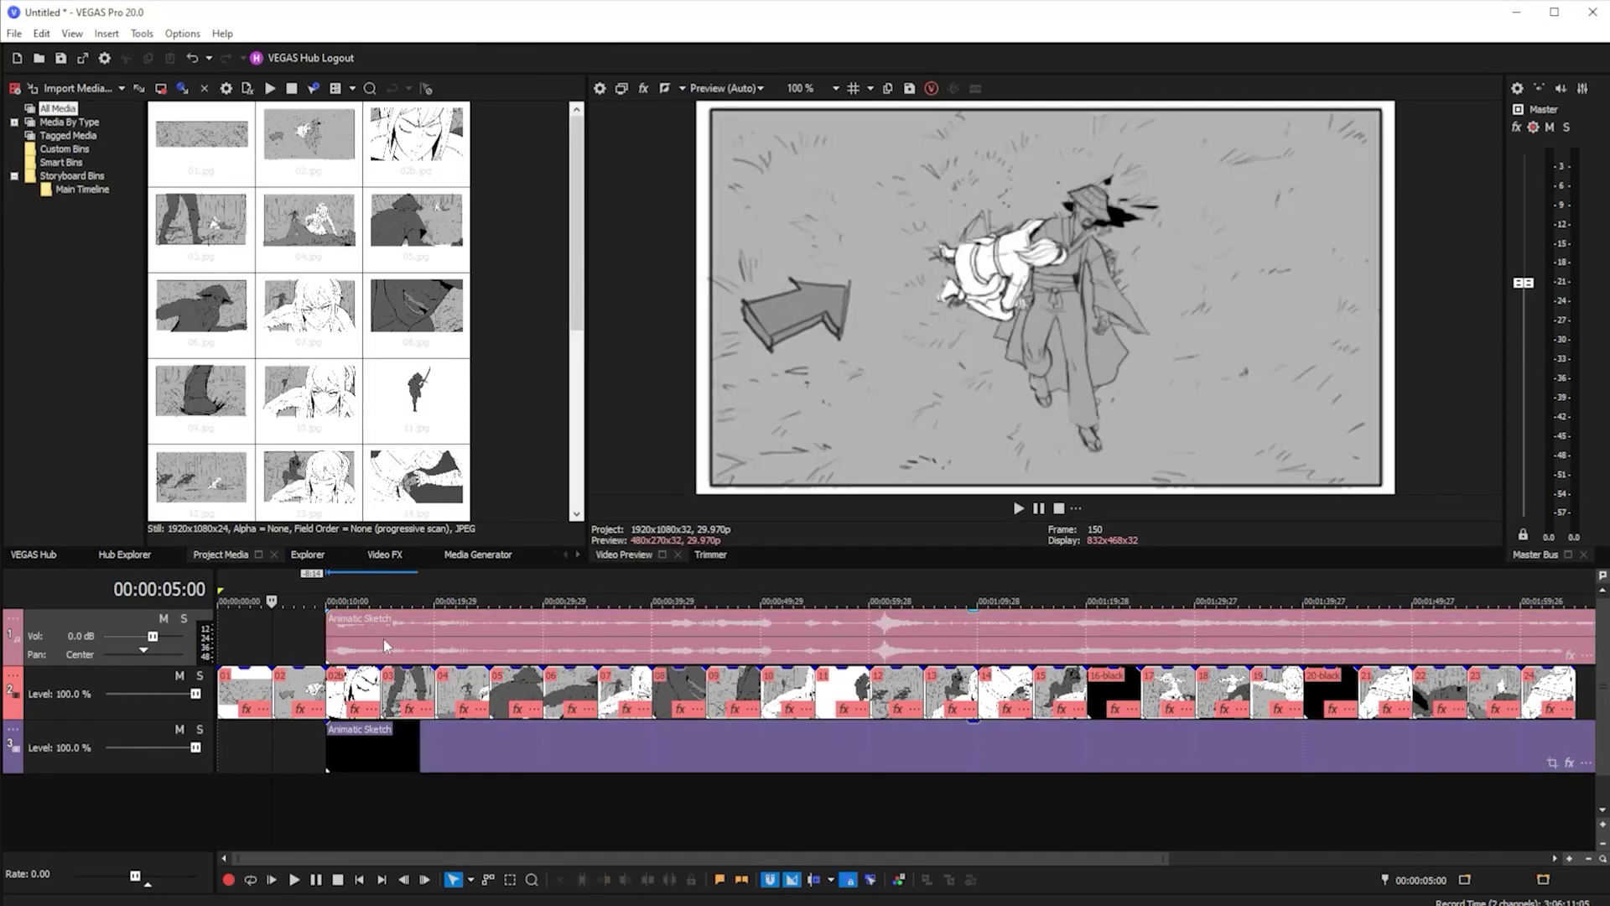
Move the regrouped Animatic Sketch events about 5 seconds later and place the cursor at 00:00:12:27
{"action": "left_click_drag", "start_coordinate": [386, 640], "coordinate": [438, 641]}
{"action": "left_click", "coordinate": [320, 631]}
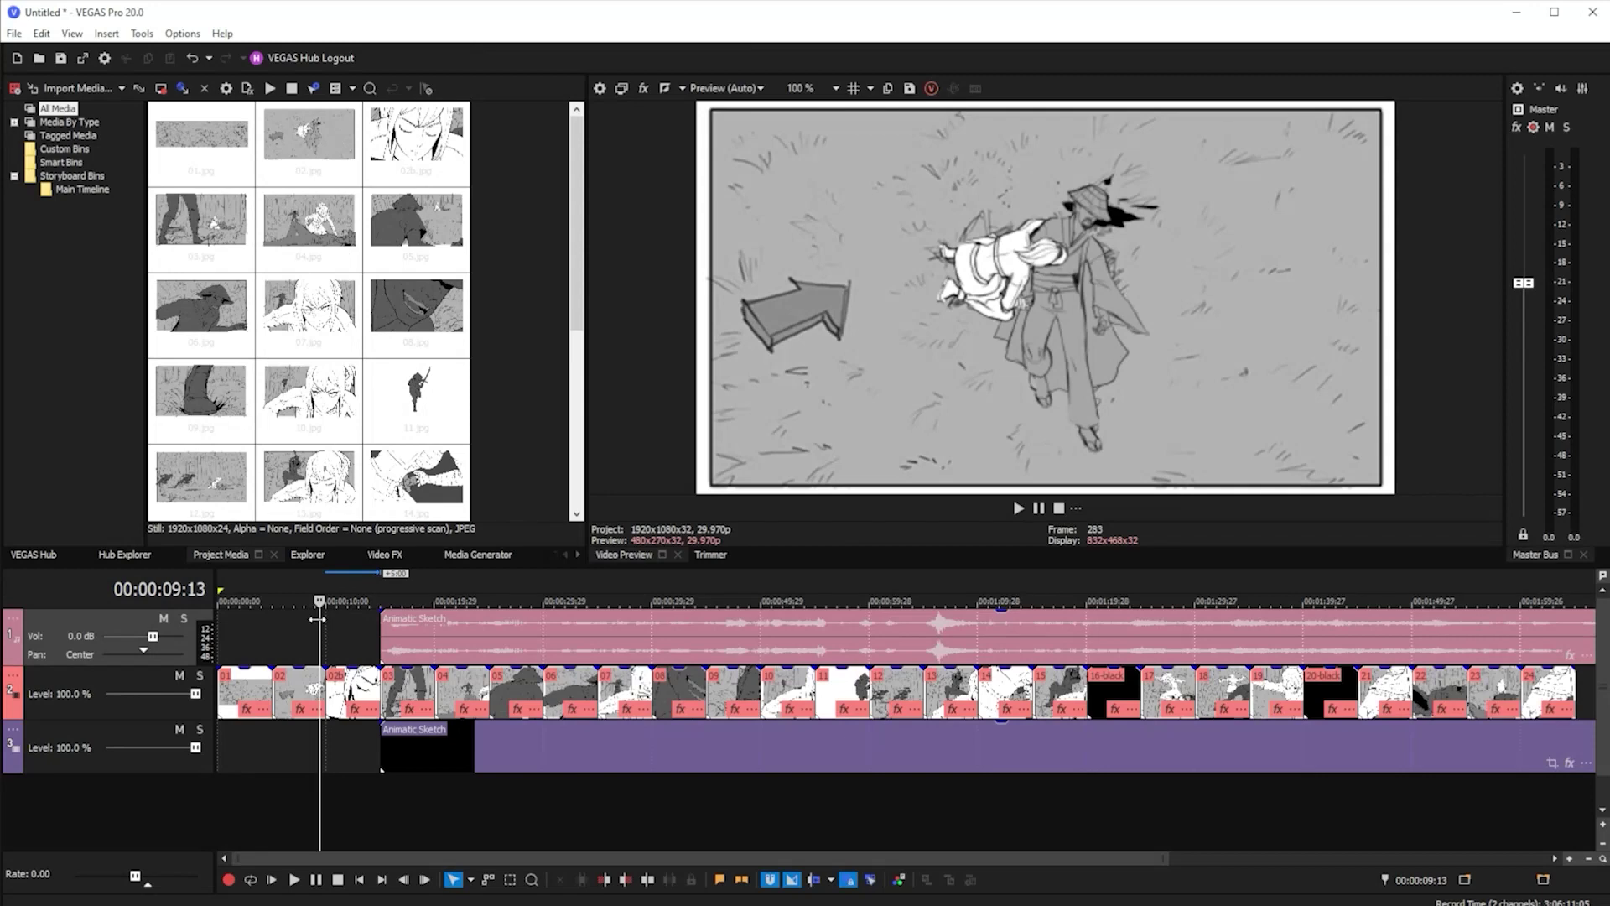
{"action": "left_click", "coordinate": [355, 633]}
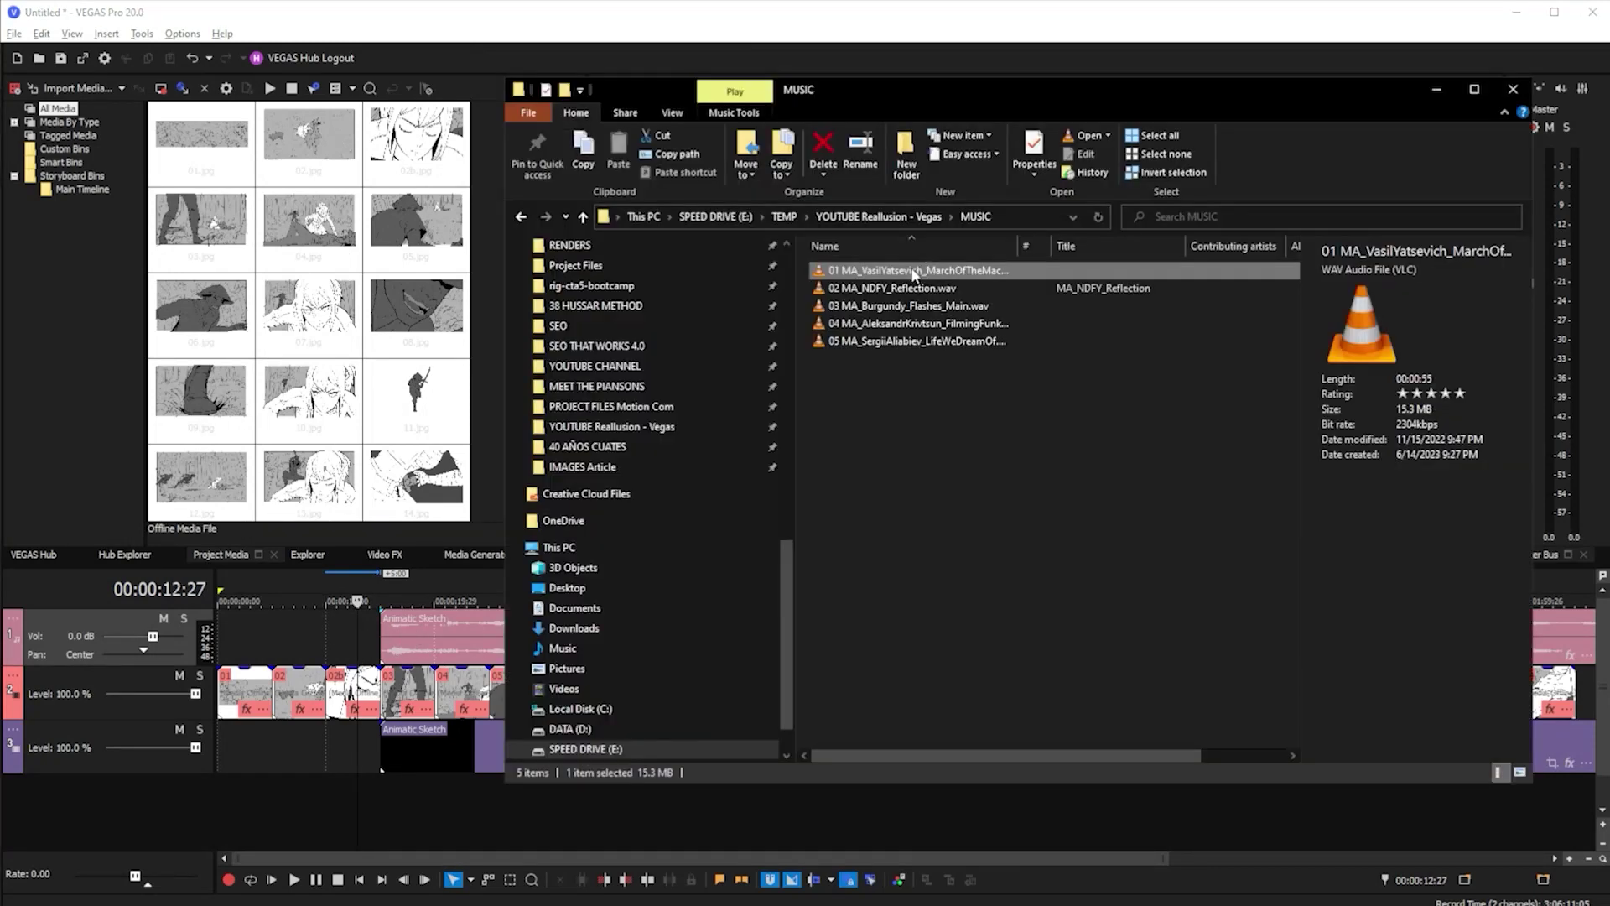
Add the MarchOfTheMachines WAV file from the MUSIC folder to a new bottom audio track, starting at about 12 seconds
{"action": "left_click_drag", "start_coordinate": [900, 275], "coordinate": [359, 807]}
{"action": "left_click", "coordinate": [458, 805]}
{"action": "left_click", "coordinate": [457, 806]}
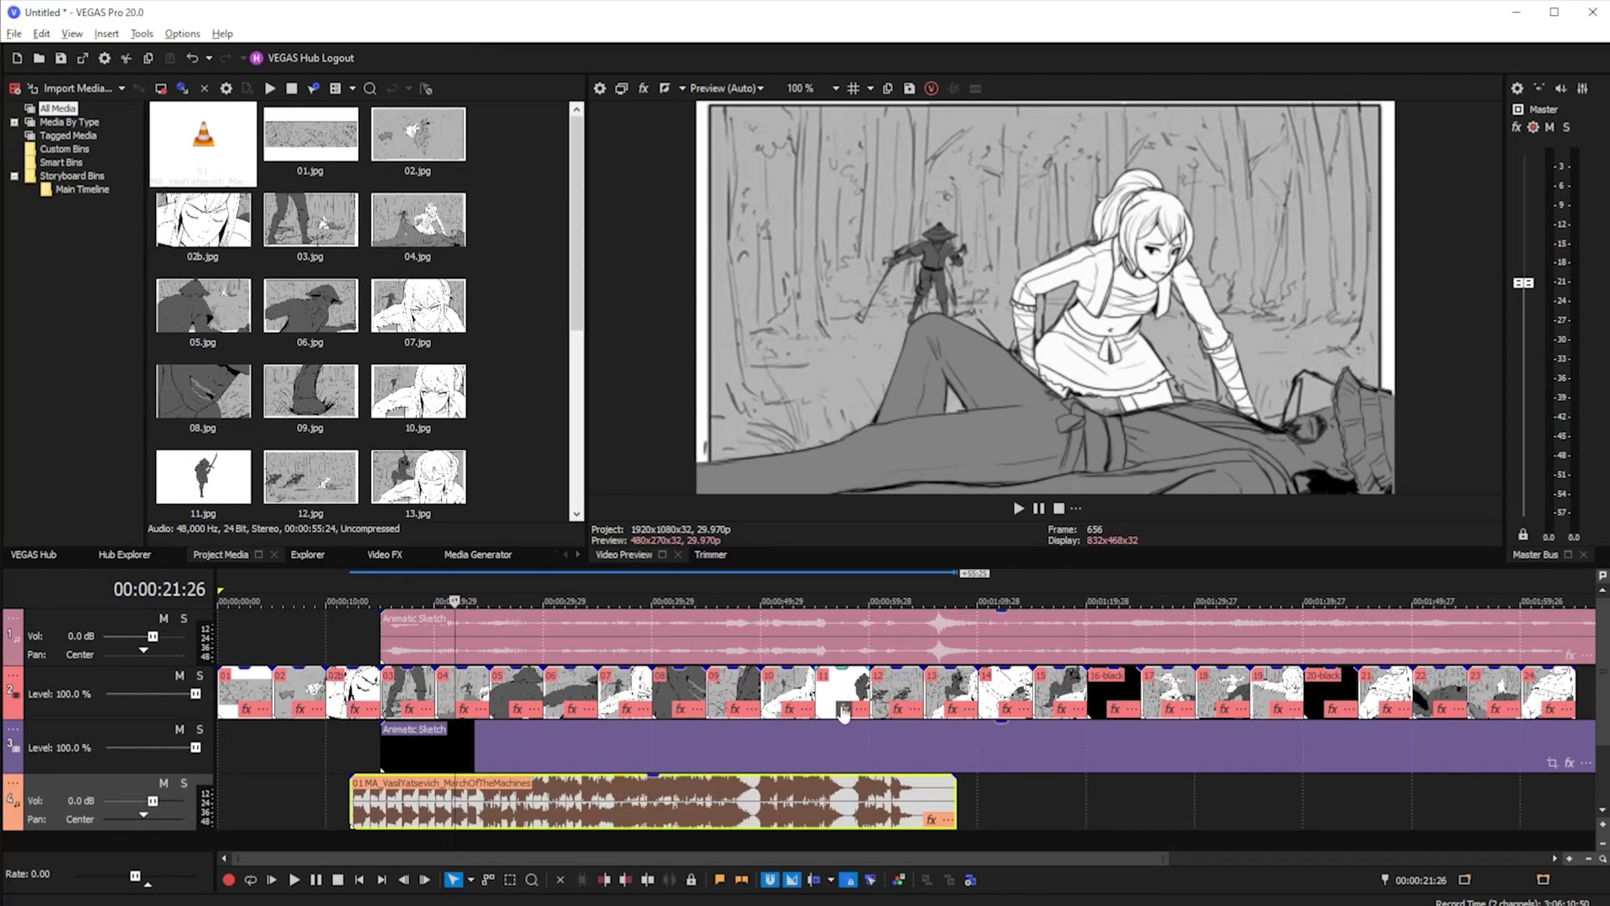
{"action": "left_click", "coordinate": [525, 635]}
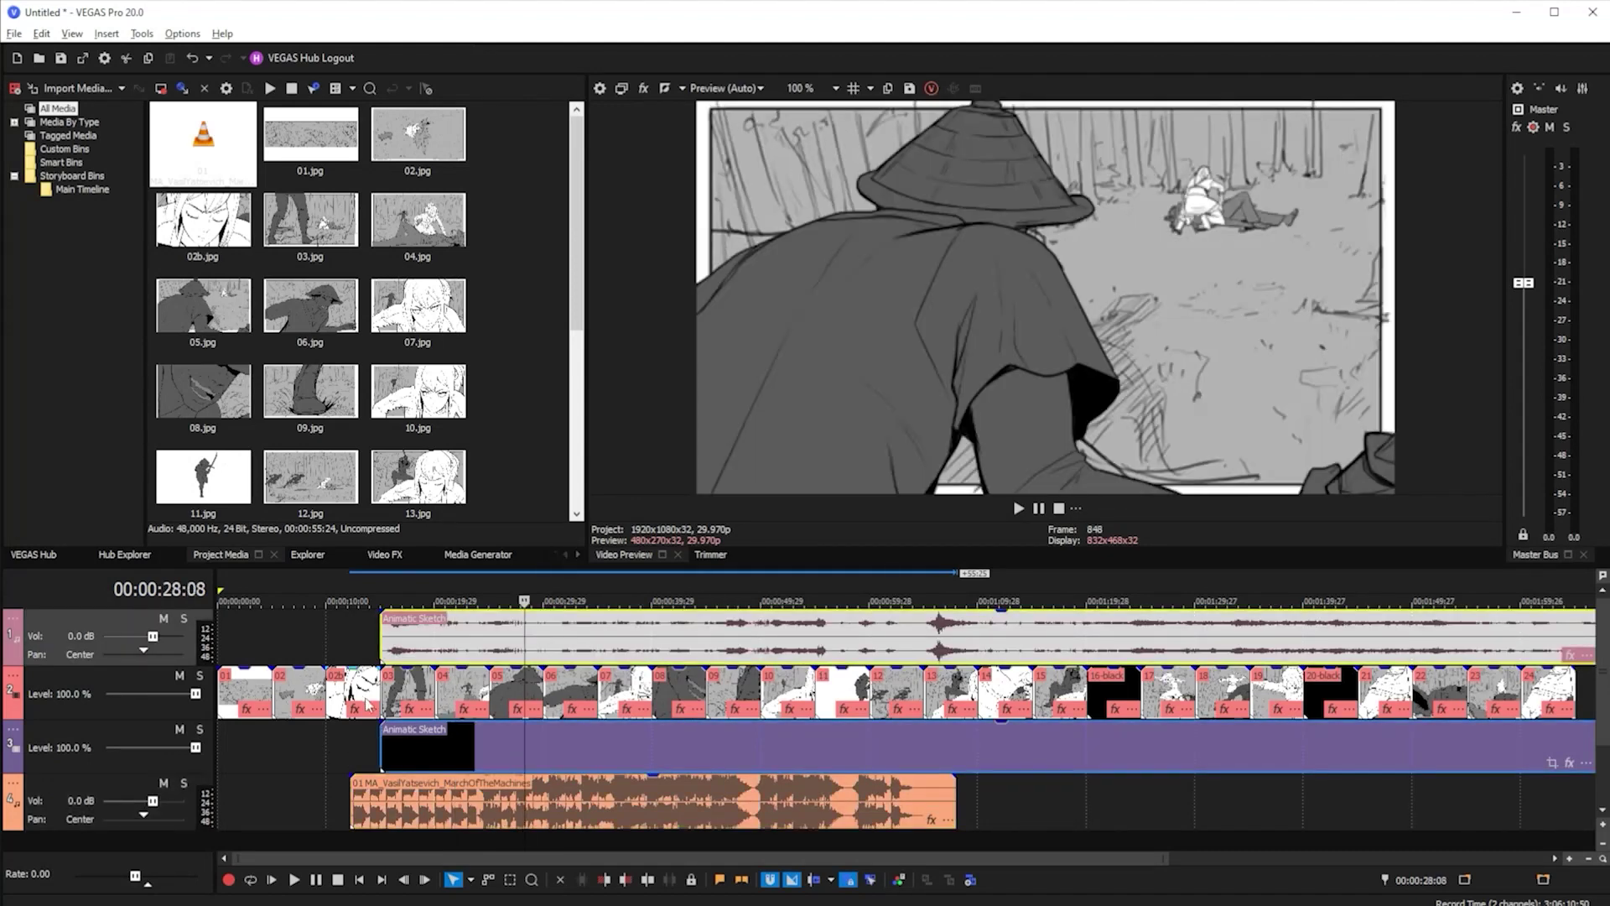
{"action": "left_click", "coordinate": [476, 802]}
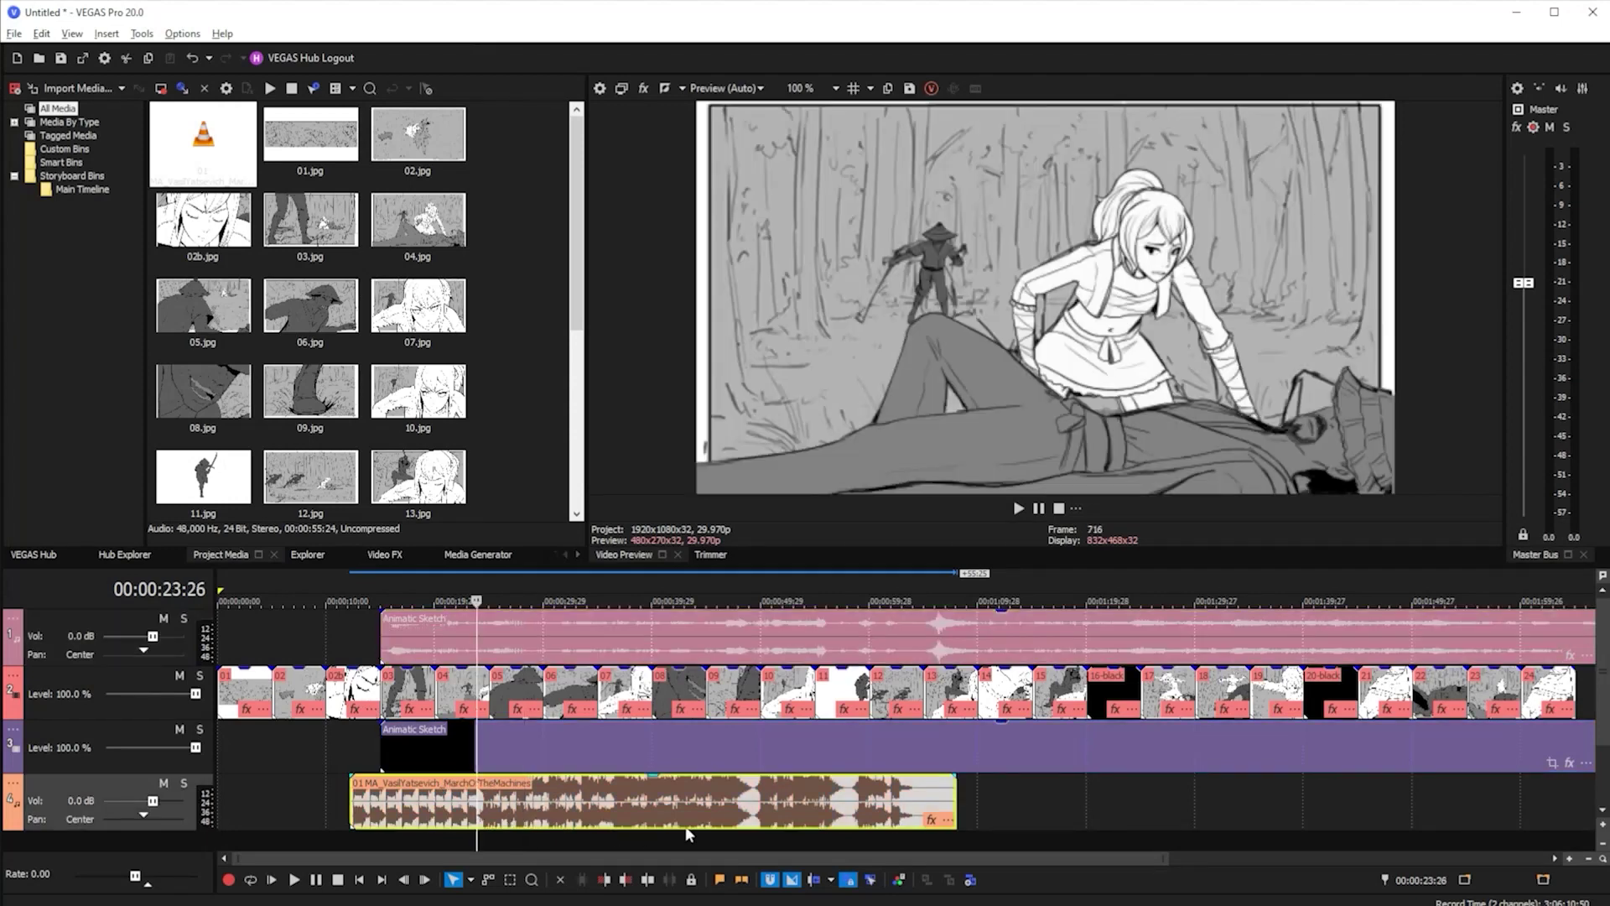
Move the grouped Animatic Sketch events to start at about 16 seconds and ungroup them
{"action": "mouse_move", "coordinate": [592, 637]}
{"action": "left_mouse_down"}
{"action": "mouse_move", "coordinate": [672, 638]}
{"action": "mouse_move", "coordinate": [589, 639]}
{"action": "mouse_move", "coordinate": [630, 639]}
{"action": "mouse_move", "coordinate": [573, 622]}
{"action": "mouse_move", "coordinate": [603, 644]}
{"action": "mouse_move", "coordinate": [568, 648]}
{"action": "left_mouse_up"}
{"action": "left_click", "coordinate": [545, 650]}
{"action": "key", "text": "ctrl+u"}
Add the sketch video to the selected sketch audio event and group the two again
{"action": "left_click", "coordinate": [590, 740], "text": "ctrl"}
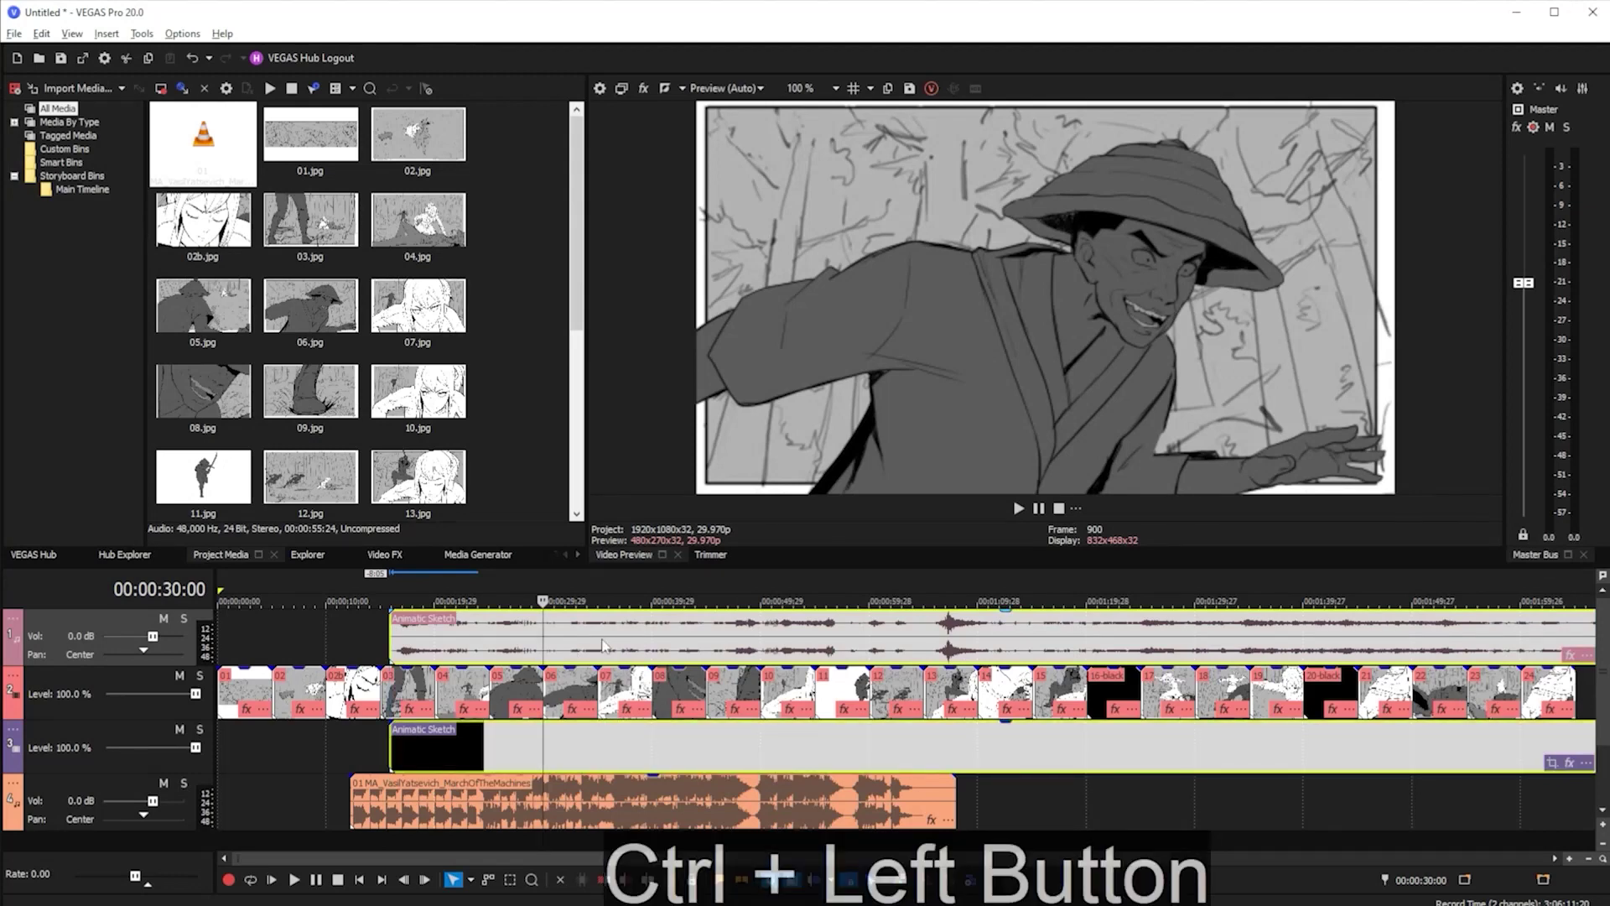
{"action": "key", "text": "g"}
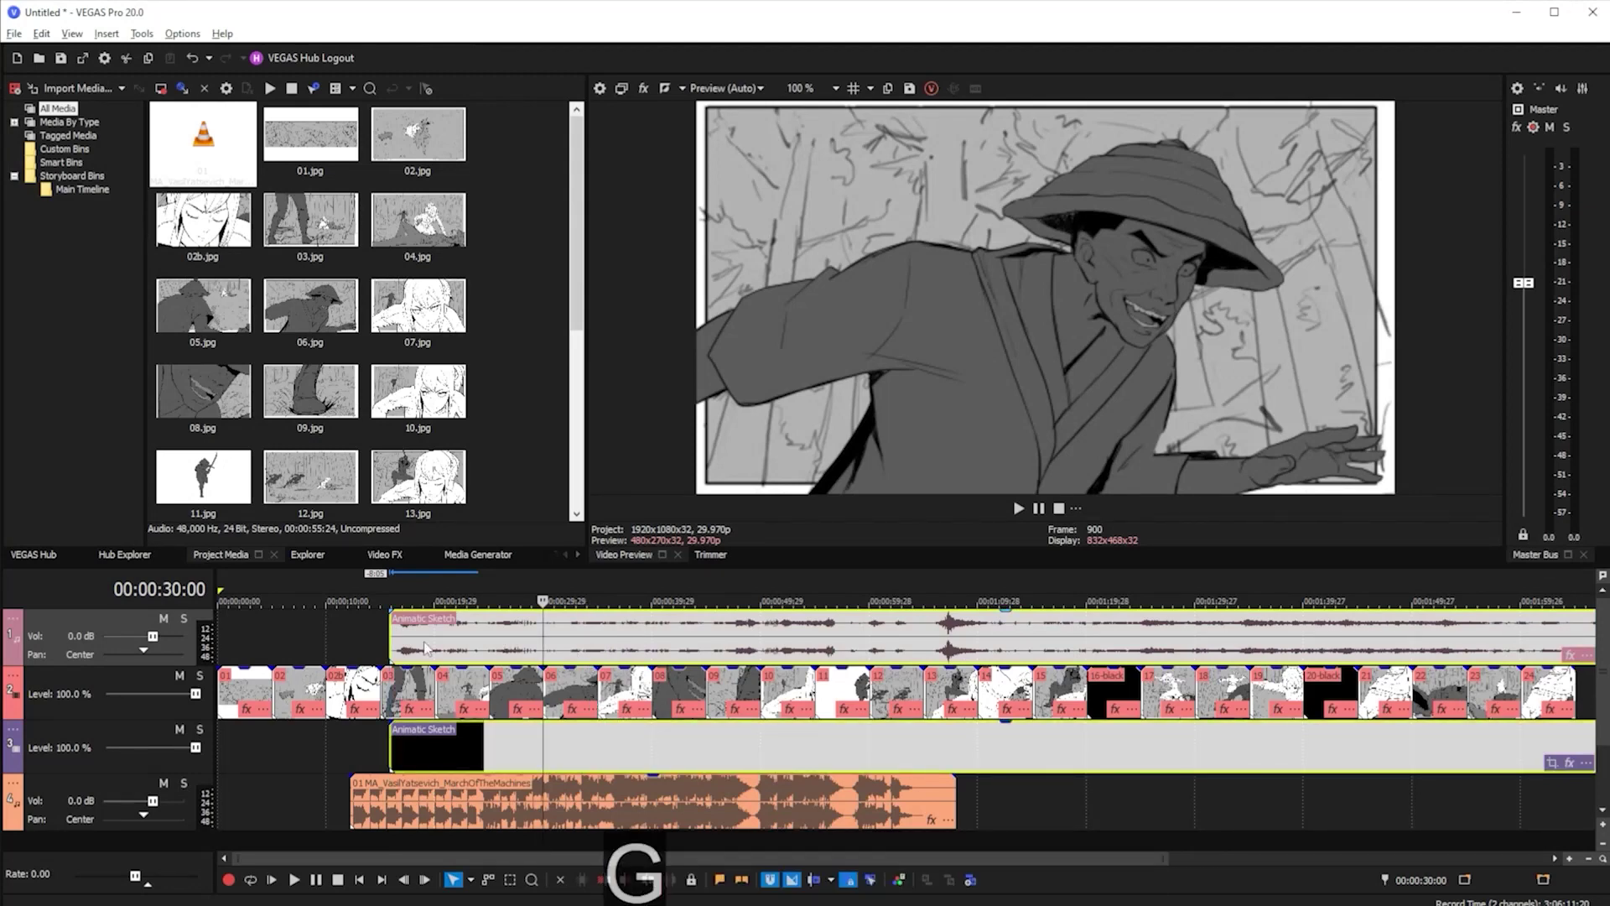
{"action": "left_click", "coordinate": [381, 642]}
{"action": "left_click", "coordinate": [468, 637]}
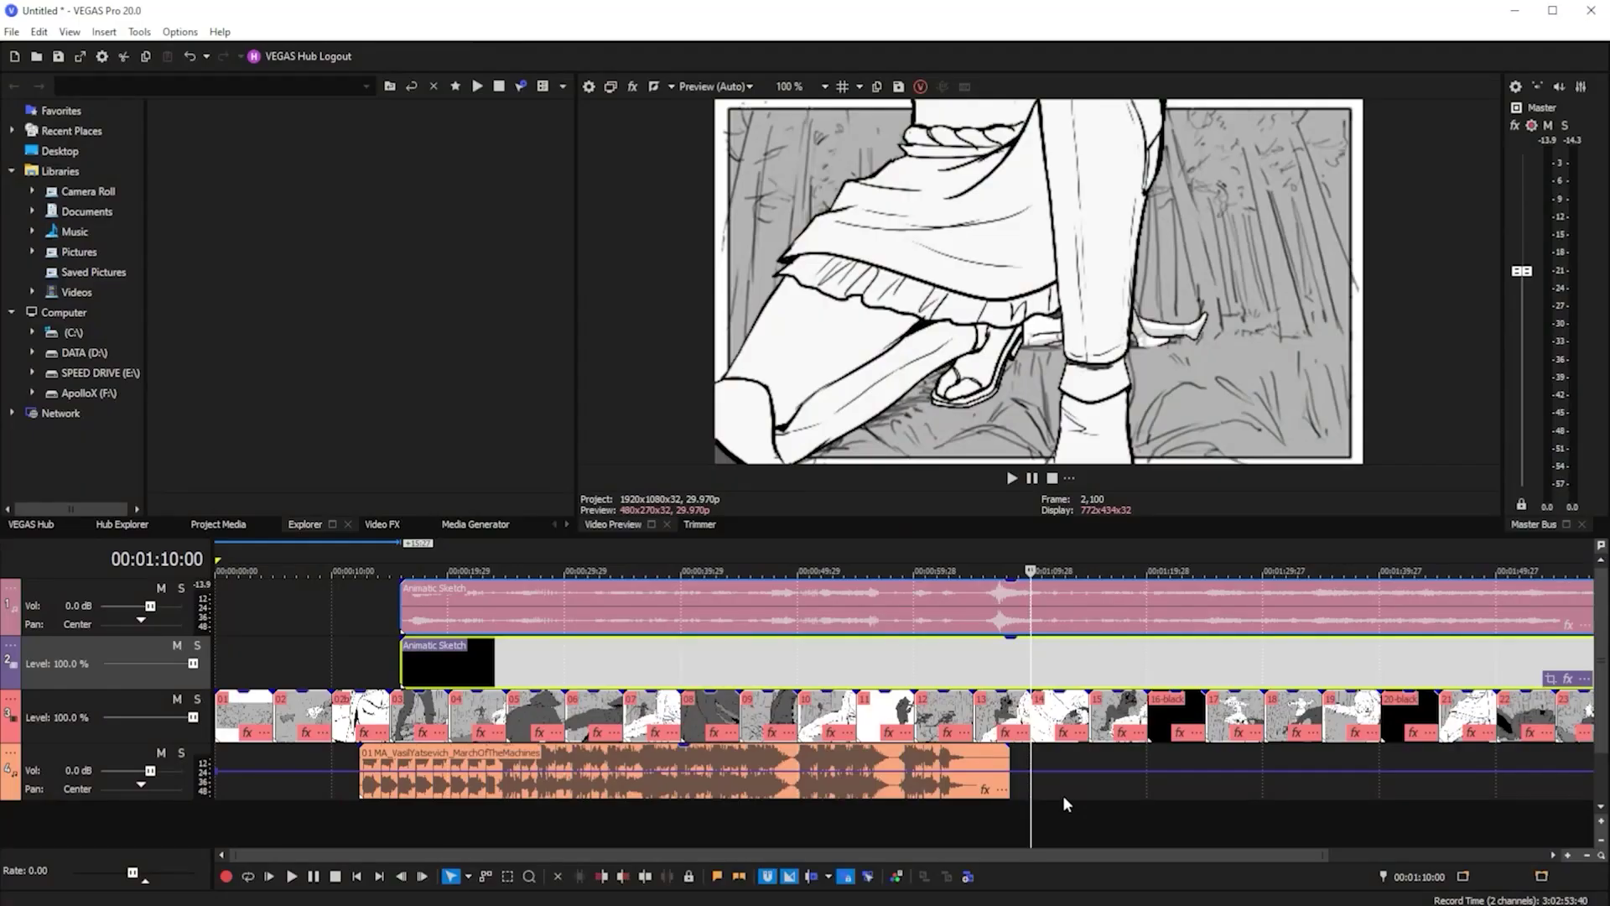
Play the timeline twice from 00:01:10:00, once returning to the start point and once pausing at the current position
{"action": "key", "text": "space"}
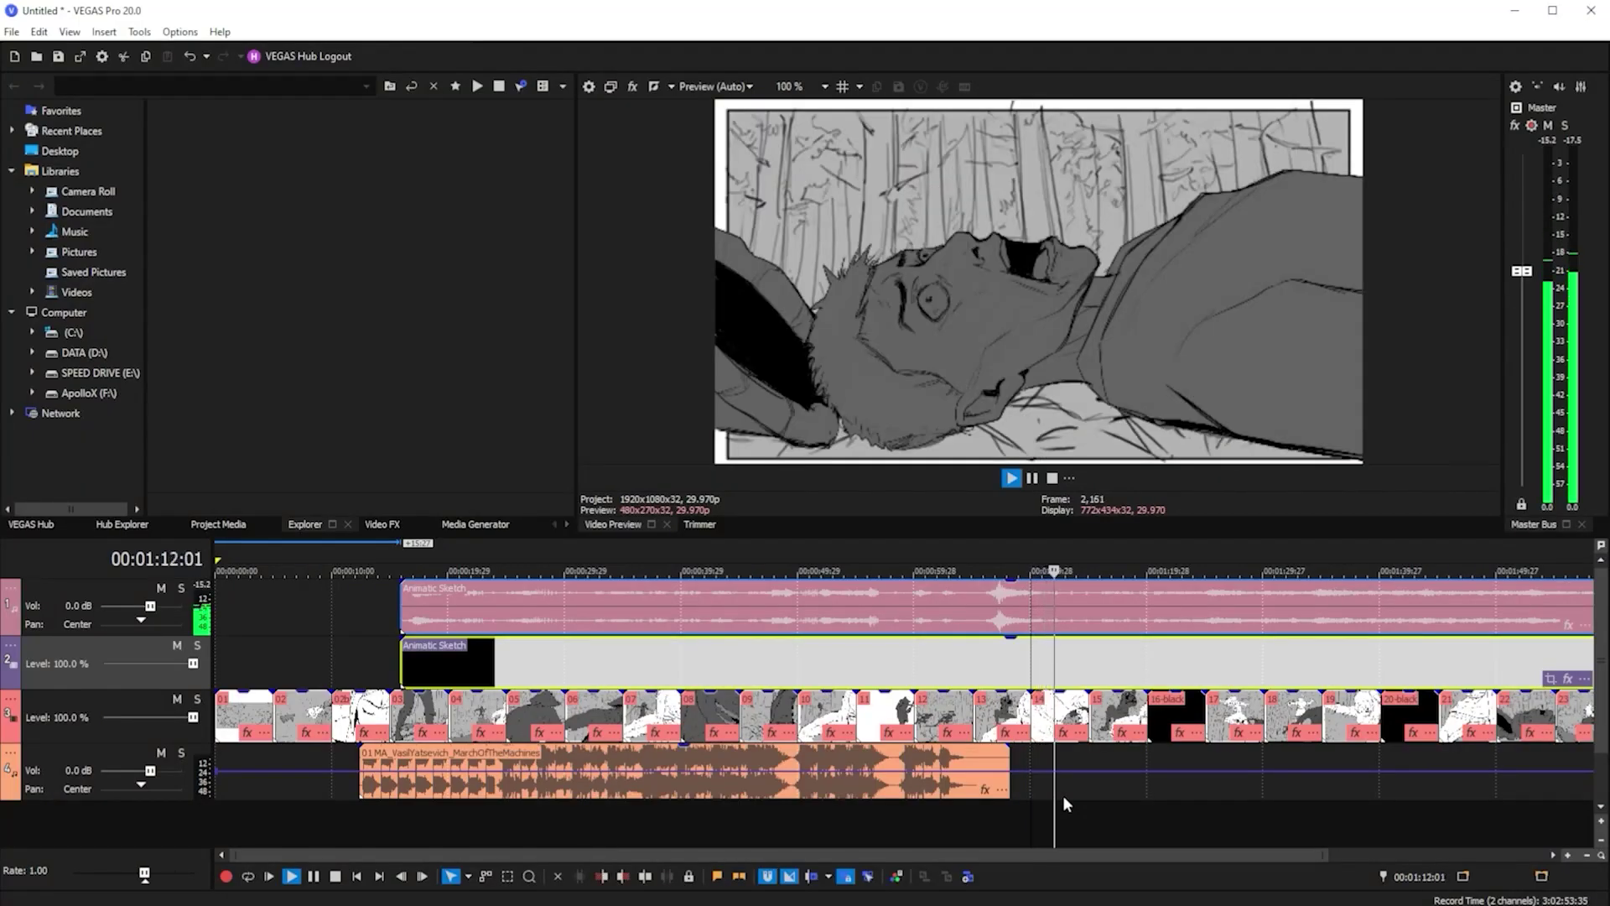
{"action": "key", "text": "space"}
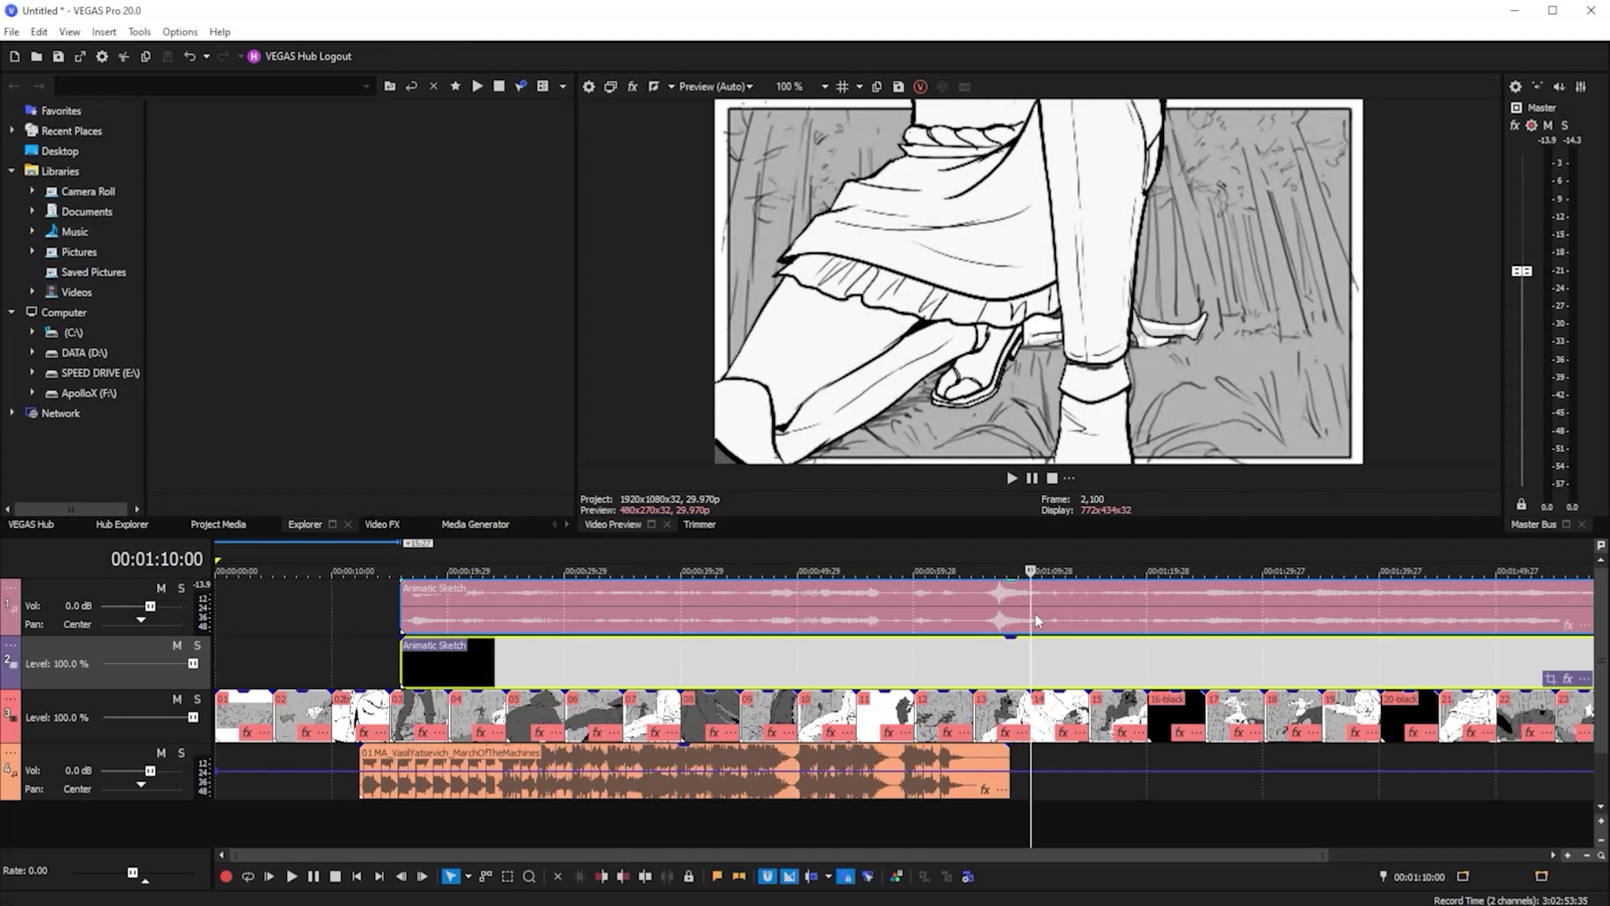
{"action": "key", "text": "space"}
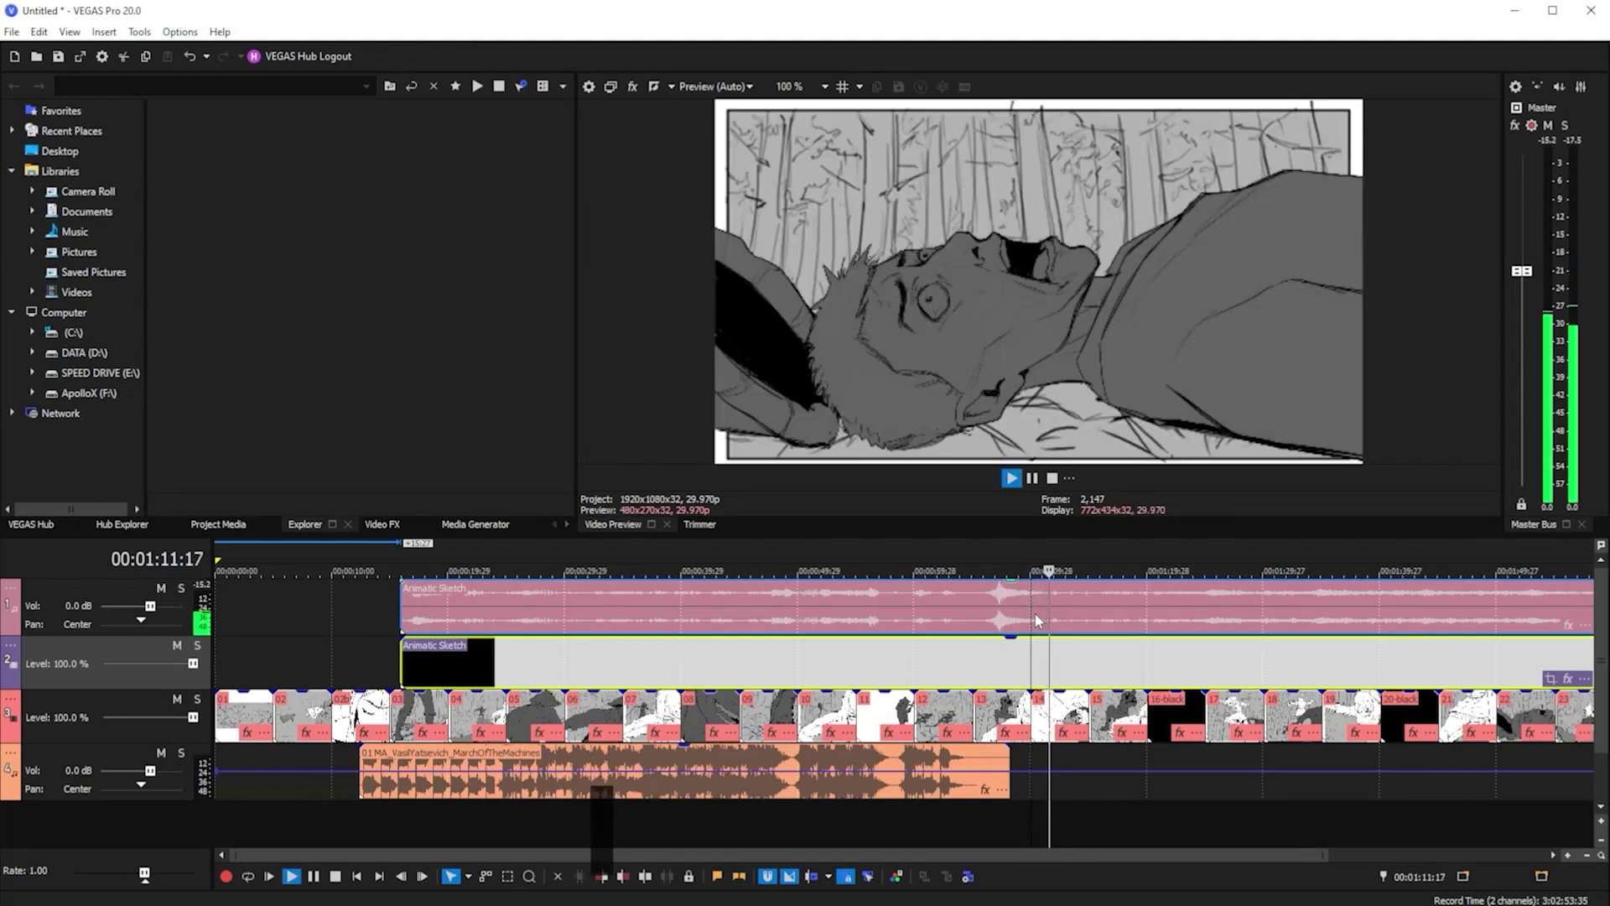
{"action": "key", "text": "Return"}
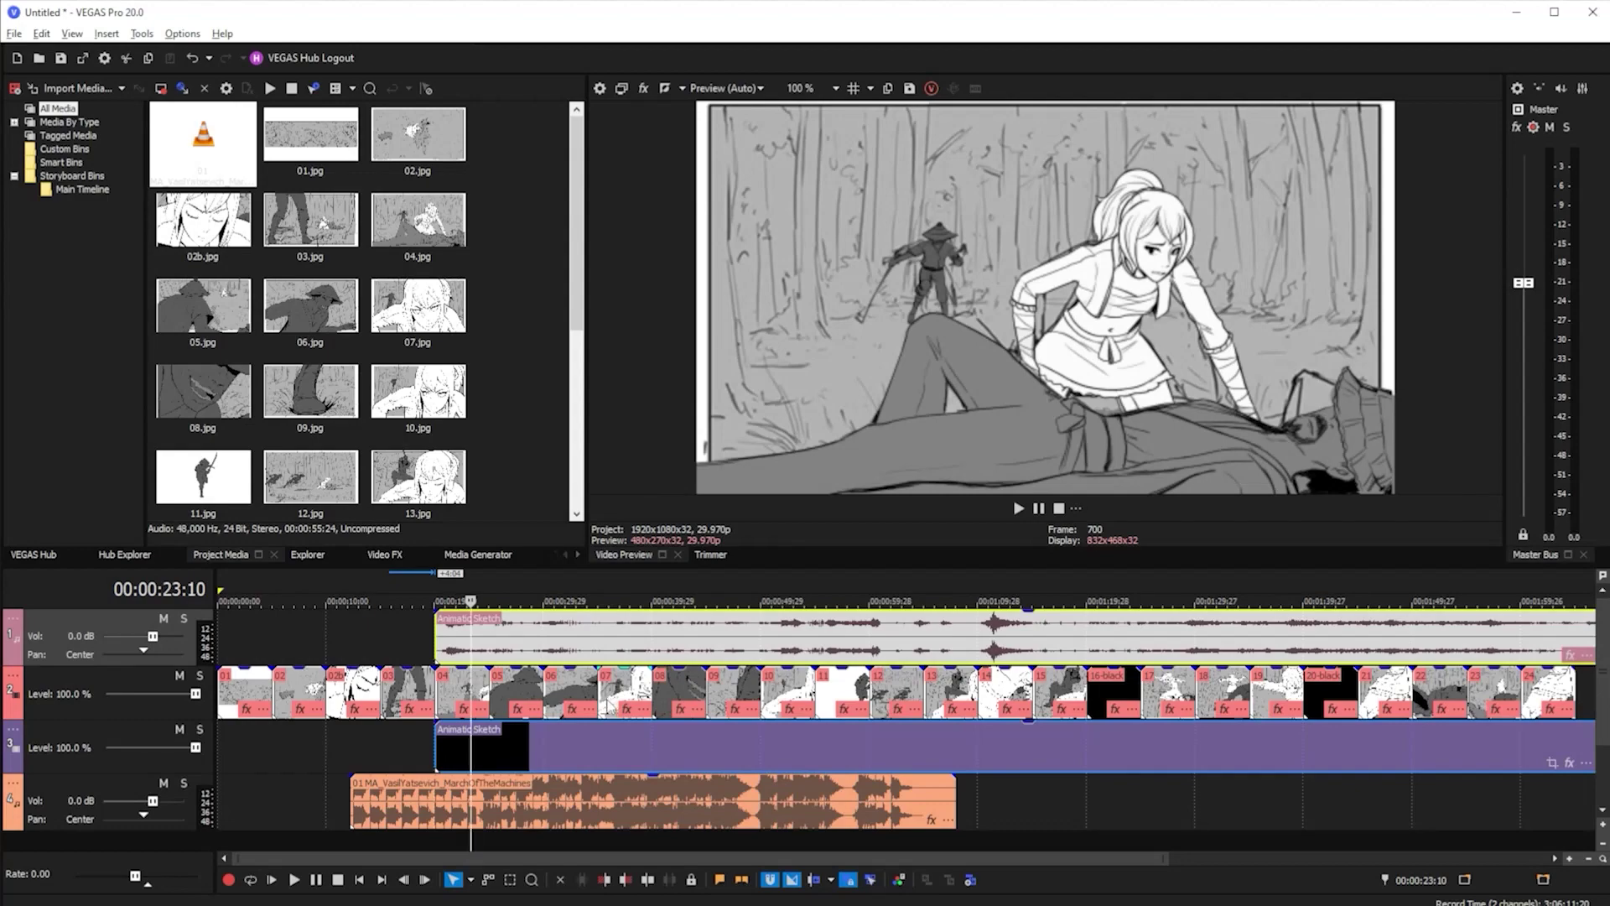
Examine the storyboard events closely and as a whole around 00:00:23:10, 00:01:49:07 and storyboard event 10
{"action": "scroll", "coordinate": [607, 698], "scroll_direction": "up", "scroll_amount": 6}
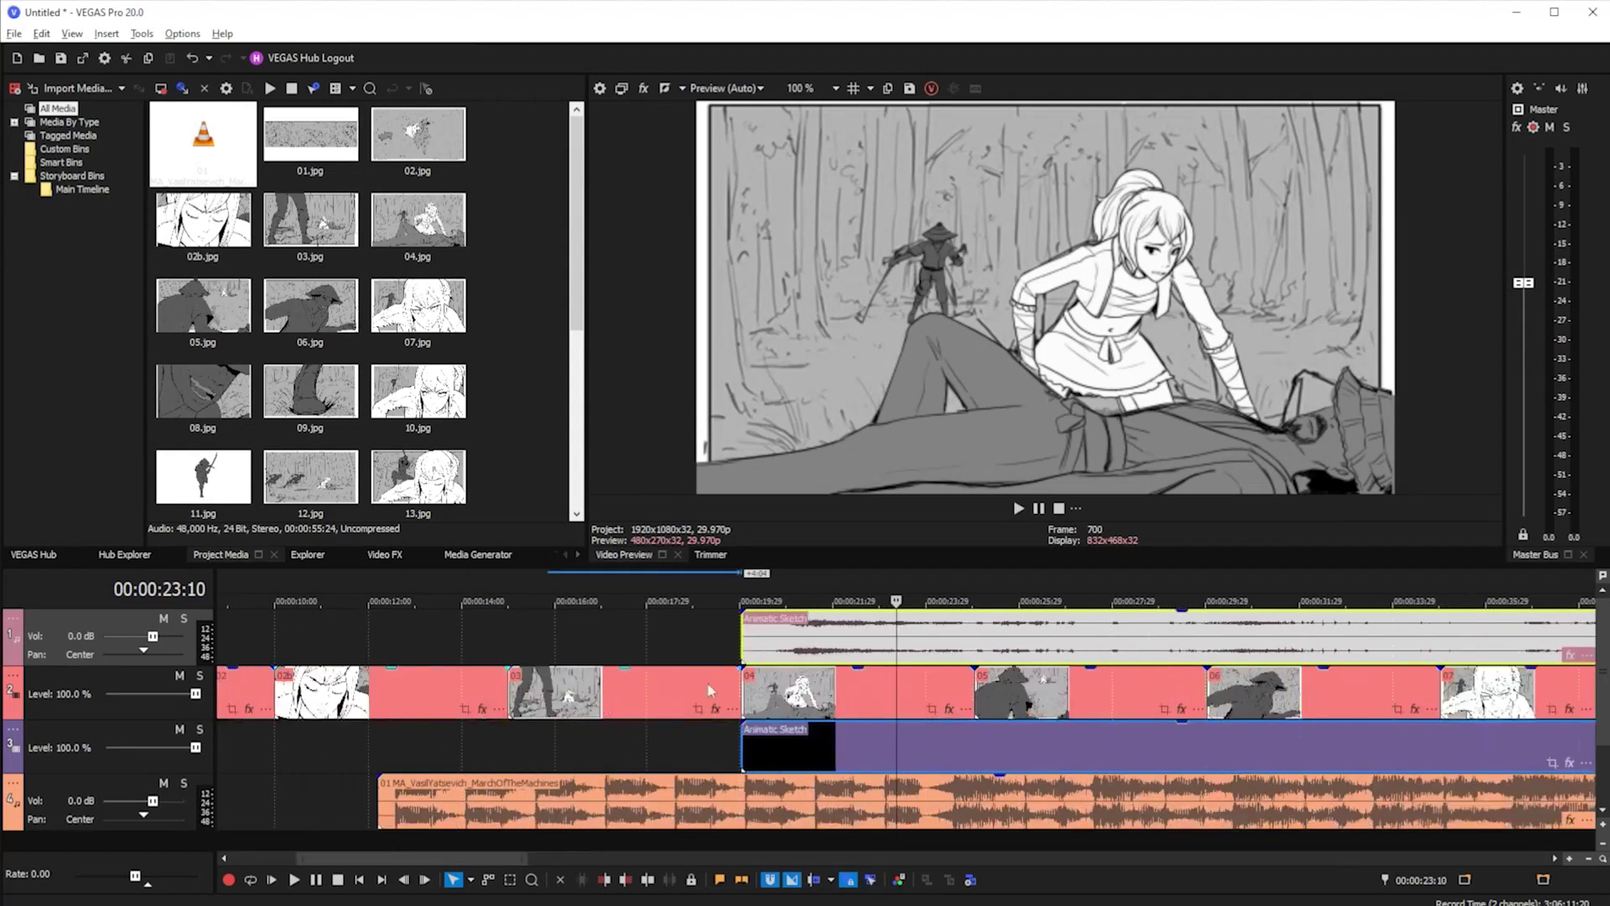
{"action": "scroll", "coordinate": [867, 710], "scroll_direction": "up", "scroll_amount": 3}
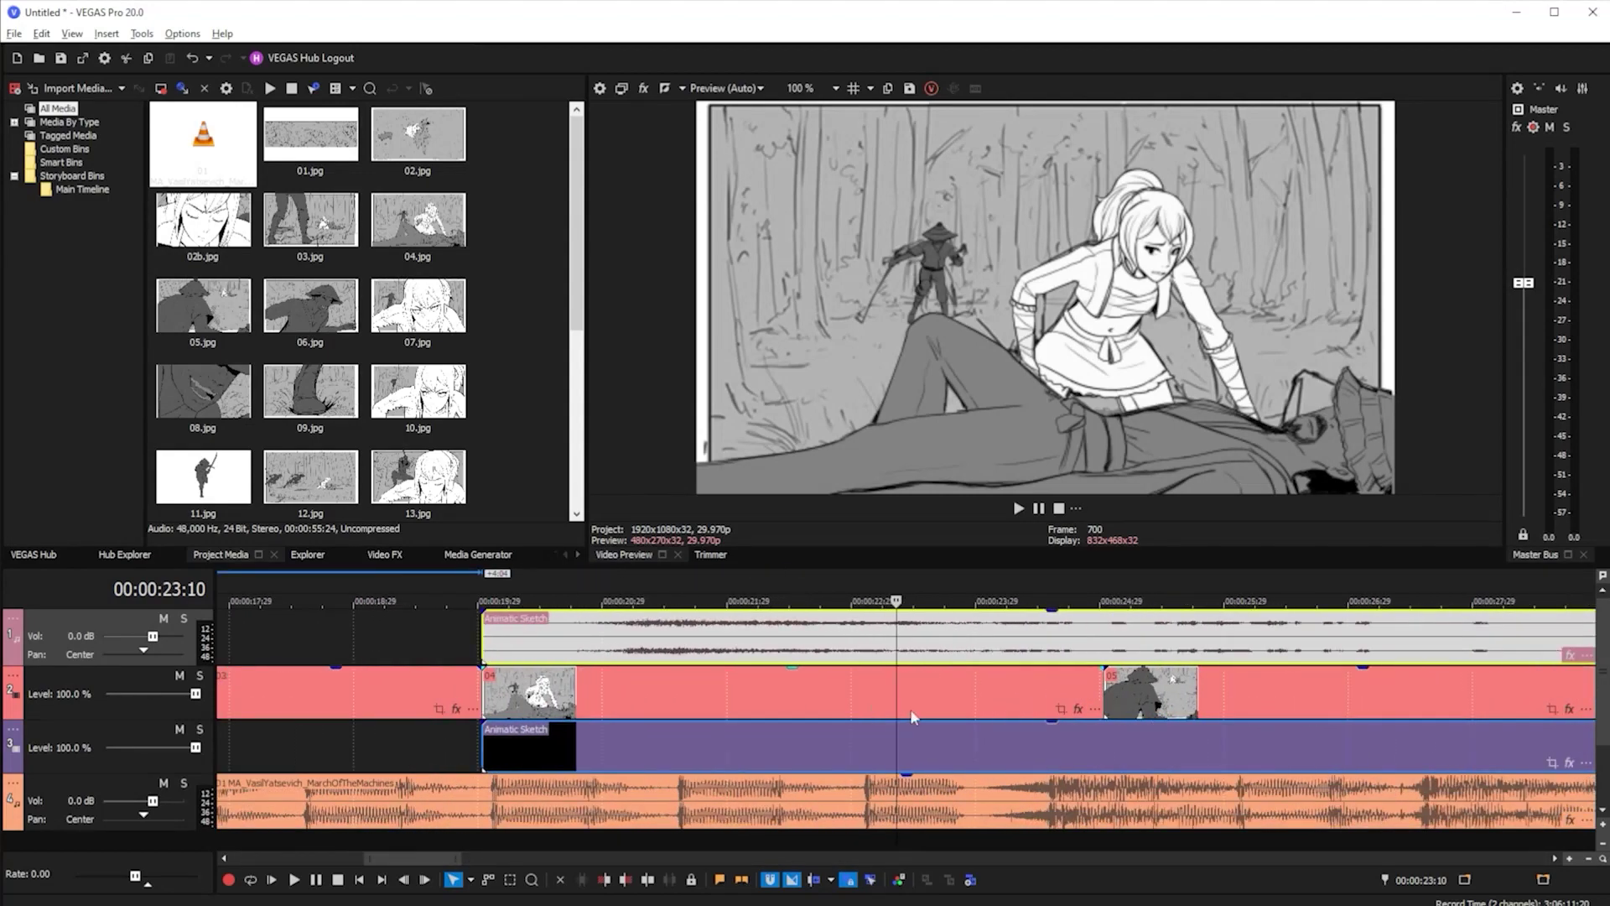
{"action": "scroll", "coordinate": [913, 717], "scroll_direction": "down", "scroll_amount": 10}
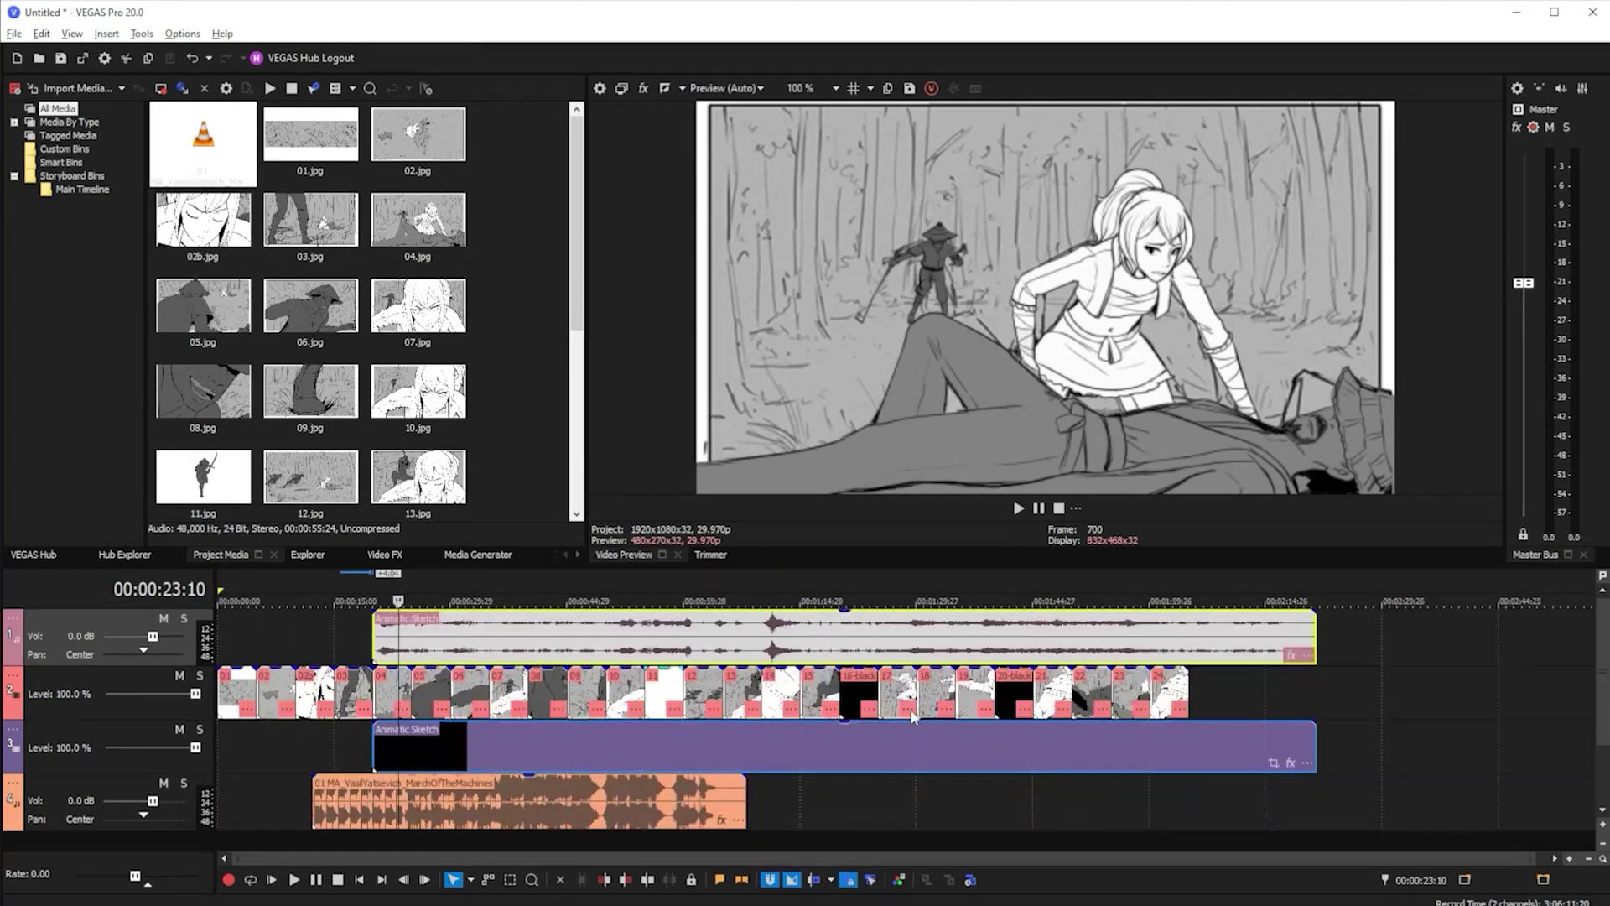
{"action": "left_click", "coordinate": [1059, 794]}
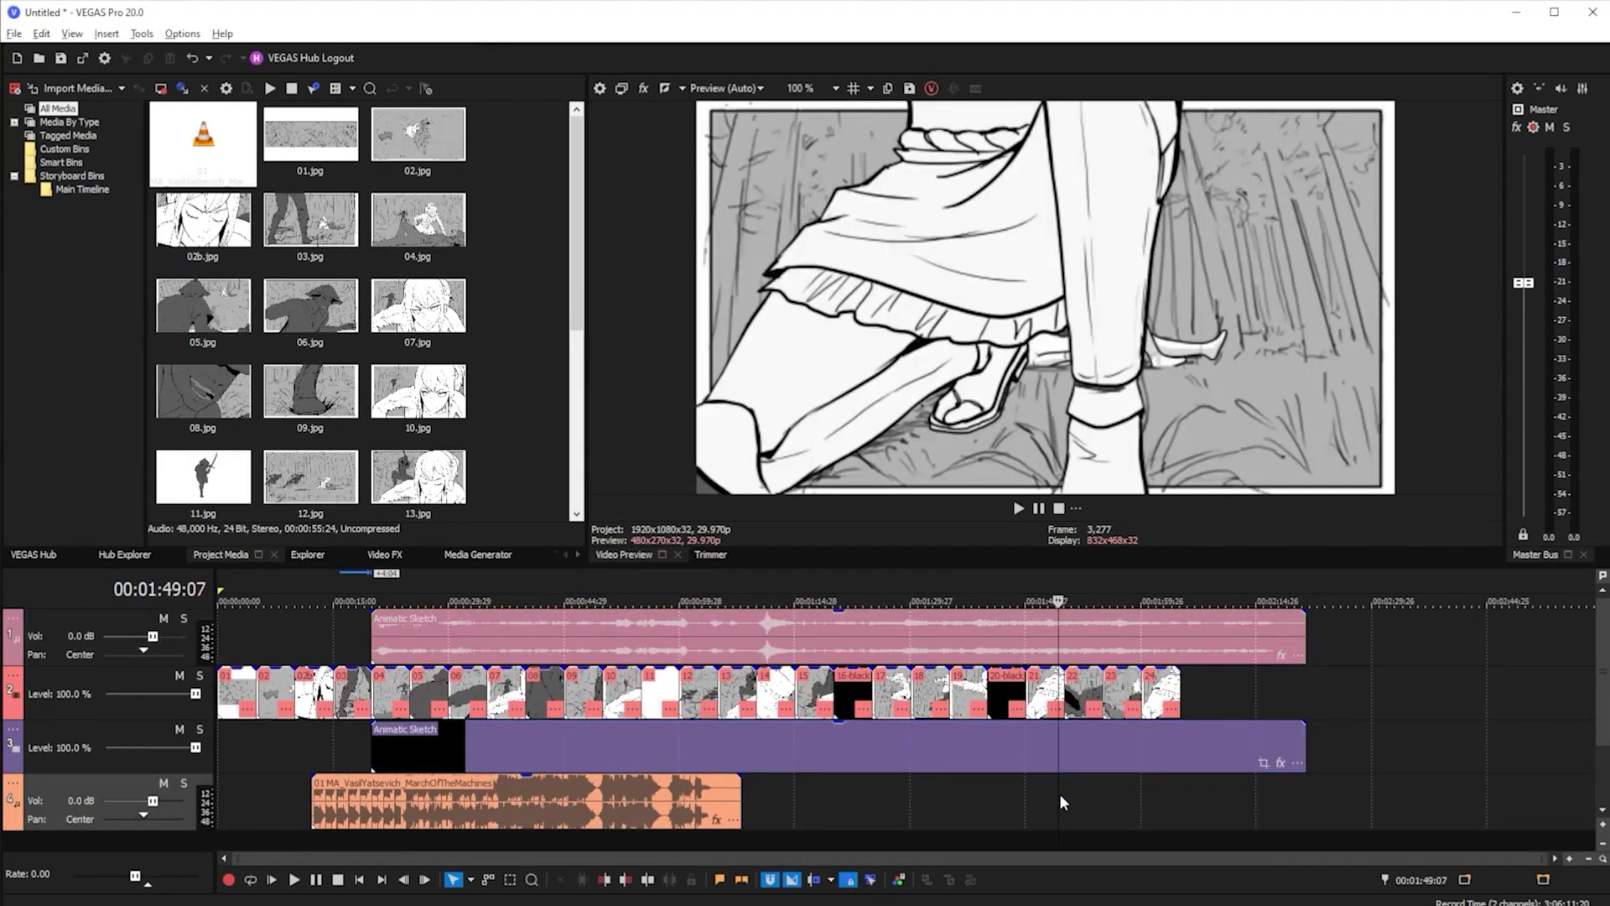
{"action": "scroll", "coordinate": [1059, 793], "scroll_direction": "up", "scroll_amount": 2}
{"action": "scroll", "coordinate": [1059, 794], "scroll_direction": "up", "scroll_amount": 3}
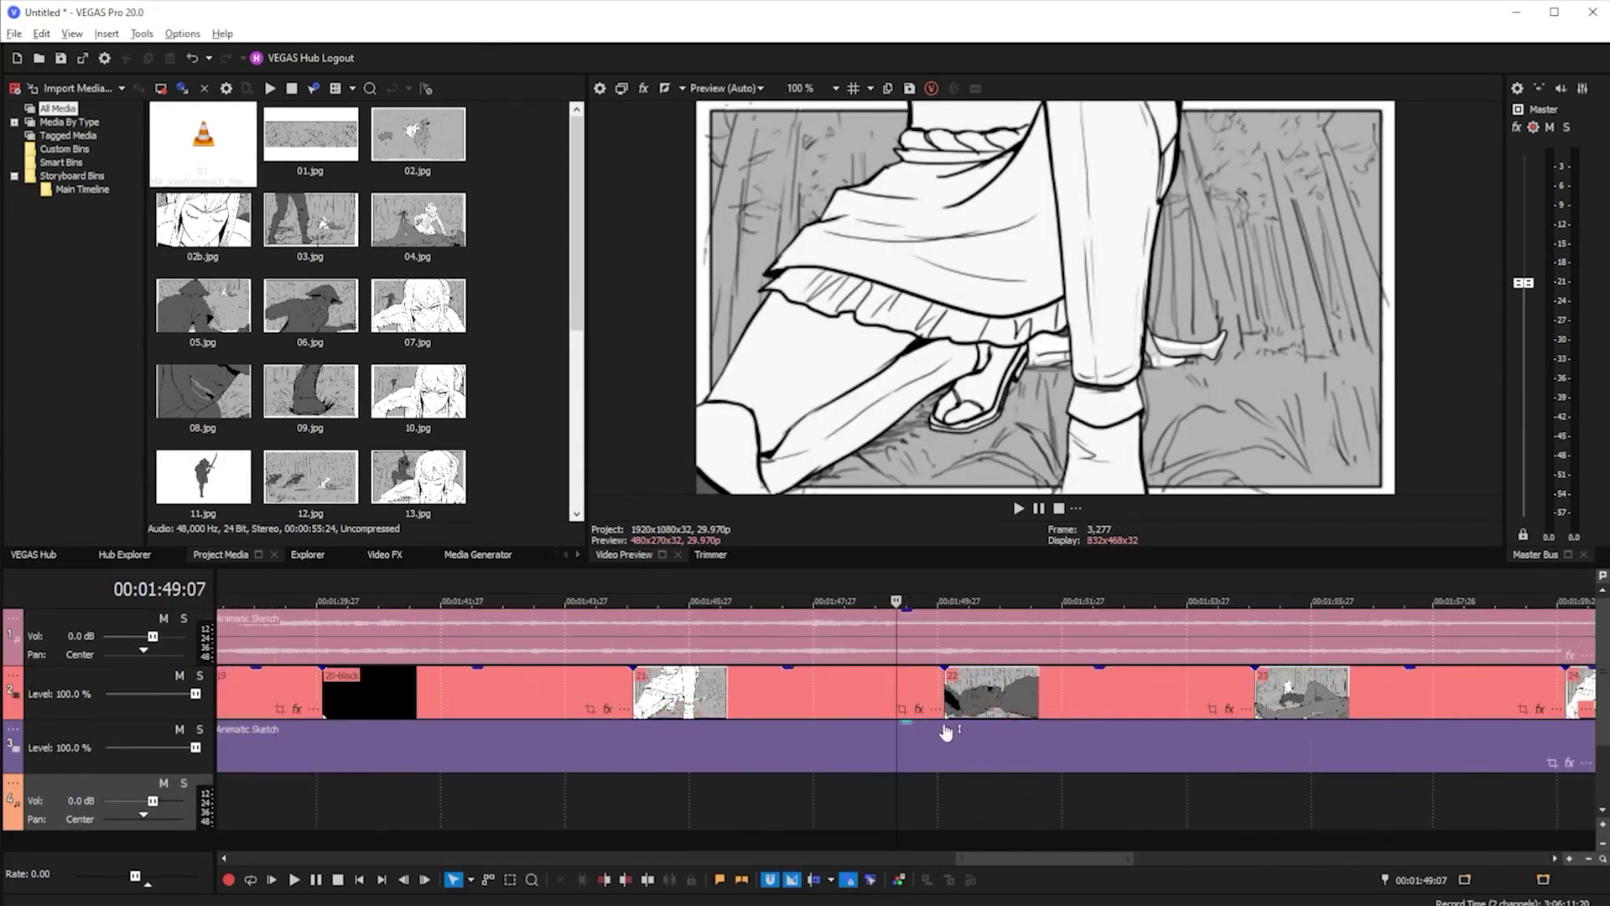
{"action": "scroll", "coordinate": [905, 713], "scroll_direction": "down", "scroll_amount": 5}
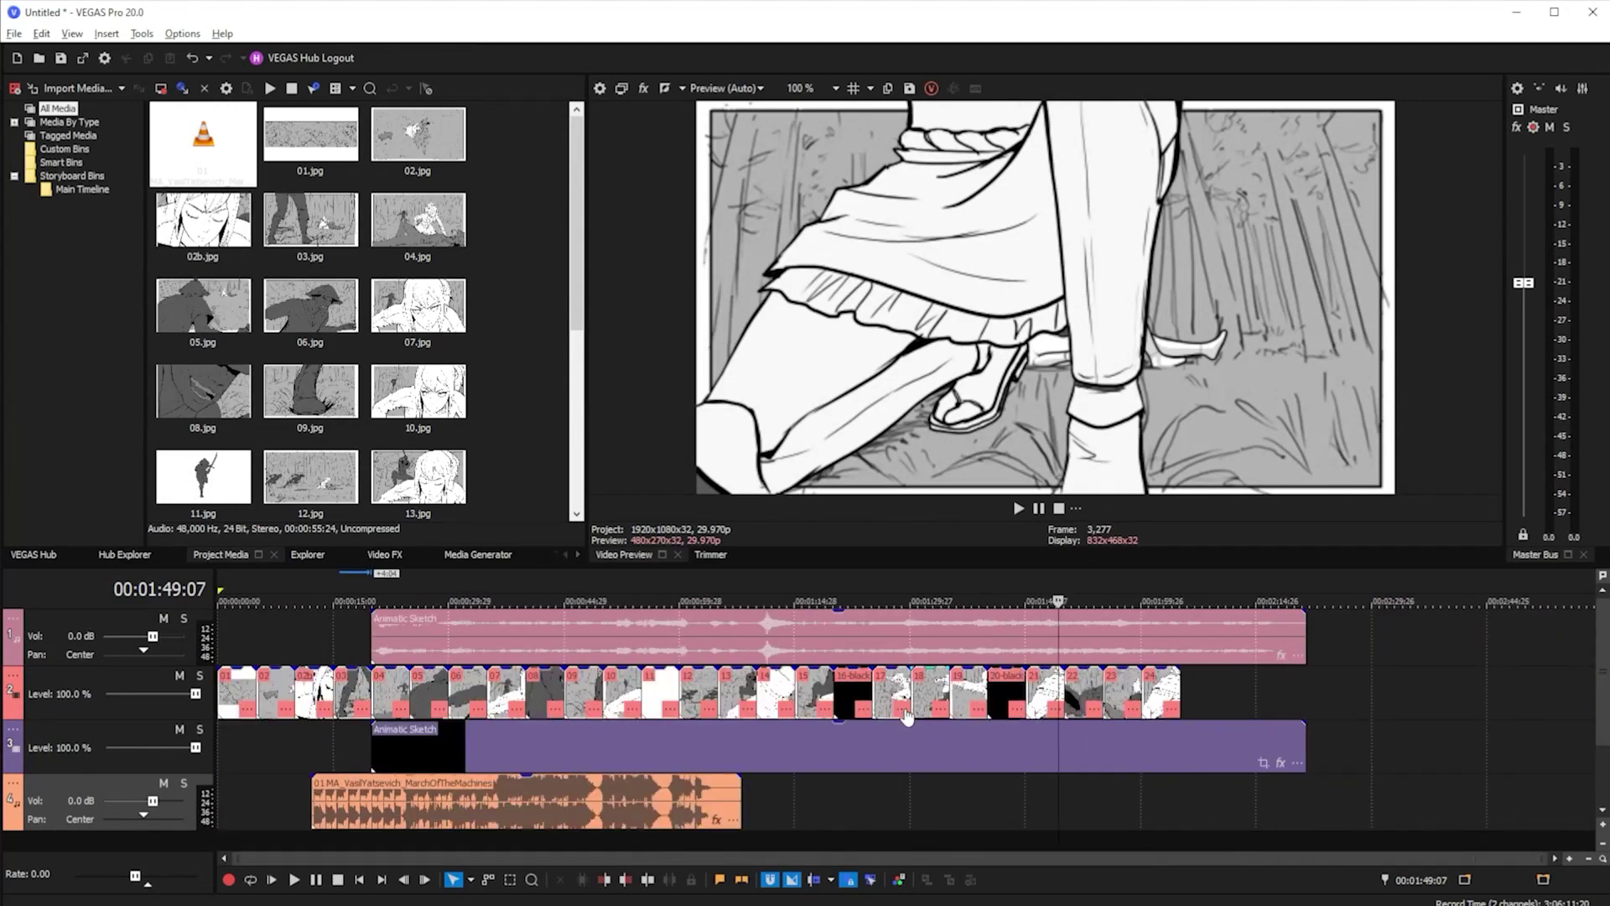
{"action": "left_click", "coordinate": [621, 686]}
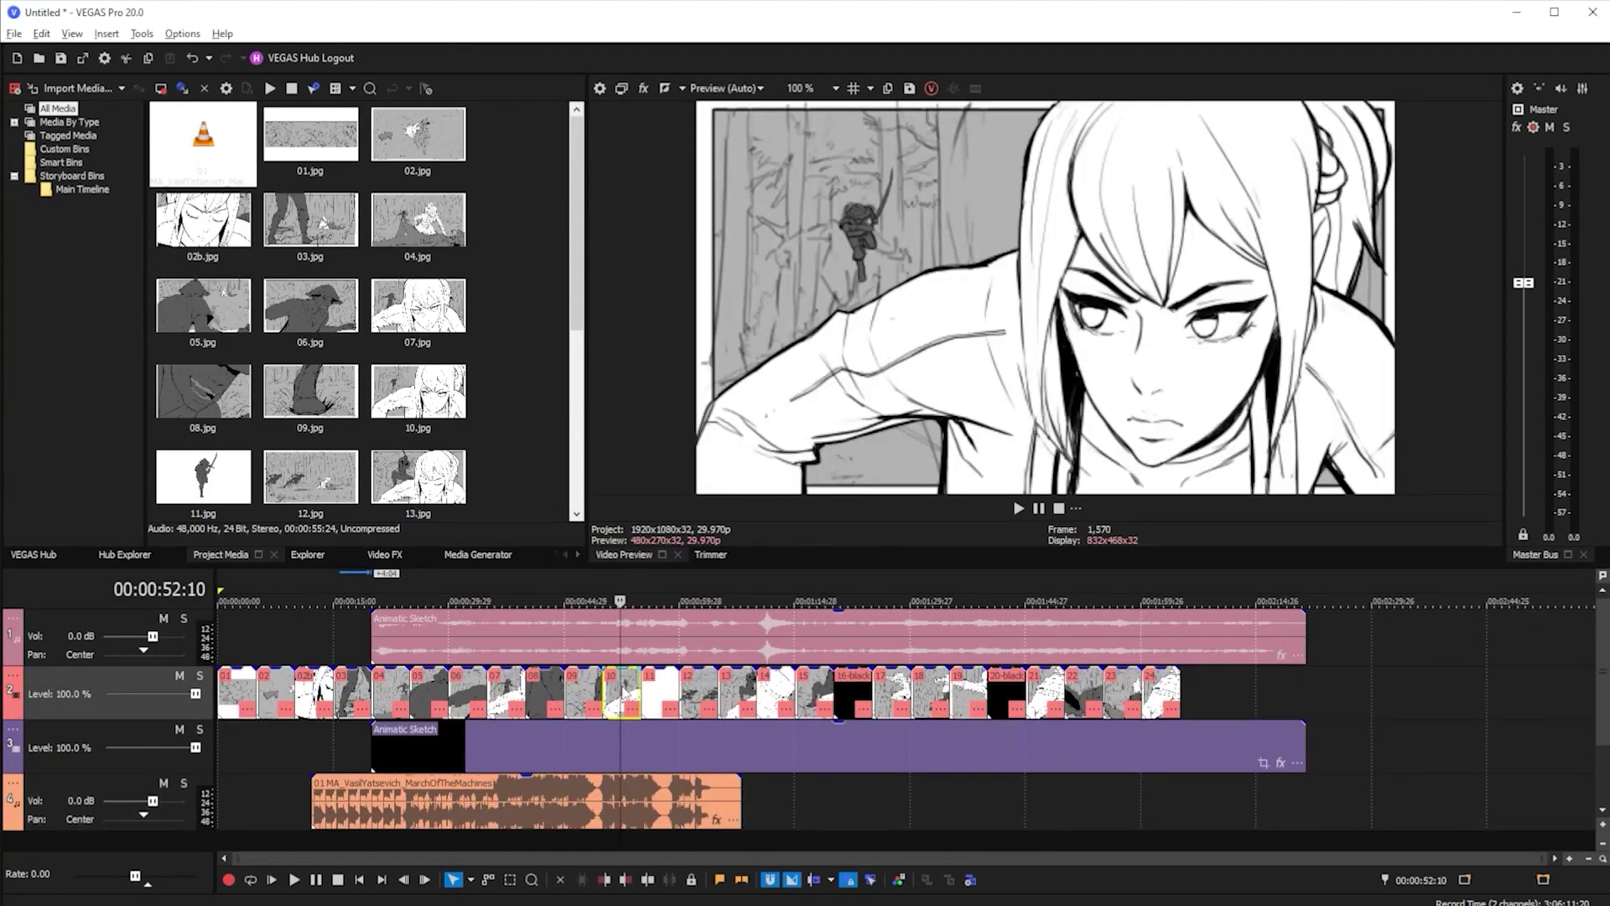
{"action": "scroll", "coordinate": [622, 686], "scroll_direction": "up", "scroll_amount": 4}
{"action": "scroll", "coordinate": [623, 692], "scroll_direction": "up", "scroll_amount": 1}
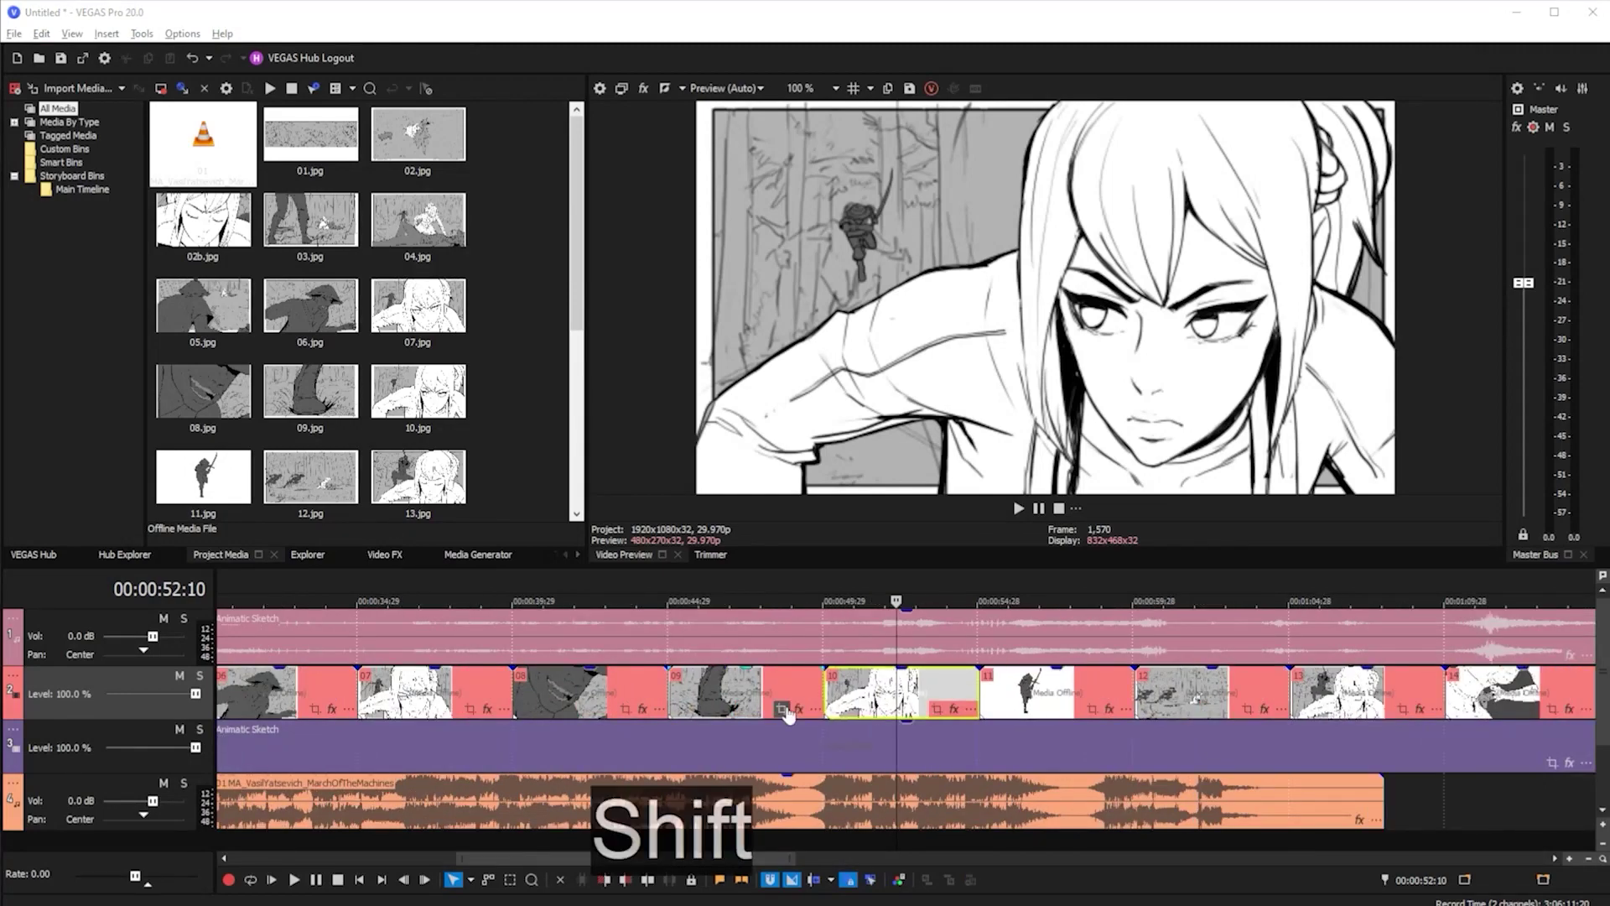
Look back and forth along the storyboard events between the middle of the sequence and its end at event 24
{"action": "scroll", "coordinate": [789, 714], "scroll_direction": "right", "scroll_amount": 5}
{"action": "scroll", "coordinate": [790, 715], "scroll_direction": "right", "scroll_amount": 8}
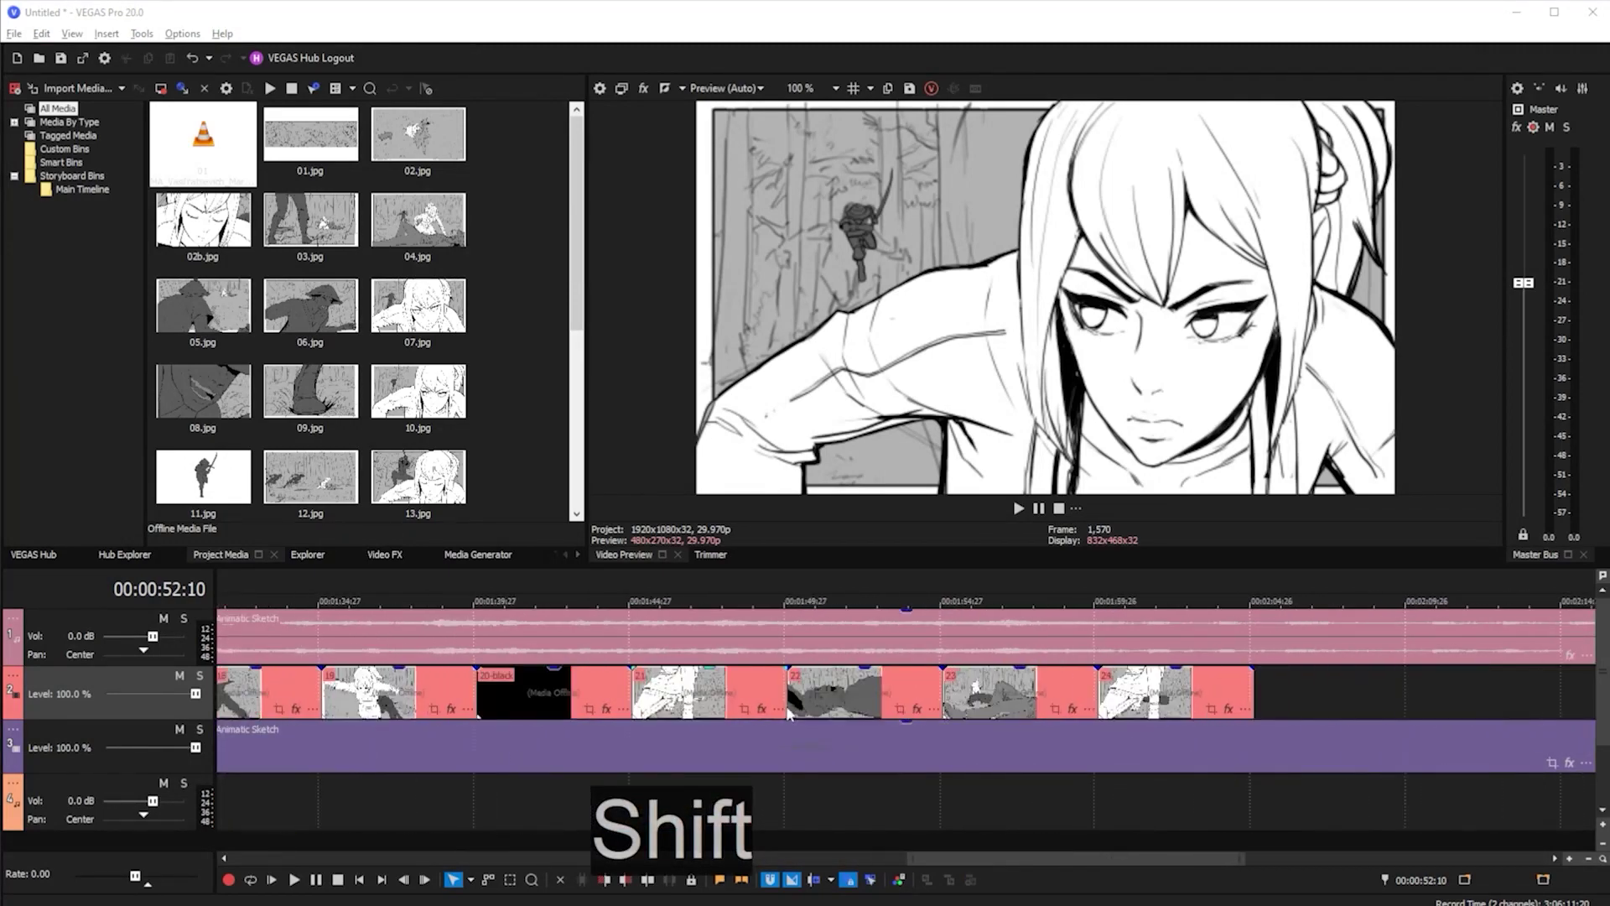
{"action": "scroll", "coordinate": [789, 713], "scroll_direction": "left", "scroll_amount": 14}
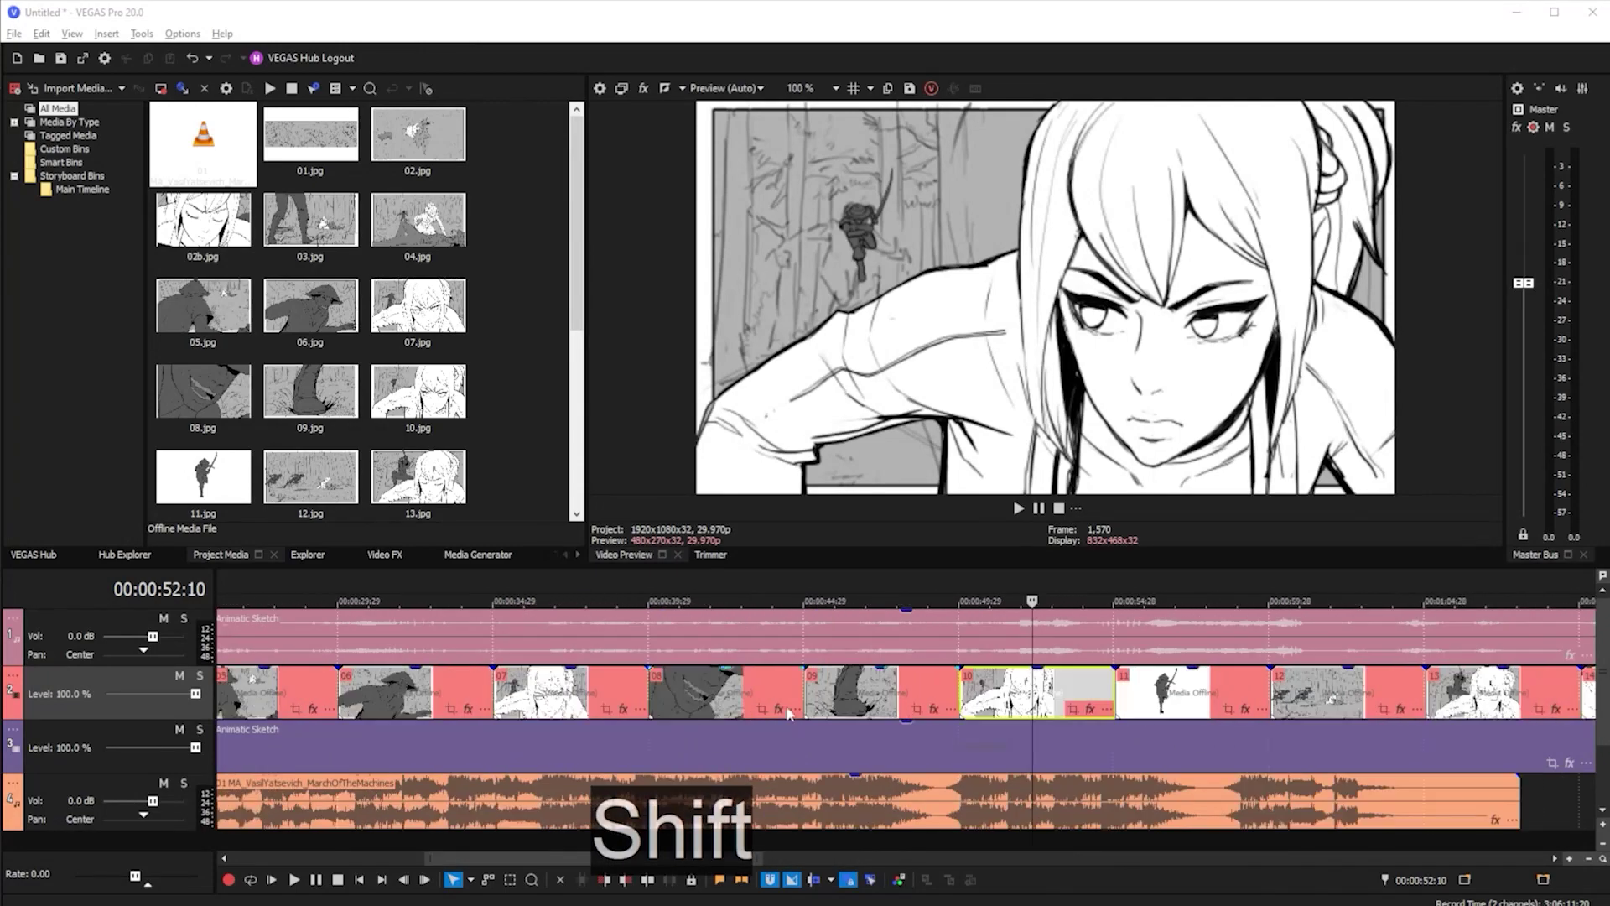
{"action": "scroll", "coordinate": [788, 713], "scroll_direction": "right", "scroll_amount": 13}
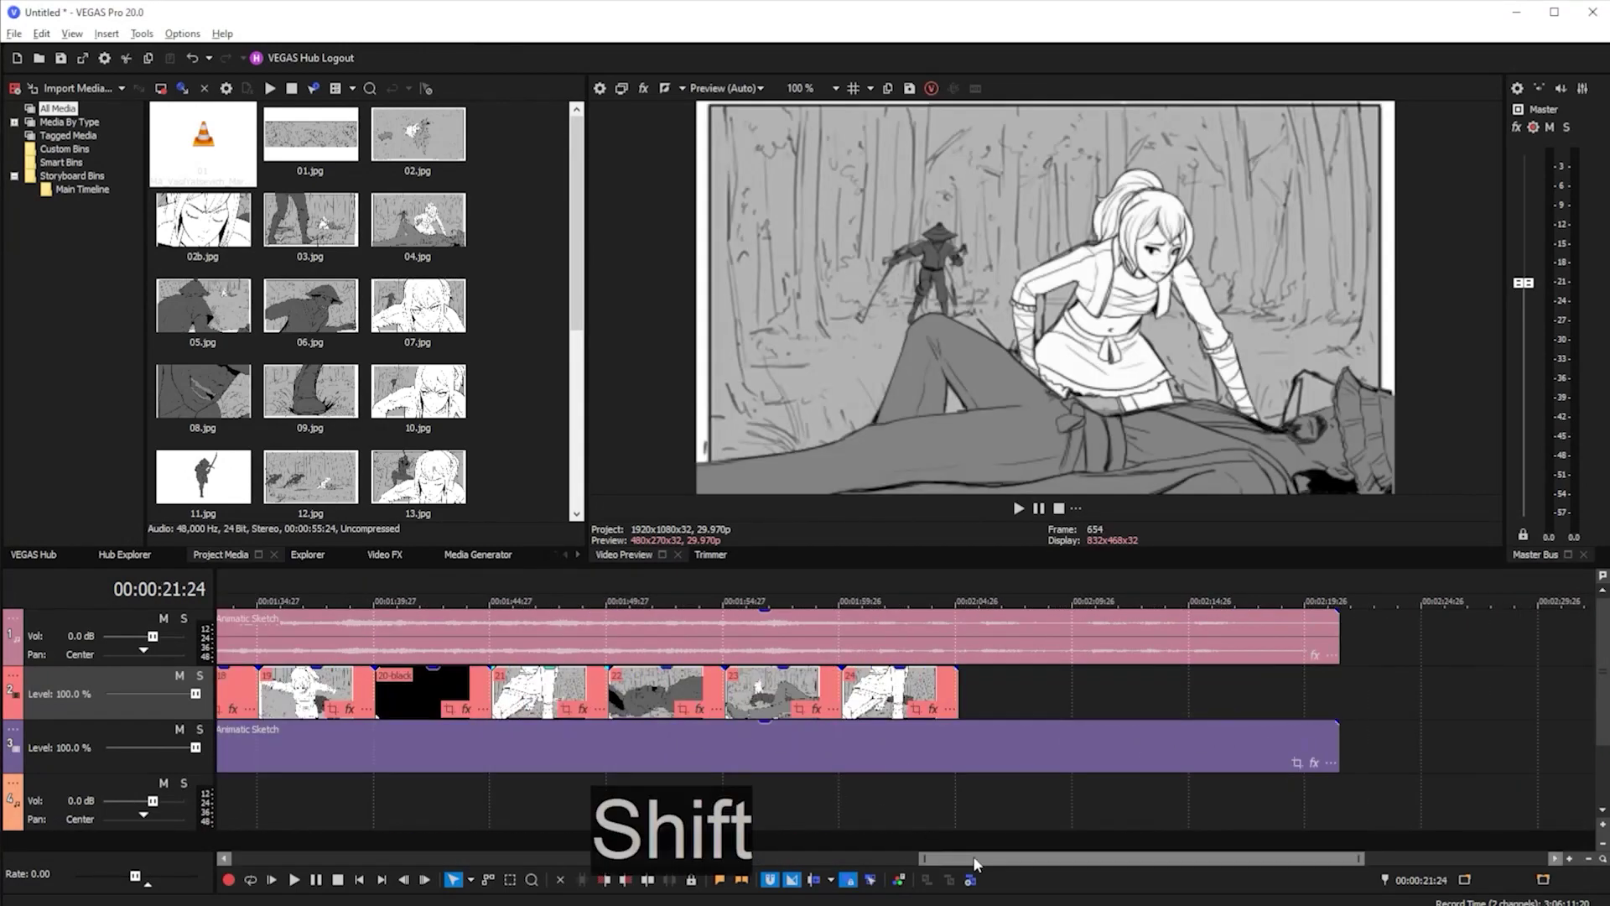
{"action": "left_click_drag", "start_coordinate": [976, 857], "coordinate": [568, 855]}
{"action": "scroll", "coordinate": [699, 700], "scroll_direction": "right", "scroll_amount": 5}
{"action": "scroll", "coordinate": [698, 699], "scroll_direction": "left", "scroll_amount": 9}
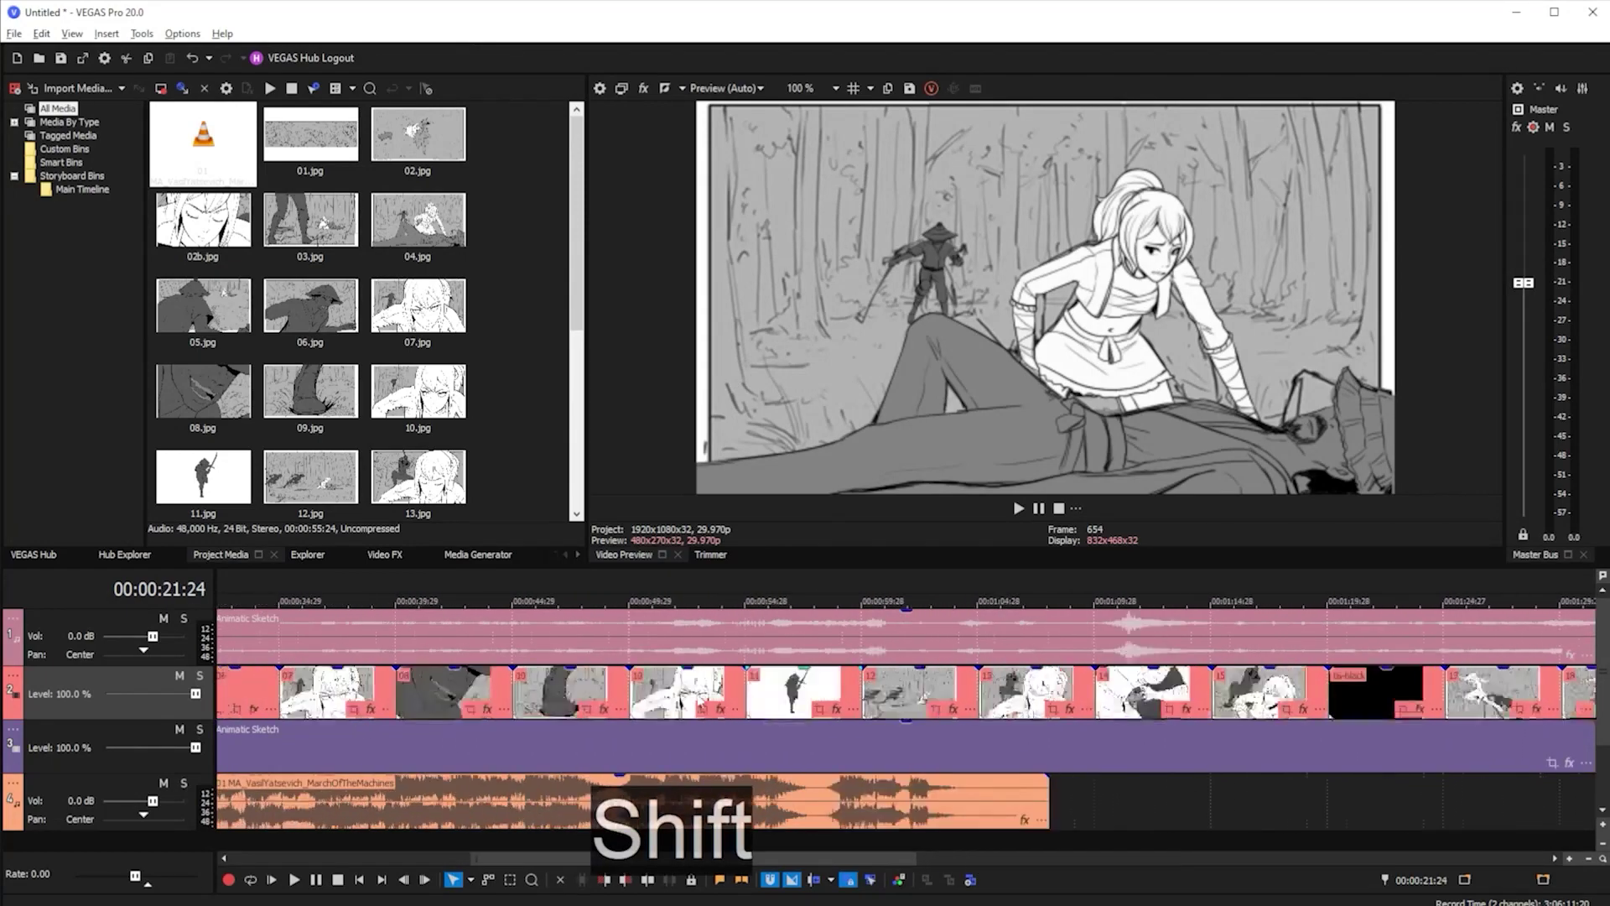
{"action": "scroll", "coordinate": [698, 700], "scroll_direction": "right", "scroll_amount": 4}
{"action": "scroll", "coordinate": [698, 700], "scroll_direction": "left", "scroll_amount": 6}
{"action": "left_click", "coordinate": [593, 637]}
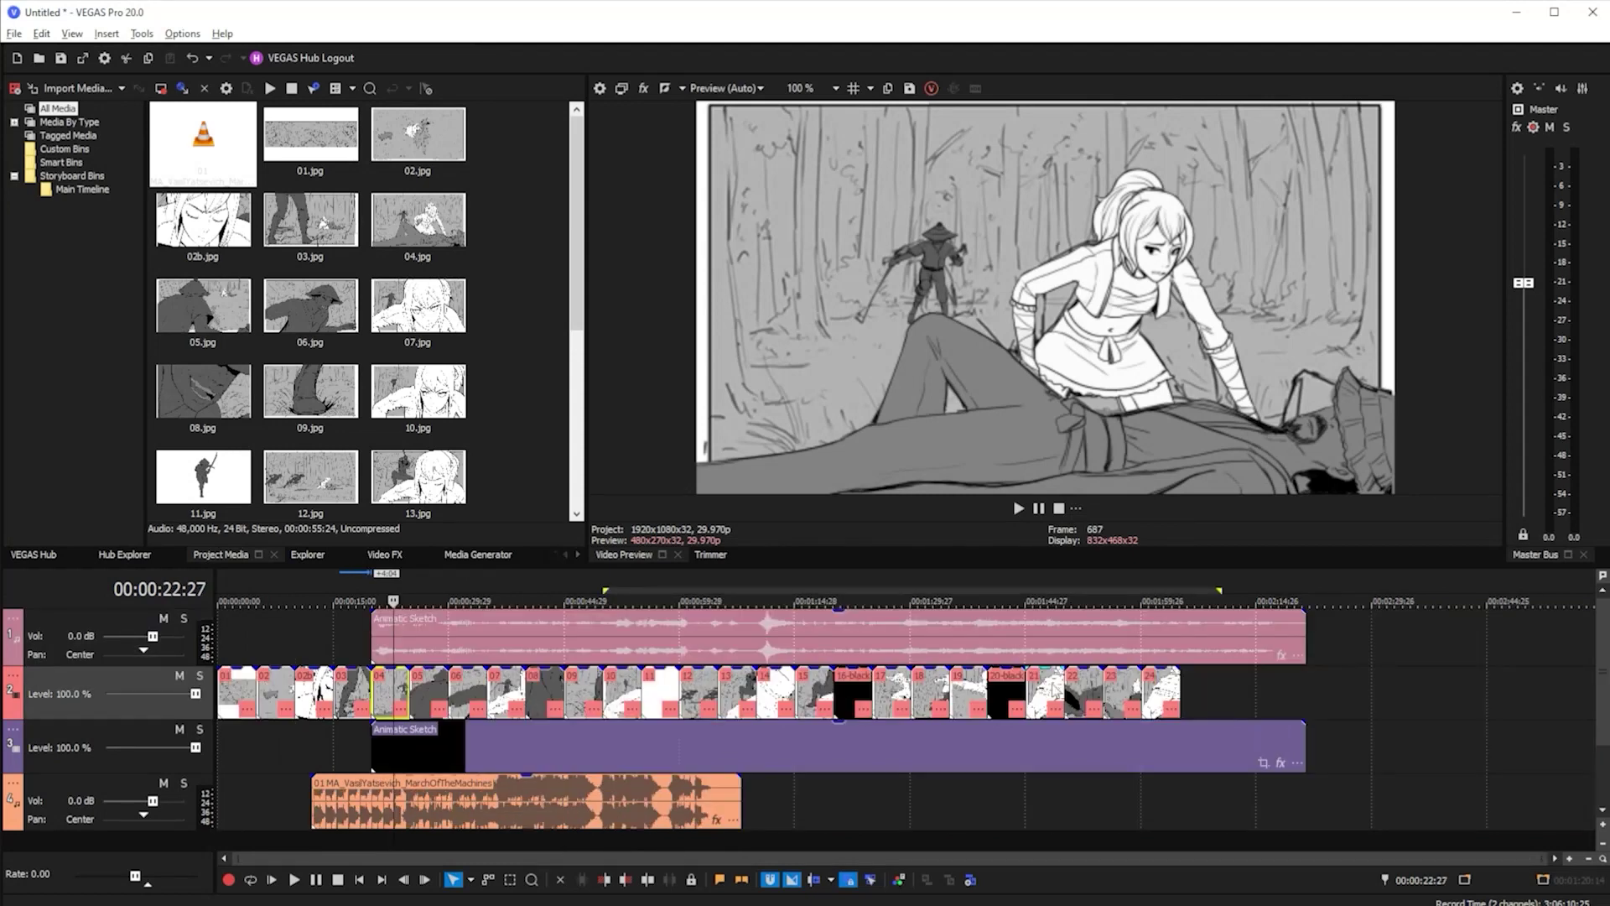
Try moving storyboard events 21 and 23 together past the end of the storyboard sequence, and undo each move
{"action": "left_click", "coordinate": [1052, 693]}
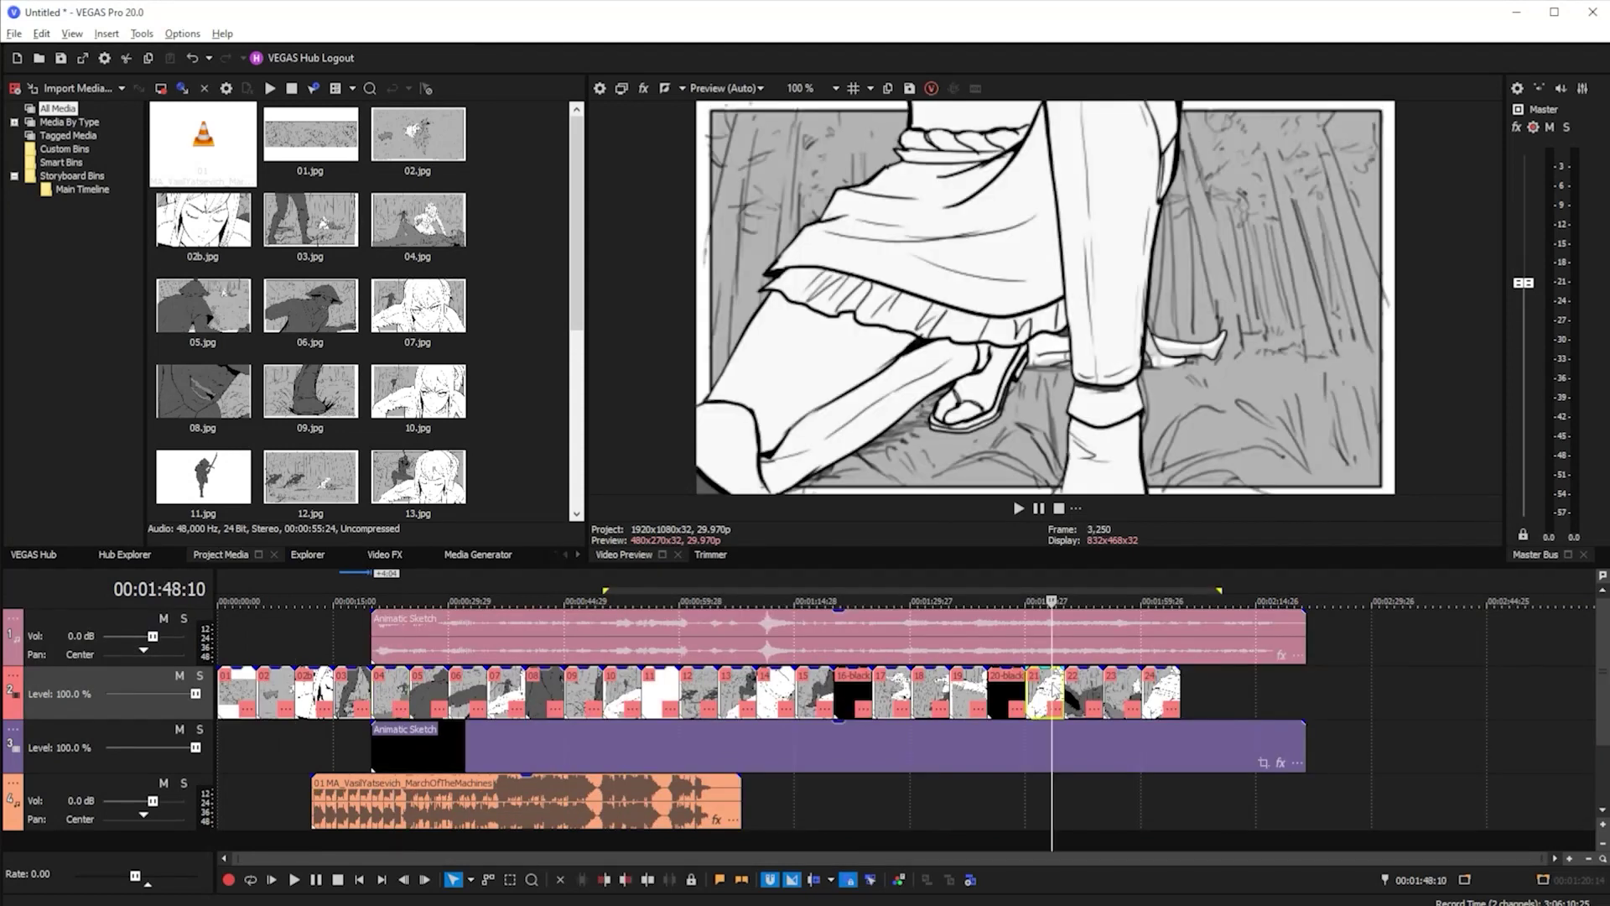
{"action": "left_click", "coordinate": [1125, 697], "text": "ctrl"}
{"action": "left_click_drag", "start_coordinate": [1126, 696], "coordinate": [1355, 709]}
{"action": "key", "text": "ctrl+z"}
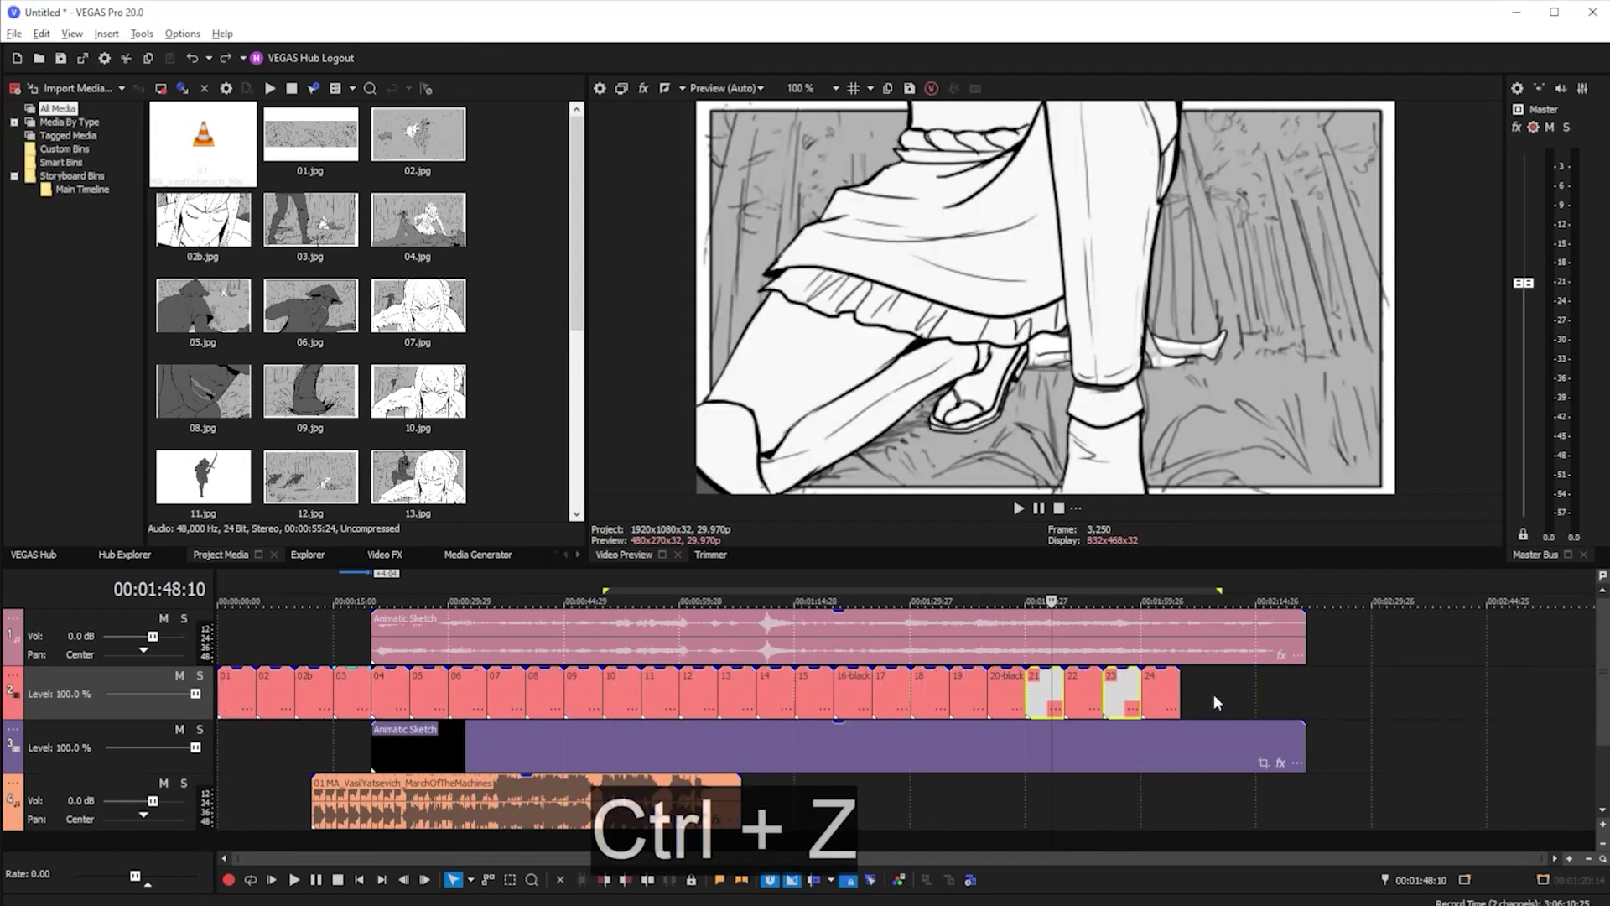
{"action": "key", "text": "ctrl+z"}
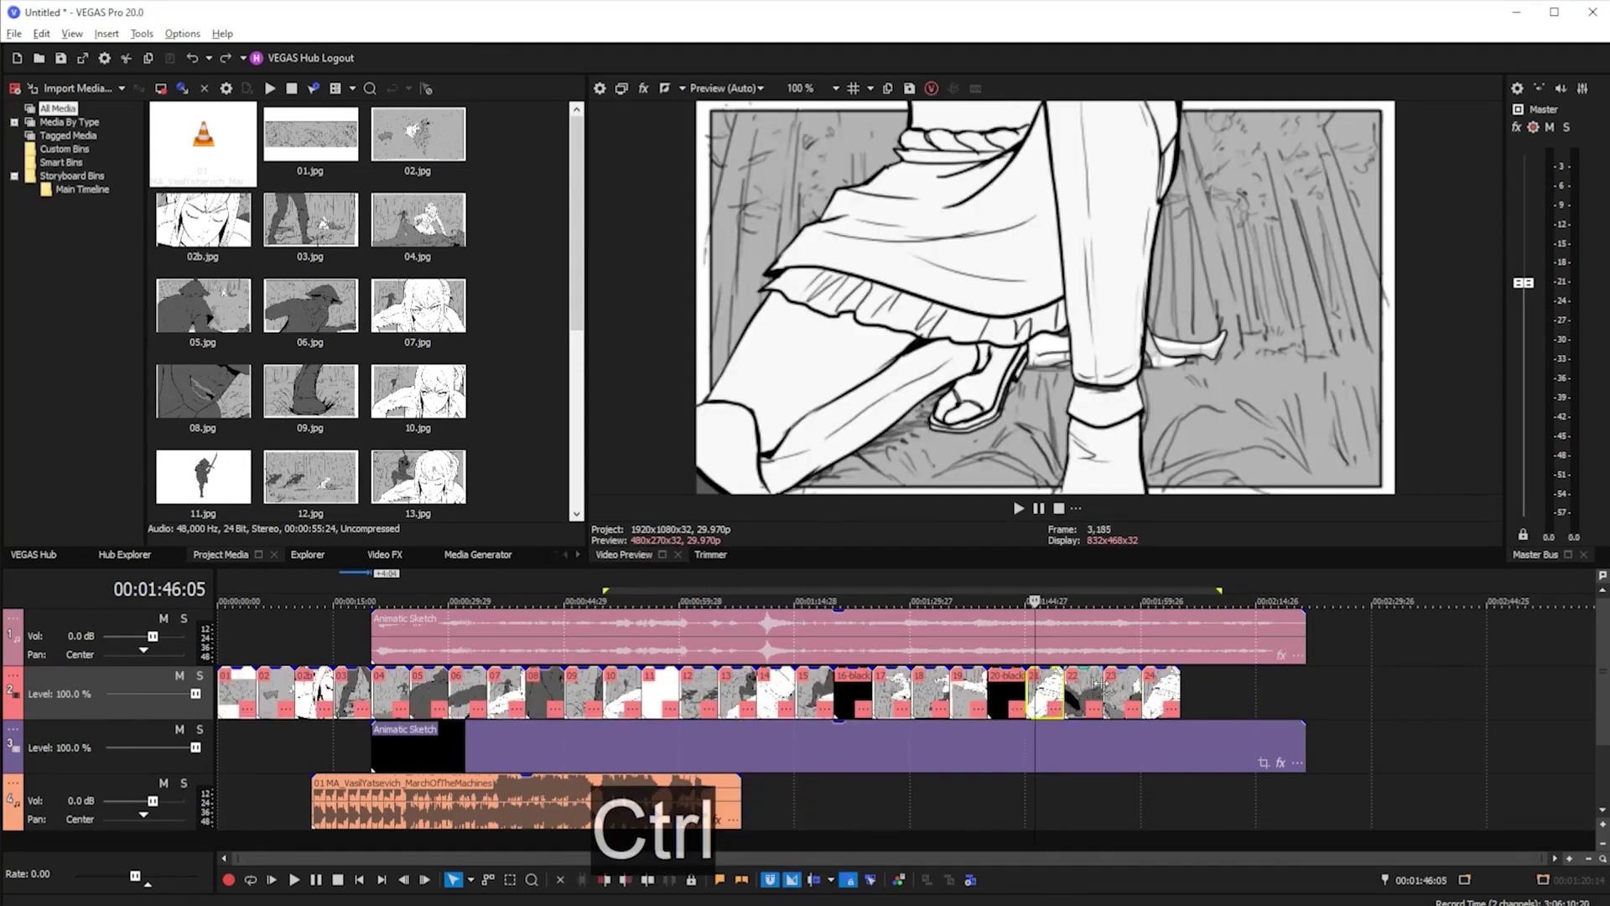
{"action": "left_click", "coordinate": [1122, 693], "text": "ctrl"}
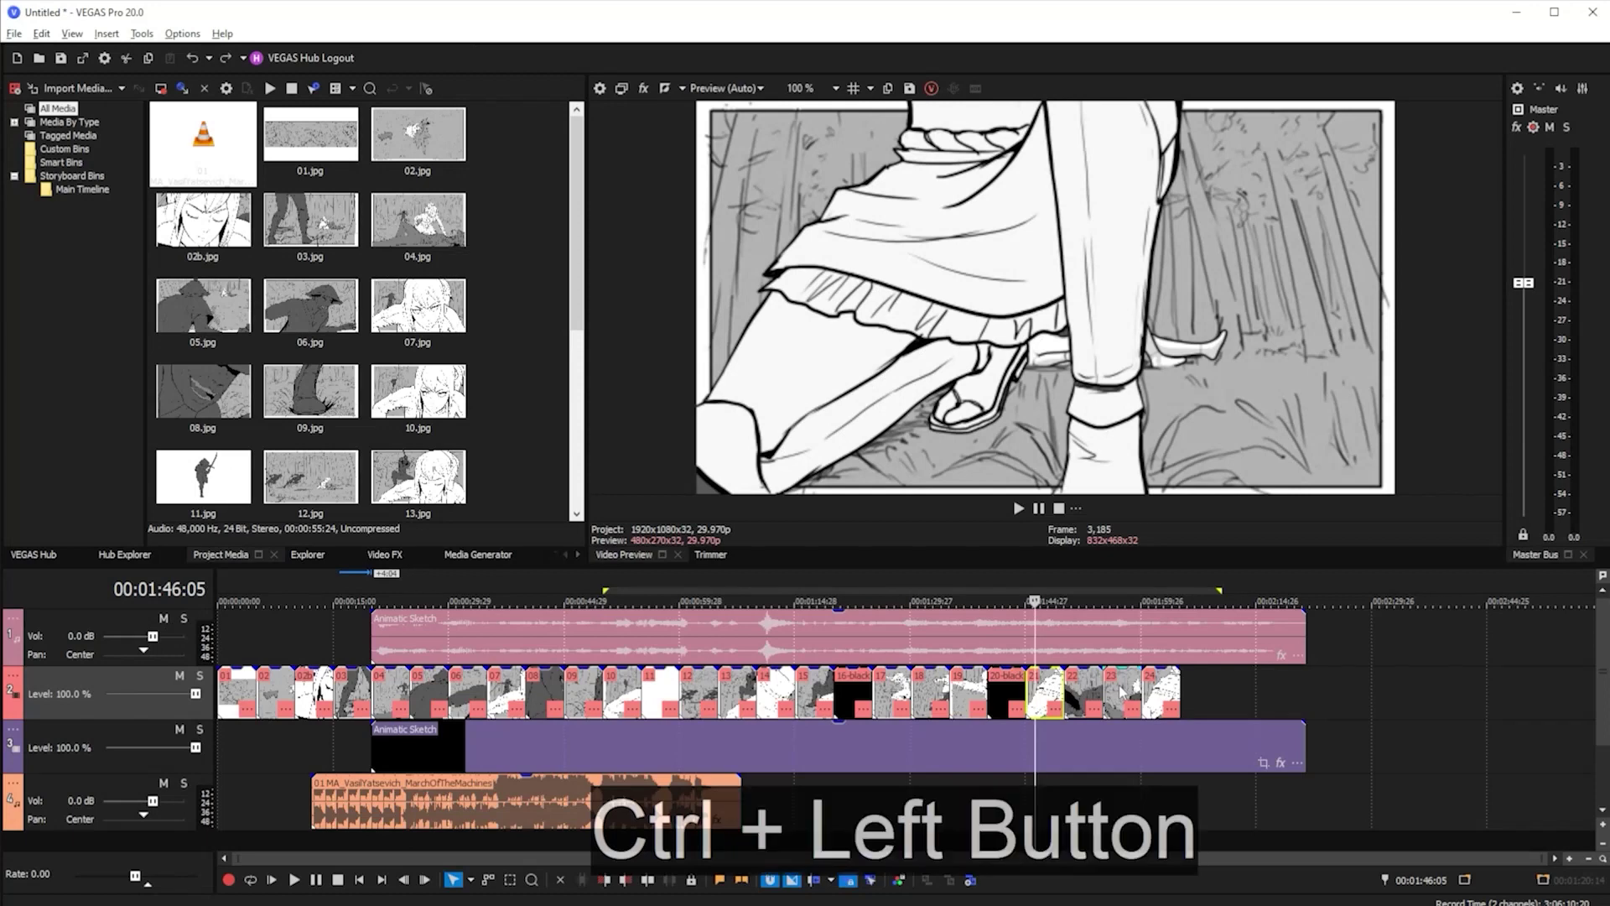
{"action": "left_click_drag", "start_coordinate": [1122, 693], "coordinate": [1337, 711]}
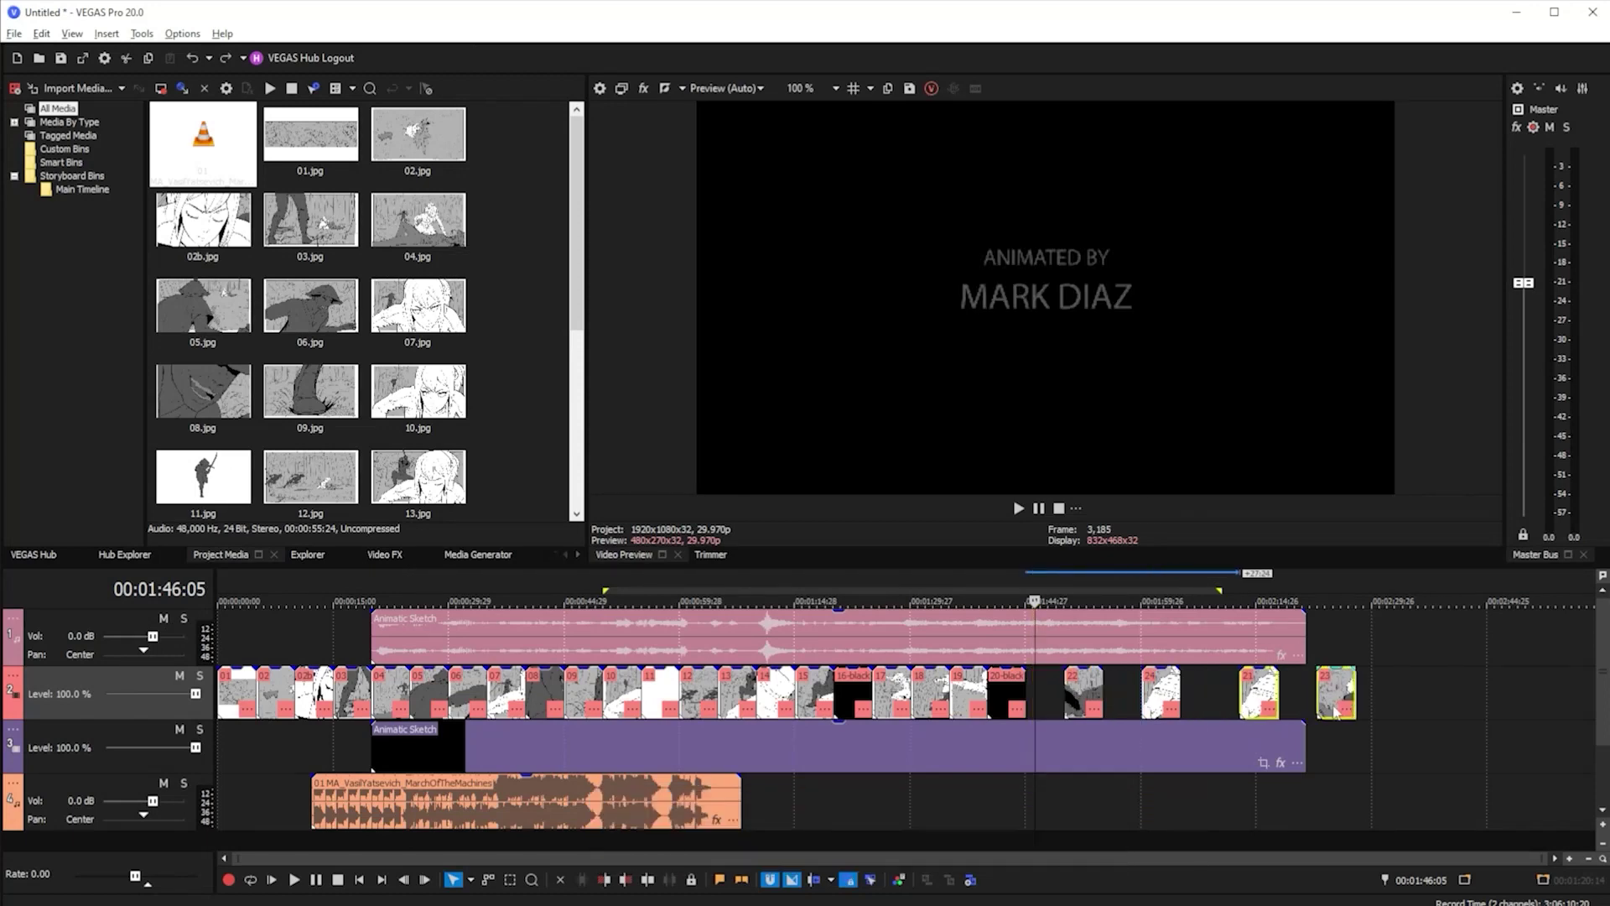
{"action": "key", "text": "ctrl+z"}
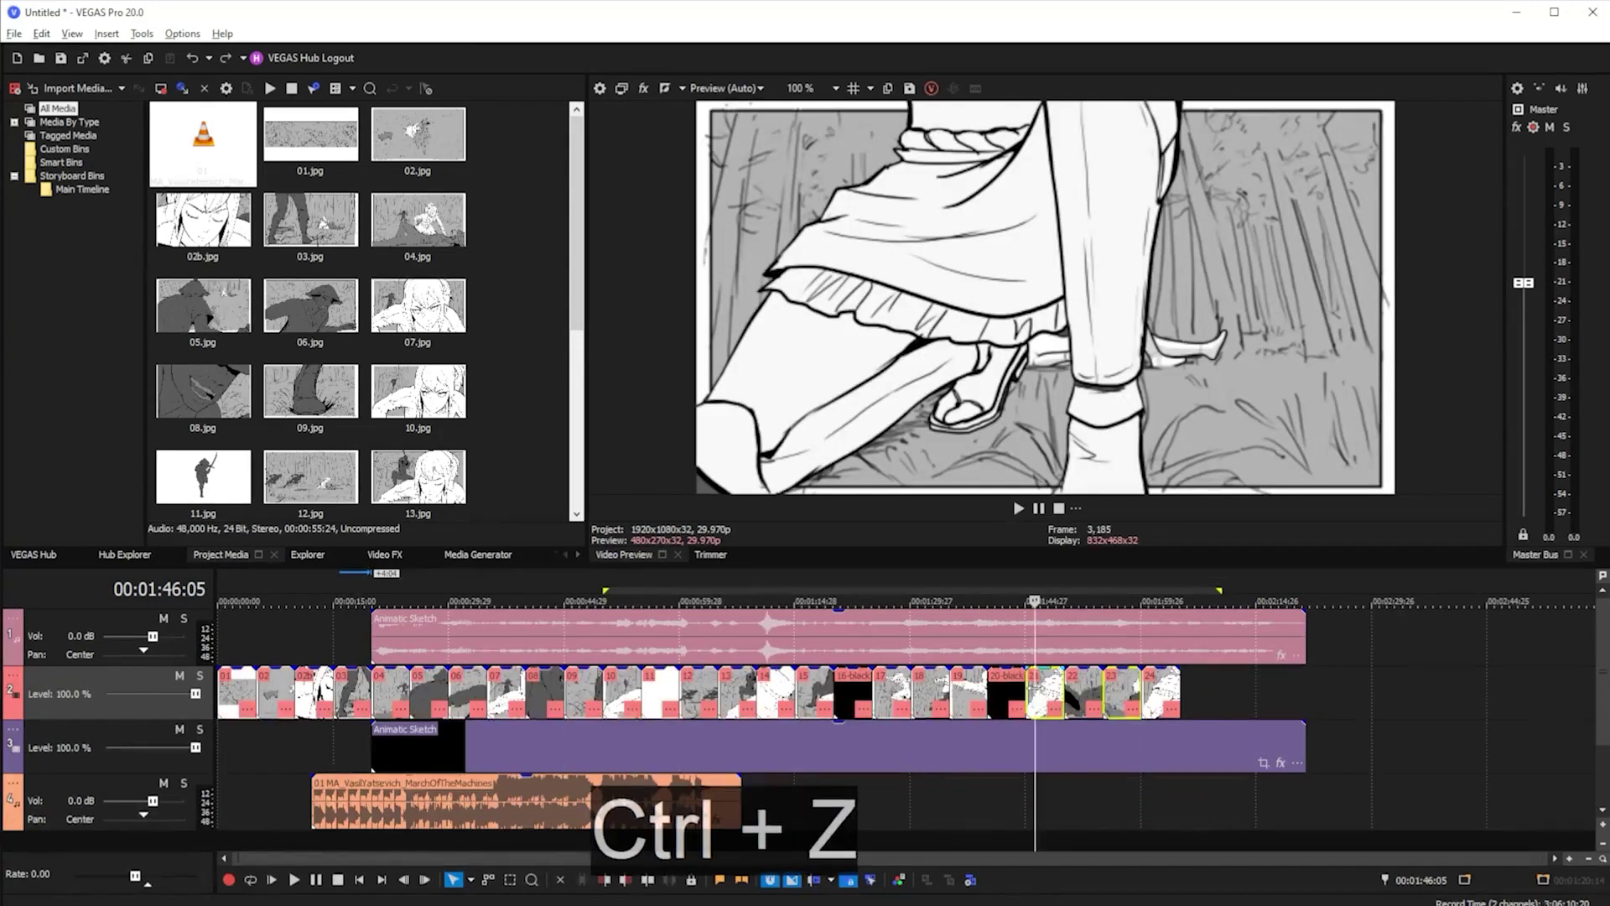
Try moving the storyboard events 21 through 24 together later on the same track, and undo each move
{"action": "left_click", "coordinate": [1051, 696]}
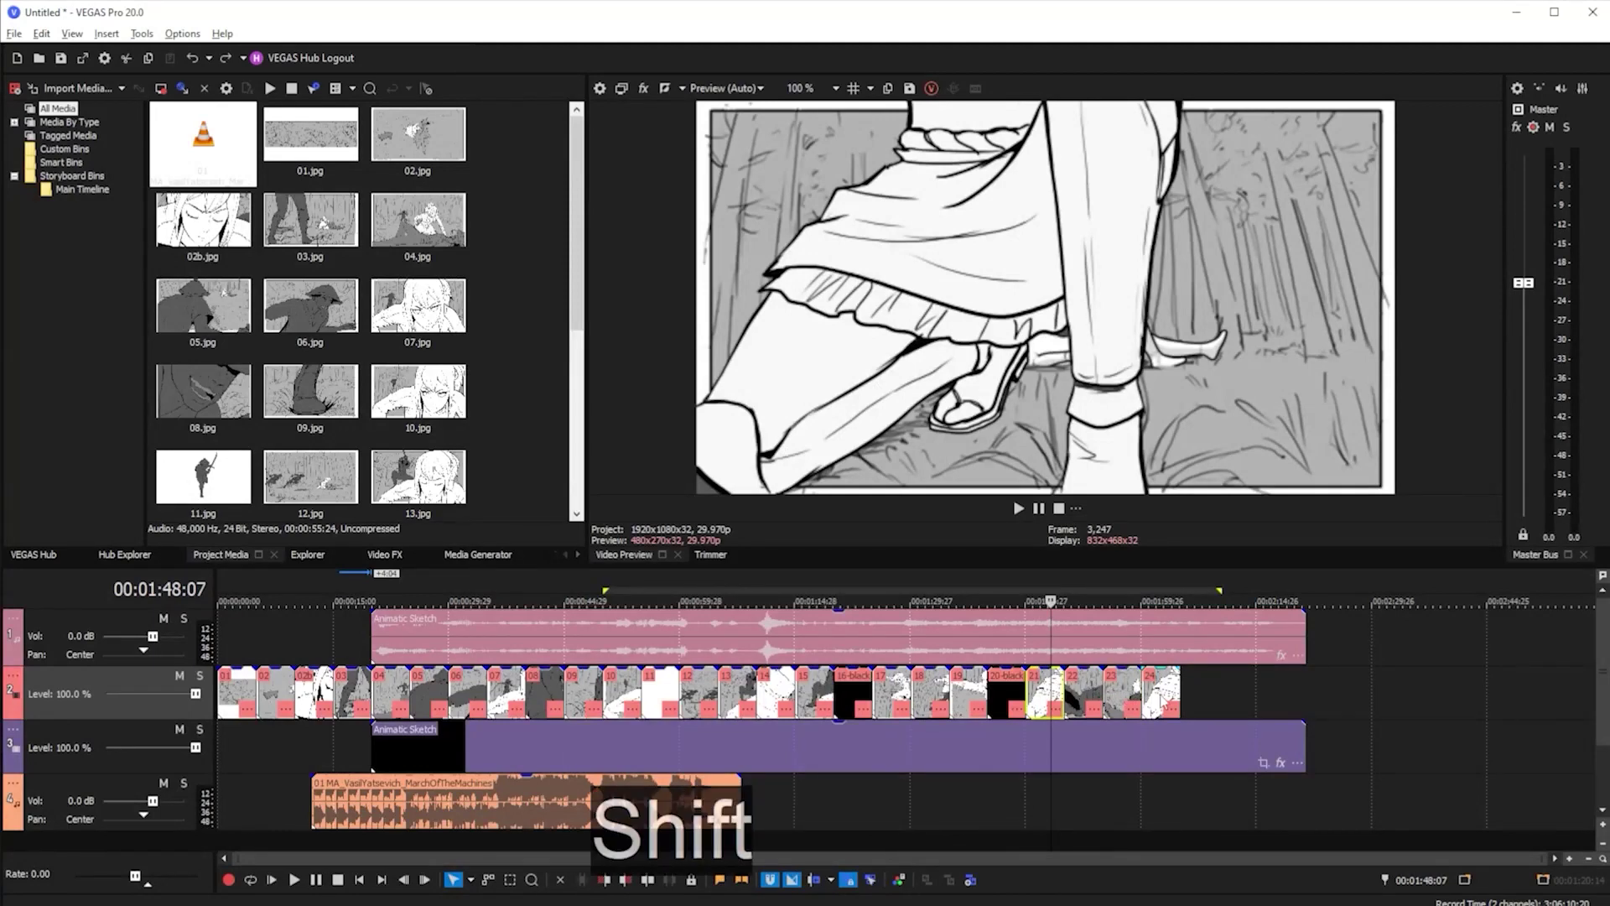
{"action": "left_click", "coordinate": [1170, 692], "text": "shift"}
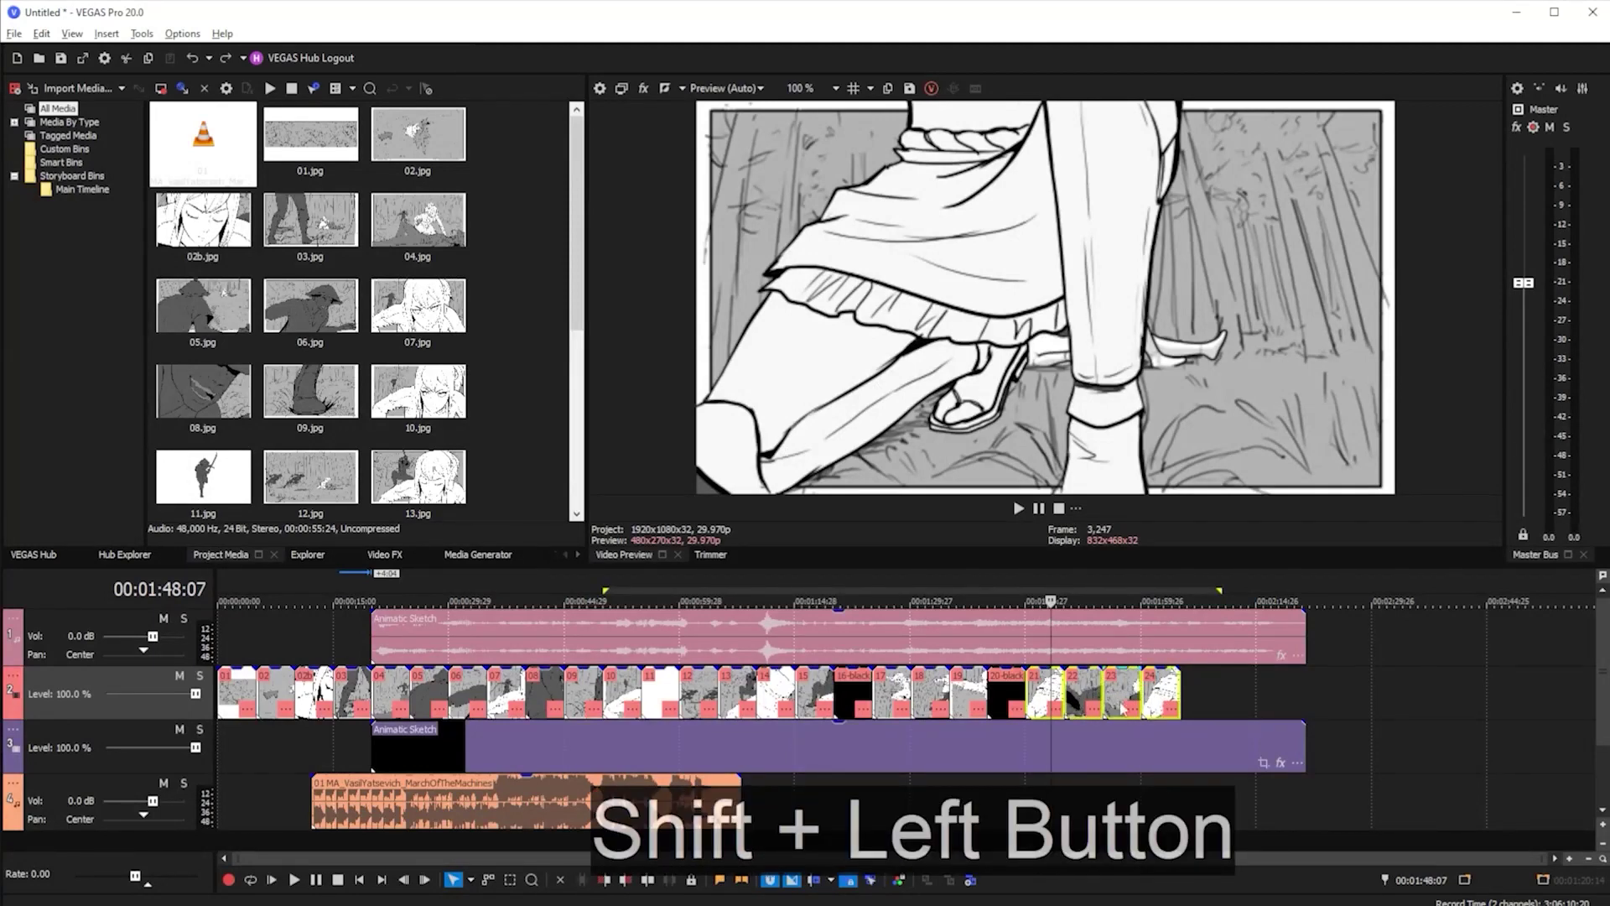
{"action": "left_click_drag", "start_coordinate": [1037, 703], "coordinate": [1238, 705]}
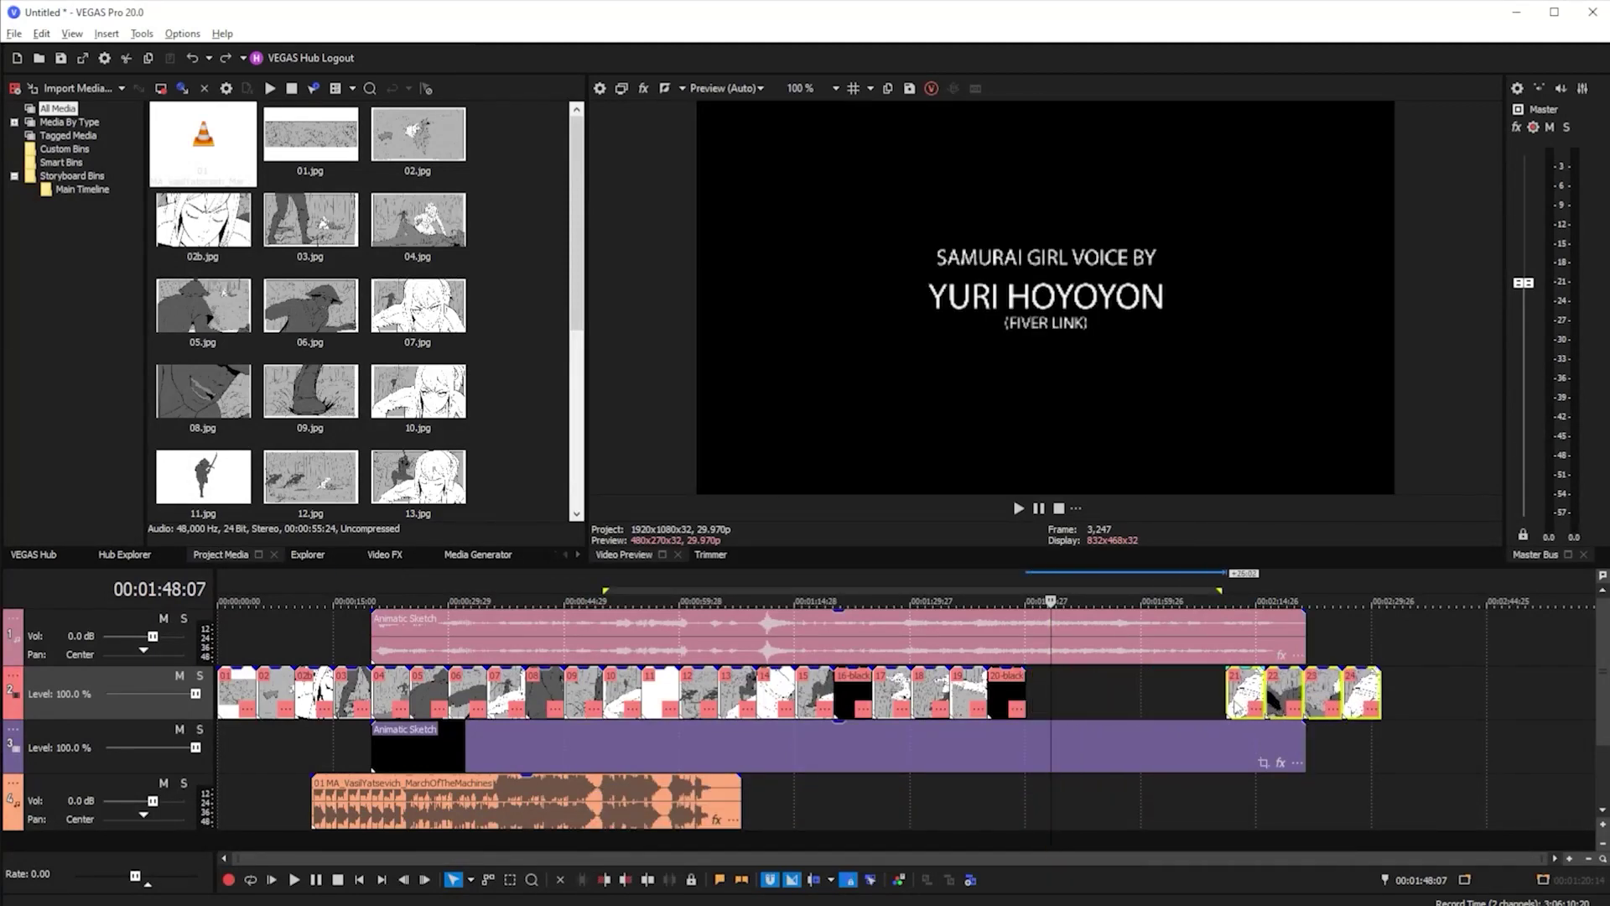
{"action": "key", "text": "ctrl+z"}
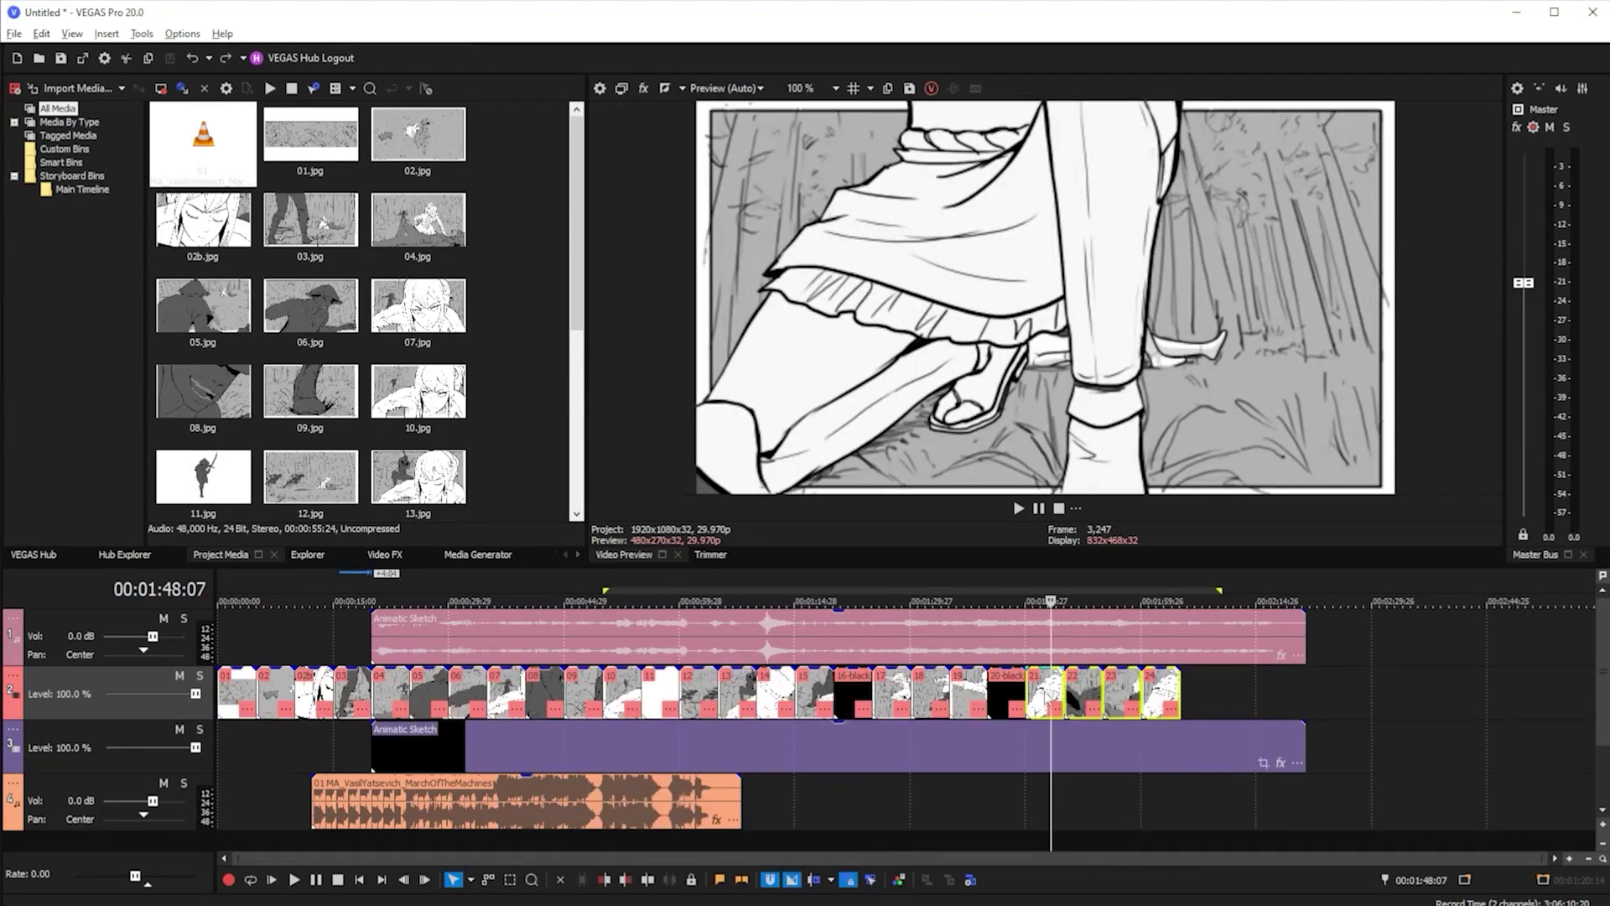
{"action": "left_click_drag", "start_coordinate": [1049, 696], "coordinate": [1342, 698]}
{"action": "key", "text": "ctrl+z"}
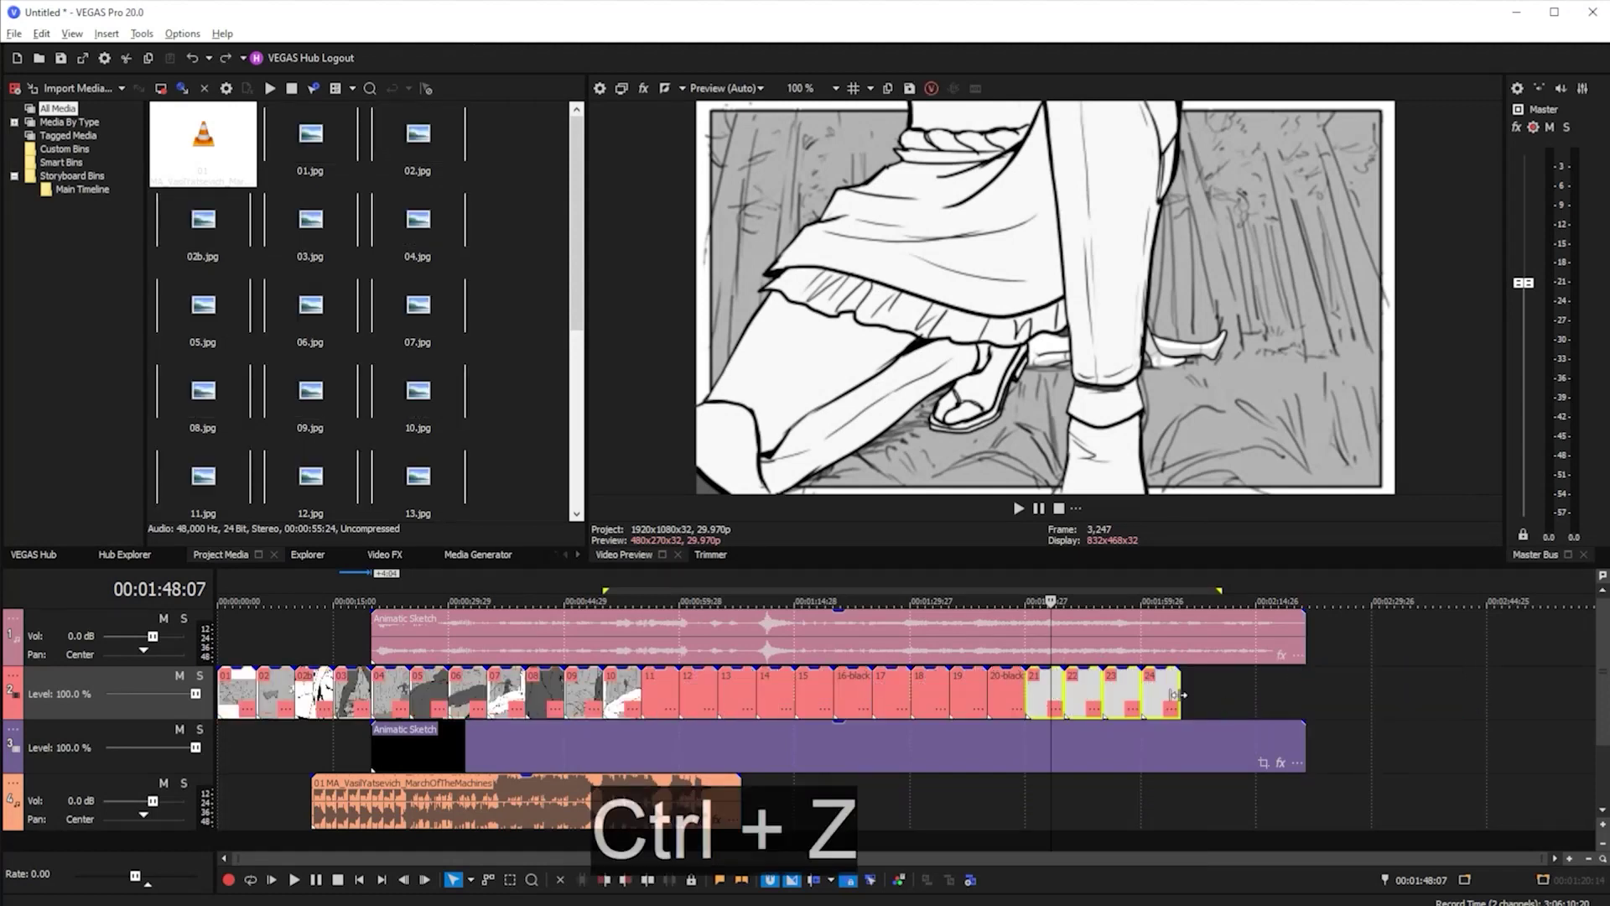
Duplicate all storyboard events from 01 to 24 directly after event 24 on the same track, and place the cursor at 00:02:32:24
{"action": "left_click", "coordinate": [1169, 698]}
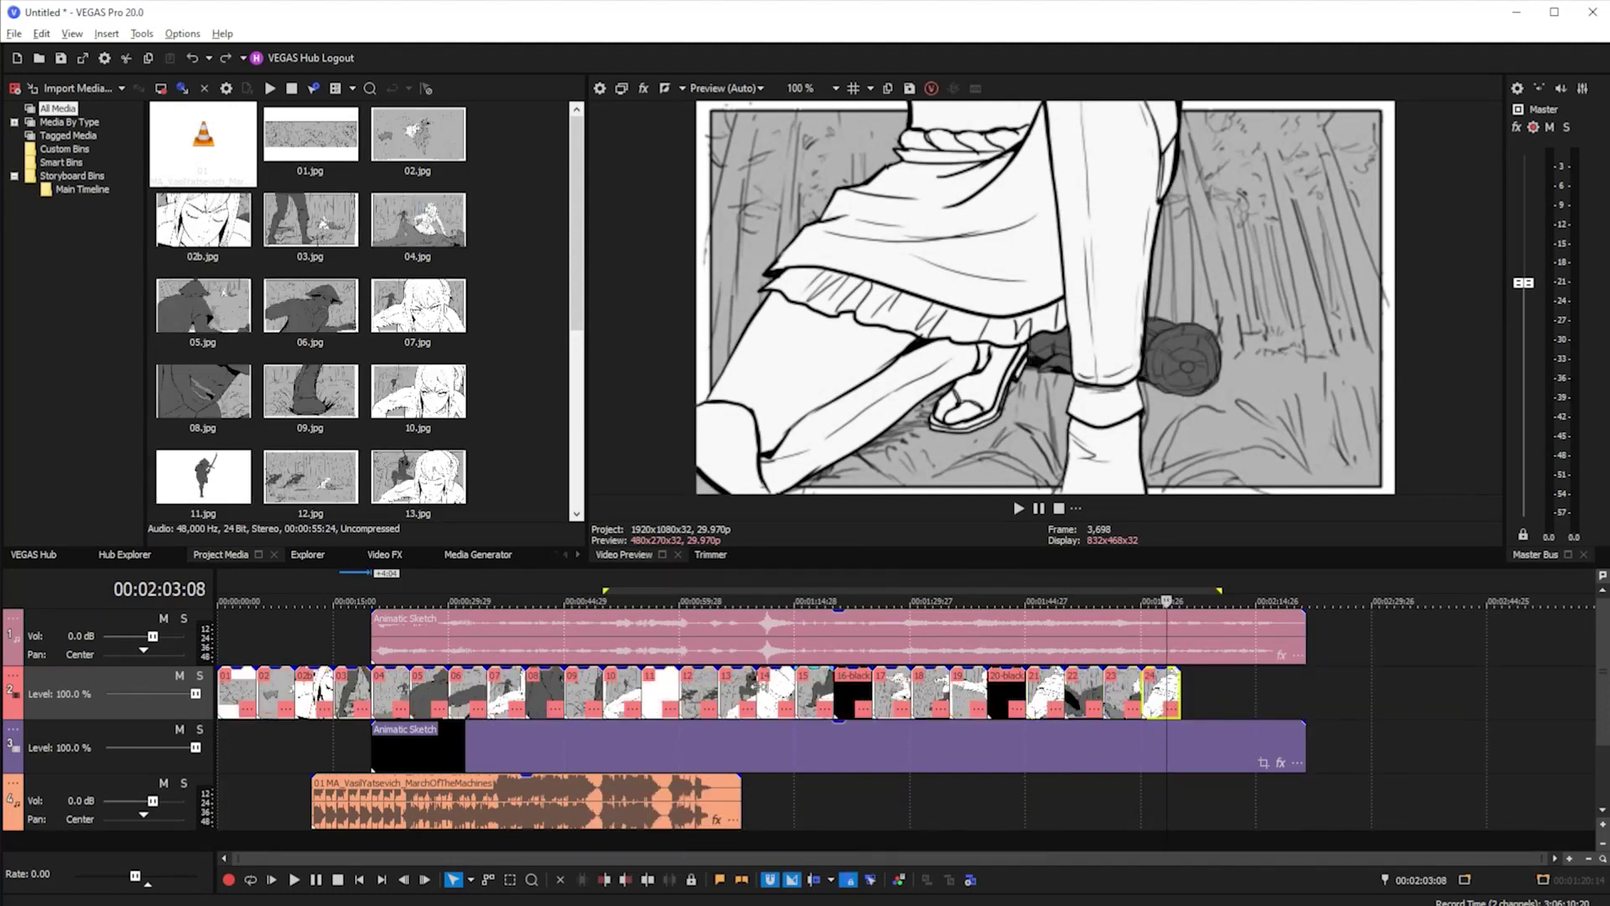
{"action": "key", "text": "shift"}
{"action": "left_click", "coordinate": [238, 695], "text": "shift"}
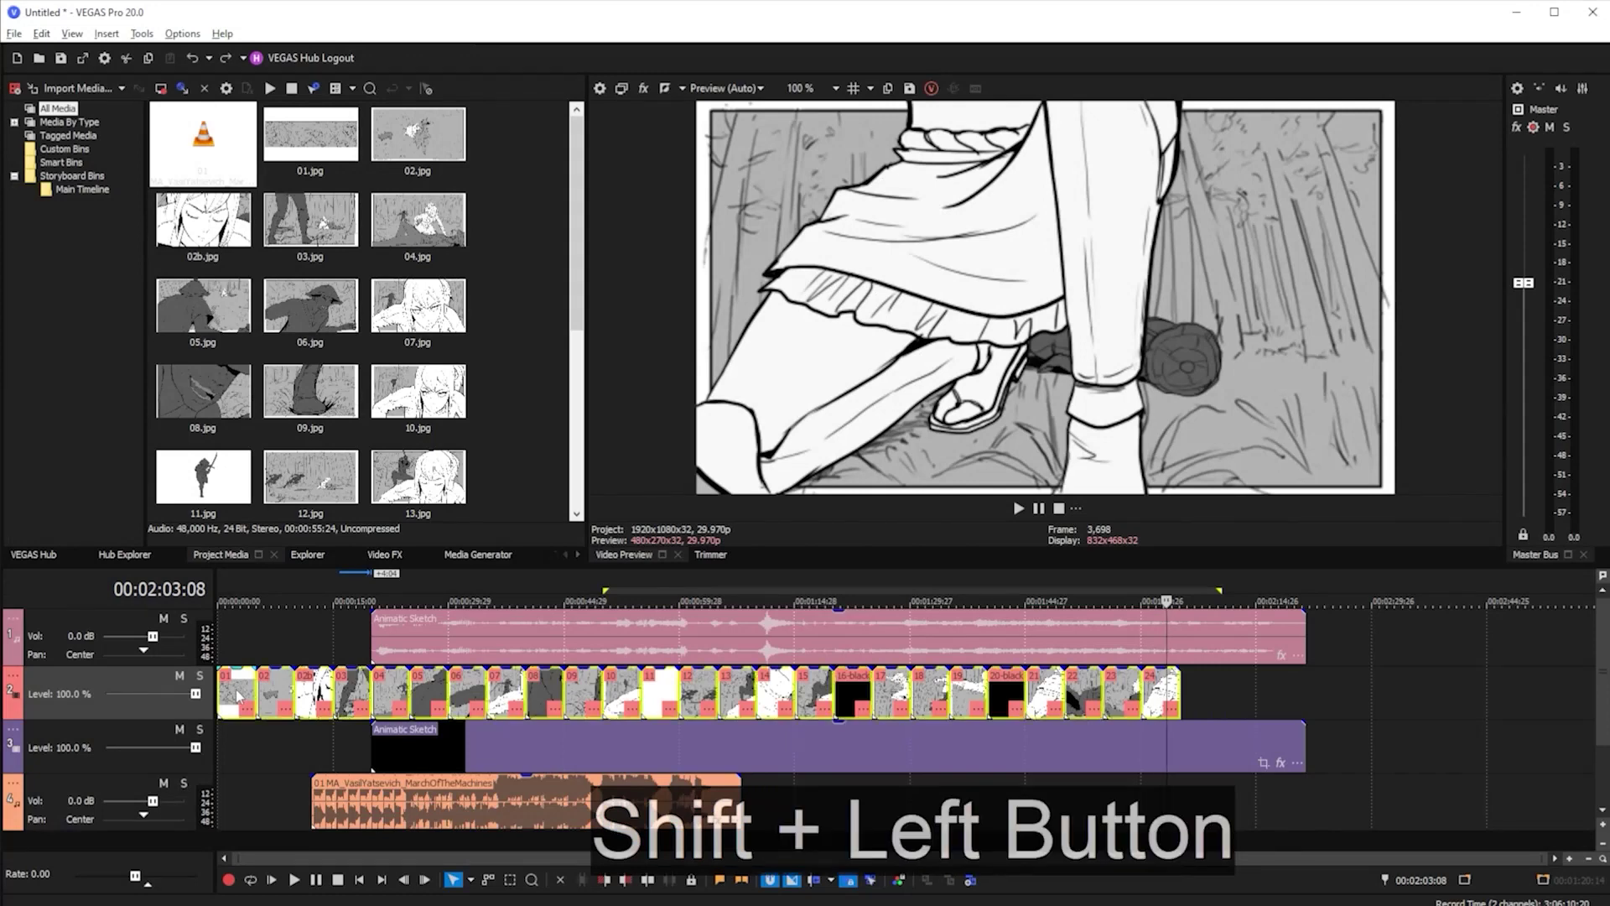
{"action": "left_click_drag", "start_coordinate": [238, 695], "coordinate": [1200, 697]}
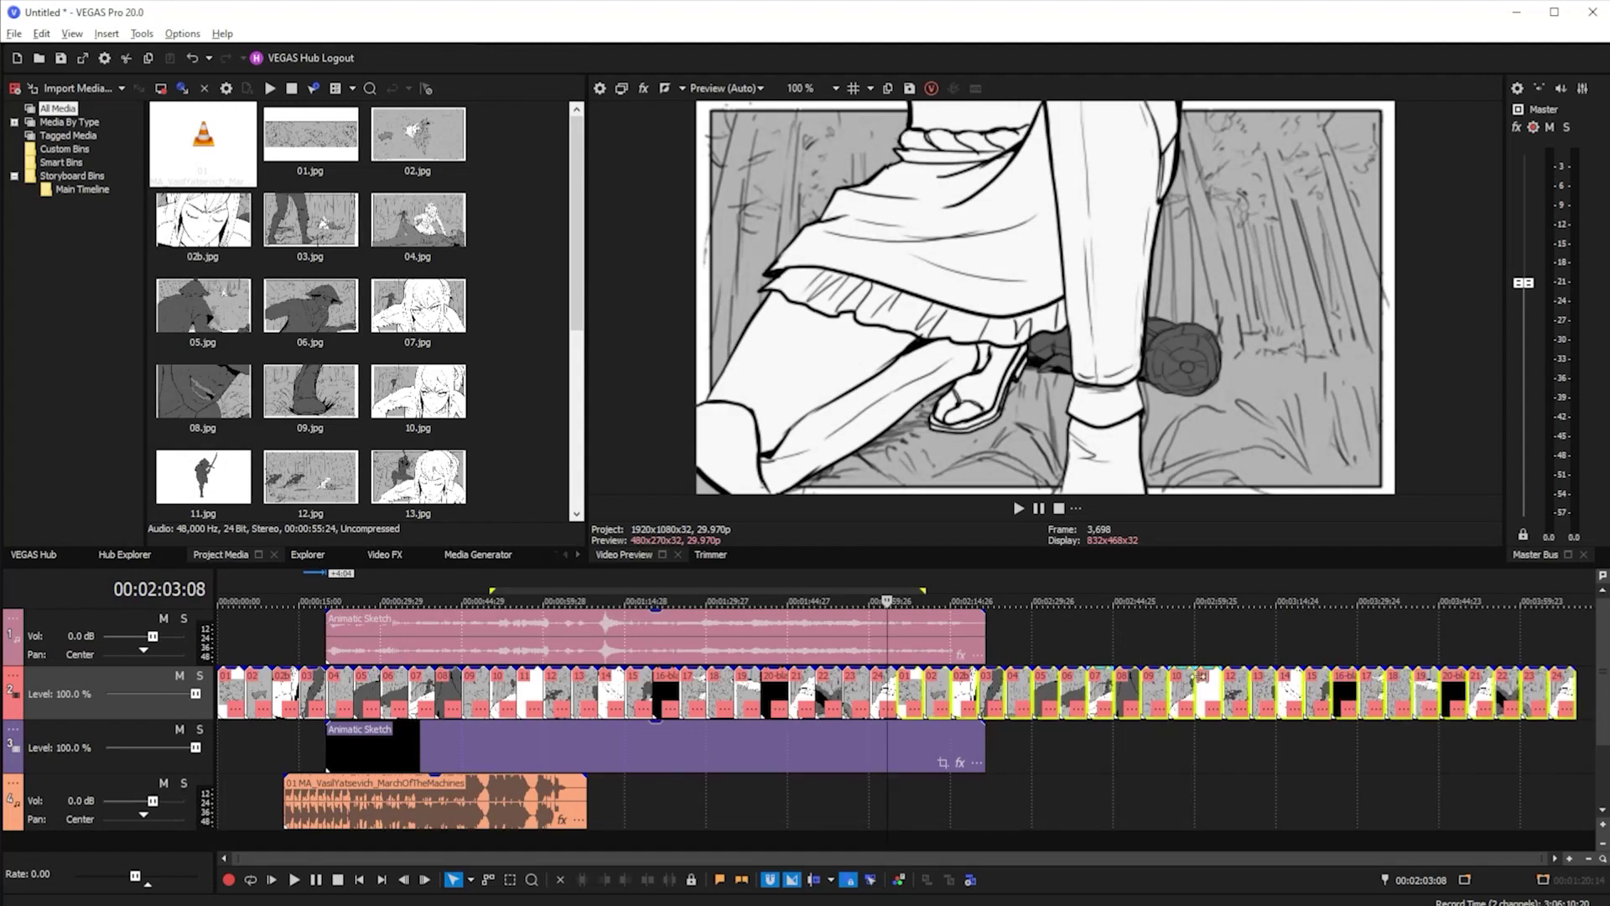
{"action": "left_click", "coordinate": [1184, 640]}
{"action": "left_click", "coordinate": [1383, 651]}
{"action": "left_click", "coordinate": [1424, 650]}
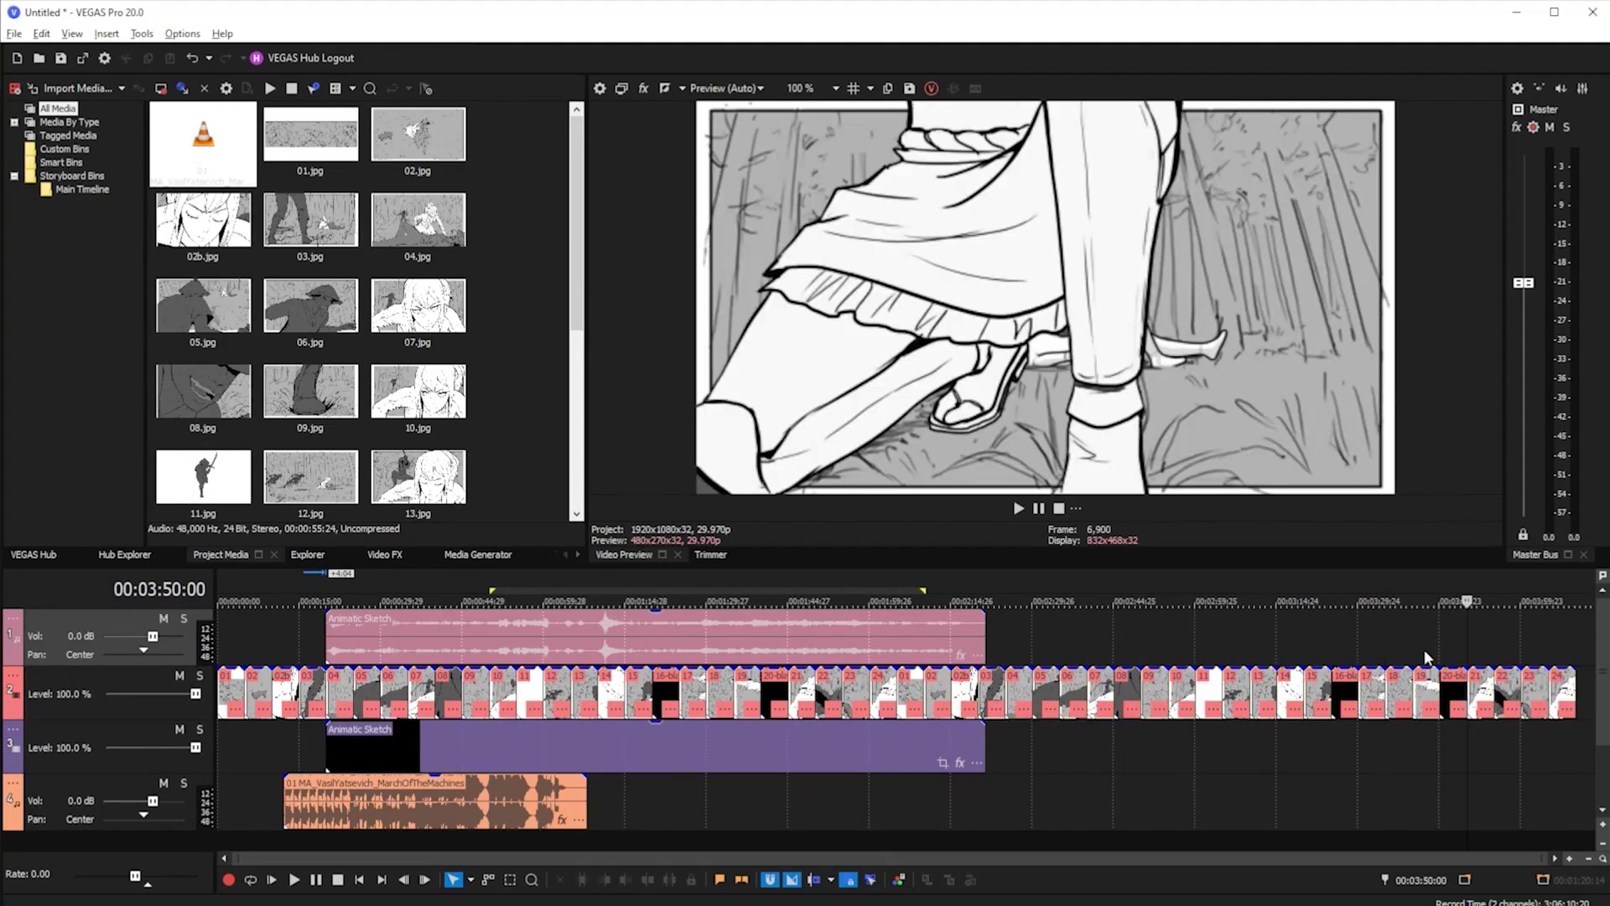
{"action": "left_click", "coordinate": [1267, 647]}
{"action": "left_click", "coordinate": [1048, 650]}
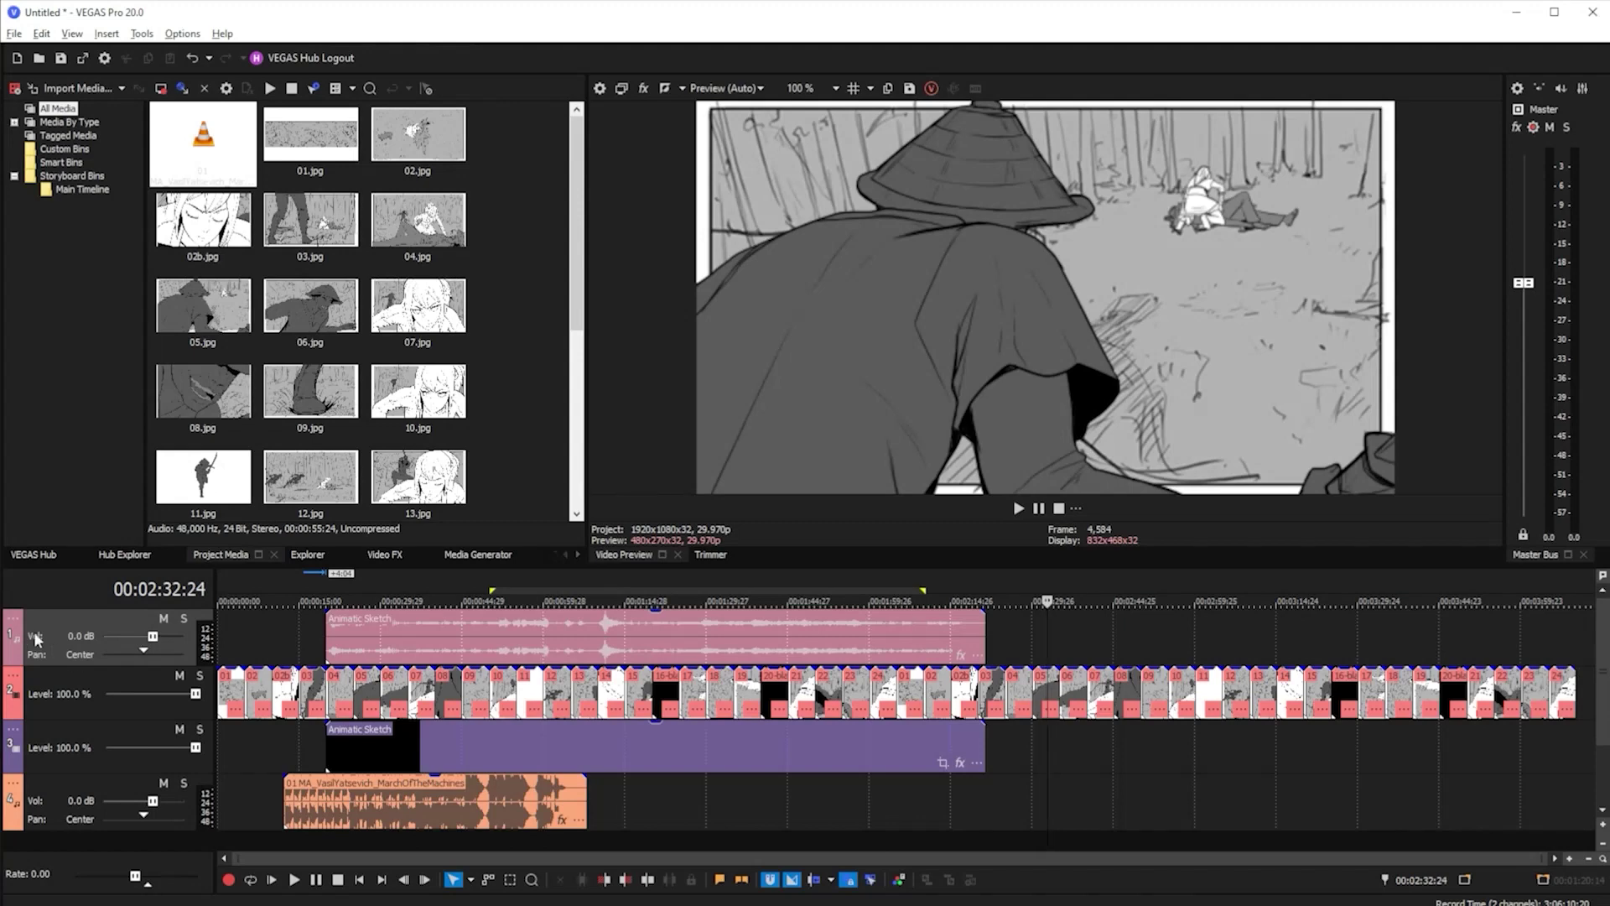
Reorder the tracks as storyboard, music, sketch video and sketch audio, and make the timeline area slightly taller
{"action": "mouse_move", "coordinate": [33, 635]}
{"action": "left_mouse_down"}
{"action": "mouse_move", "coordinate": [44, 776]}
{"action": "mouse_move", "coordinate": [90, 746]}
{"action": "mouse_move", "coordinate": [98, 676]}
{"action": "left_mouse_up"}
{"action": "left_click", "coordinate": [404, 703]}
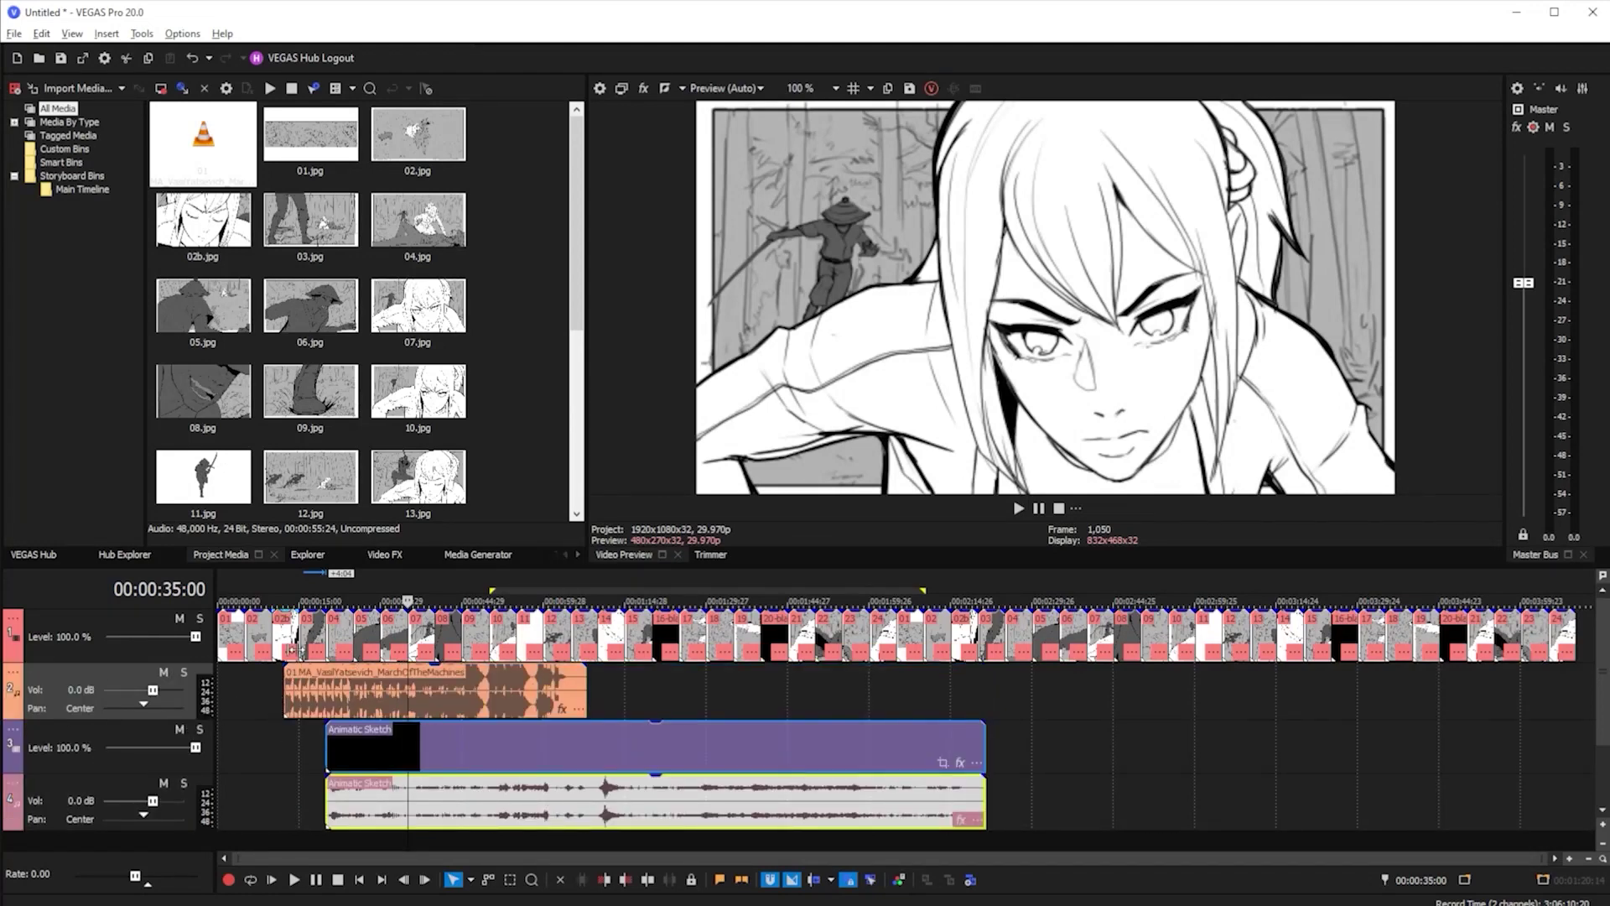
{"action": "left_click_drag", "start_coordinate": [450, 569], "coordinate": [503, 537]}
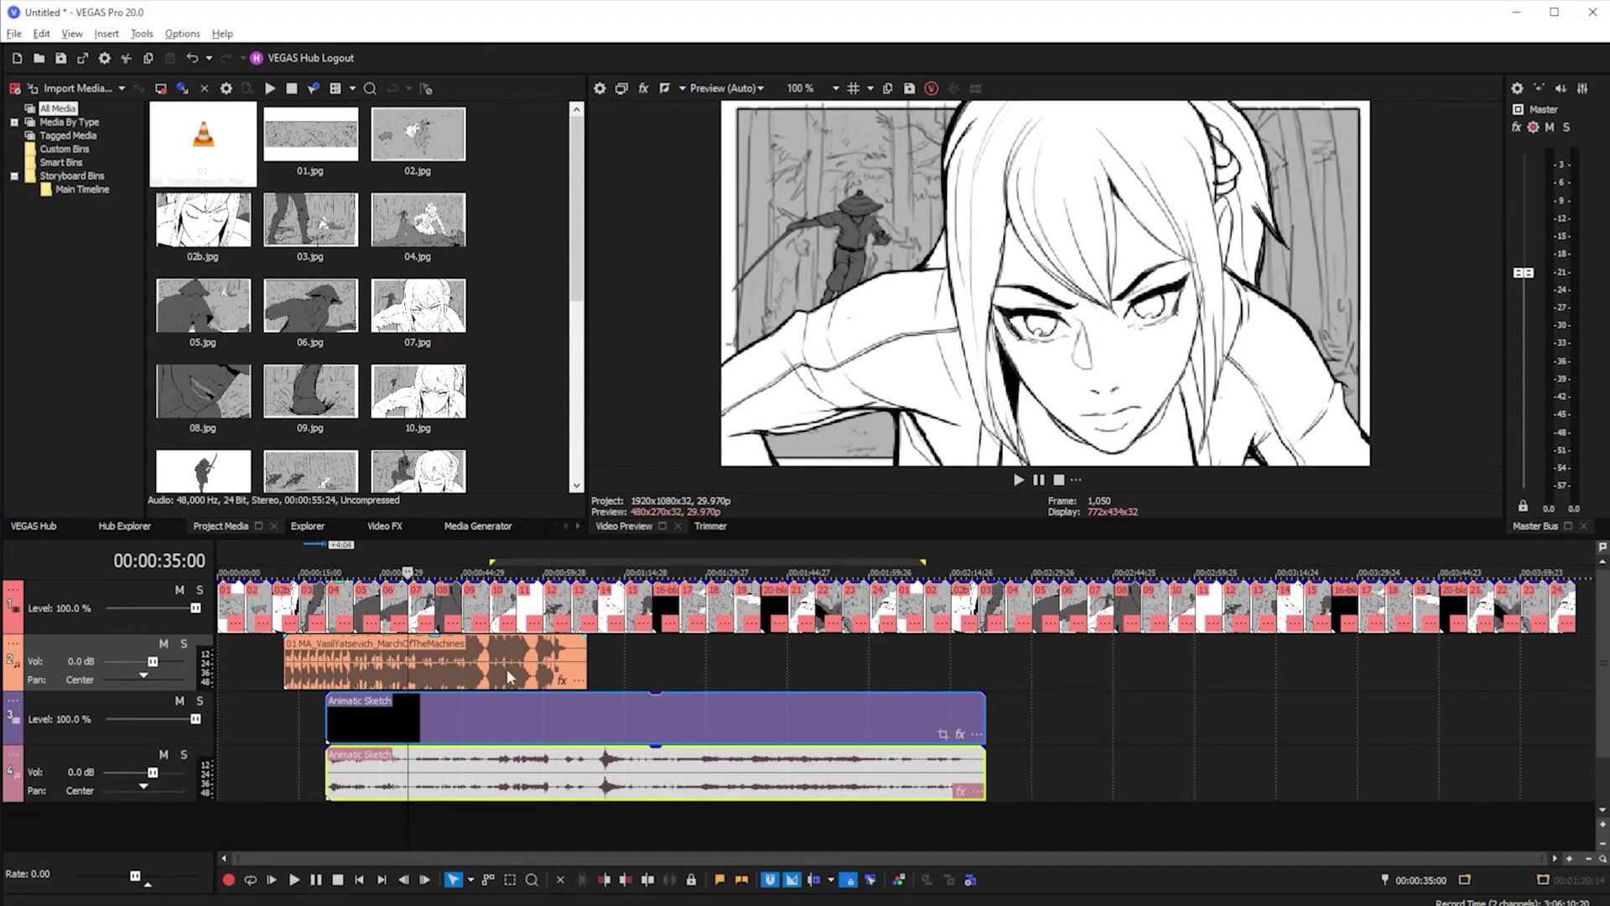
Try moving storyboard events 07 and 08 one at a time later over their neighbouring events, and undo each move
{"action": "left_click", "coordinate": [416, 665]}
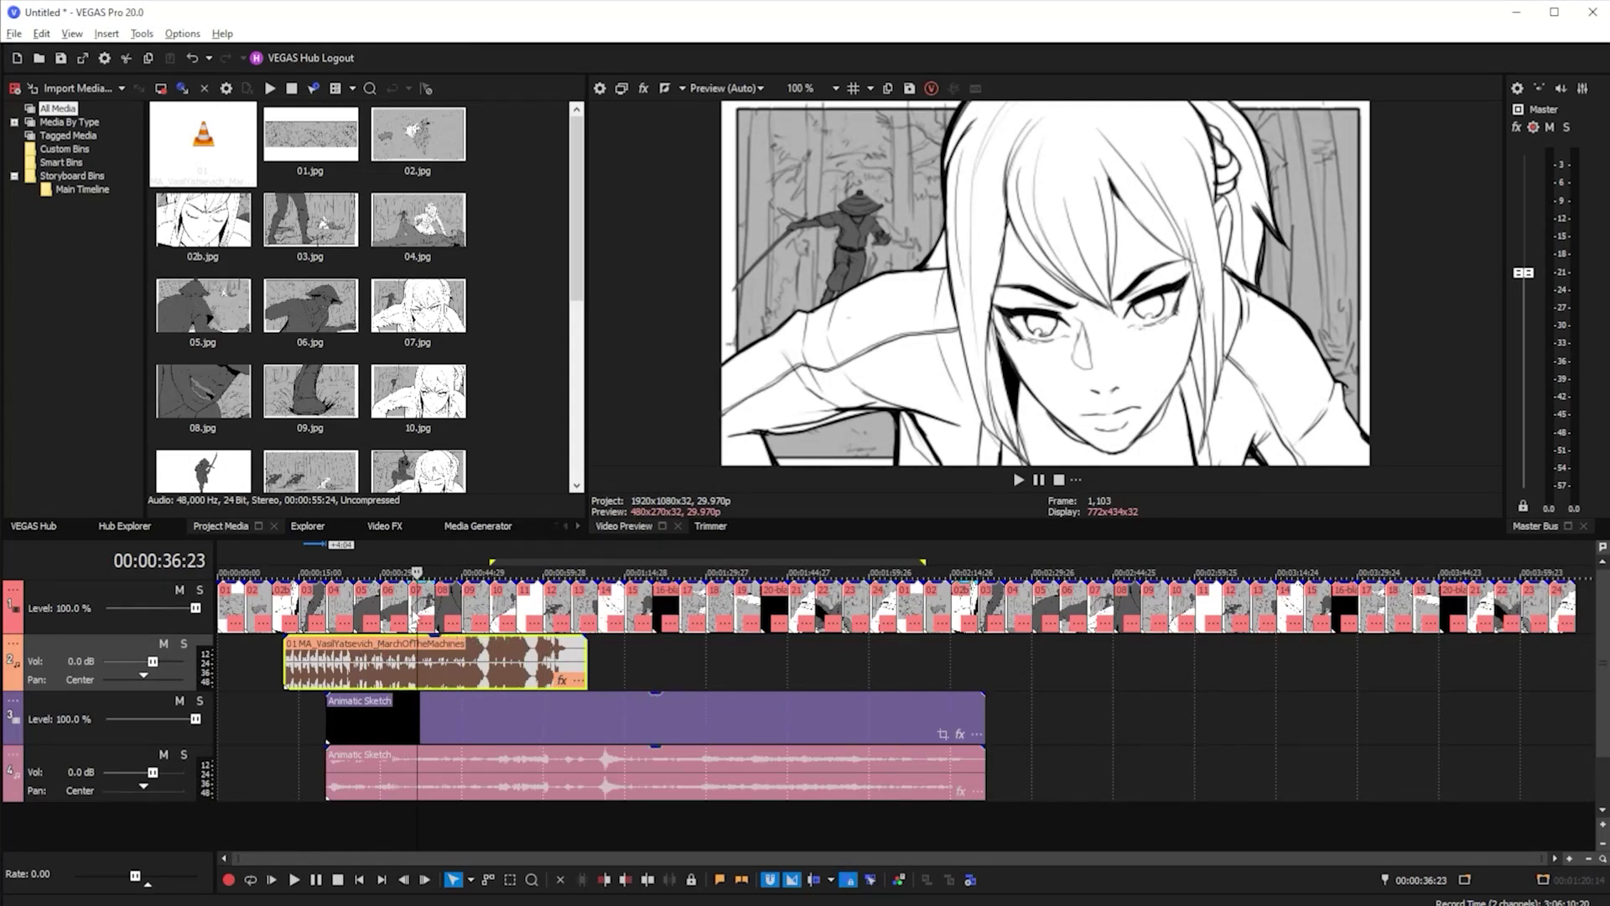
{"action": "scroll", "coordinate": [755, 644], "scroll_direction": "up", "scroll_amount": 4}
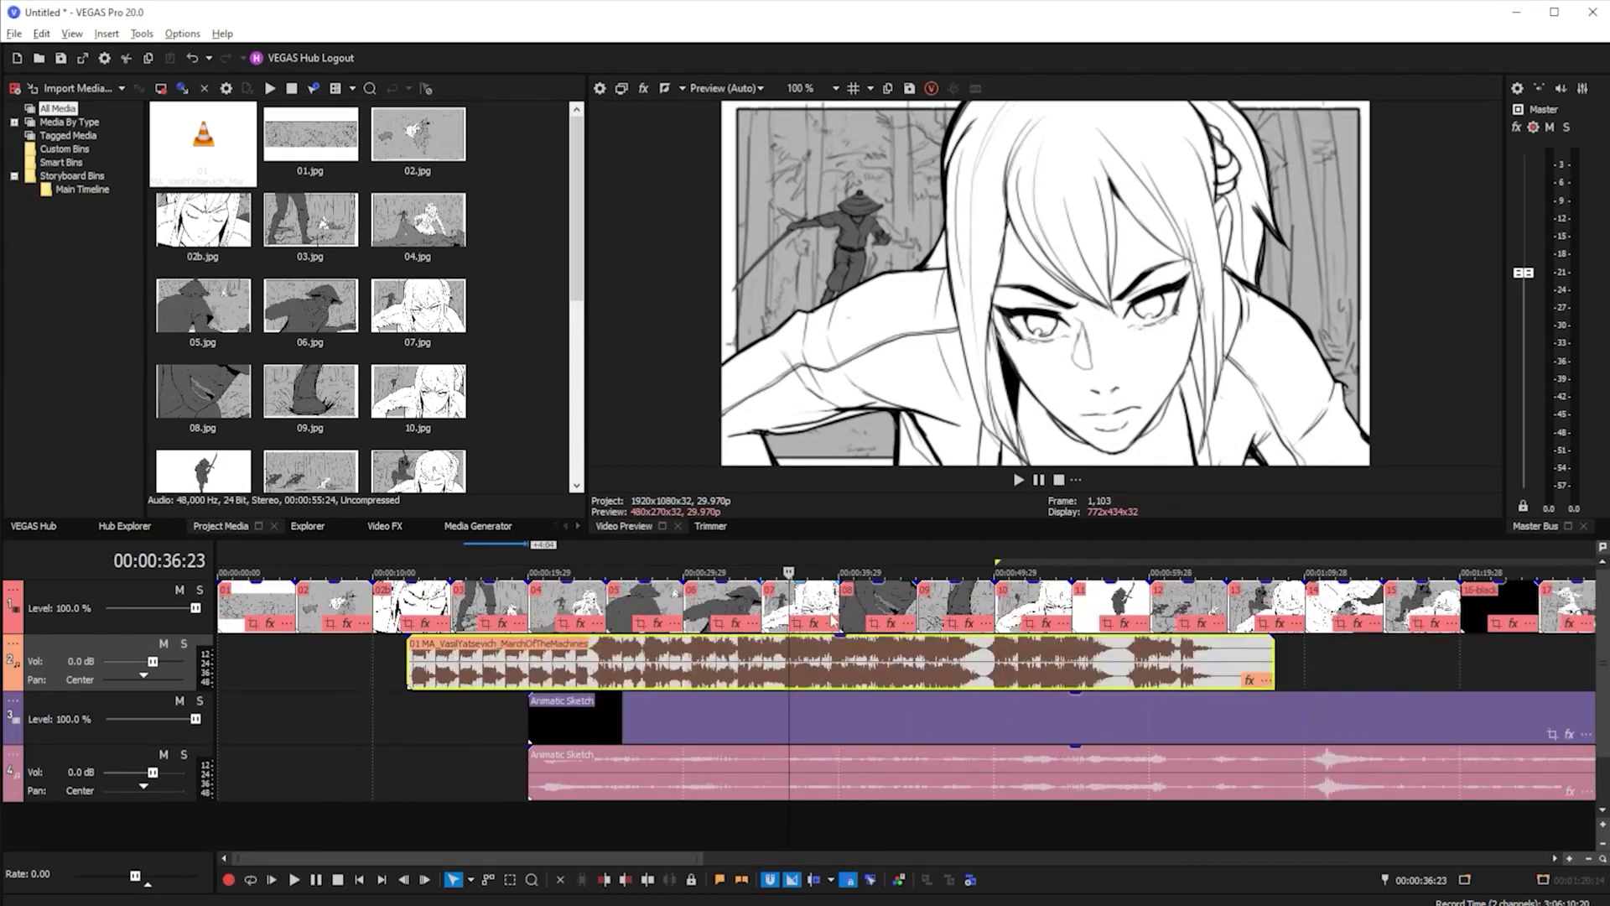
{"action": "scroll", "coordinate": [837, 629], "scroll_direction": "up", "scroll_amount": 2}
{"action": "scroll", "coordinate": [839, 629], "scroll_direction": "up", "scroll_amount": 2}
{"action": "left_click", "coordinate": [921, 617]}
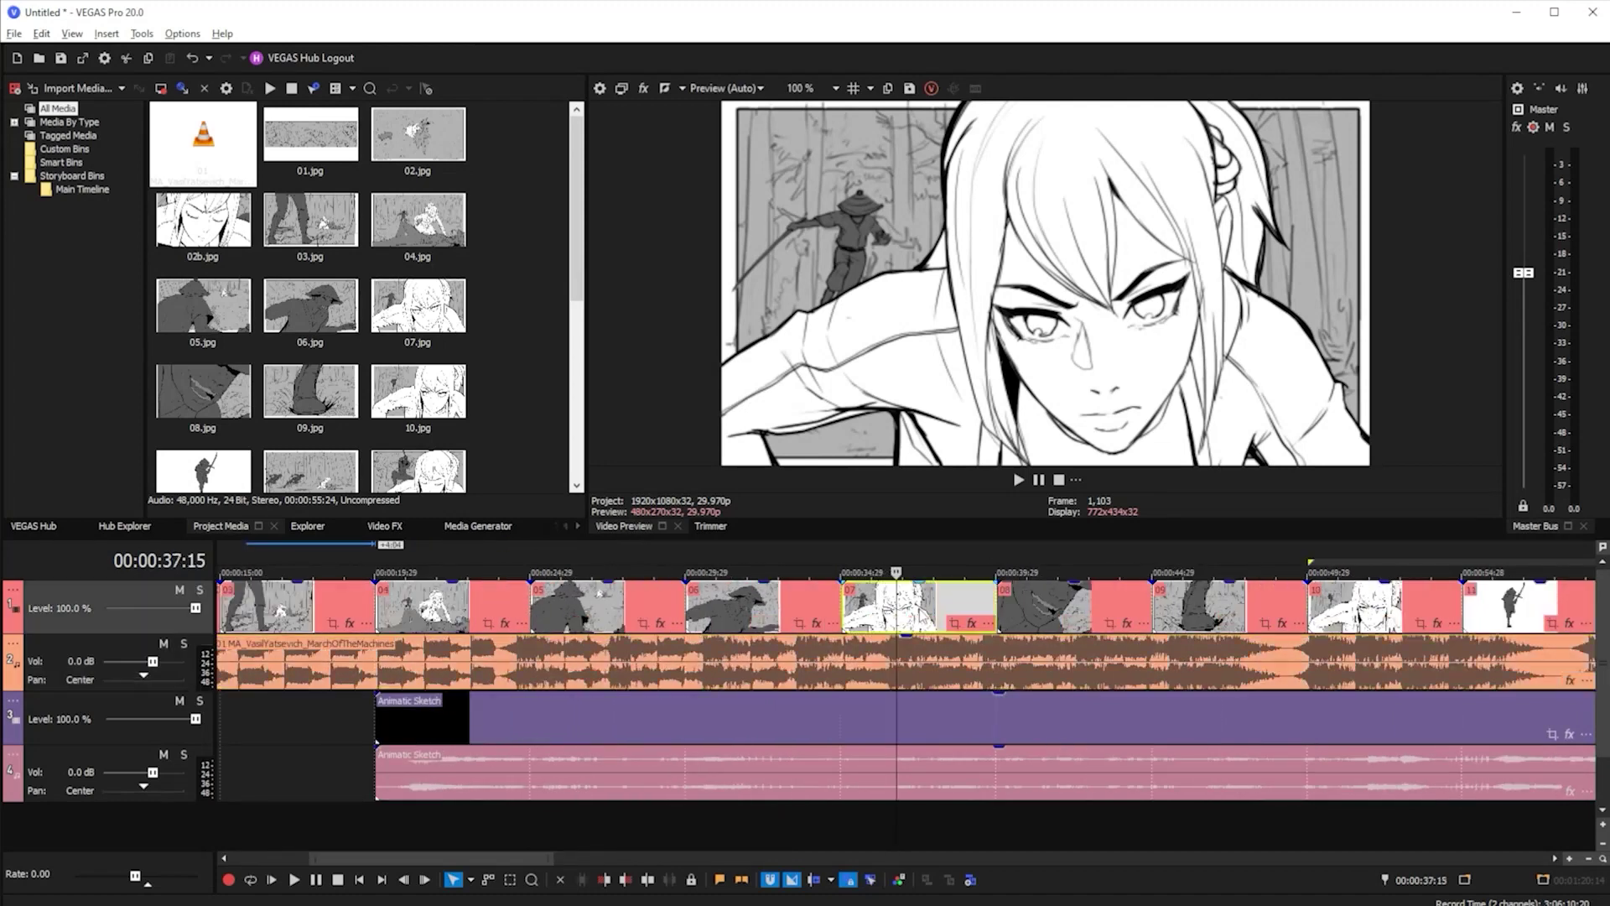
{"action": "left_click", "coordinate": [843, 599]}
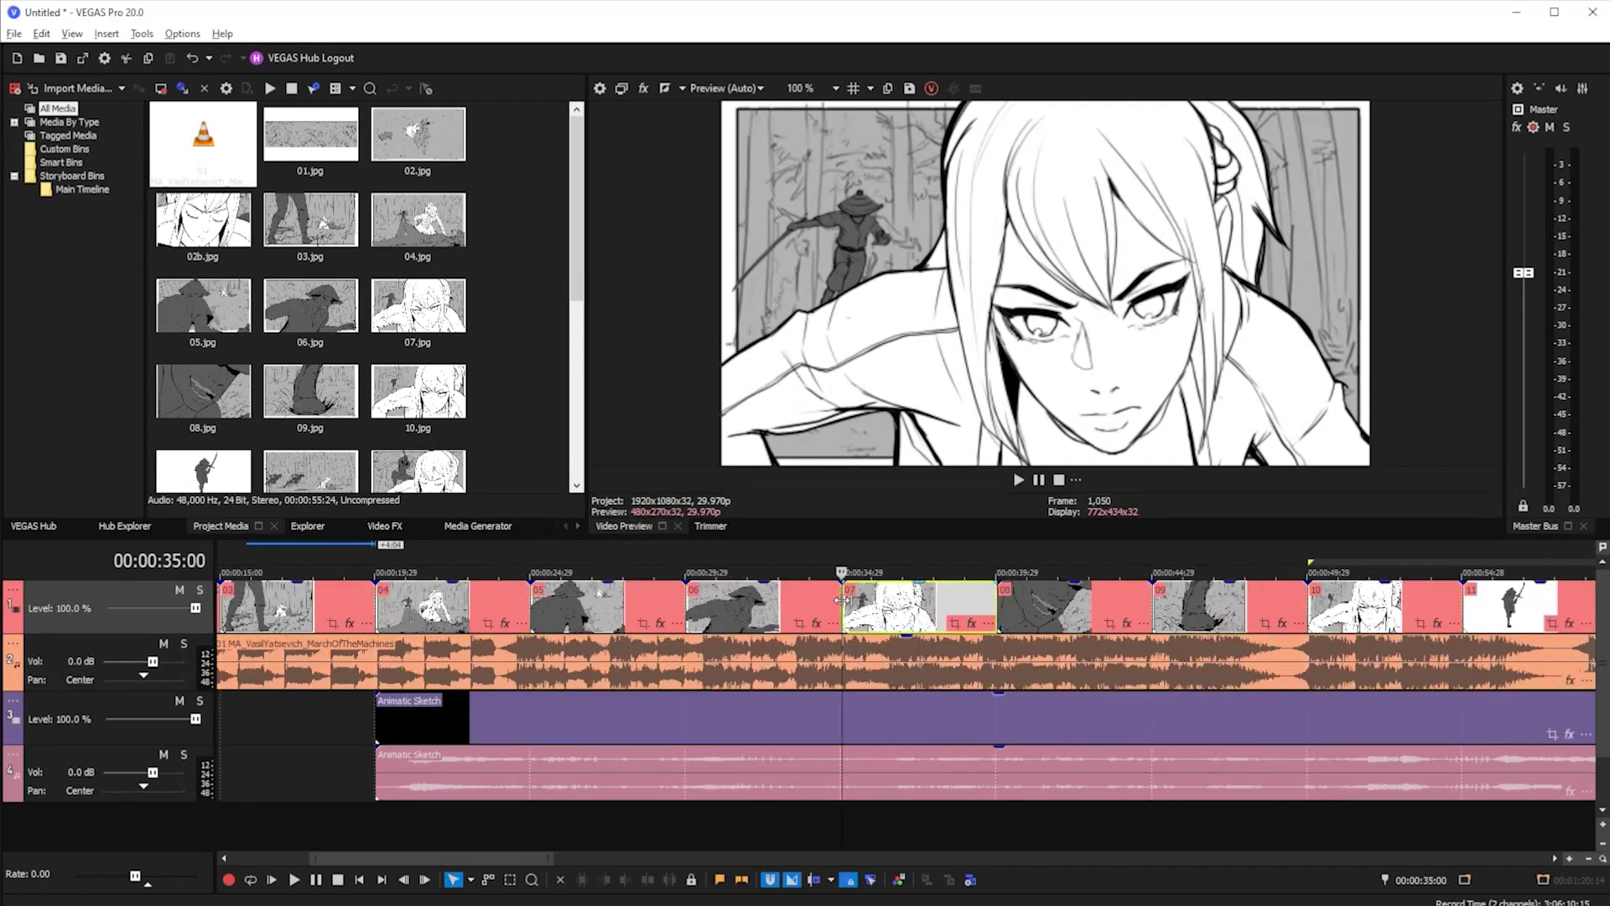
{"action": "left_click_drag", "start_coordinate": [843, 599], "coordinate": [1217, 616]}
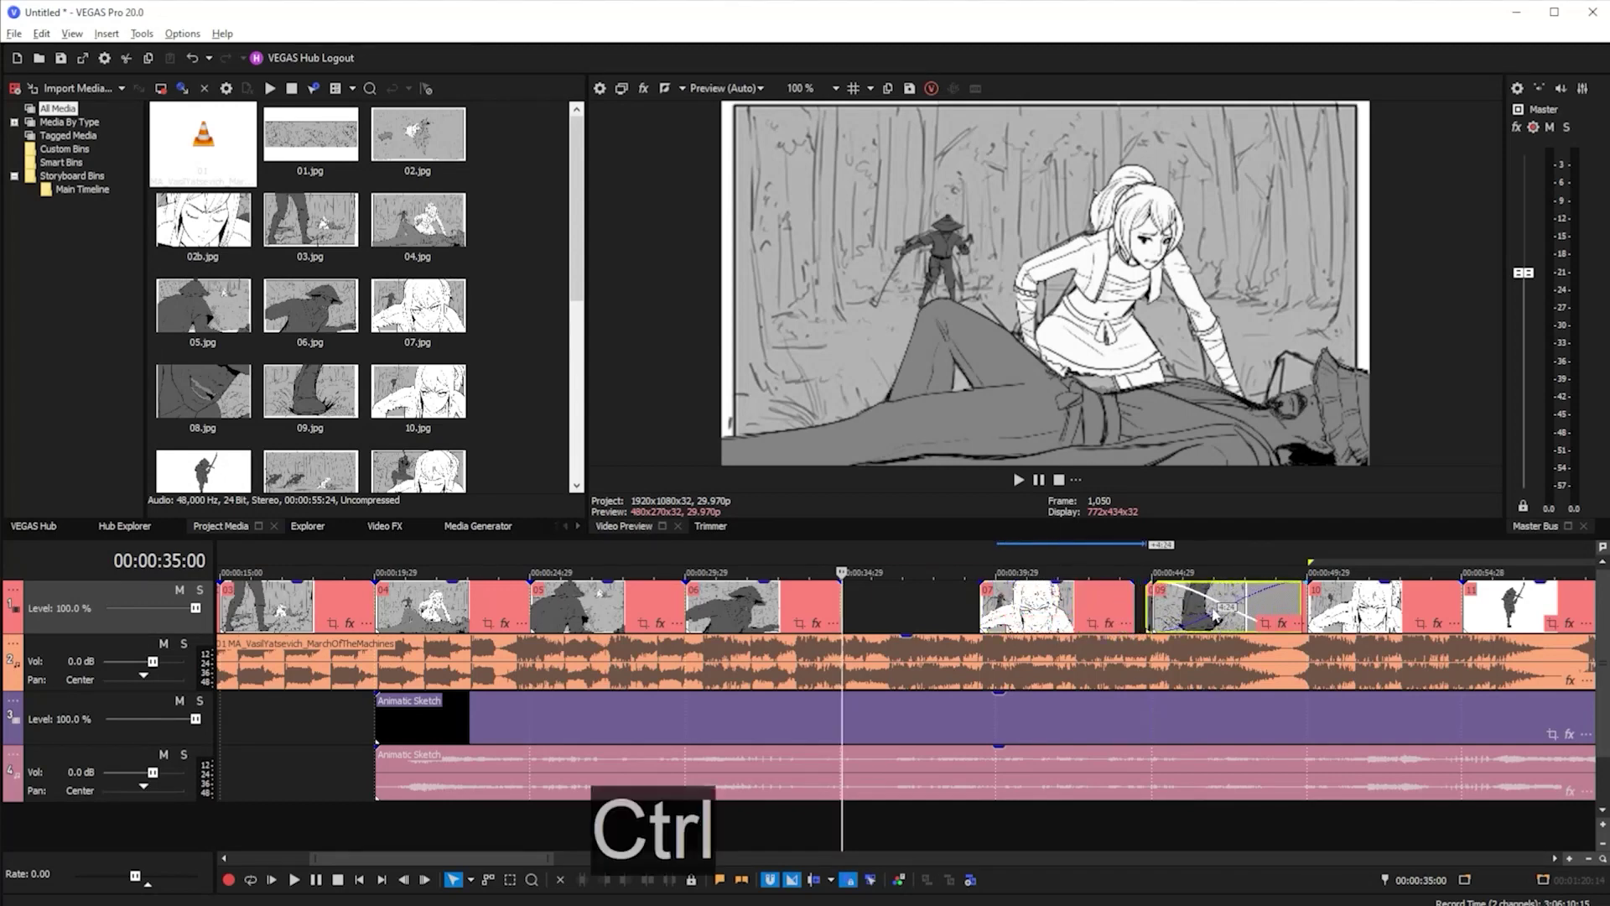
{"action": "key", "text": "ctrl+z"}
{"action": "key", "text": "ctrl+z"}
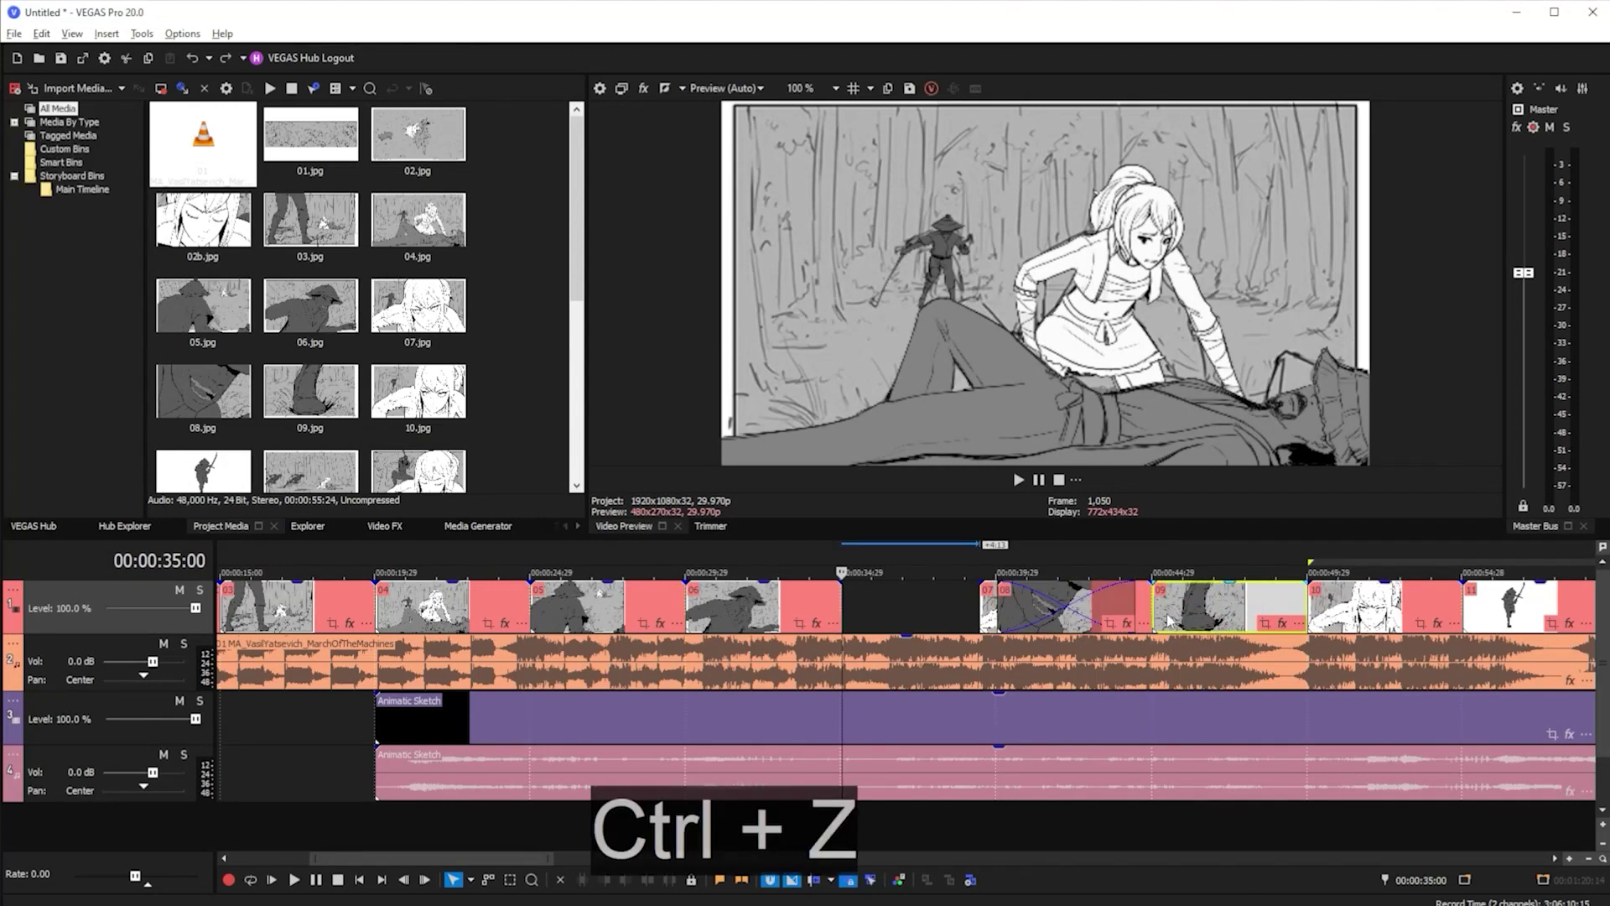
{"action": "key", "text": "ctrl+z"}
Select storyboard event 09, the music event and the sketch video with its audio together across the tracks
{"action": "scroll", "coordinate": [1018, 626], "scroll_direction": "down", "scroll_amount": 1}
{"action": "scroll", "coordinate": [1007, 616], "scroll_direction": "down", "scroll_amount": 4}
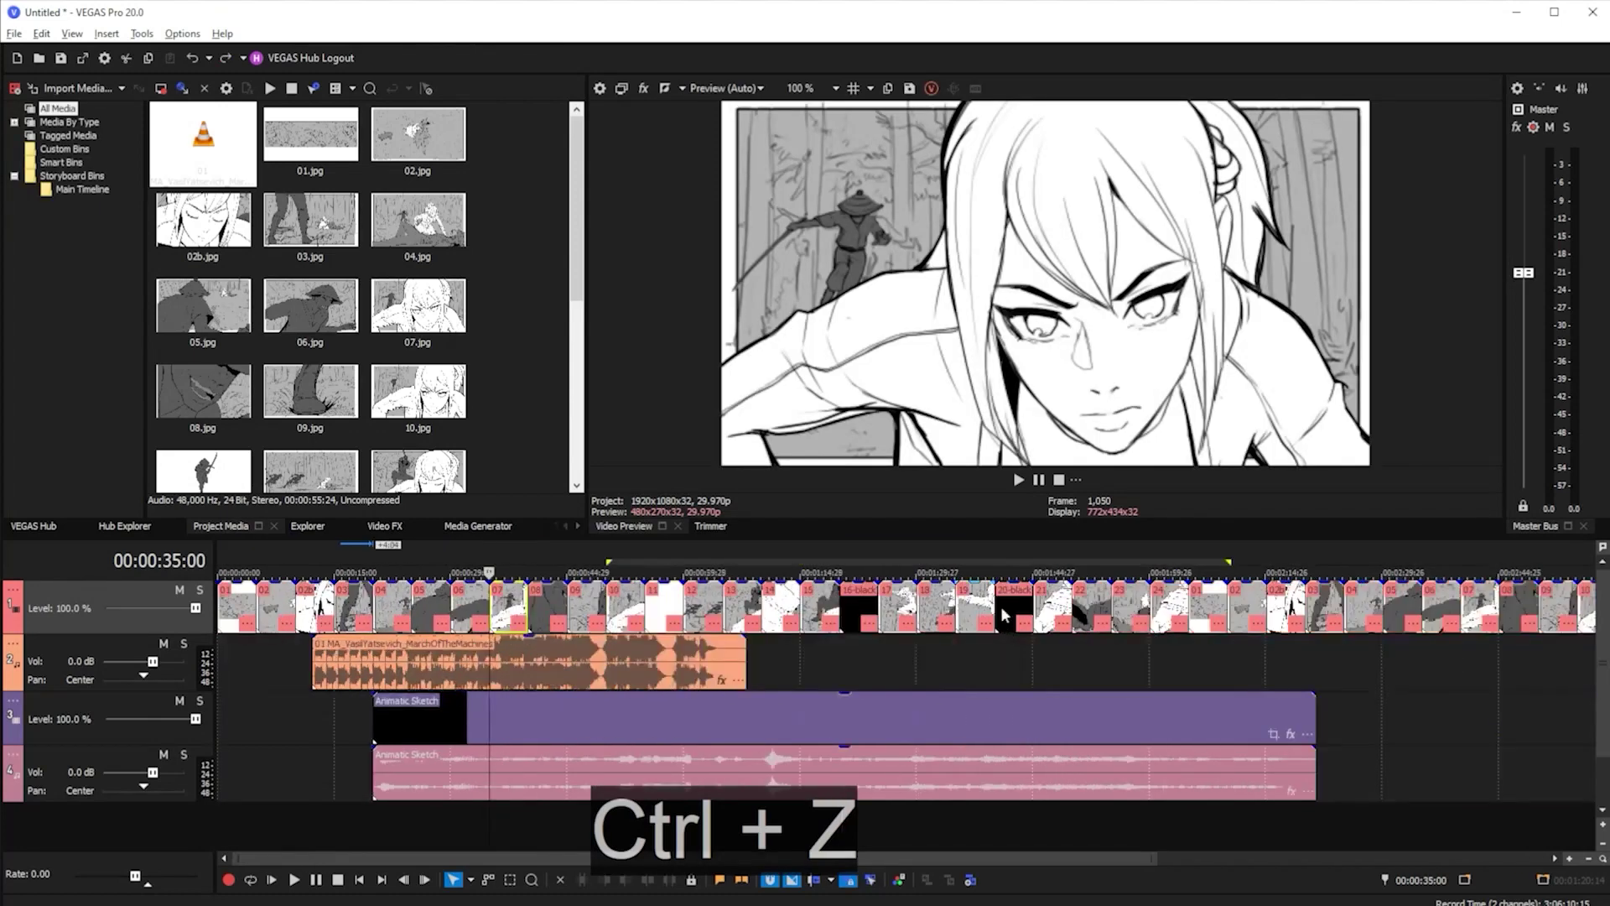
{"action": "scroll", "coordinate": [788, 656], "scroll_direction": "down", "scroll_amount": 2}
{"action": "left_click", "coordinate": [481, 641]}
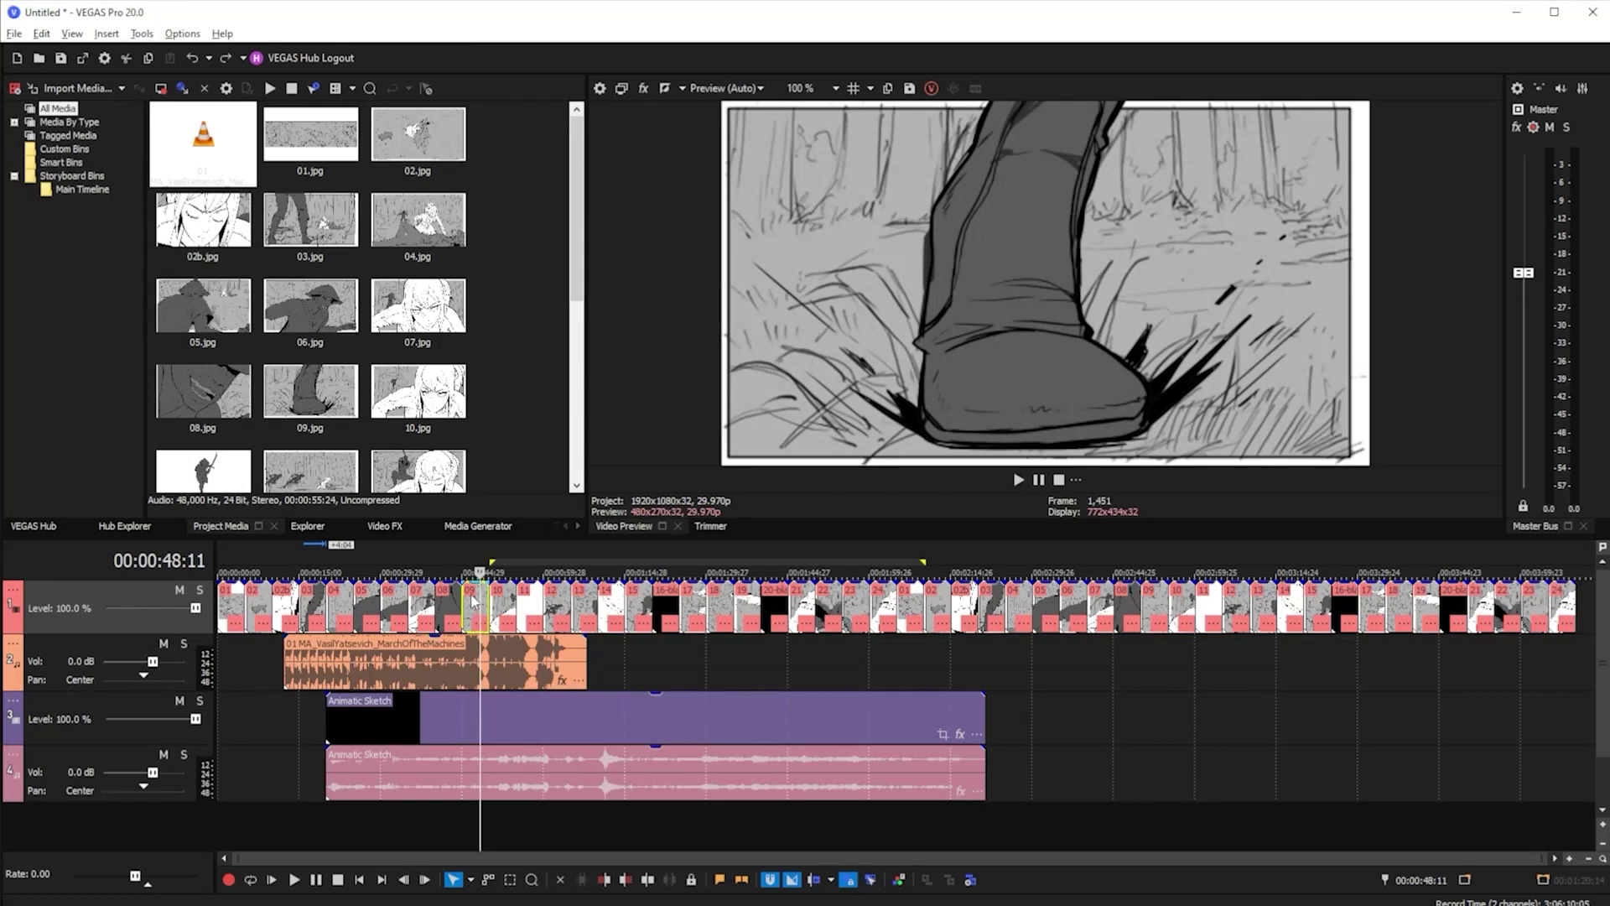
{"action": "key", "text": "ctrl"}
{"action": "left_click", "coordinate": [526, 666], "text": "ctrl"}
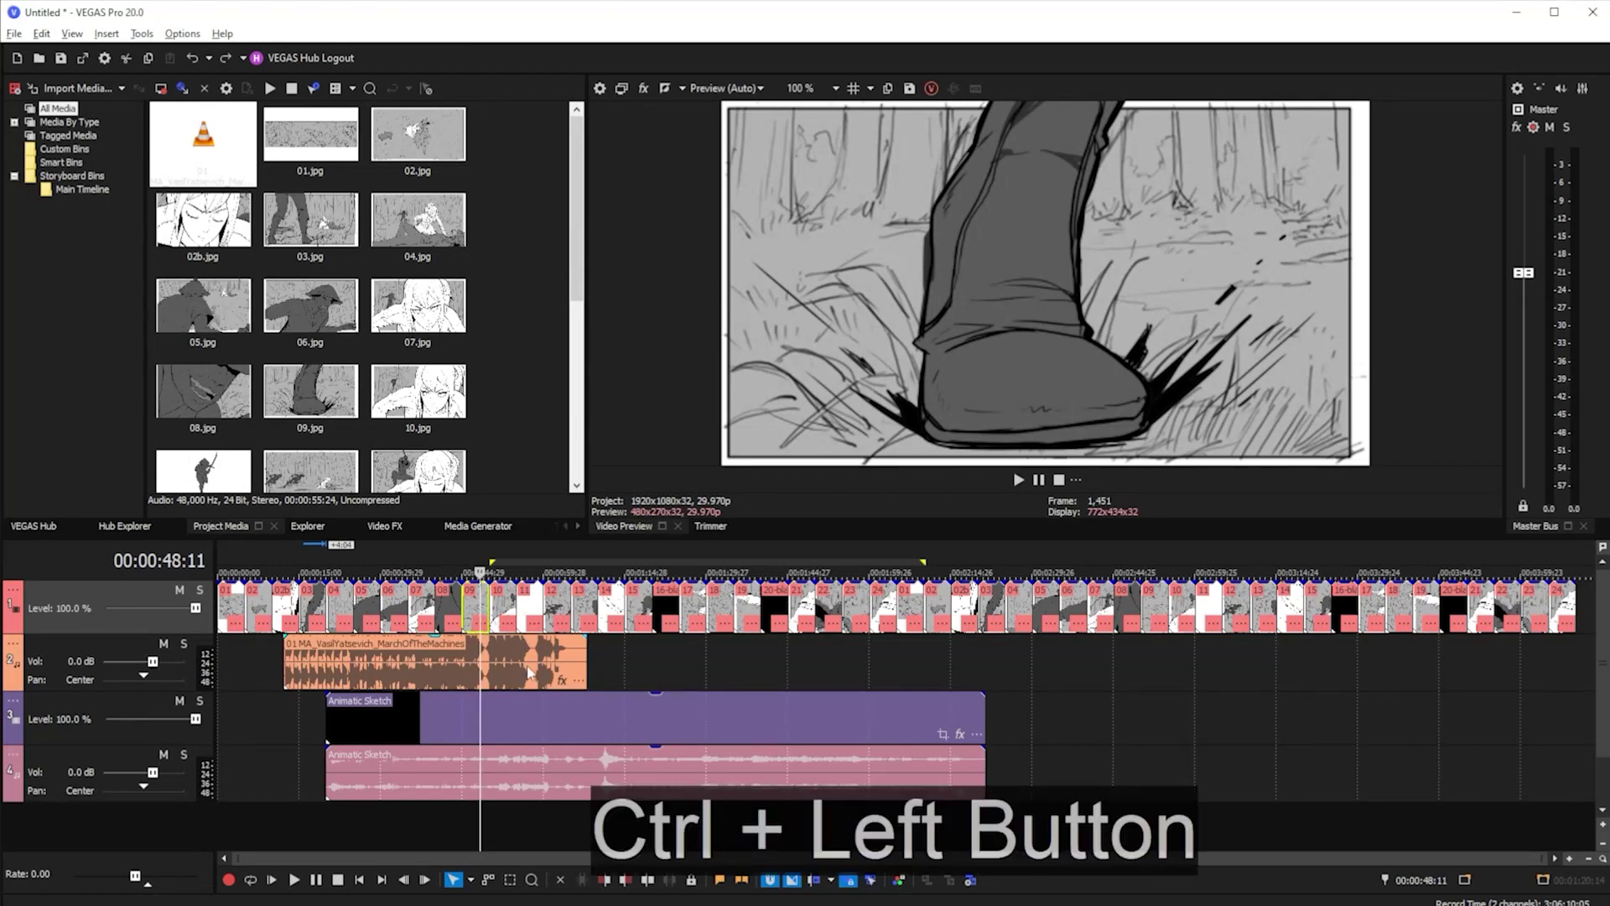
{"action": "left_click", "coordinate": [557, 716], "text": "ctrl"}
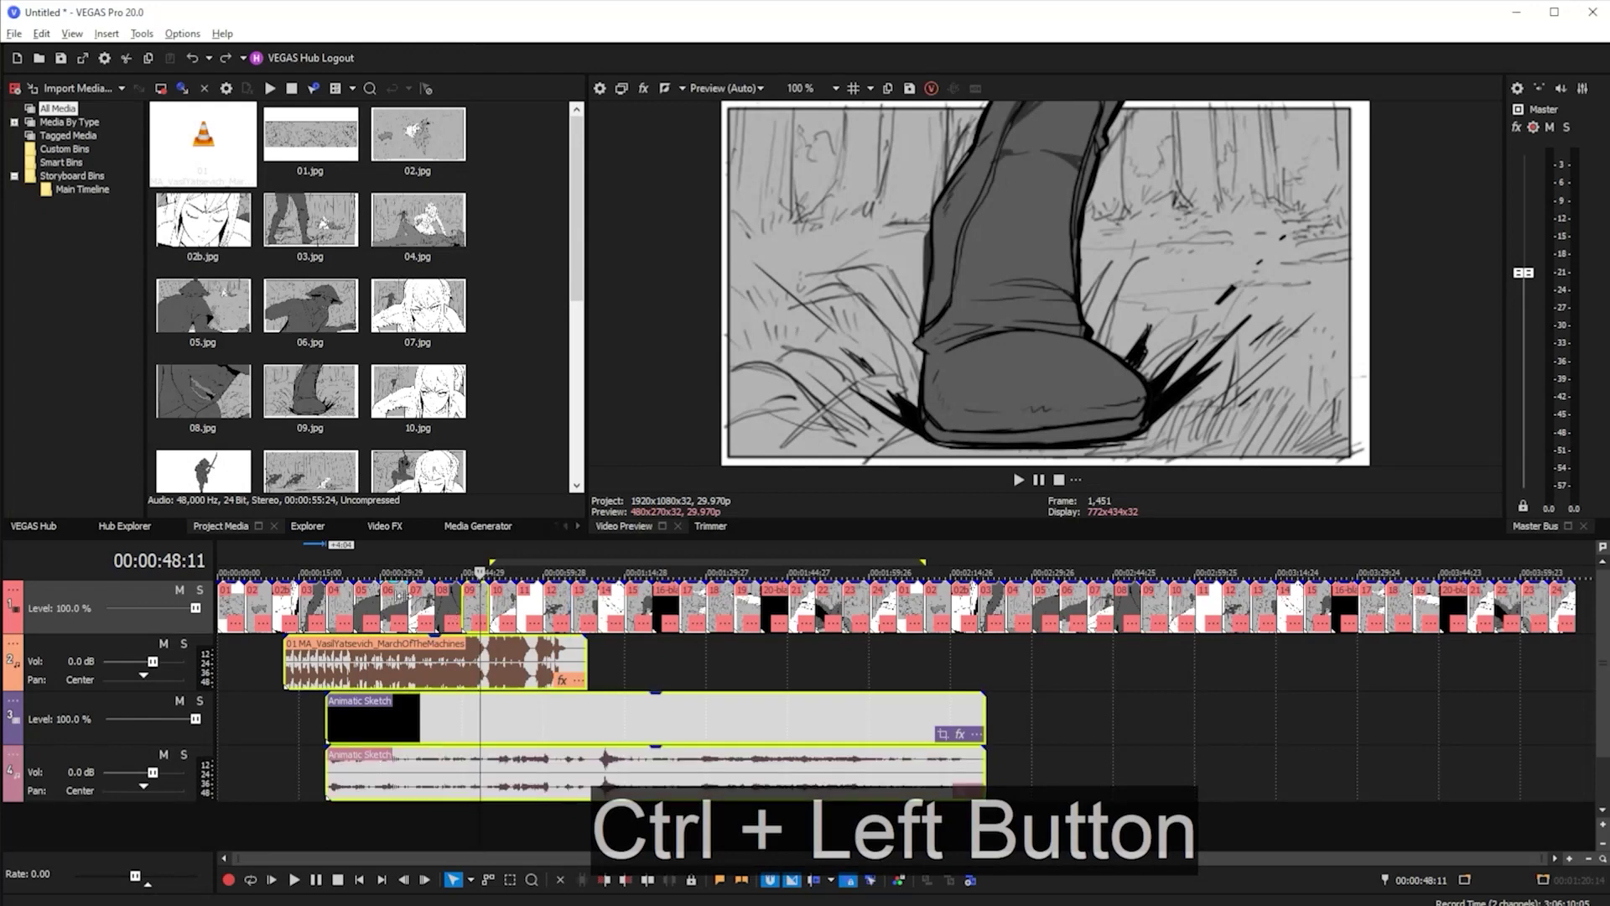
Select the whole range of events across all tracks from storyboard event 06 to the sketch audio
{"action": "left_click", "coordinate": [391, 608]}
{"action": "key", "text": "shift"}
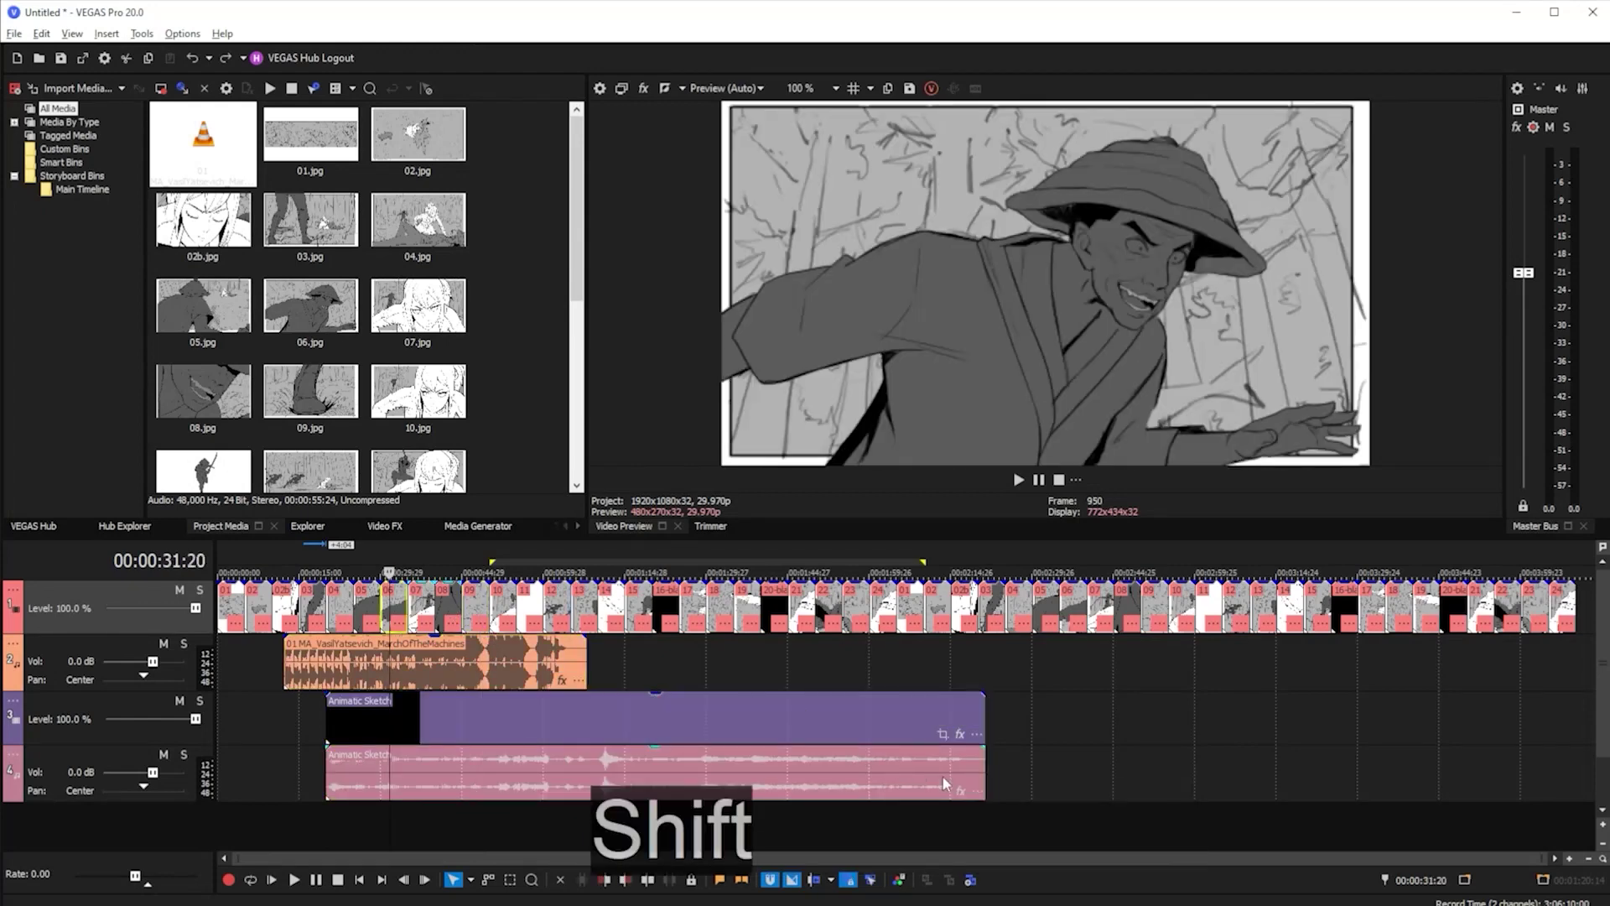
{"action": "left_click", "coordinate": [943, 777], "text": "shift"}
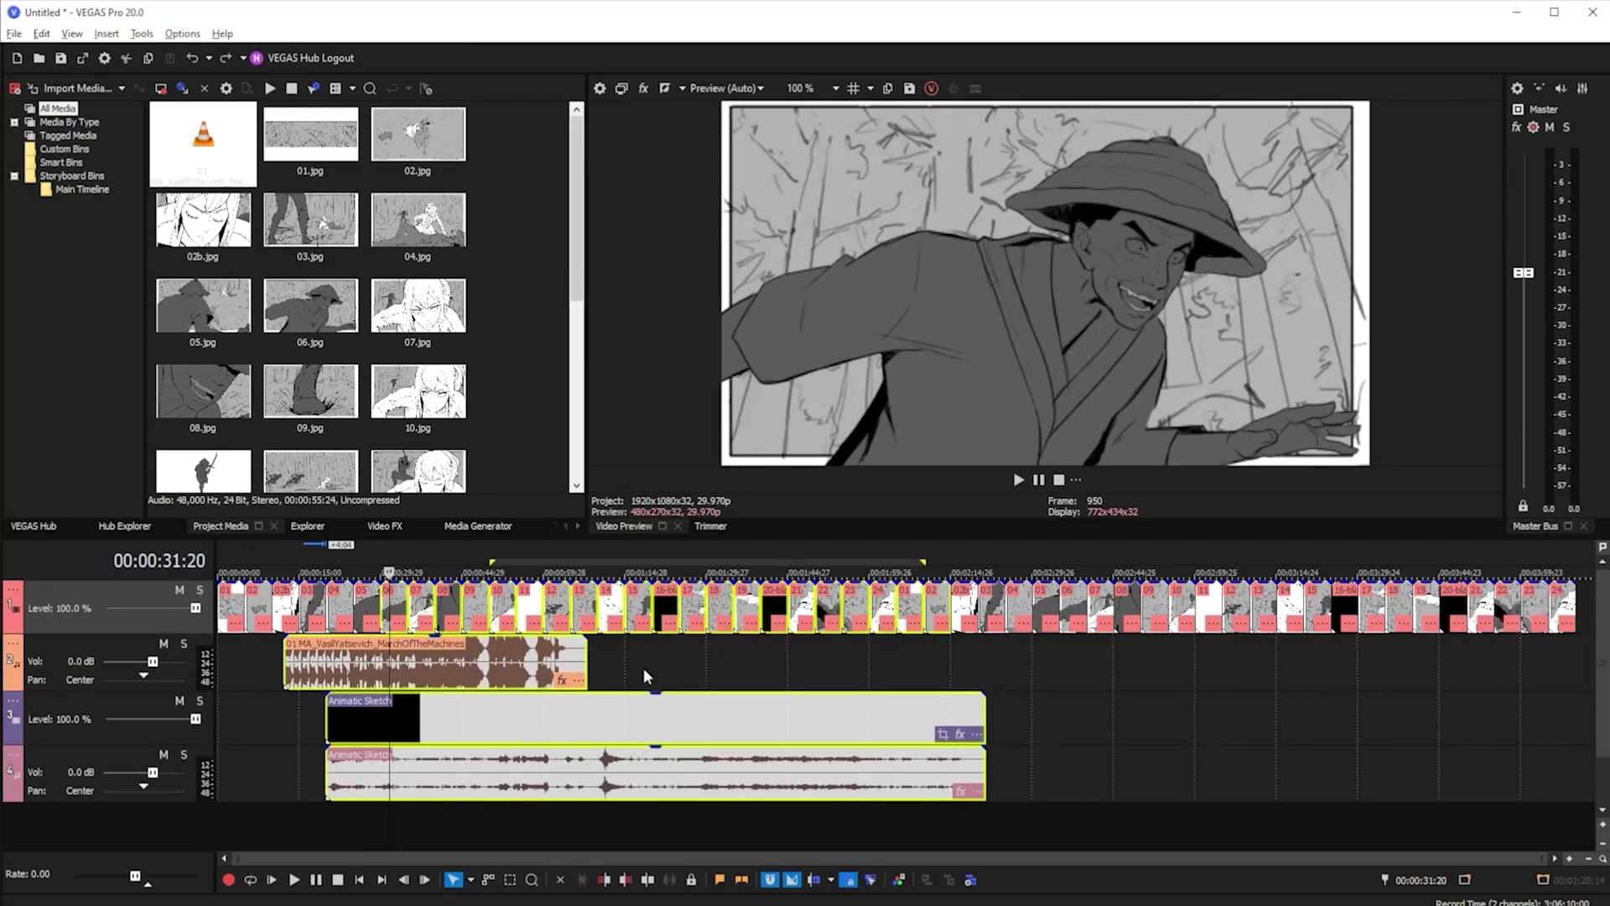
{"action": "key", "text": "ctrl"}
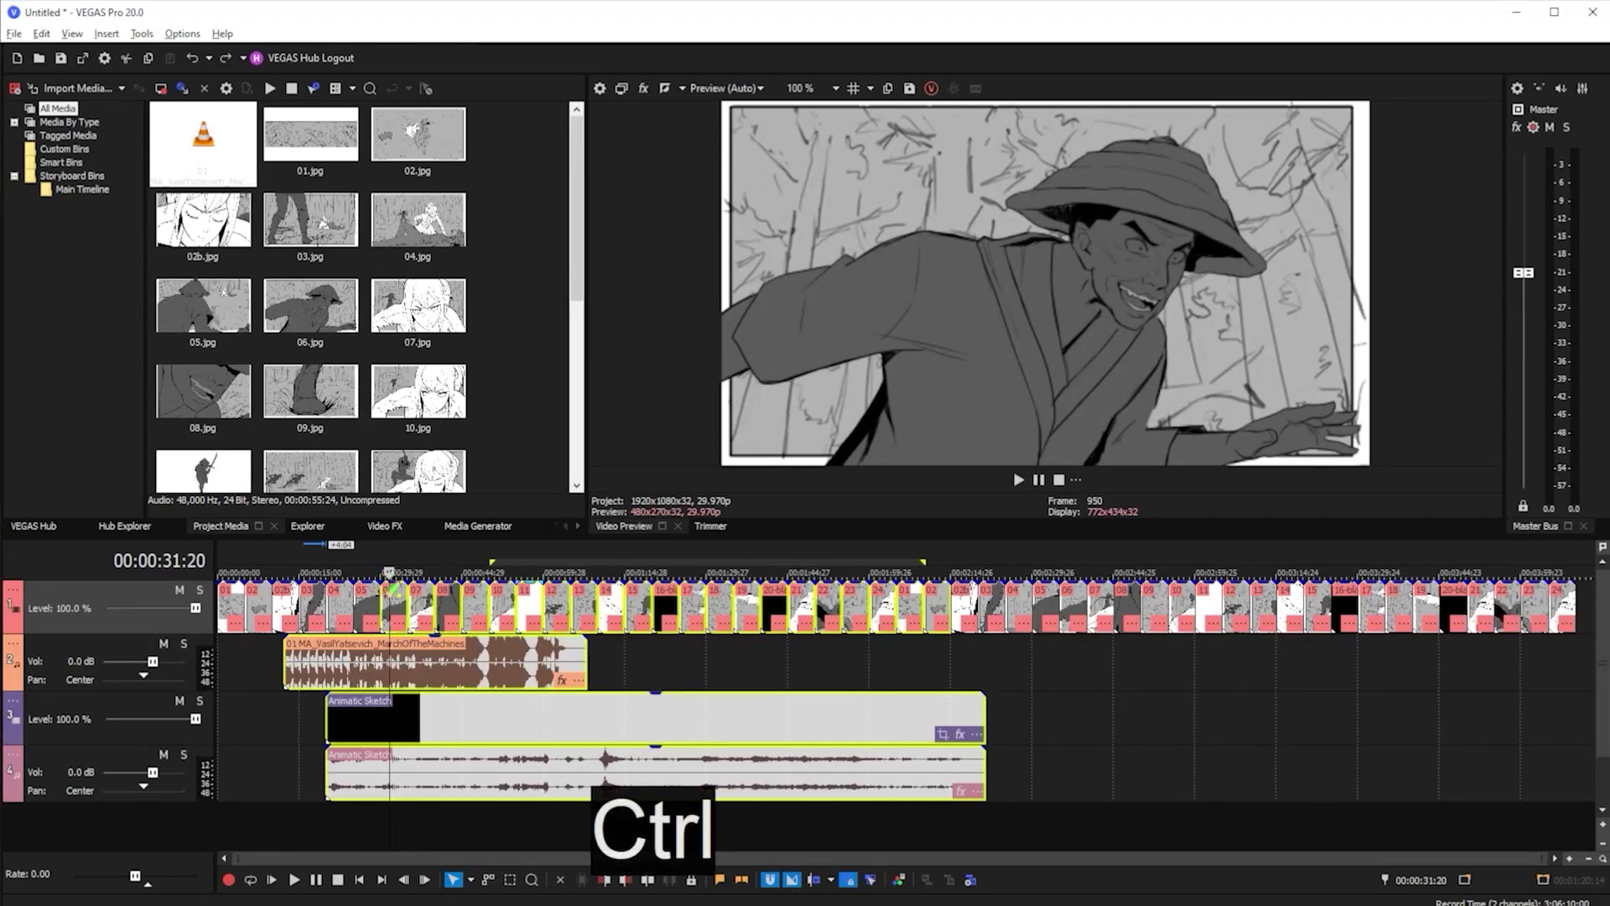
{"action": "mouse_move", "coordinate": [389, 598]}
{"action": "left_mouse_down"}
{"action": "mouse_move", "coordinate": [838, 619]}
{"action": "mouse_move", "coordinate": [995, 611]}
{"action": "mouse_move", "coordinate": [820, 583]}
{"action": "mouse_move", "coordinate": [378, 595]}
{"action": "mouse_move", "coordinate": [397, 557]}
{"action": "mouse_move", "coordinate": [397, 737]}
{"action": "left_mouse_up"}
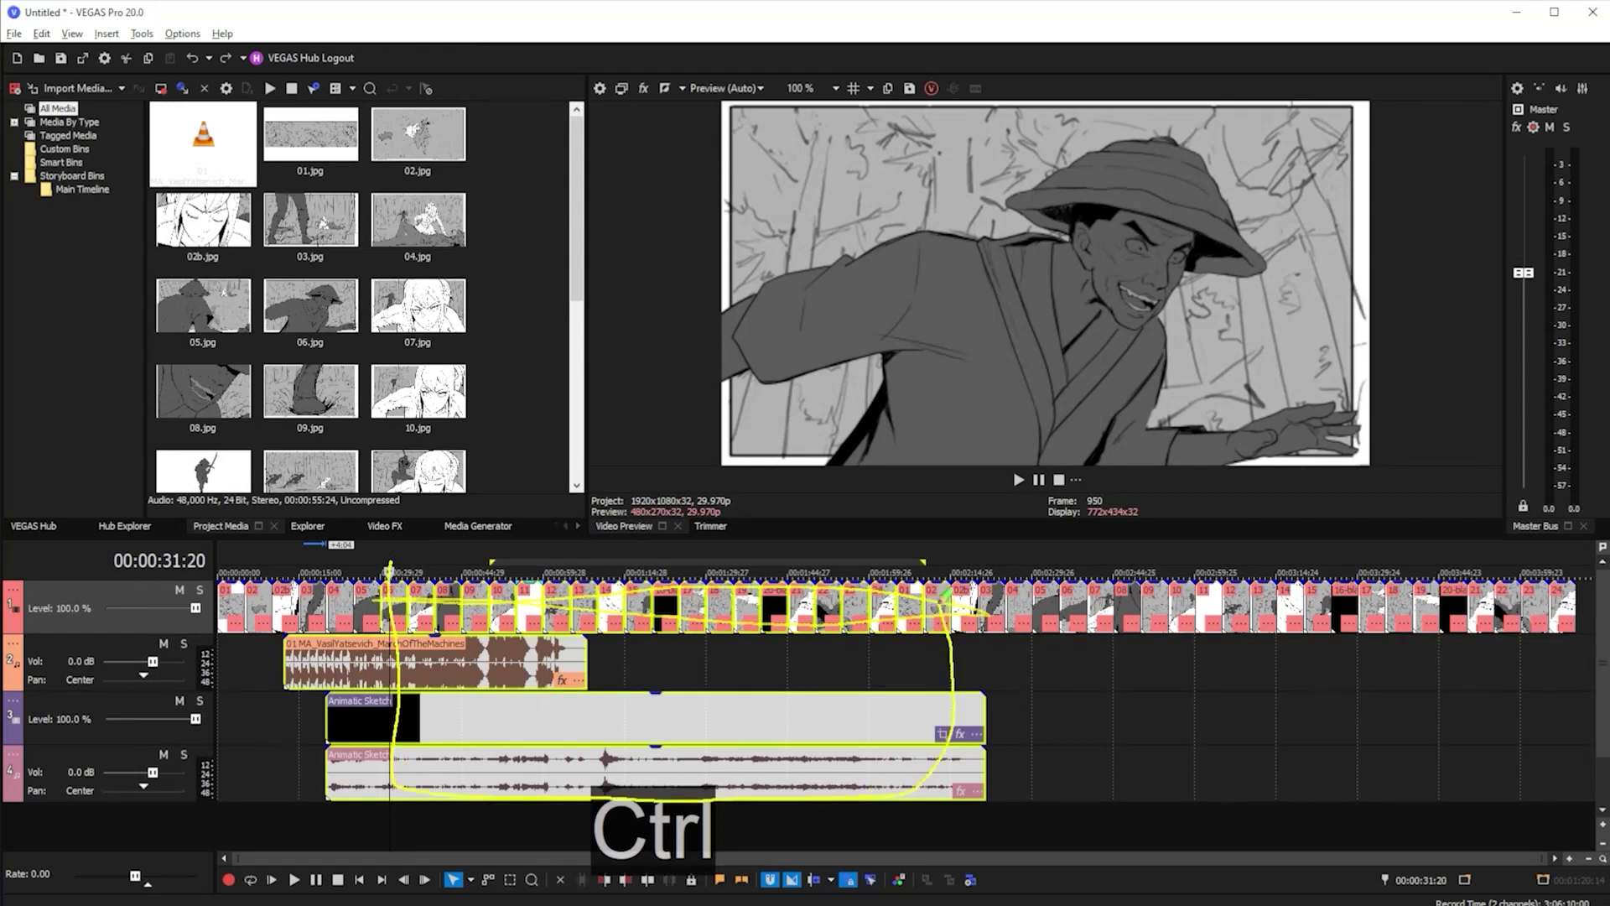
{"action": "mouse_move", "coordinate": [944, 593]}
{"action": "left_mouse_down"}
{"action": "mouse_move", "coordinate": [758, 576]}
{"action": "mouse_move", "coordinate": [441, 577]}
{"action": "left_mouse_up"}
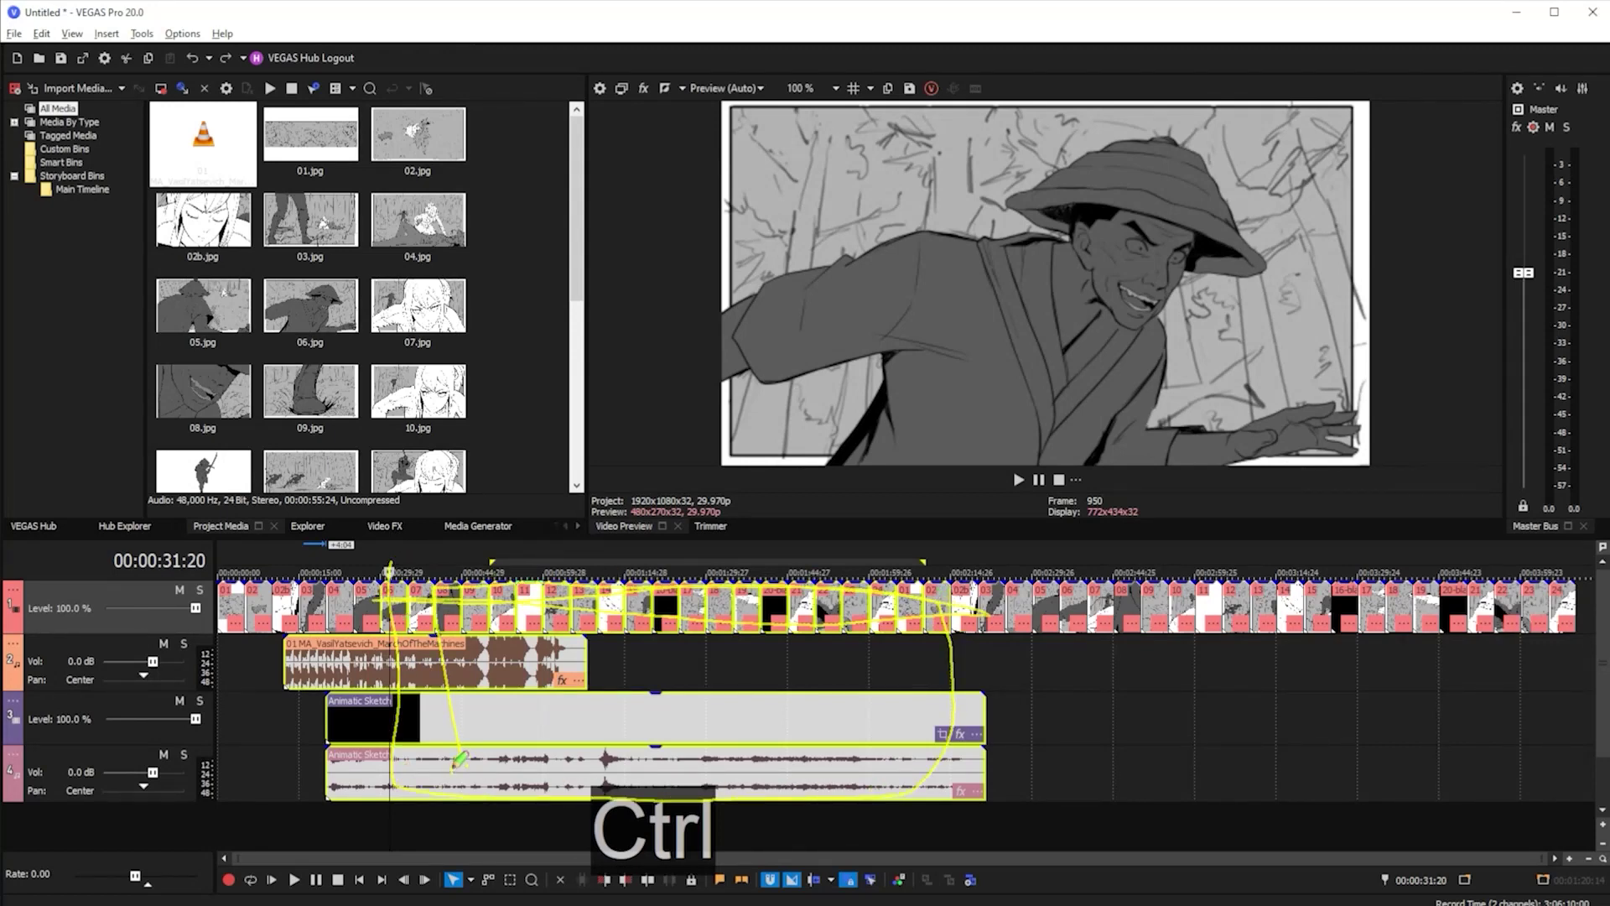
{"action": "key", "text": "ctrl"}
Move storyboard event 06 about 1 minute 29 seconds later on its track, and ripple the following storyboard events along with it
{"action": "left_click", "coordinate": [681, 656]}
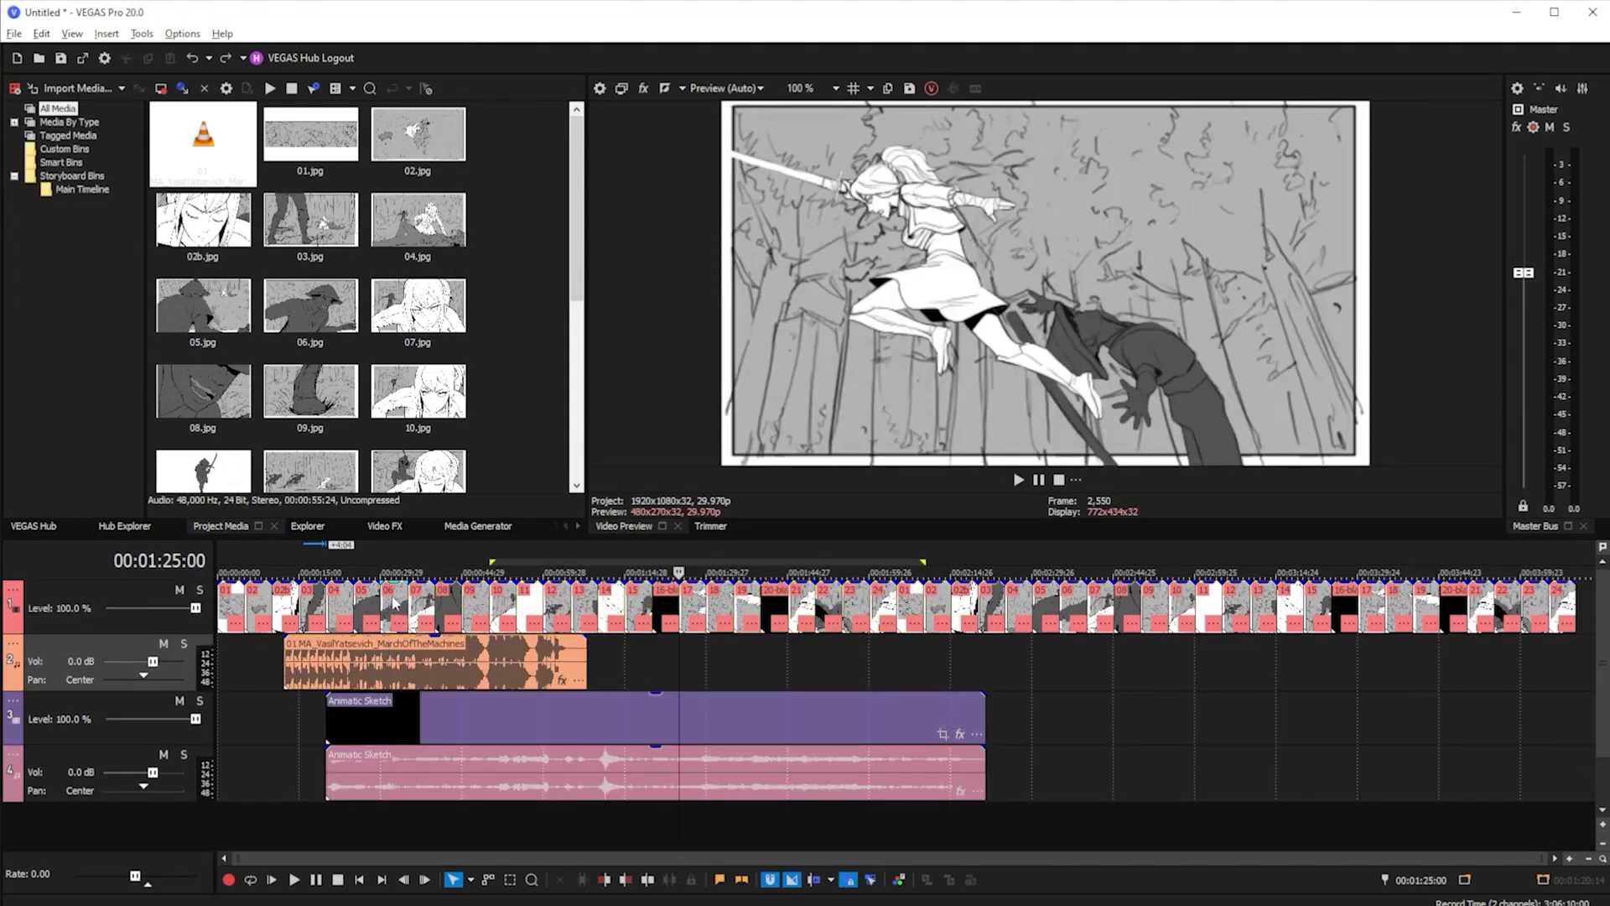
{"action": "left_click", "coordinate": [392, 601]}
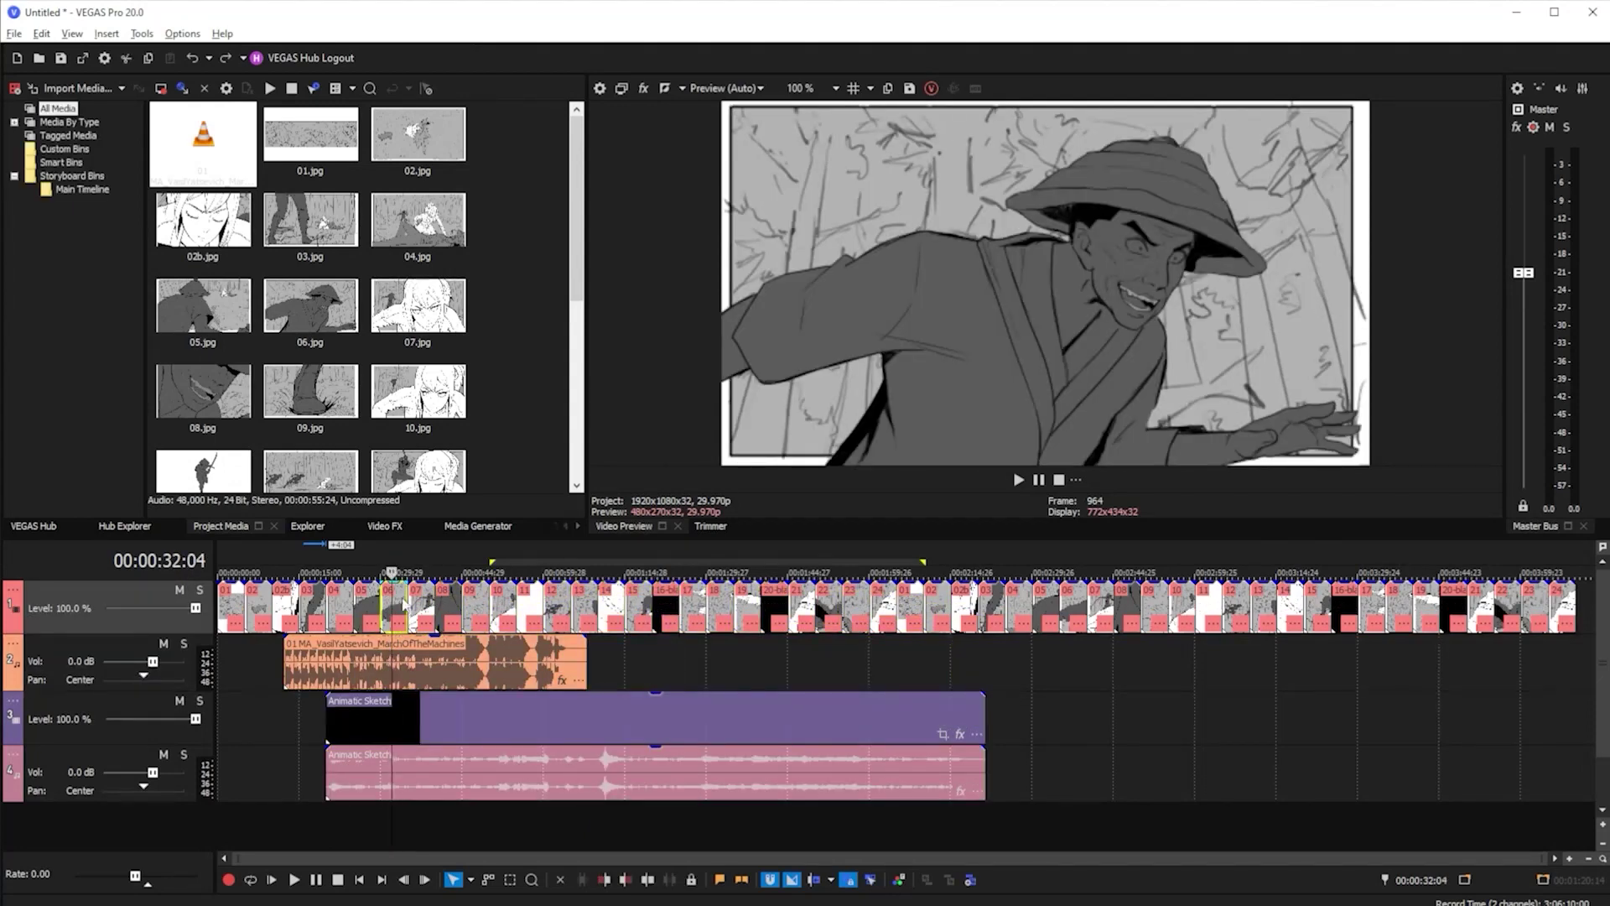
{"action": "left_click_drag", "start_coordinate": [408, 604], "coordinate": [887, 620]}
{"action": "key", "text": "f"}
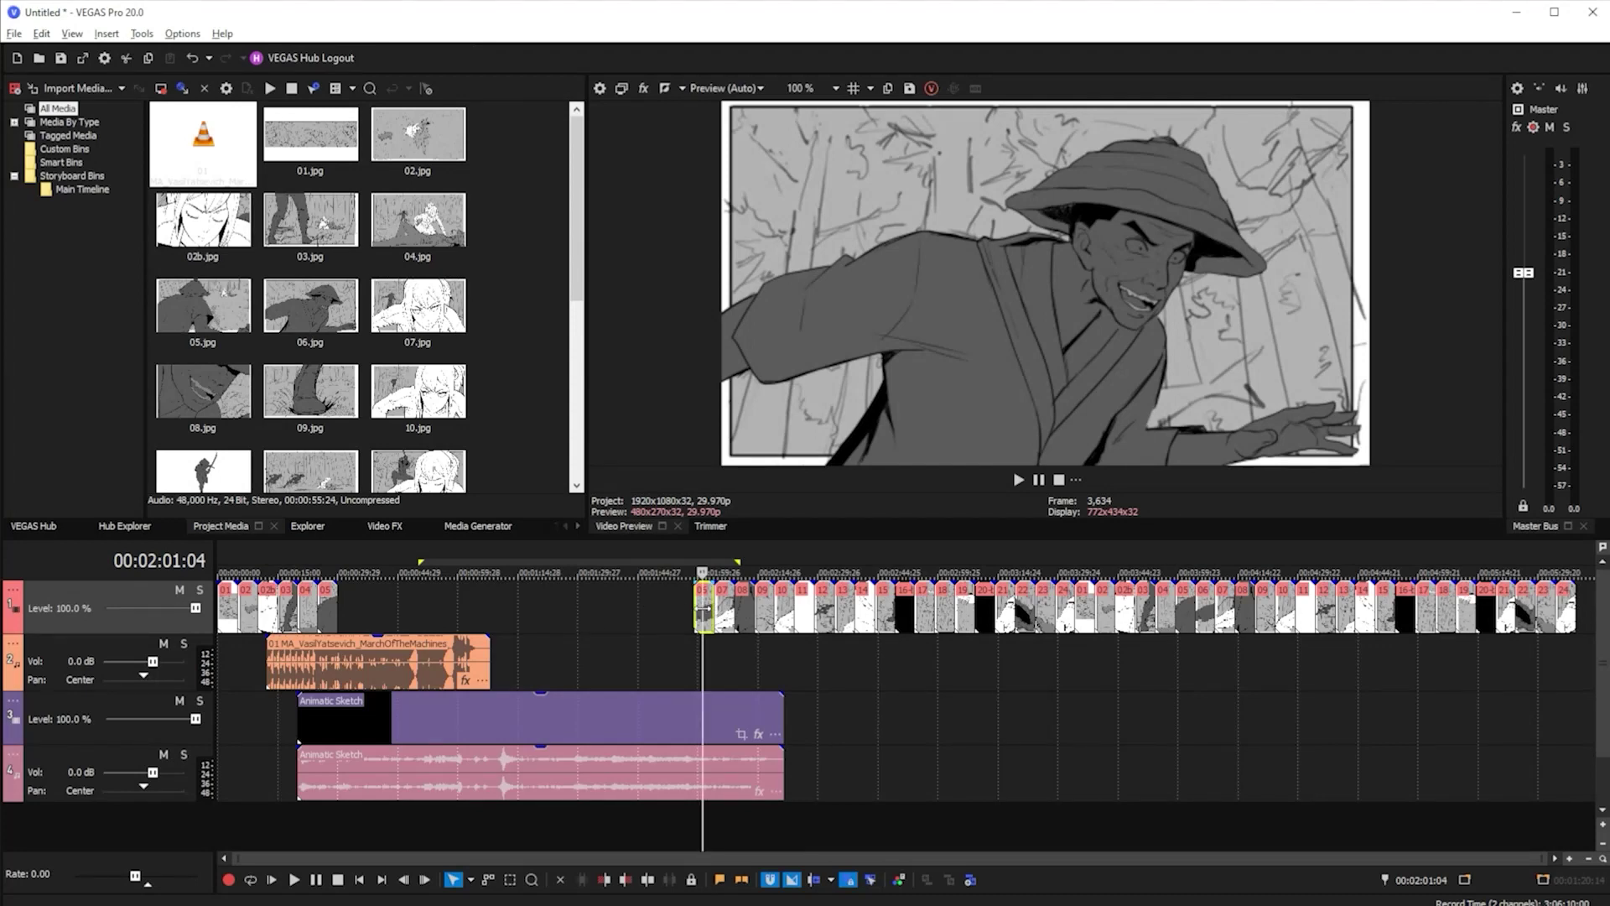
Move storyboard event 06 back to start at about 00:01:20, and close the gap by rippling the storyboard events after it
{"action": "left_click", "coordinate": [674, 606]}
{"action": "scroll", "coordinate": [790, 631], "scroll_direction": "up", "scroll_amount": 3}
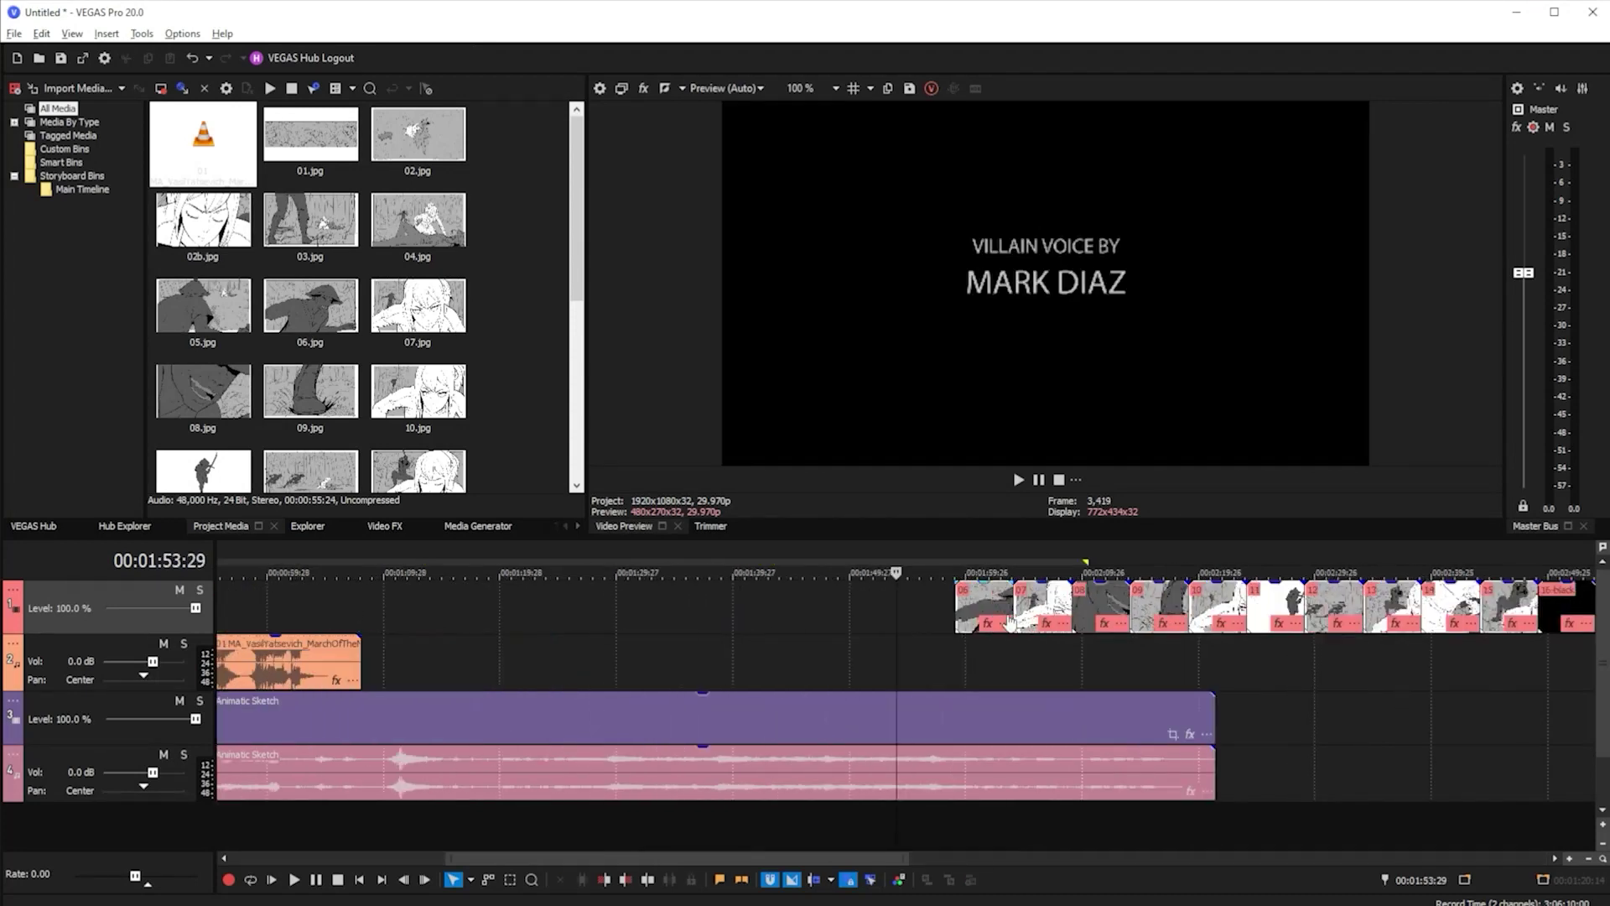
{"action": "left_click_drag", "start_coordinate": [989, 608], "coordinate": [532, 602]}
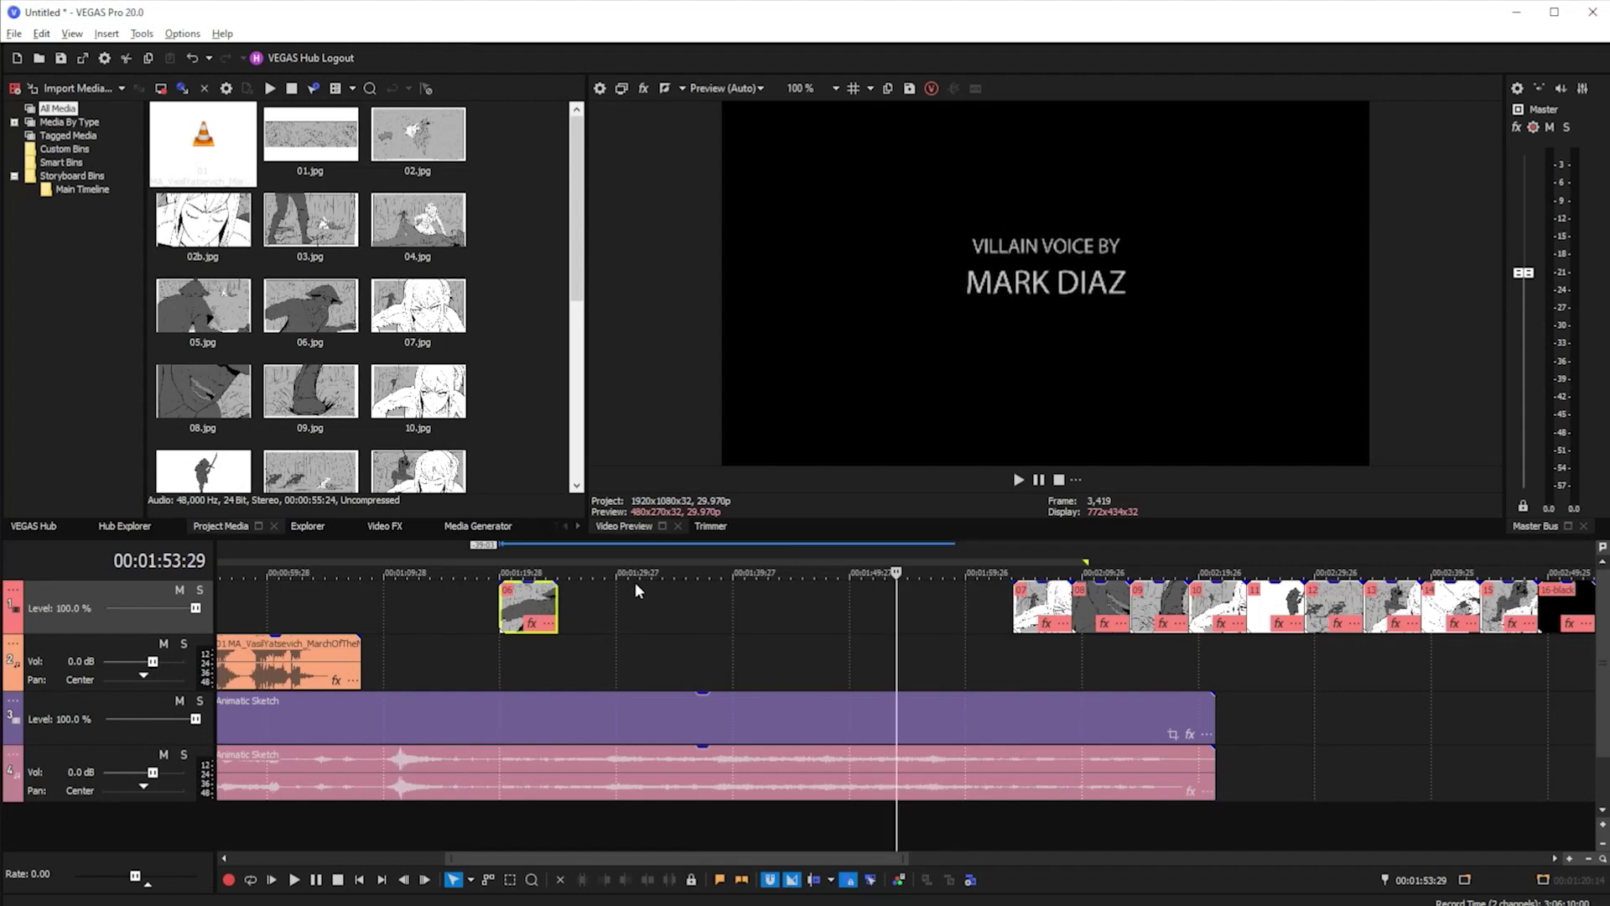
{"action": "key", "text": "f"}
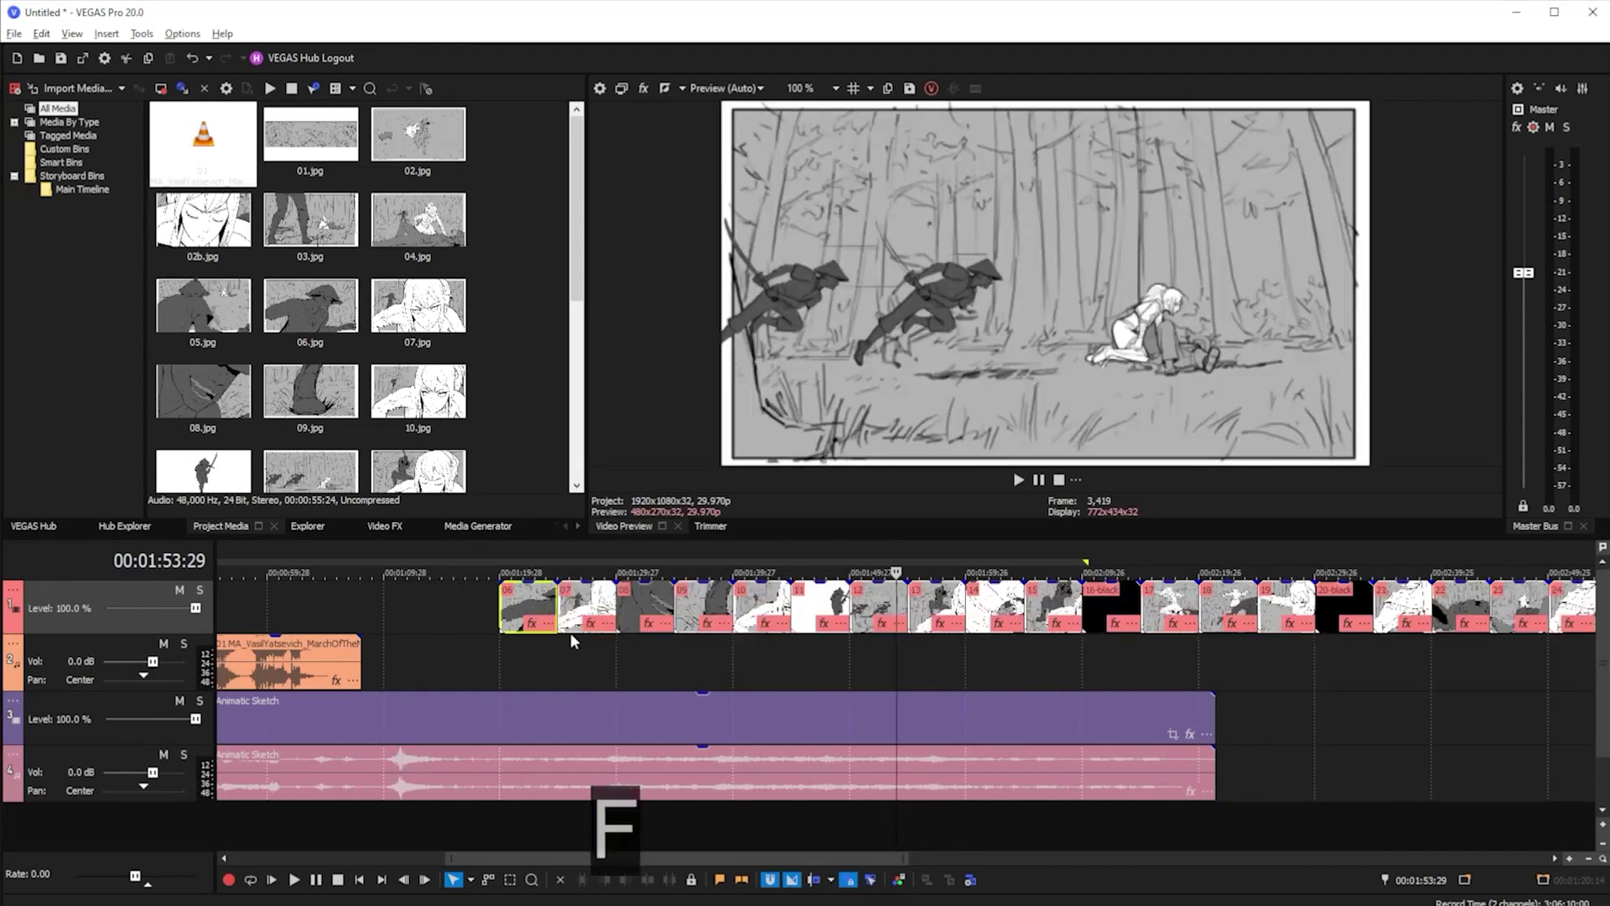
Shift storyboard event 06 about 3 seconds later, and ripple the following storyboard events by the same amount
{"action": "mouse_move", "coordinate": [535, 612]}
{"action": "left_mouse_down"}
{"action": "mouse_move", "coordinate": [648, 619]}
{"action": "mouse_move", "coordinate": [565, 616]}
{"action": "left_mouse_up"}
{"action": "key", "text": "f"}
{"action": "key", "text": "f"}
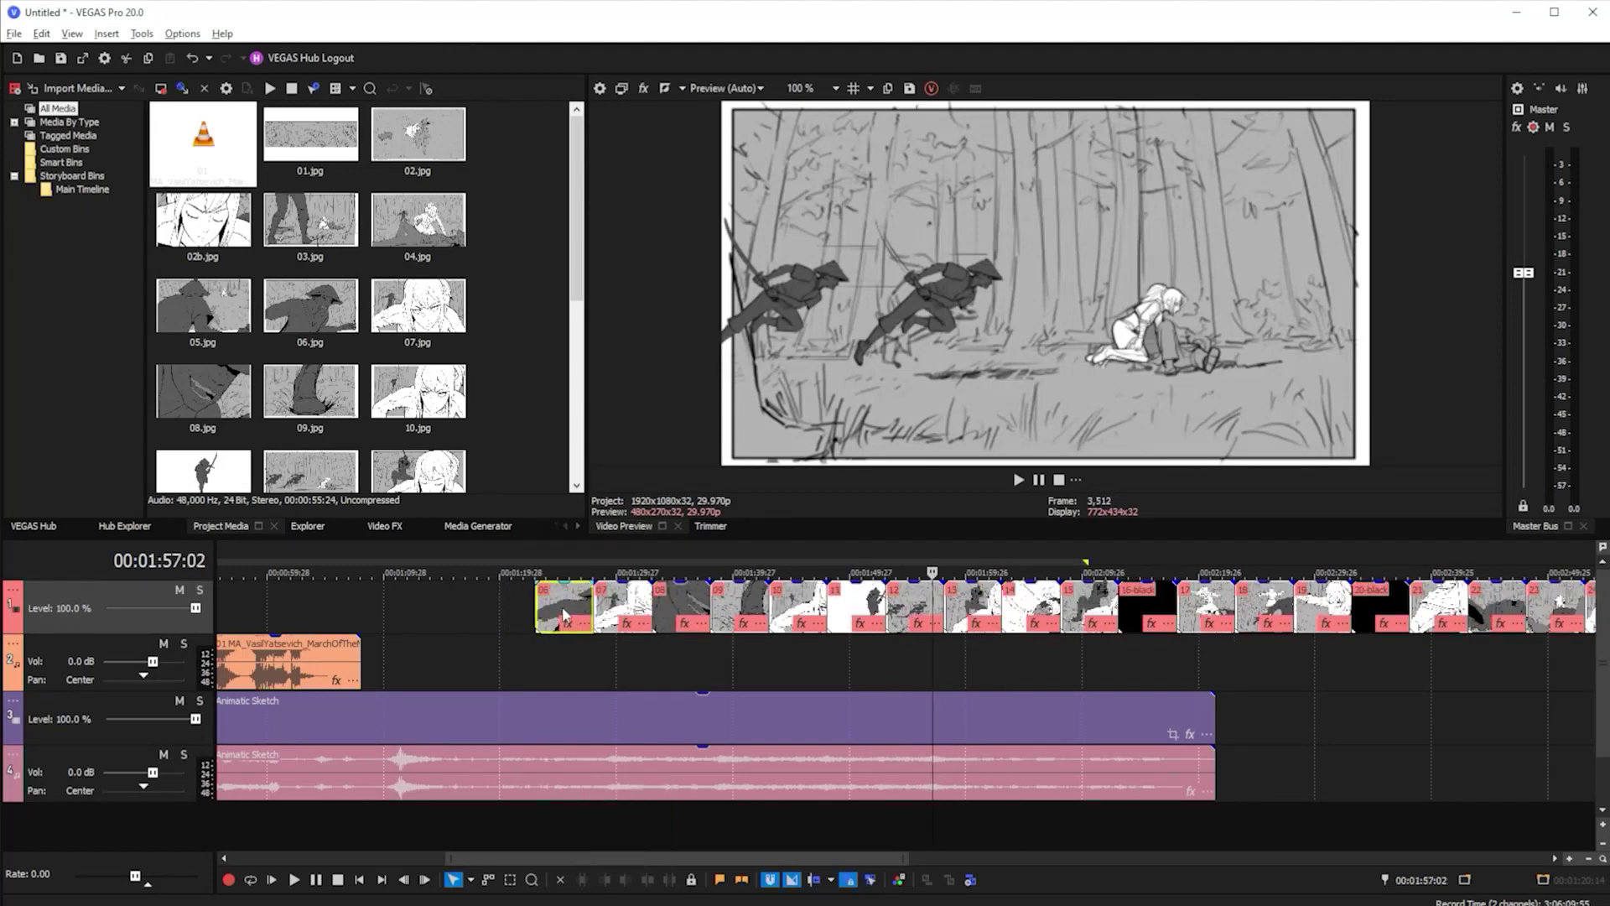
Split the sketch video and its audio at about 00:01:25 and at 00:01:35:01, 00:01:48:21 and 00:02:03:00
{"action": "left_click", "coordinate": [558, 719]}
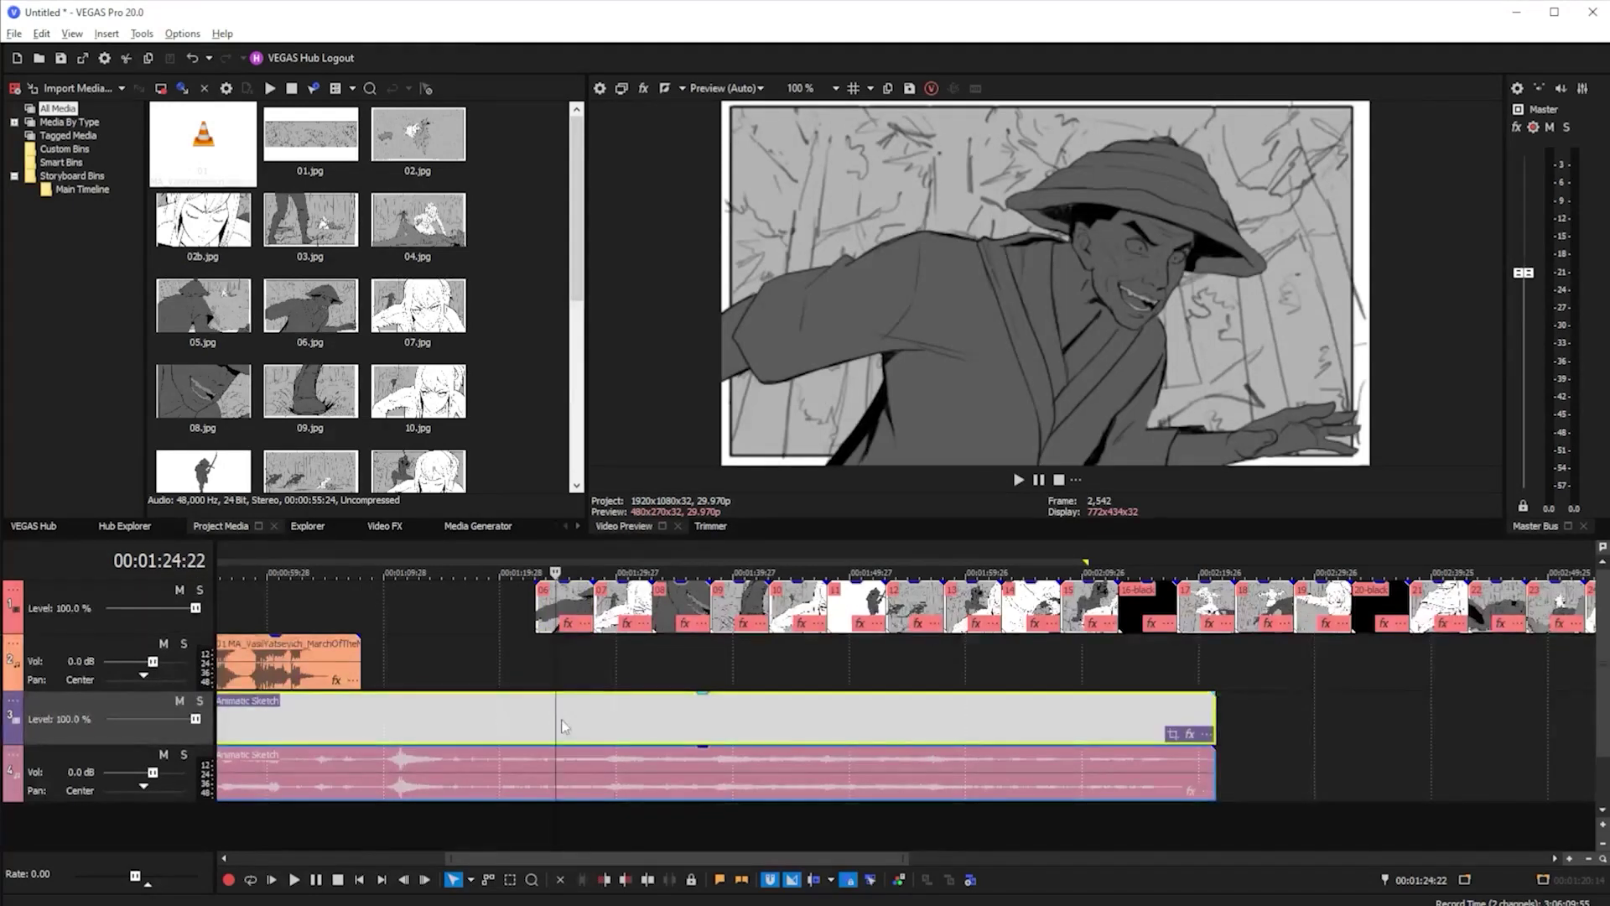
{"action": "key", "text": "s"}
{"action": "left_click", "coordinate": [676, 726]}
{"action": "key", "text": "s"}
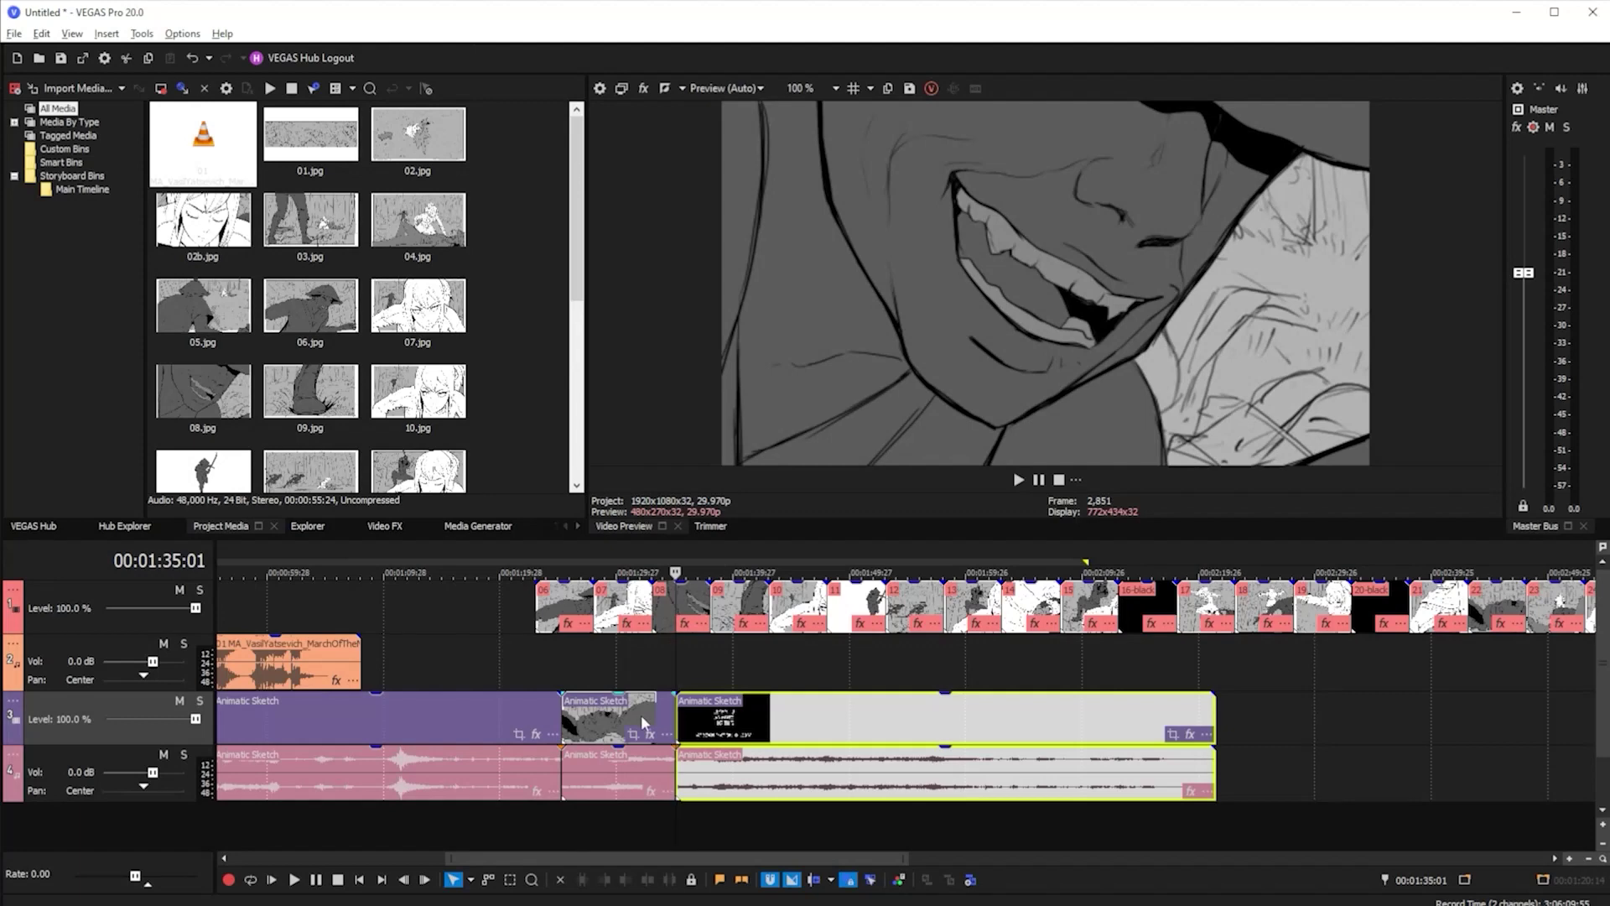
{"action": "left_click", "coordinate": [837, 727]}
{"action": "key", "text": "s"}
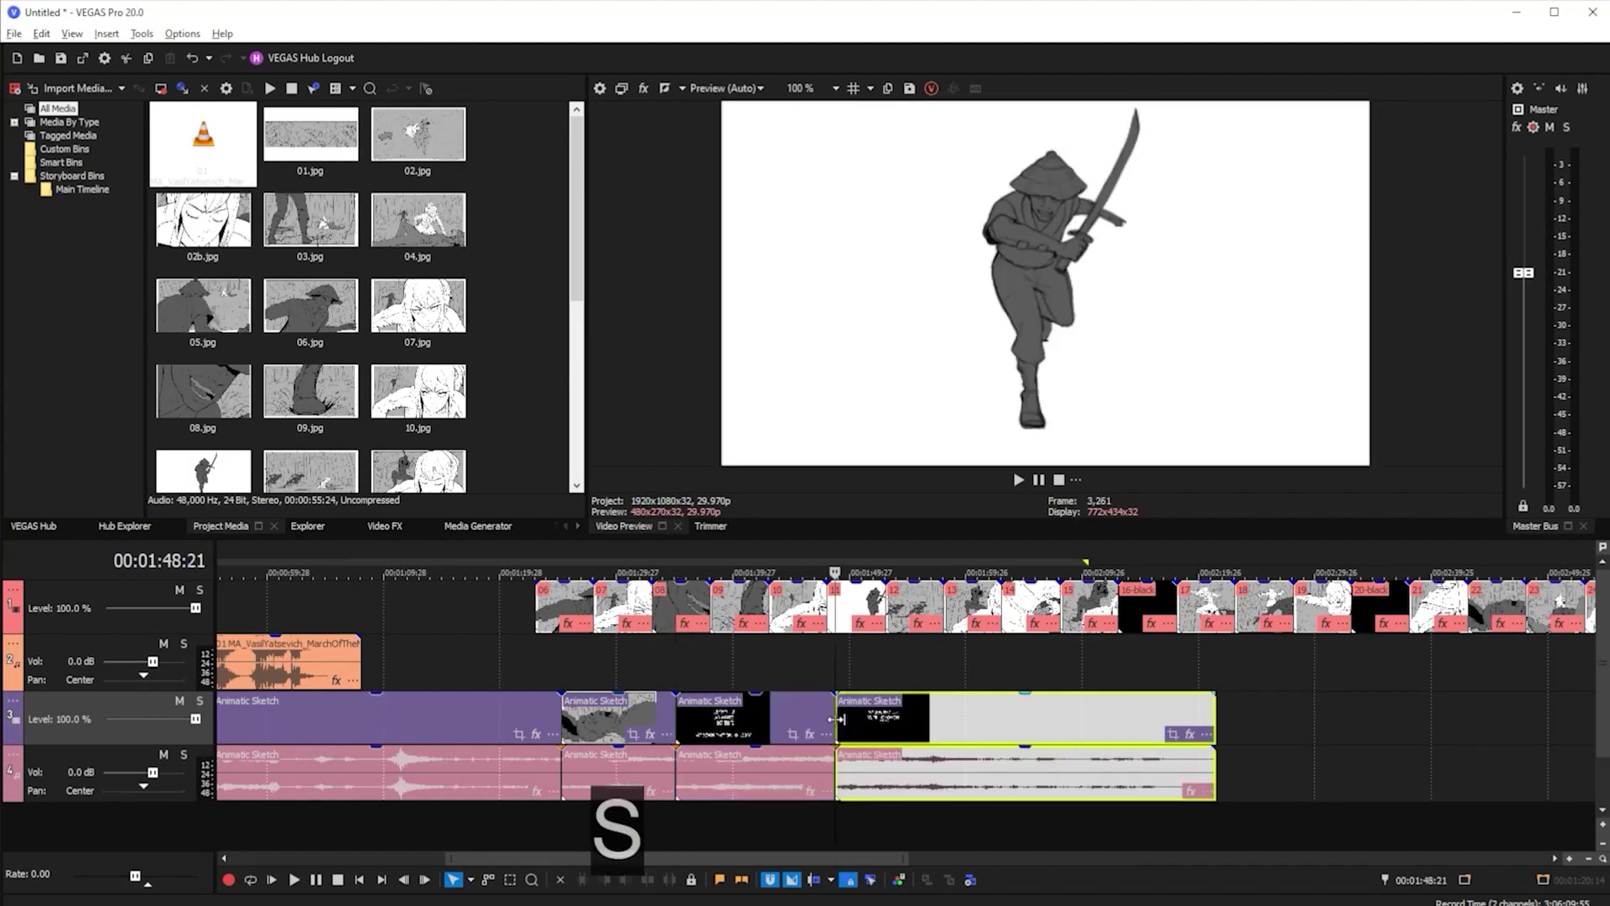
{"action": "left_click", "coordinate": [1001, 723]}
{"action": "key", "text": "s"}
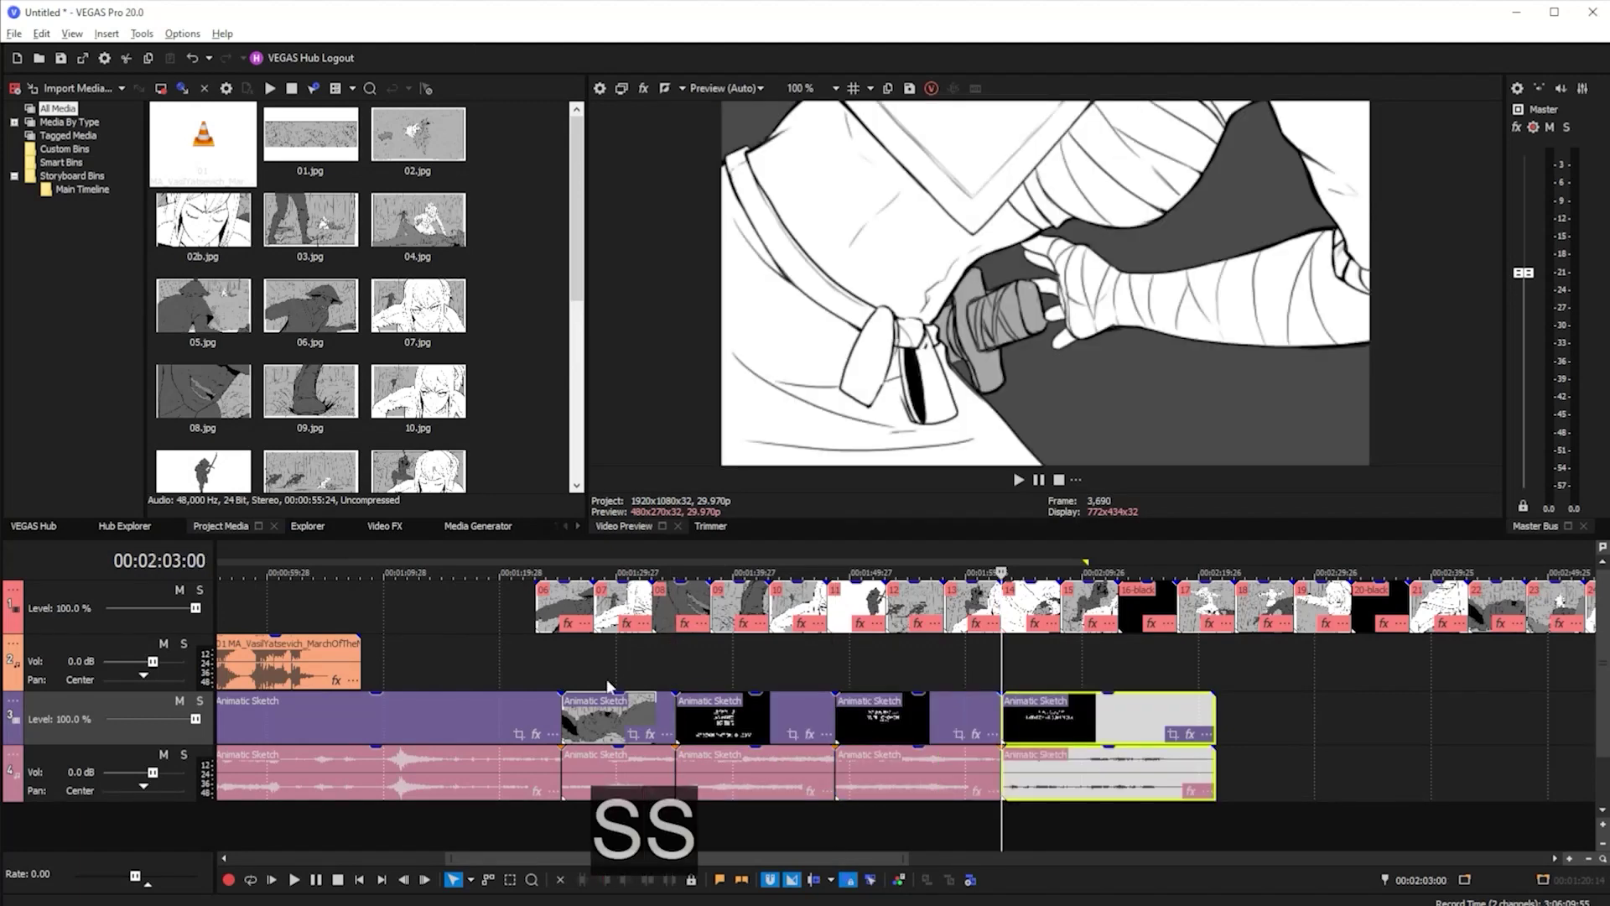
Try moving storyboard event 06 about 13 seconds later with rippling limited to the storyboard track, and undo the ripple and move
{"action": "left_click", "coordinate": [608, 678]}
{"action": "left_click", "coordinate": [586, 705]}
{"action": "left_click", "coordinate": [607, 713]}
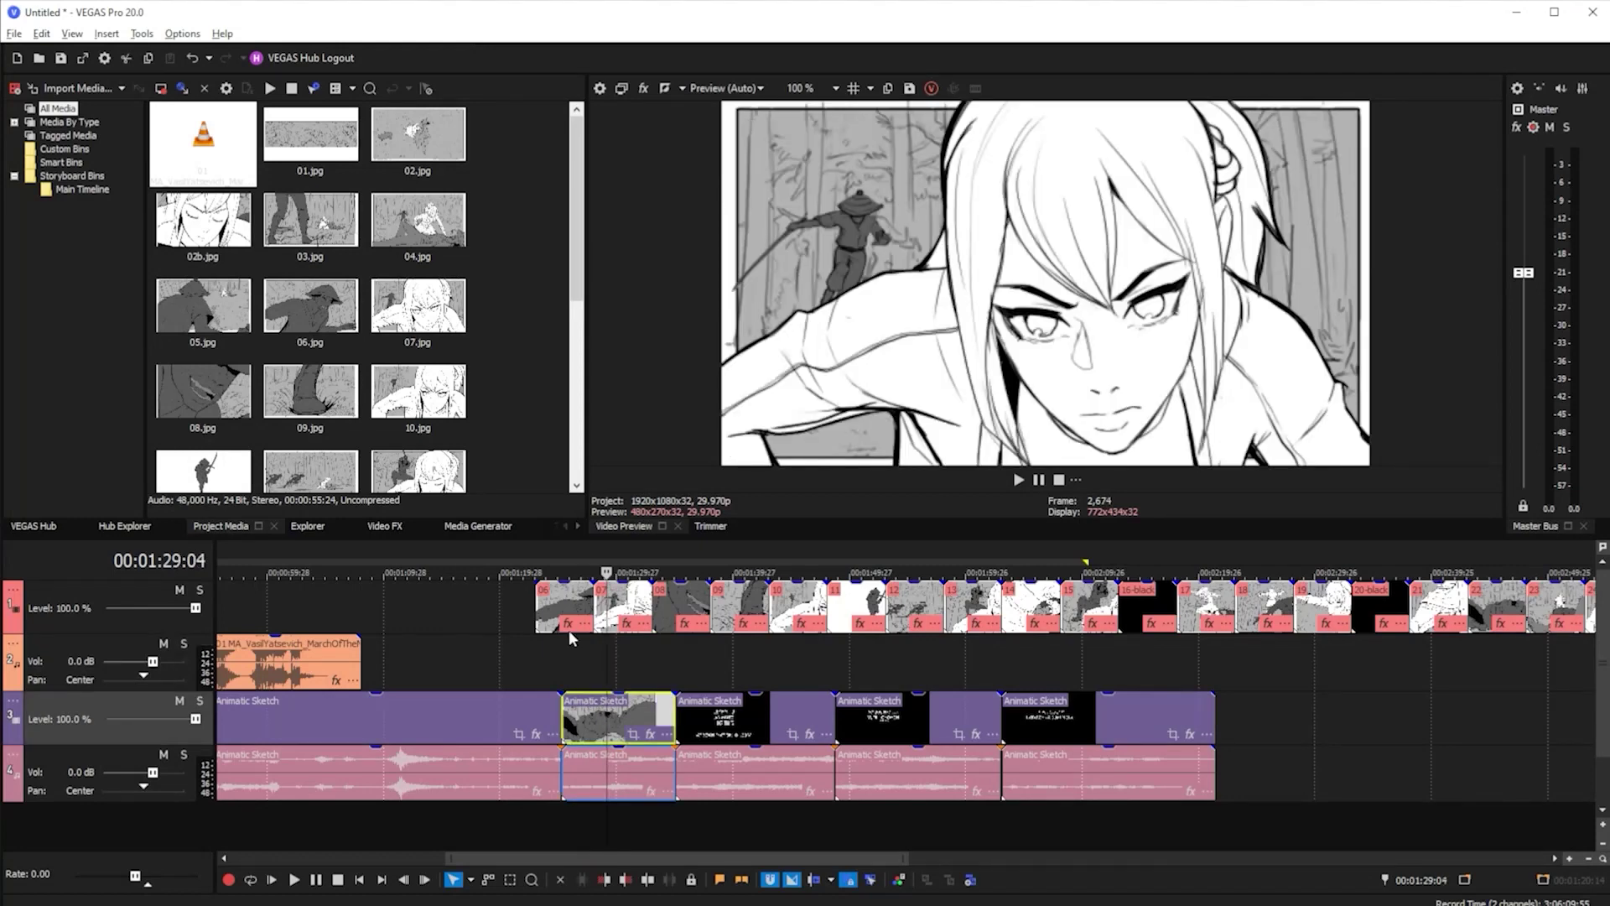
{"action": "left_click_drag", "start_coordinate": [568, 619], "coordinate": [716, 634]}
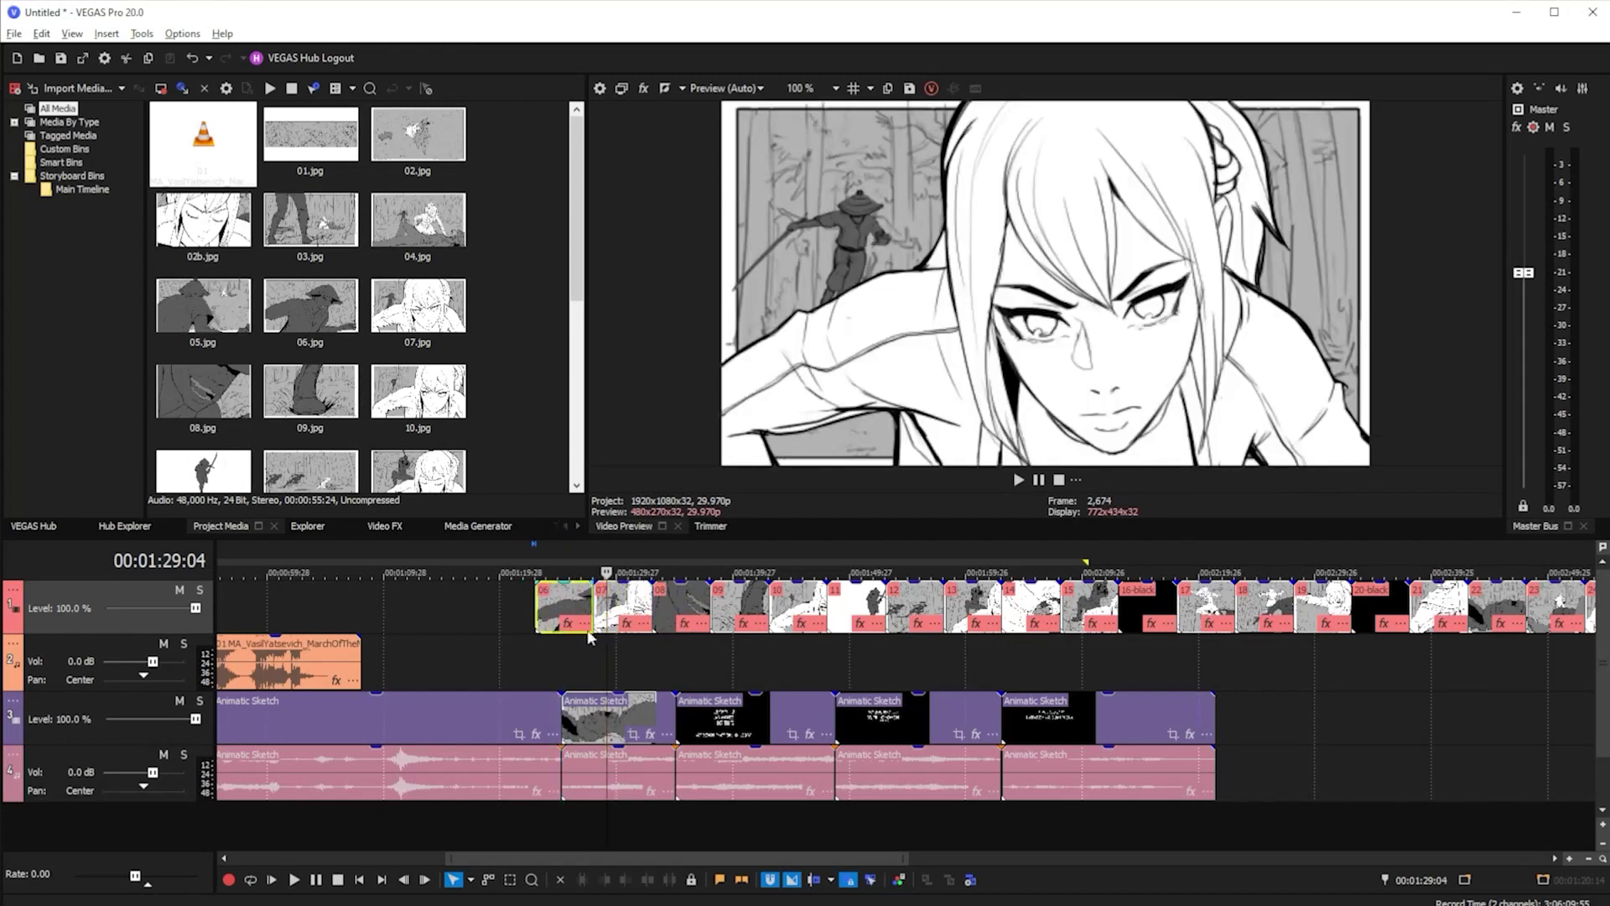
{"action": "key", "text": "f"}
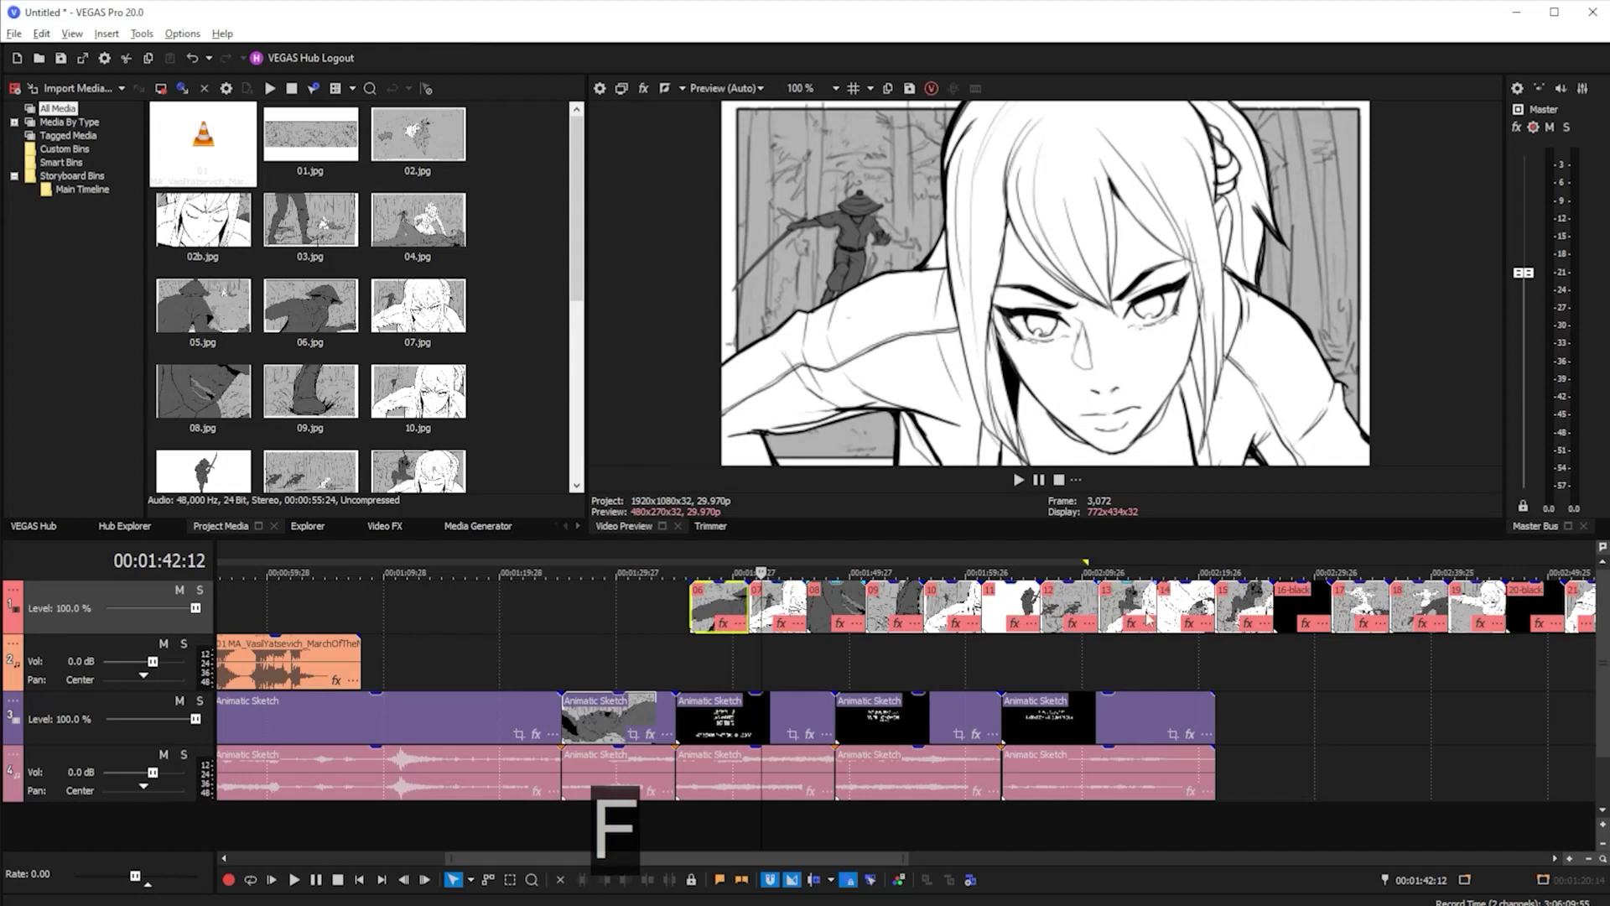
{"action": "key", "text": "ctrl+z"}
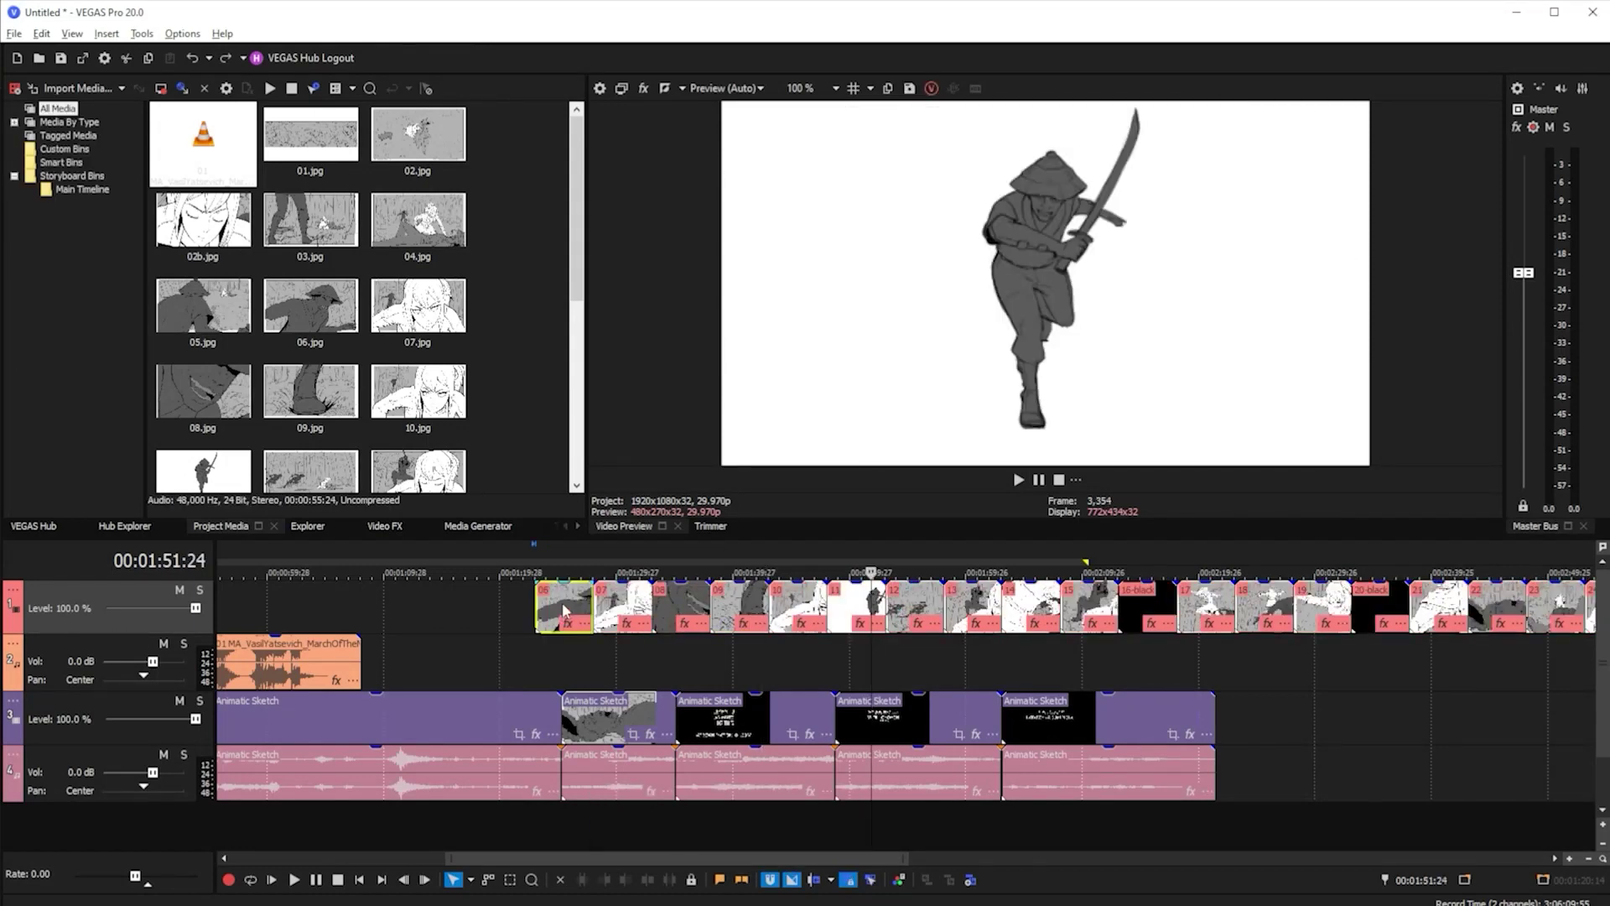
Try moving storyboard event 06 16 seconds later with rippling applied to all tracks, and undo both the ripple and the move
{"action": "left_click_drag", "start_coordinate": [566, 619], "coordinate": [757, 623]}
{"action": "key", "text": "ctrl+shift"}
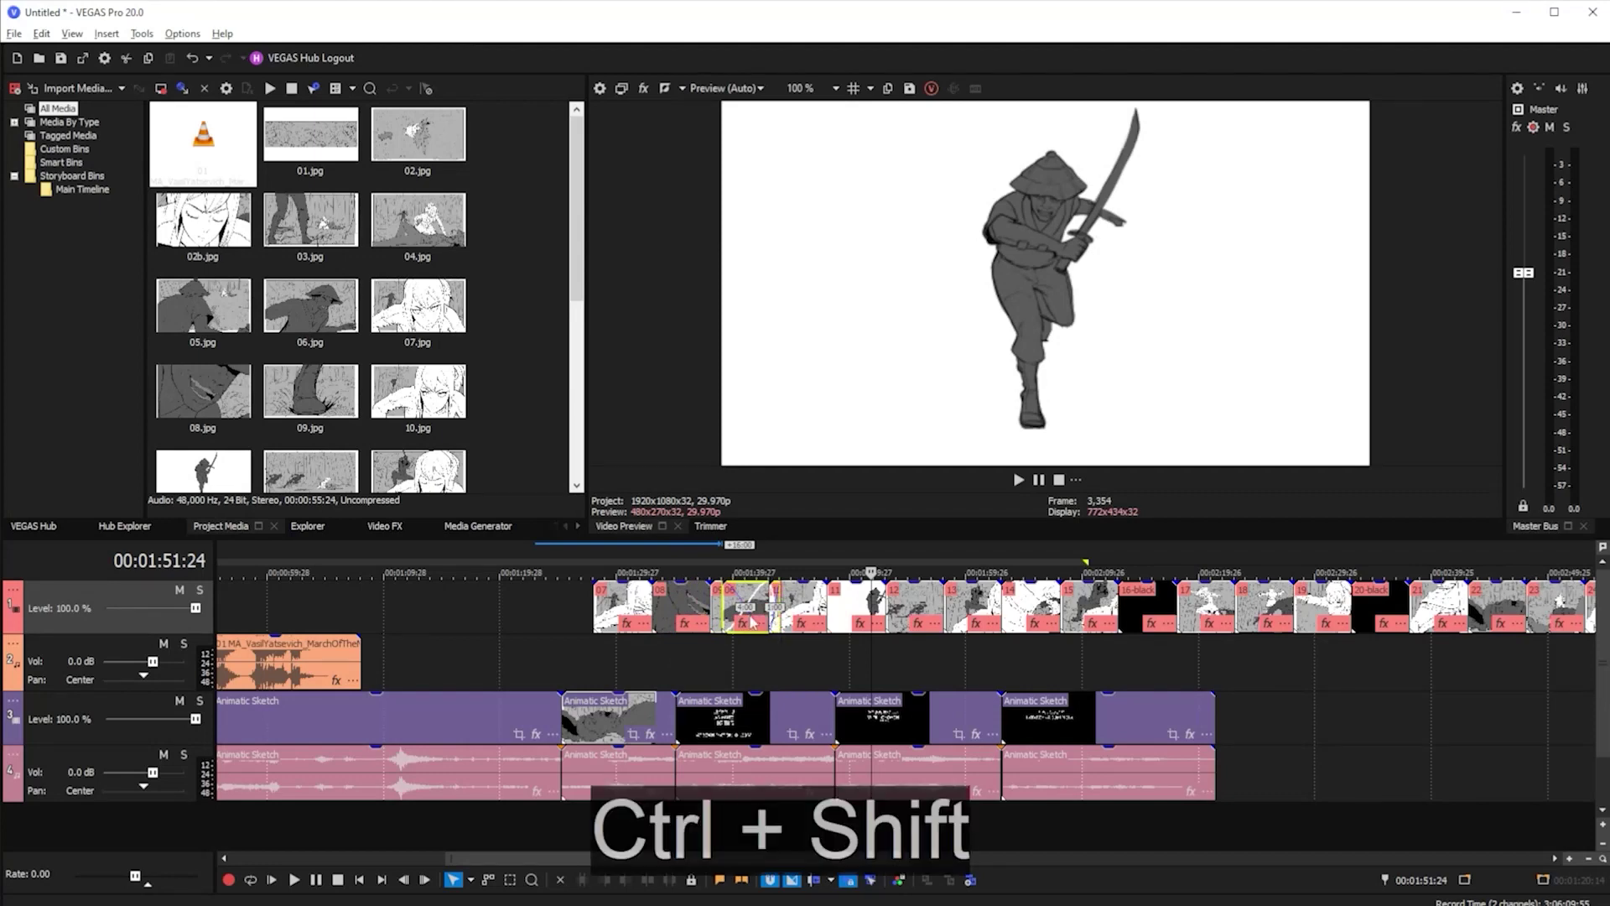
{"action": "key", "text": "ctrl+shift+f"}
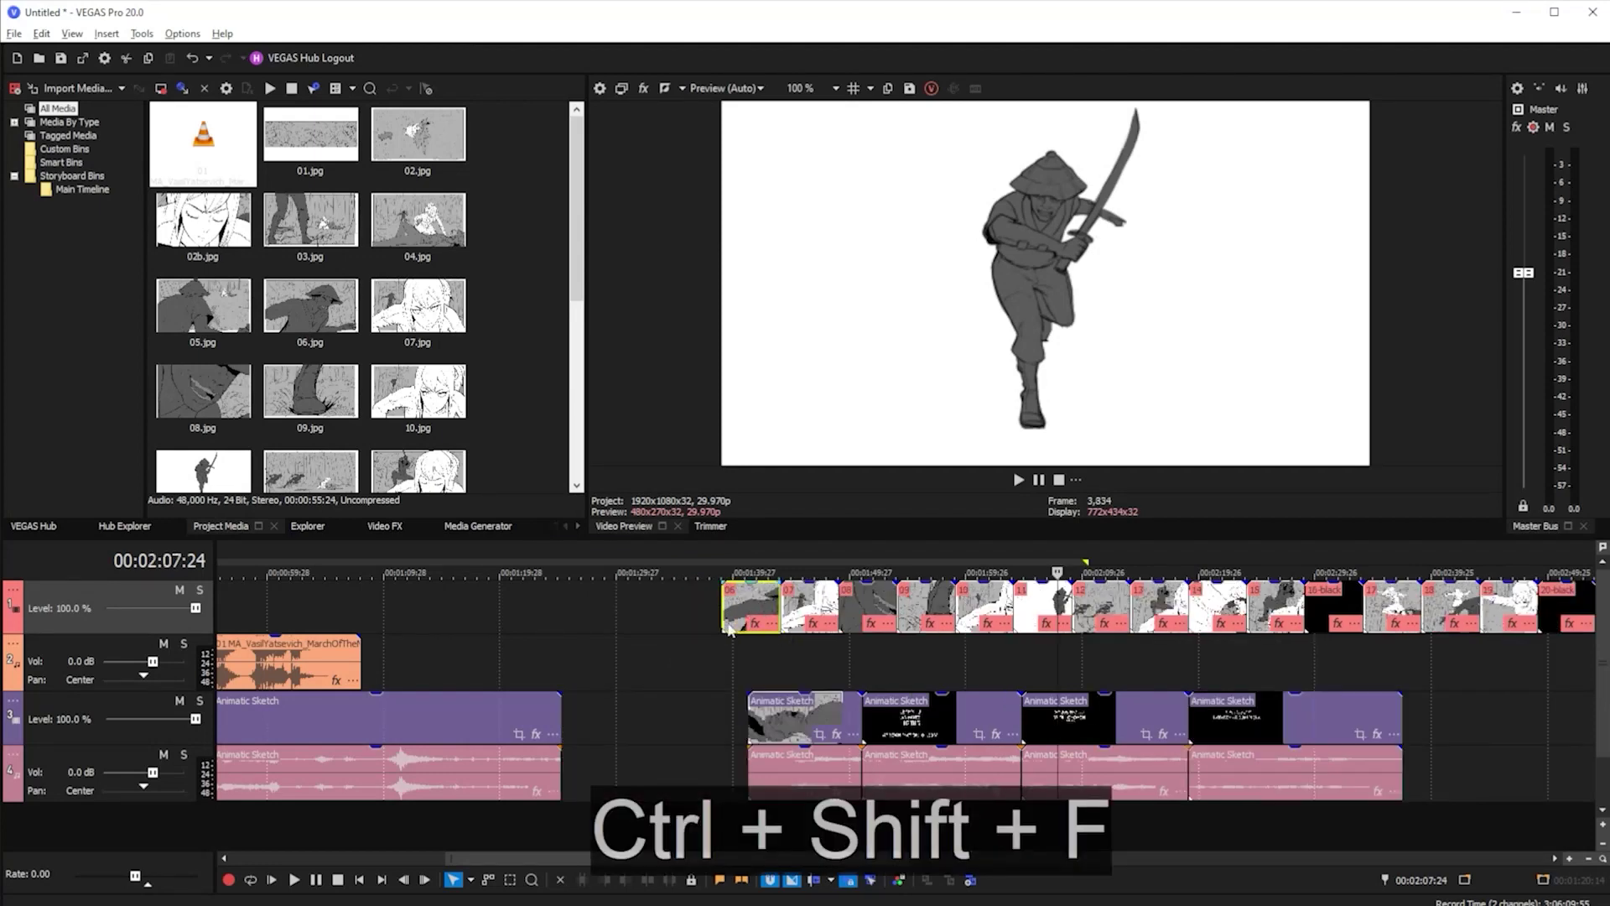
{"action": "key", "text": "ctrl+z"}
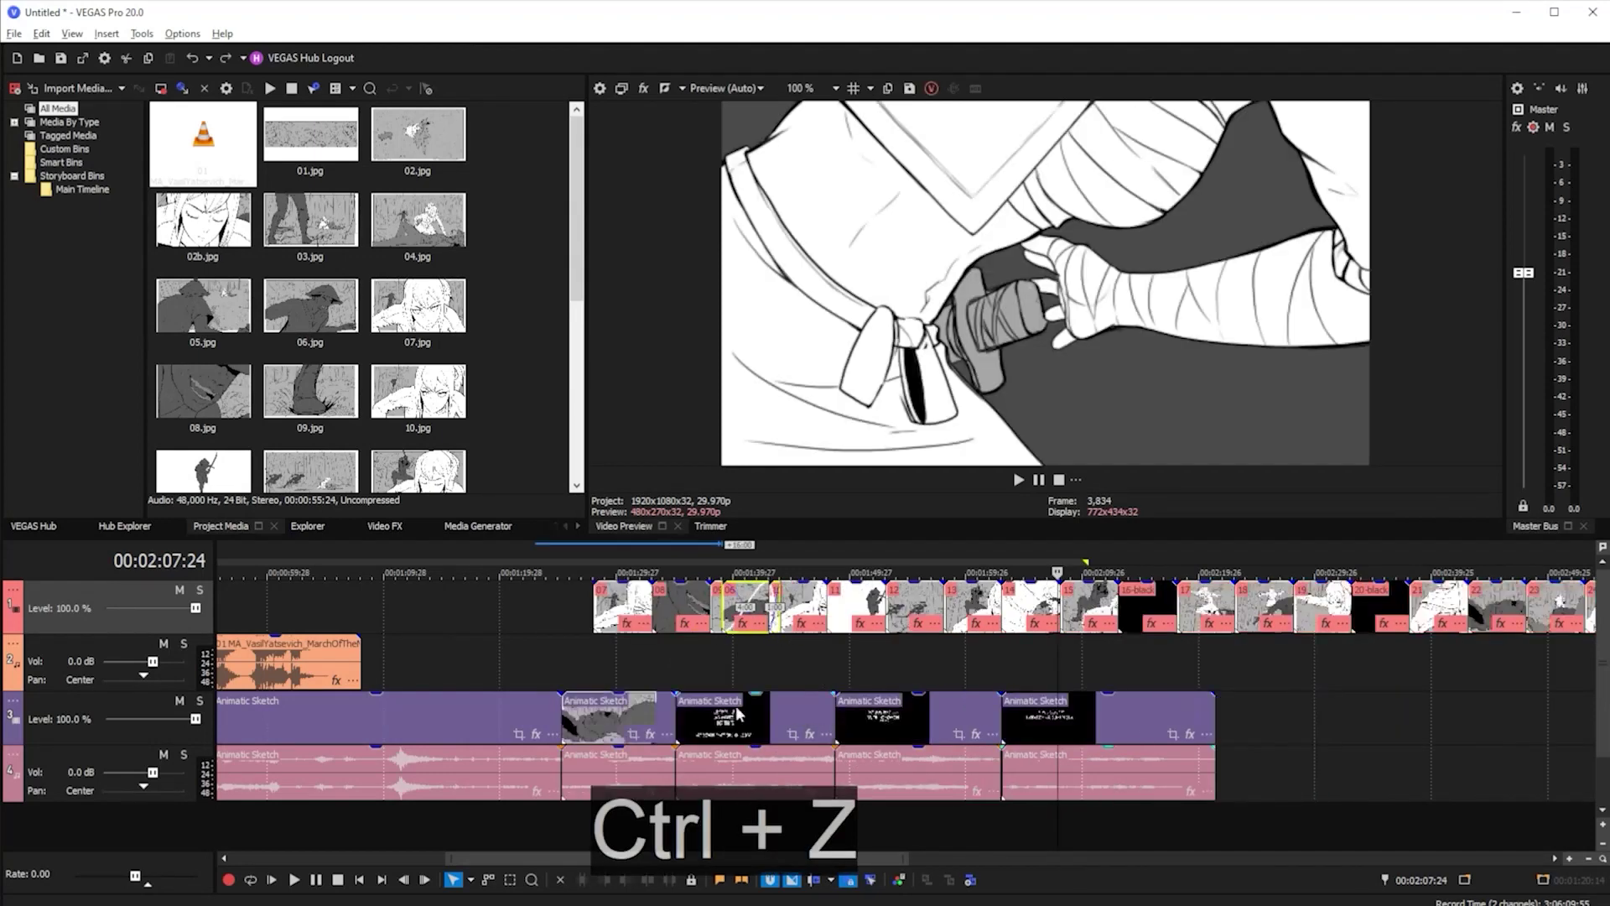
{"action": "key", "text": "ctrl+z"}
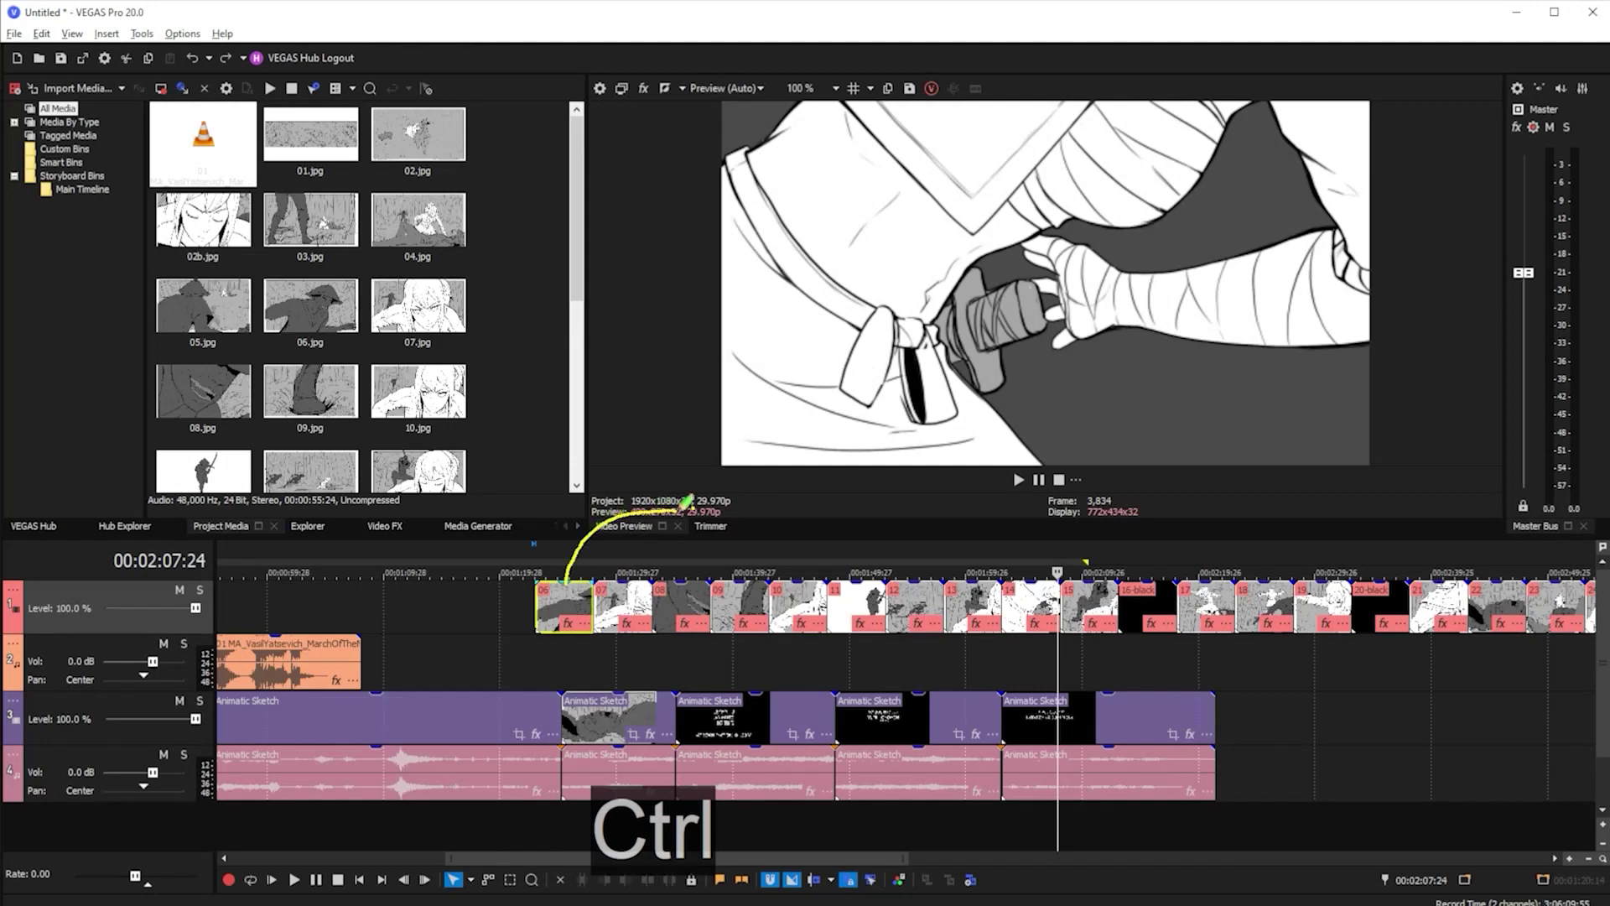
{"action": "mouse_move", "coordinate": [681, 508]}
{"action": "left_mouse_down"}
{"action": "mouse_move", "coordinate": [760, 560]}
{"action": "mouse_move", "coordinate": [732, 567]}
{"action": "left_mouse_up"}
{"action": "mouse_move", "coordinate": [561, 565]}
{"action": "left_mouse_down"}
{"action": "mouse_move", "coordinate": [543, 668]}
{"action": "mouse_move", "coordinate": [581, 811]}
{"action": "mouse_move", "coordinate": [753, 836]}
{"action": "mouse_move", "coordinate": [1073, 834]}
{"action": "left_mouse_up"}
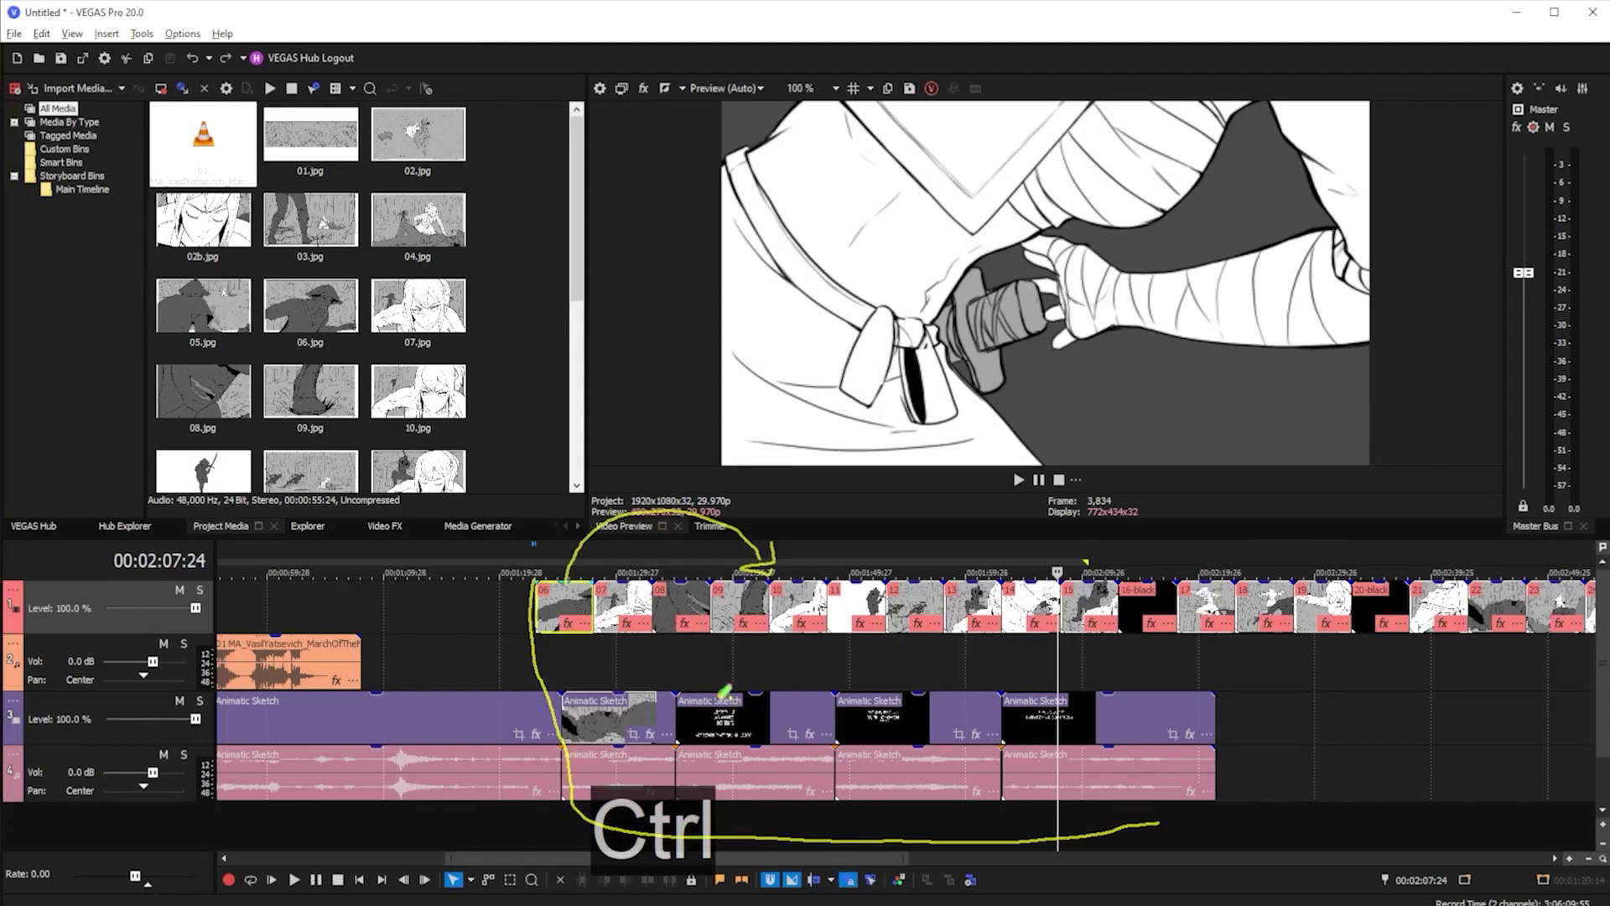
{"action": "left_click_drag", "start_coordinate": [741, 650], "coordinate": [744, 665]}
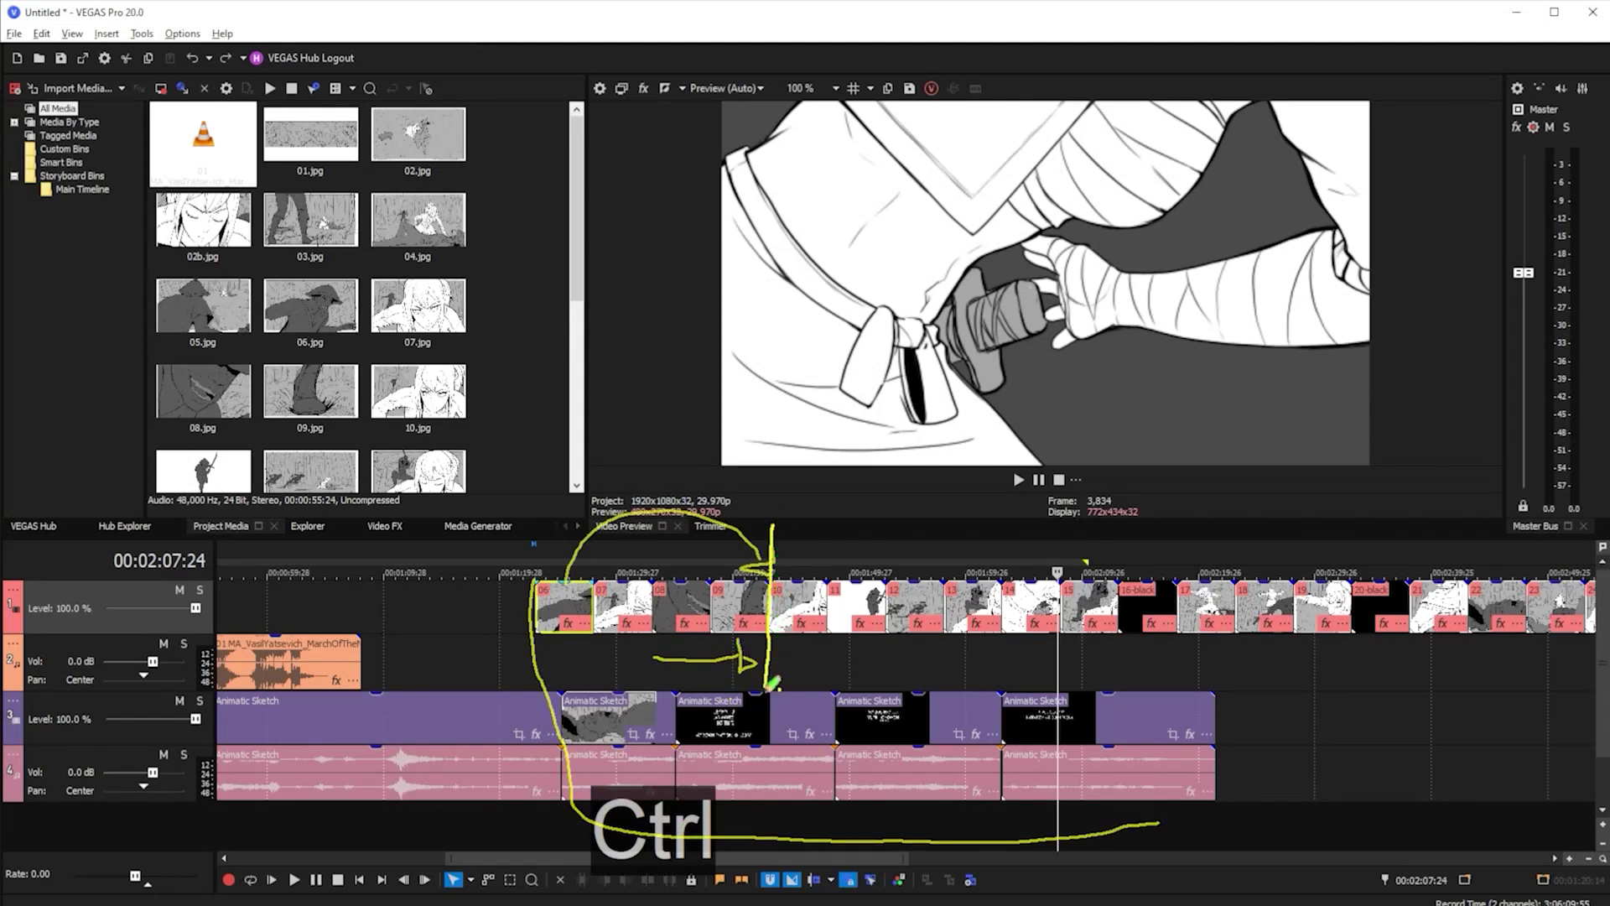
{"action": "key", "text": "ctrl+d"}
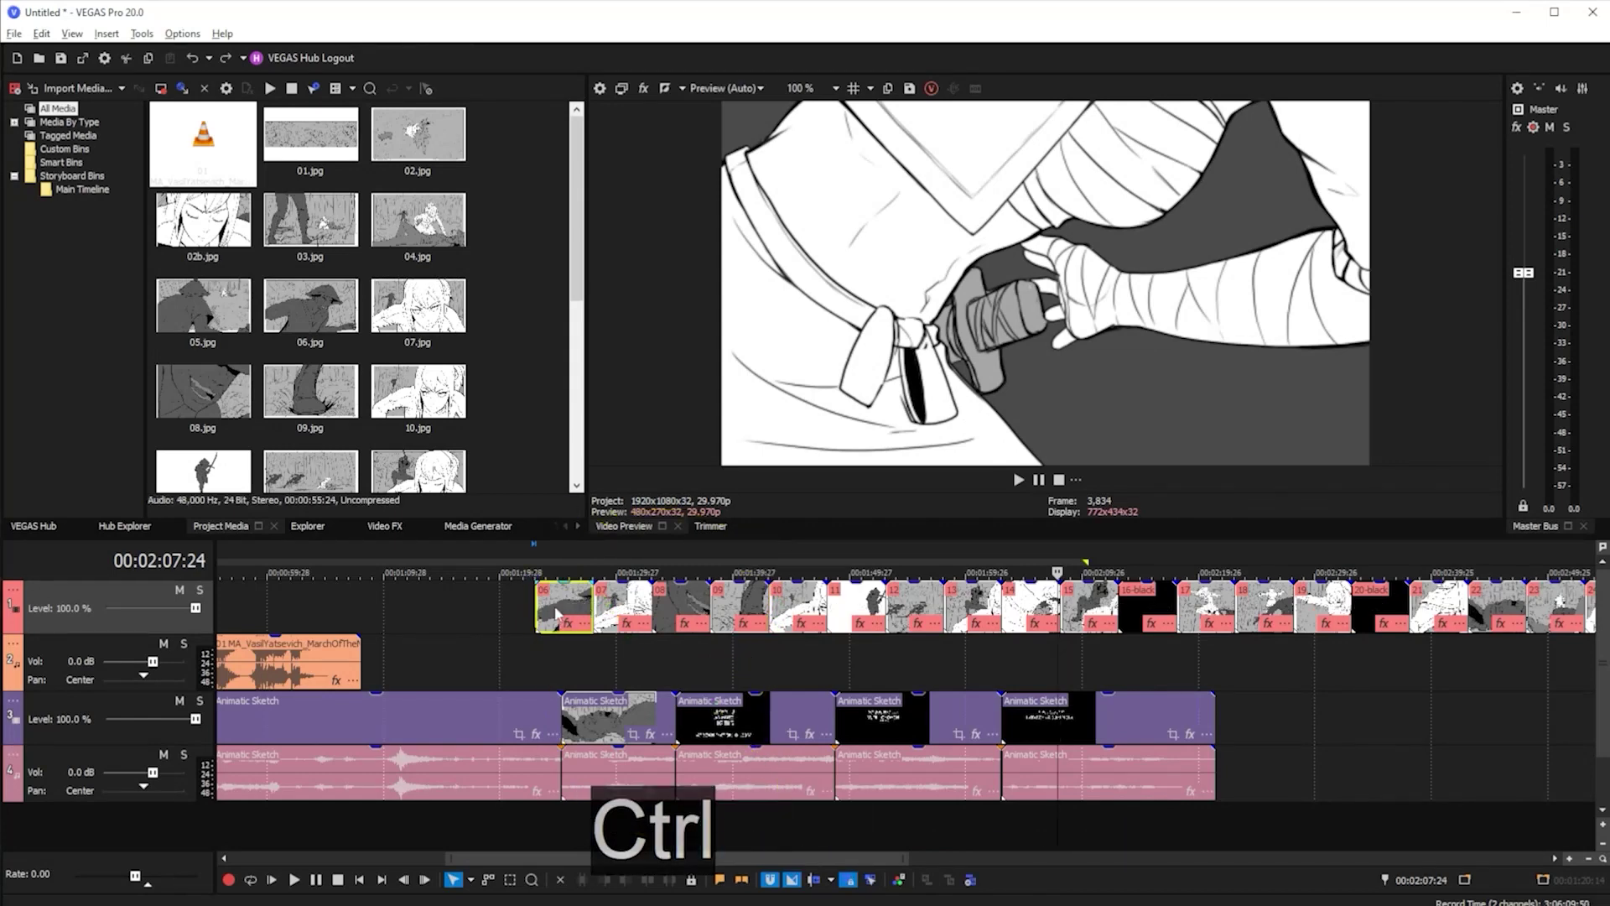
Move storyboard event 06 11 seconds later and back to start at 00:01:26:20, rippling the following storyboard events after each move
{"action": "left_click_drag", "start_coordinate": [557, 611], "coordinate": [694, 605]}
{"action": "key", "text": "f"}
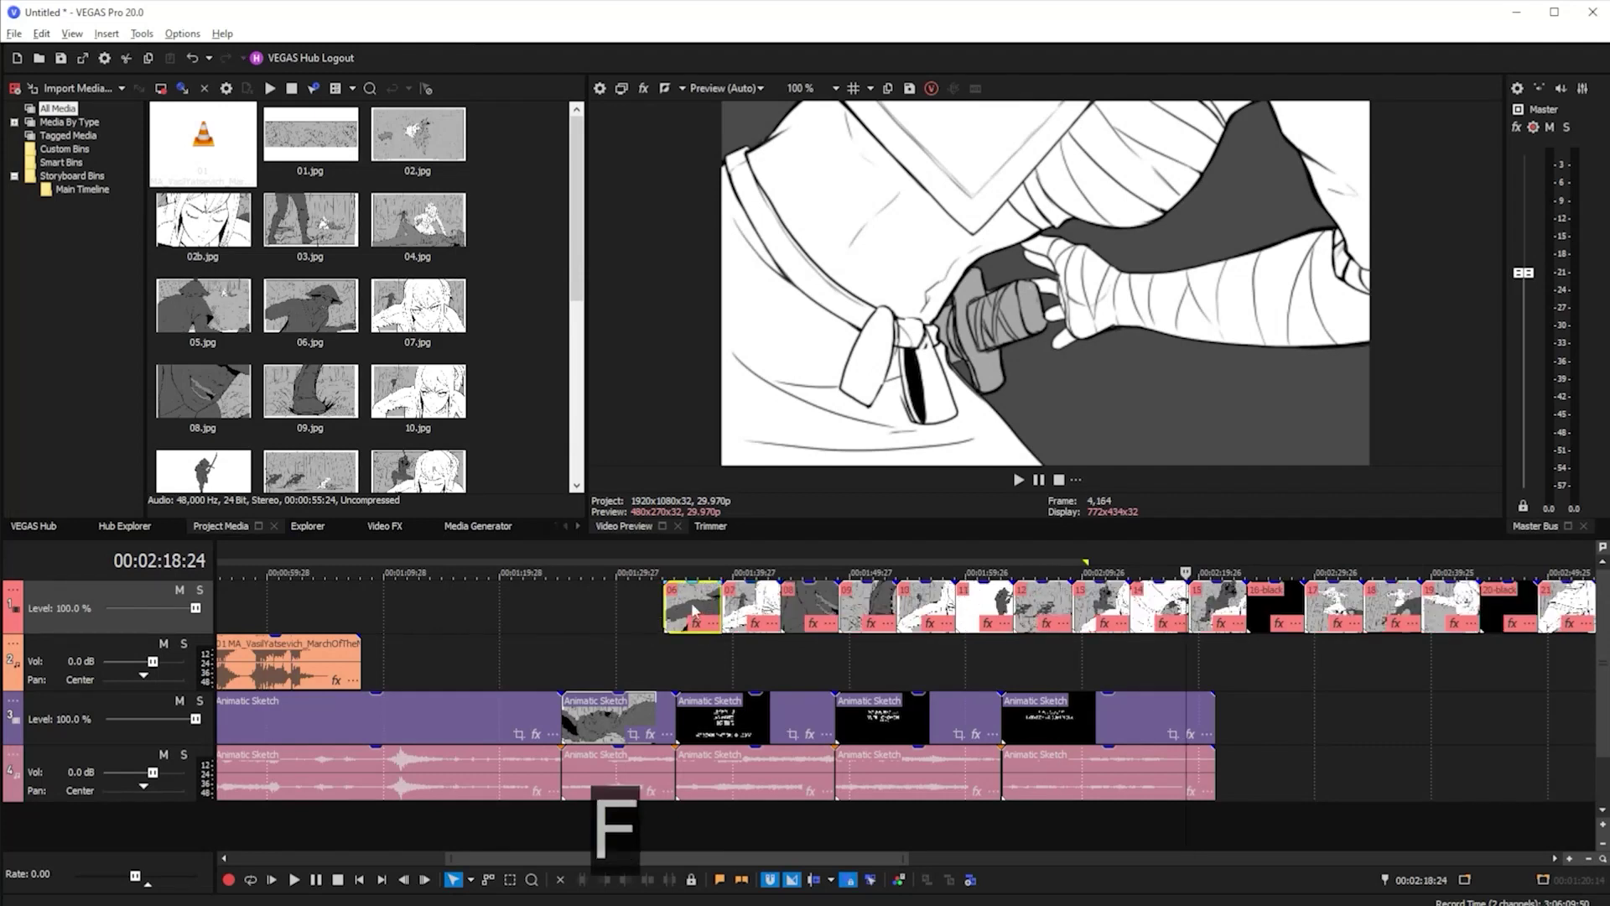
{"action": "left_click_drag", "start_coordinate": [692, 610], "coordinate": [605, 611]}
{"action": "key", "text": "f"}
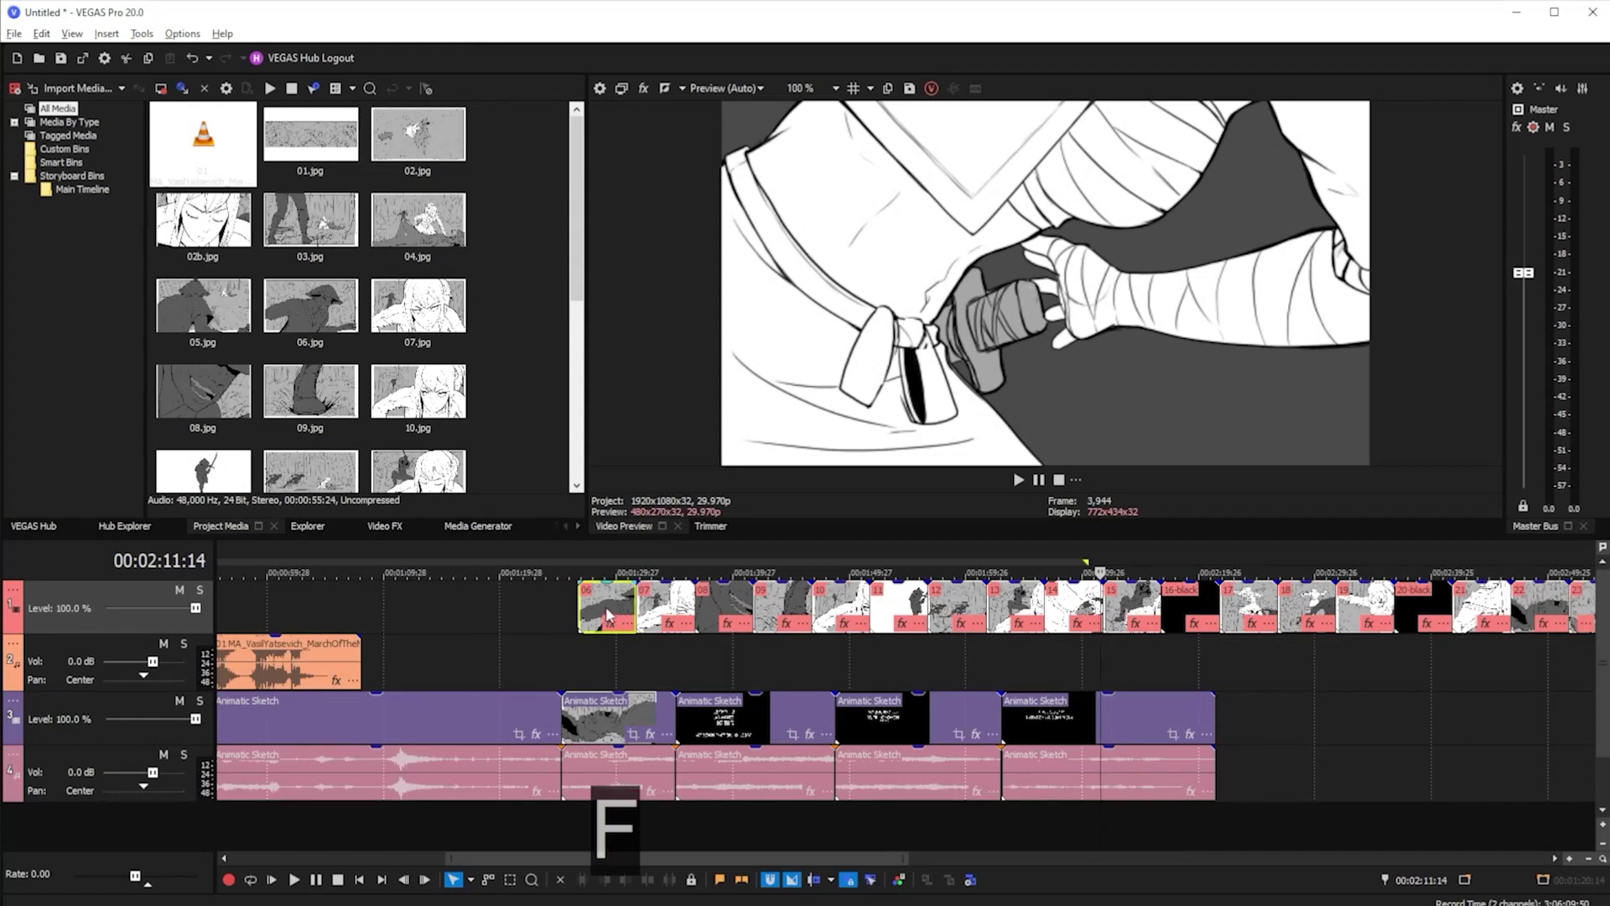
{"action": "left_click", "coordinate": [587, 611]}
{"action": "left_click", "coordinate": [579, 621]}
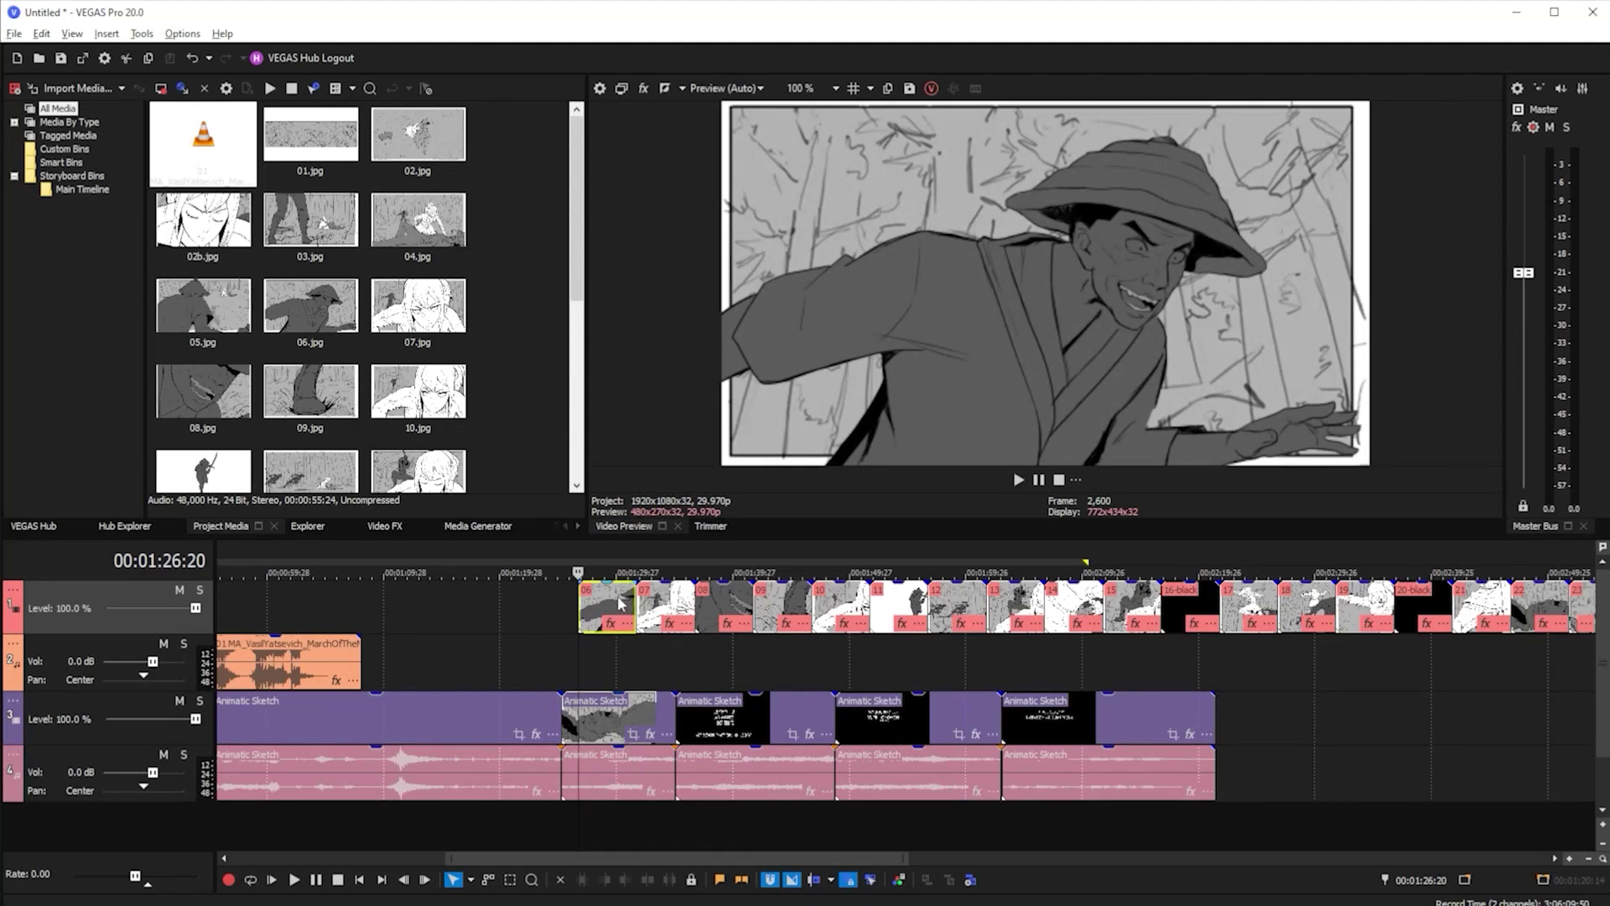
Try moving storyboard event 06 about 24 seconds later with rippling applied to all tracks, and undo the ripples and moves
{"action": "key", "text": "ctrl"}
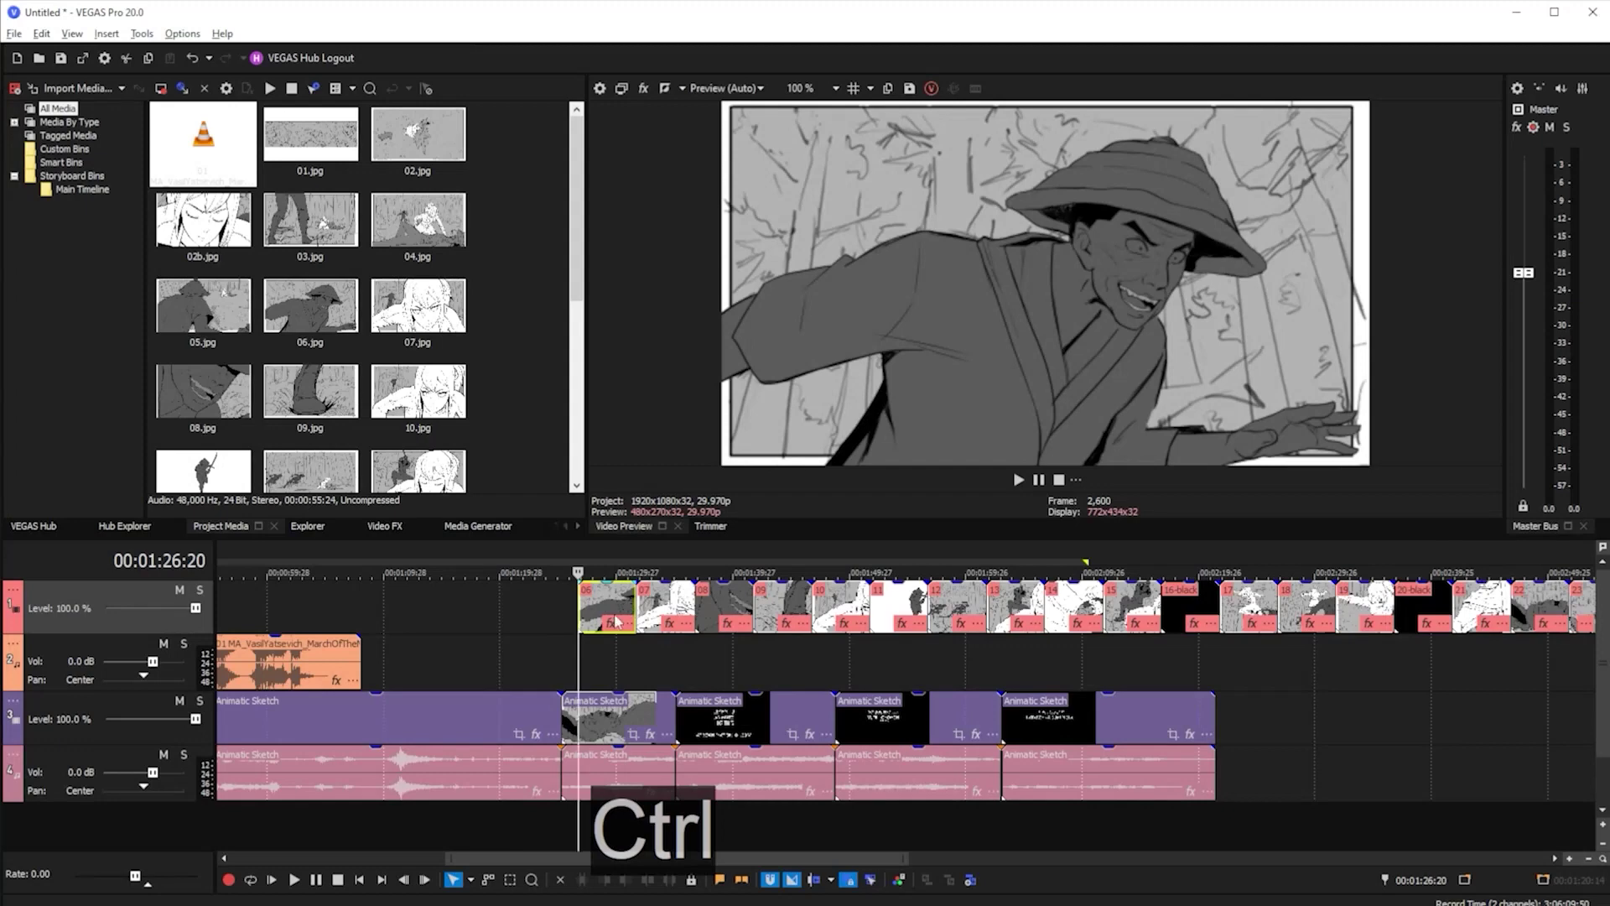
{"action": "left_click_drag", "start_coordinate": [608, 621], "coordinate": [975, 621]}
{"action": "key", "text": "ctrl+shift+f"}
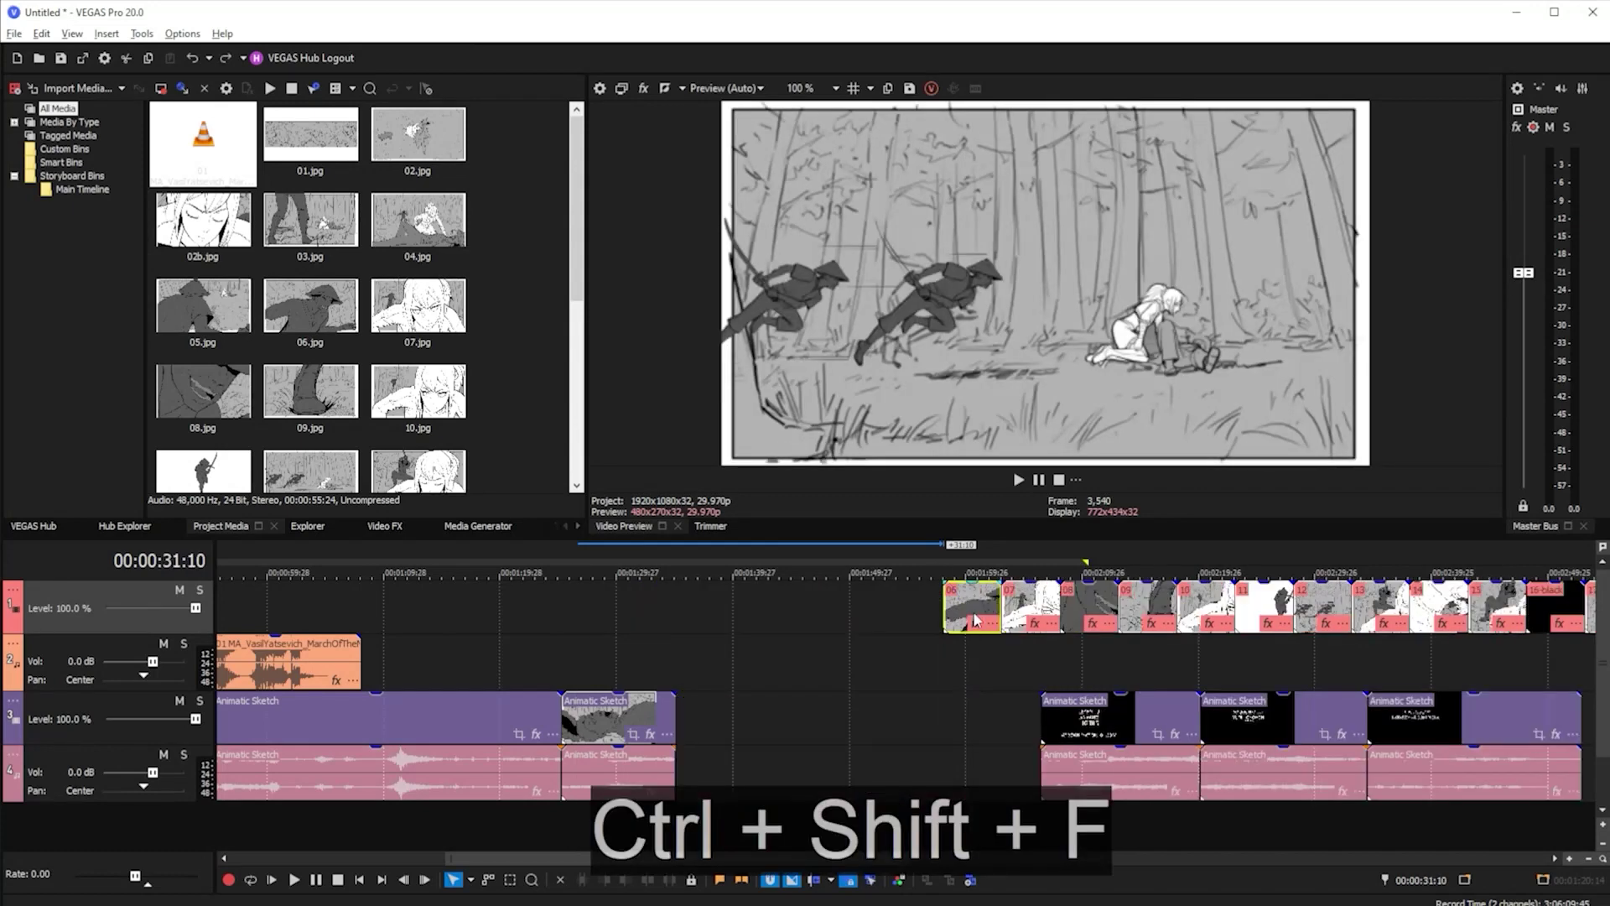
{"action": "left_click", "coordinate": [814, 656]}
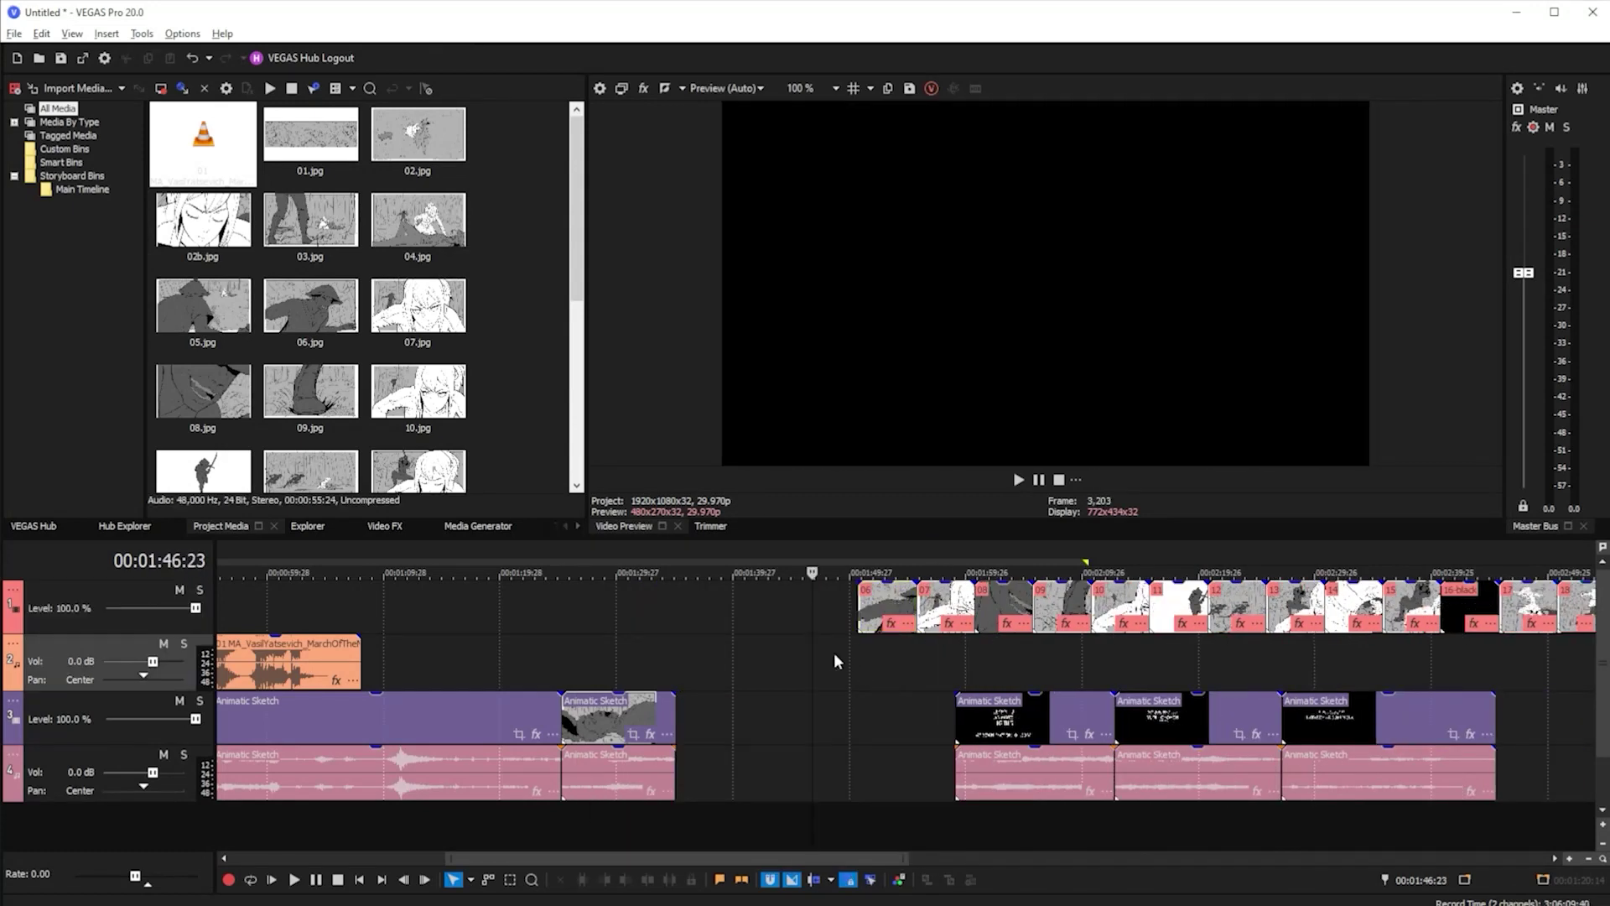
{"action": "scroll", "coordinate": [834, 653], "scroll_direction": "down", "scroll_amount": 5}
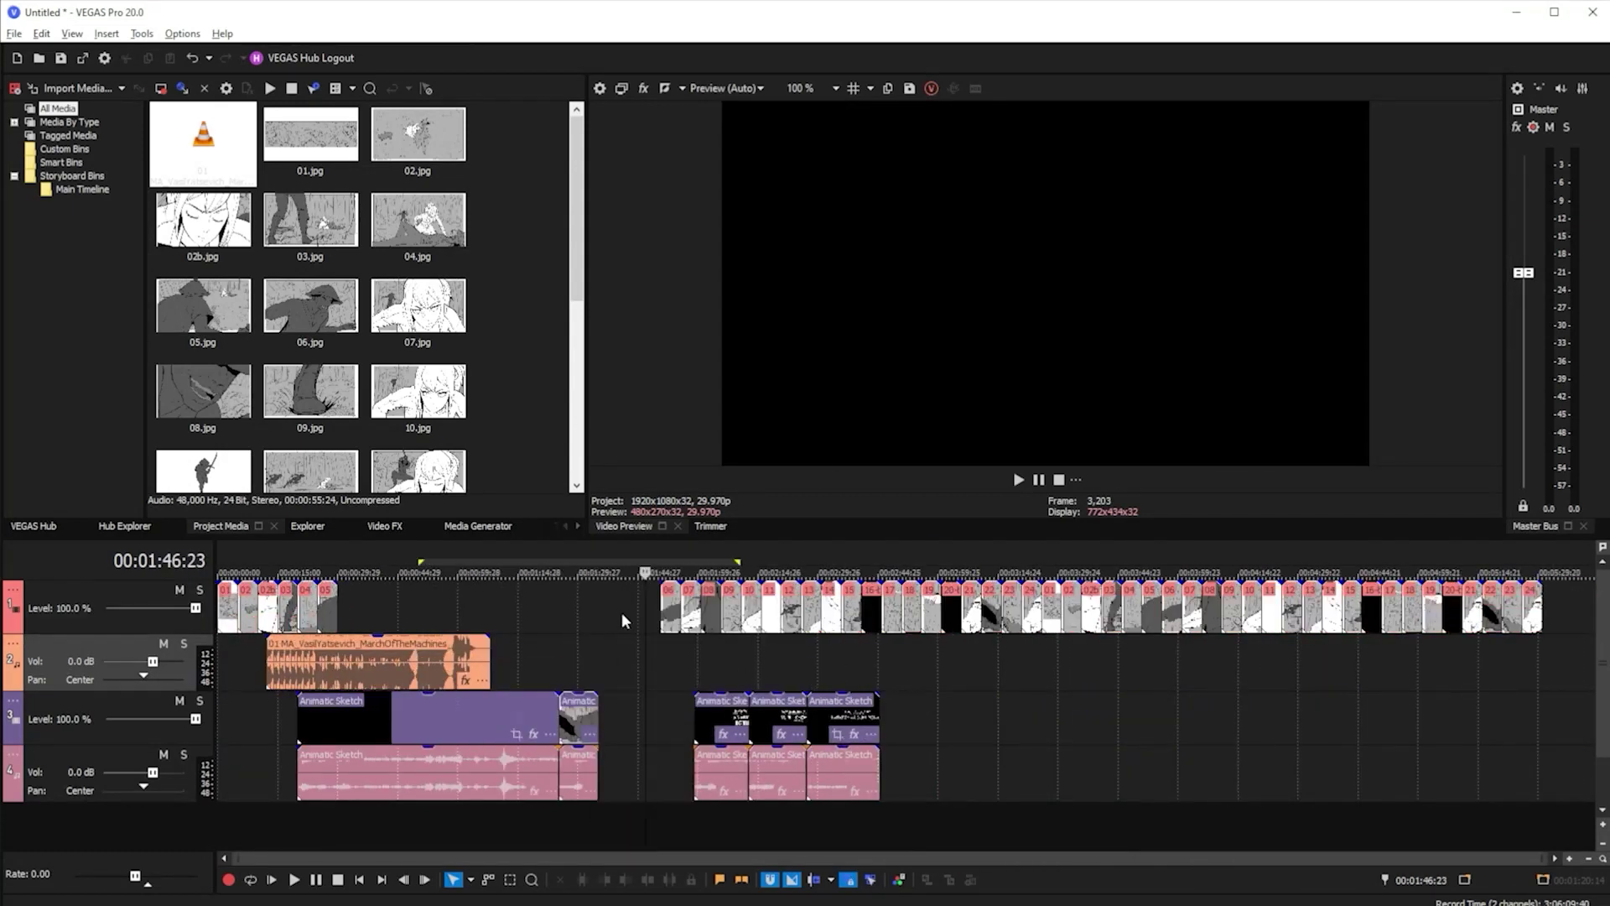
{"action": "key", "text": "ctrl+z"}
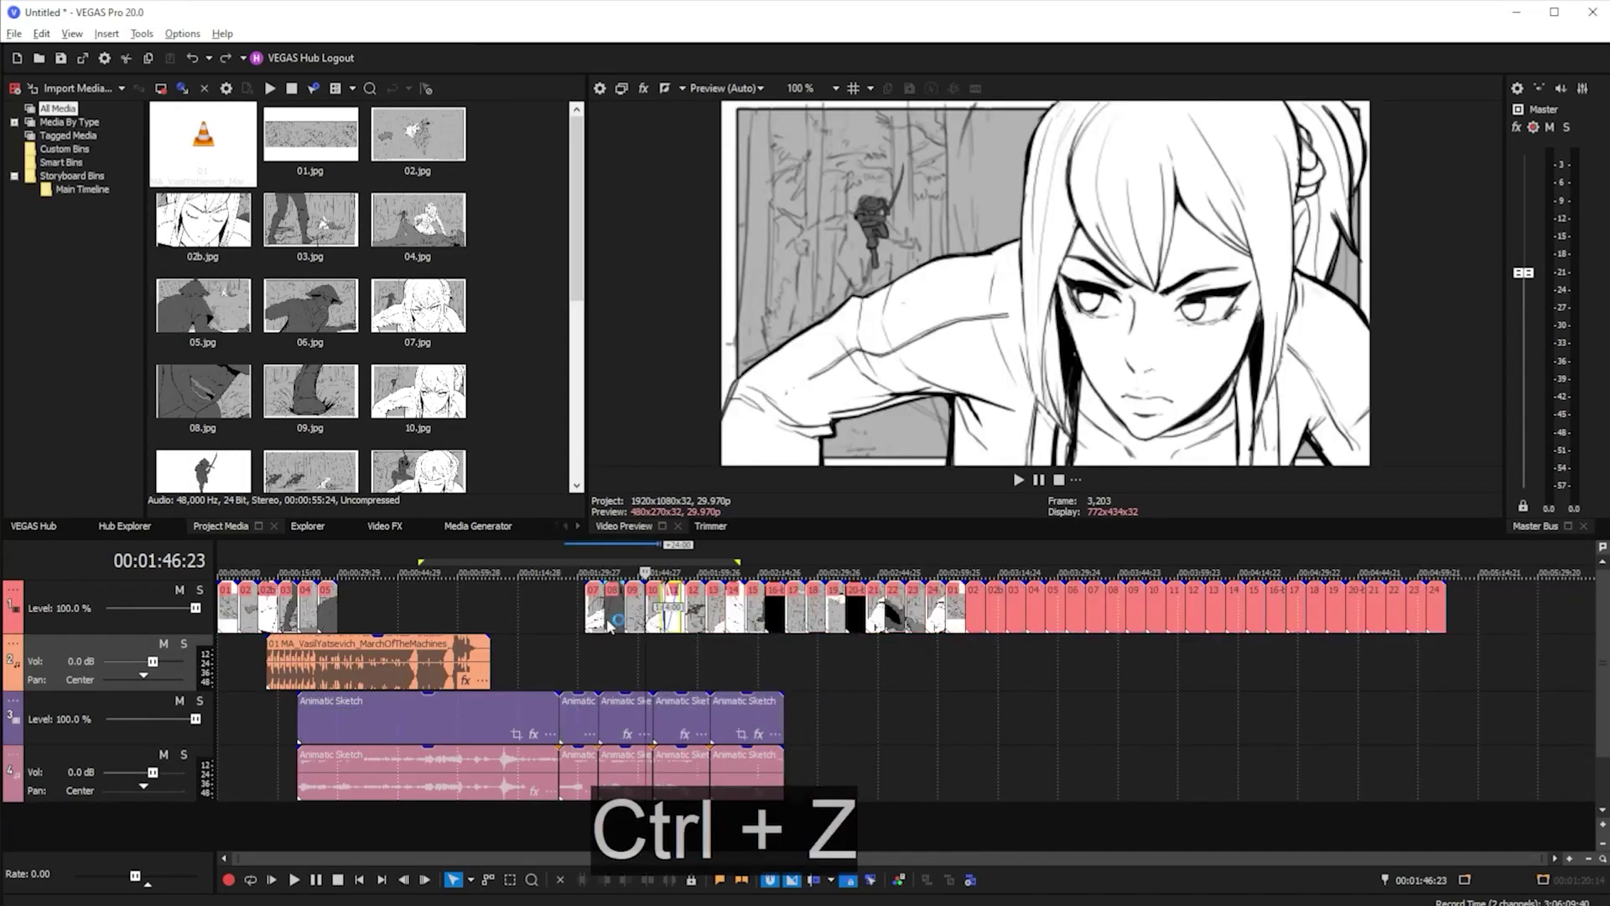
{"action": "left_click", "coordinate": [561, 654]}
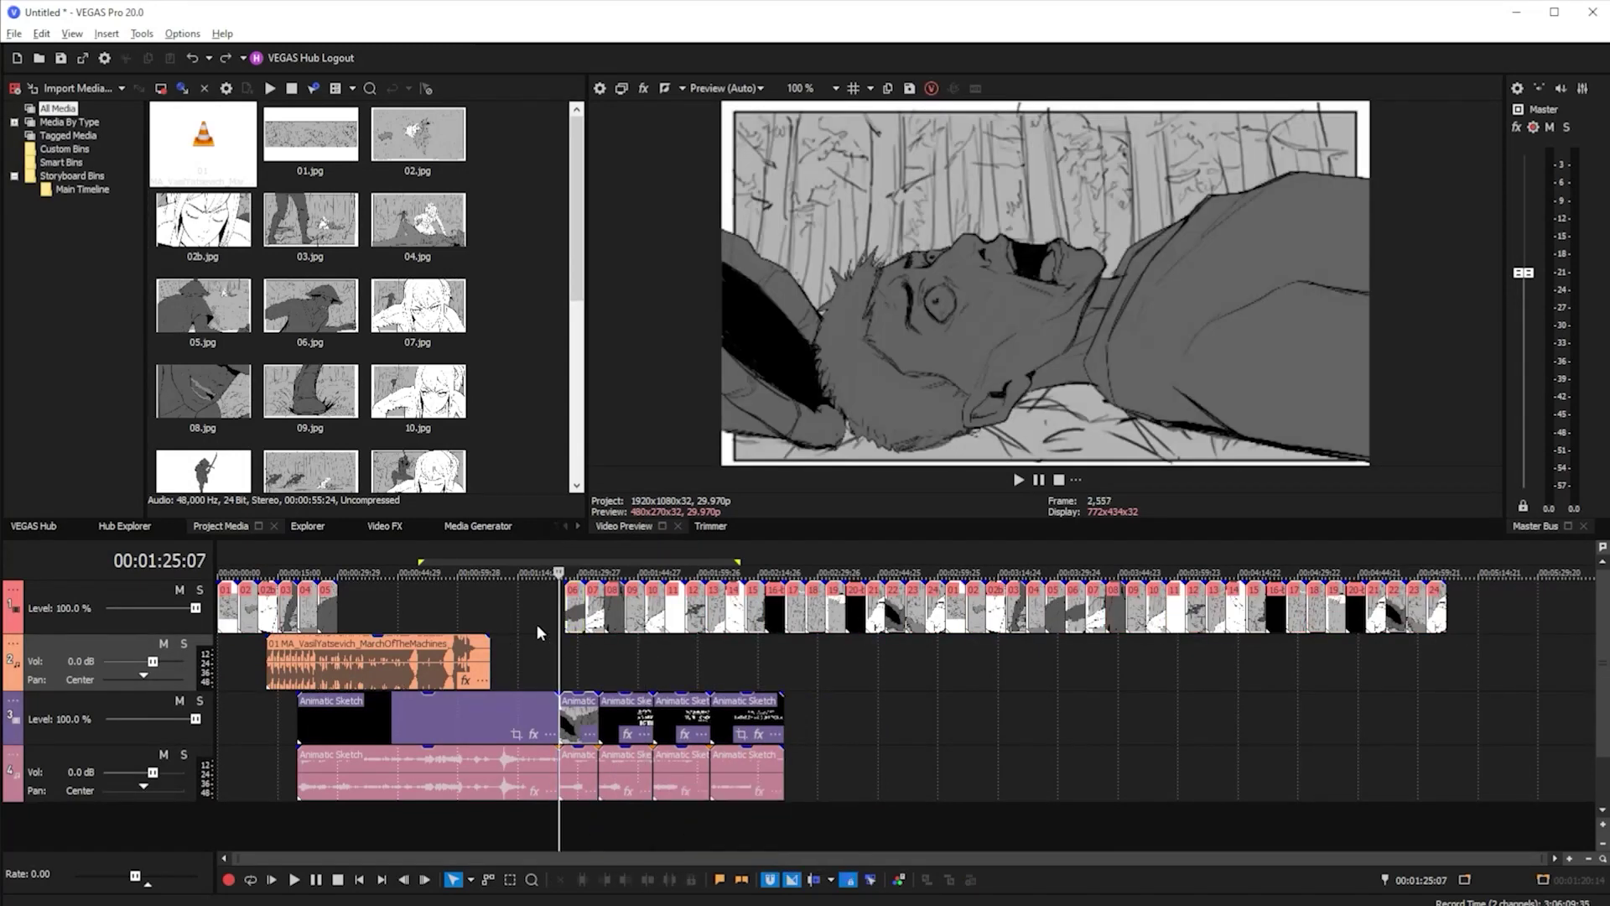
Select storyboard events 06 through 13 as a range, try moving them earlier together, and undo the move
{"action": "mouse_move", "coordinate": [579, 617]}
{"action": "left_mouse_down"}
{"action": "mouse_move", "coordinate": [514, 619]}
{"action": "mouse_move", "coordinate": [579, 620]}
{"action": "left_mouse_up"}
{"action": "mouse_move", "coordinate": [440, 679]}
{"action": "left_mouse_down"}
{"action": "mouse_move", "coordinate": [524, 679]}
{"action": "mouse_move", "coordinate": [438, 680]}
{"action": "left_mouse_up"}
{"action": "mouse_move", "coordinate": [782, 738]}
{"action": "left_mouse_down"}
{"action": "mouse_move", "coordinate": [872, 737]}
{"action": "mouse_move", "coordinate": [781, 737]}
{"action": "left_mouse_up"}
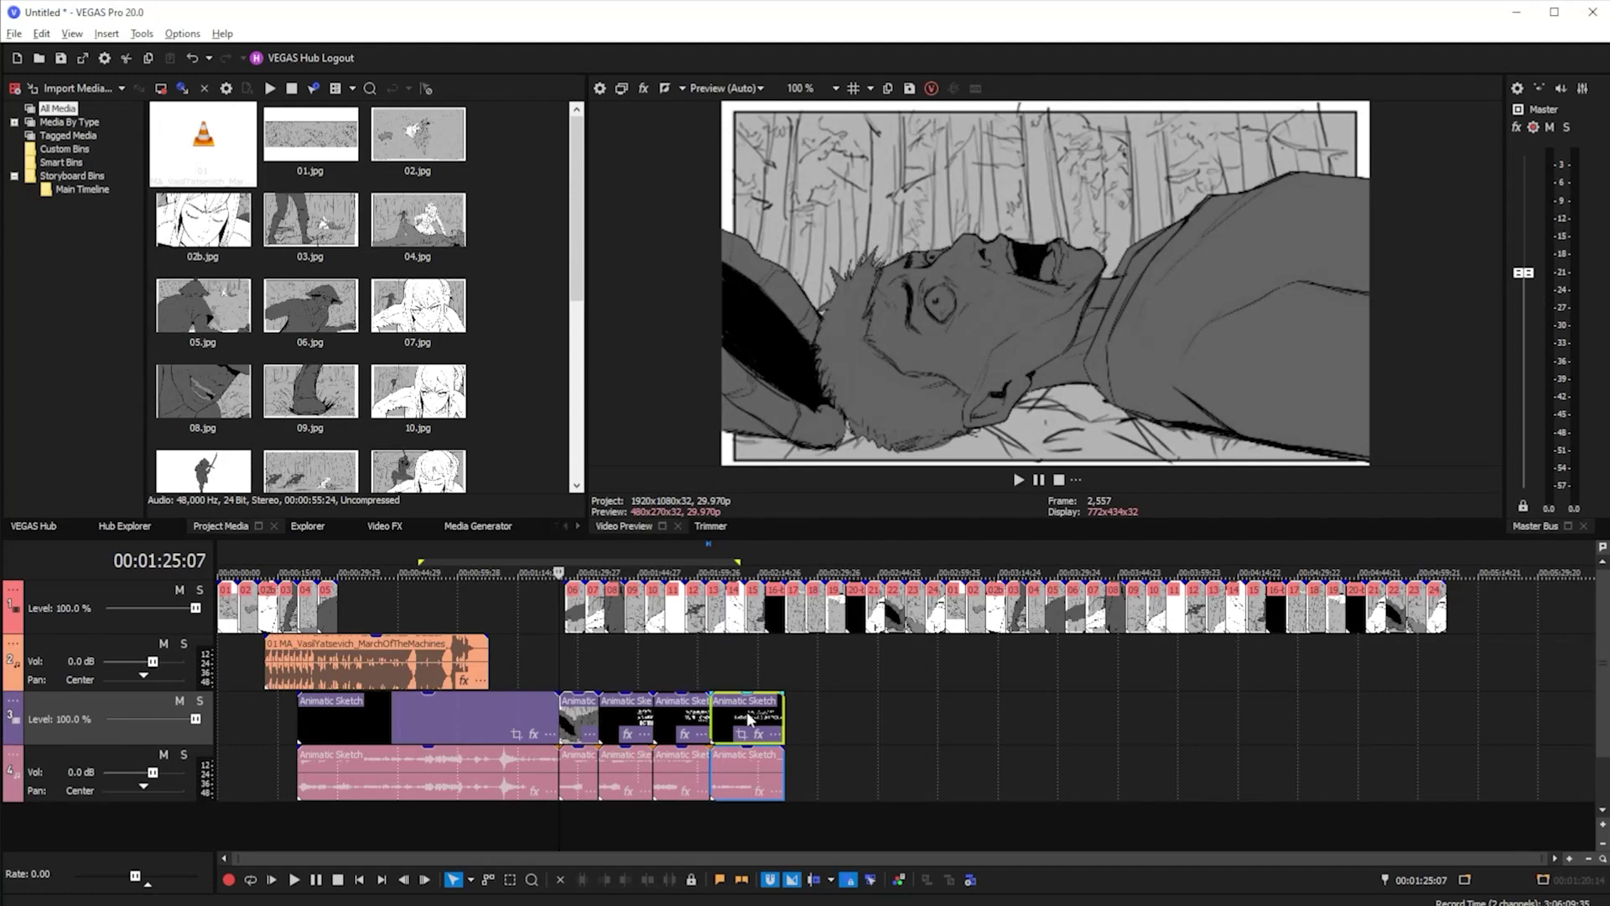
{"action": "left_click", "coordinate": [577, 616]}
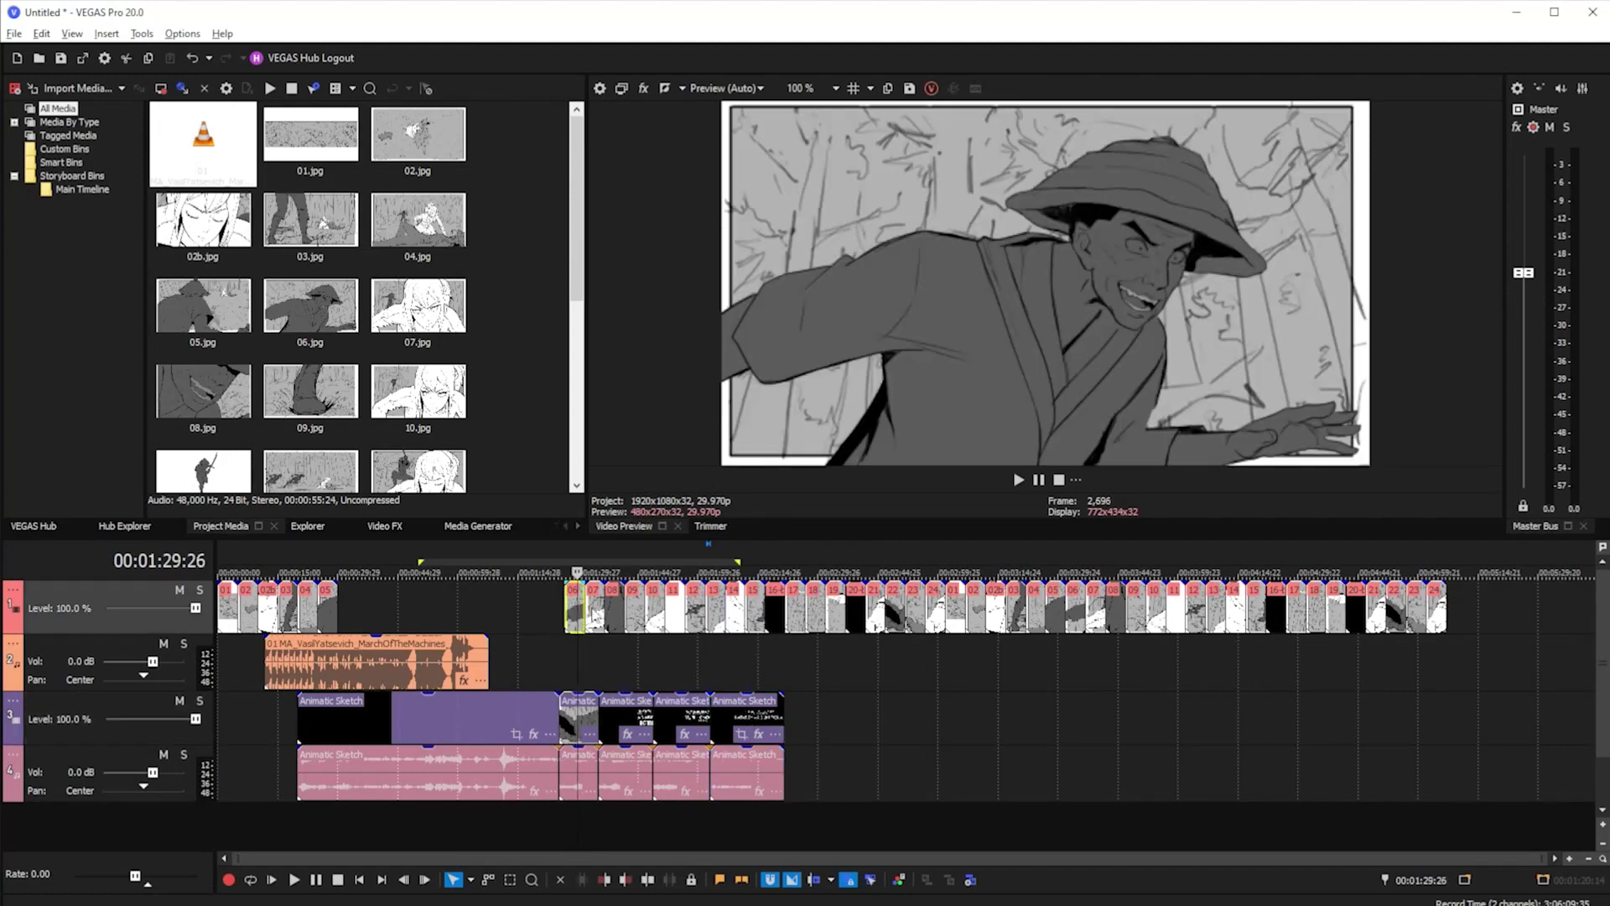
{"action": "left_click", "coordinate": [721, 616], "text": "shift"}
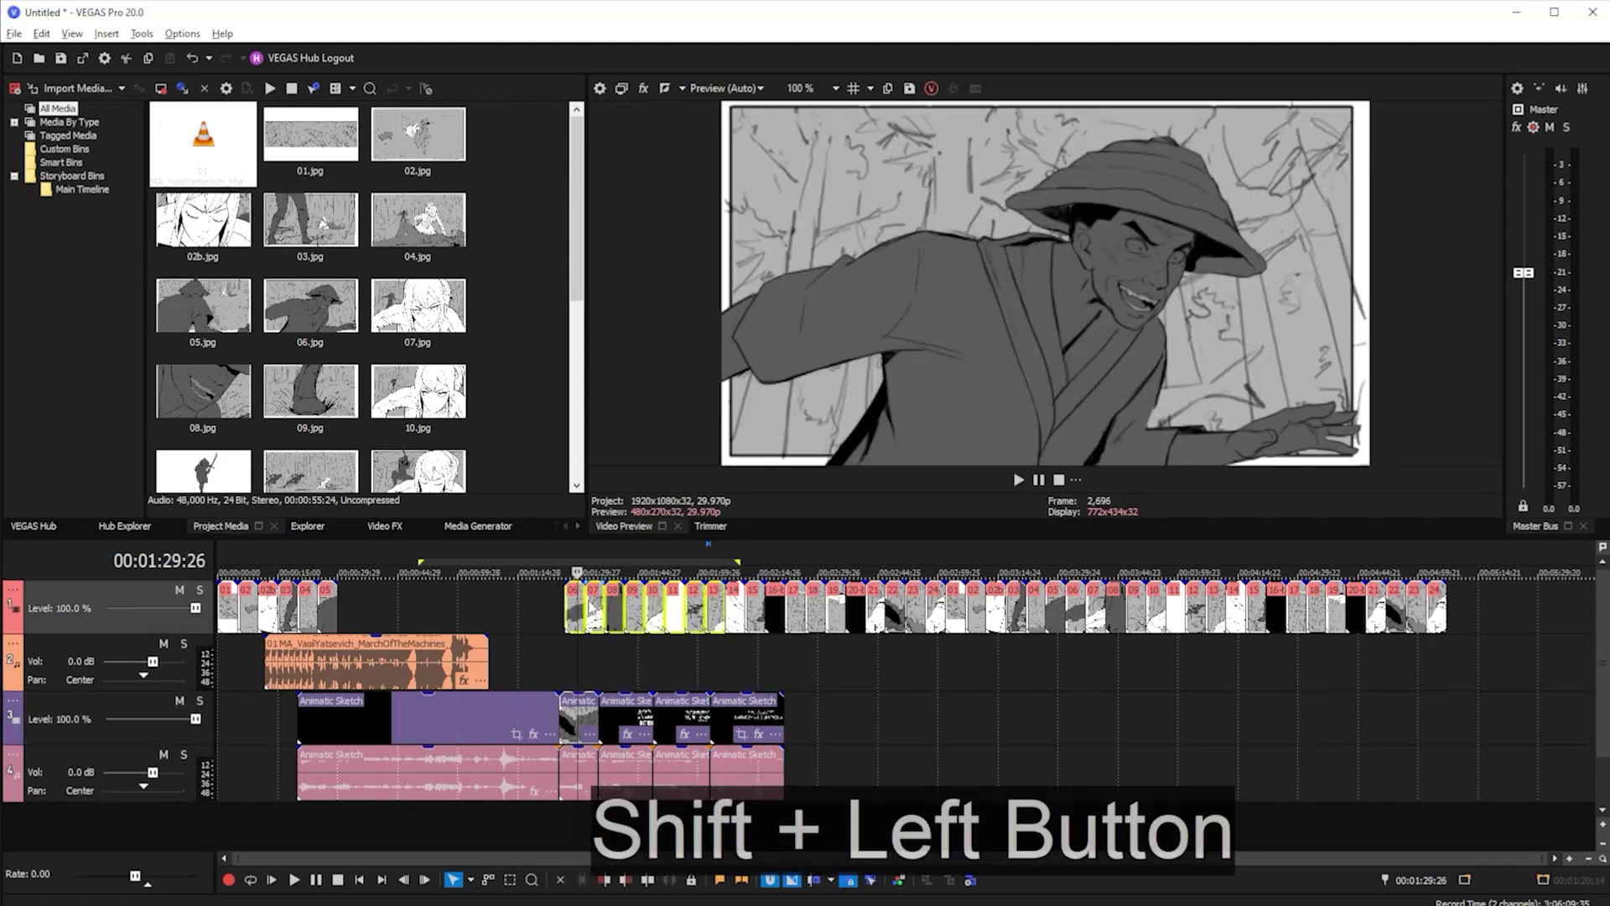
{"action": "left_click_drag", "start_coordinate": [572, 613], "coordinate": [500, 615]}
{"action": "key", "text": "ctrl+z"}
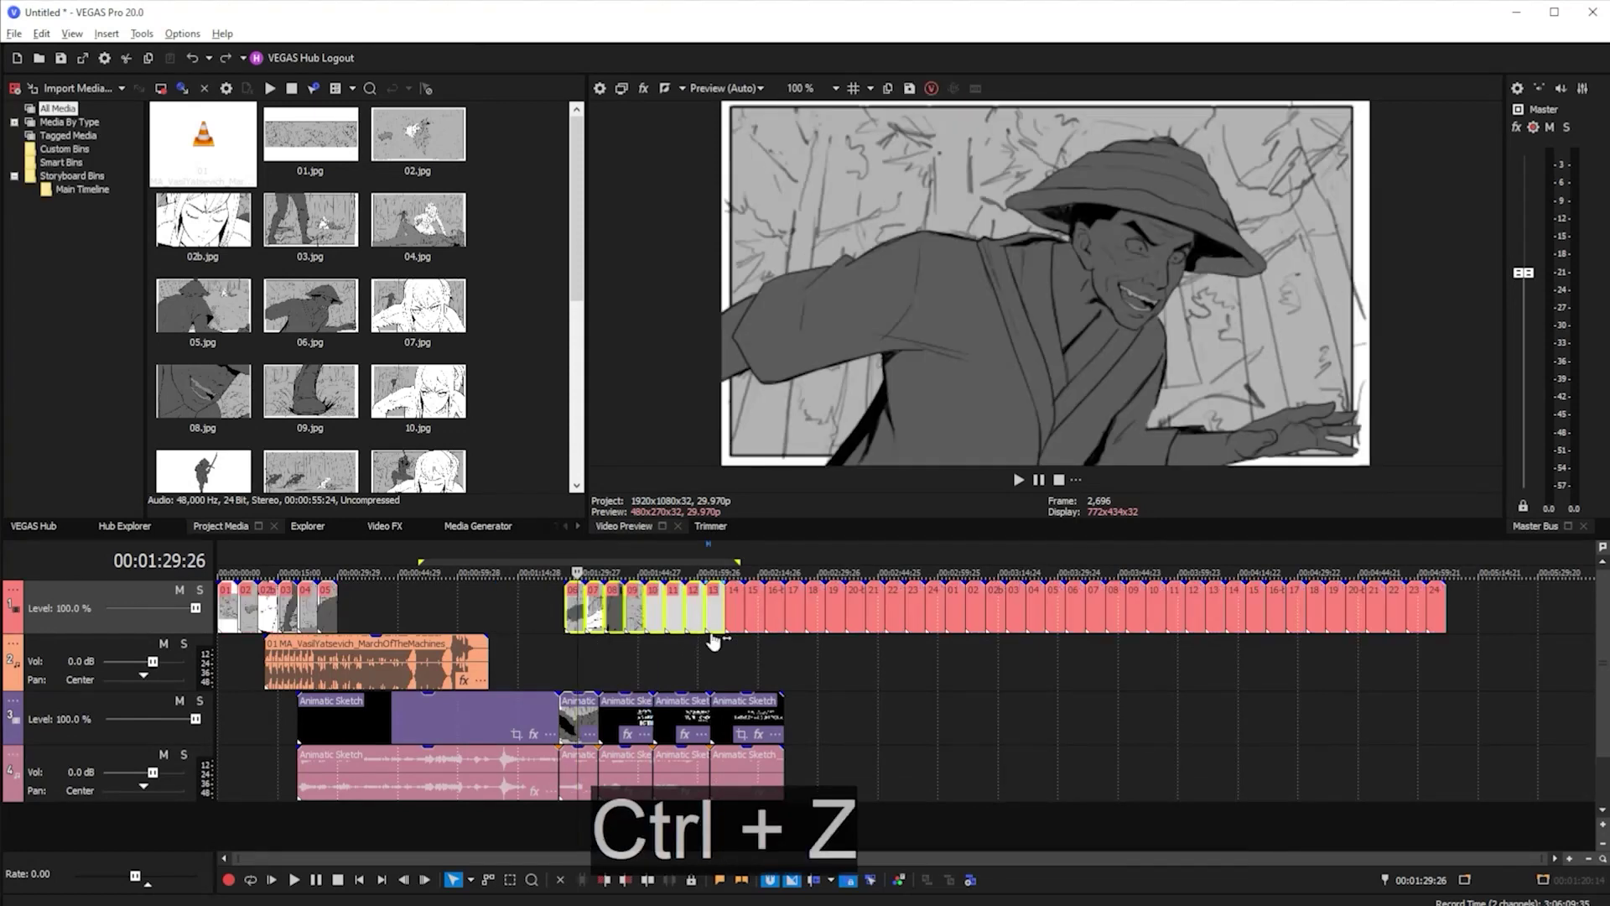
Select storyboard events 06 through 15 with the last four sketch video and audio events, try moving them earlier, and undo it
{"action": "left_click", "coordinate": [574, 621]}
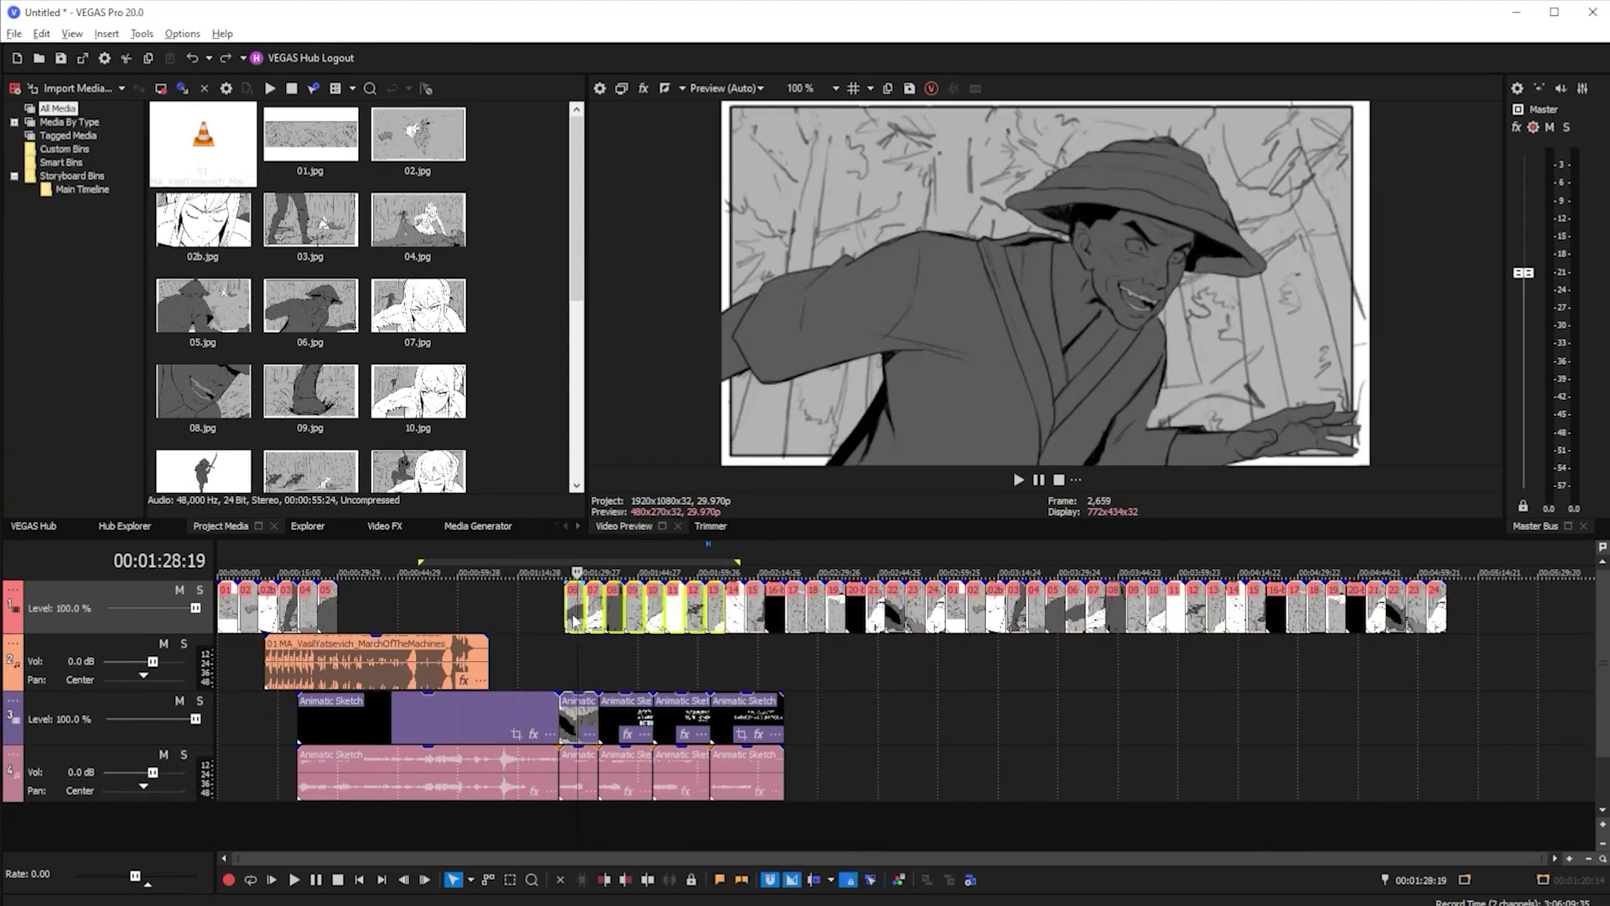
{"action": "left_click", "coordinate": [751, 775], "text": "shift"}
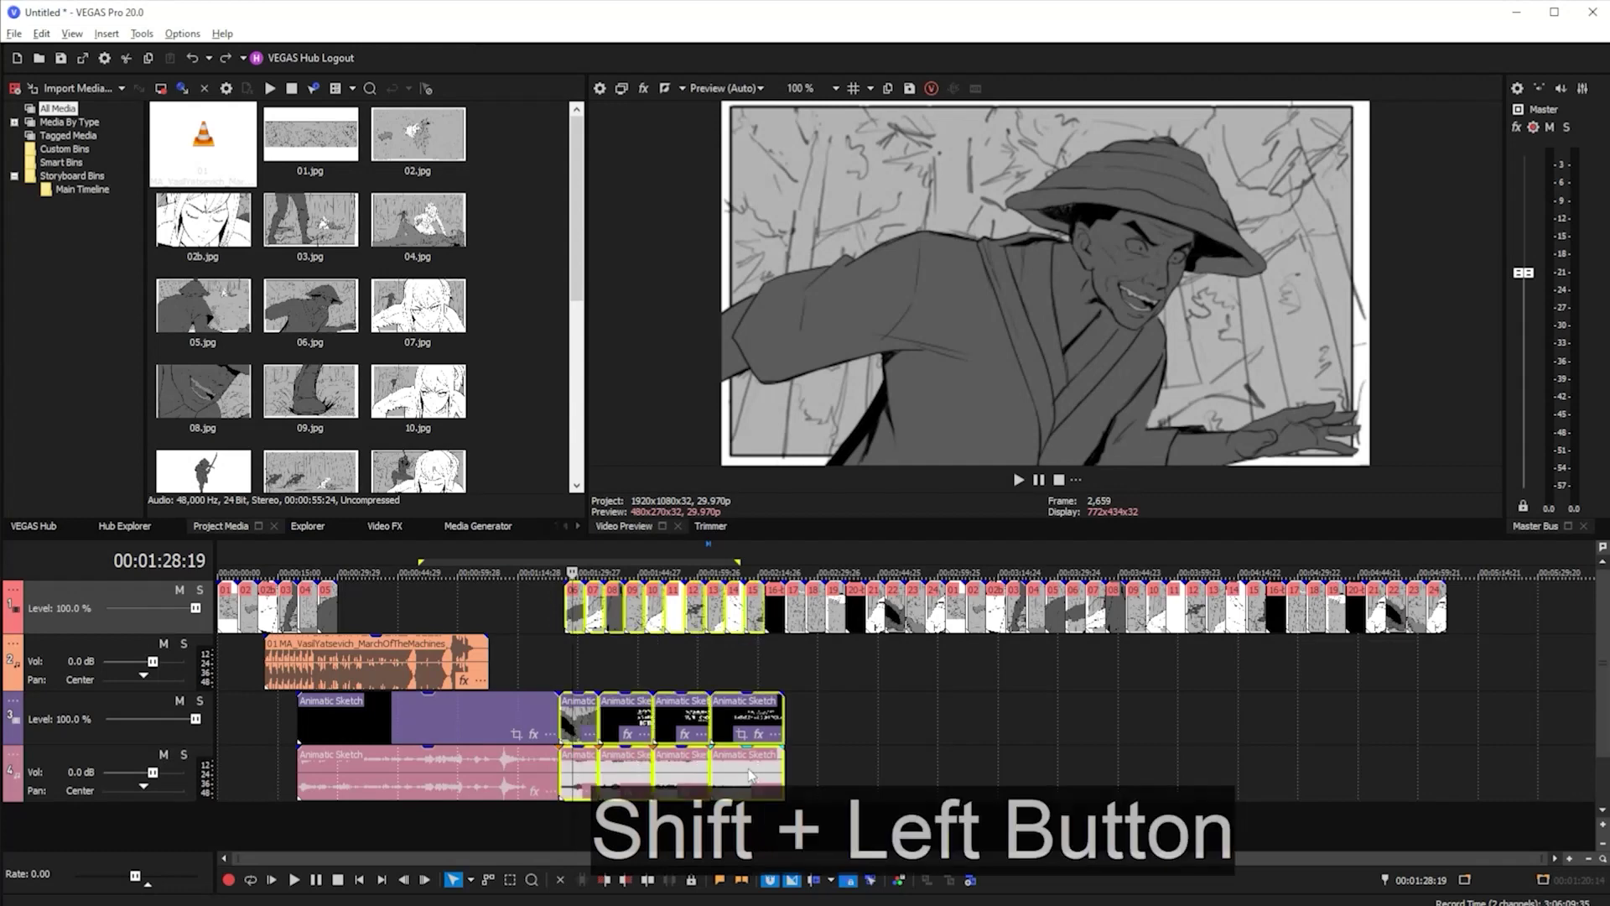
{"action": "mouse_move", "coordinate": [738, 720]}
{"action": "left_mouse_down"}
{"action": "mouse_move", "coordinate": [609, 723]}
{"action": "mouse_move", "coordinate": [735, 723]}
{"action": "mouse_move", "coordinate": [704, 721]}
{"action": "left_mouse_up"}
{"action": "key", "text": "ctrl+z"}
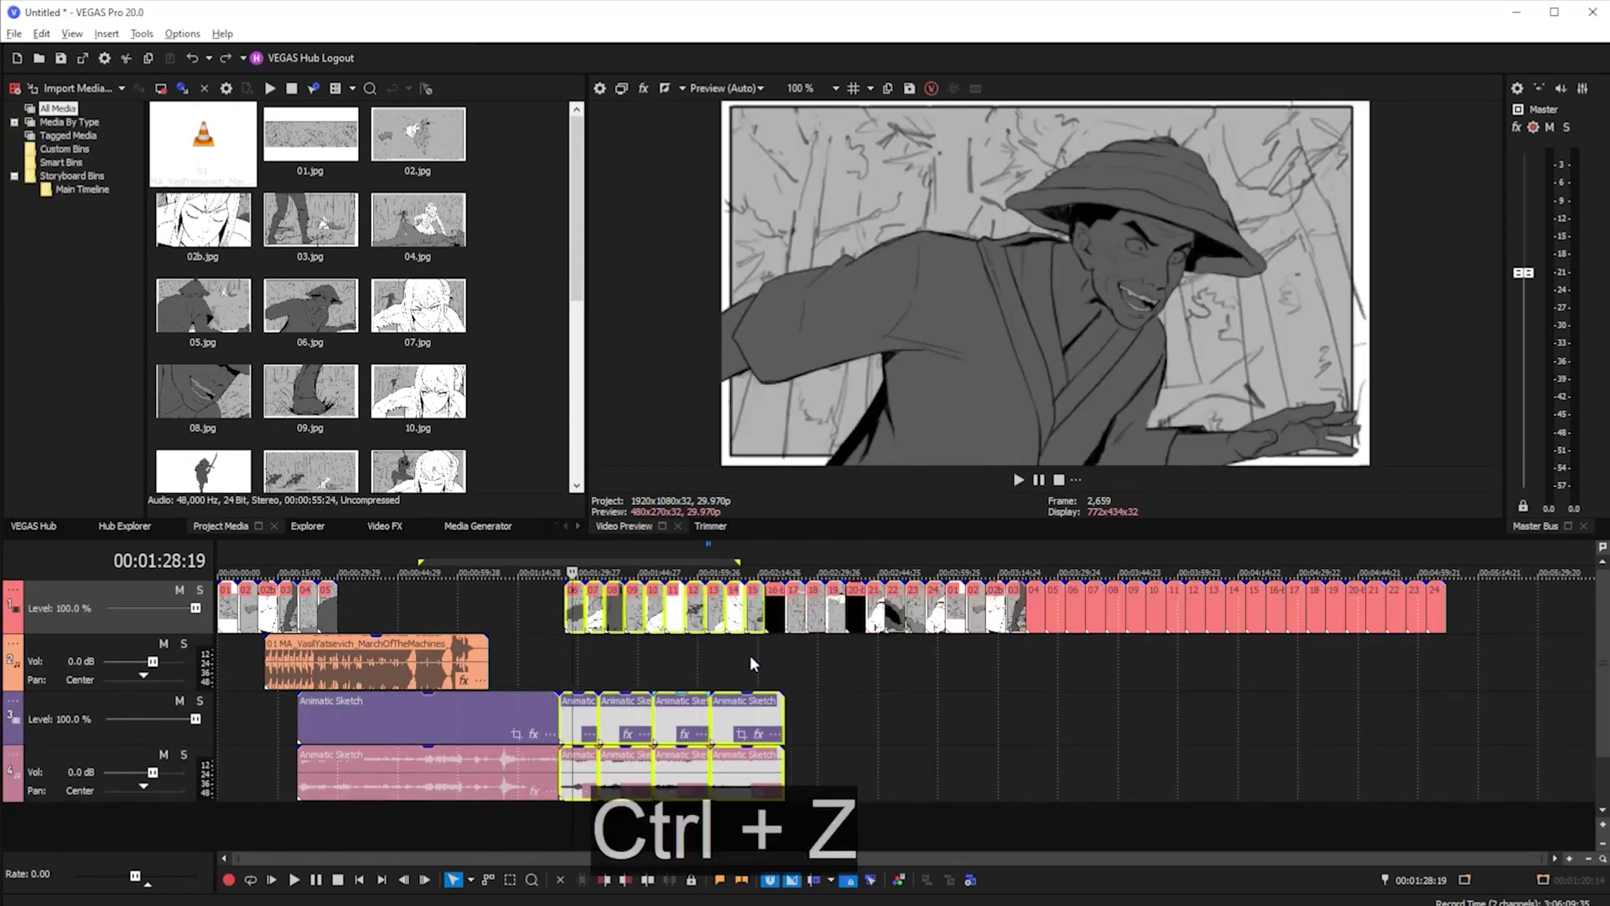
{"action": "left_click", "coordinate": [586, 648]}
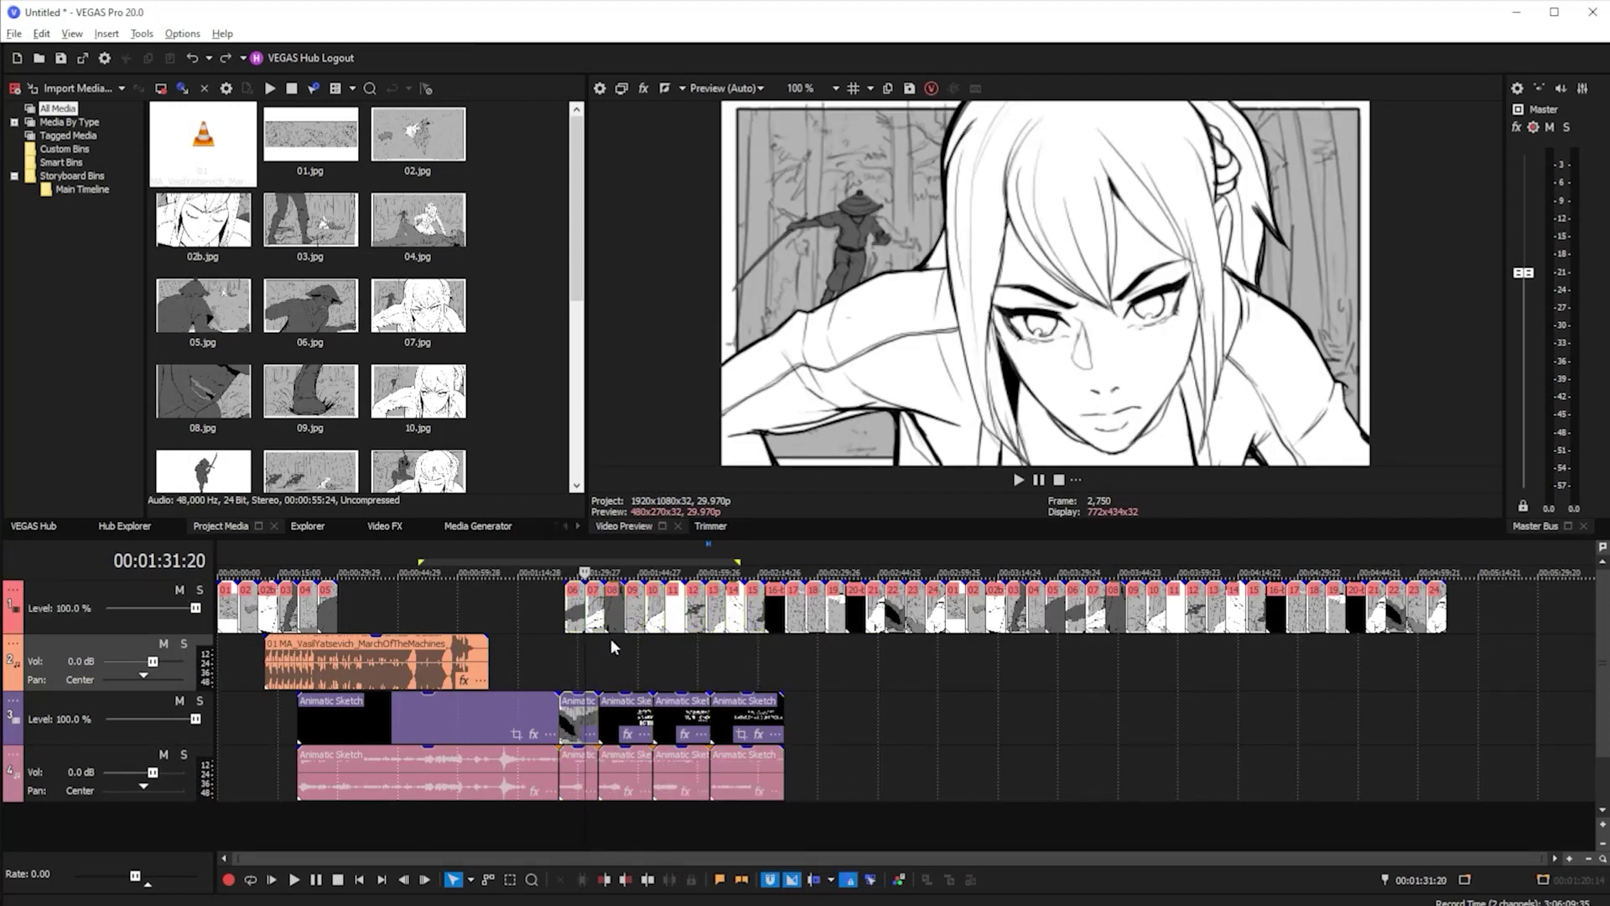
Try overlapping storyboard event 07 about 2 seconds onto event 06 as a crossfade, preview it, and move event 07 back
{"action": "scroll", "coordinate": [629, 632], "scroll_direction": "up", "scroll_amount": 5}
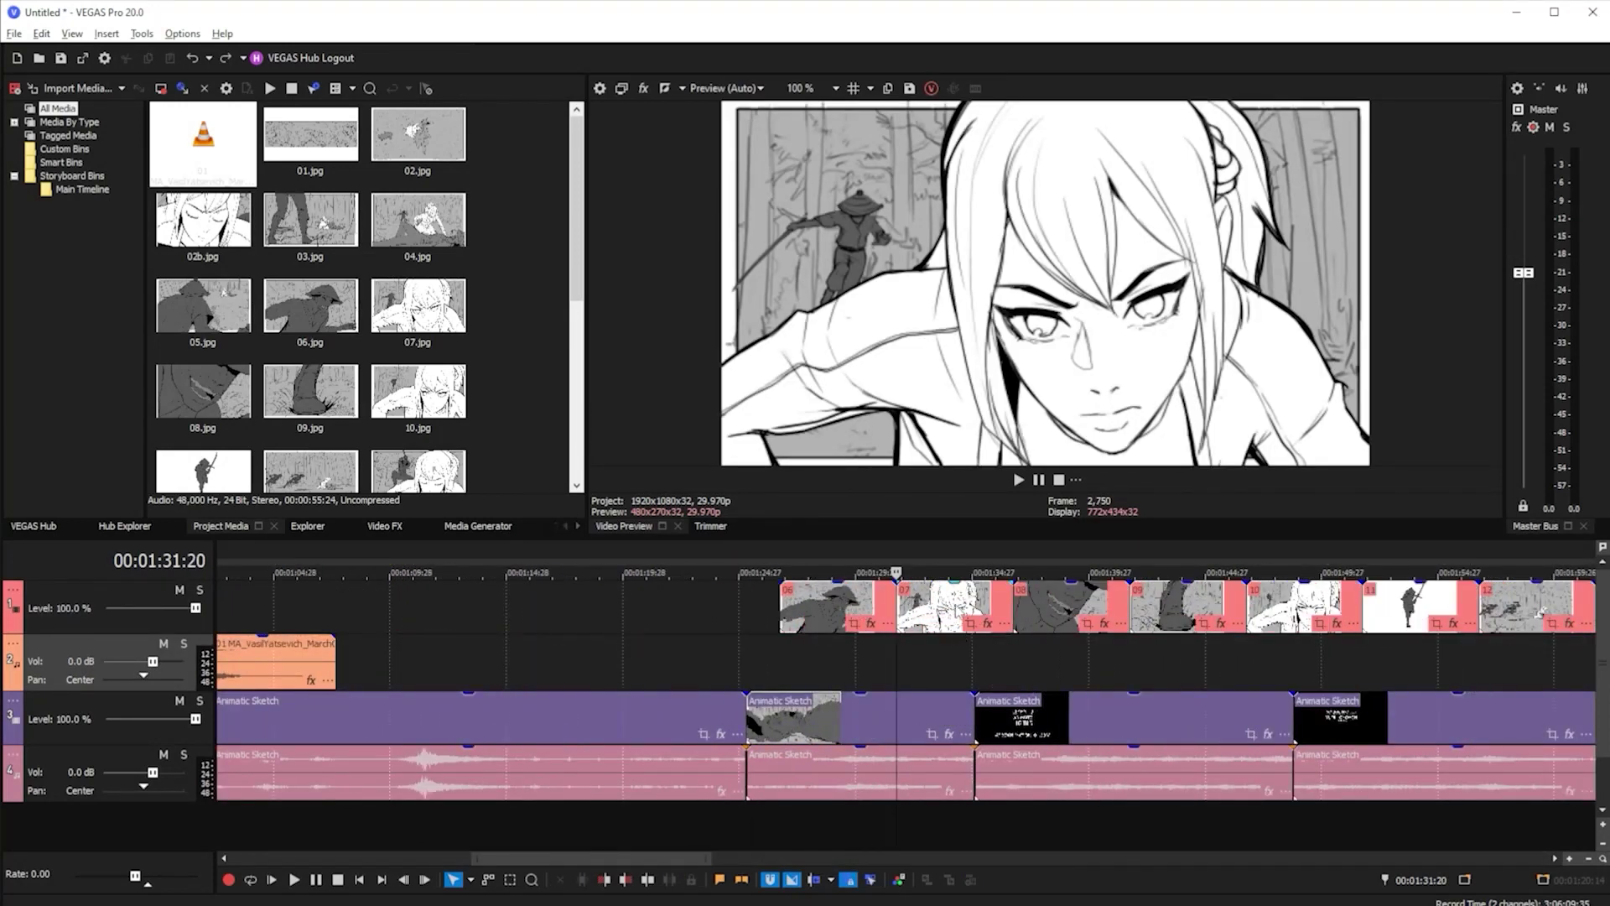
{"action": "left_click_drag", "start_coordinate": [963, 612], "coordinate": [856, 606]}
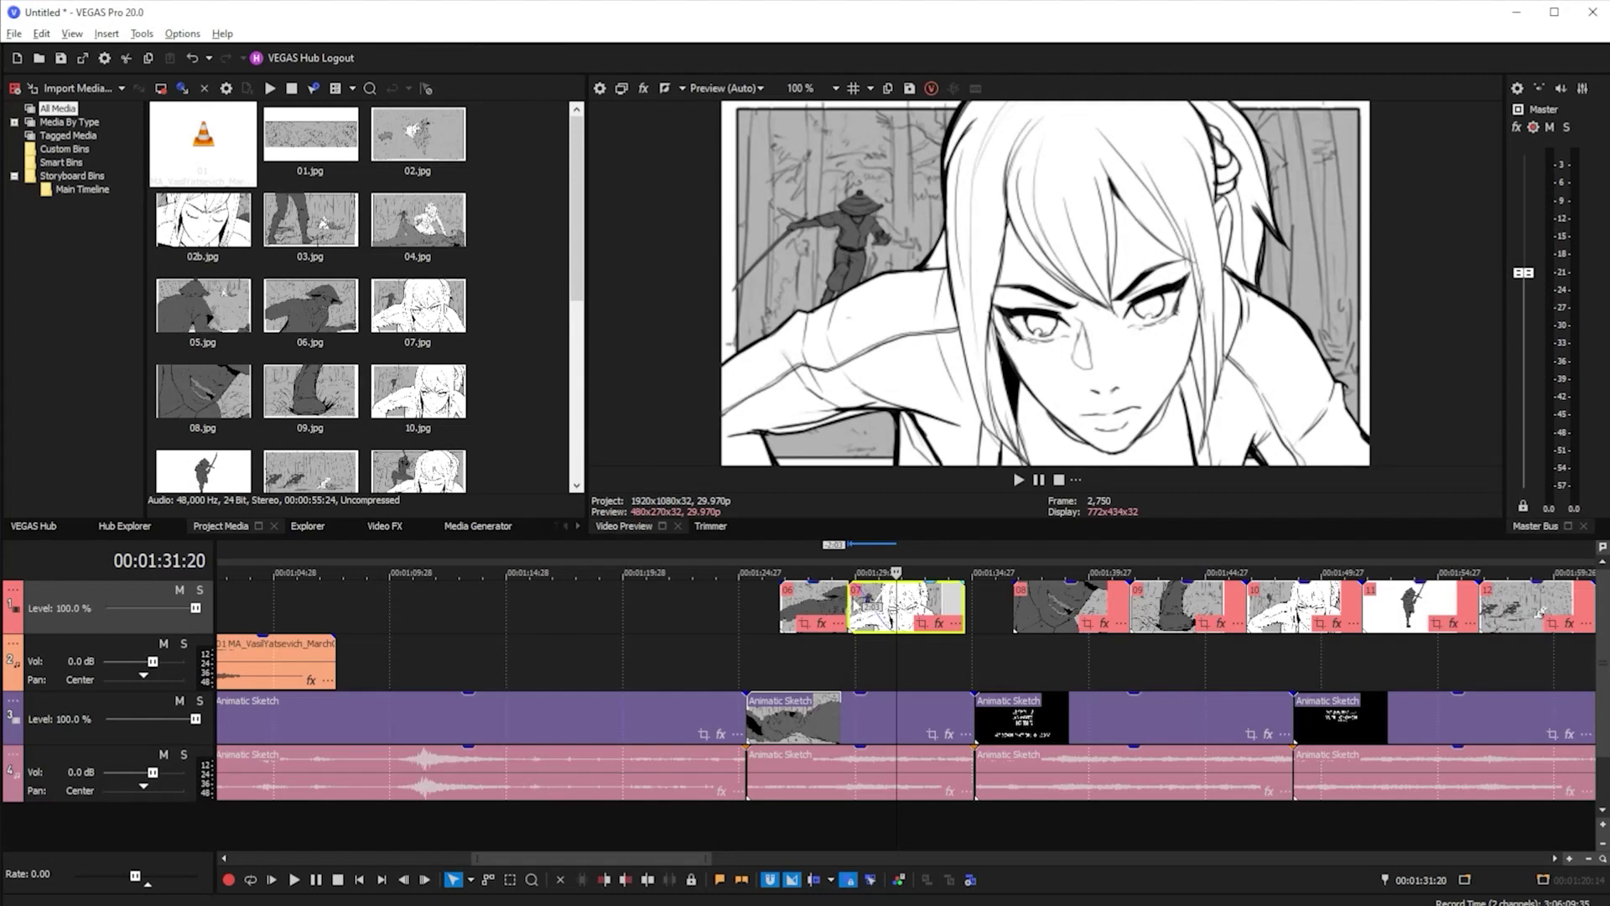
{"action": "key", "text": "space"}
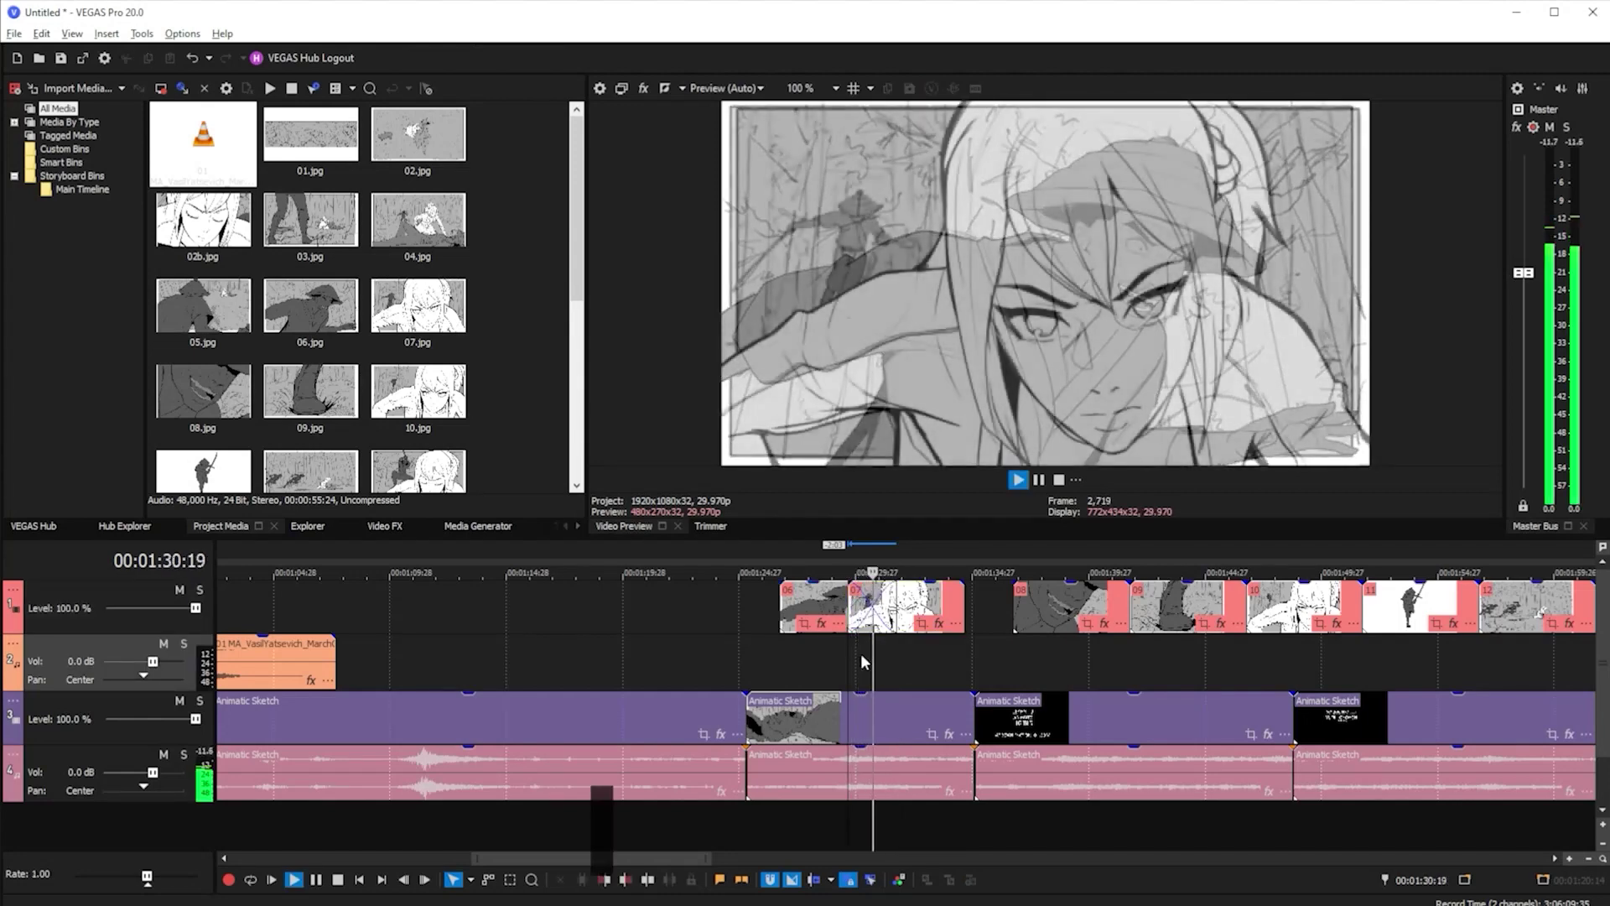
{"action": "key", "text": "space"}
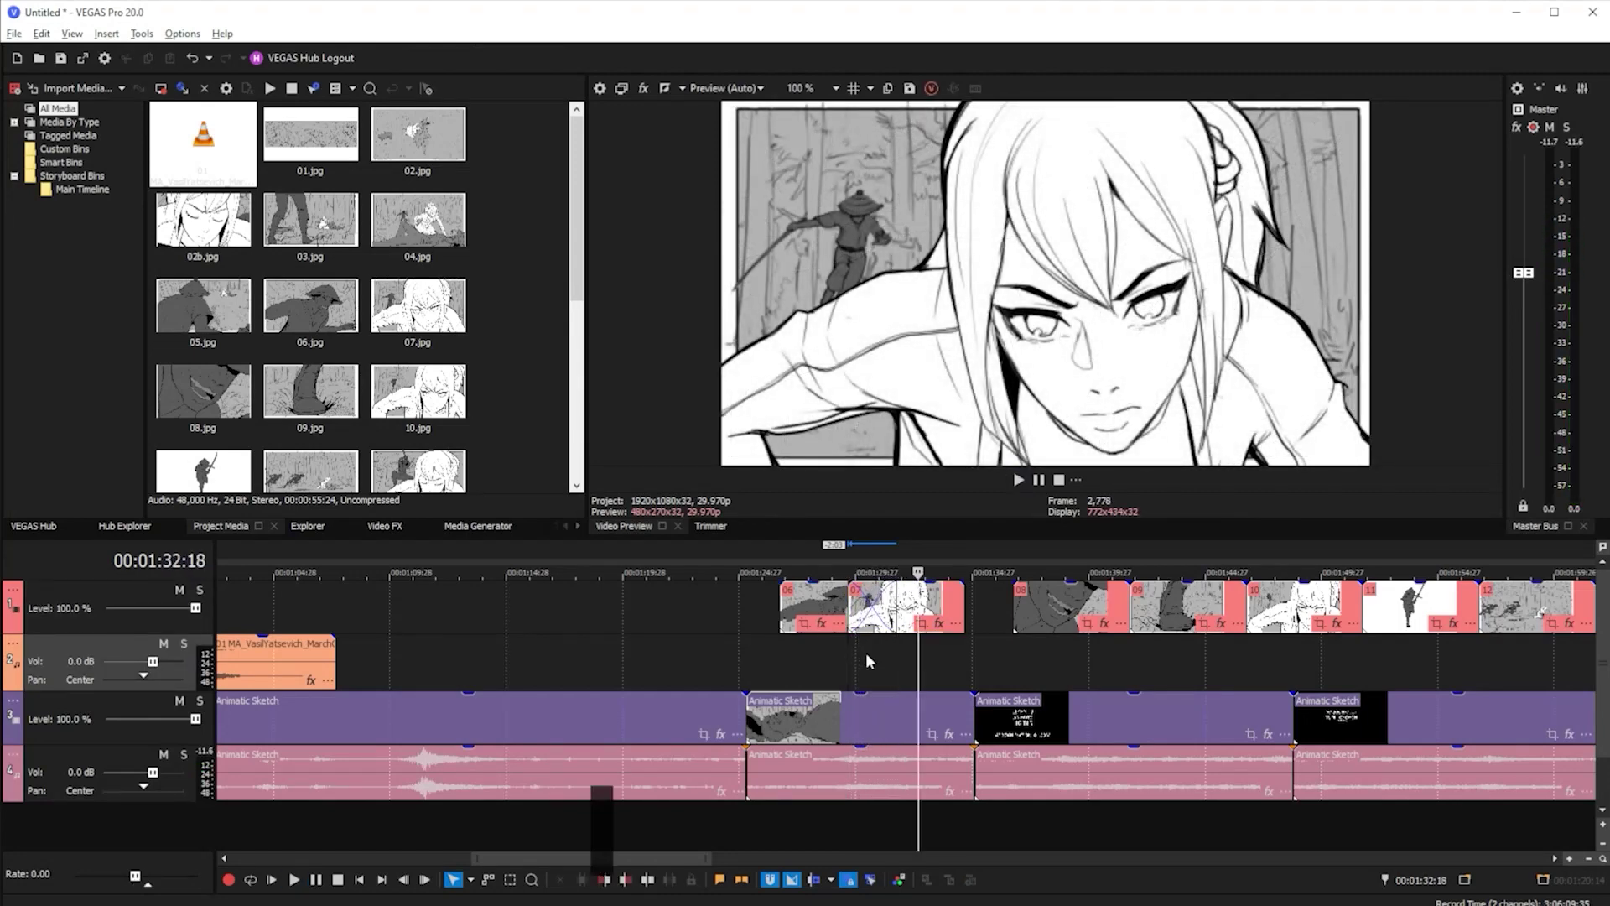
{"action": "left_click_drag", "start_coordinate": [937, 608], "coordinate": [986, 606]}
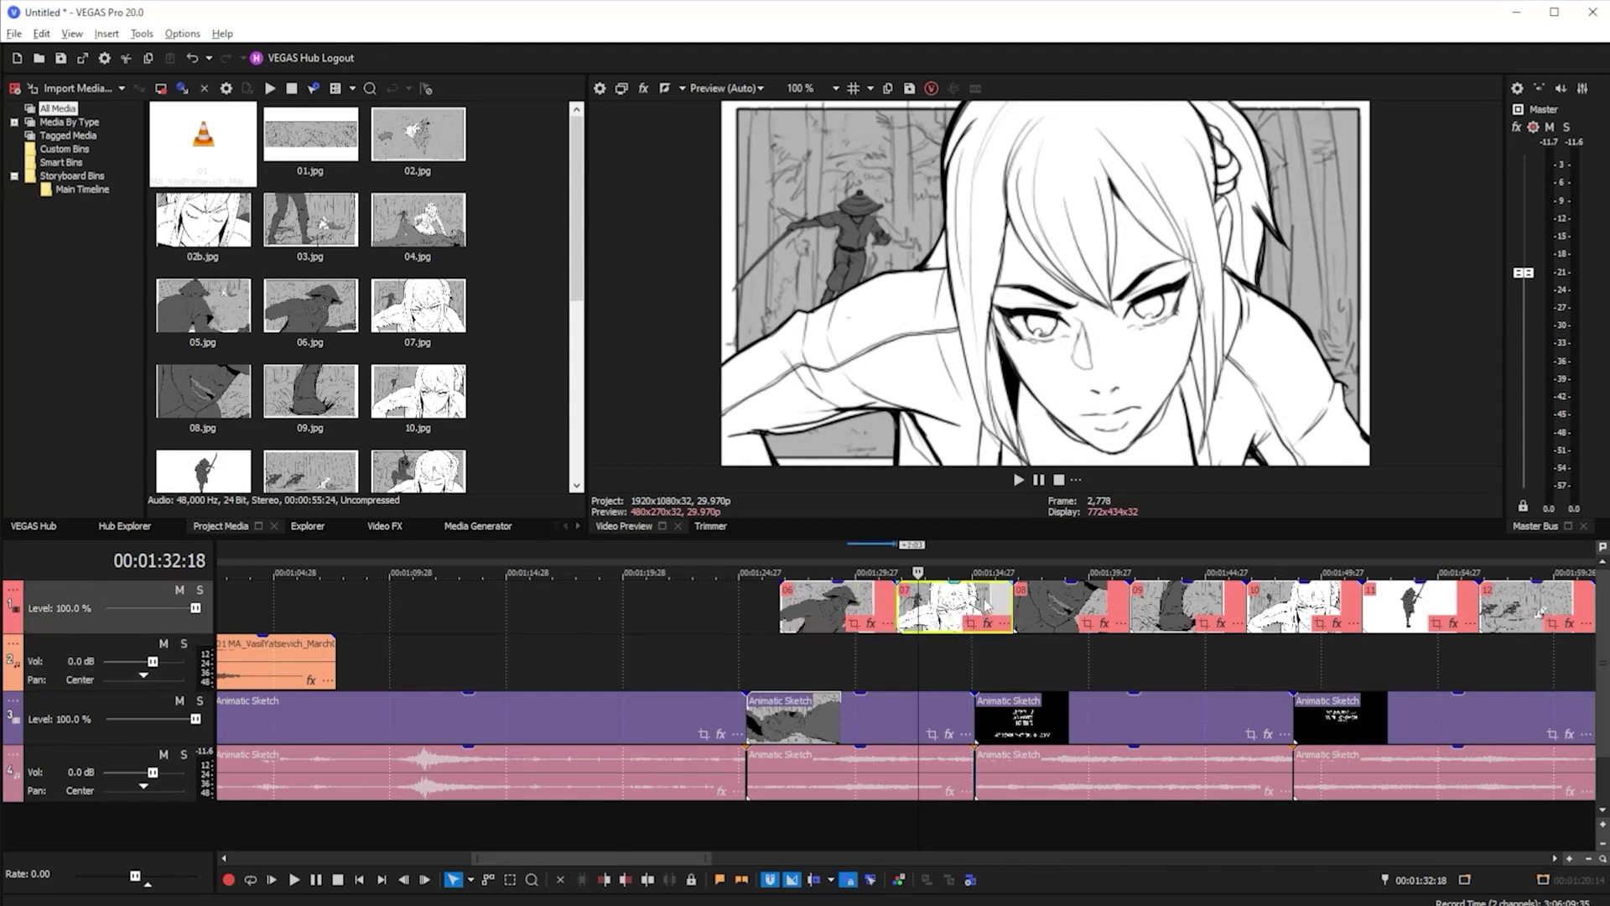
Delete the sketch video event and its audio between 00:01:25 and 00:01:35:01
{"action": "left_click", "coordinate": [805, 605]}
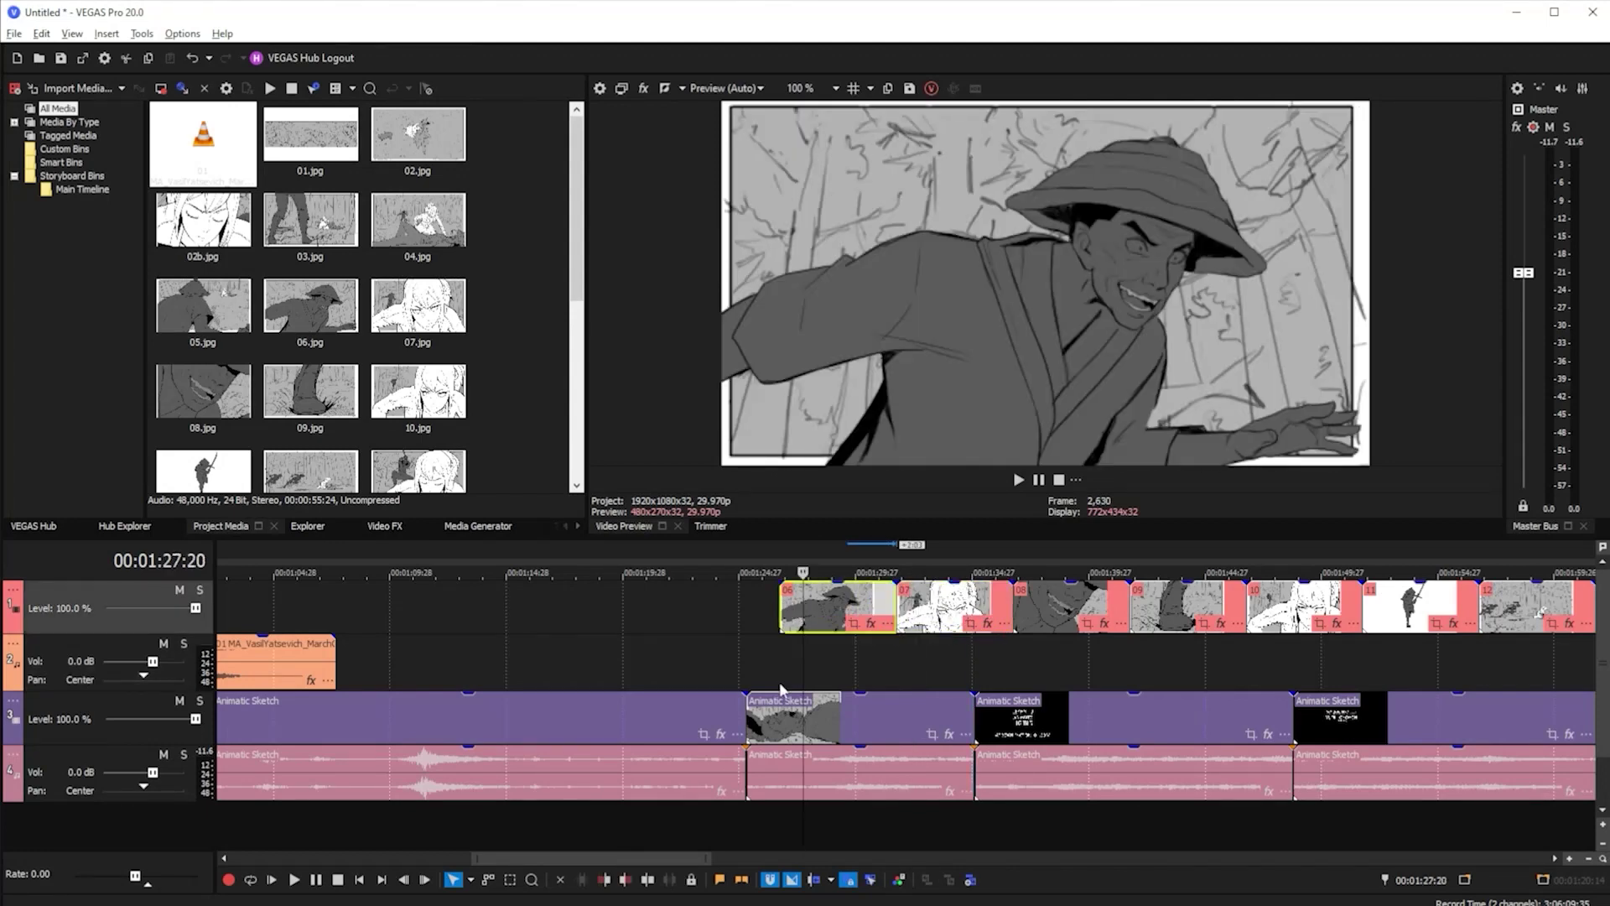
{"action": "left_click", "coordinate": [786, 728]}
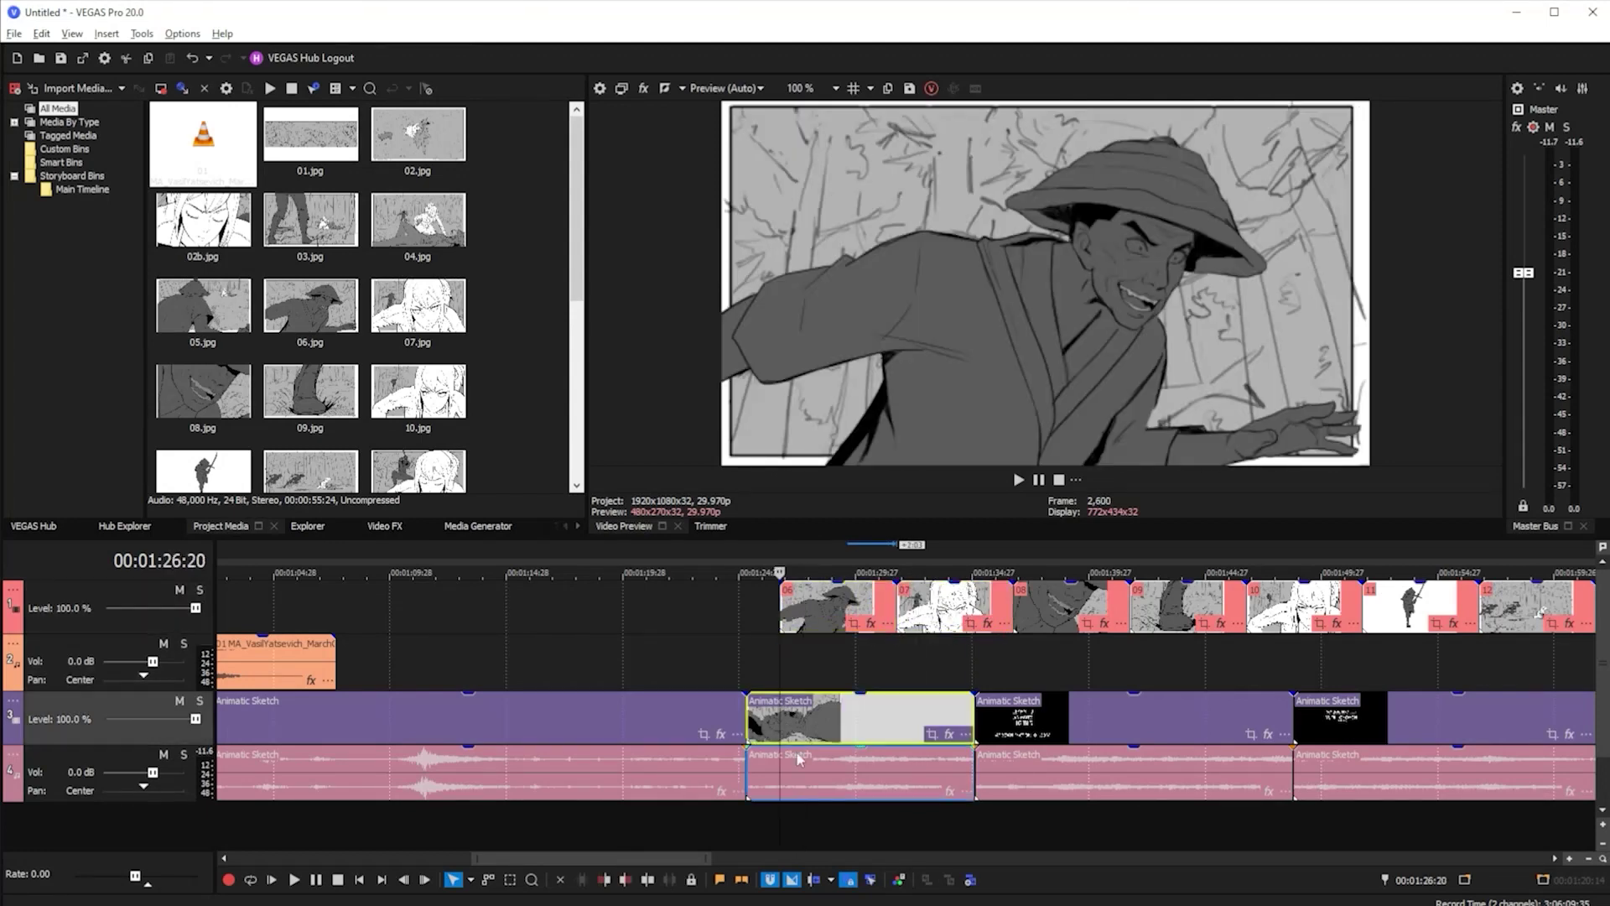
{"action": "key", "text": "Delete"}
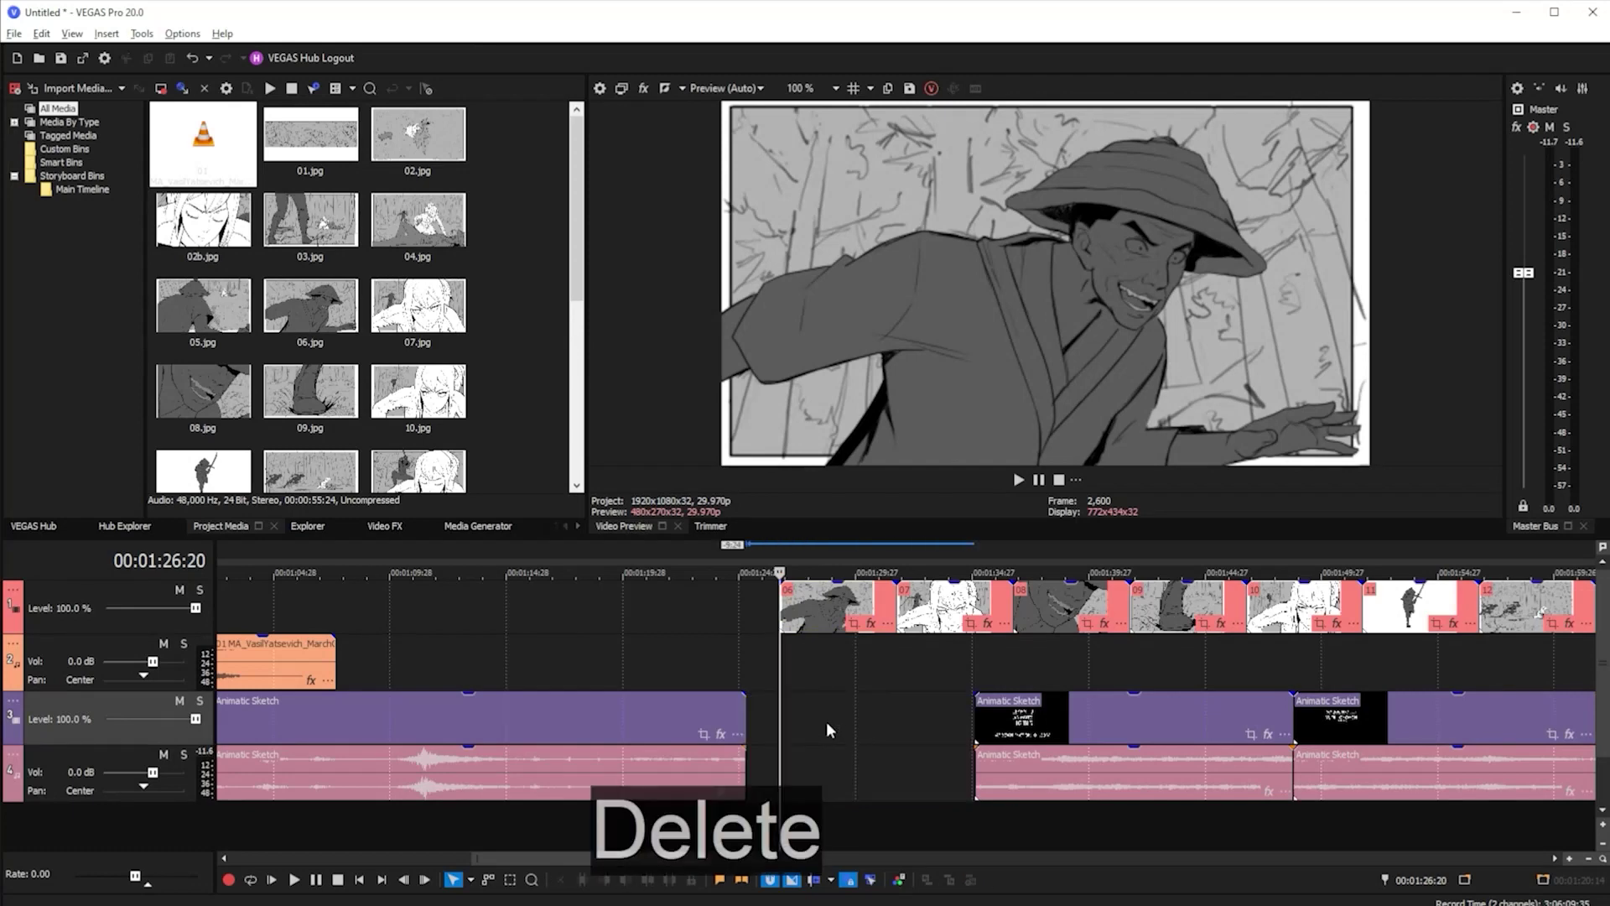
Add a fade-in to the start of storyboard event 06 and play it back
{"action": "left_click", "coordinate": [807, 606]}
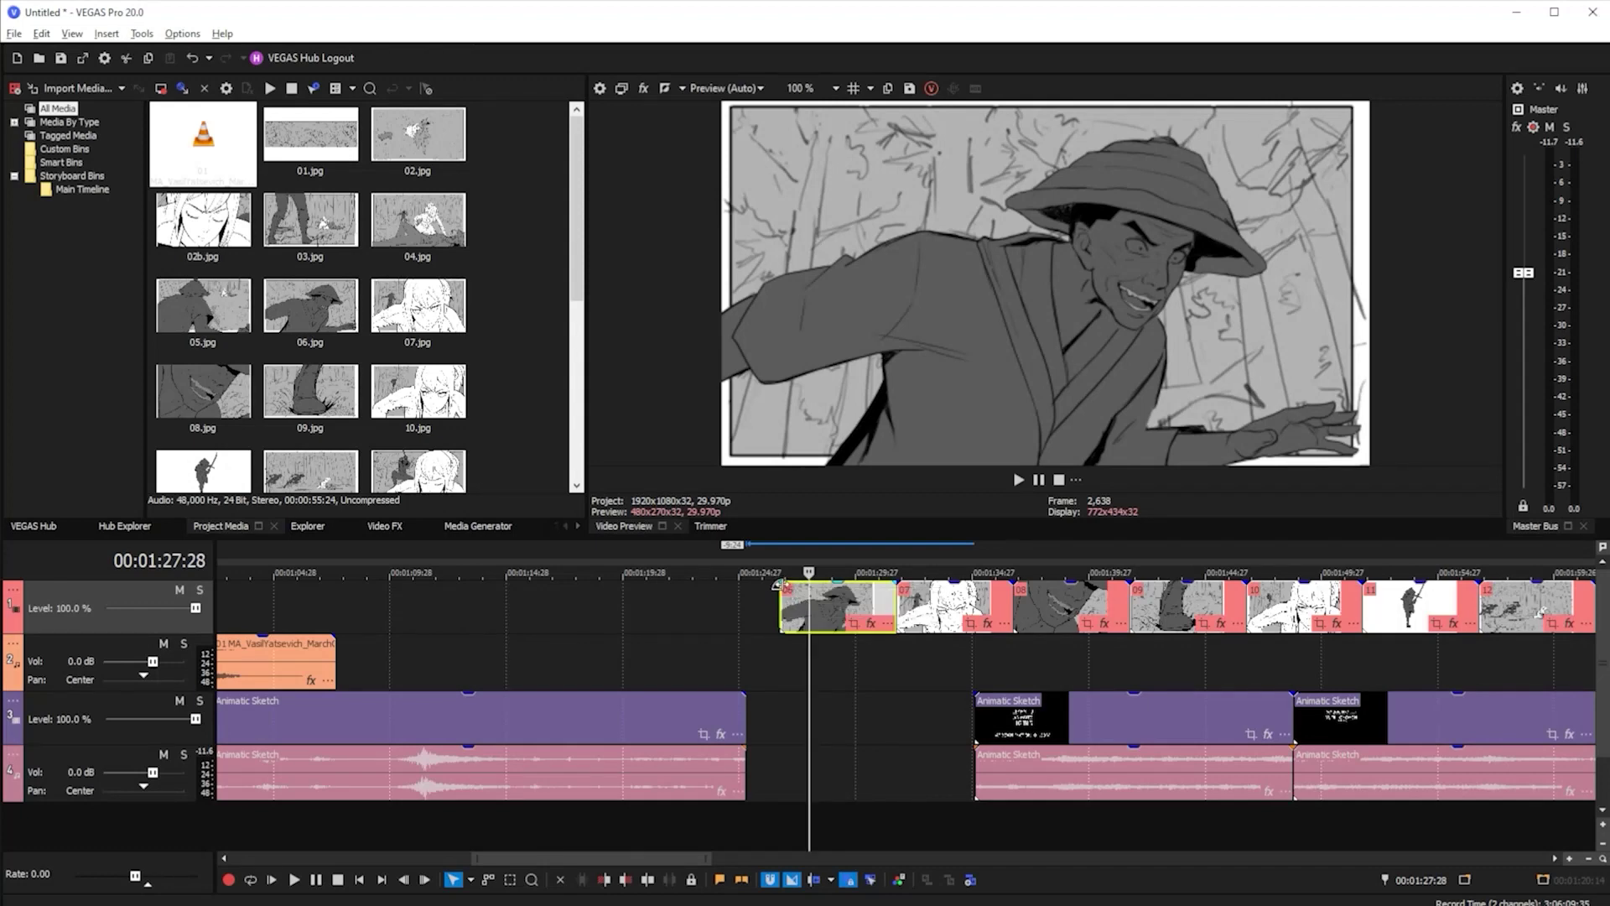
{"action": "left_click_drag", "start_coordinate": [783, 585], "coordinate": [810, 587]}
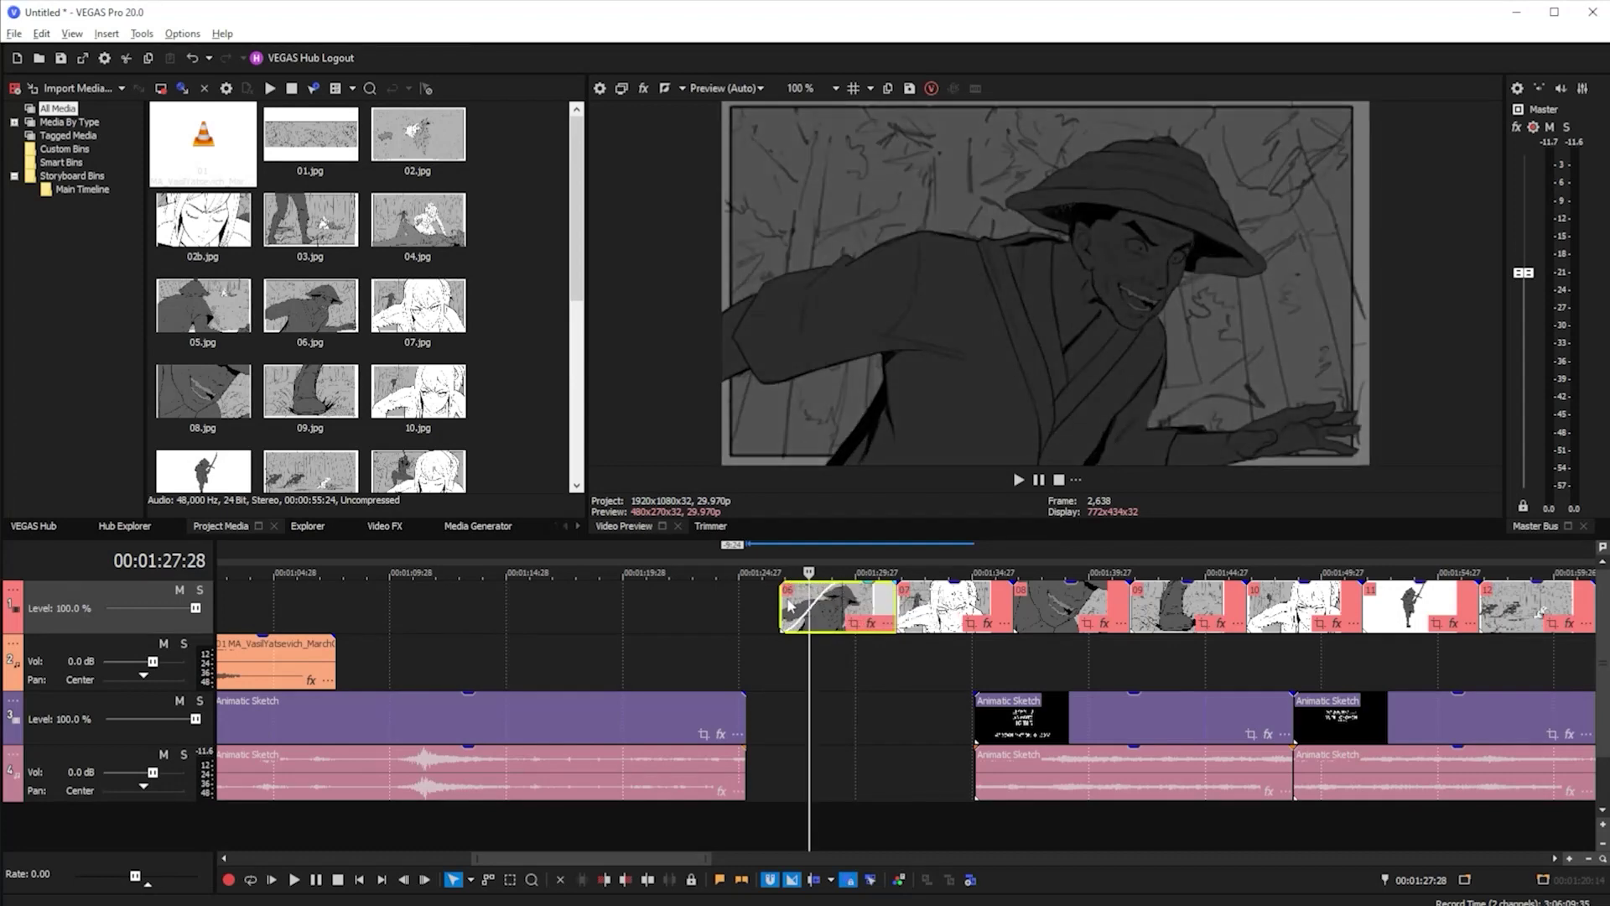
{"action": "left_click", "coordinate": [779, 608]}
{"action": "key", "text": "space"}
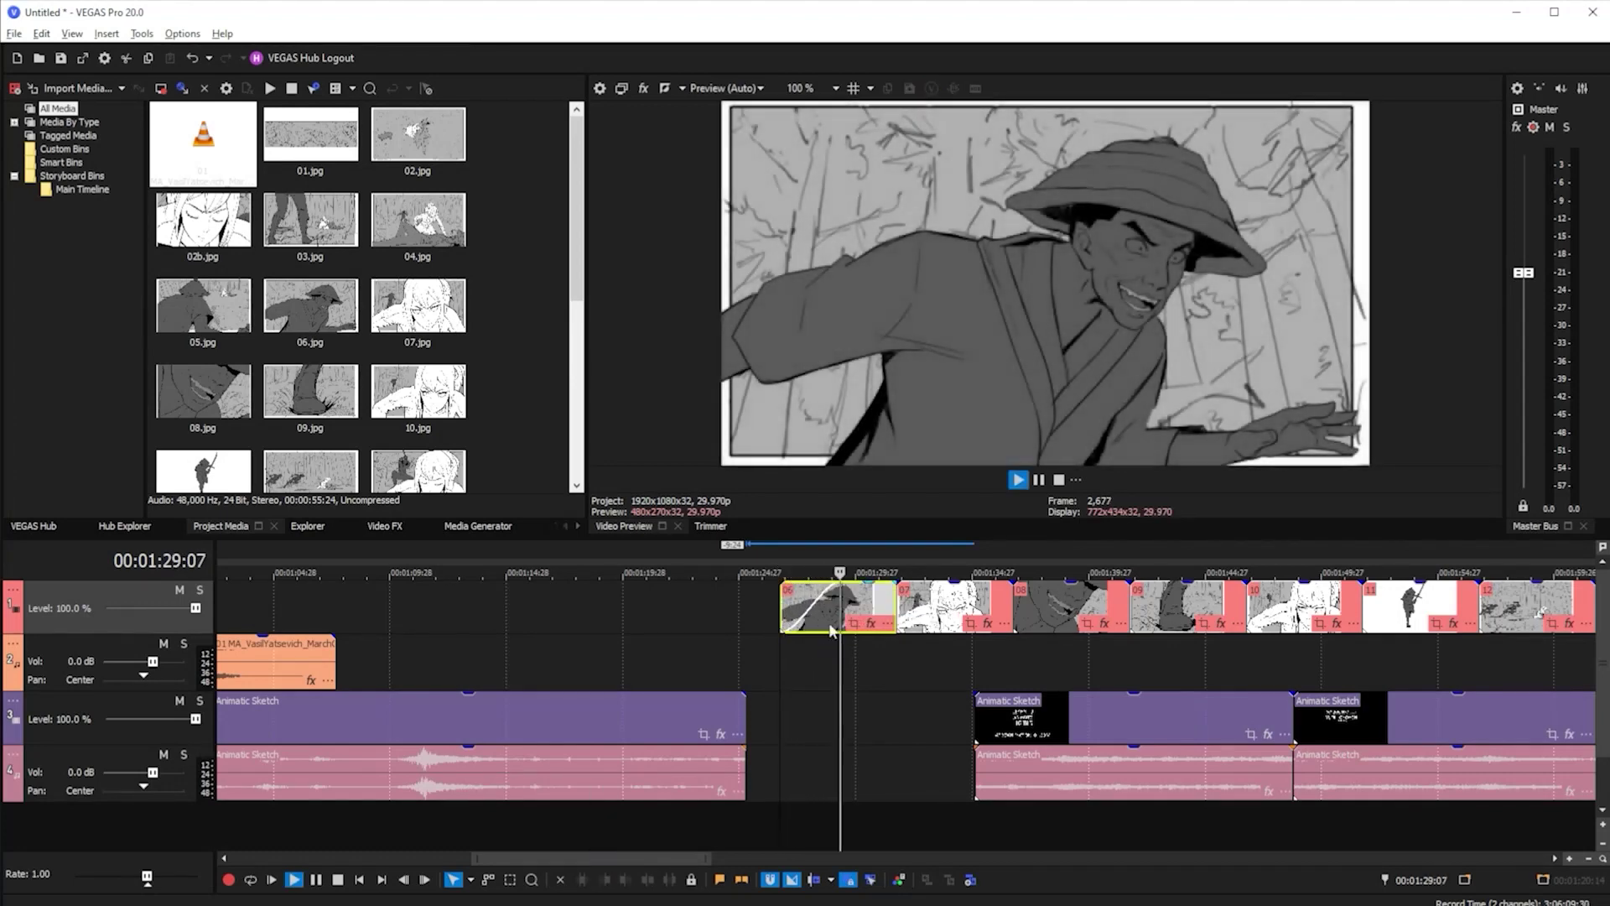
{"action": "key", "text": "Return"}
Shorten the fade-in on storyboard event 06 to about 1.5 seconds and preview it
{"action": "left_click_drag", "start_coordinate": [840, 587], "coordinate": [815, 603]}
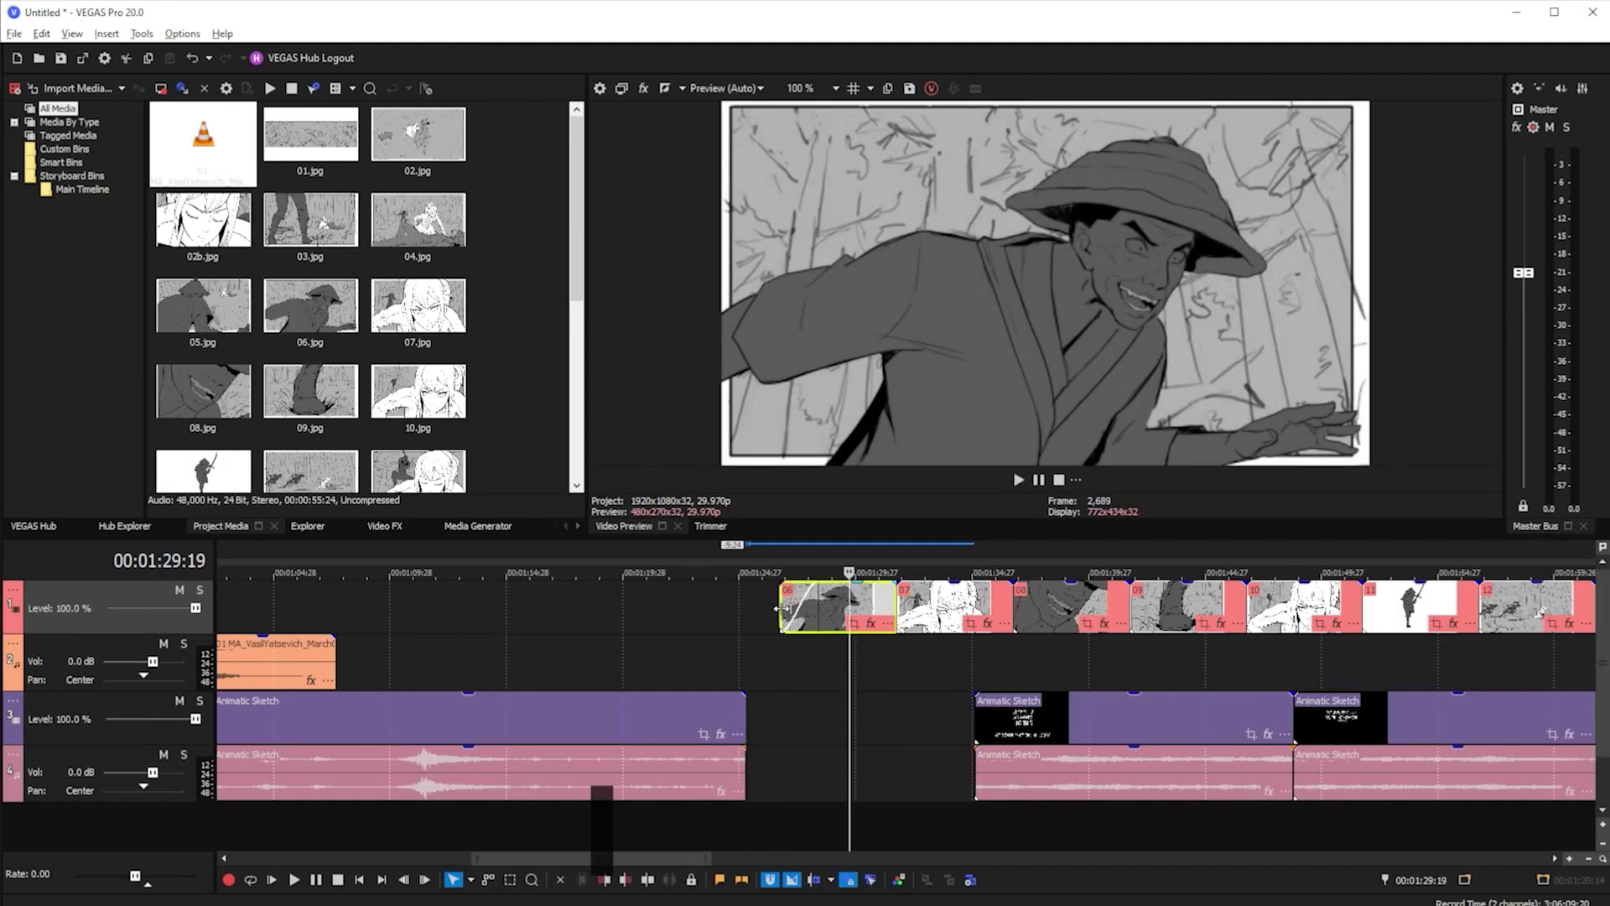
{"action": "left_click", "coordinate": [782, 609]}
{"action": "key", "text": "space"}
{"action": "key", "text": "Return"}
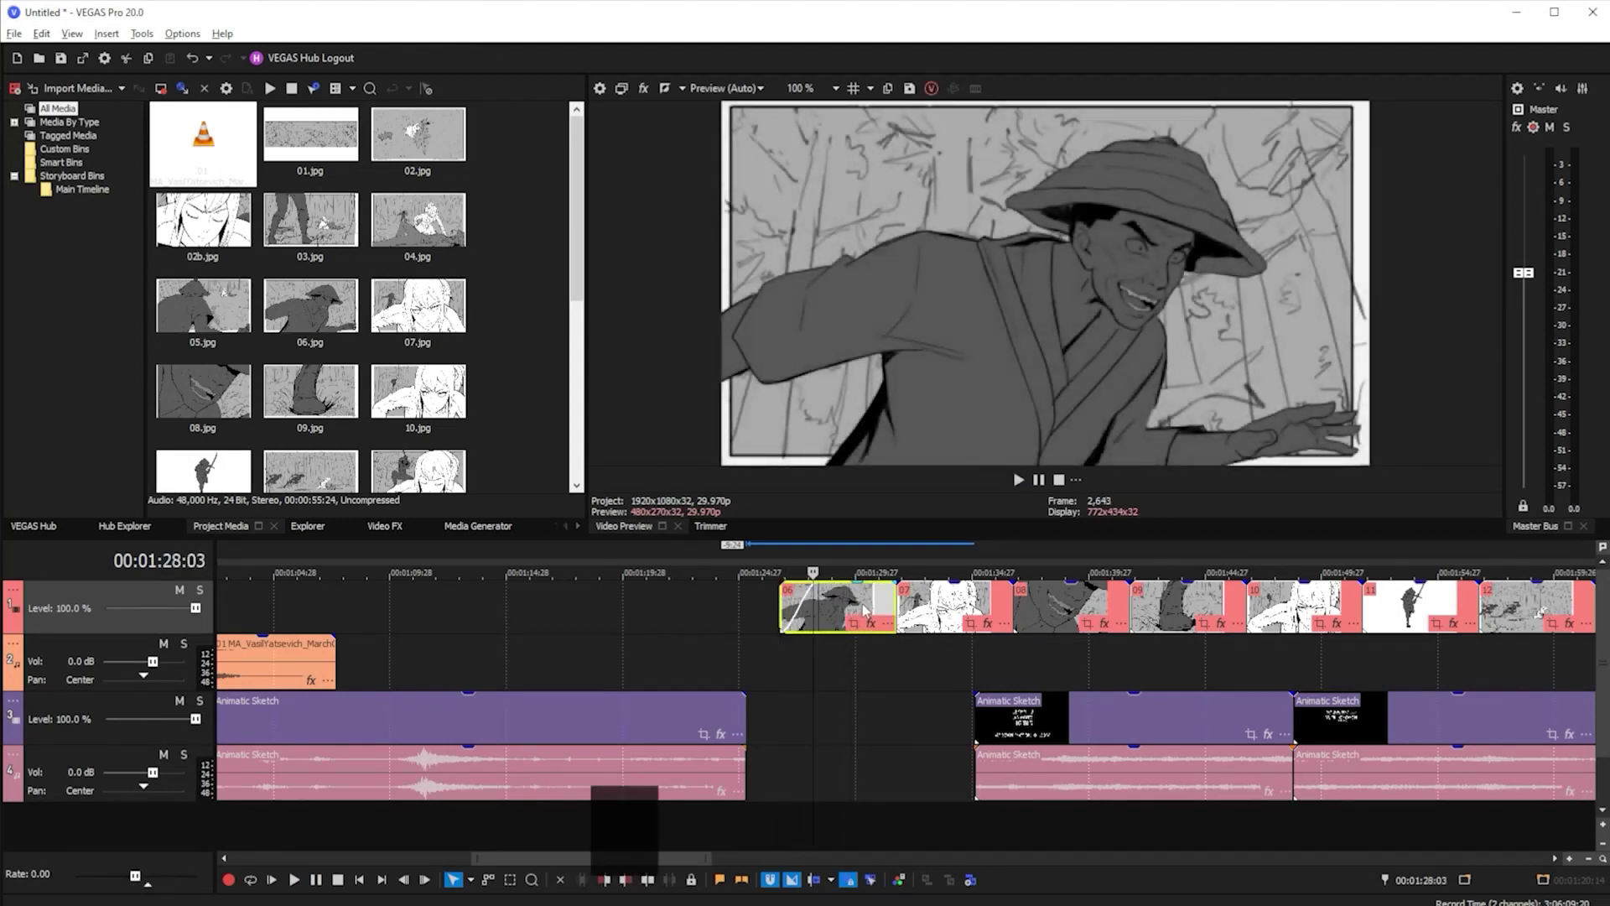
Try shifting storyboard event 06 slightly later to crossfade into event 07, preview the overlap, and move event 06 back
{"action": "left_click_drag", "start_coordinate": [866, 629], "coordinate": [881, 608]}
{"action": "left_click", "coordinate": [890, 649]}
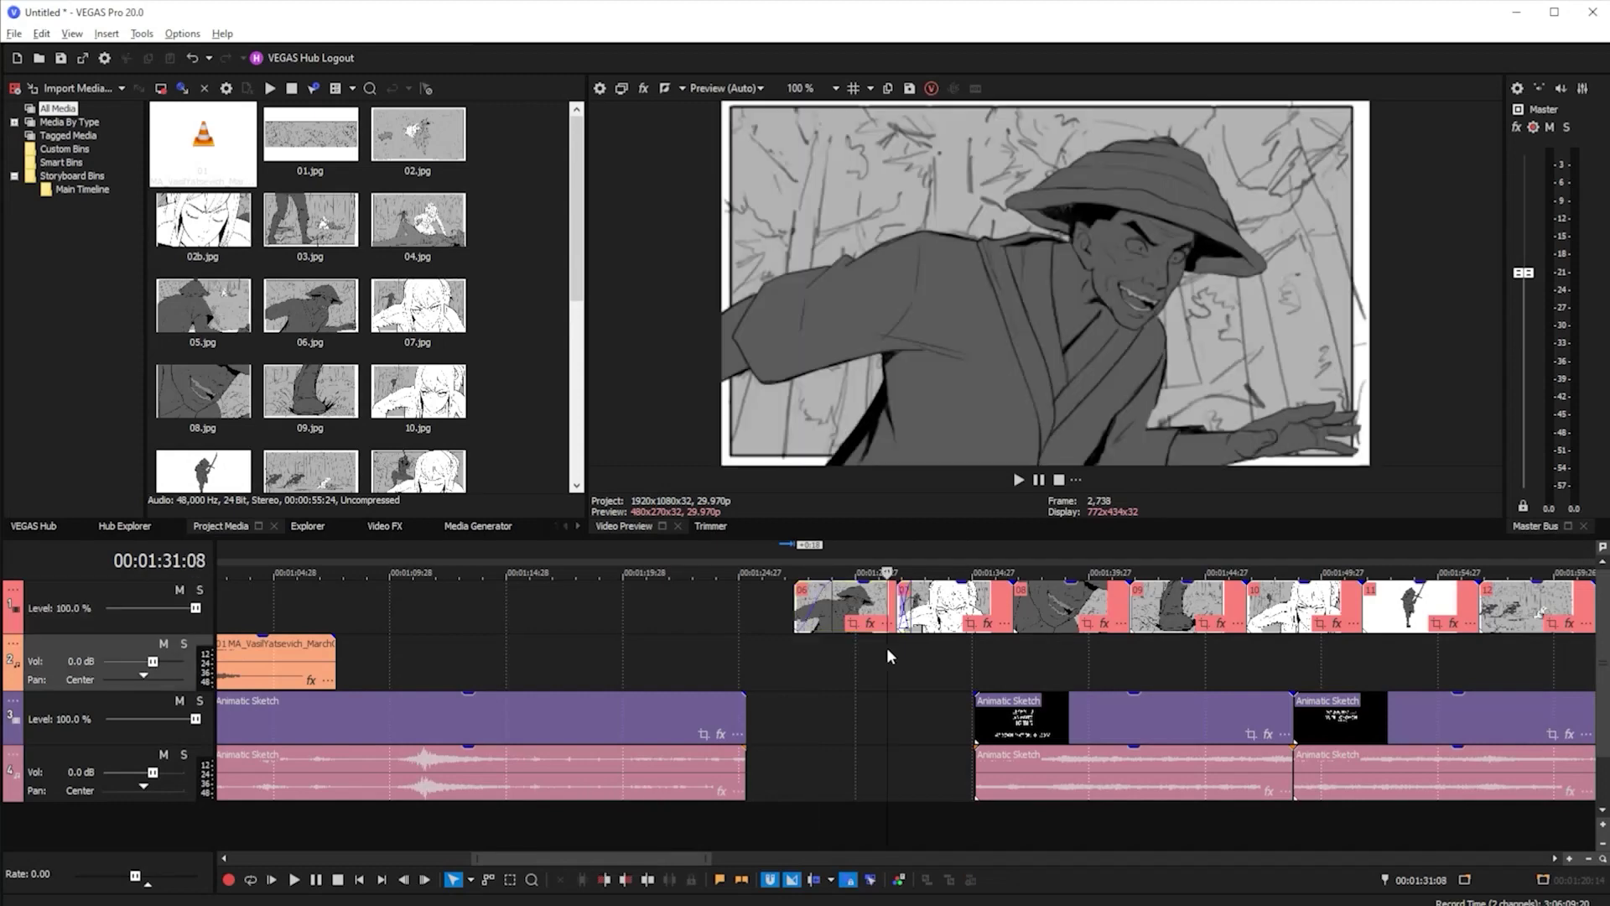
{"action": "key", "text": "space"}
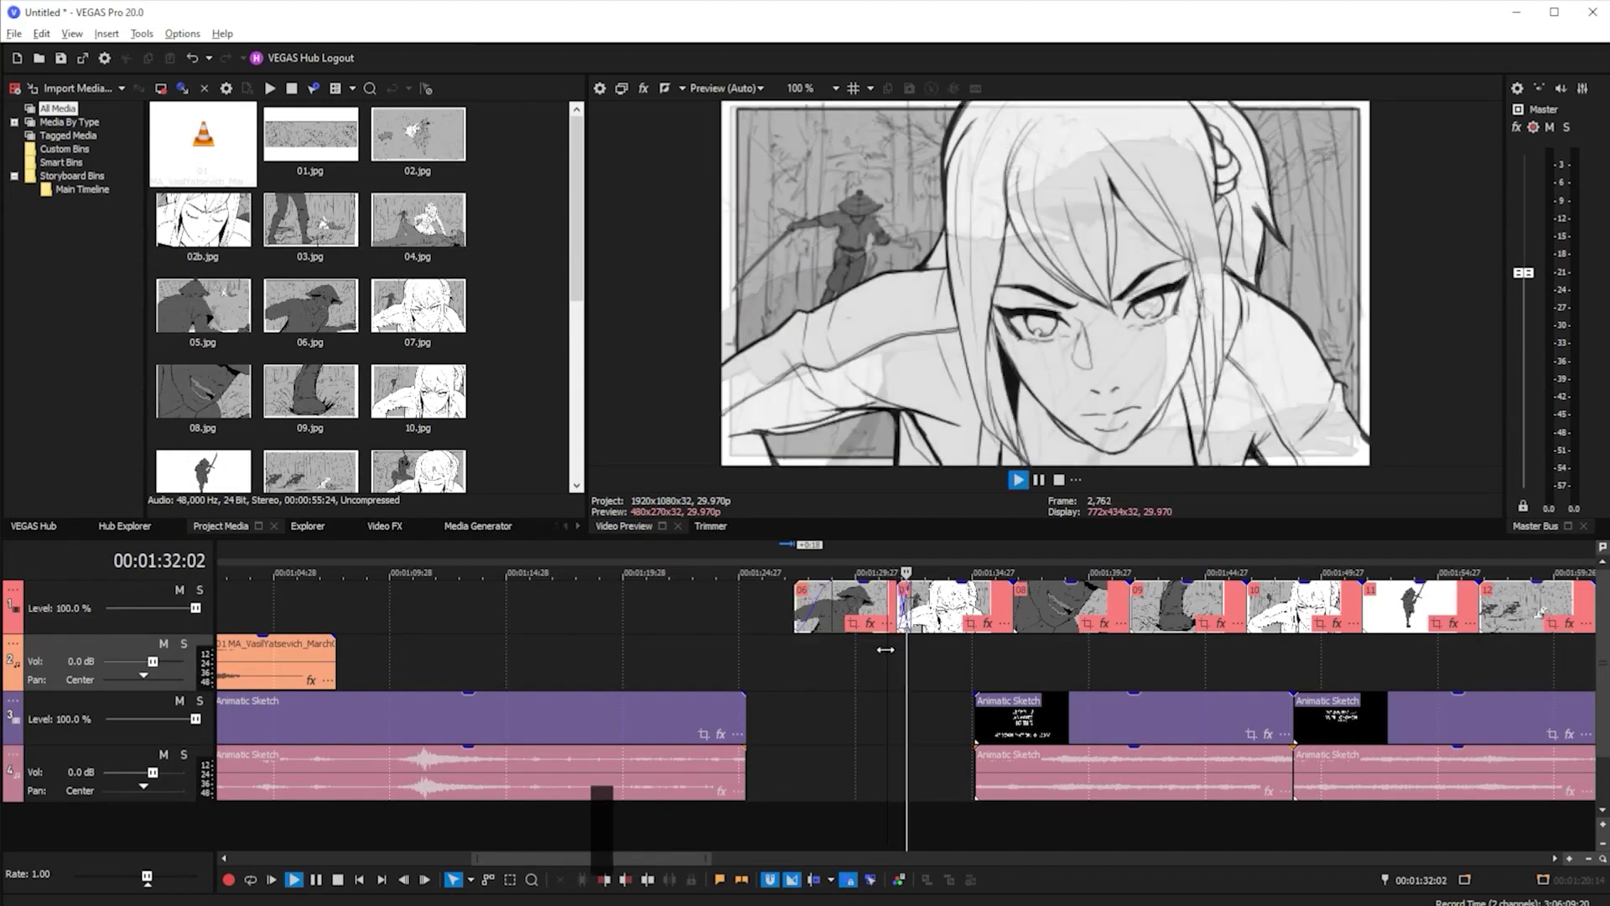
{"action": "key", "text": "space"}
{"action": "left_click_drag", "start_coordinate": [874, 599], "coordinate": [859, 600]}
{"action": "scroll", "coordinate": [827, 659], "scroll_direction": "down", "scroll_amount": 3}
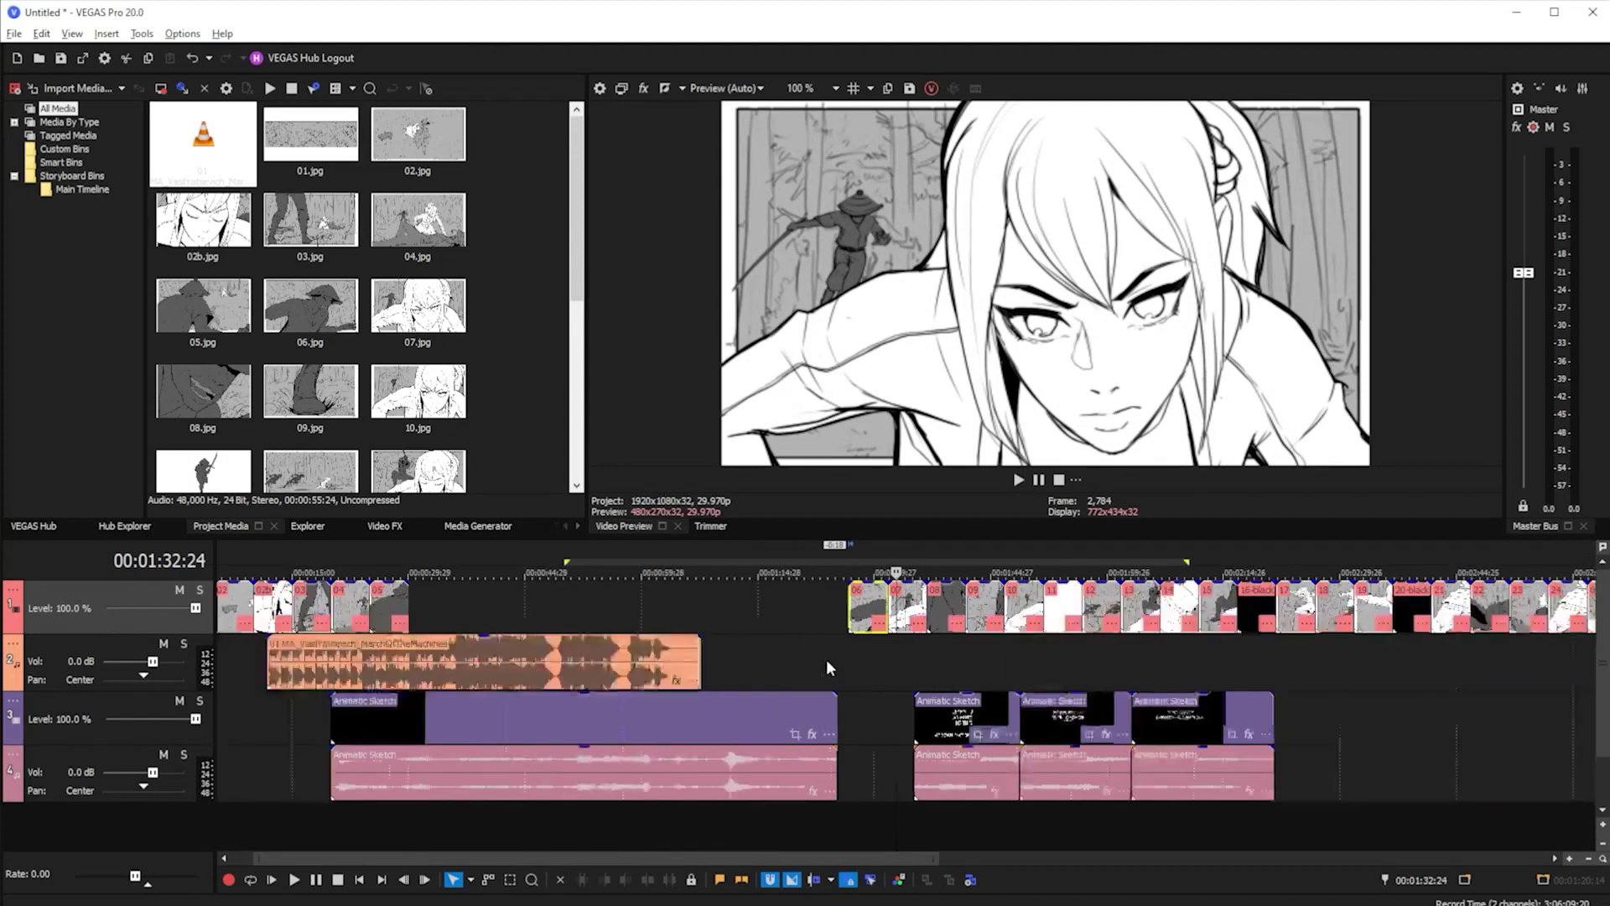
Split the long sketch video event and its audio at 00:01:17:04
{"action": "scroll", "coordinate": [827, 660], "scroll_direction": "down", "scroll_amount": 1}
{"action": "scroll", "coordinate": [793, 651], "scroll_direction": "up", "scroll_amount": 1}
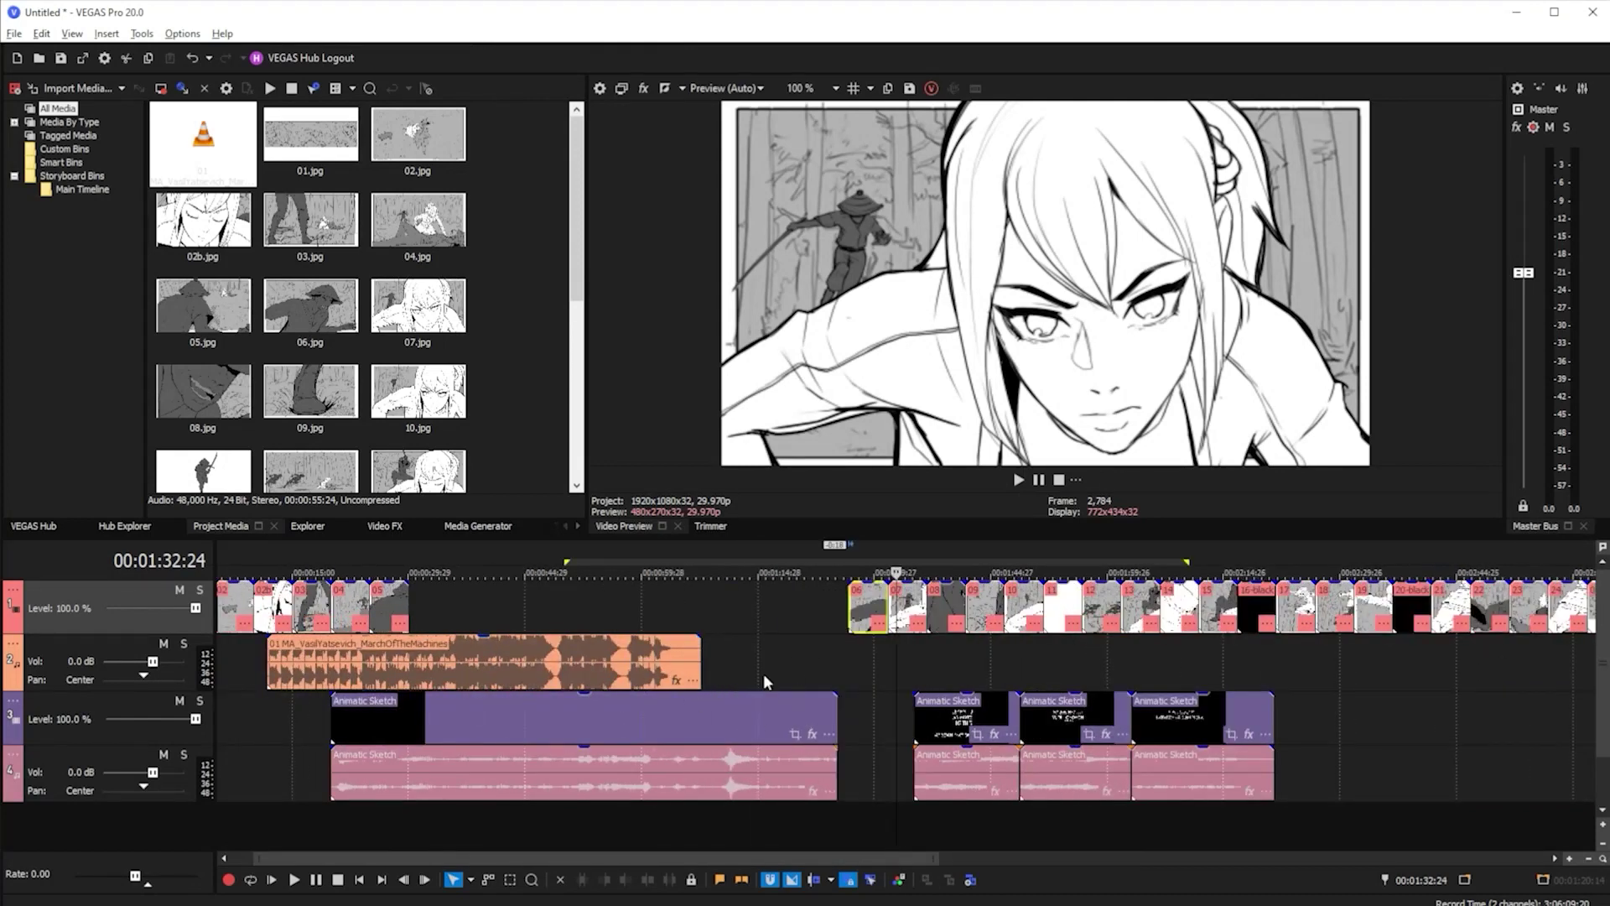
{"action": "left_click", "coordinate": [755, 713]}
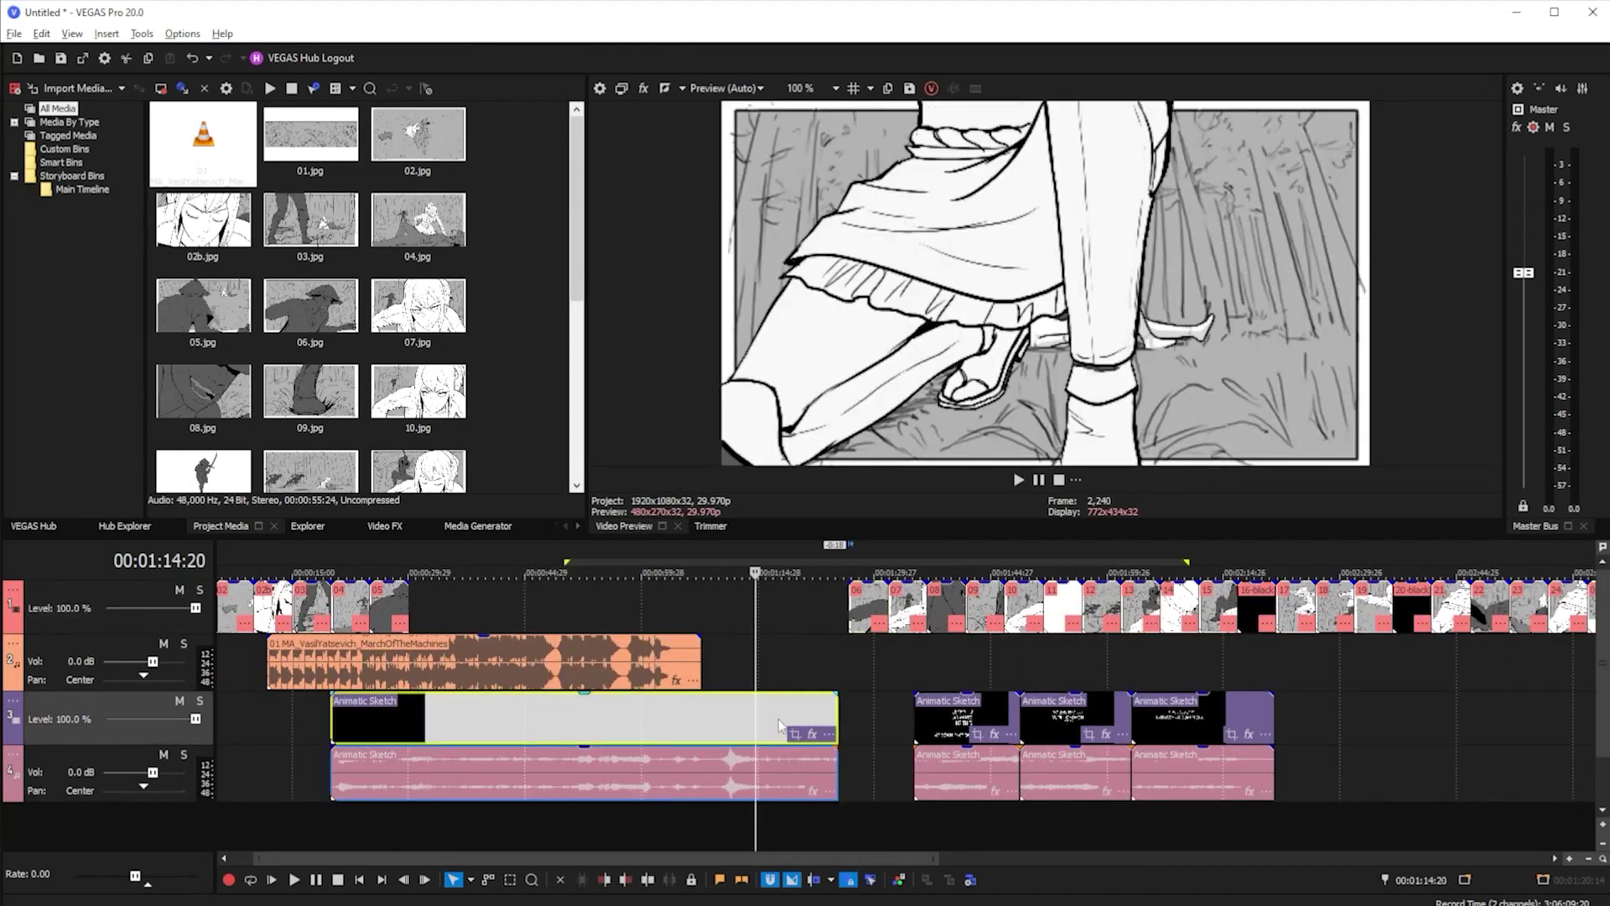
{"action": "left_click", "coordinate": [964, 719]}
{"action": "left_click", "coordinate": [754, 721]}
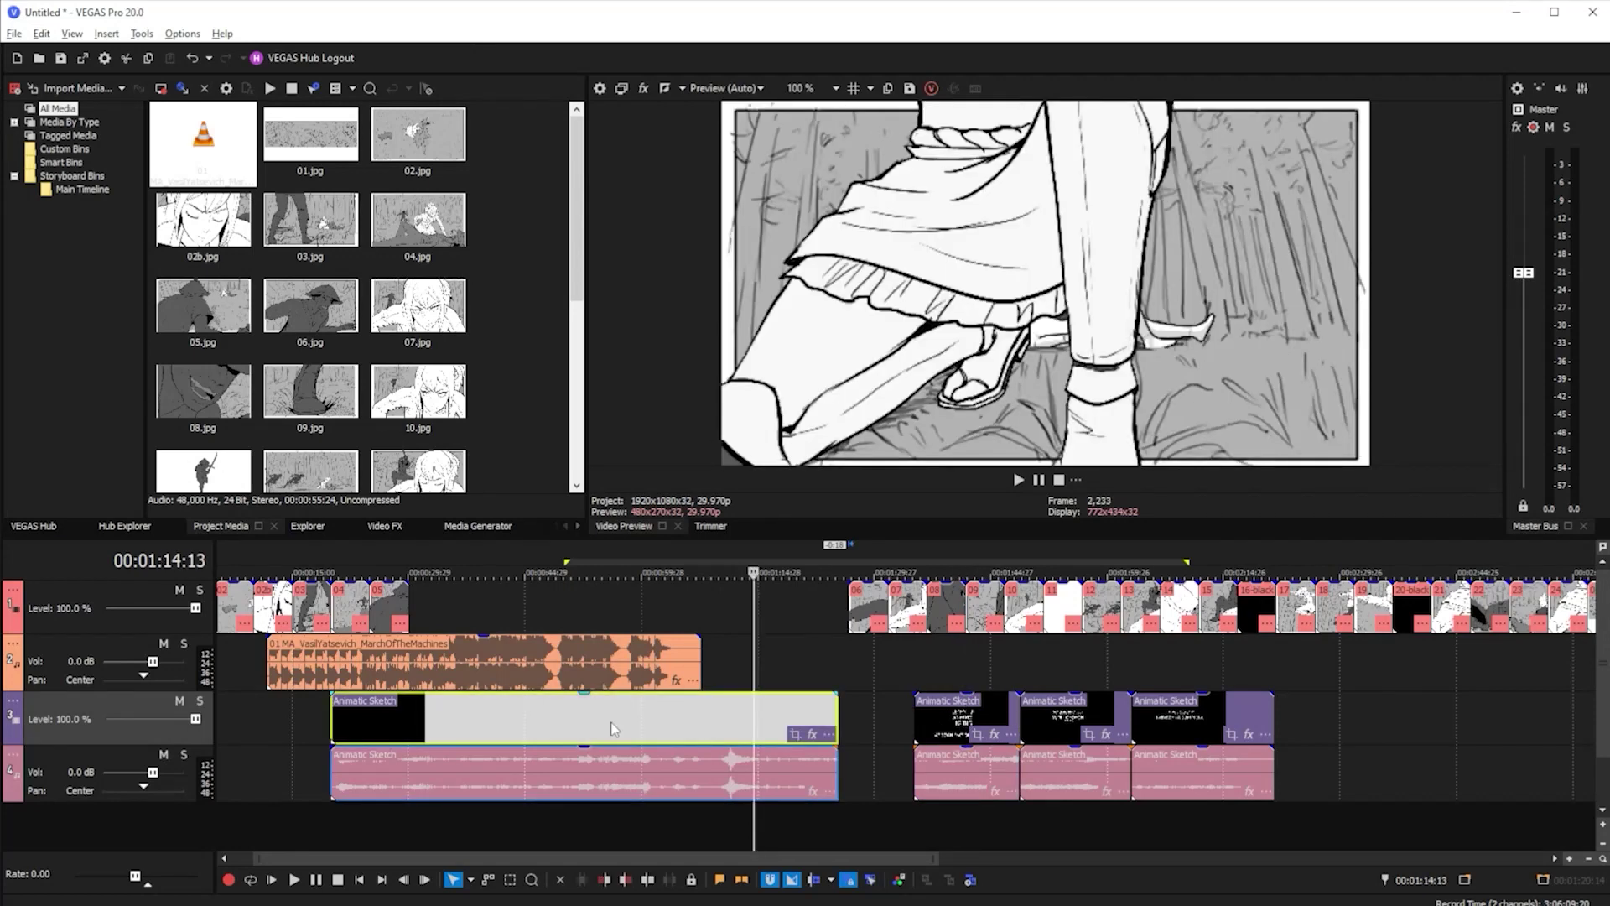
{"action": "left_click", "coordinate": [613, 728]}
{"action": "left_click", "coordinate": [775, 712]}
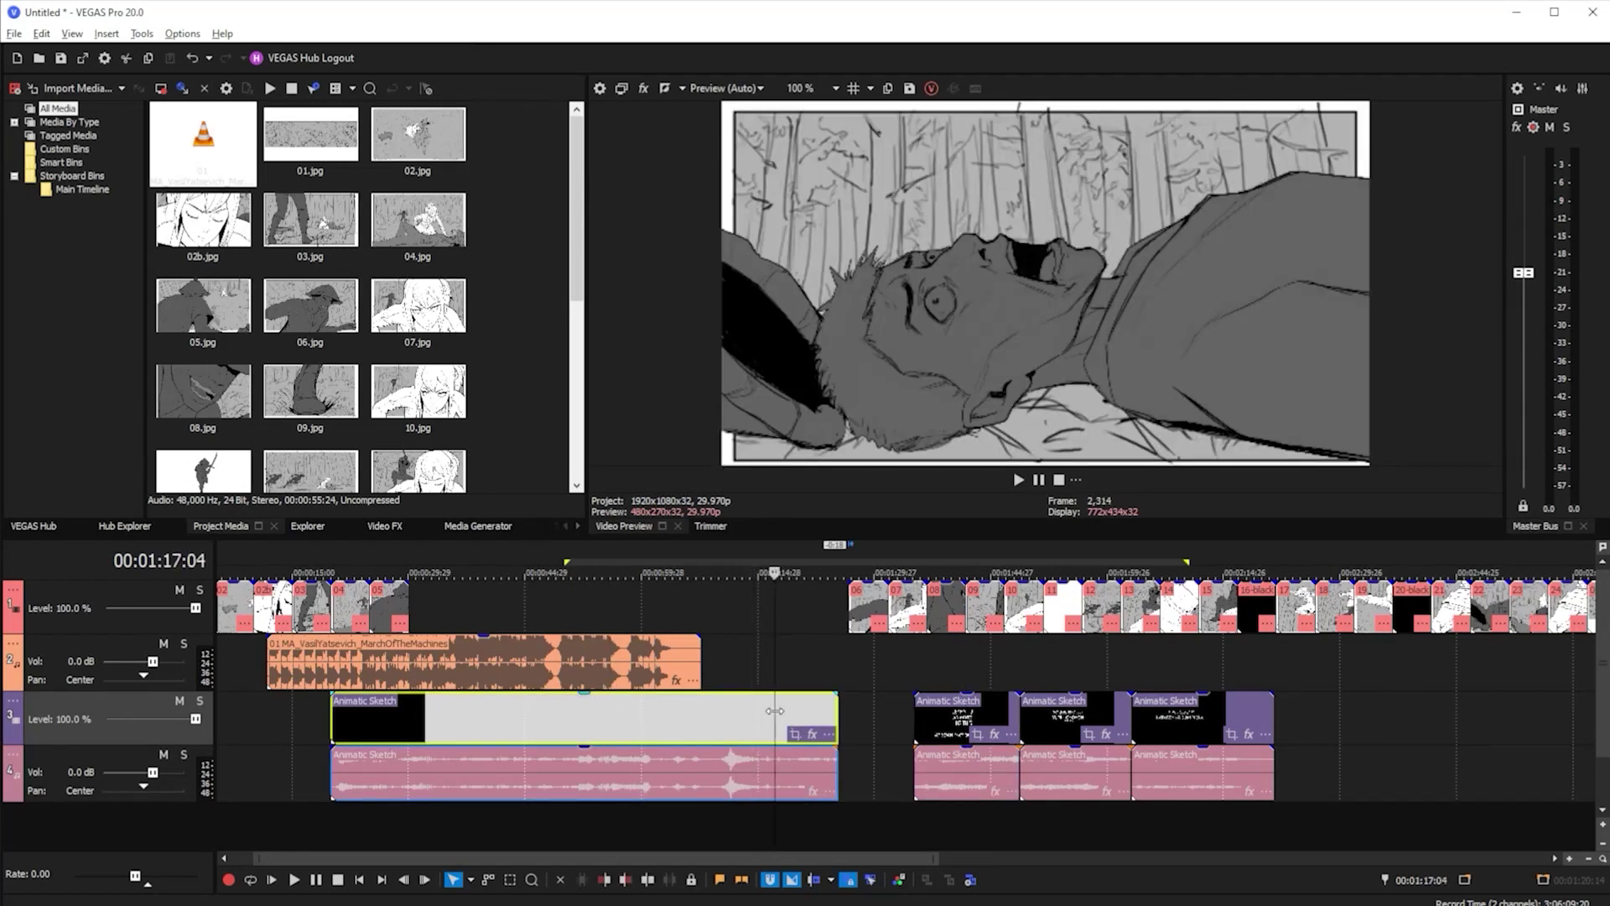
{"action": "key", "text": "s"}
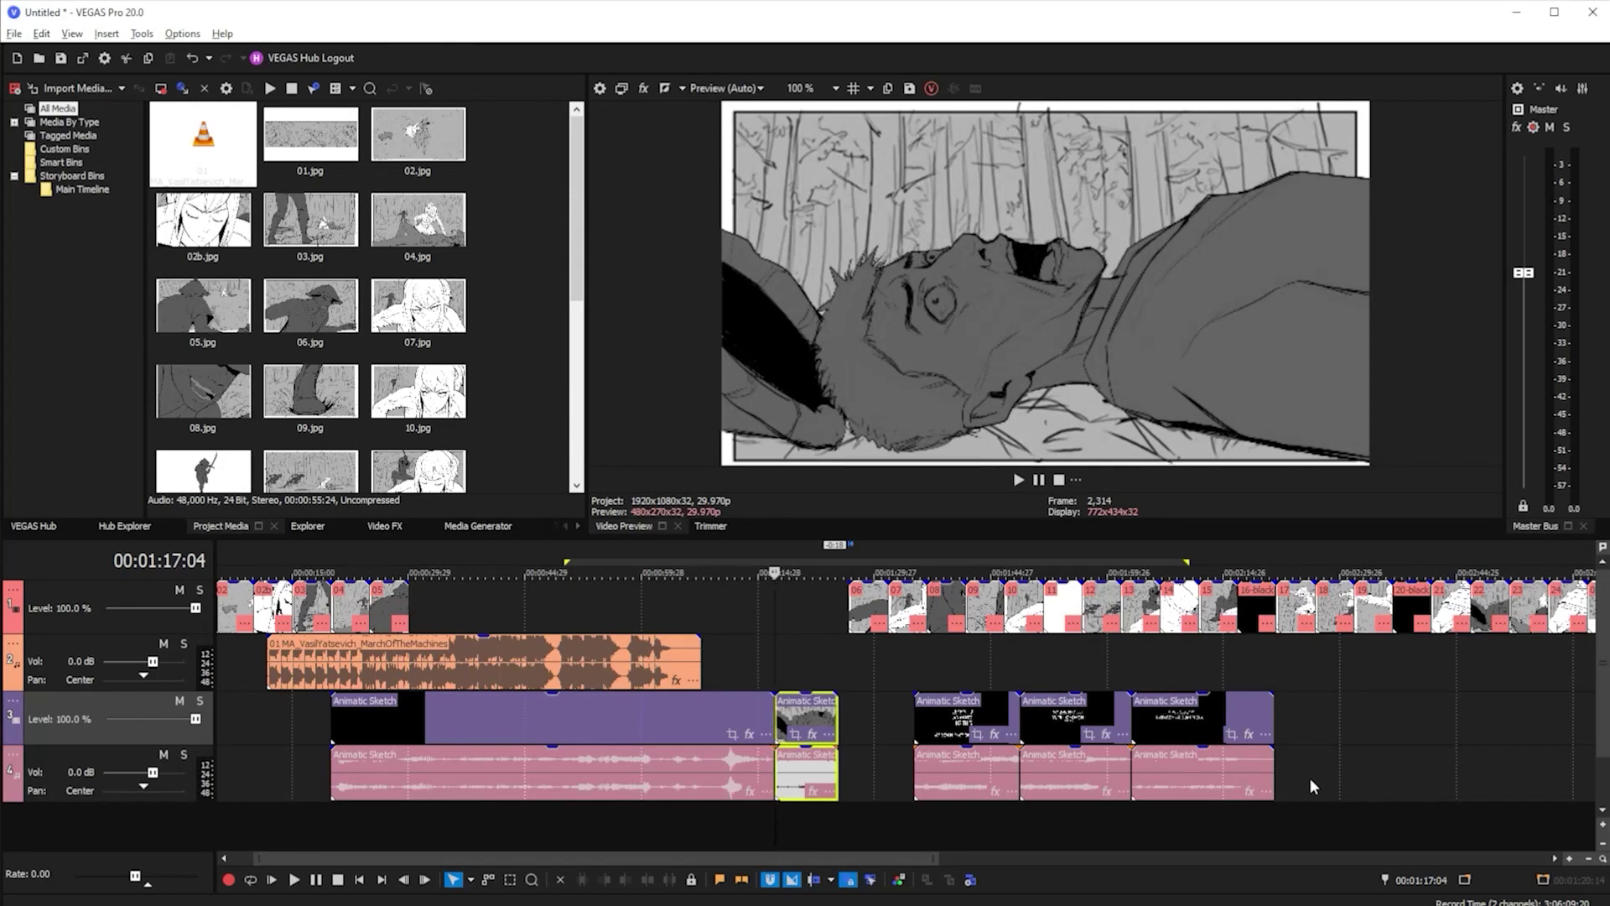
Mark a time range from 00:01:27:15 to 00:02:26:20 and cycle through the edit tools to the Selection Edit Tool
{"action": "left_click_drag", "start_coordinate": [1313, 778], "coordinate": [854, 676]}
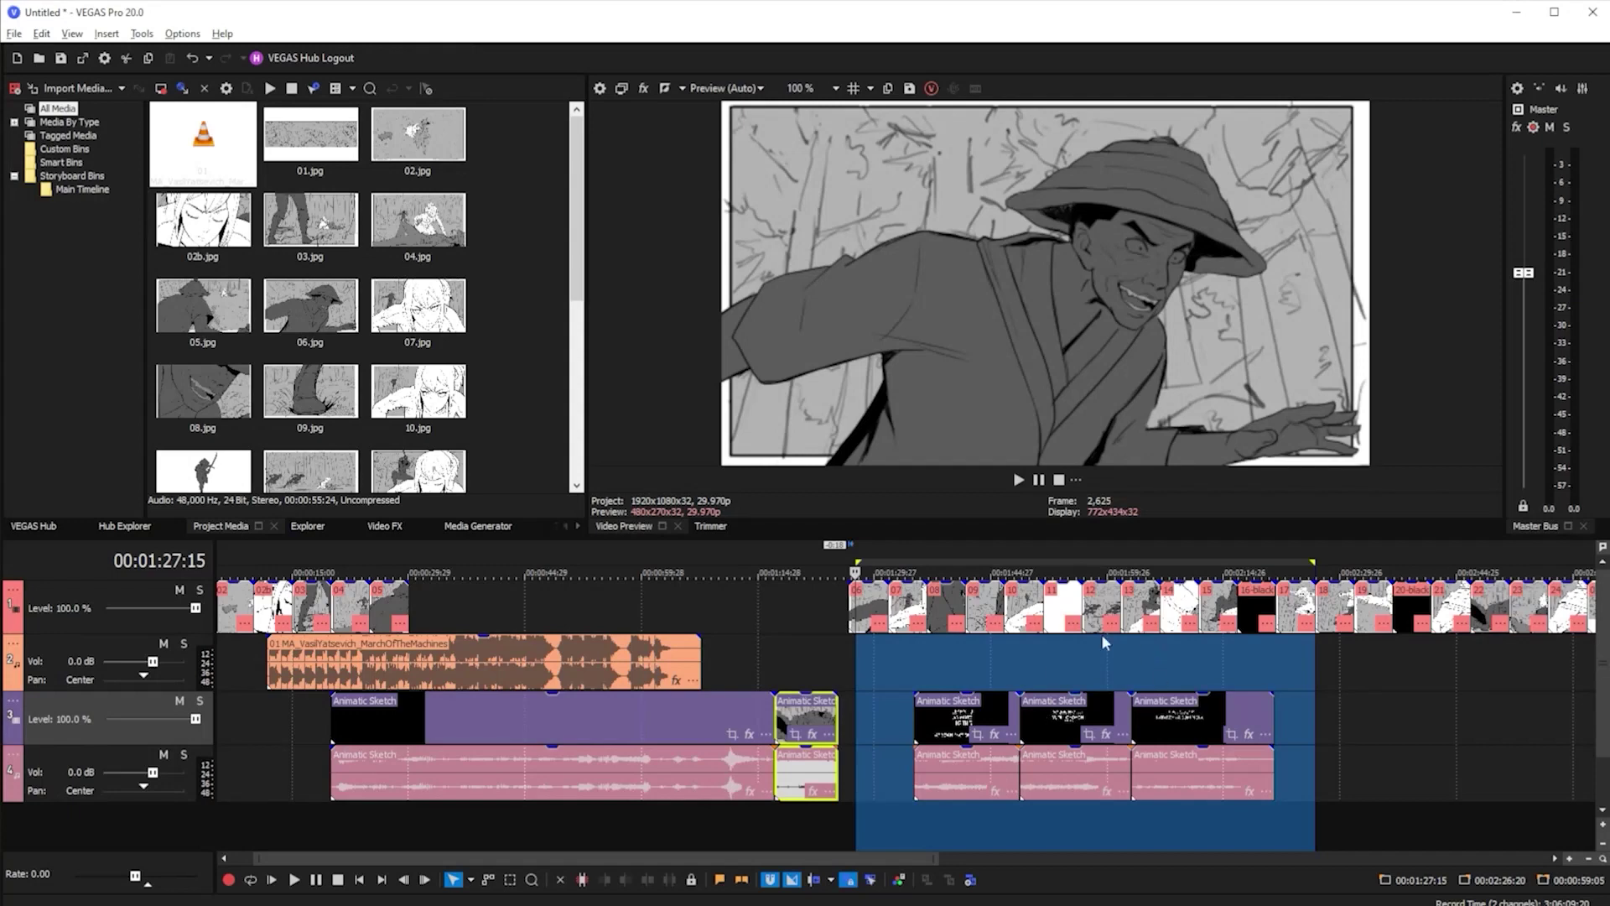
{"action": "left_click", "coordinate": [1046, 667]}
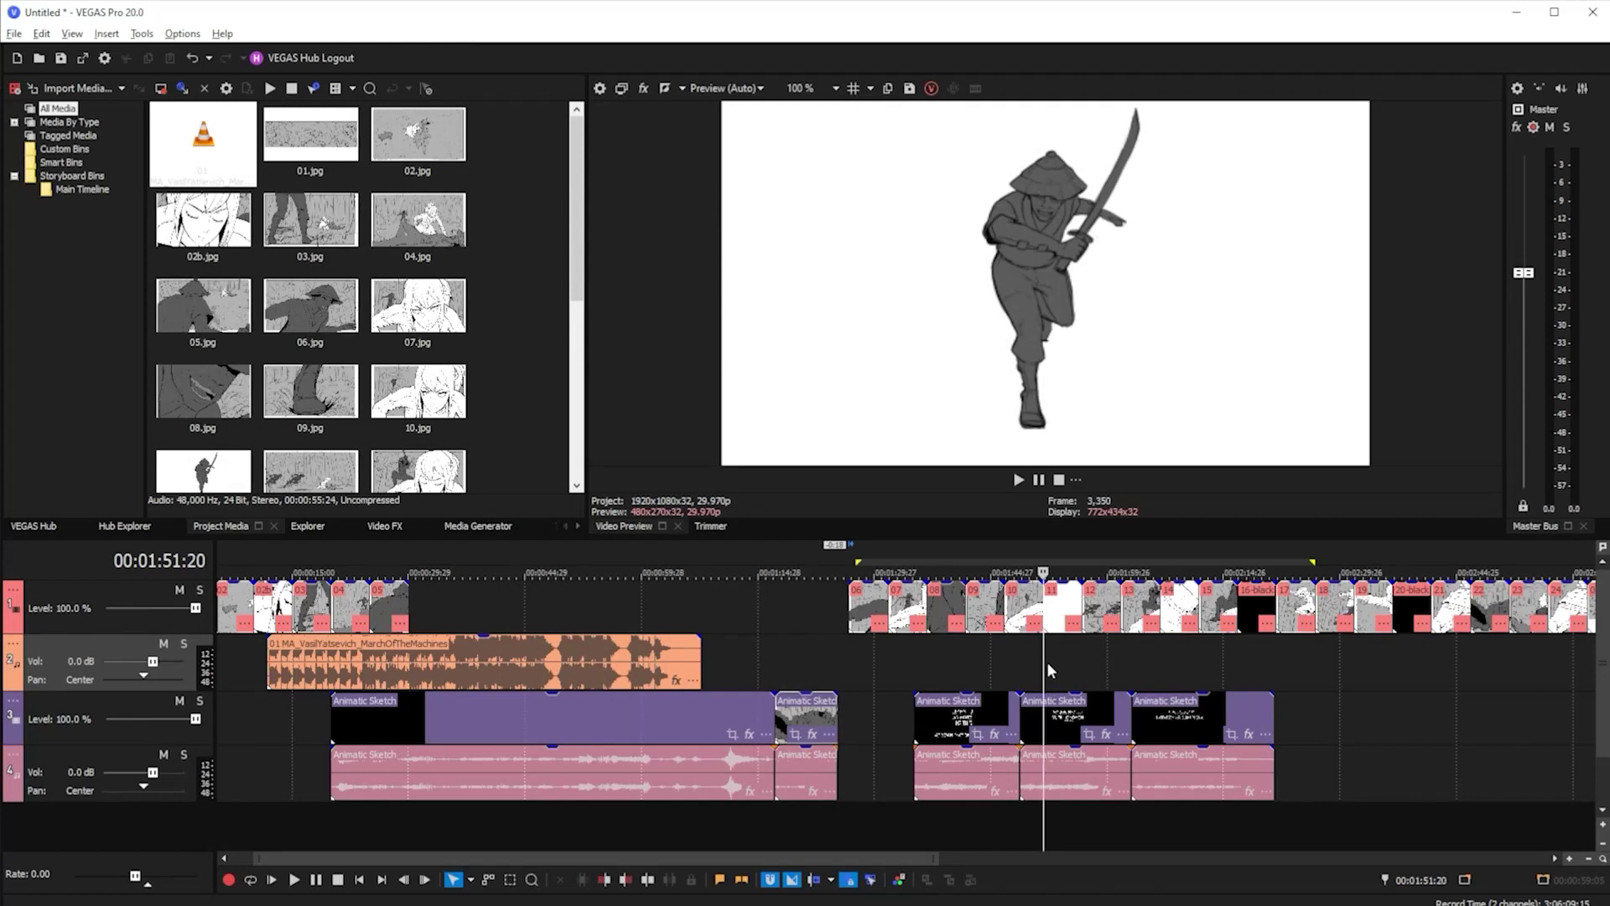
{"action": "key", "text": "d"}
{"action": "key", "text": "d"}
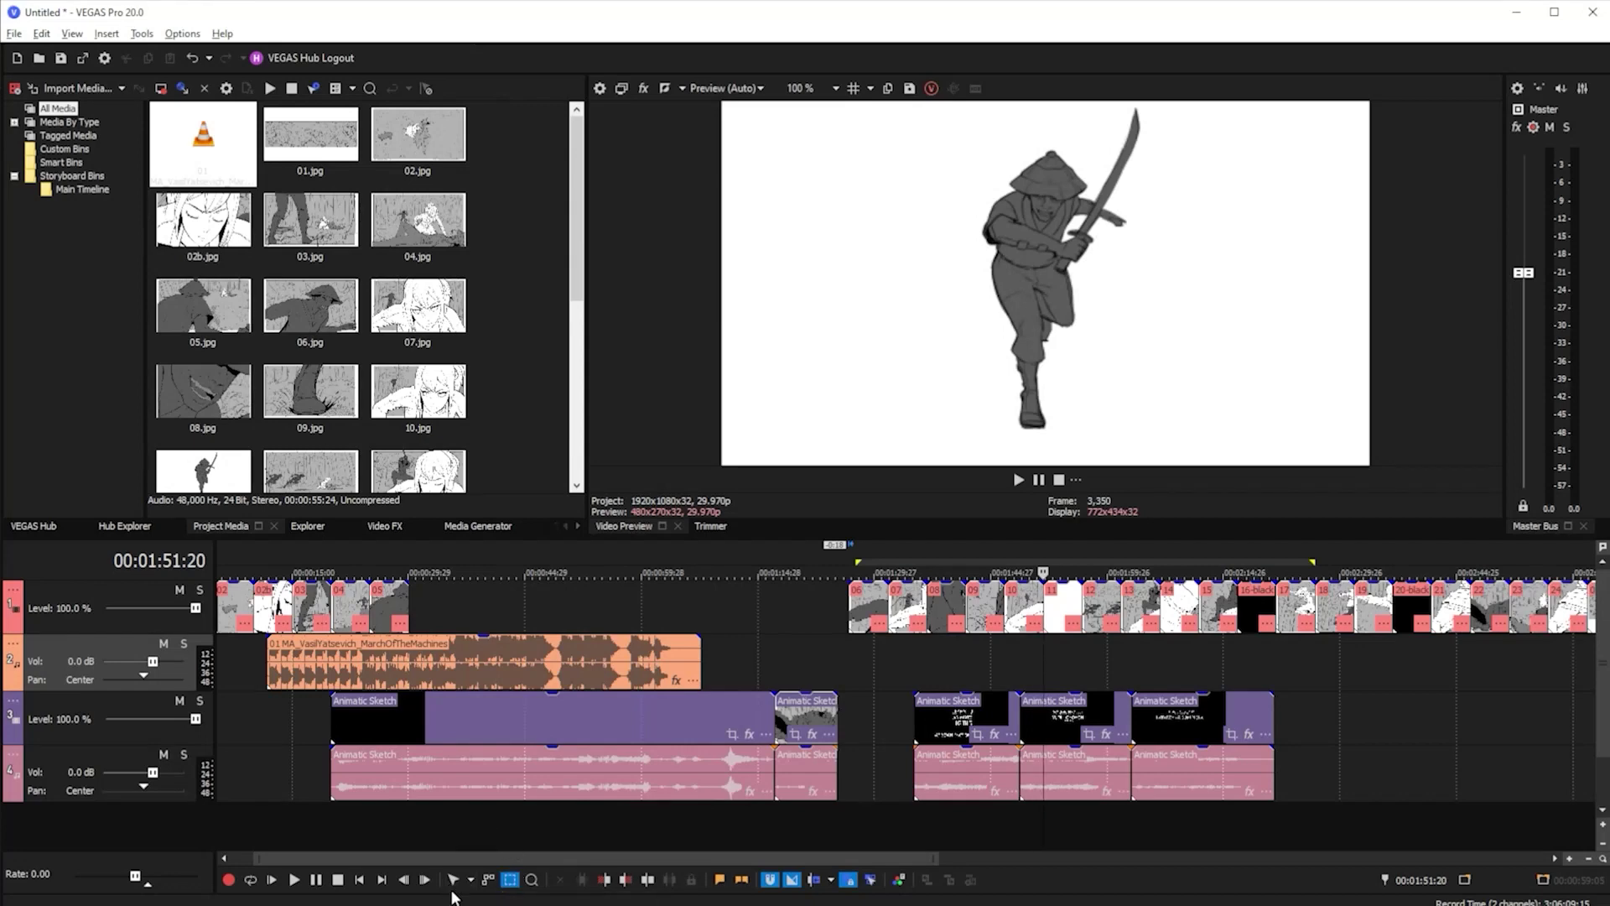
{"action": "key", "text": "ctrl"}
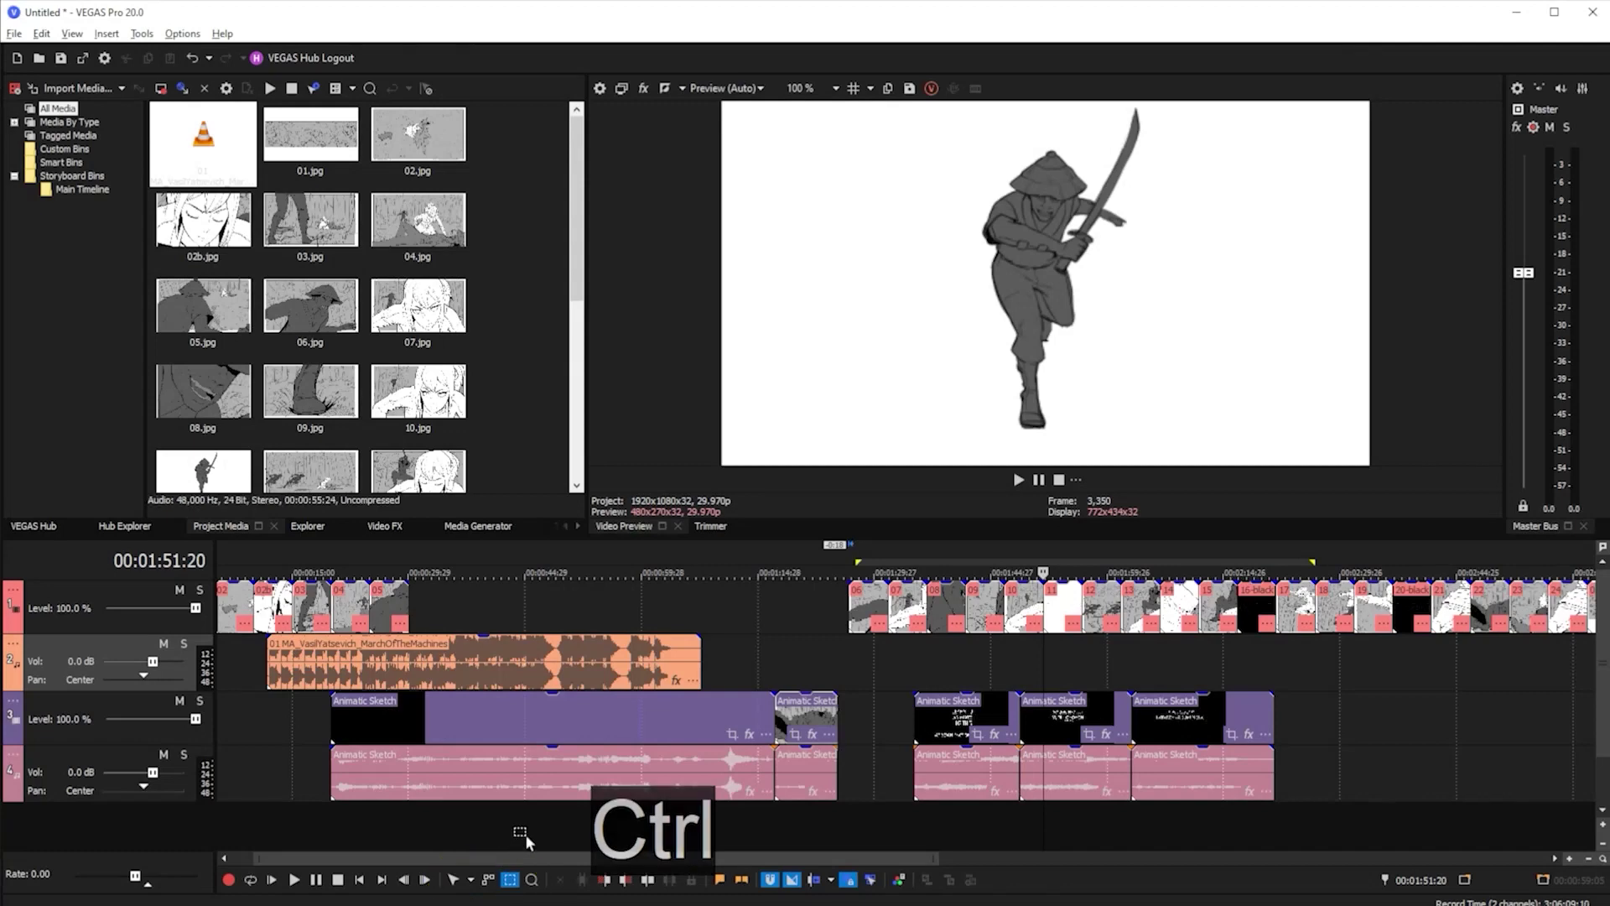
{"action": "key", "text": "d"}
{"action": "key", "text": "d"}
{"action": "key", "text": "d"}
{"action": "key", "text": "d"}
{"action": "key", "text": "d"}
{"action": "key", "text": "d"}
{"action": "key", "text": "d"}
{"action": "key", "text": "d"}
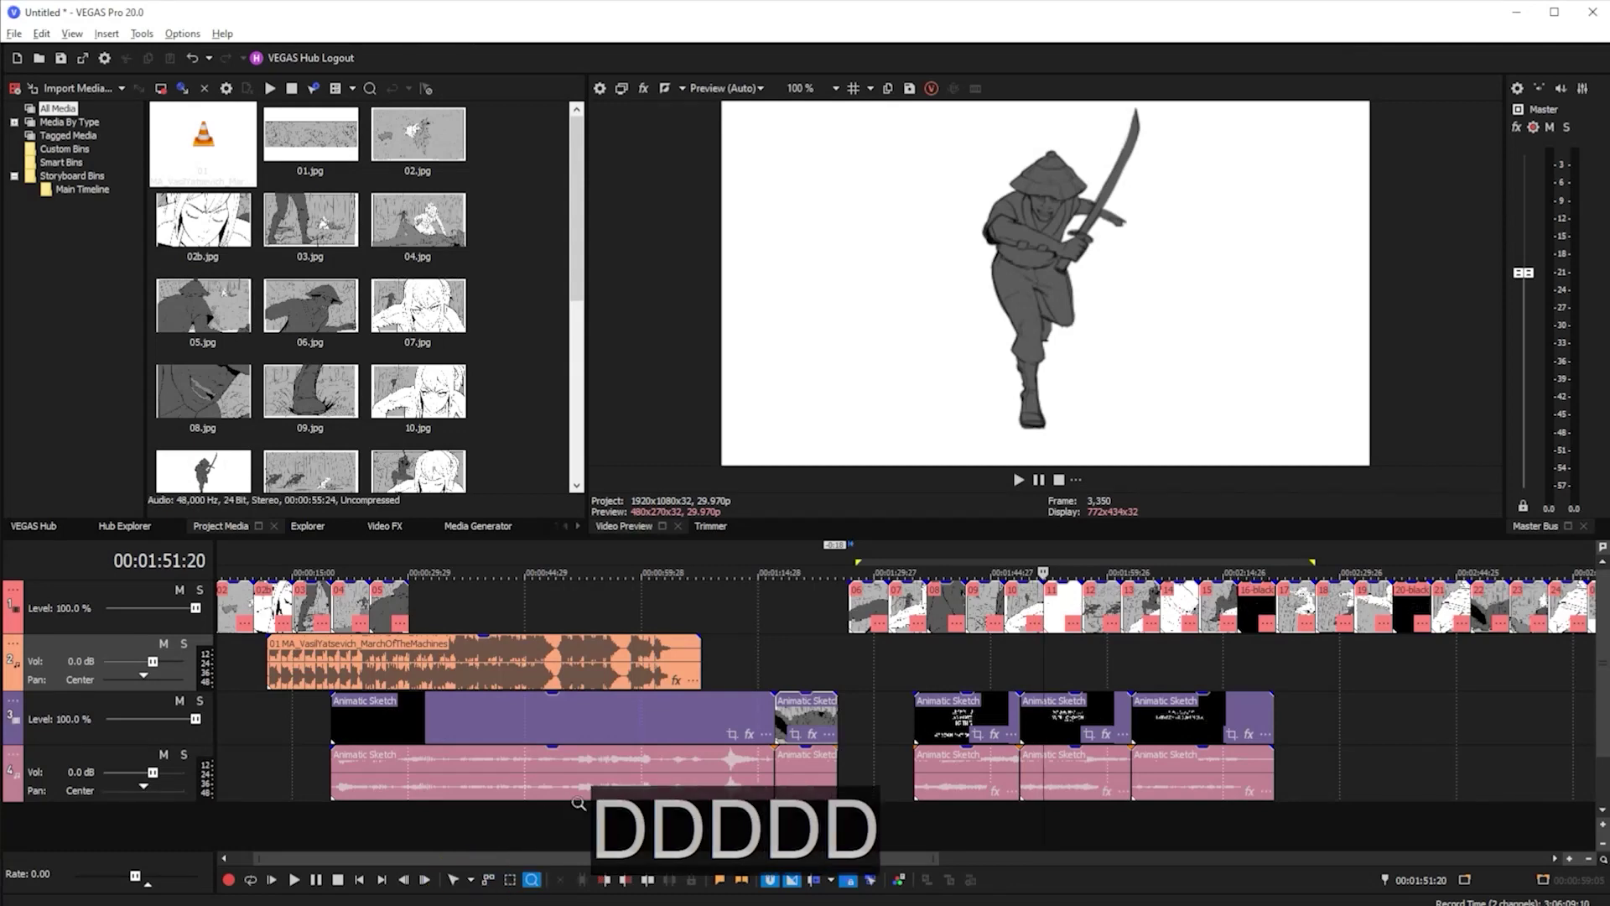
{"action": "key", "text": "d"}
{"action": "key", "text": "d"}
{"action": "key", "text": "d"}
{"action": "key", "text": "d"}
{"action": "key", "text": "d"}
{"action": "key", "text": "d"}
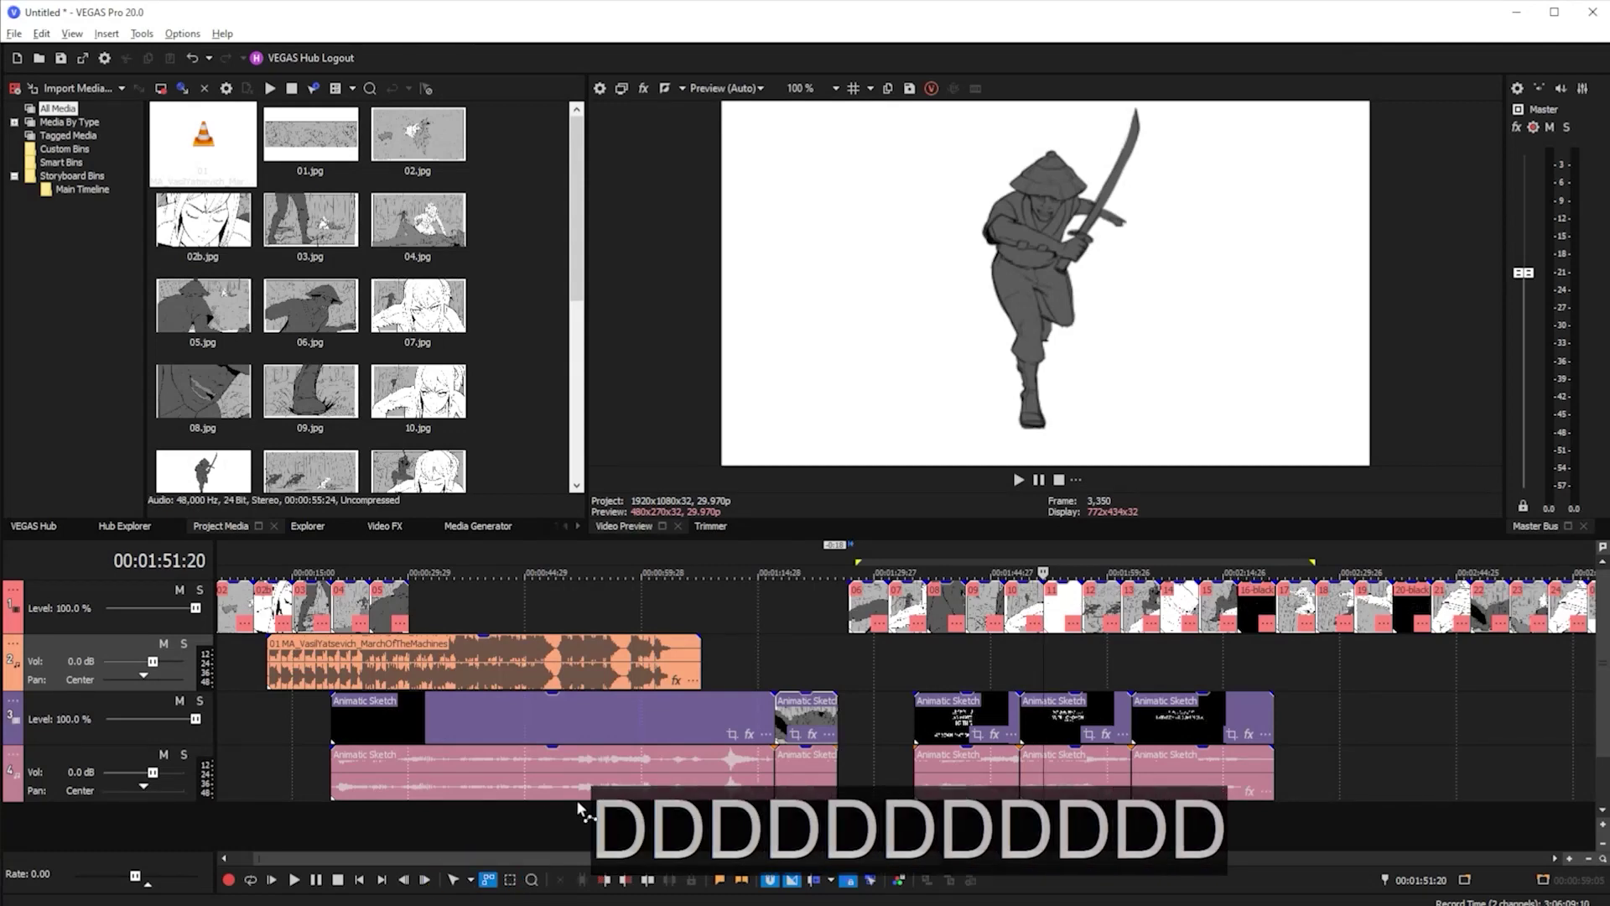
{"action": "key", "text": "d"}
{"action": "key", "text": "d"}
{"action": "key", "text": "d"}
{"action": "key", "text": "d"}
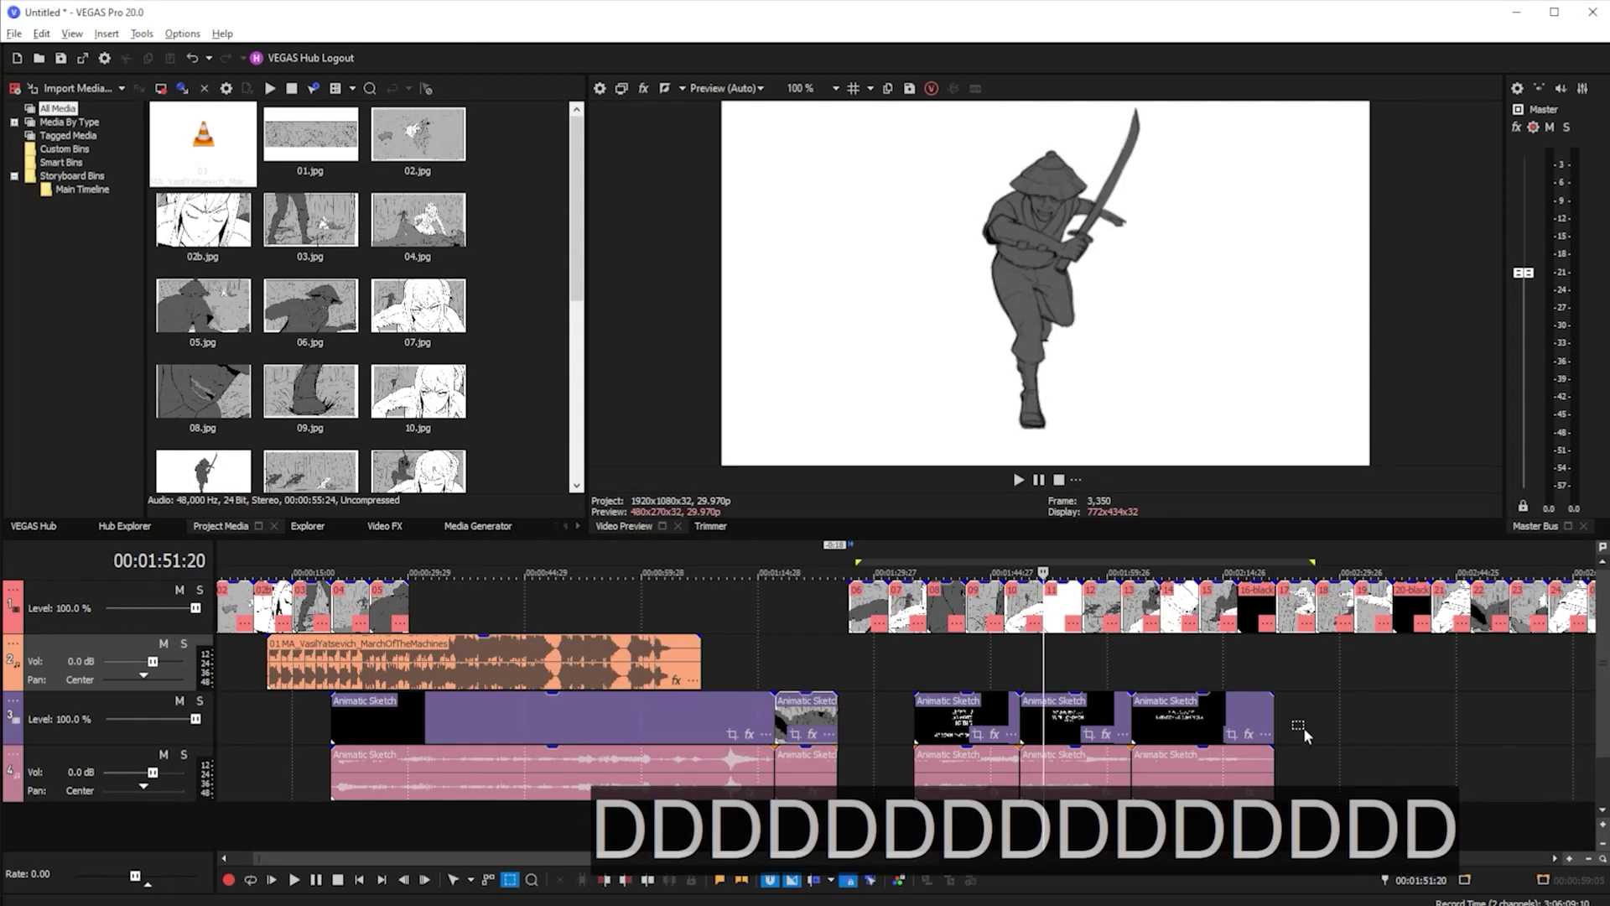
Select storyboard events 06 to 17 with the last three sketch events and move them earlier so event 06 starts at 00:01:17:04
{"action": "mouse_move", "coordinate": [1306, 761]}
{"action": "left_mouse_down"}
{"action": "mouse_move", "coordinate": [1055, 653]}
{"action": "mouse_move", "coordinate": [868, 635]}
{"action": "mouse_move", "coordinate": [859, 596]}
{"action": "left_mouse_up"}
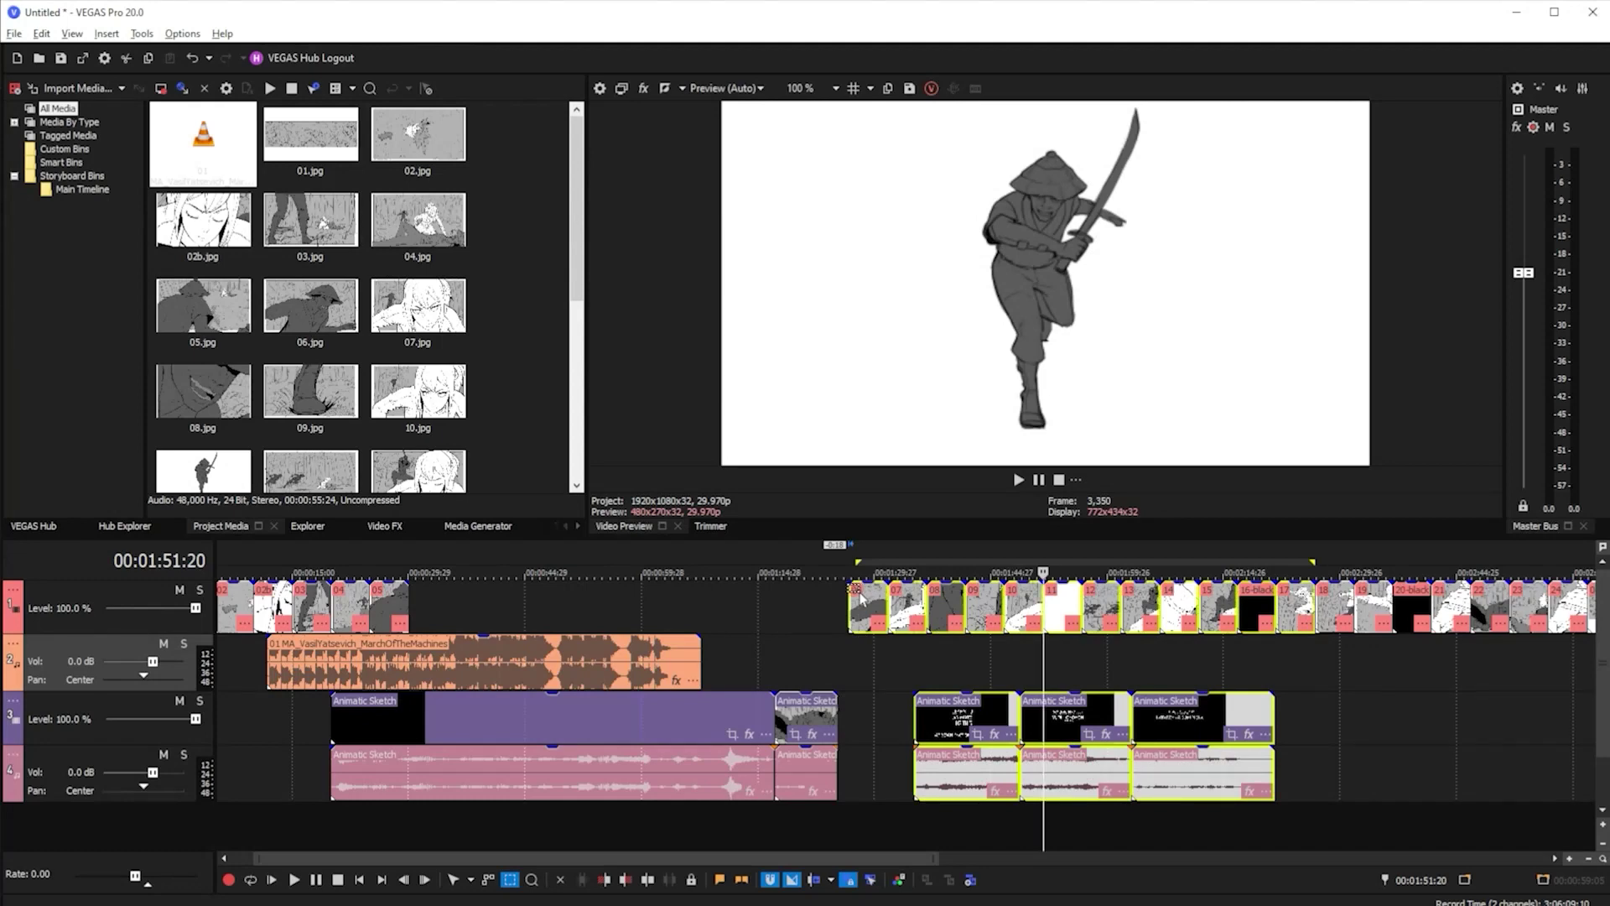
{"action": "key", "text": "ctrl+d"}
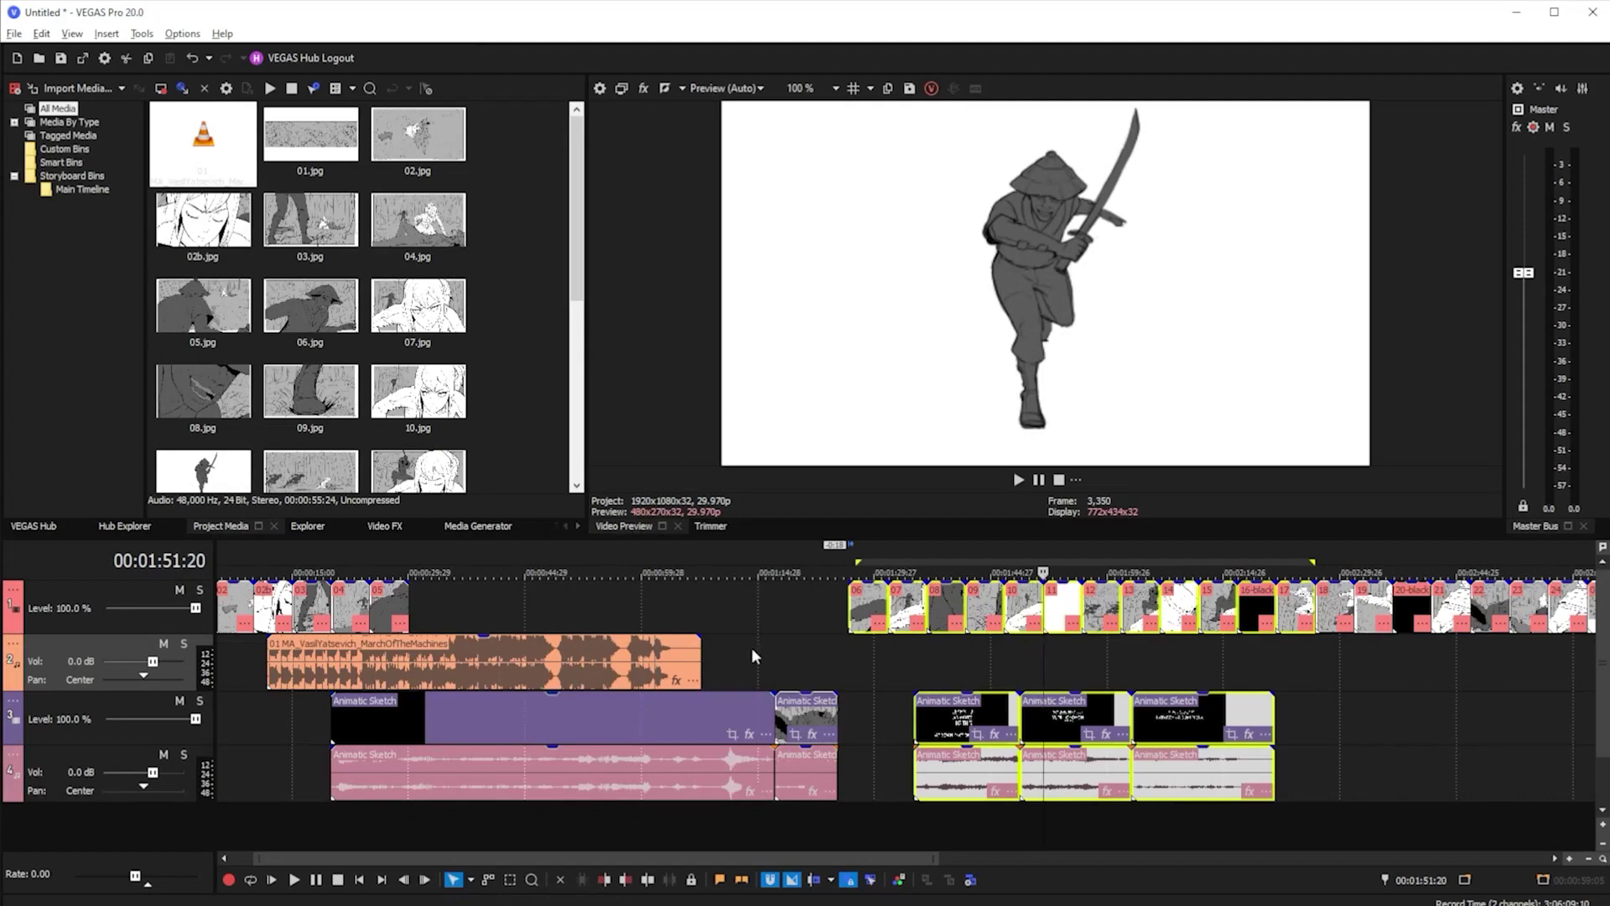
{"action": "mouse_move", "coordinate": [860, 621]}
{"action": "left_mouse_down"}
{"action": "mouse_move", "coordinate": [919, 621]}
{"action": "mouse_move", "coordinate": [807, 623]}
{"action": "mouse_move", "coordinate": [880, 617]}
{"action": "left_mouse_up"}
{"action": "key", "text": "d"}
{"action": "key", "text": "d"}
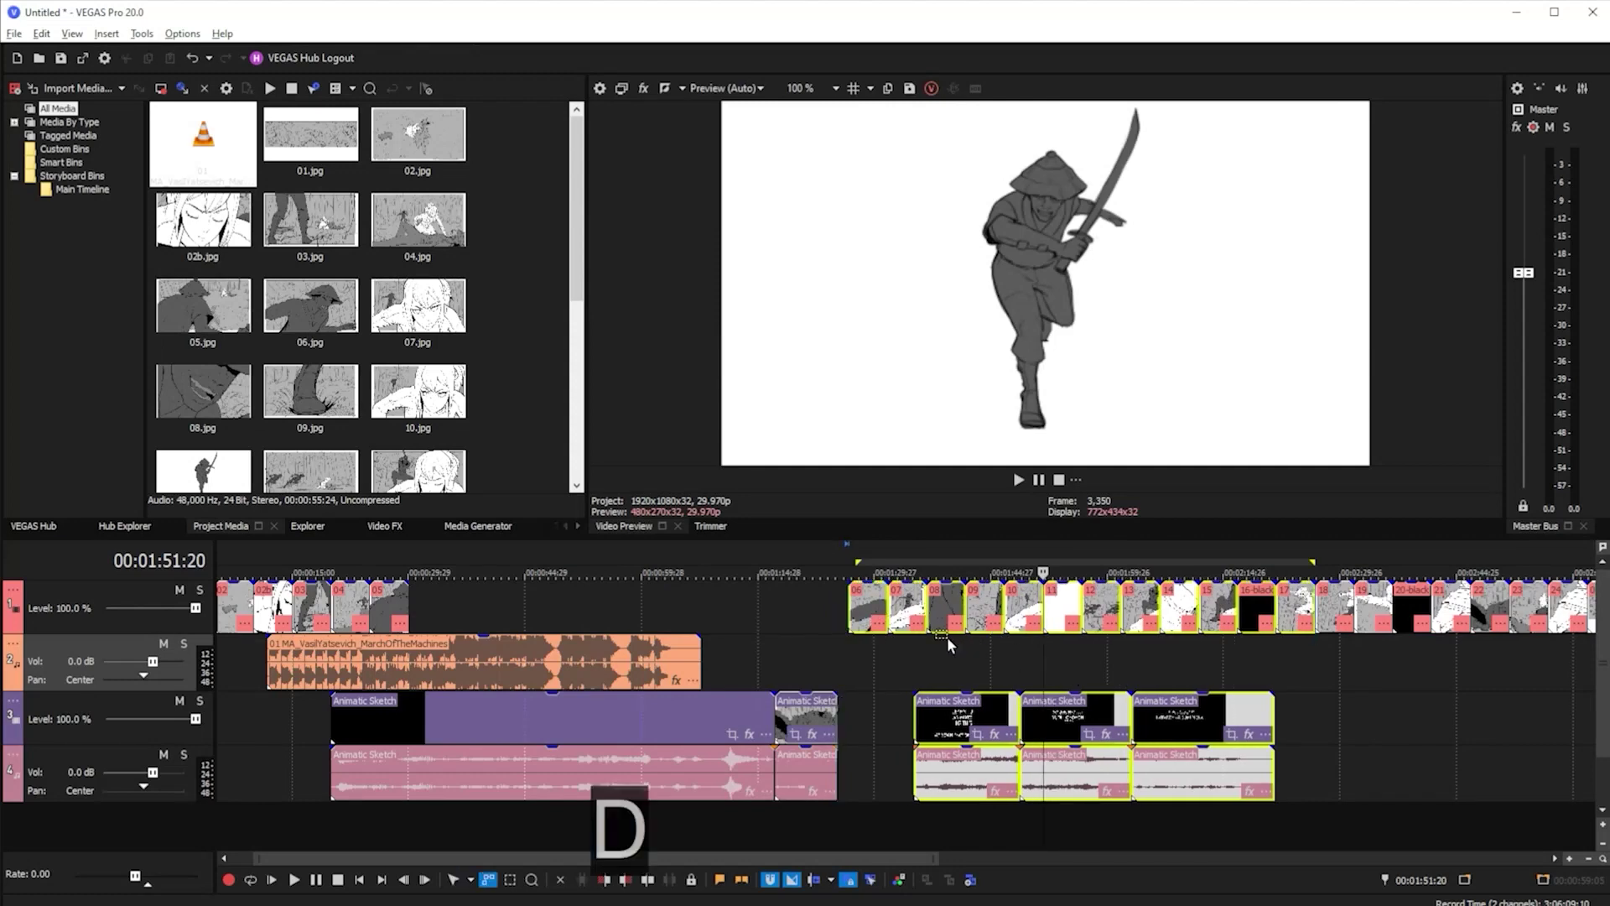
{"action": "left_click_drag", "start_coordinate": [870, 617], "coordinate": [799, 631]}
{"action": "left_click", "coordinate": [781, 611]}
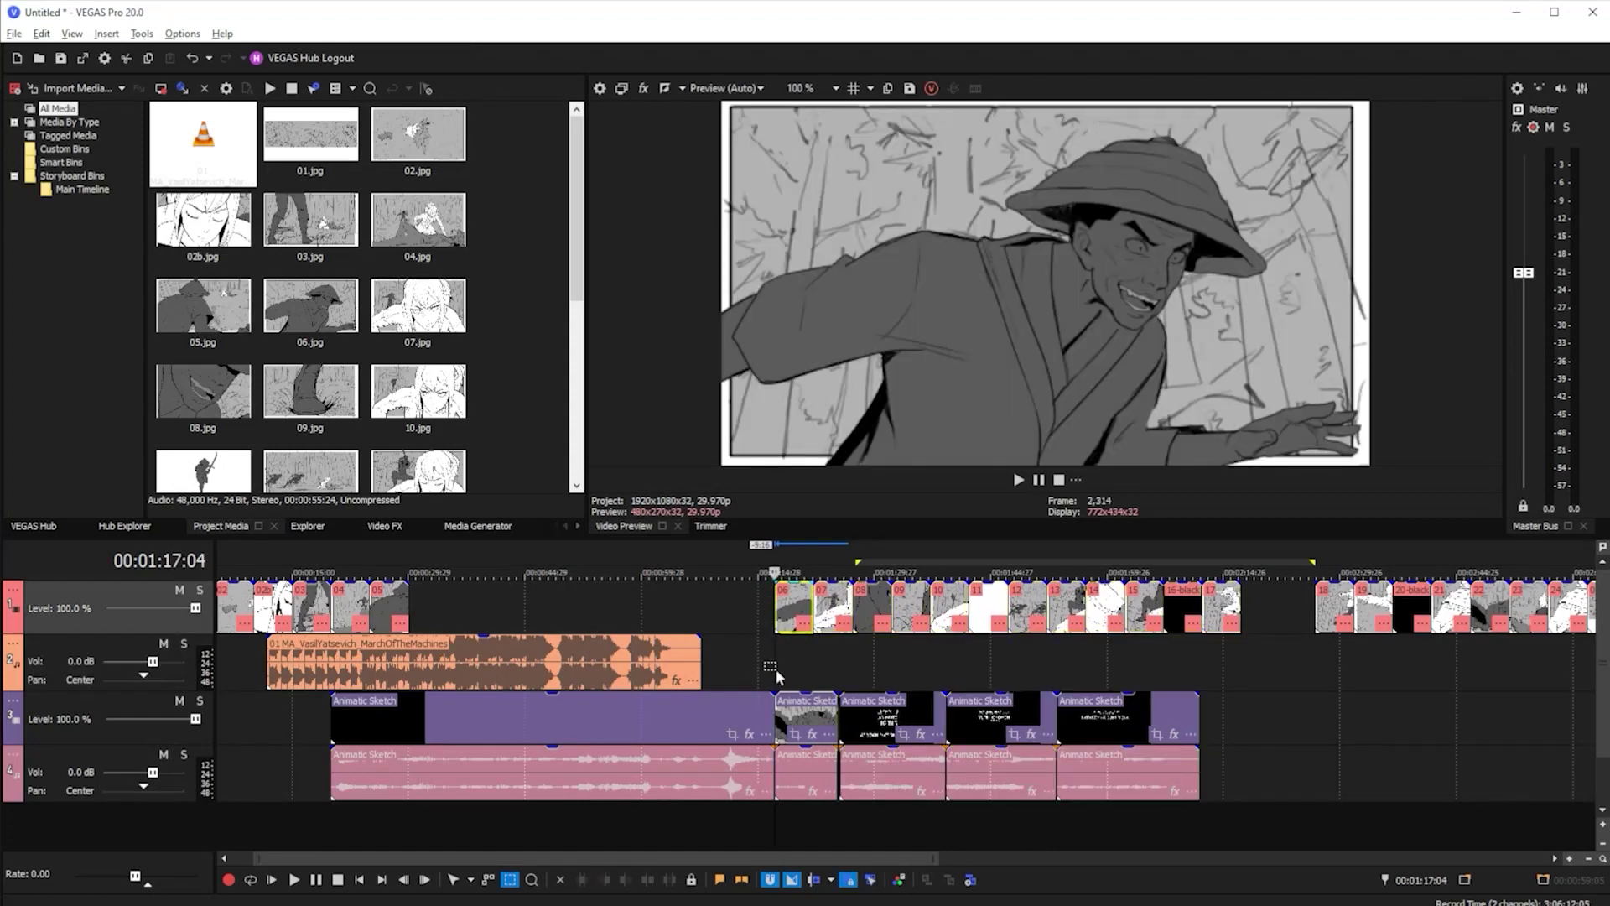
Return to the Normal Edit Tool and extend the start of storyboard event 06 about half a second earlier
{"action": "scroll", "coordinate": [785, 659], "scroll_direction": "up", "scroll_amount": 5}
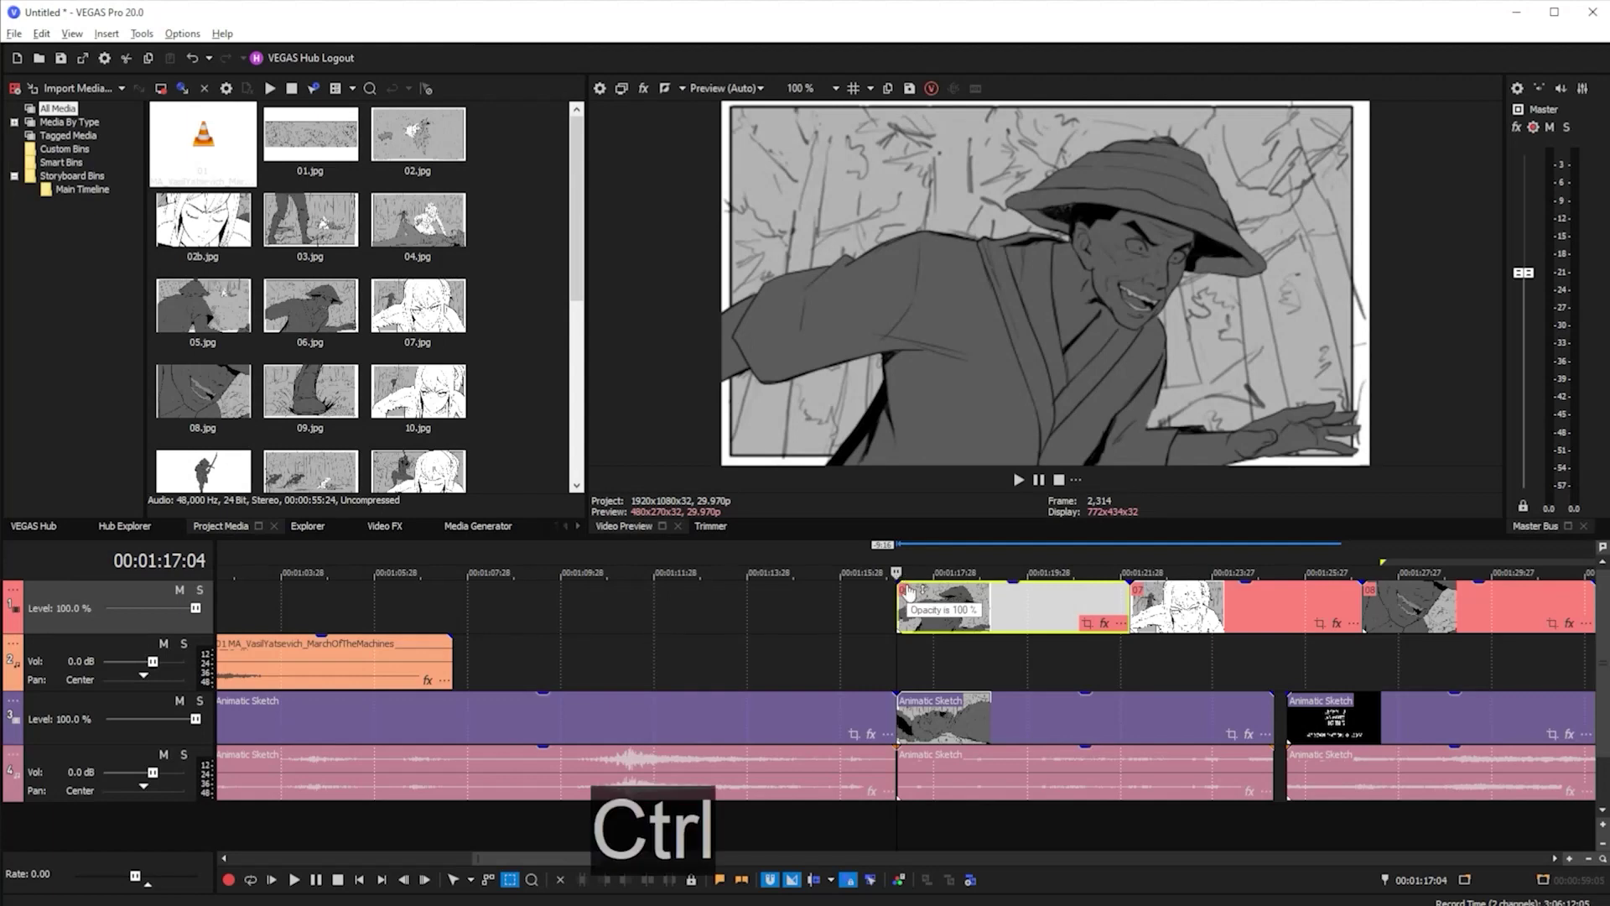
{"action": "key", "text": "ctrl+d"}
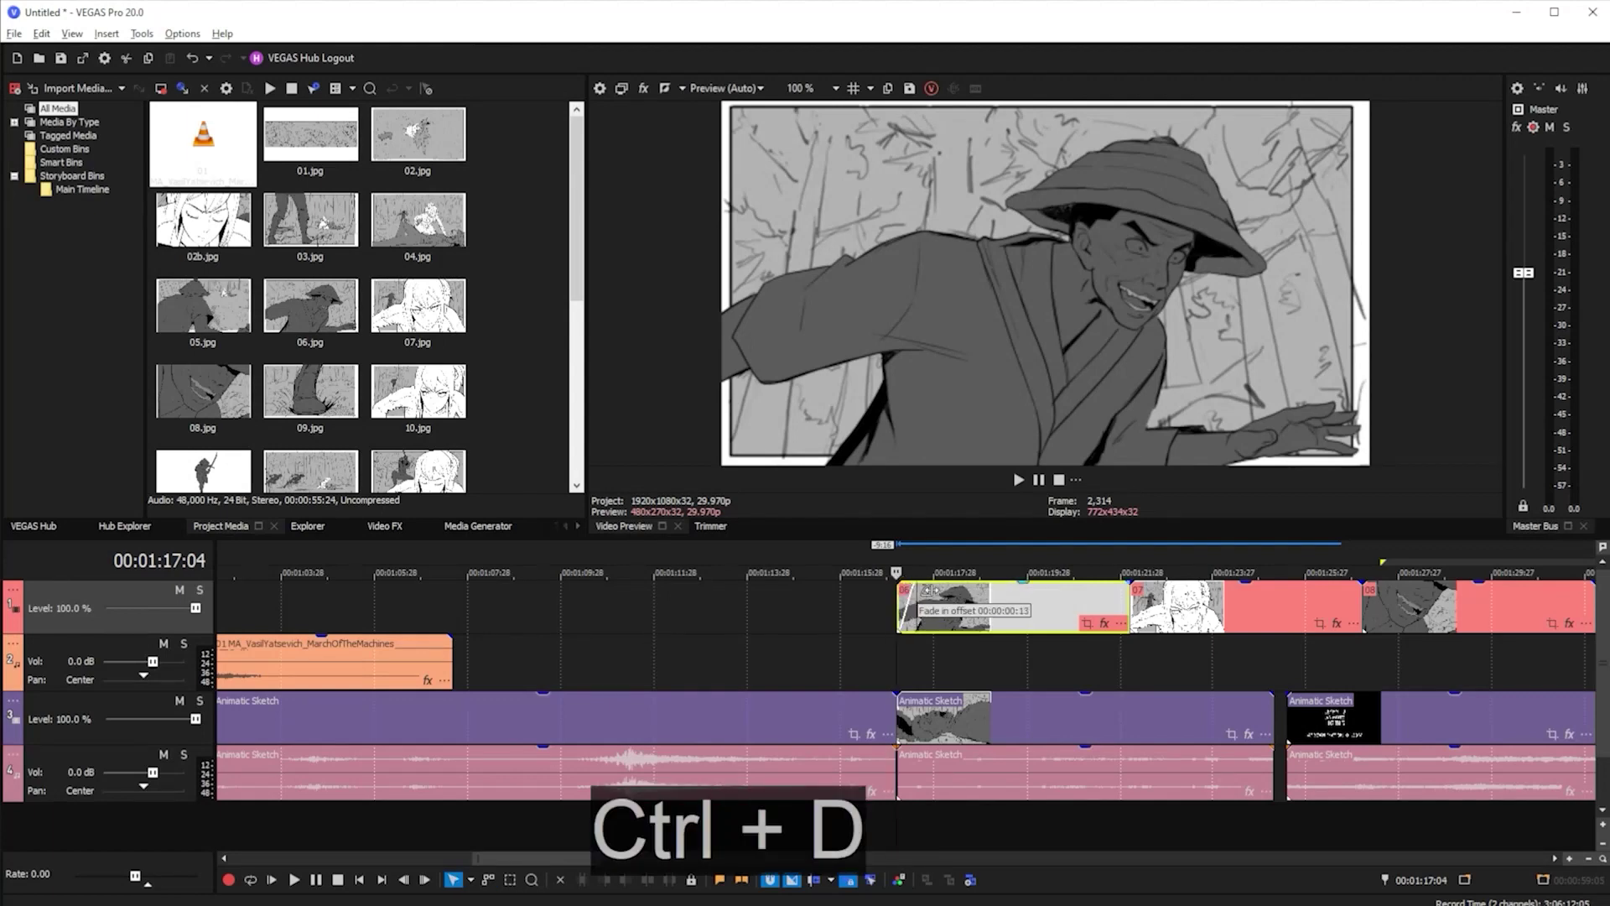
{"action": "mouse_move", "coordinate": [899, 585]}
{"action": "left_mouse_down"}
{"action": "mouse_move", "coordinate": [990, 608]}
{"action": "mouse_move", "coordinate": [837, 607]}
{"action": "mouse_move", "coordinate": [952, 607]}
{"action": "mouse_move", "coordinate": [874, 614]}
{"action": "left_mouse_up"}
Split the long sketch video event at 00:01:13:09 and delete the piece from there to 00:01:17:04
{"action": "scroll", "coordinate": [718, 642], "scroll_direction": "down", "scroll_amount": 6}
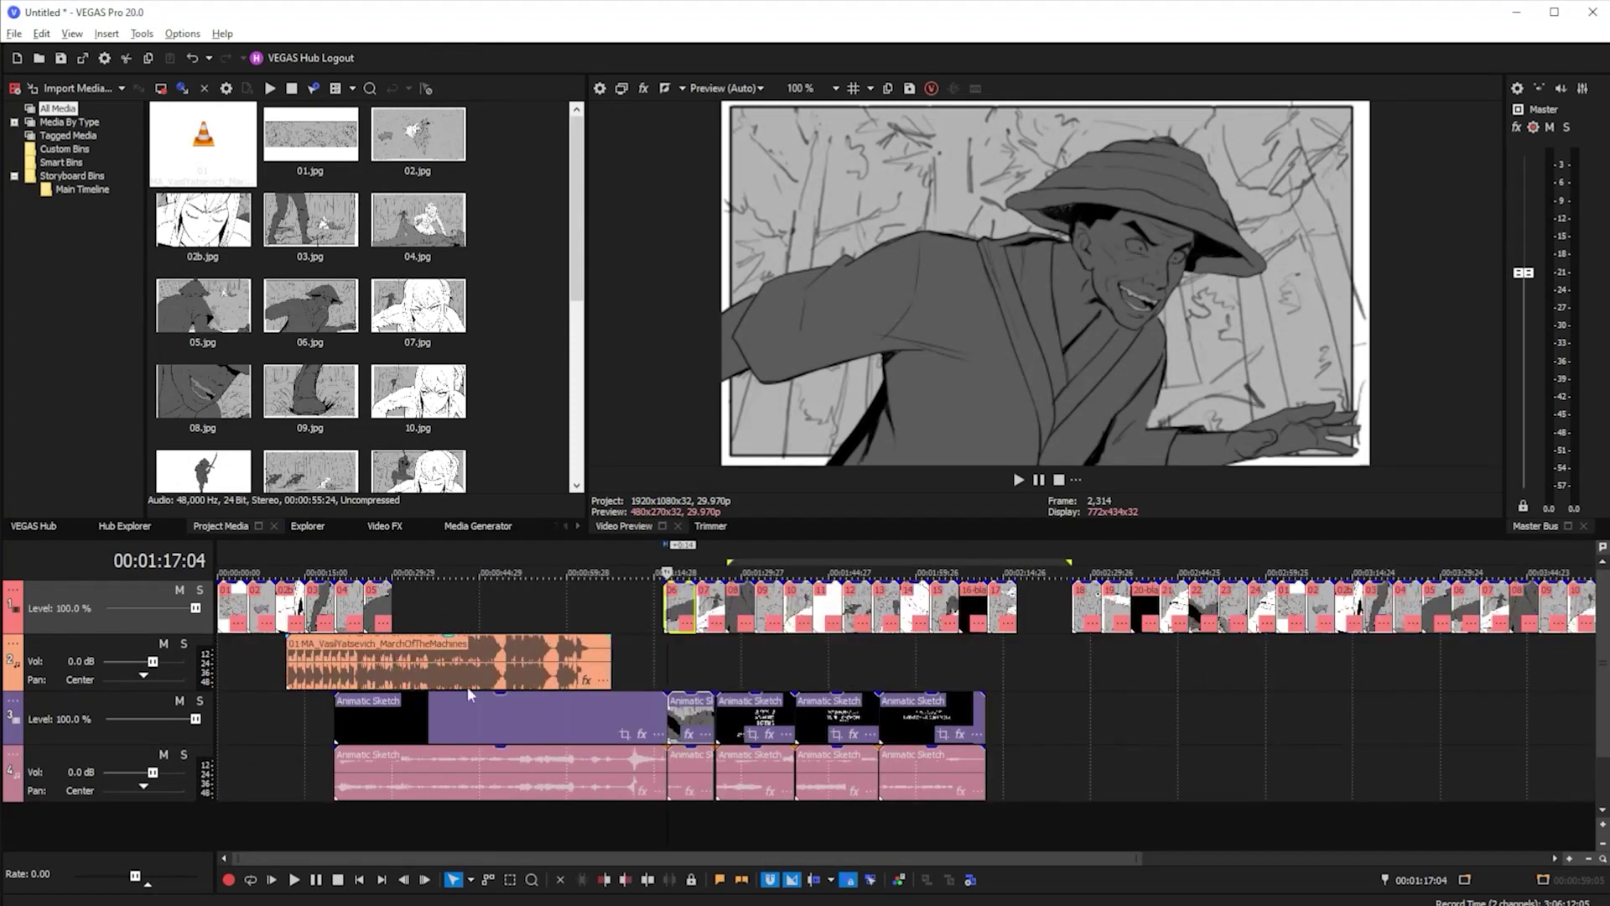
{"action": "left_click", "coordinate": [644, 707]}
{"action": "key", "text": "s"}
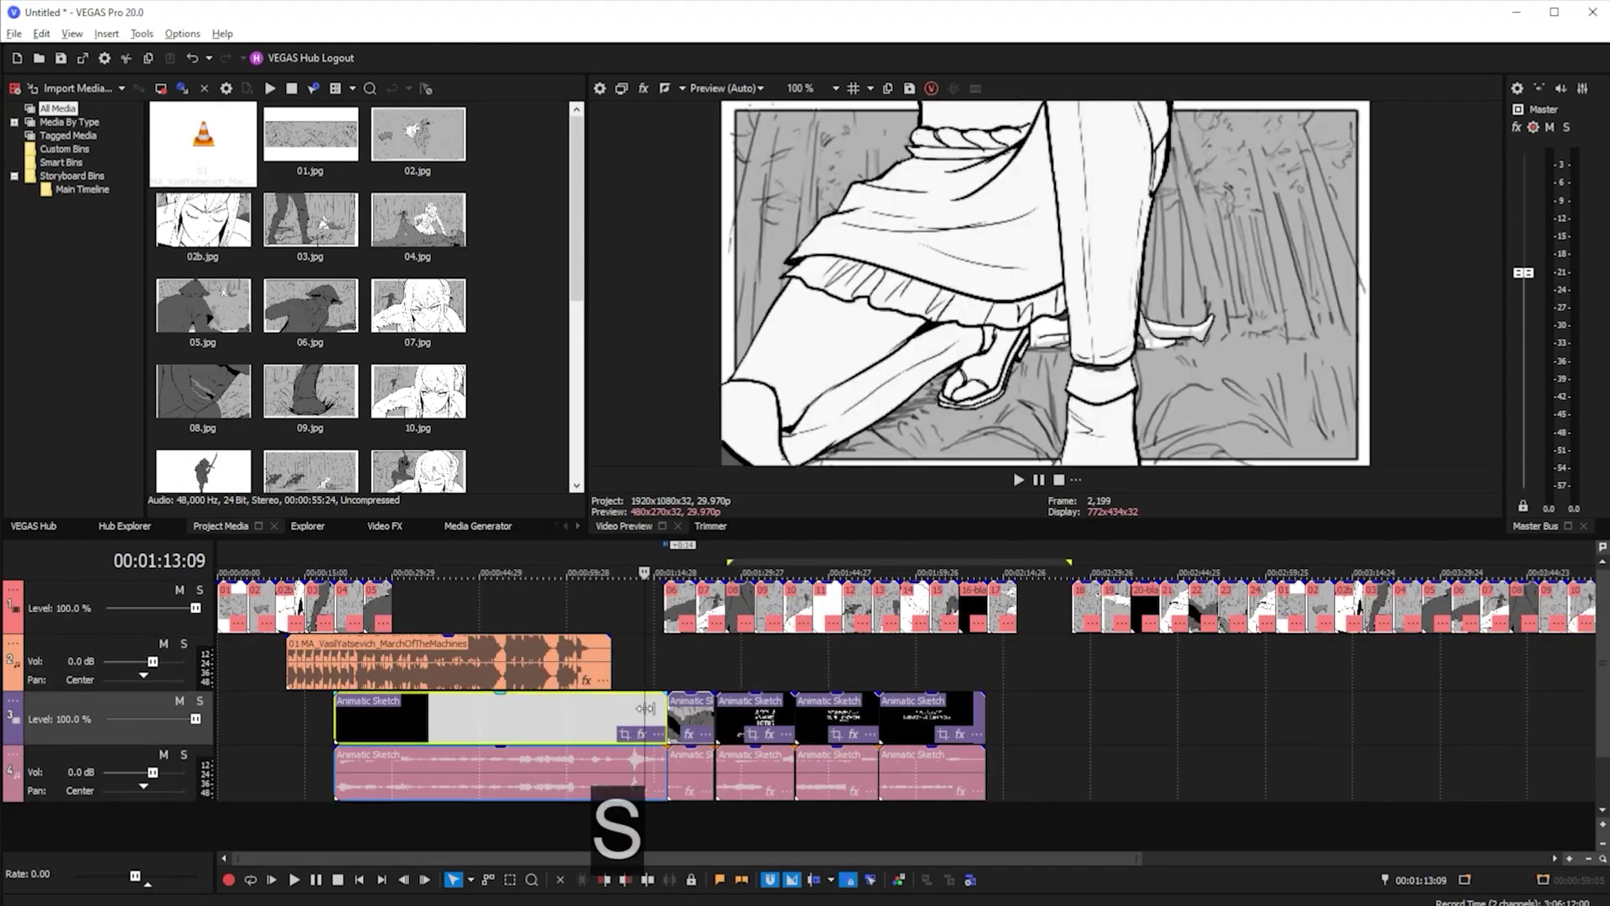
{"action": "key", "text": "s"}
{"action": "scroll", "coordinate": [734, 729], "scroll_direction": "up", "scroll_amount": 4}
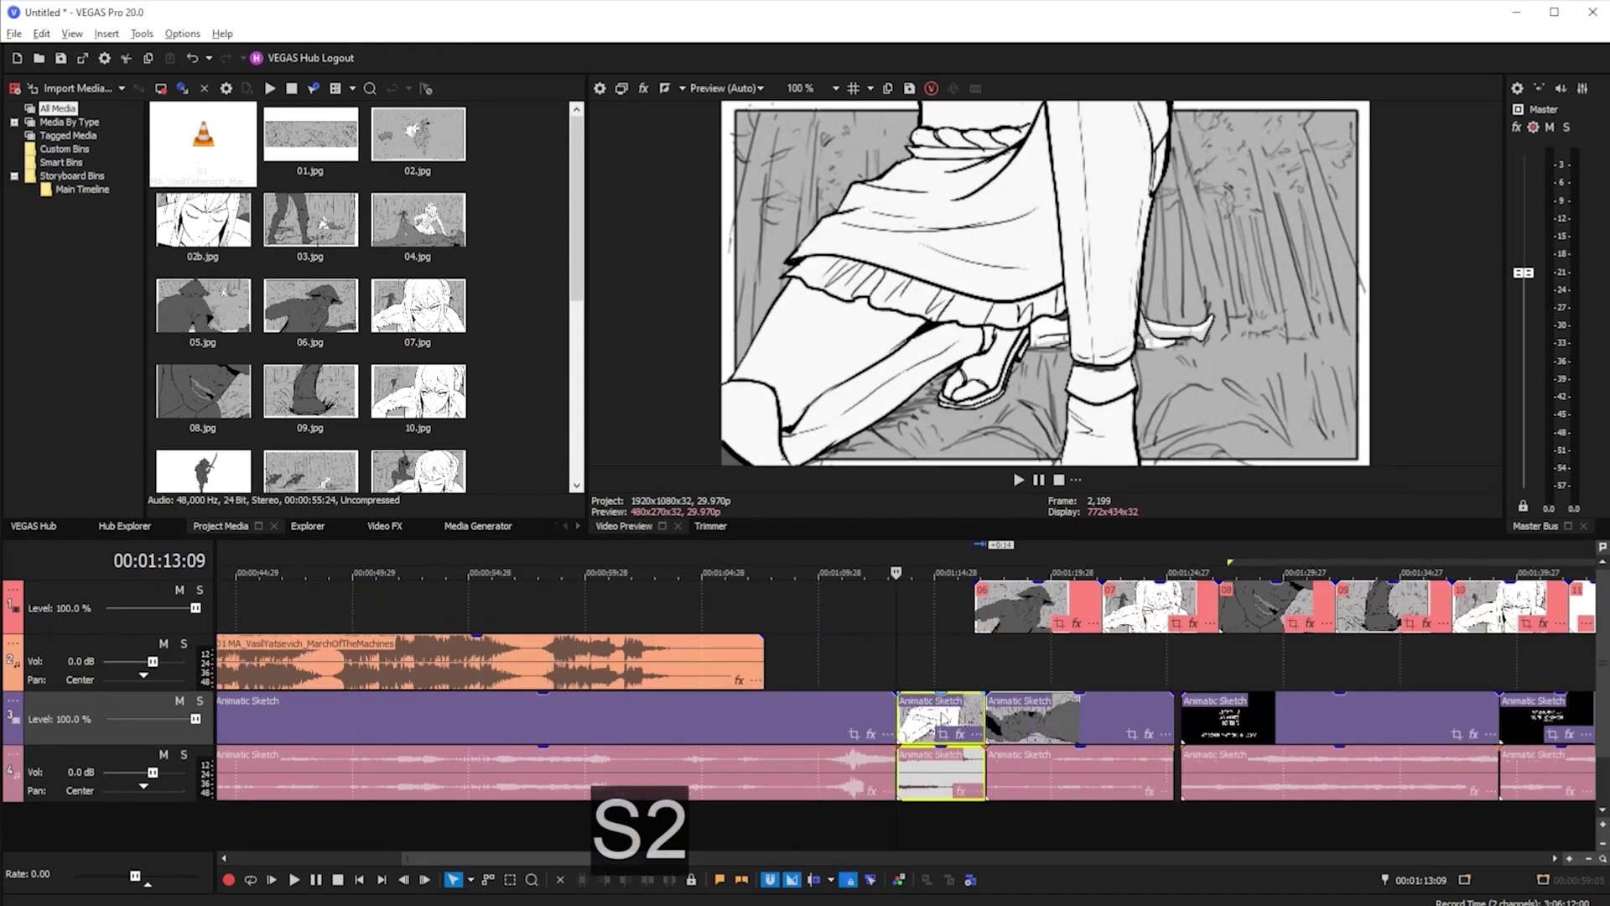
{"action": "key", "text": "Delete"}
Extend the long sketch event to about 00:01:14:18 with a fade-out of about 2 seconds, and check the fade in the preview
{"action": "left_click", "coordinate": [874, 708]}
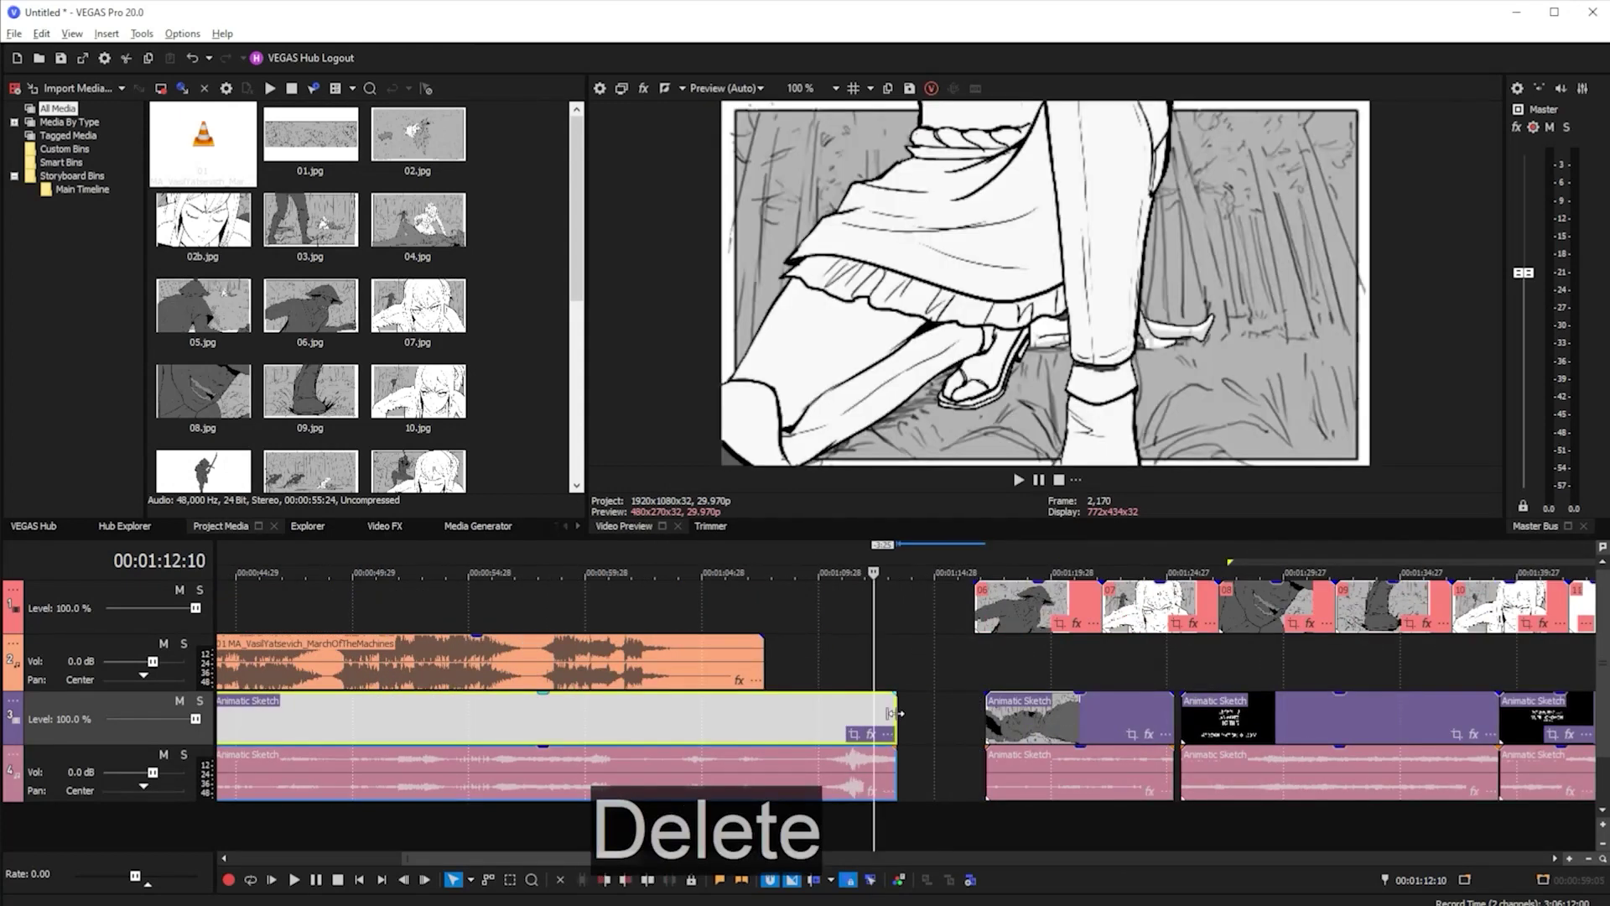
{"action": "mouse_move", "coordinate": [886, 714]}
{"action": "left_mouse_down"}
{"action": "mouse_move", "coordinate": [849, 714]}
{"action": "mouse_move", "coordinate": [906, 711]}
{"action": "mouse_move", "coordinate": [821, 712]}
{"action": "mouse_move", "coordinate": [923, 712]}
{"action": "mouse_move", "coordinate": [805, 712]}
{"action": "mouse_move", "coordinate": [923, 712]}
{"action": "mouse_move", "coordinate": [843, 710]}
{"action": "mouse_move", "coordinate": [921, 711]}
{"action": "mouse_move", "coordinate": [925, 695]}
{"action": "mouse_move", "coordinate": [874, 696]}
{"action": "left_mouse_up"}
{"action": "left_click_drag", "start_coordinate": [928, 748], "coordinate": [875, 749]}
{"action": "left_click", "coordinate": [891, 643]}
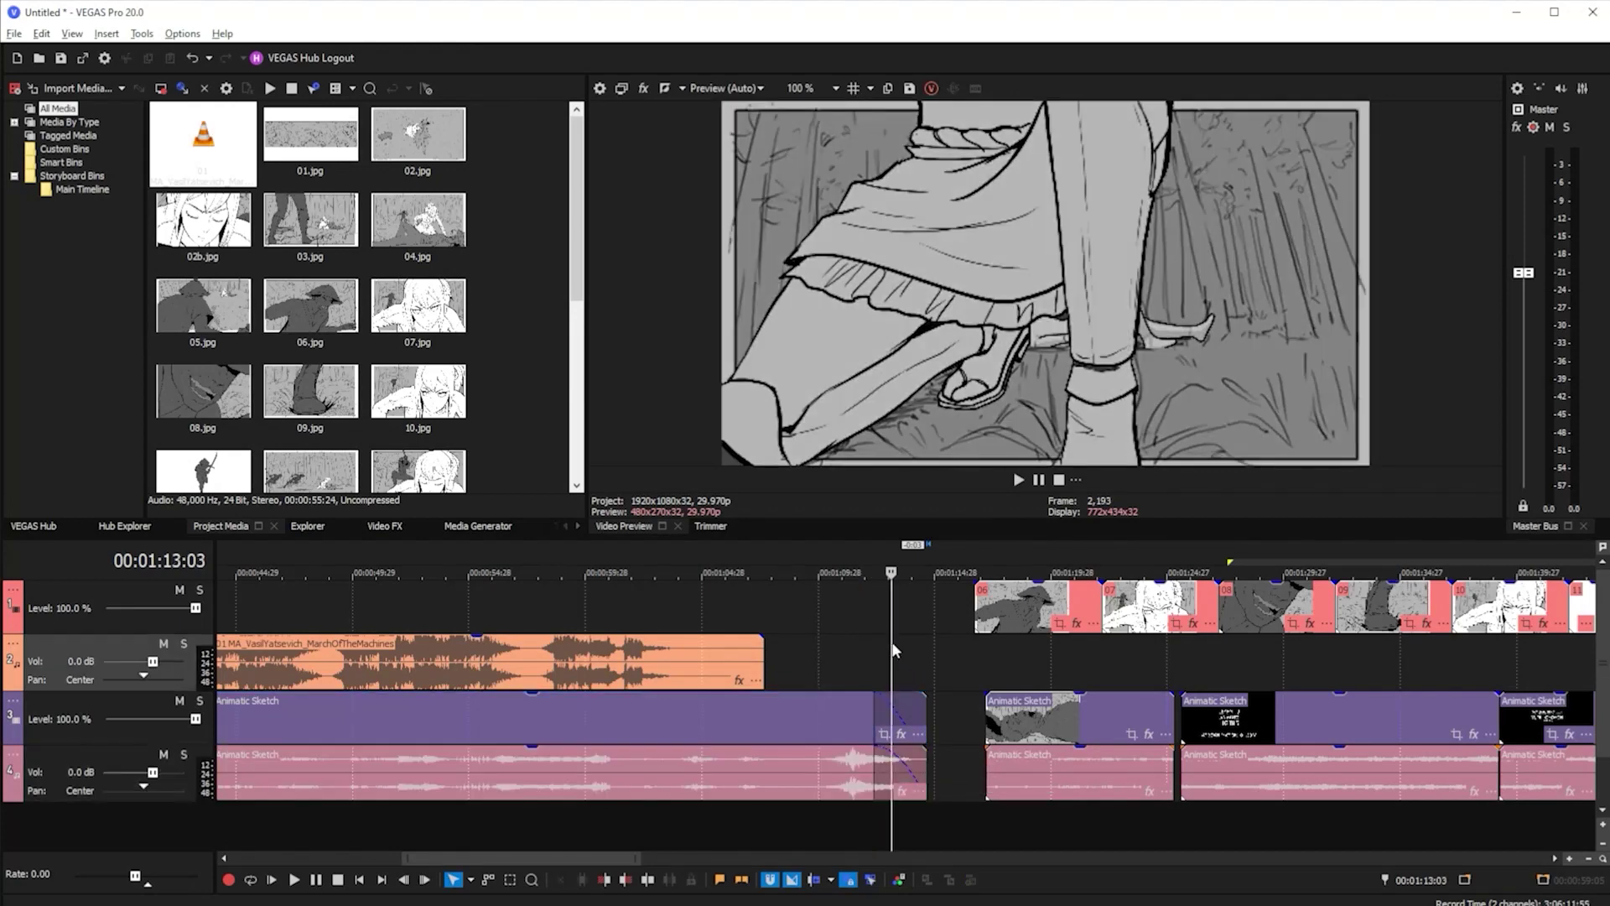
{"action": "left_click", "coordinate": [949, 639]}
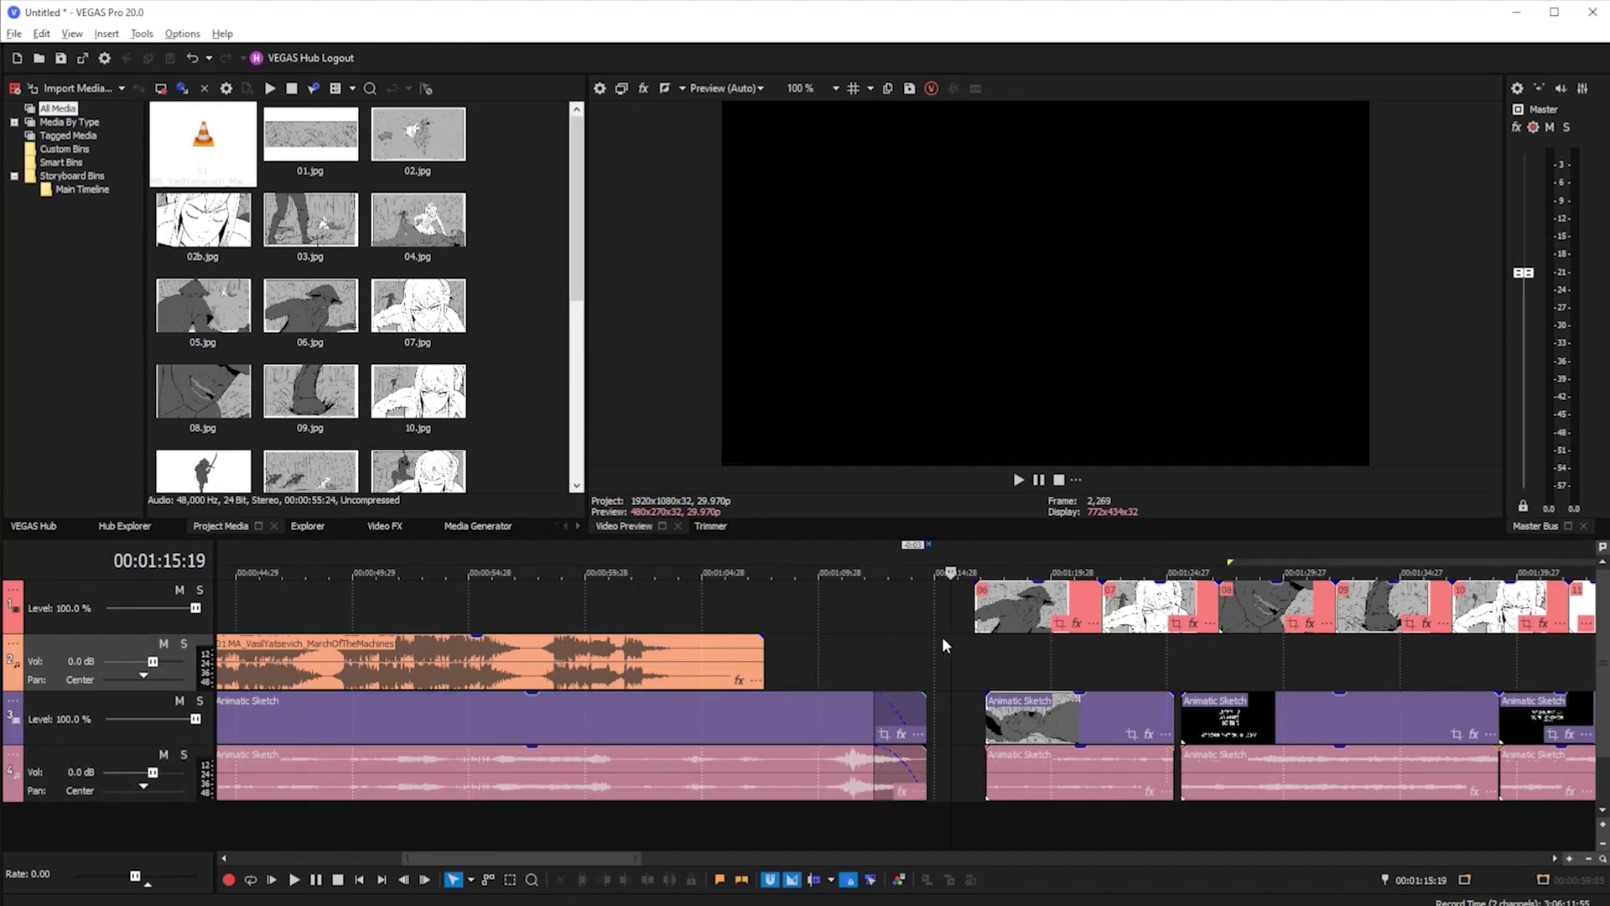
Move storyboard event 06 earlier so it starts where the long sketch video event ends
{"action": "scroll", "coordinate": [931, 640], "scroll_direction": "down", "scroll_amount": 3}
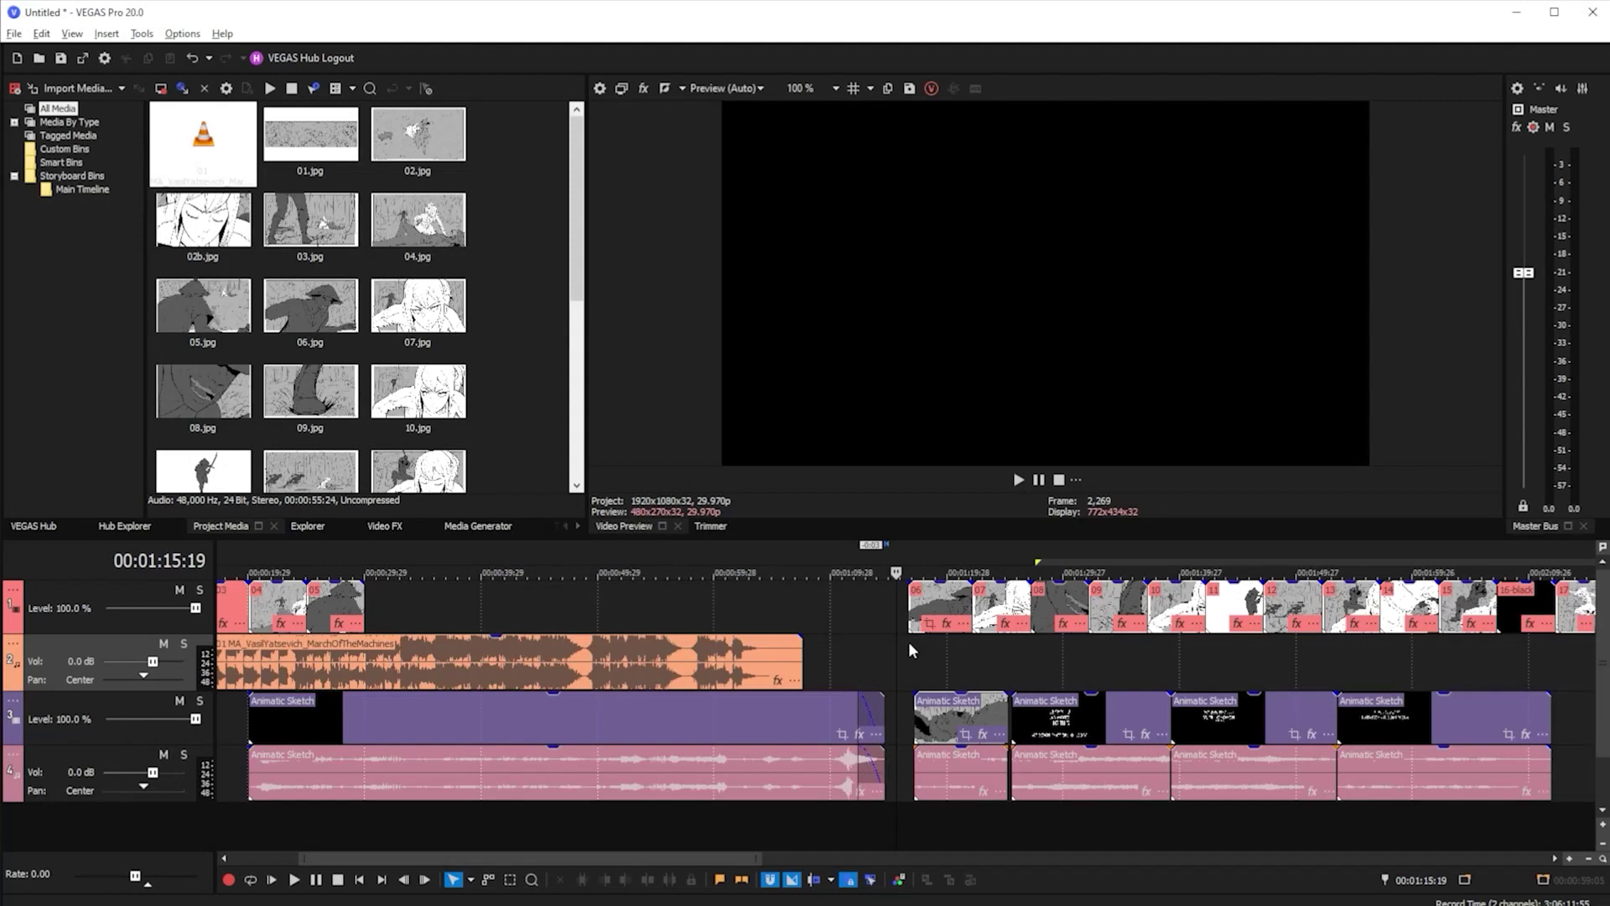
{"action": "left_click", "coordinate": [913, 642]}
{"action": "scroll", "coordinate": [920, 643], "scroll_direction": "up", "scroll_amount": 3}
{"action": "left_click_drag", "start_coordinate": [948, 622], "coordinate": [896, 611]}
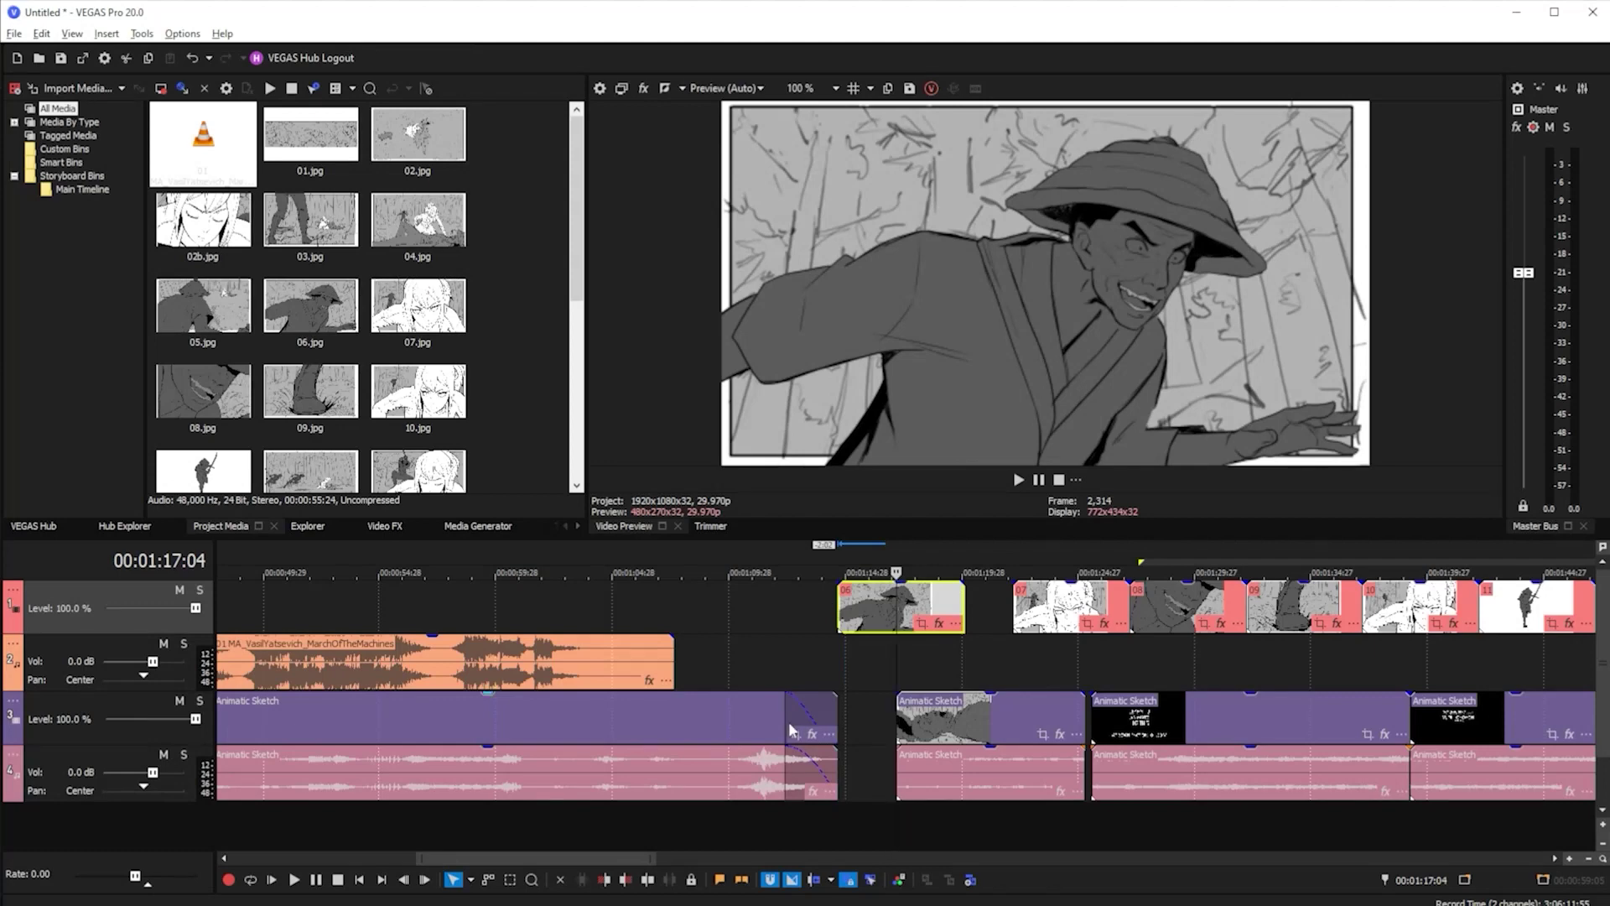
Remove the picture fade-out from the long sketch video event and place the playhead at the start of storyboard event 06
{"action": "left_click_drag", "start_coordinate": [789, 721], "coordinate": [806, 717]}
{"action": "left_click_drag", "start_coordinate": [874, 630], "coordinate": [848, 608]}
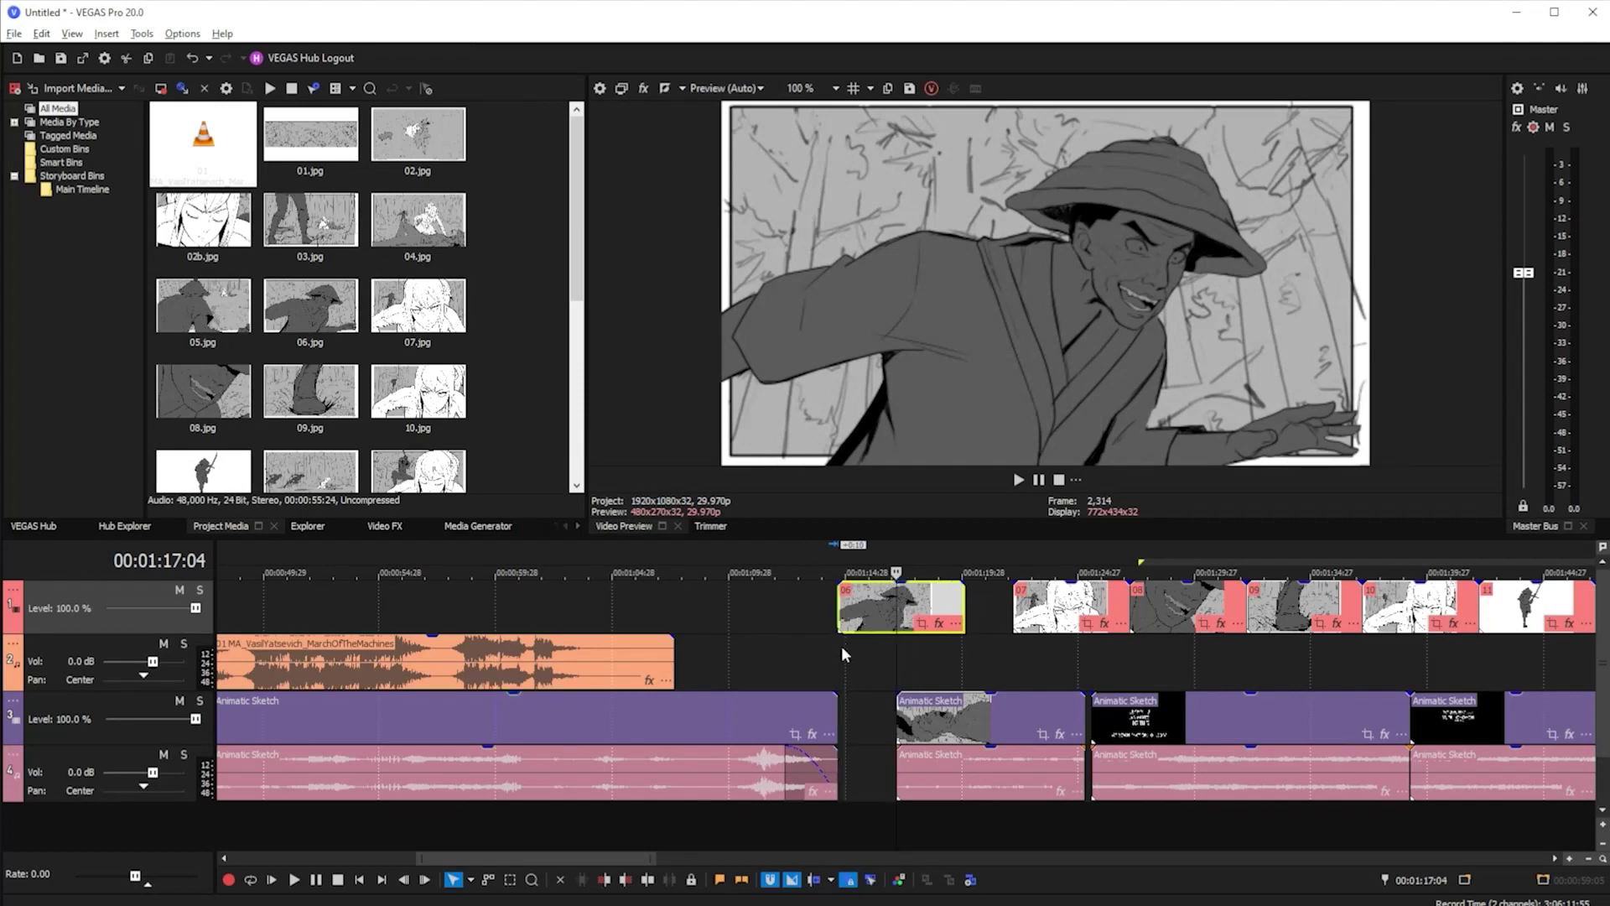
{"action": "left_click", "coordinate": [838, 607]}
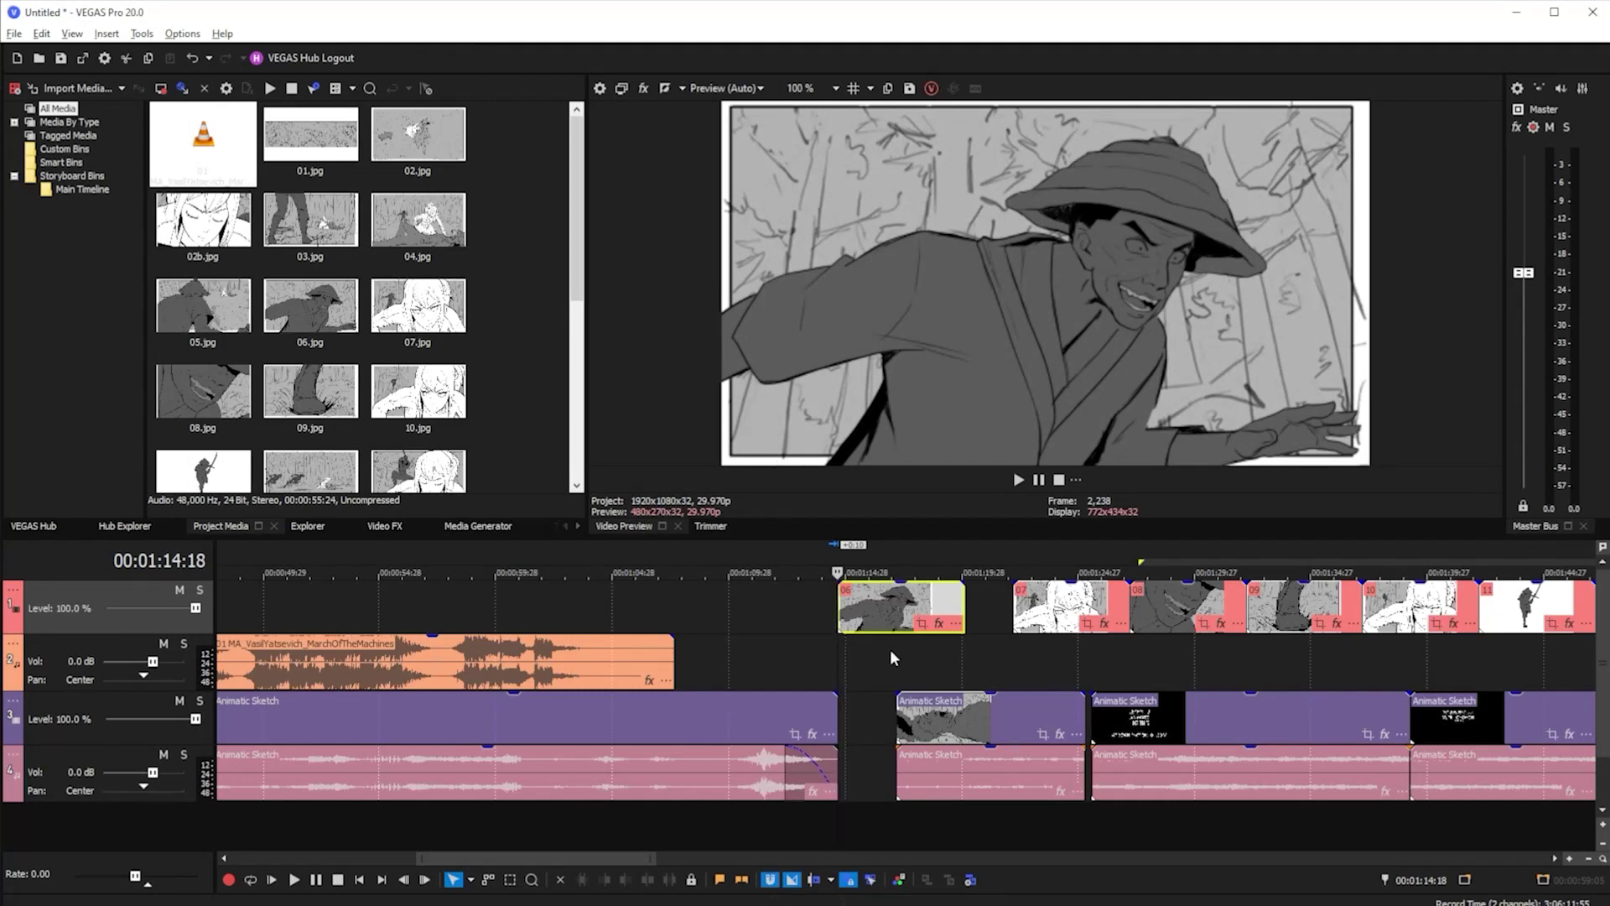
Turn snapping off, try shifting storyboard event 06 freely, and turn snapping back on
{"action": "key", "text": "F8"}
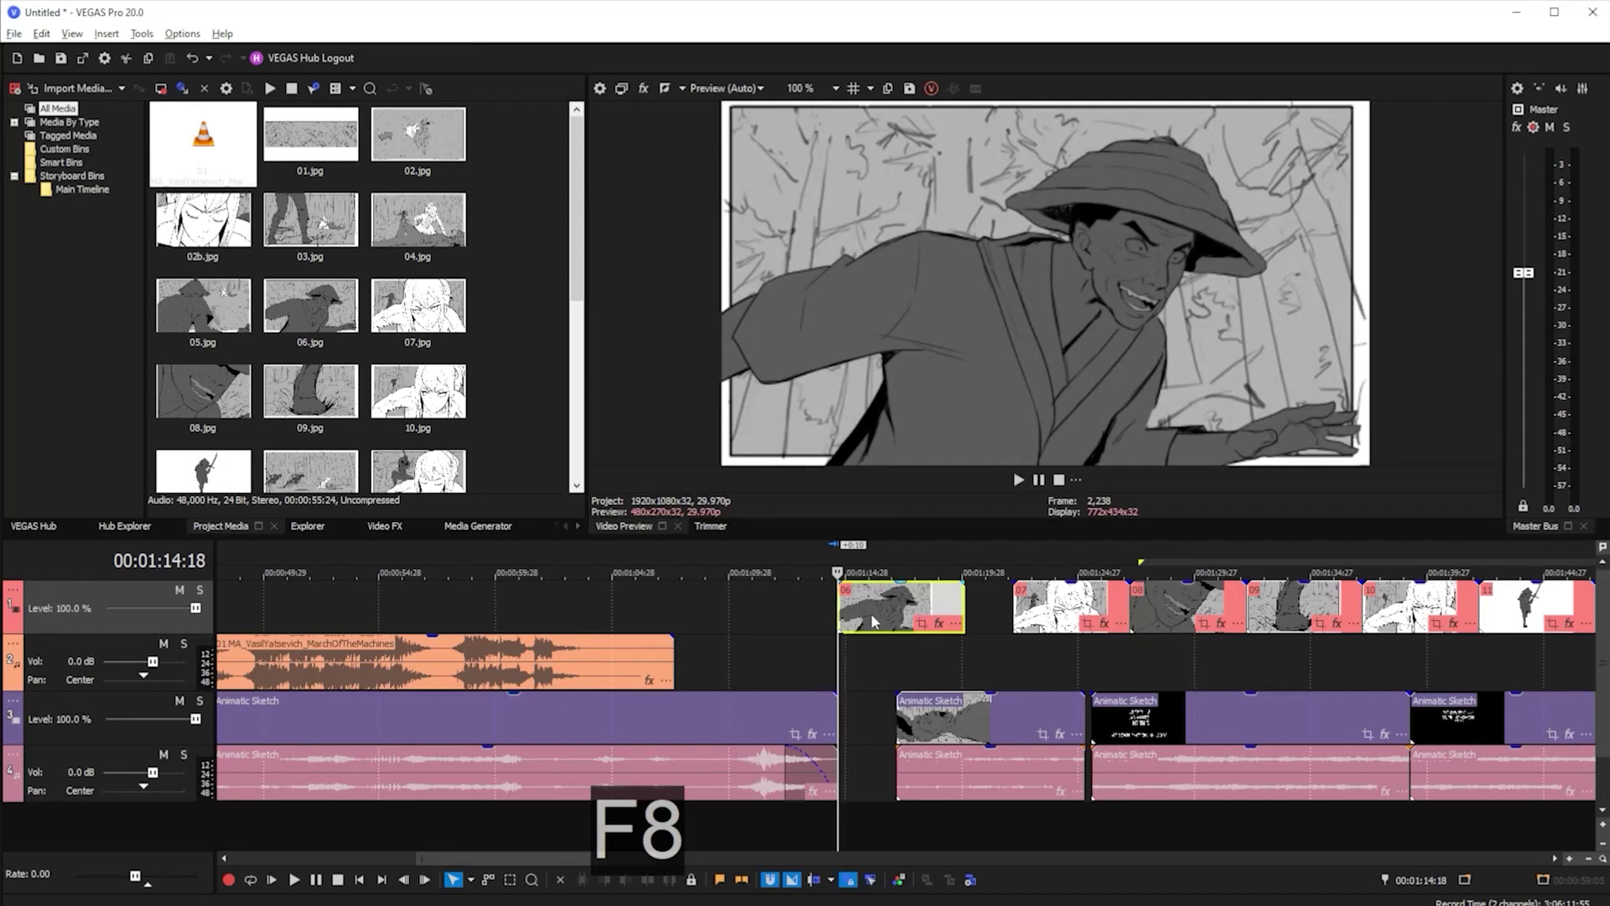
{"action": "left_click", "coordinate": [770, 880]}
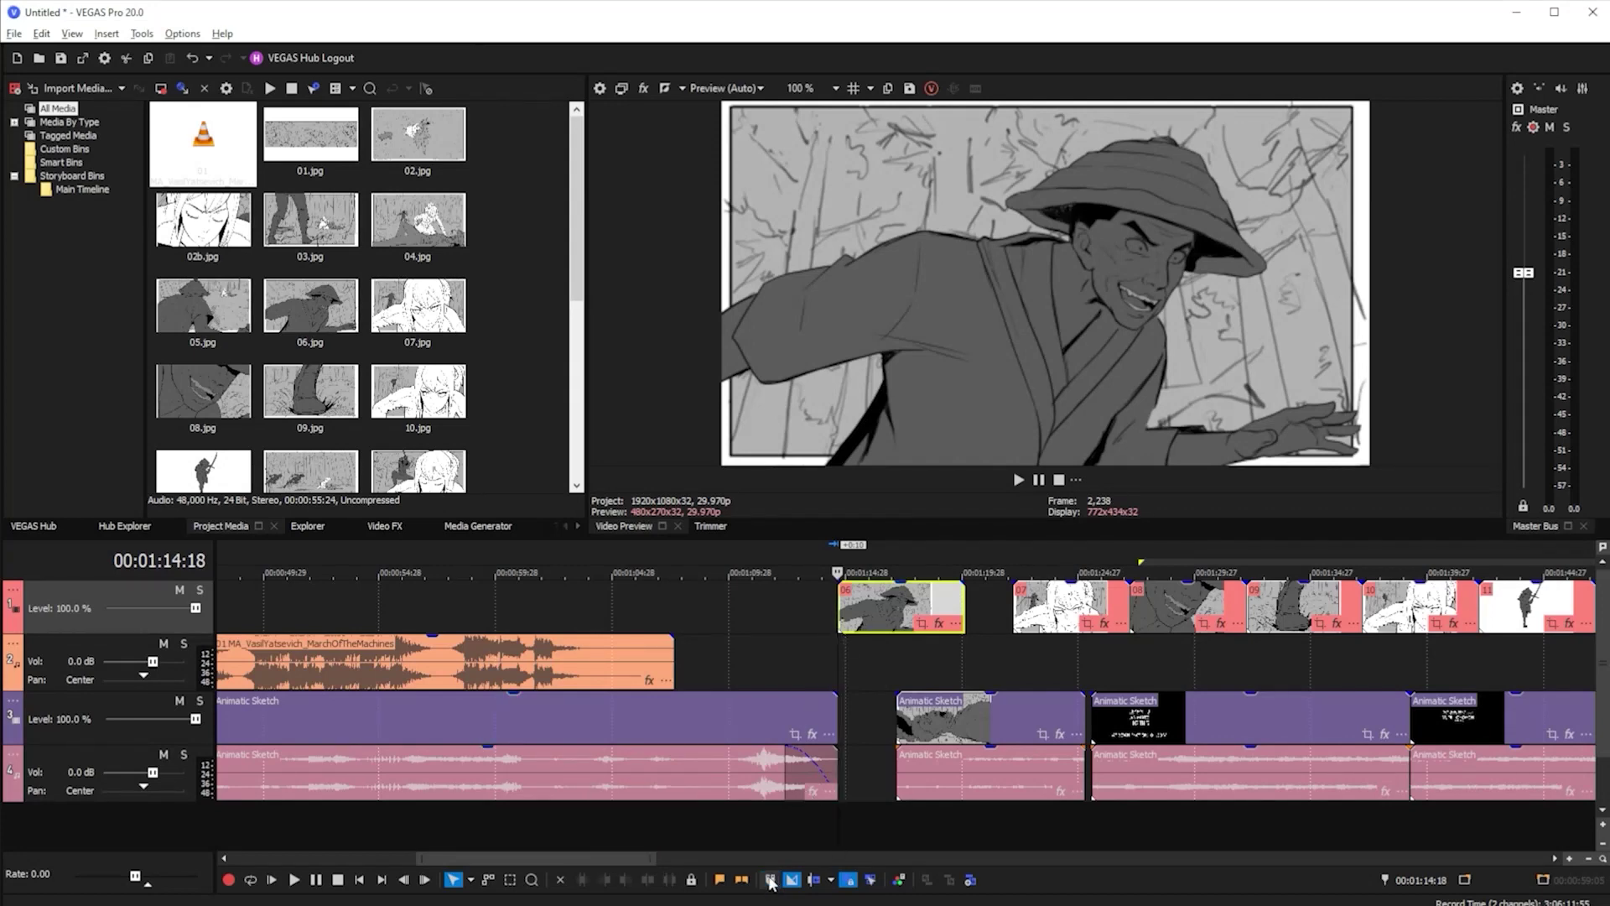
{"action": "left_click_drag", "start_coordinate": [901, 638], "coordinate": [854, 617]}
{"action": "key", "text": "F8"}
Split storyboard event 06 at about 00:01:15:08, at 00:01:15:18 and at 00:01:16:05
{"action": "key", "text": "s"}
{"action": "left_click", "coordinate": [860, 612]}
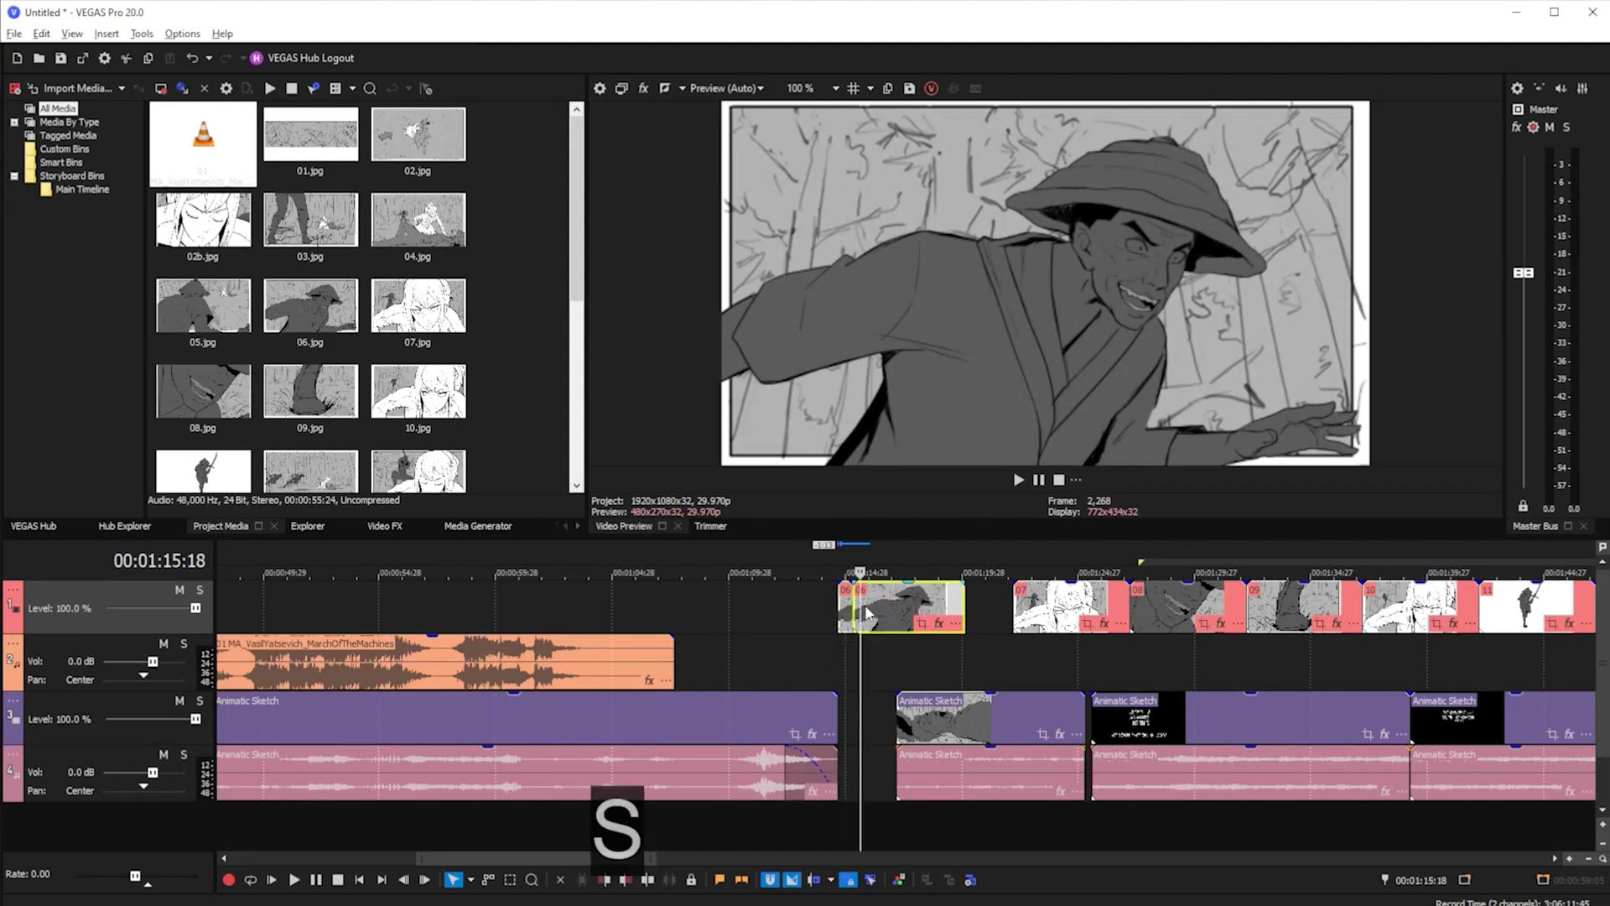
{"action": "key", "text": "s"}
{"action": "left_click", "coordinate": [874, 615]}
{"action": "key", "text": "s"}
{"action": "scroll", "coordinate": [879, 615], "scroll_direction": "up", "scroll_amount": 5}
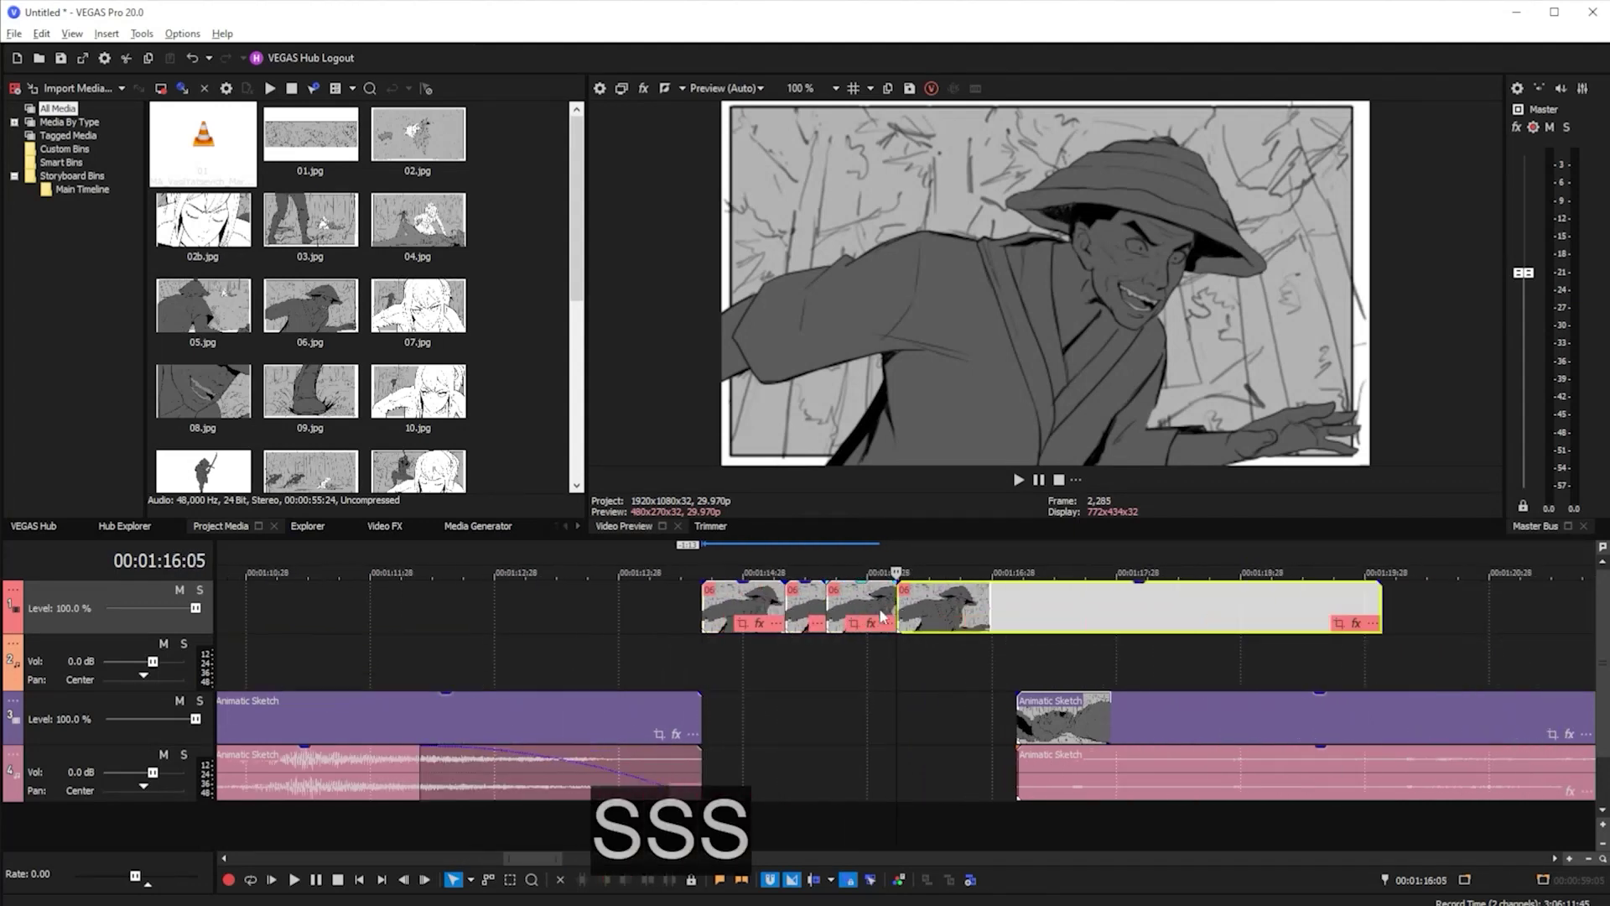
Step the playhead back and forth frame by frame in the last piece of storyboard event 06, ending at 00:01:16:14
{"action": "key", "text": "Right"}
{"action": "key", "text": "Right"}
{"action": "key", "text": "Right"}
{"action": "key", "text": "Right"}
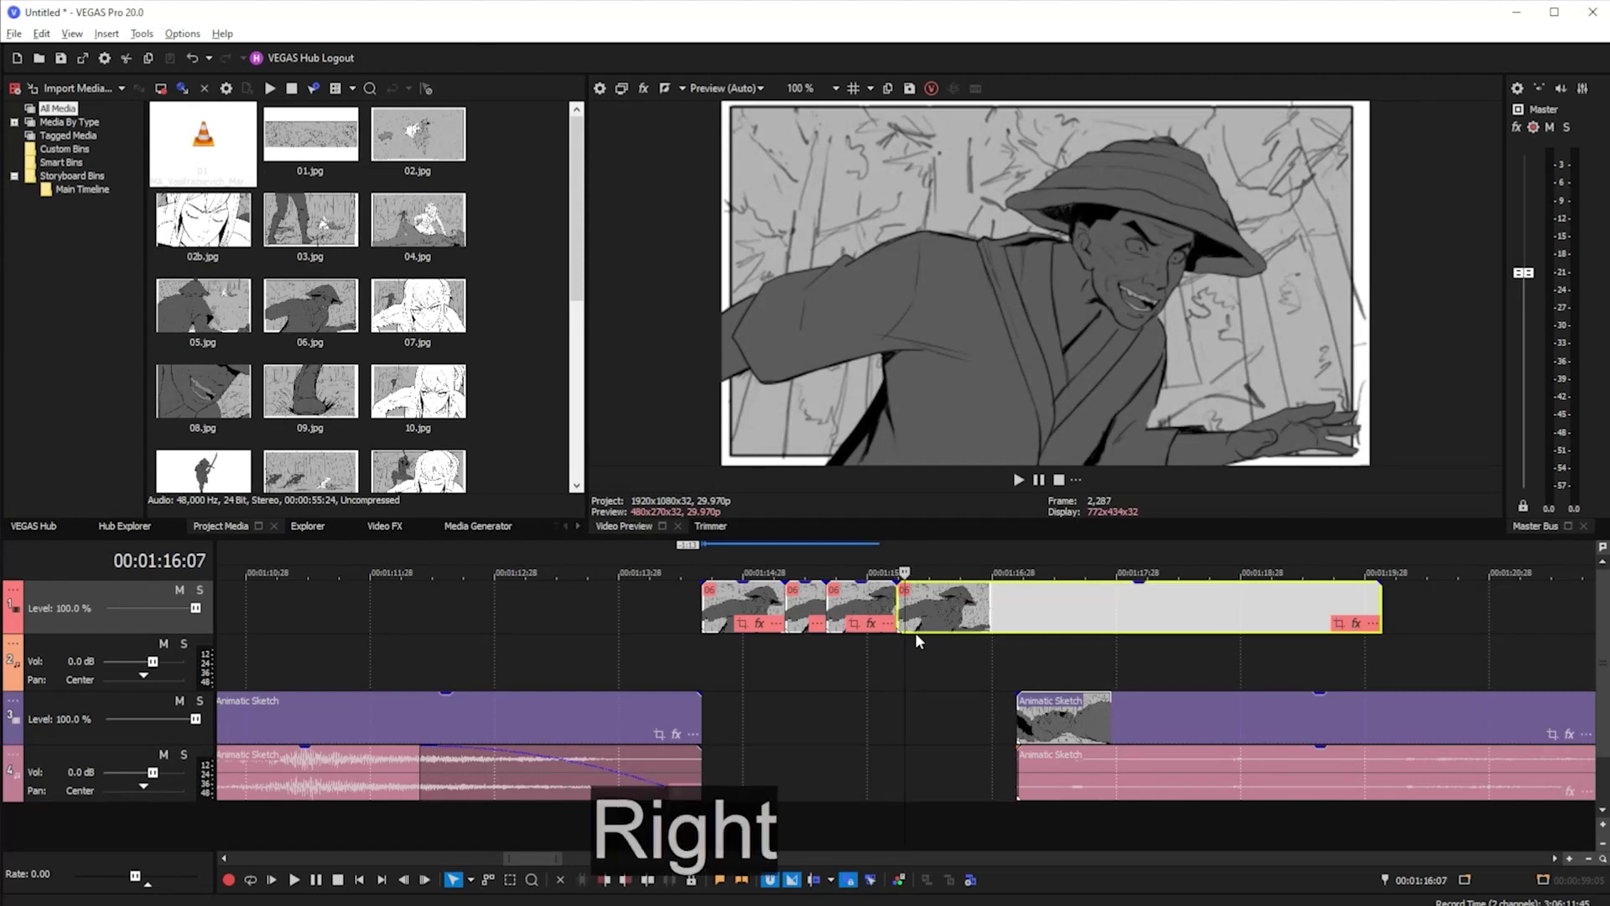
{"action": "key", "text": "Right"}
{"action": "key", "text": "Right"}
{"action": "key", "text": "Right"}
{"action": "key", "text": "Left"}
{"action": "key", "text": "Left"}
{"action": "key", "text": "Left"}
{"action": "key", "text": "Left"}
{"action": "key", "text": "Left"}
{"action": "key", "text": "Left"}
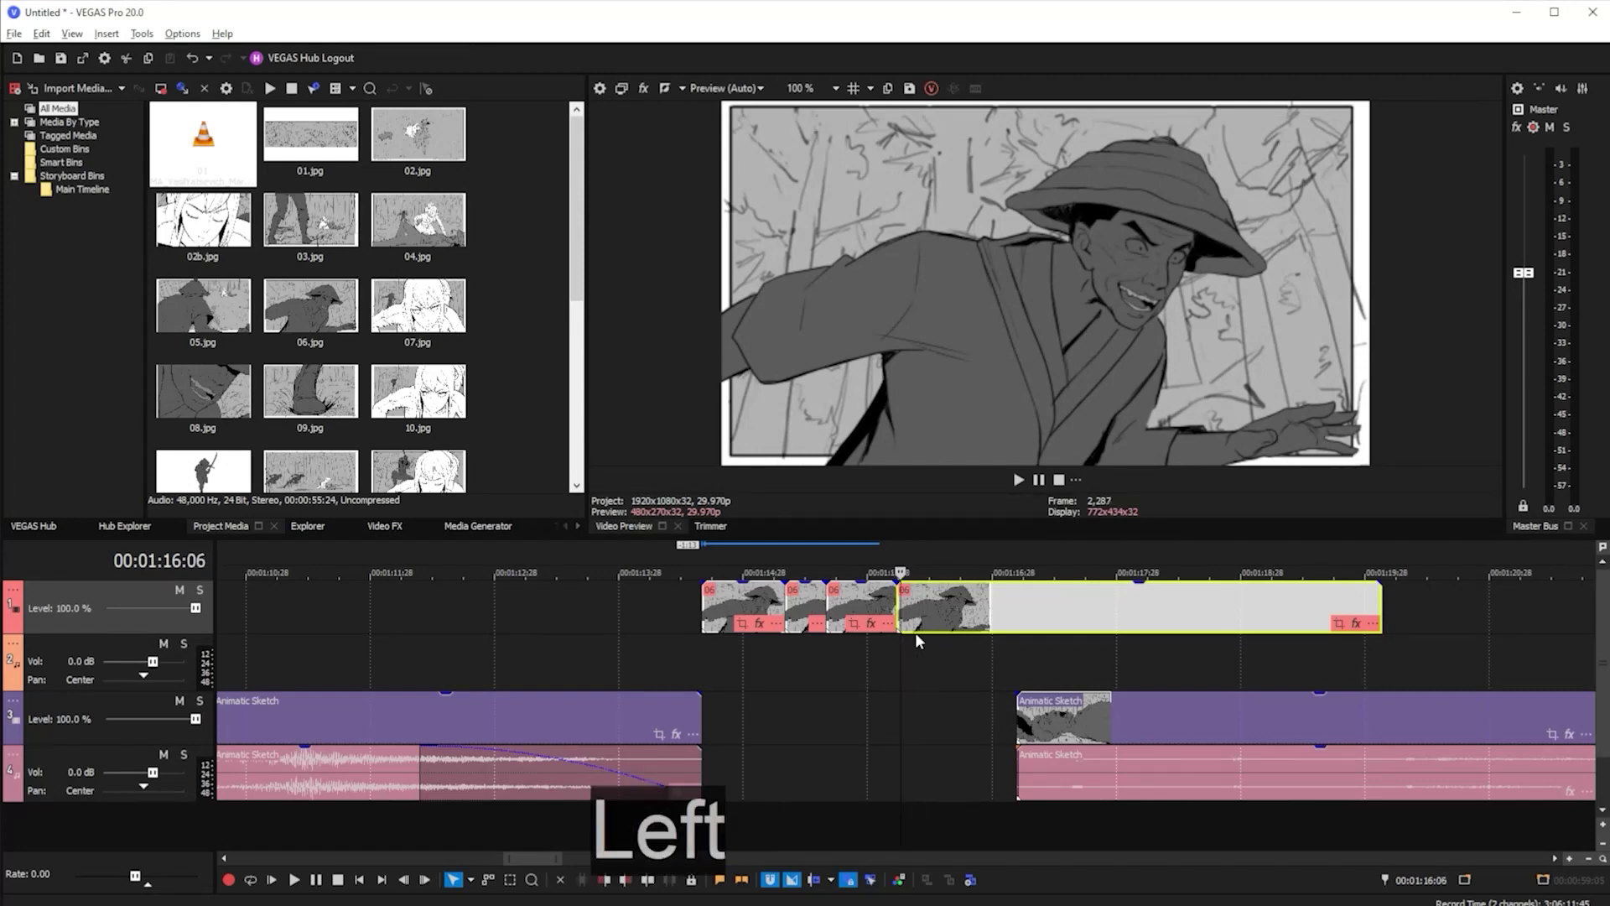
{"action": "key", "text": "Right"}
{"action": "key", "text": "Right"}
{"action": "key", "text": "Right"}
{"action": "key", "text": "Right"}
{"action": "key", "text": "Right"}
{"action": "key", "text": "Right"}
{"action": "key", "text": "Right"}
{"action": "key", "text": "Right"}
{"action": "key", "text": "Up"}
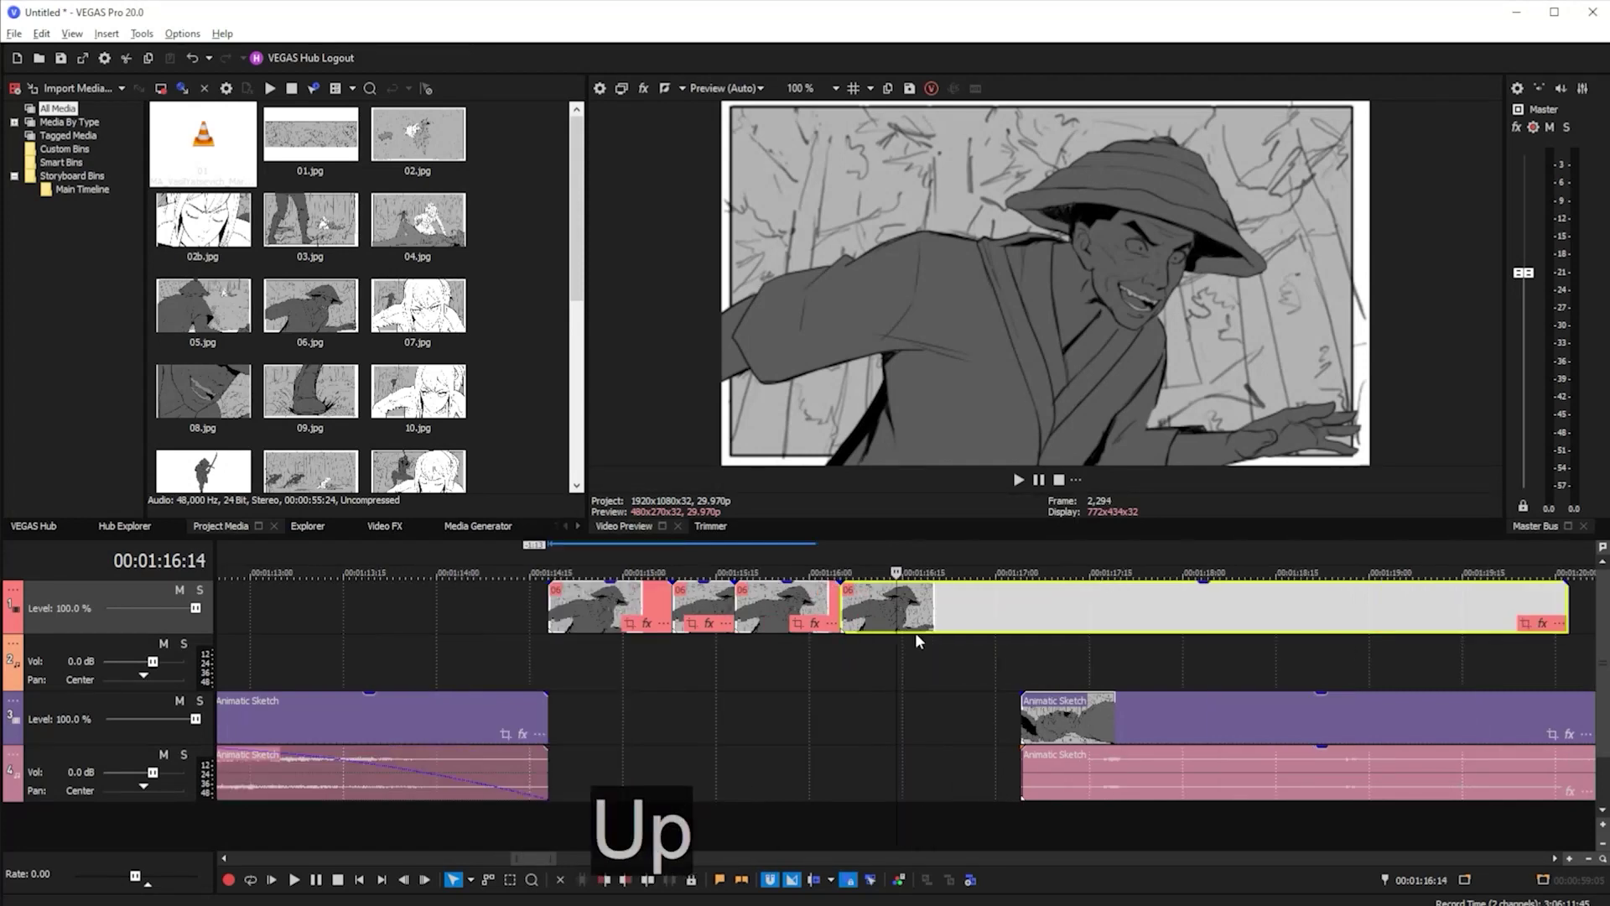
Compare the split pieces of storyboard event 06 around 00:01:16:14 in close-up and in the wider timeline context
{"action": "key", "text": "Down"}
{"action": "key", "text": "Down"}
{"action": "key", "text": "Down"}
{"action": "key", "text": "Down"}
{"action": "key", "text": "Down"}
{"action": "key", "text": "Down"}
{"action": "key", "text": "Up"}
{"action": "key", "text": "Up"}
{"action": "key", "text": "Up"}
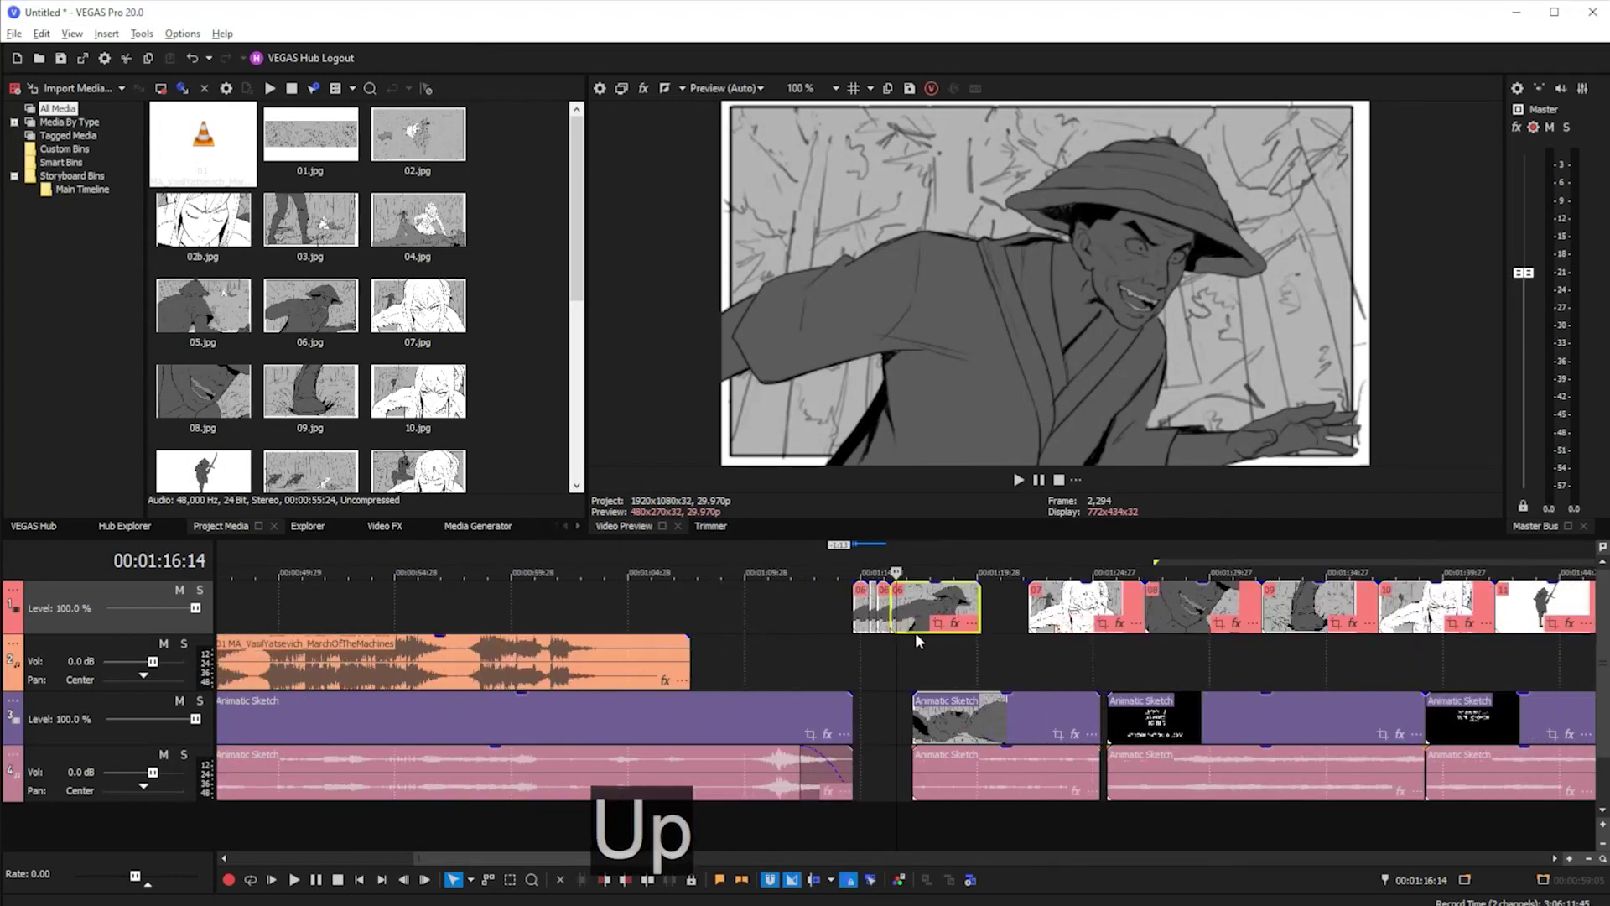
{"action": "key", "text": "Down"}
{"action": "key", "text": "Down"}
{"action": "key", "text": "Down"}
{"action": "key", "text": "Down"}
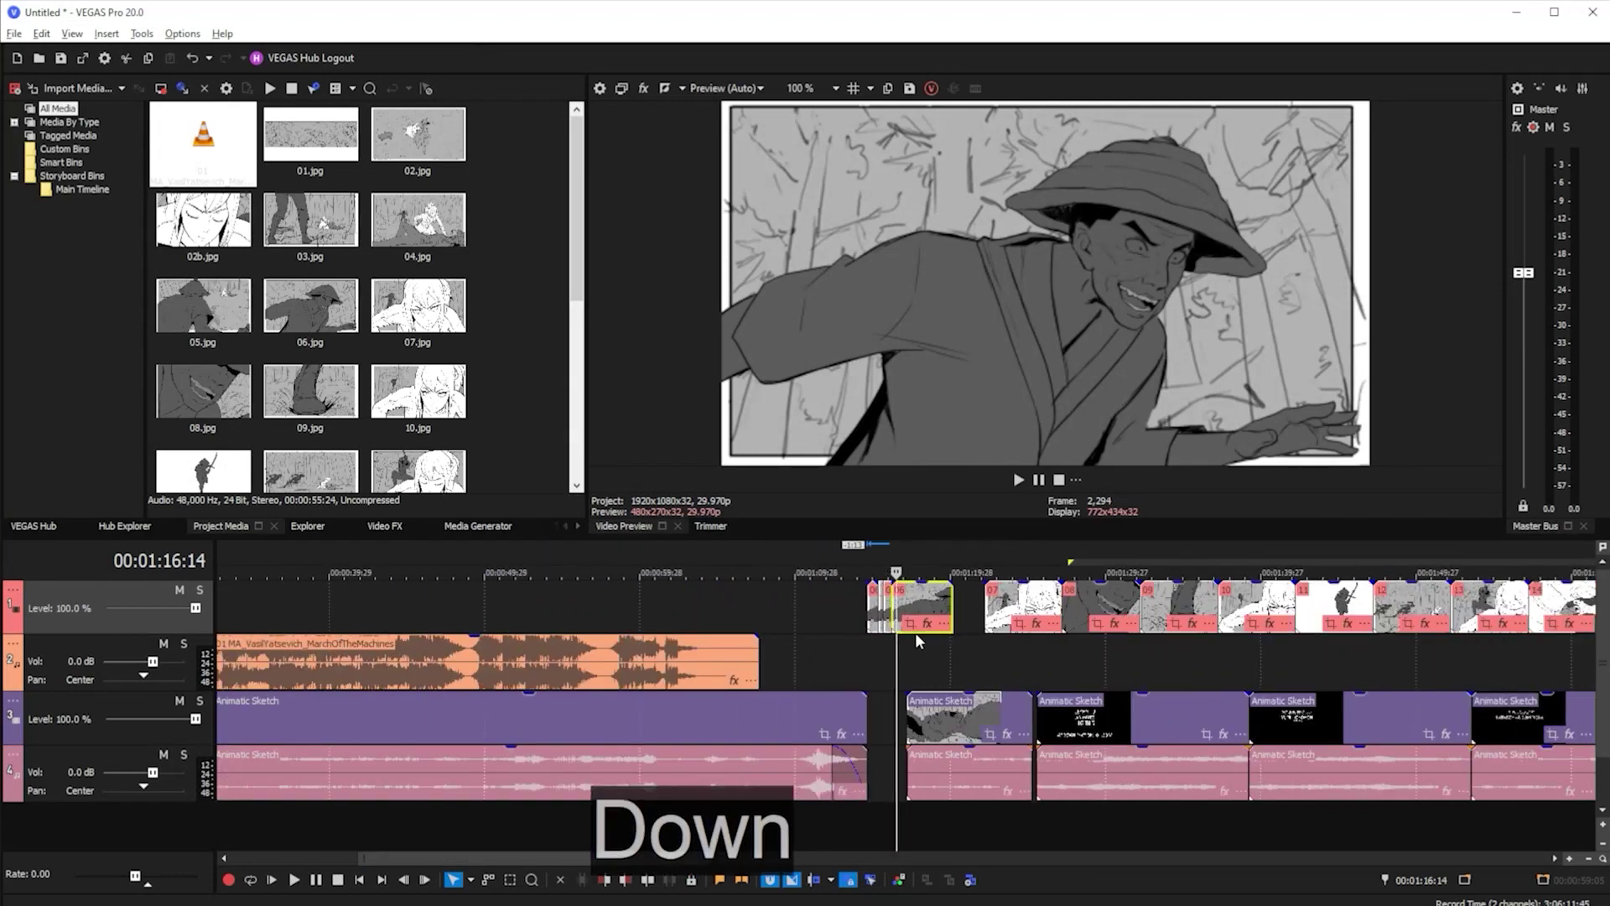
{"action": "key", "text": "Up"}
{"action": "key", "text": "Up"}
{"action": "key", "text": "Up"}
{"action": "key", "text": "Up"}
{"action": "key", "text": "Up"}
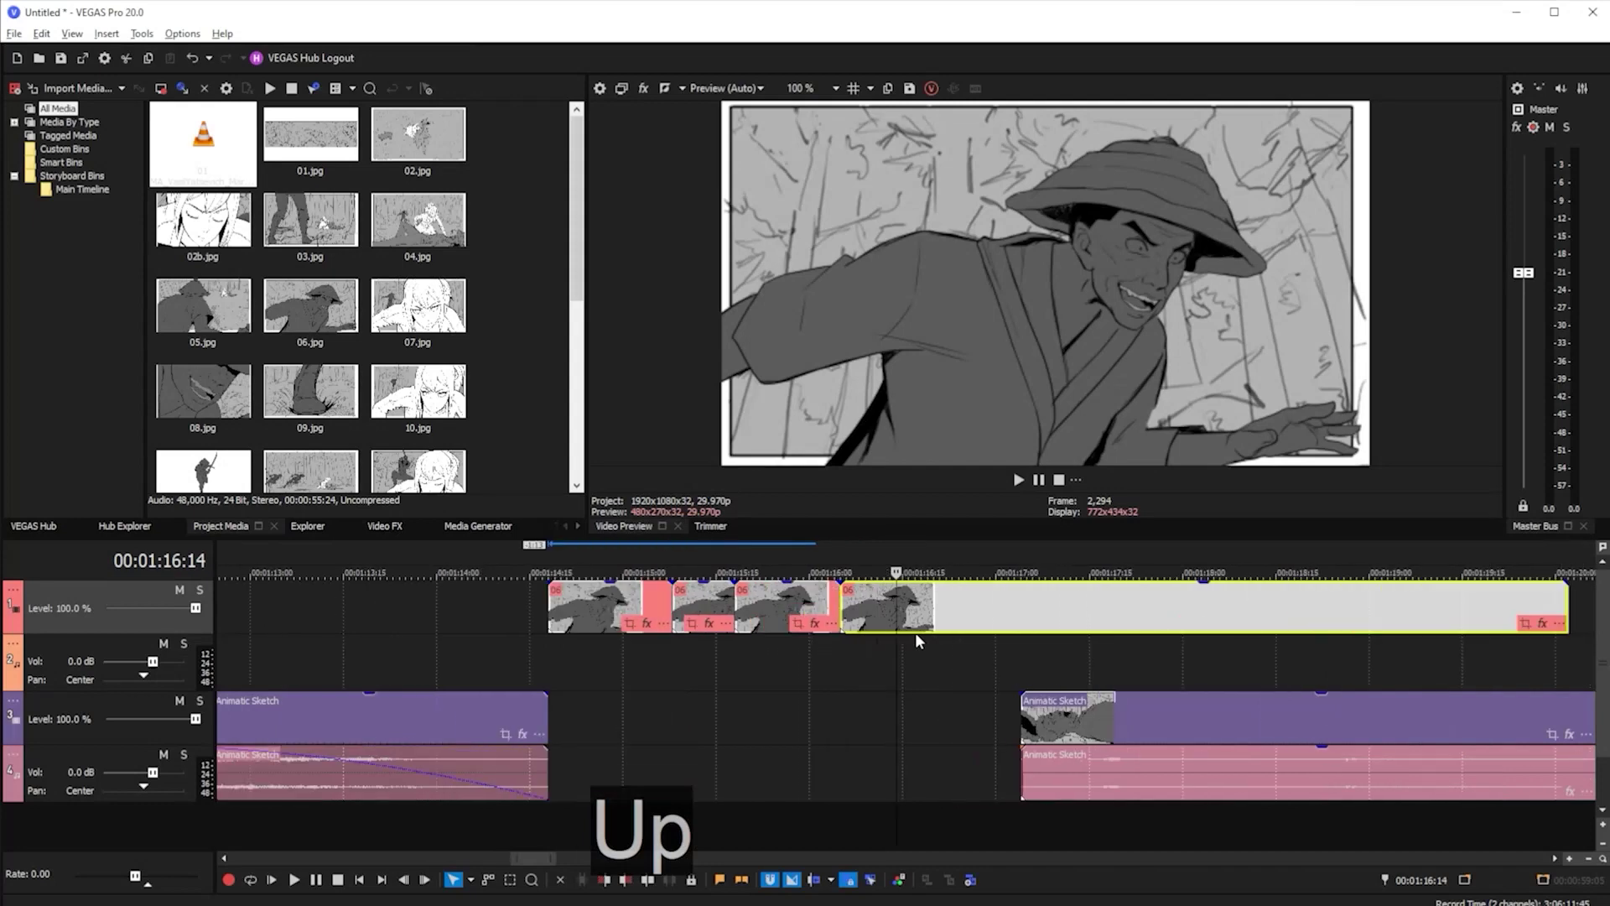
{"action": "key", "text": "Down"}
{"action": "key", "text": "Down"}
{"action": "key", "text": "Down"}
{"action": "key", "text": "Down"}
{"action": "key", "text": "Down"}
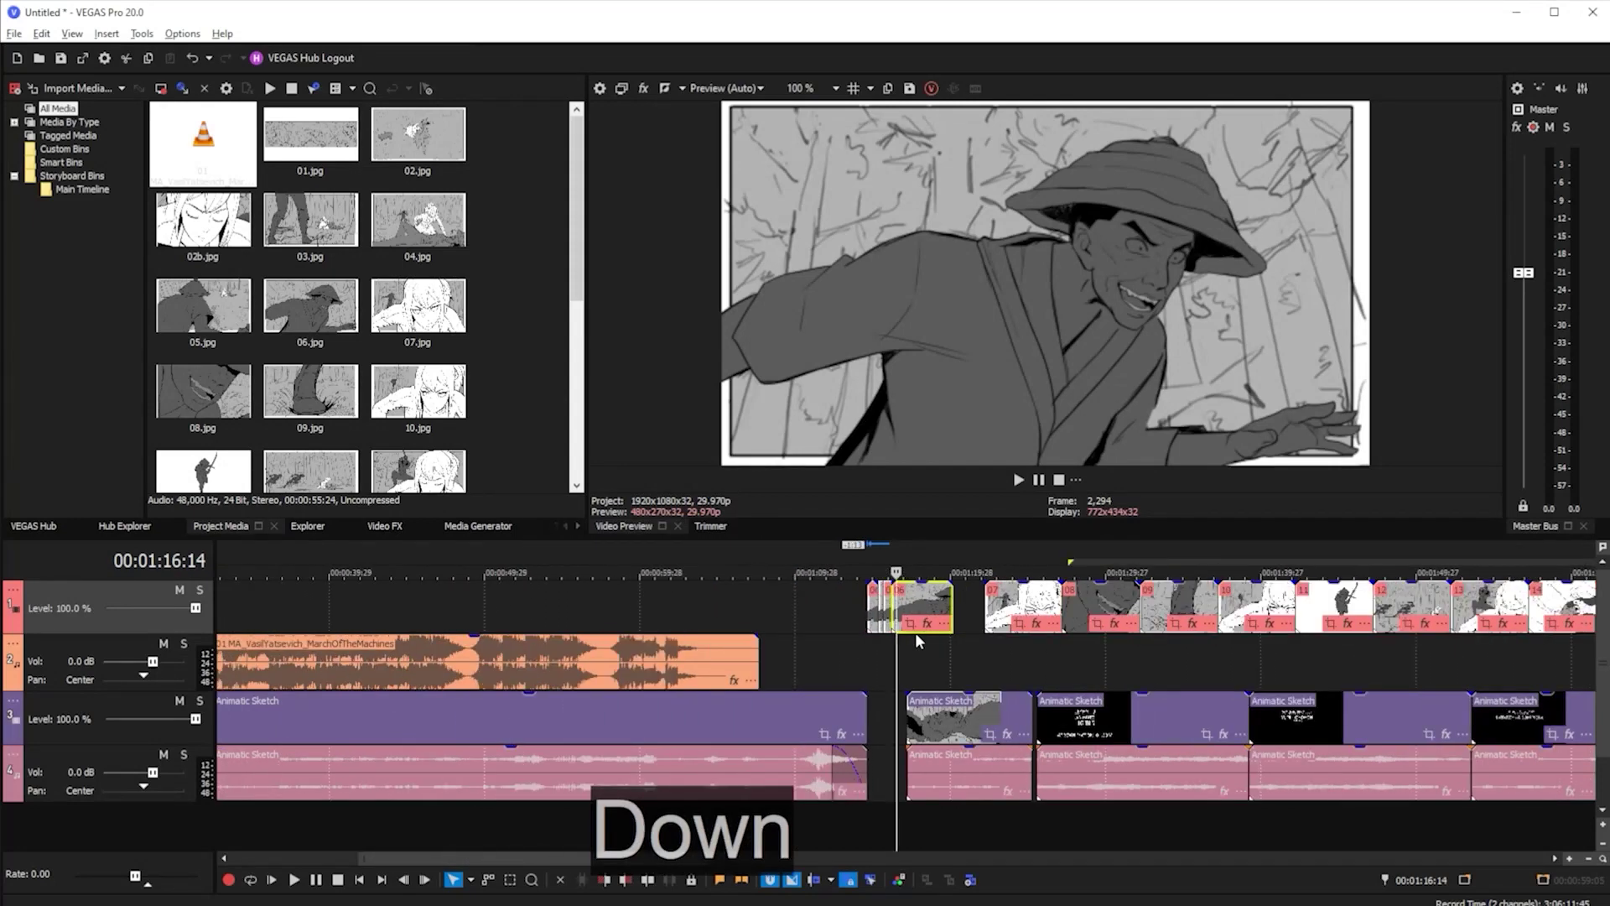
Step the playhead back and forth frame by frame in the last piece of storyboard event 06, ending at 00:01:16:17
{"action": "key", "text": "Left"}
{"action": "key", "text": "Right"}
{"action": "key", "text": "Right"}
{"action": "key", "text": "Right"}
{"action": "key", "text": "Right"}
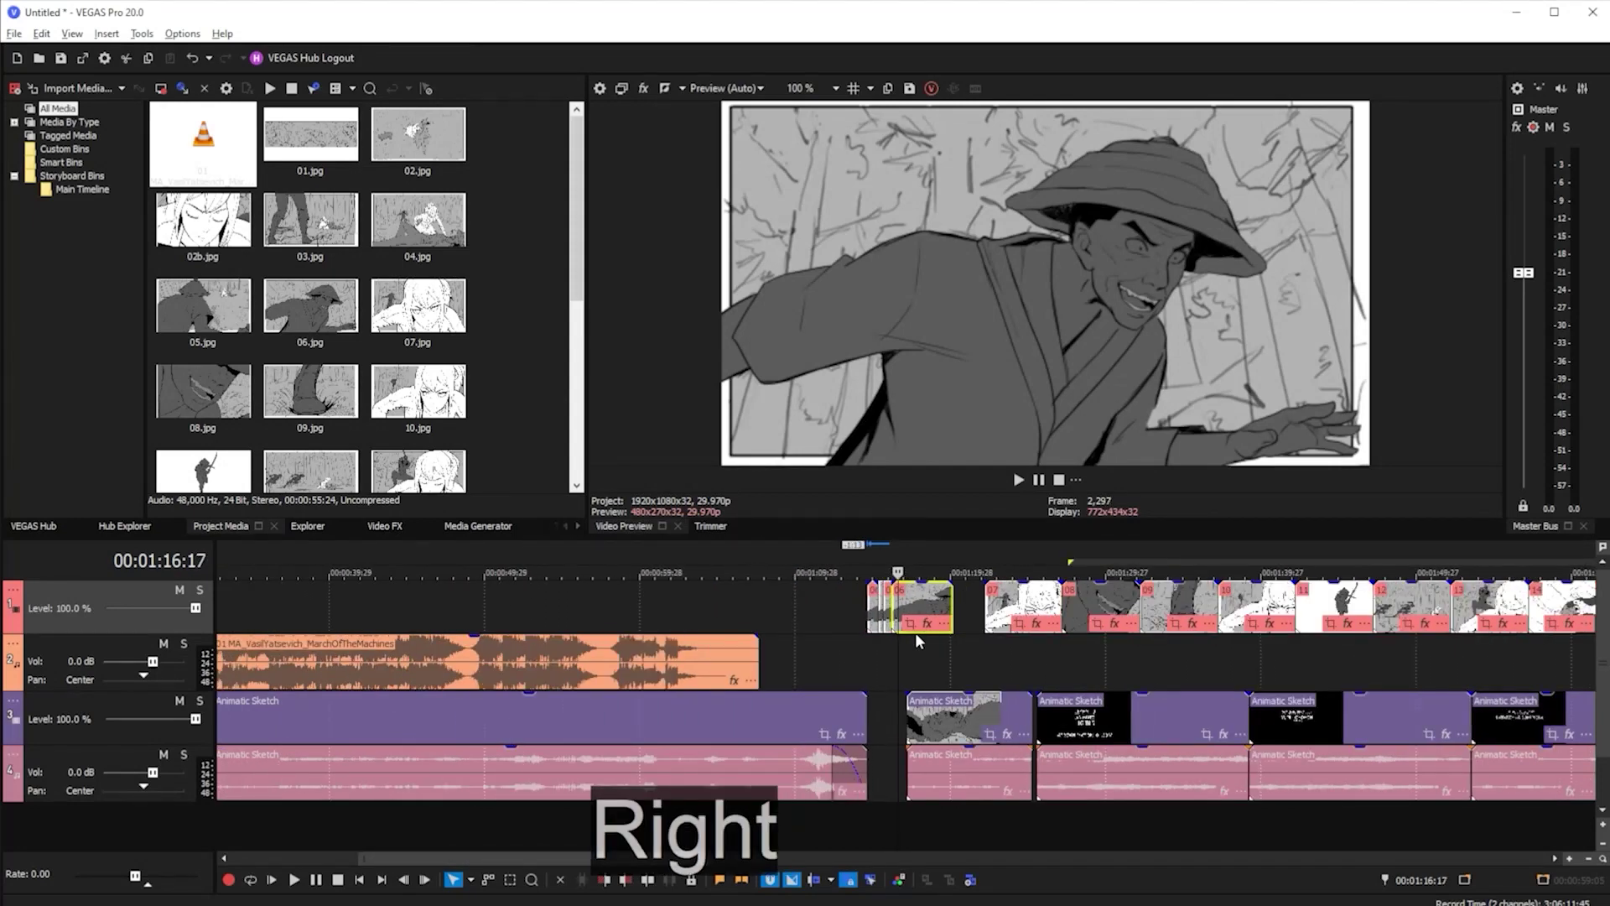
{"action": "key", "text": "Left"}
{"action": "key", "text": "Left"}
{"action": "key", "text": "Right"}
{"action": "key", "text": "Right"}
Split the last piece of storyboard event 06 at 00:01:16:17, at about 00:01:16:26 and at 00:01:17:04
{"action": "scroll", "coordinate": [919, 668], "scroll_direction": "up", "scroll_amount": 5}
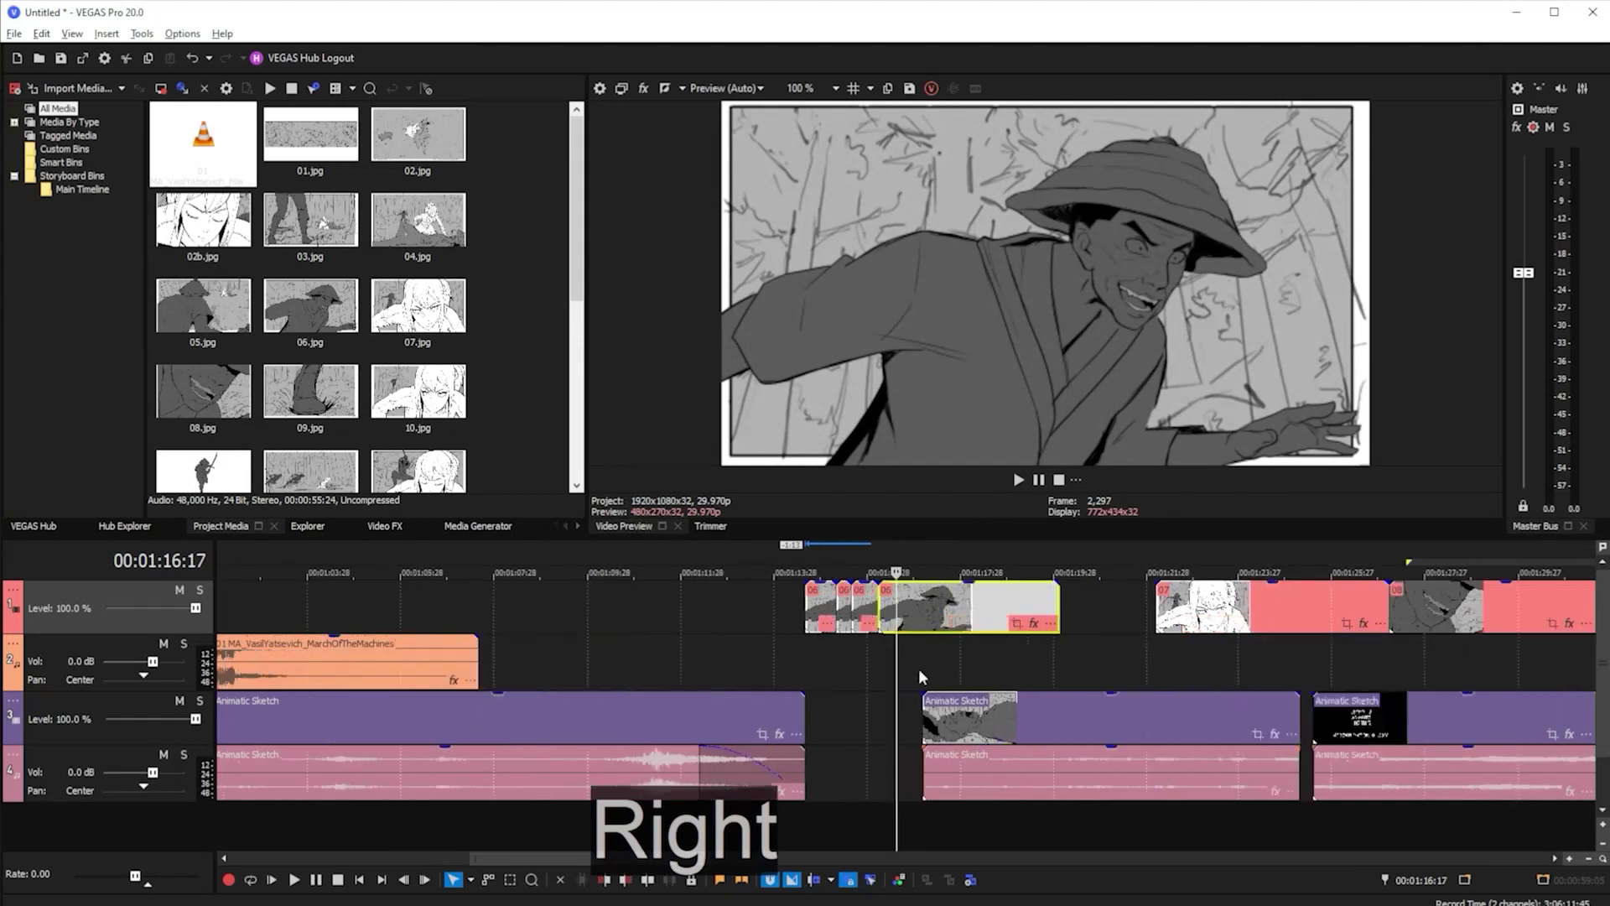
{"action": "key", "text": "s"}
{"action": "left_click", "coordinate": [925, 606]}
{"action": "key", "text": "s"}
{"action": "left_click", "coordinate": [949, 606]}
{"action": "key", "text": "s"}
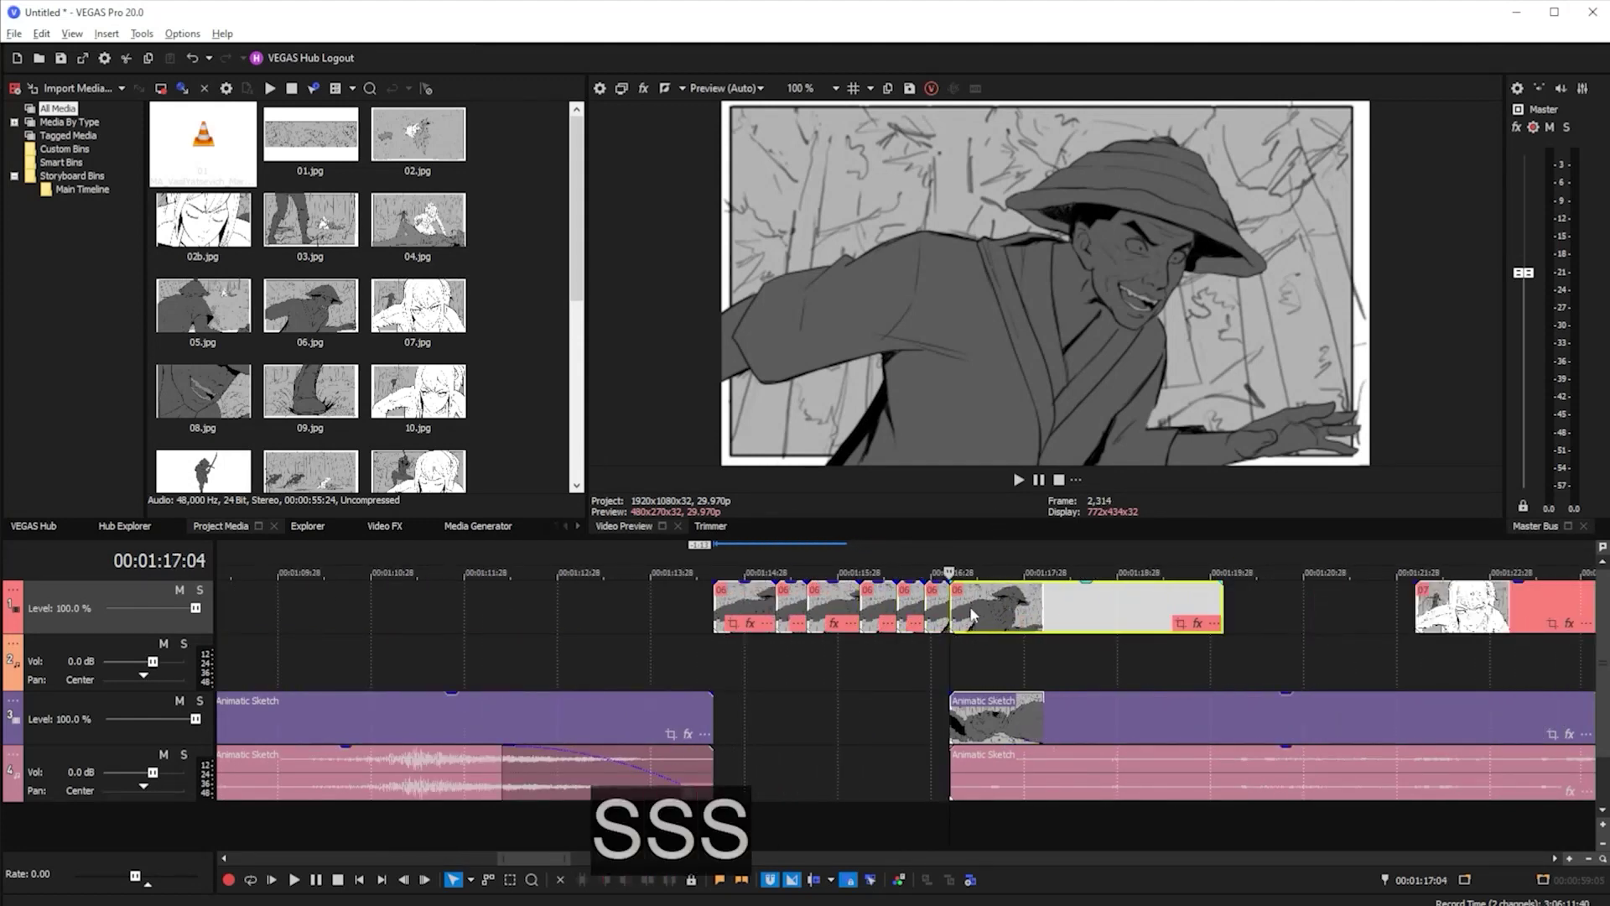
Shift storyboard event 07 slightly earlier, move the sketch event starting at 00:01:17:04 about ten frames earlier, and clear the selection
{"action": "left_click_drag", "start_coordinate": [1476, 615], "coordinate": [1192, 680]}
{"action": "left_click_drag", "start_coordinate": [1072, 658], "coordinate": [1460, 633]}
{"action": "mouse_move", "coordinate": [1060, 714]}
{"action": "left_mouse_down"}
{"action": "mouse_move", "coordinate": [969, 725]}
{"action": "mouse_move", "coordinate": [1060, 711]}
{"action": "mouse_move", "coordinate": [1006, 717]}
{"action": "mouse_move", "coordinate": [1052, 718]}
{"action": "mouse_move", "coordinate": [1033, 717]}
{"action": "left_mouse_up"}
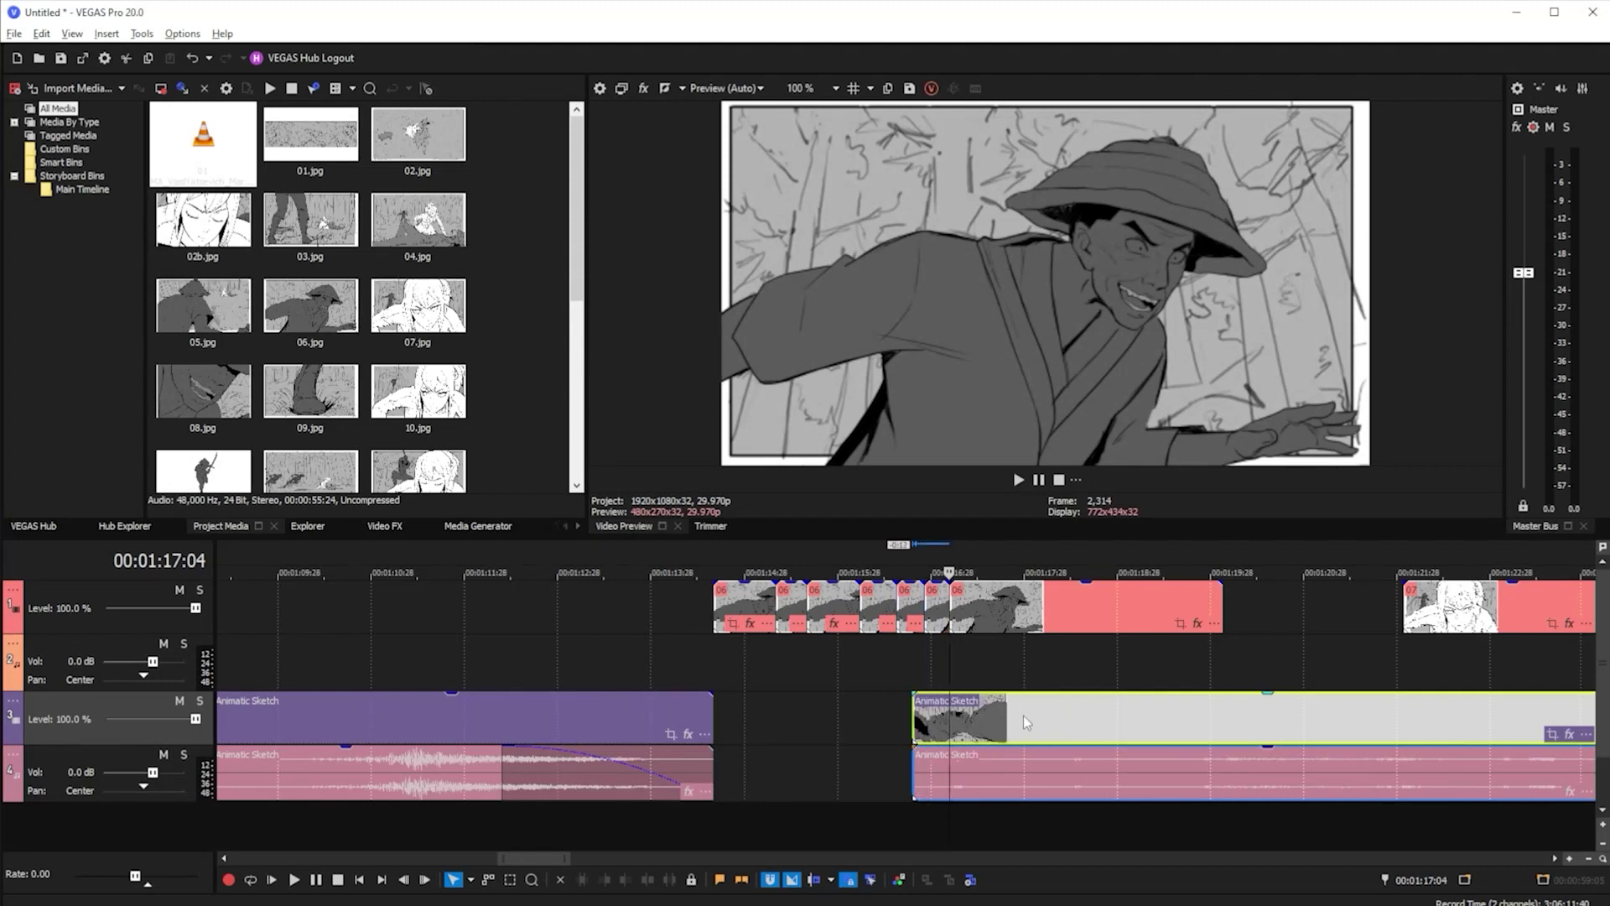
{"action": "mouse_move", "coordinate": [1023, 716]}
{"action": "left_mouse_down"}
{"action": "mouse_move", "coordinate": [1045, 715]}
{"action": "mouse_move", "coordinate": [1028, 715]}
{"action": "left_mouse_up"}
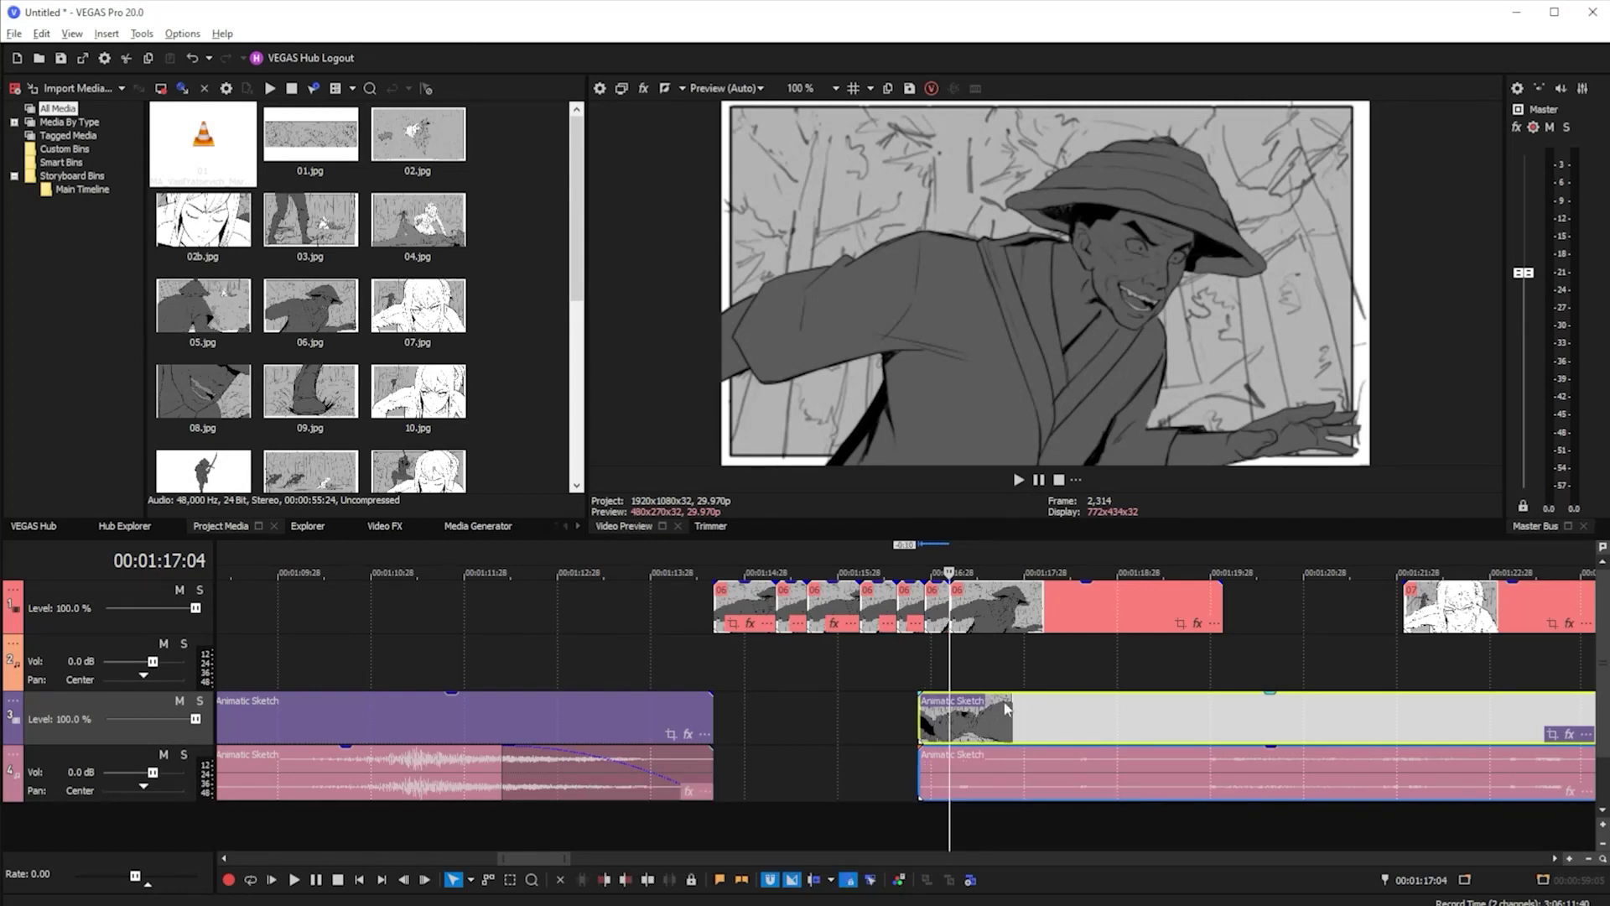
{"action": "left_click", "coordinate": [1072, 671]}
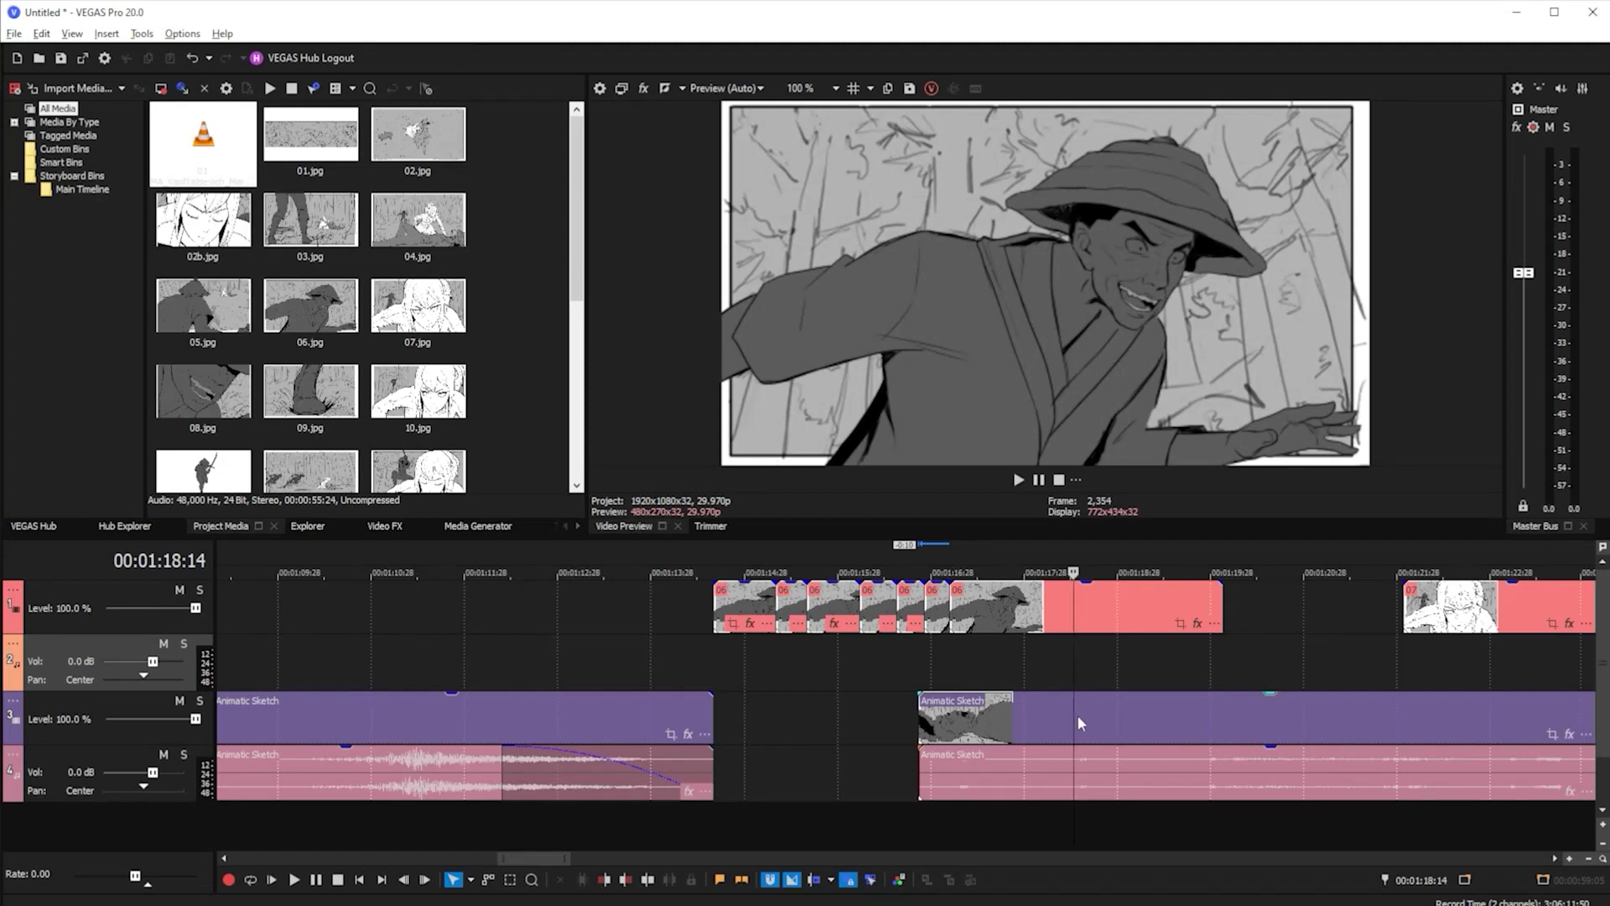
Copy the block of storyboard events starting at 00:02:28:29 and paste it repeatedly end to end until 00:18:30:03
{"action": "key", "text": "ctrl+Down"}
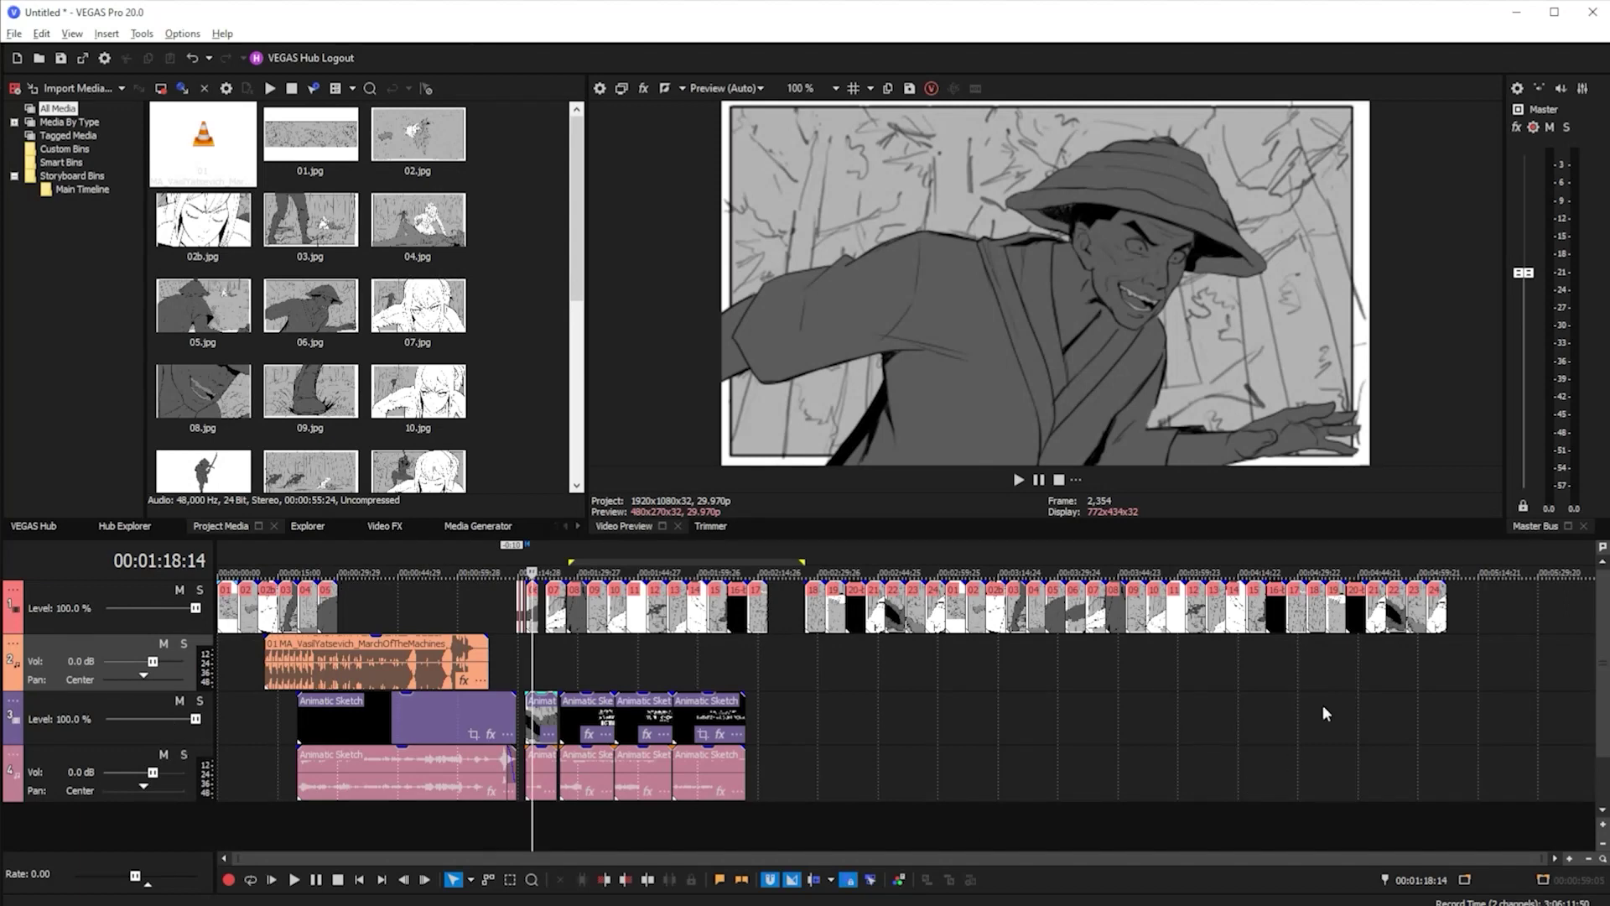
{"action": "left_click_drag", "start_coordinate": [1441, 695], "coordinate": [834, 654]}
{"action": "left_click", "coordinate": [815, 611]}
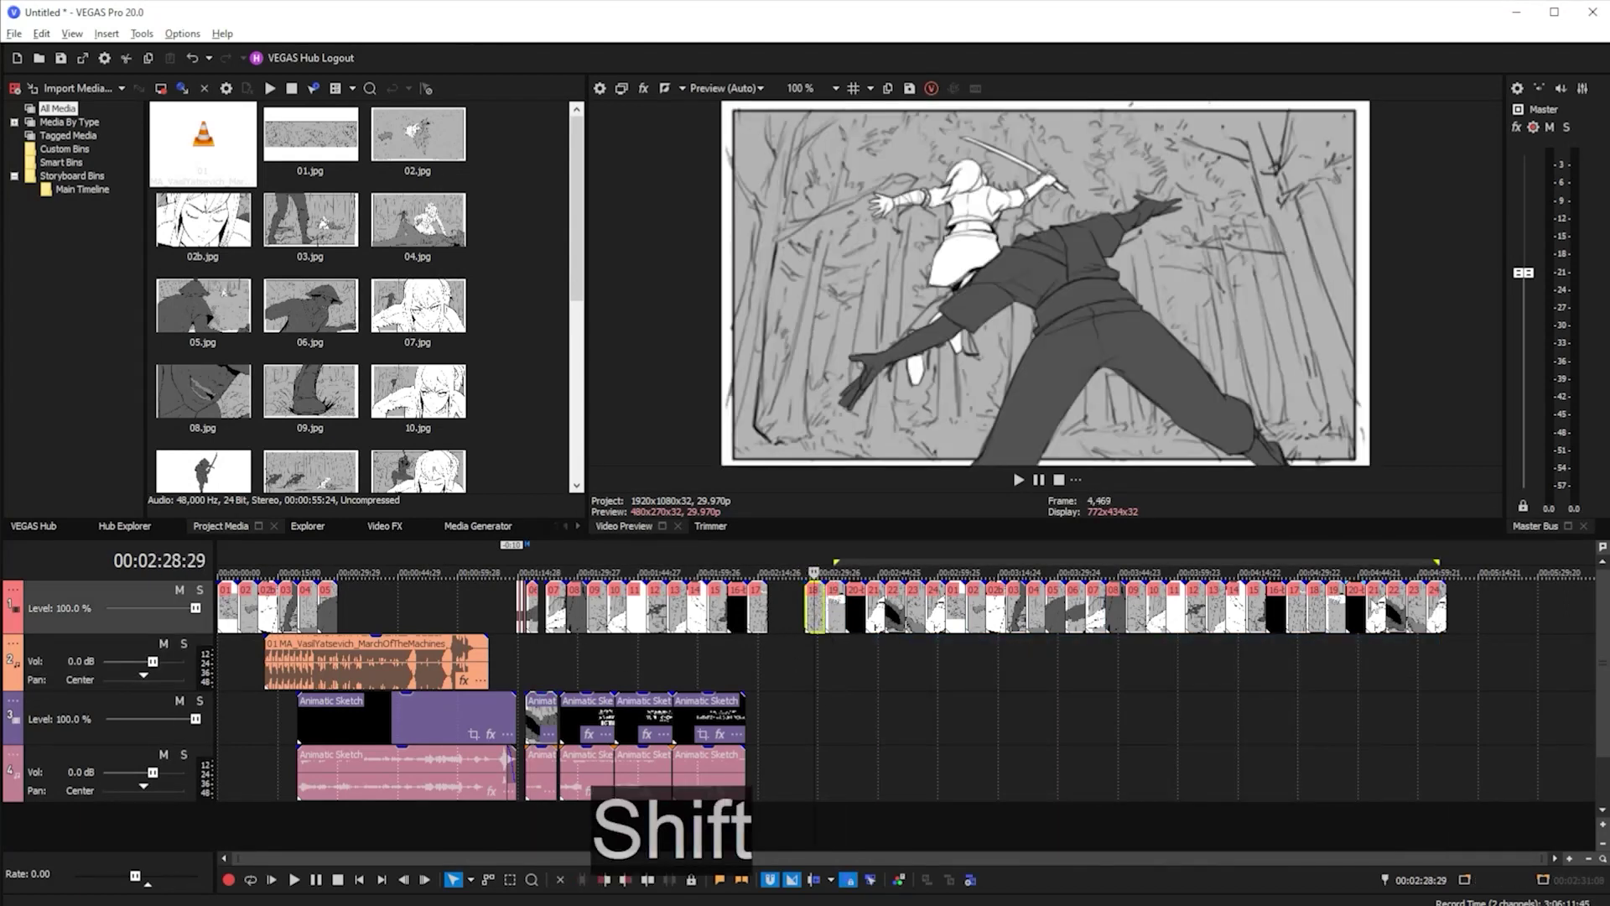
{"action": "left_click", "coordinate": [1437, 613], "text": "shift"}
{"action": "key", "text": "ctrl+c"}
{"action": "key", "text": "ctrl+v"}
{"action": "key", "text": "ctrl+v"}
{"action": "key", "text": "ctrl+v"}
{"action": "key", "text": "ctrl+v"}
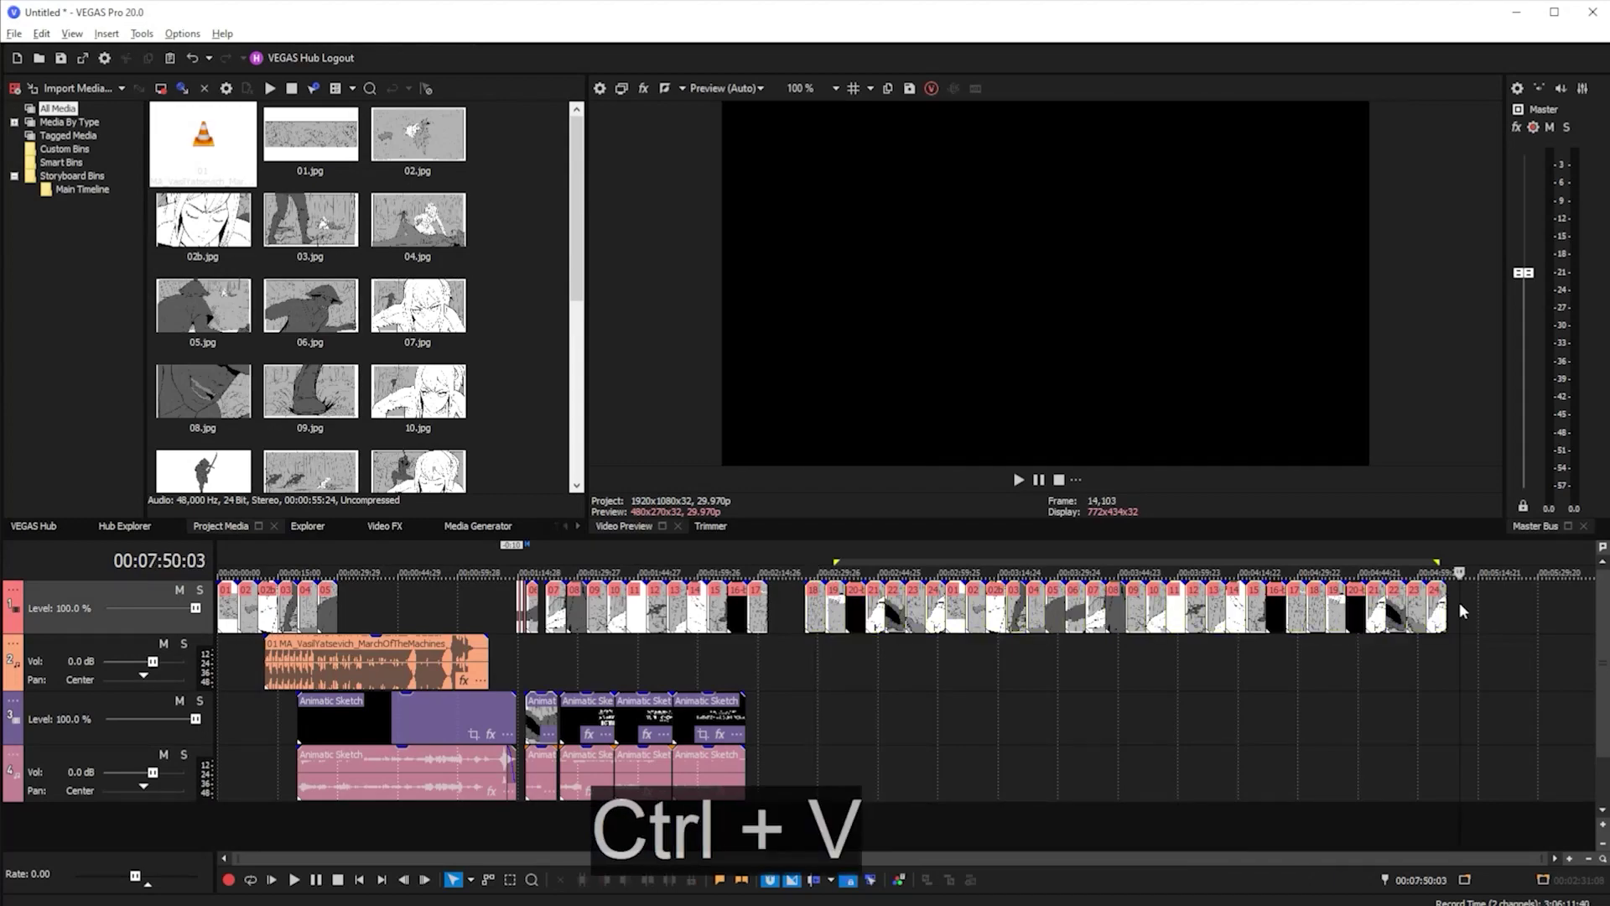
{"action": "key", "text": "ctrl+v"}
{"action": "key", "text": "ctrl+v"}
Examine the end of the pasted storyboard events up close around the 20-black event at 00:18:06:06
{"action": "scroll", "coordinate": [977, 695], "scroll_direction": "down", "scroll_amount": 5}
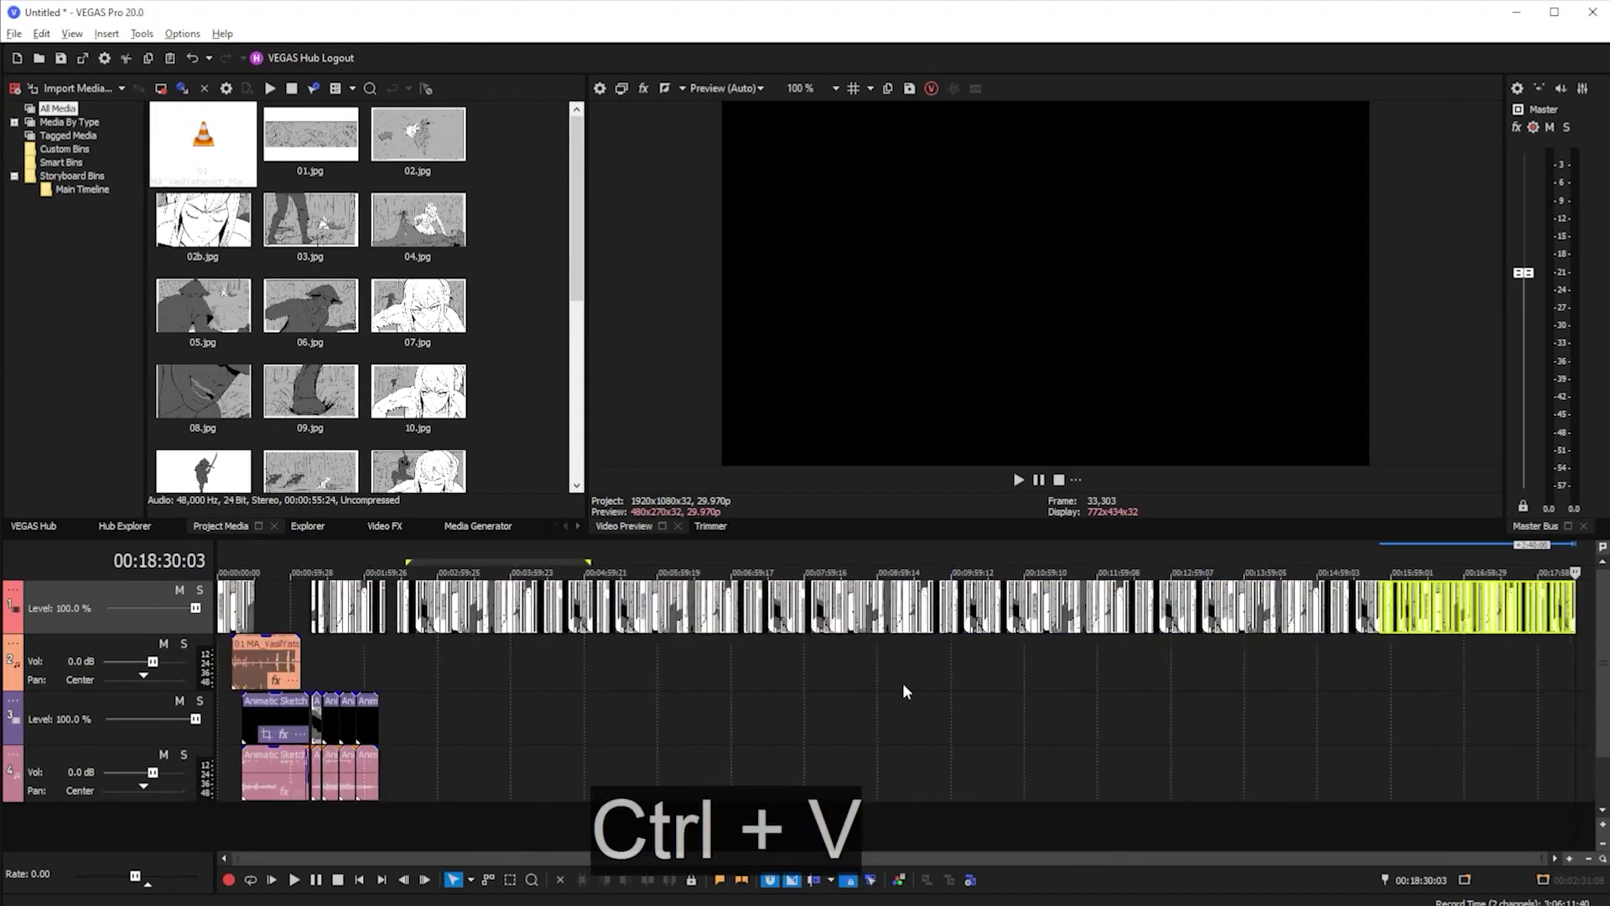
{"action": "scroll", "coordinate": [892, 686], "scroll_direction": "up", "scroll_amount": 5}
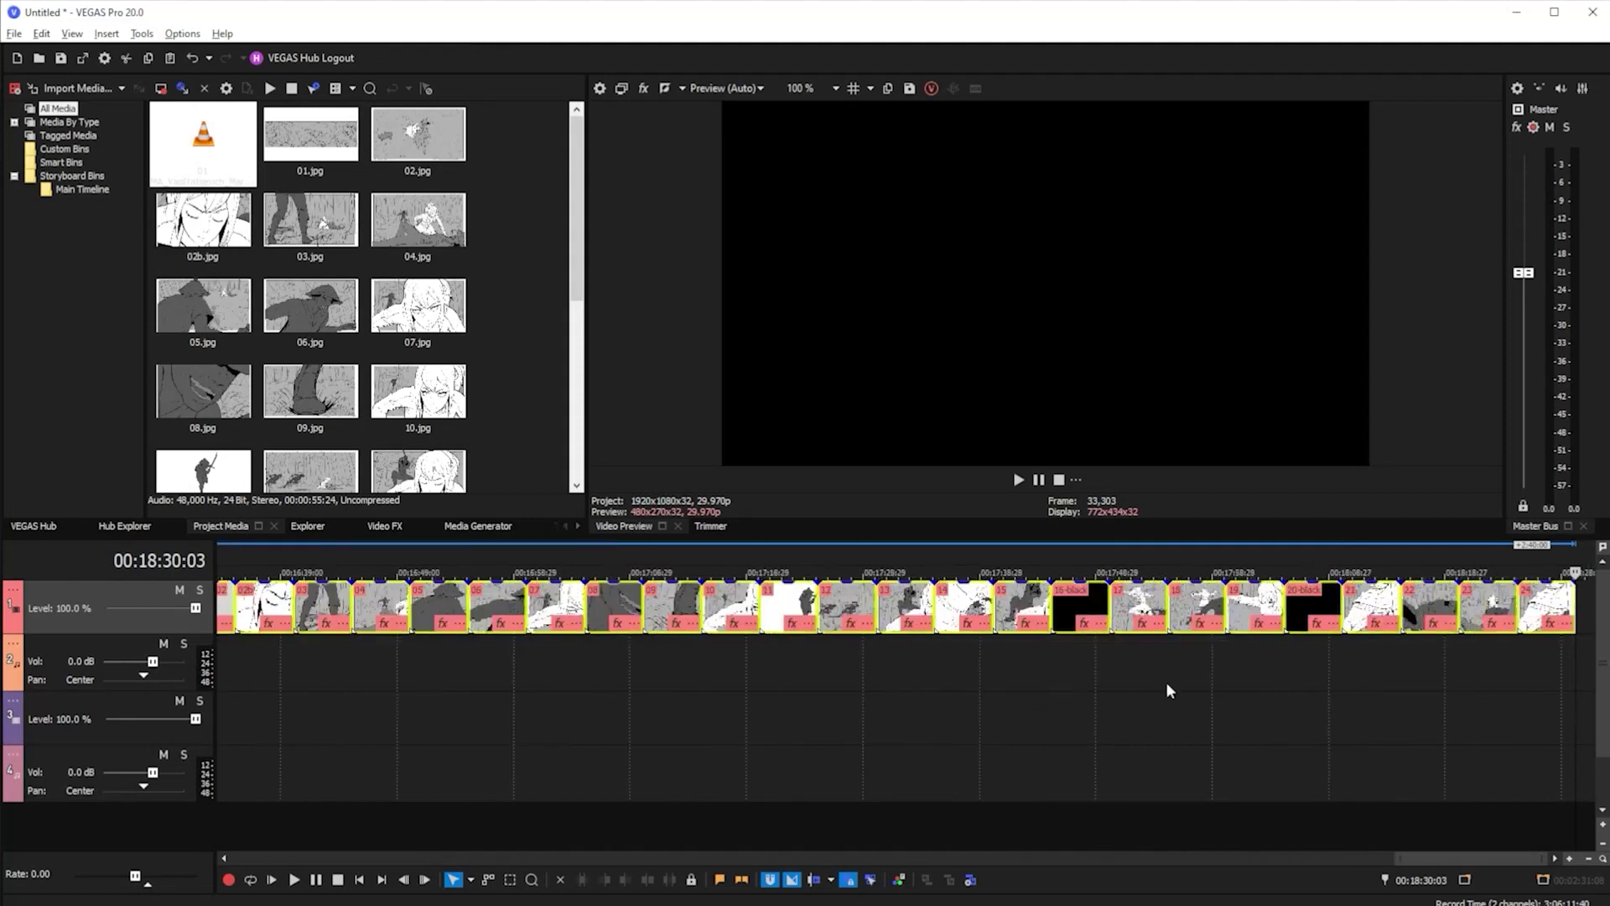
{"action": "left_click", "coordinate": [1308, 669]}
{"action": "left_click_drag", "start_coordinate": [1208, 667], "coordinate": [1203, 667]}
{"action": "scroll", "coordinate": [1128, 666], "scroll_direction": "up", "scroll_amount": 4}
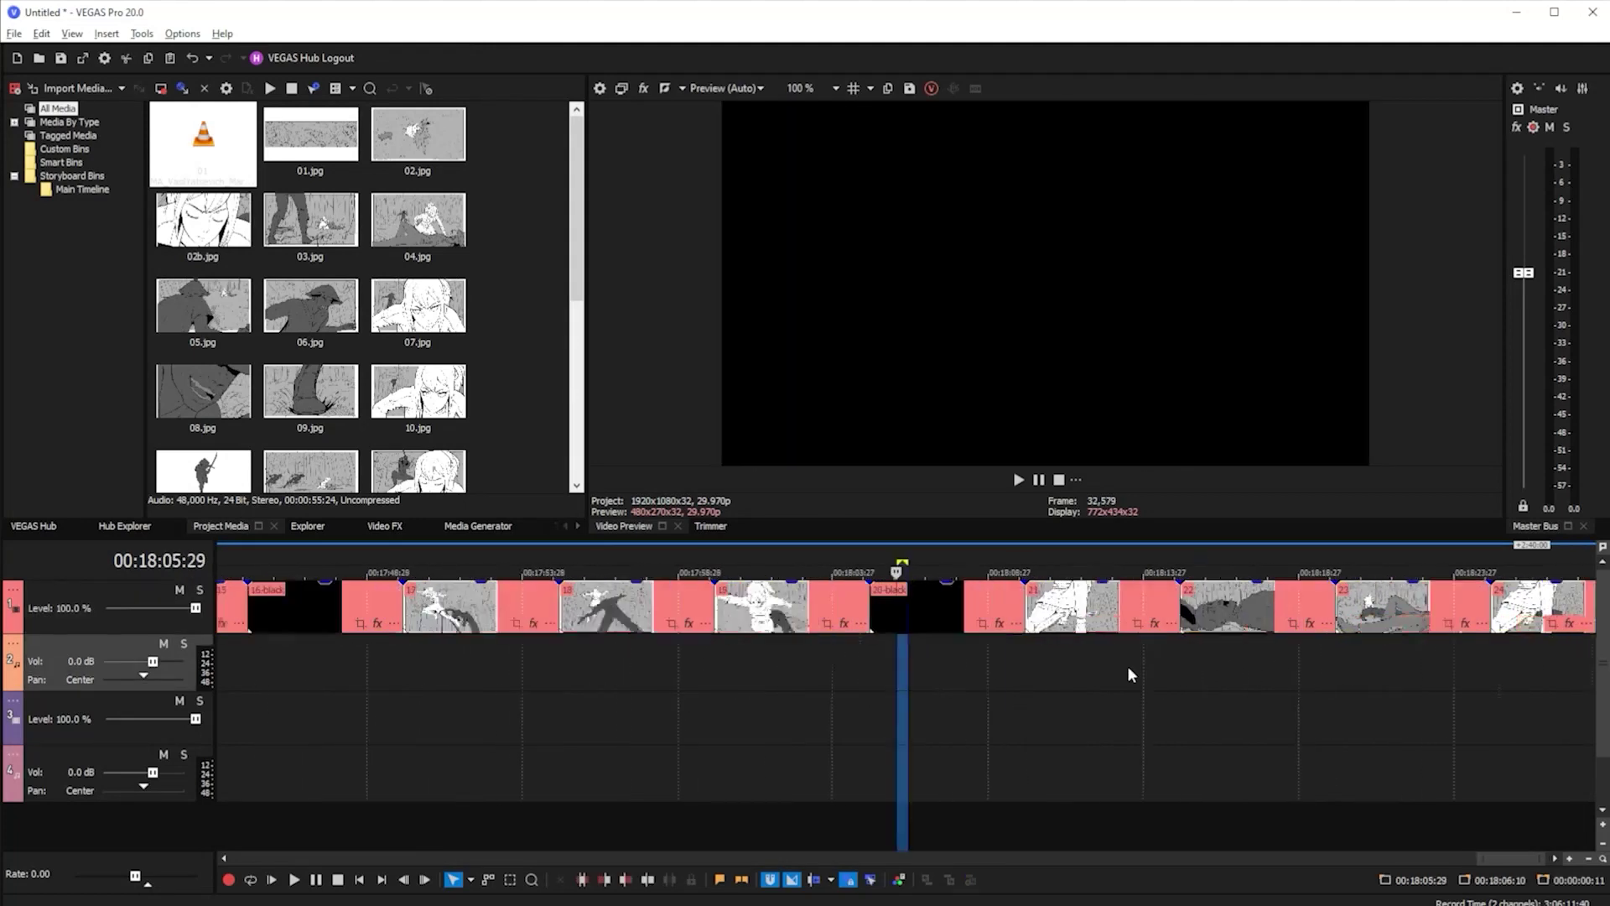
{"action": "left_click", "coordinate": [911, 662]}
{"action": "scroll", "coordinate": [941, 661], "scroll_direction": "up", "scroll_amount": 2}
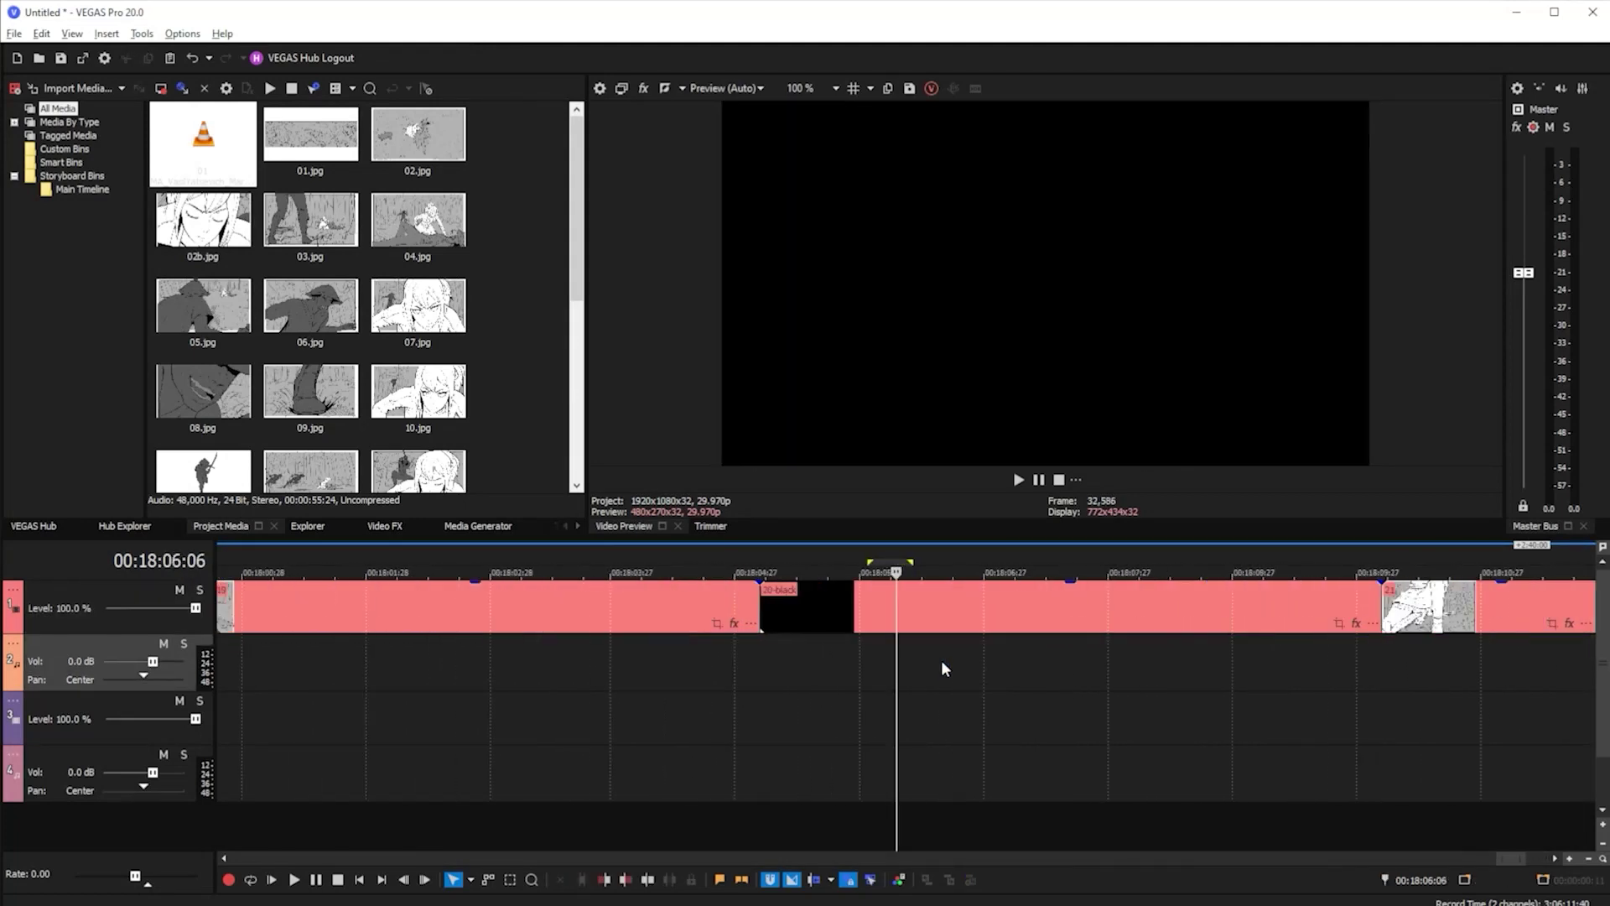
{"action": "key", "text": "ctrl+Down"}
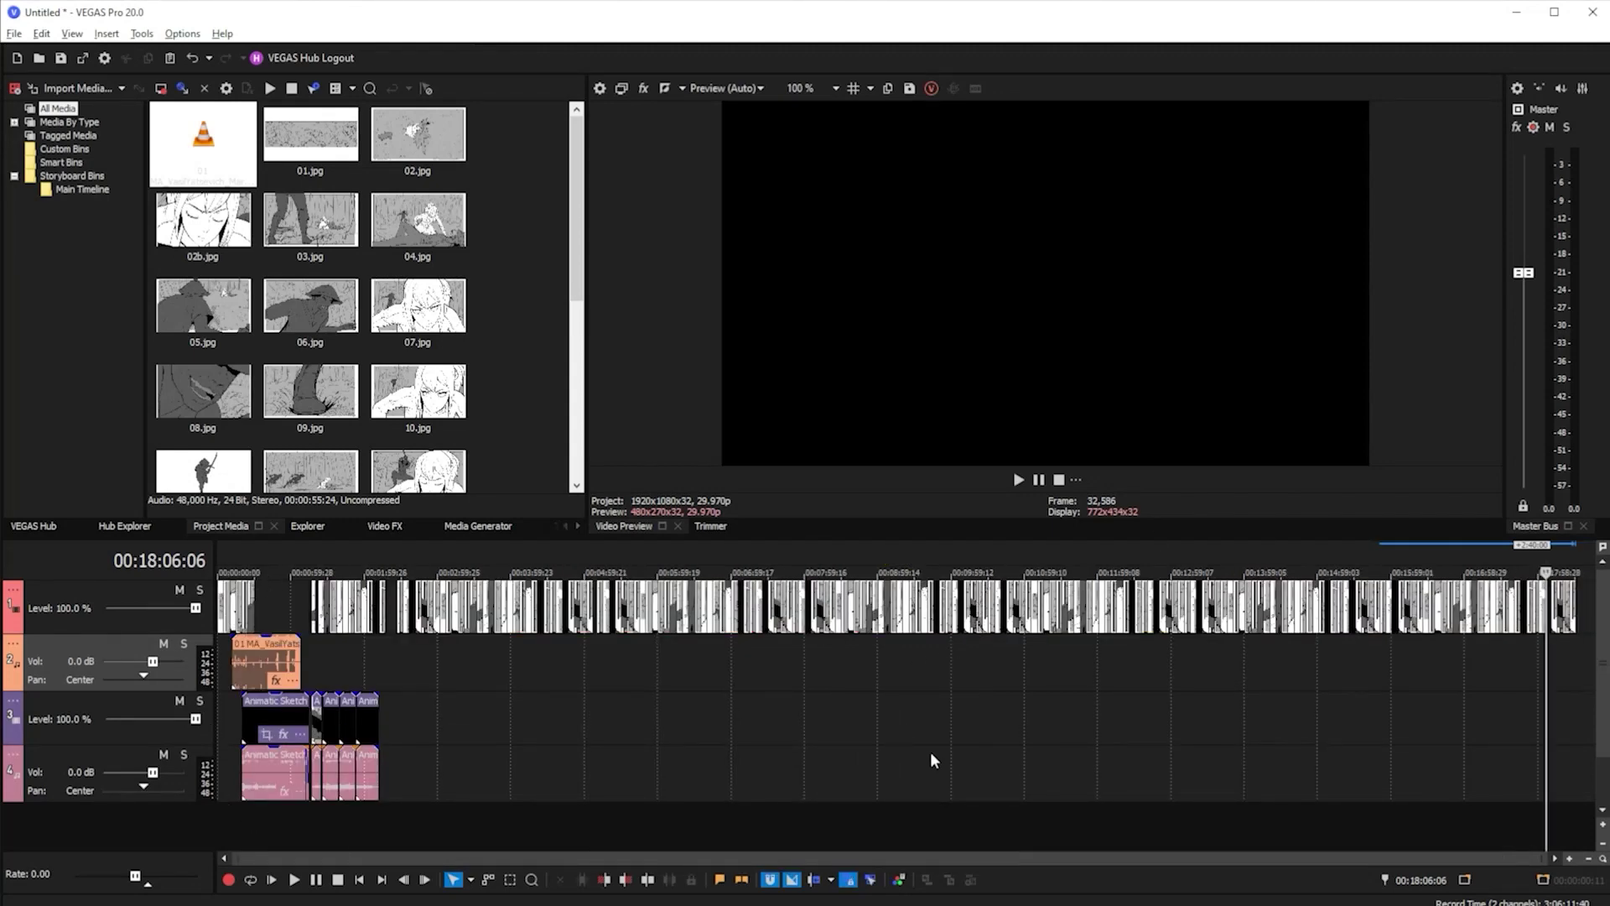
Place the playhead over the music event and step it back and forth frame by frame, ending at 00:00:45:08
{"action": "left_click", "coordinate": [274, 625]}
{"action": "key", "text": "ctrl+Up"}
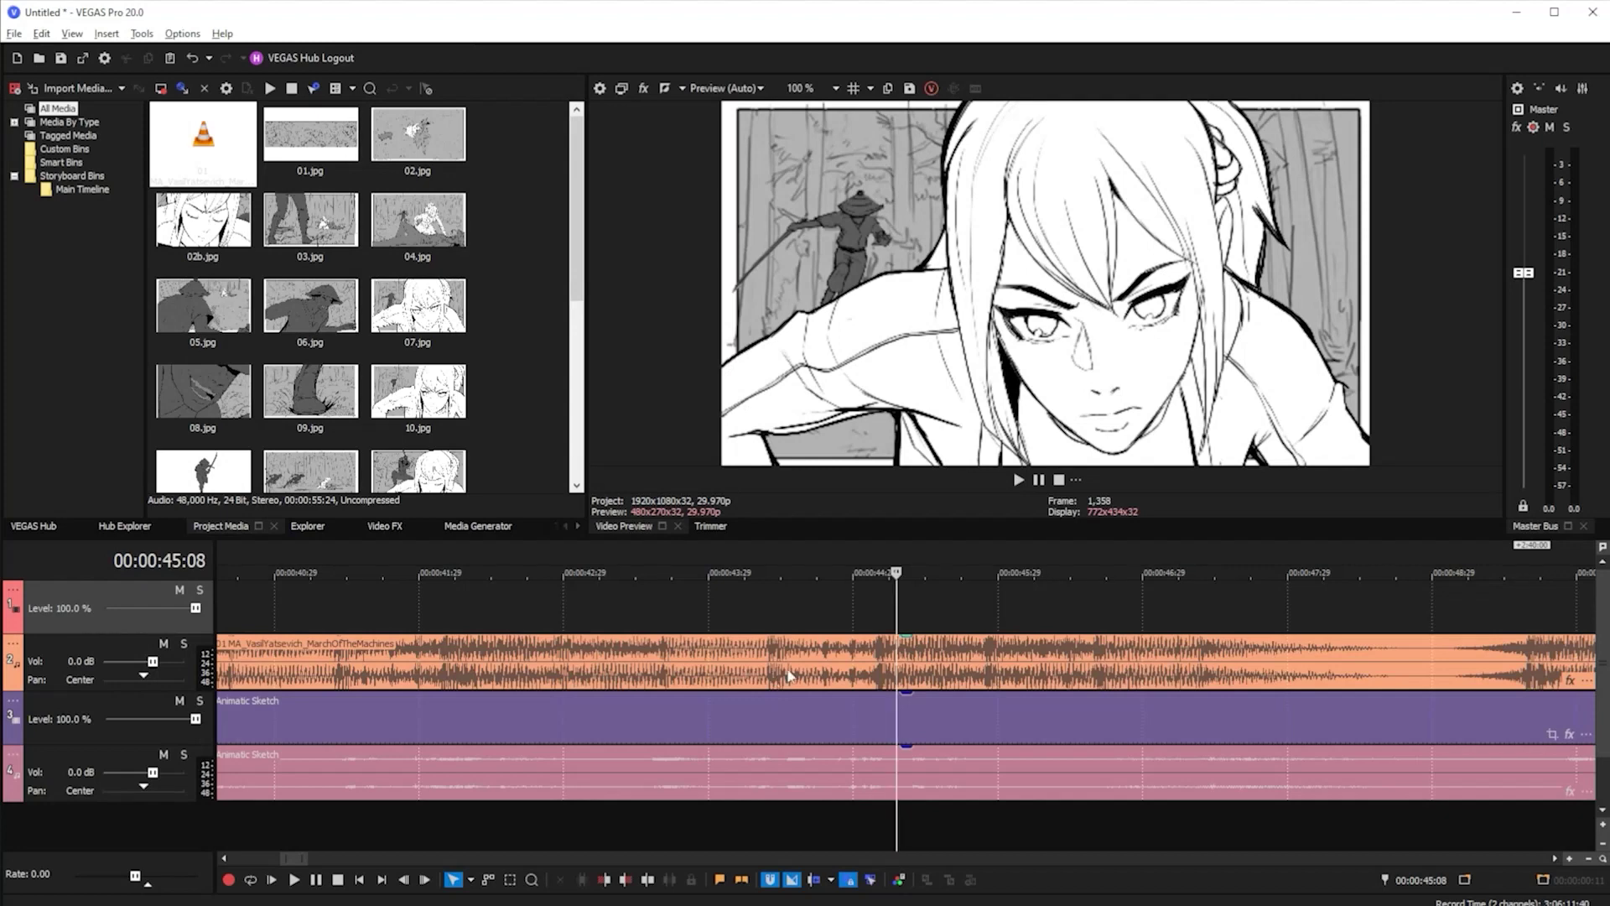
{"action": "key", "text": "Left"}
{"action": "key", "text": "Left"}
{"action": "key", "text": "Left"}
{"action": "key", "text": "Left"}
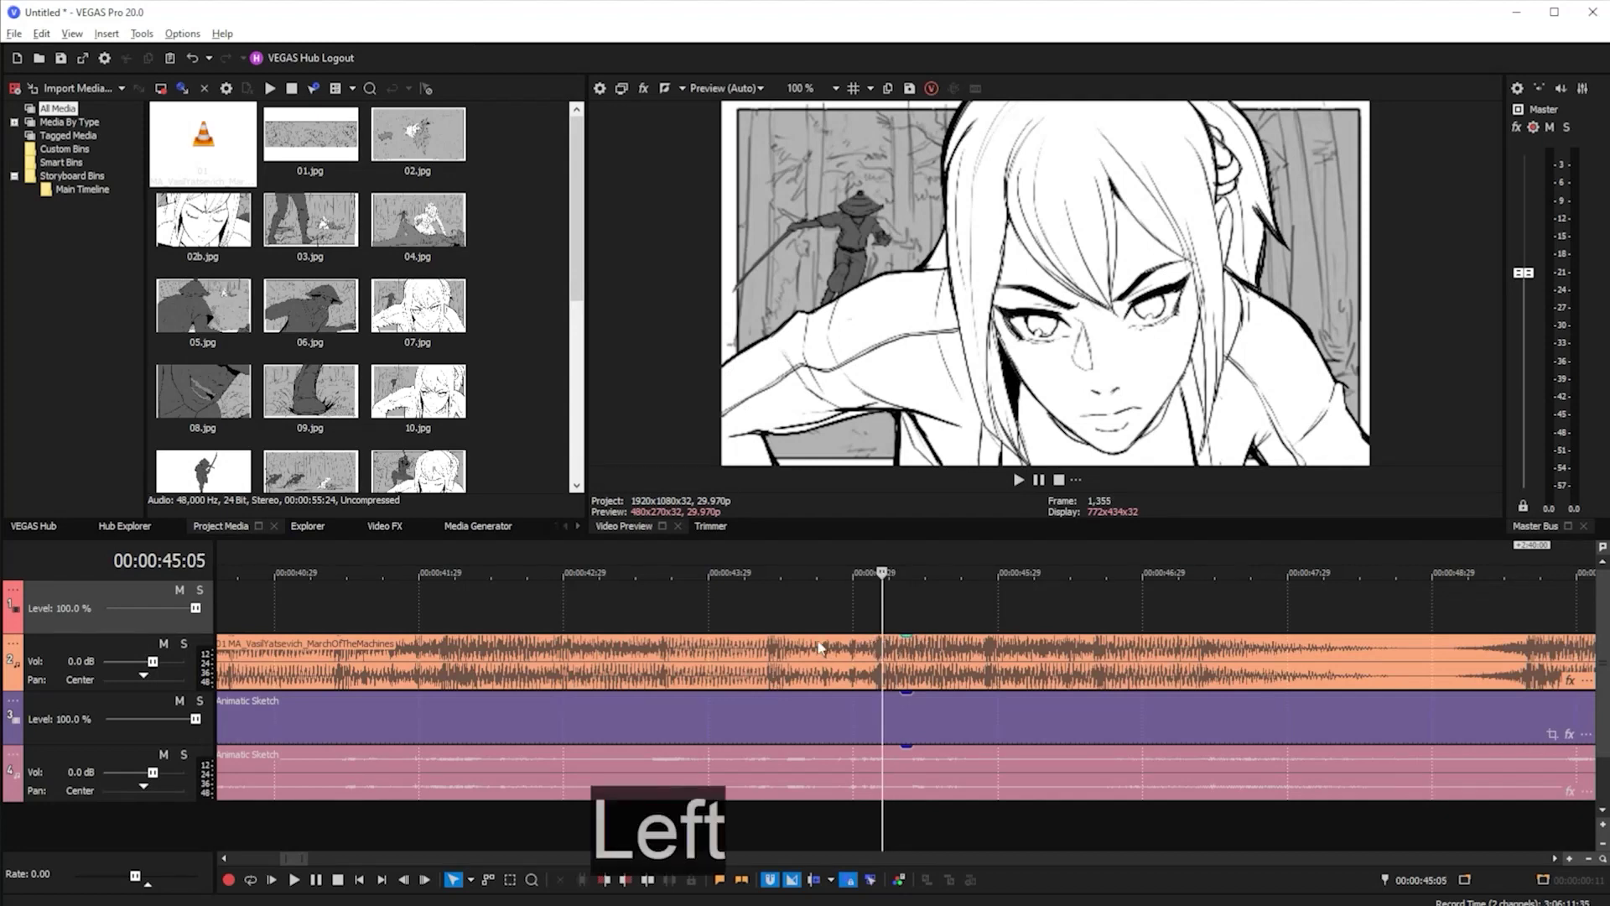
{"action": "key", "text": "Right"}
{"action": "key", "text": "Right"}
{"action": "key", "text": "Right"}
{"action": "key", "text": "Right"}
{"action": "key", "text": "Right"}
{"action": "key", "text": "Left"}
{"action": "key", "text": "Right"}
{"action": "key", "text": "Right"}
{"action": "key", "text": "Right"}
{"action": "key", "text": "Right"}
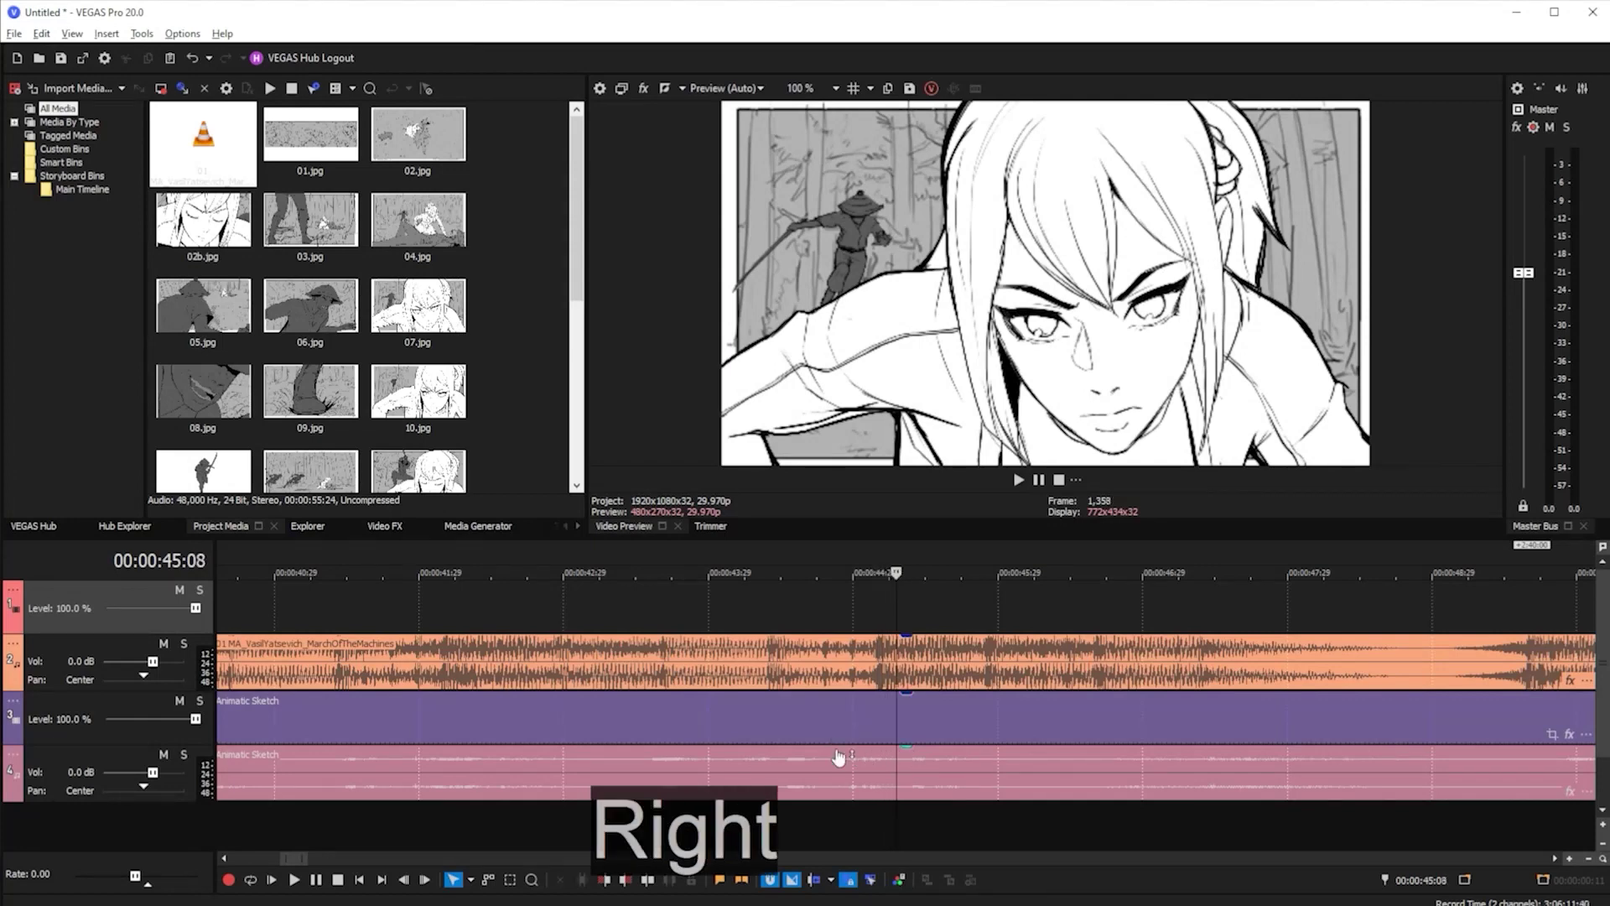
With the whole timeline in view, step the playhead in coarse jumps past 00:00:51:08 and back to 00:00:47:08
{"action": "key", "text": "ctrl+Down"}
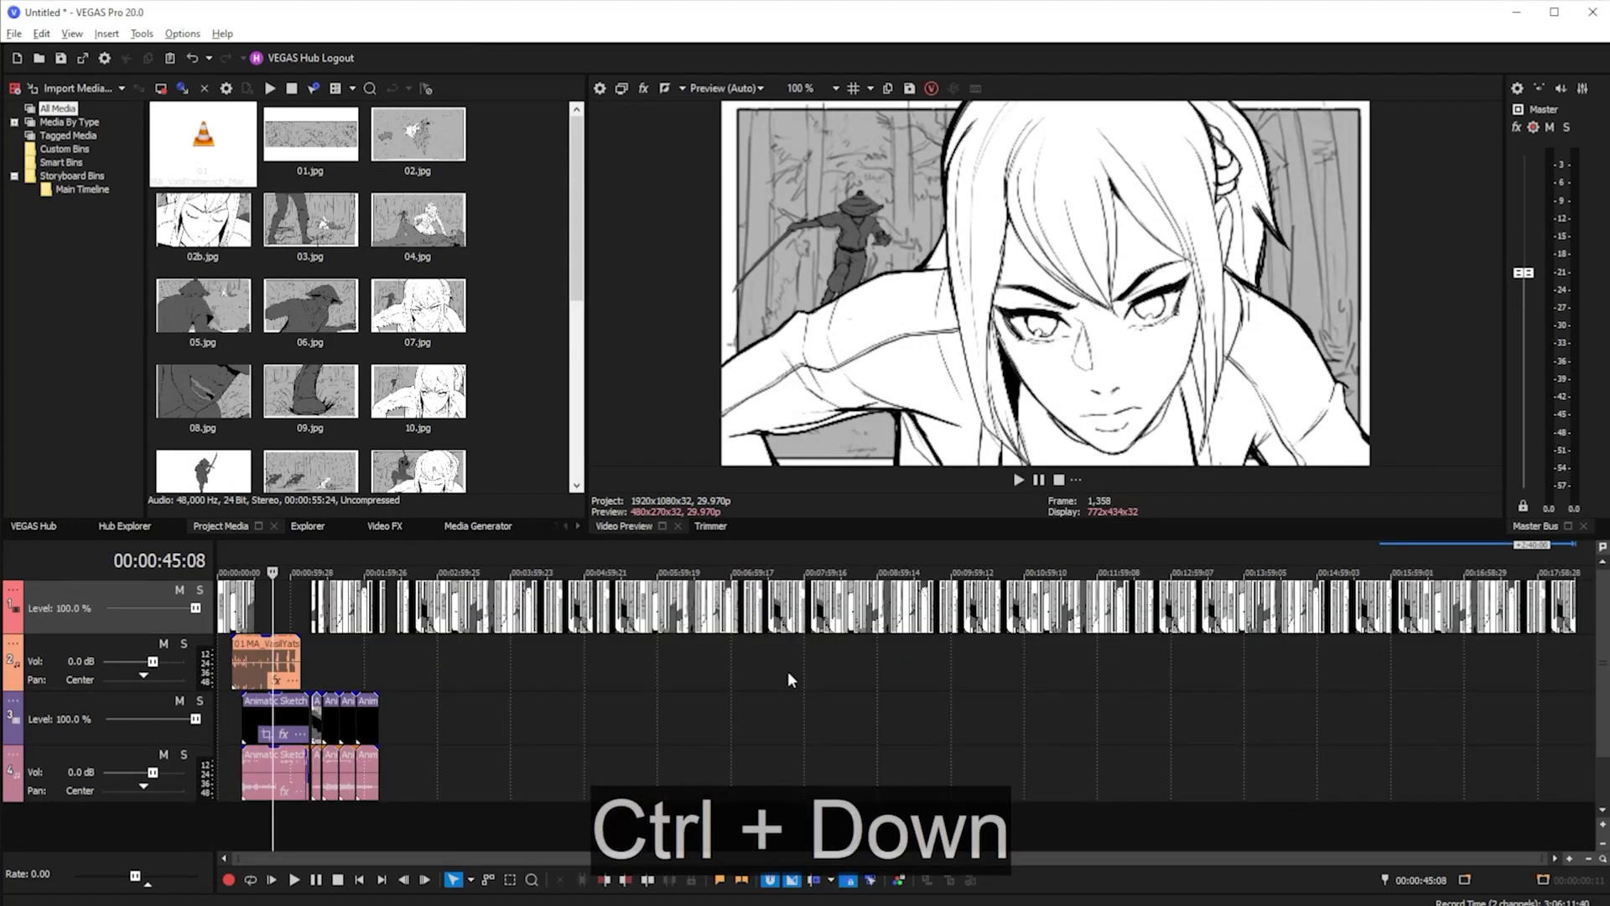
{"action": "key", "text": "Right"}
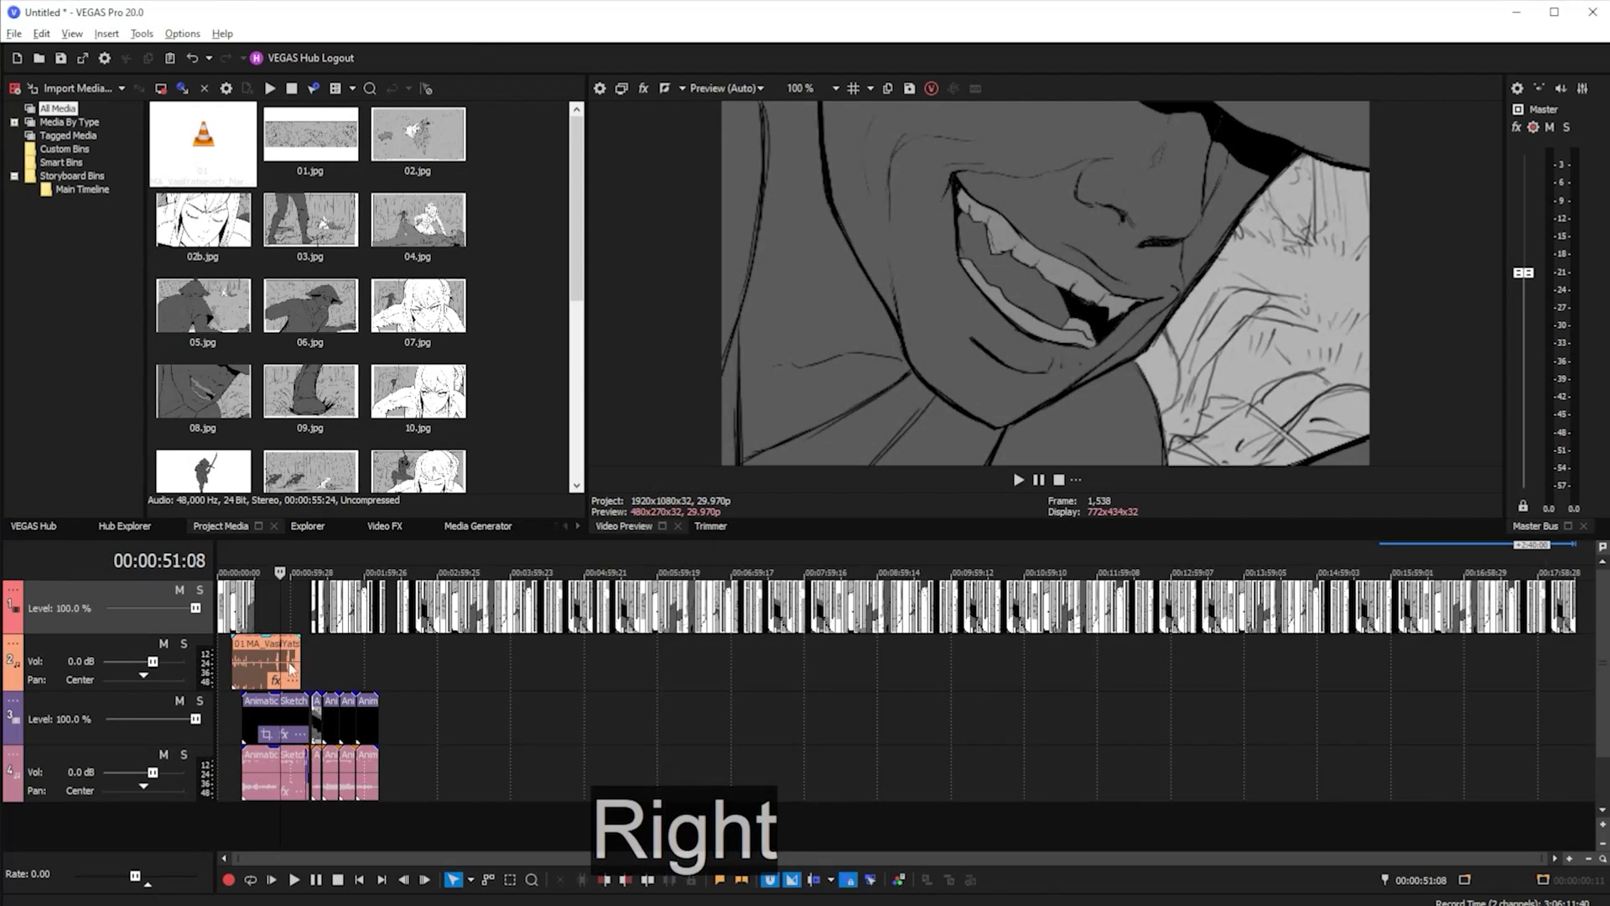
{"action": "key", "text": "Right"}
{"action": "key", "text": "Left"}
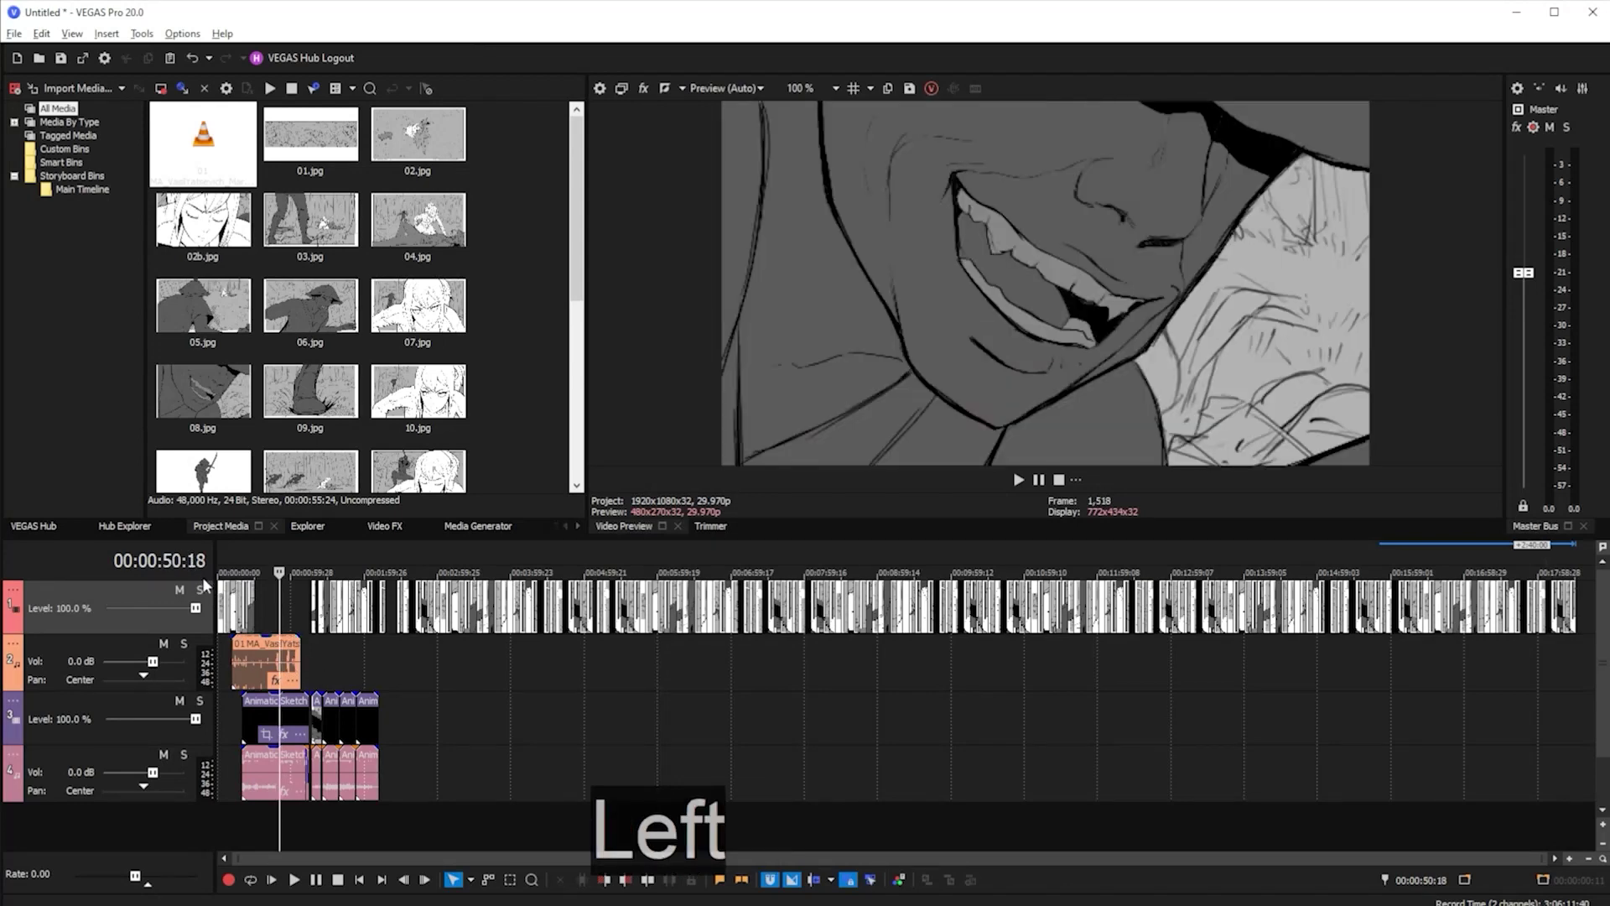
{"action": "key", "text": "Left"}
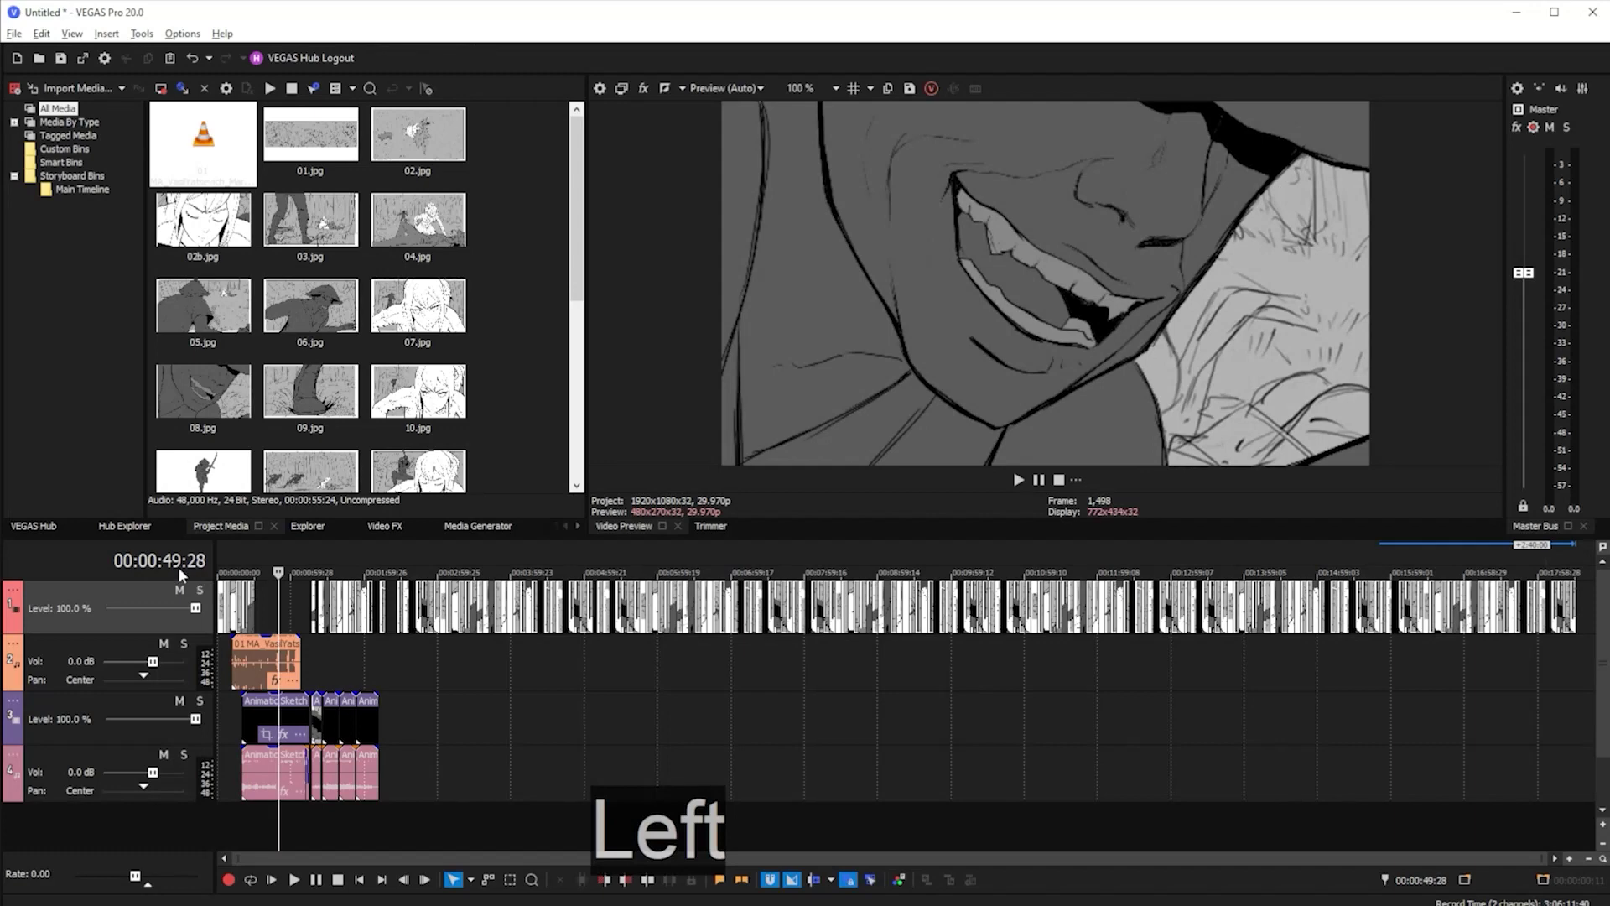
{"action": "key", "text": "Left"}
{"action": "key", "text": "Left"}
{"action": "key", "text": "Left"}
{"action": "key", "text": "Left"}
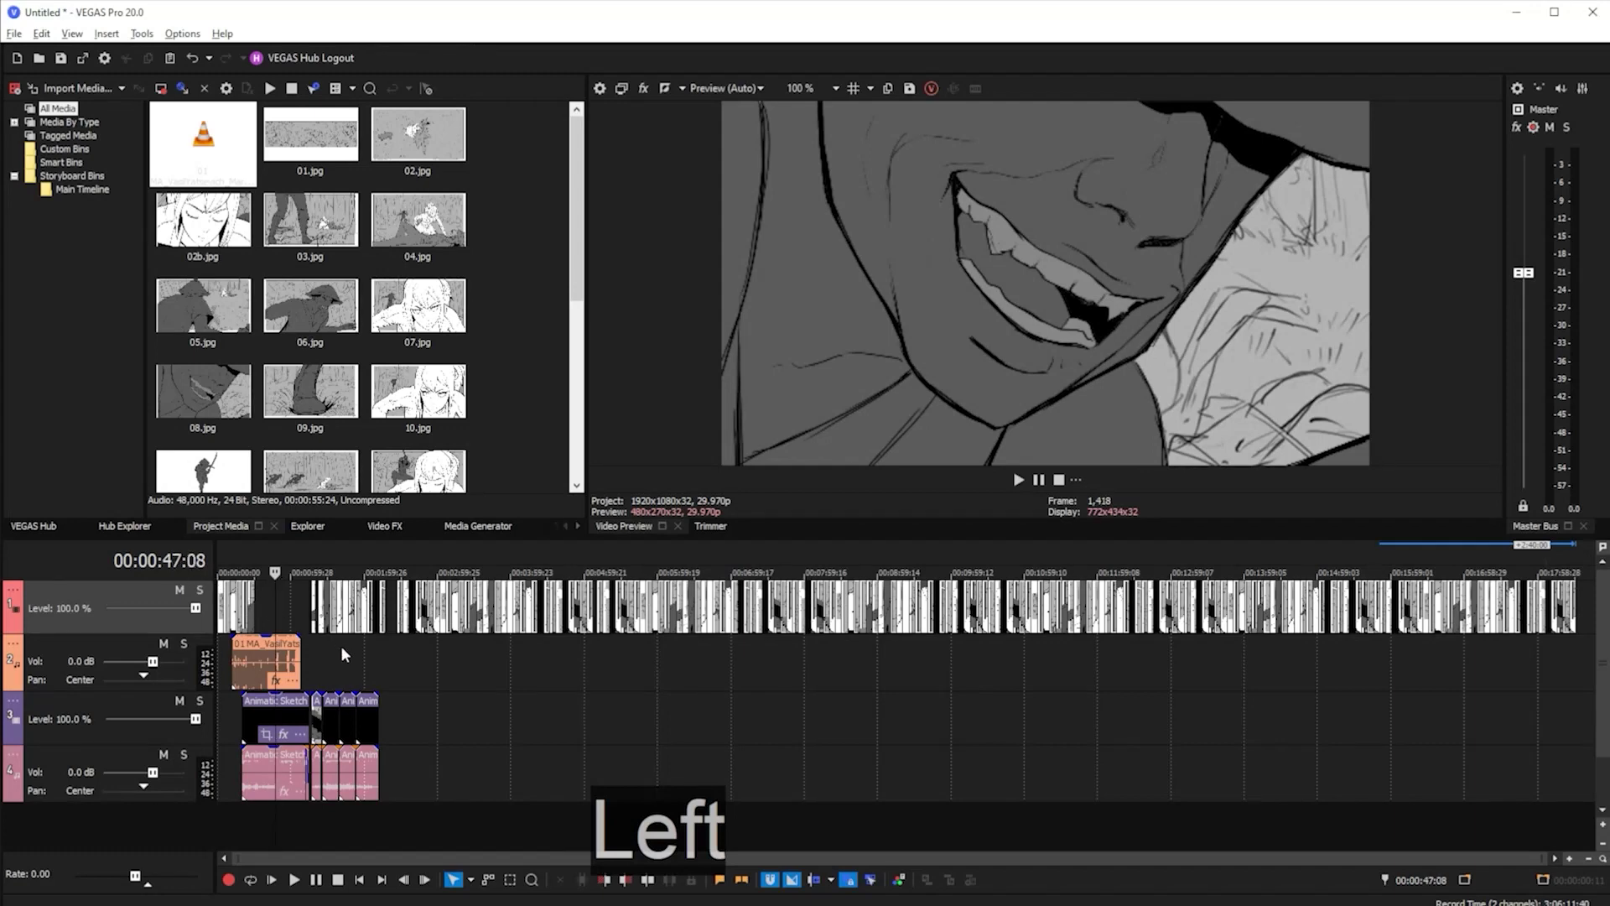
Step the playhead back frame by frame over the music event to 00:00:47:00 in a close-up timeline view
{"action": "key", "text": "ctrl+Up"}
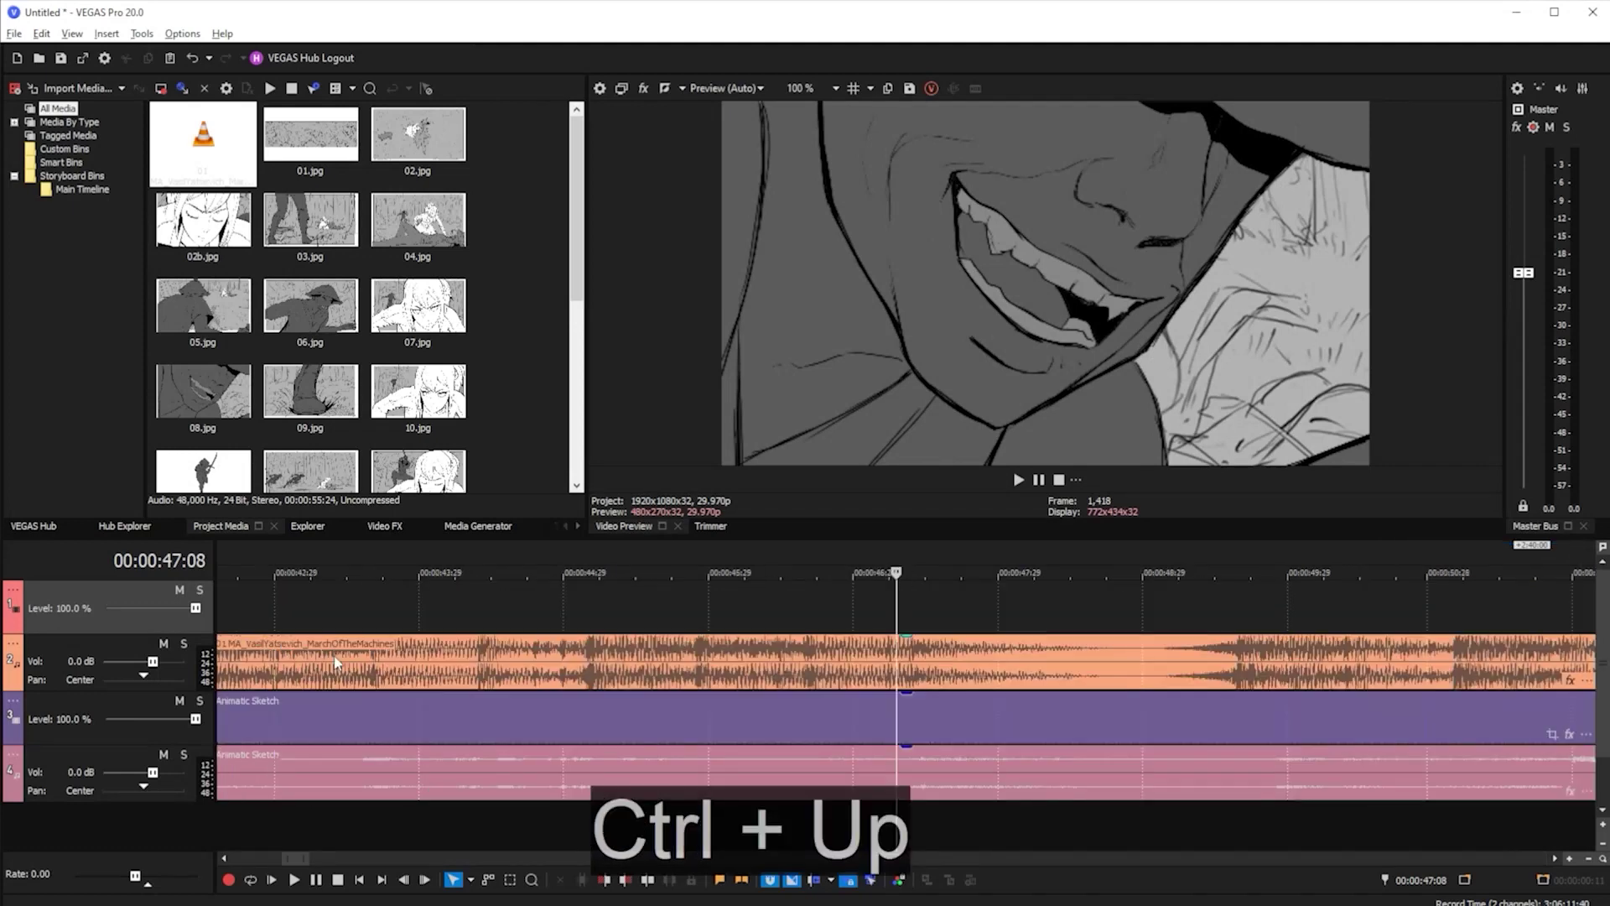
{"action": "key", "text": "Left"}
{"action": "key", "text": "Left"}
{"action": "key", "text": "Left"}
{"action": "key", "text": "Left"}
{"action": "key", "text": "Left"}
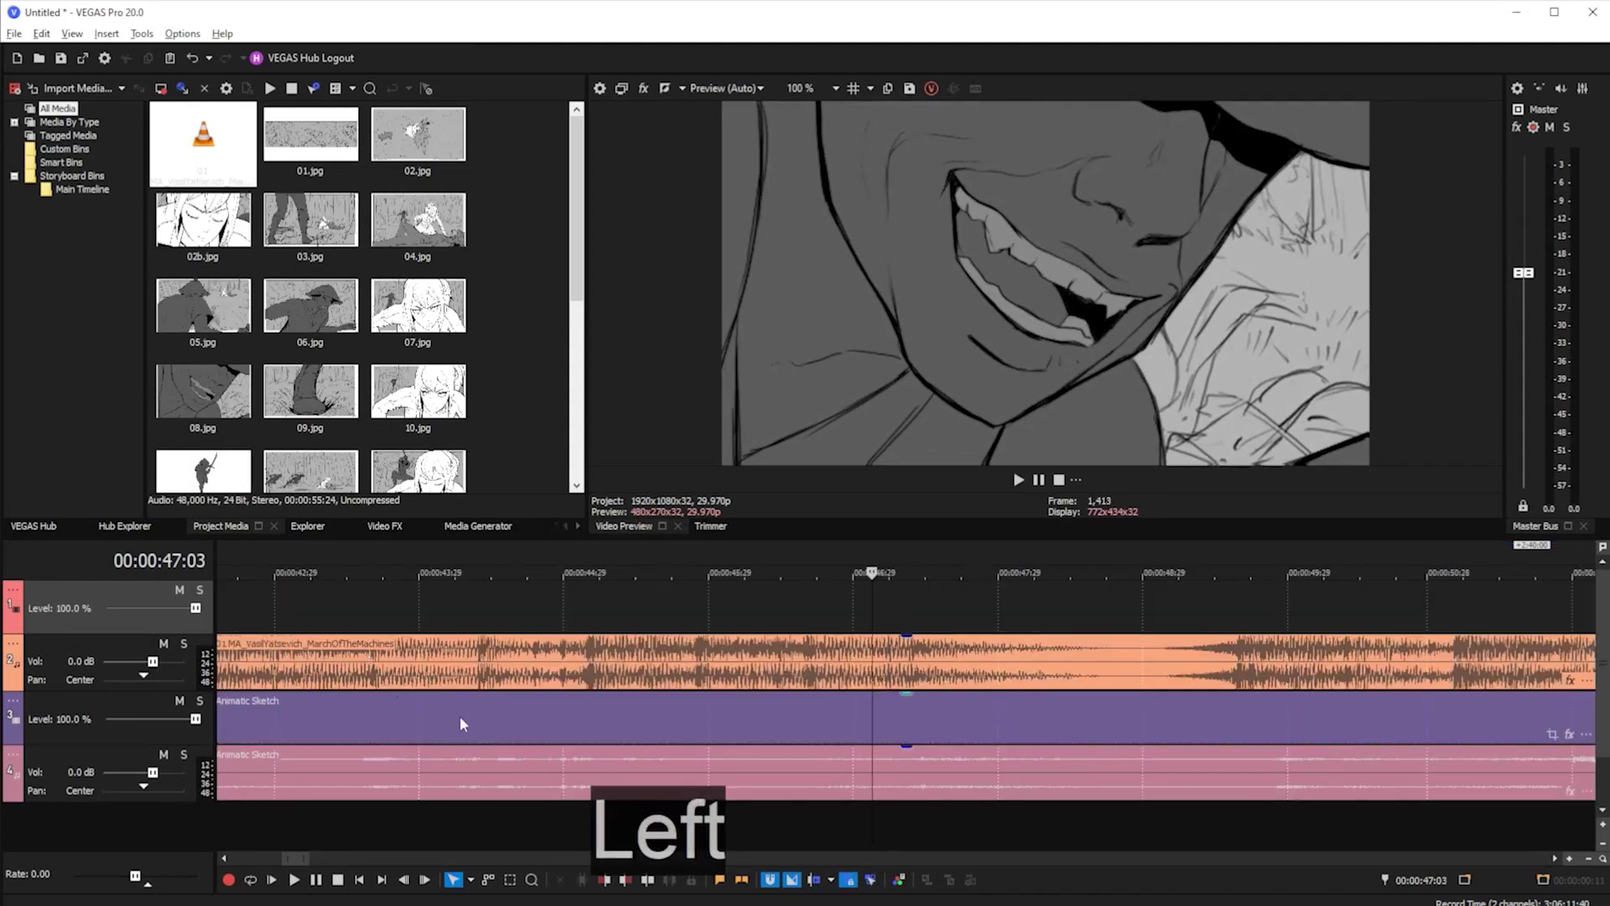
{"action": "key", "text": "Left"}
{"action": "key", "text": "Left"}
{"action": "key", "text": "Left"}
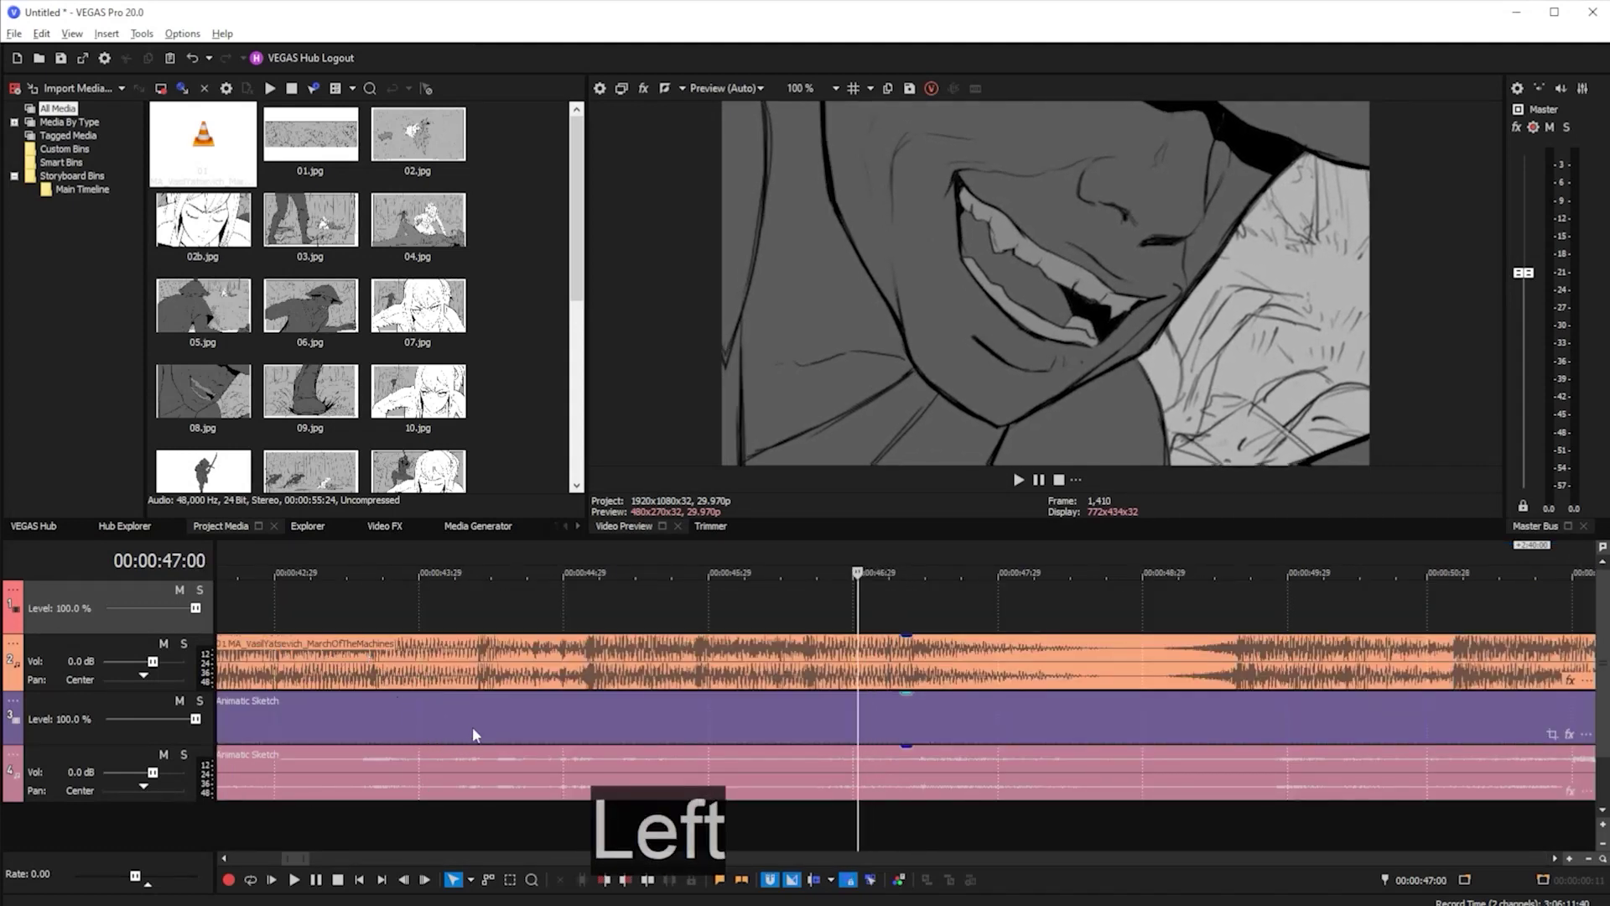
{"action": "key", "text": "ctrl+Up"}
{"action": "key", "text": "ctrl+Down"}
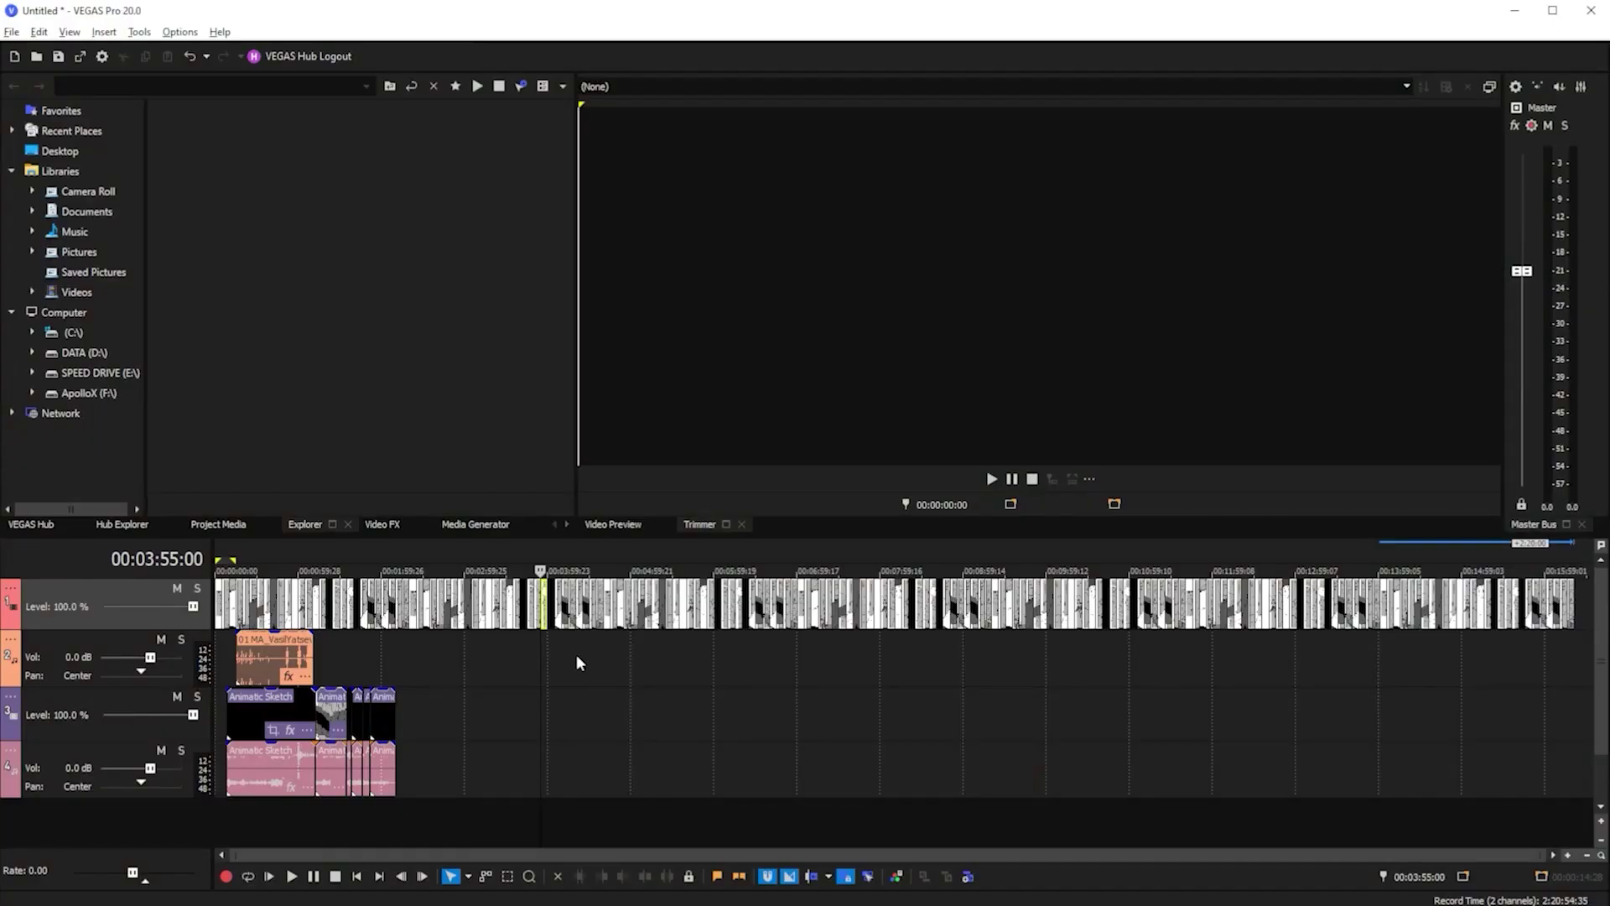
Place the playhead at several points below storyboard event 19, and select that event with the playhead at its start, 00:03:55:00
{"action": "scroll", "coordinate": [576, 656], "scroll_direction": "up", "scroll_amount": 6}
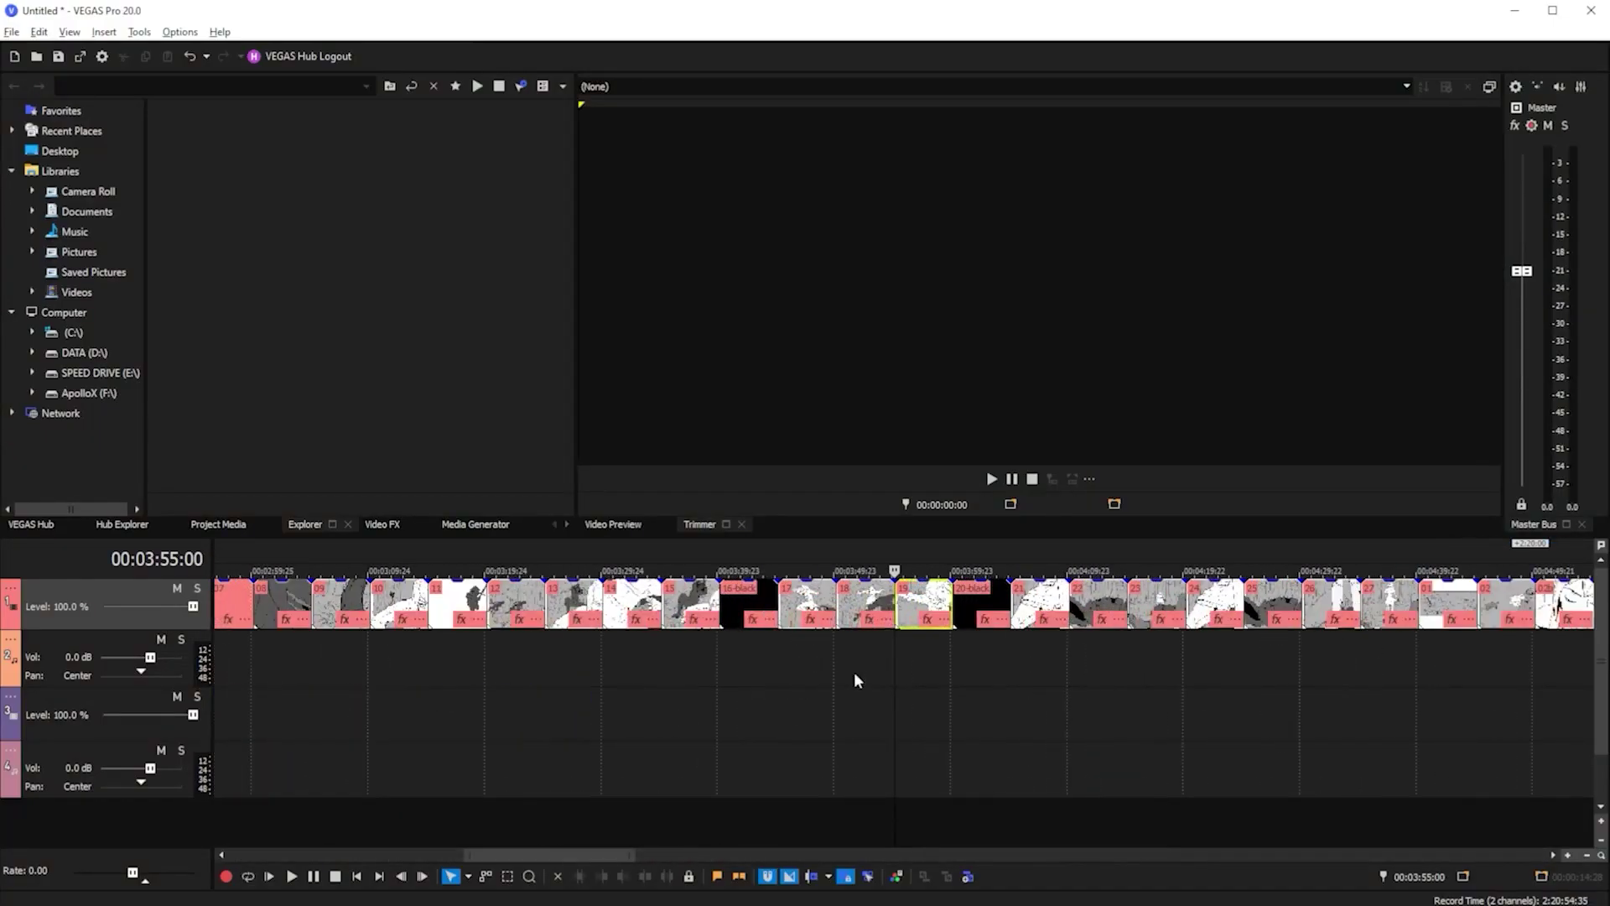
{"action": "scroll", "coordinate": [856, 680], "scroll_direction": "up", "scroll_amount": 1}
{"action": "left_click", "coordinate": [898, 597]}
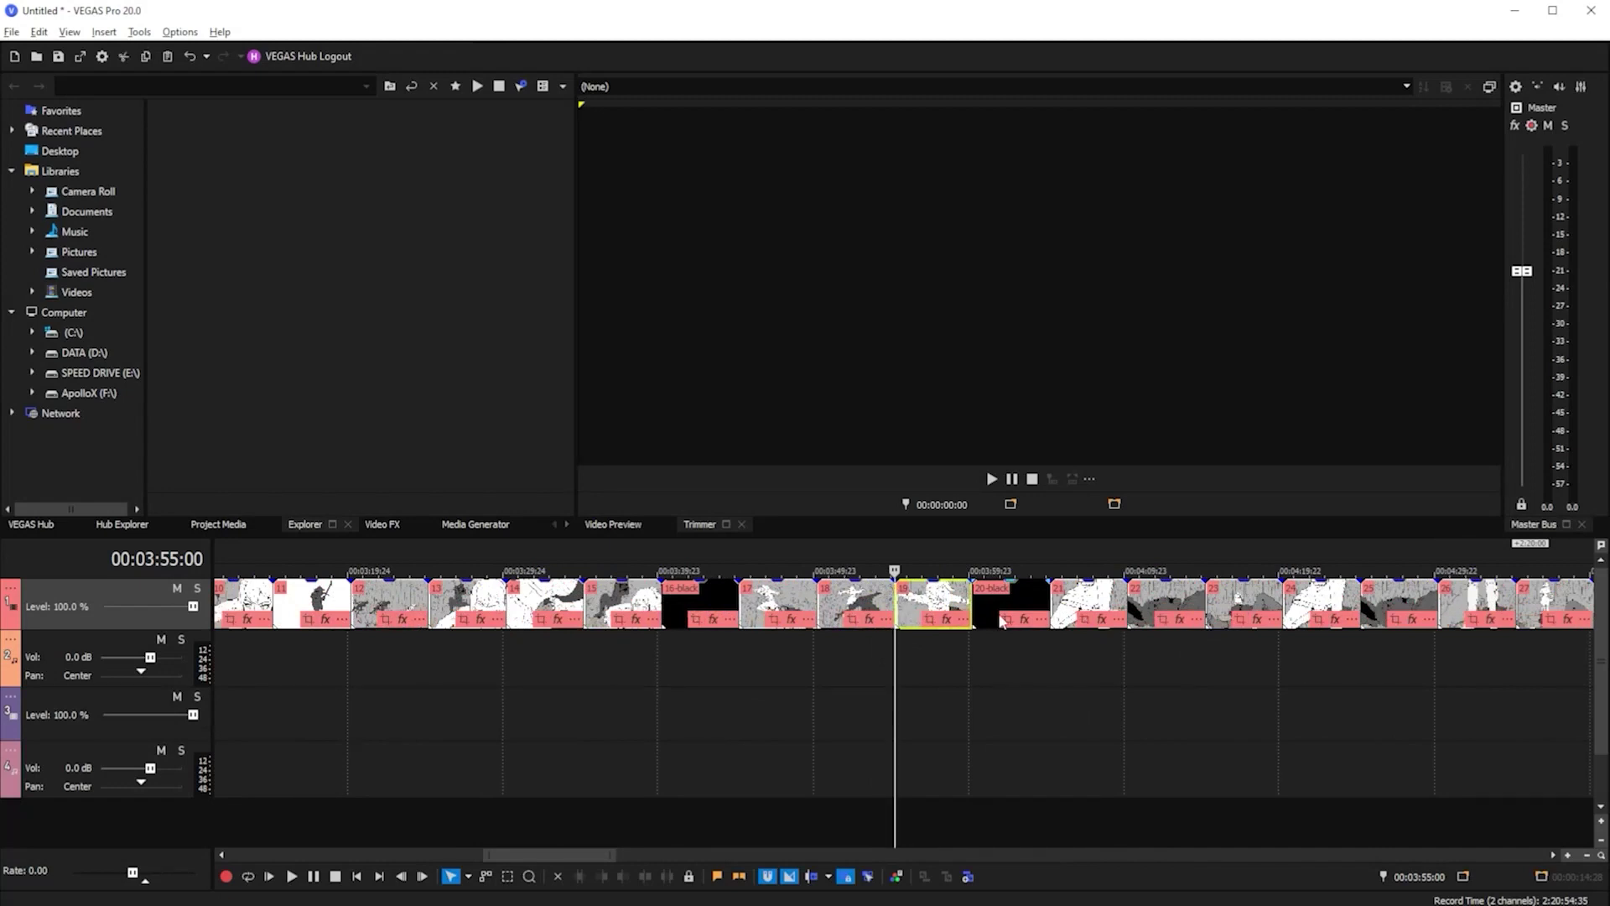
{"action": "left_click", "coordinate": [949, 671]}
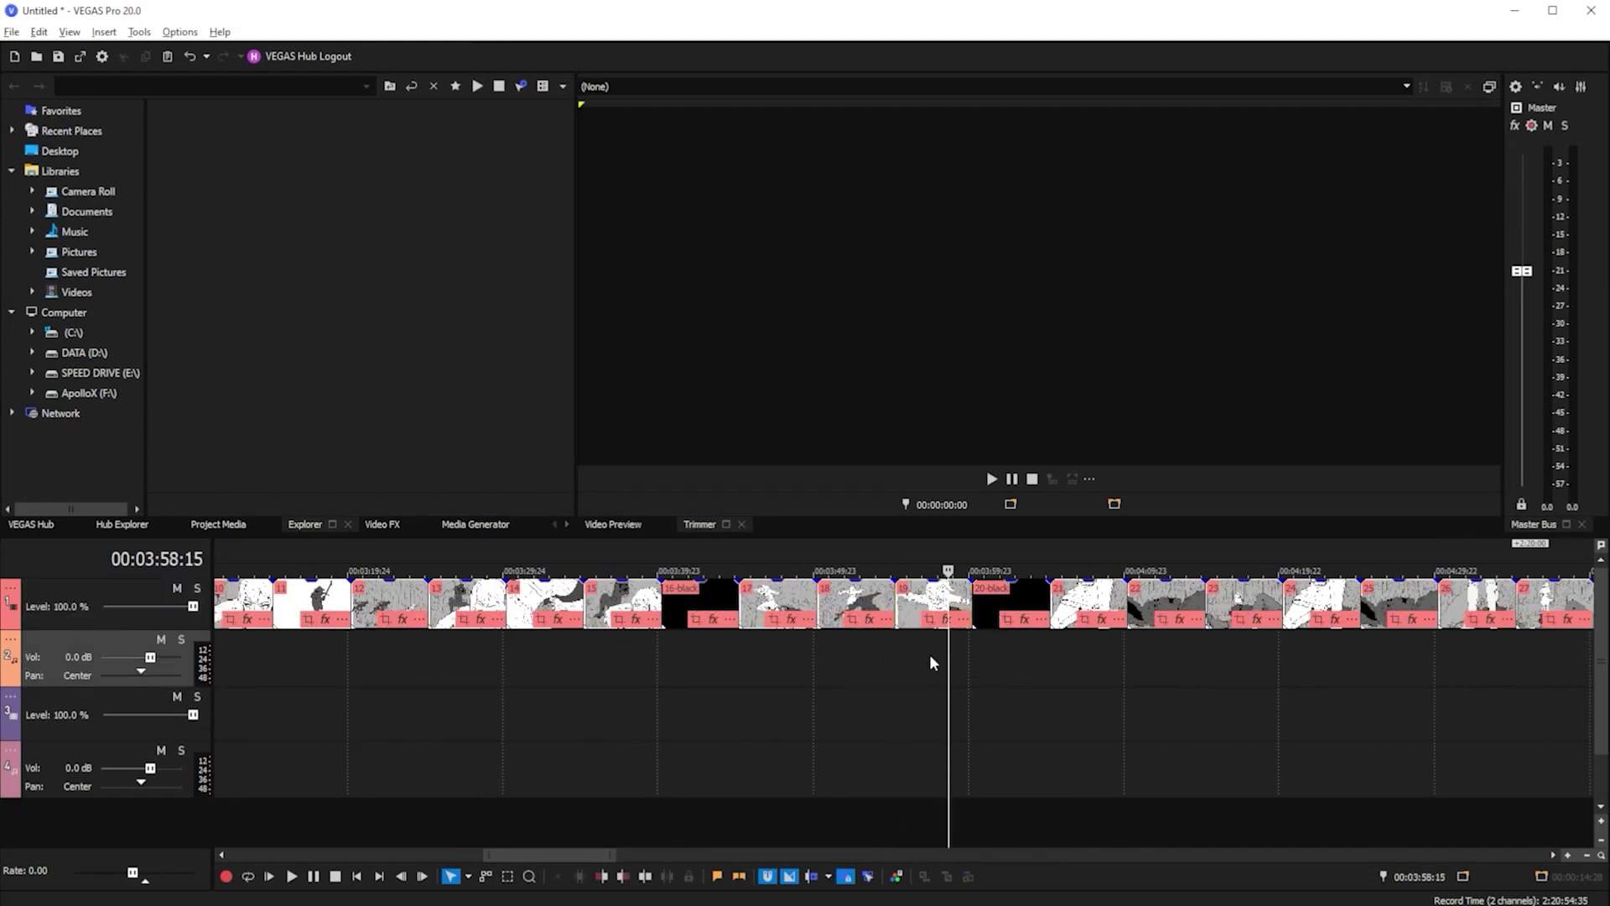
{"action": "left_click", "coordinate": [918, 654]}
{"action": "left_click", "coordinate": [954, 655]}
{"action": "left_click", "coordinate": [928, 656]}
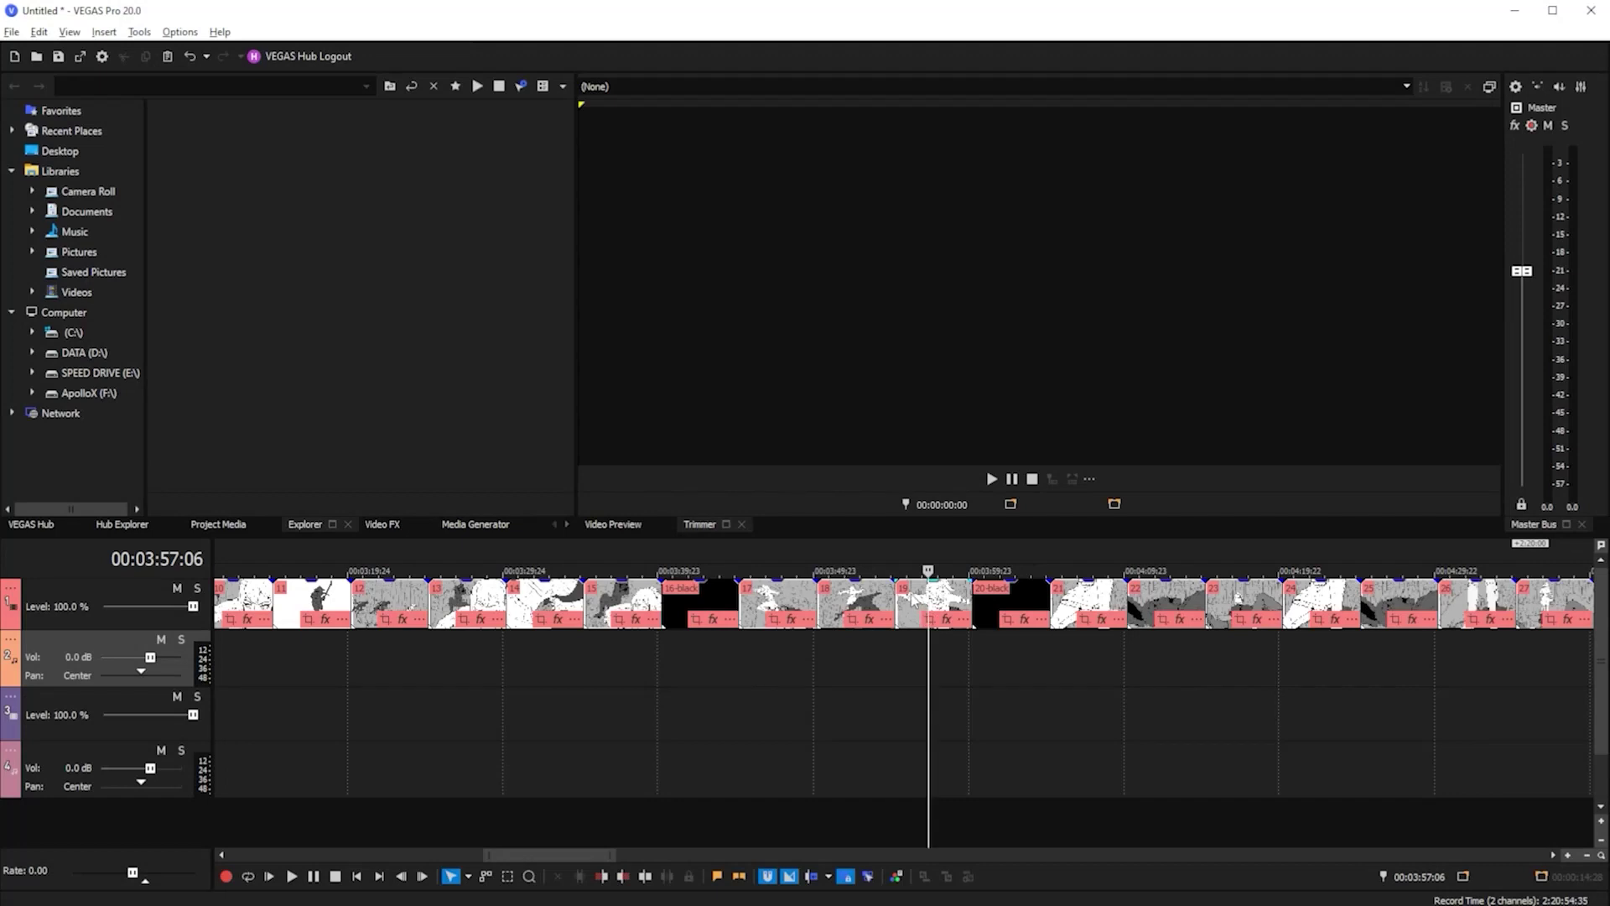
{"action": "left_click", "coordinate": [911, 598]}
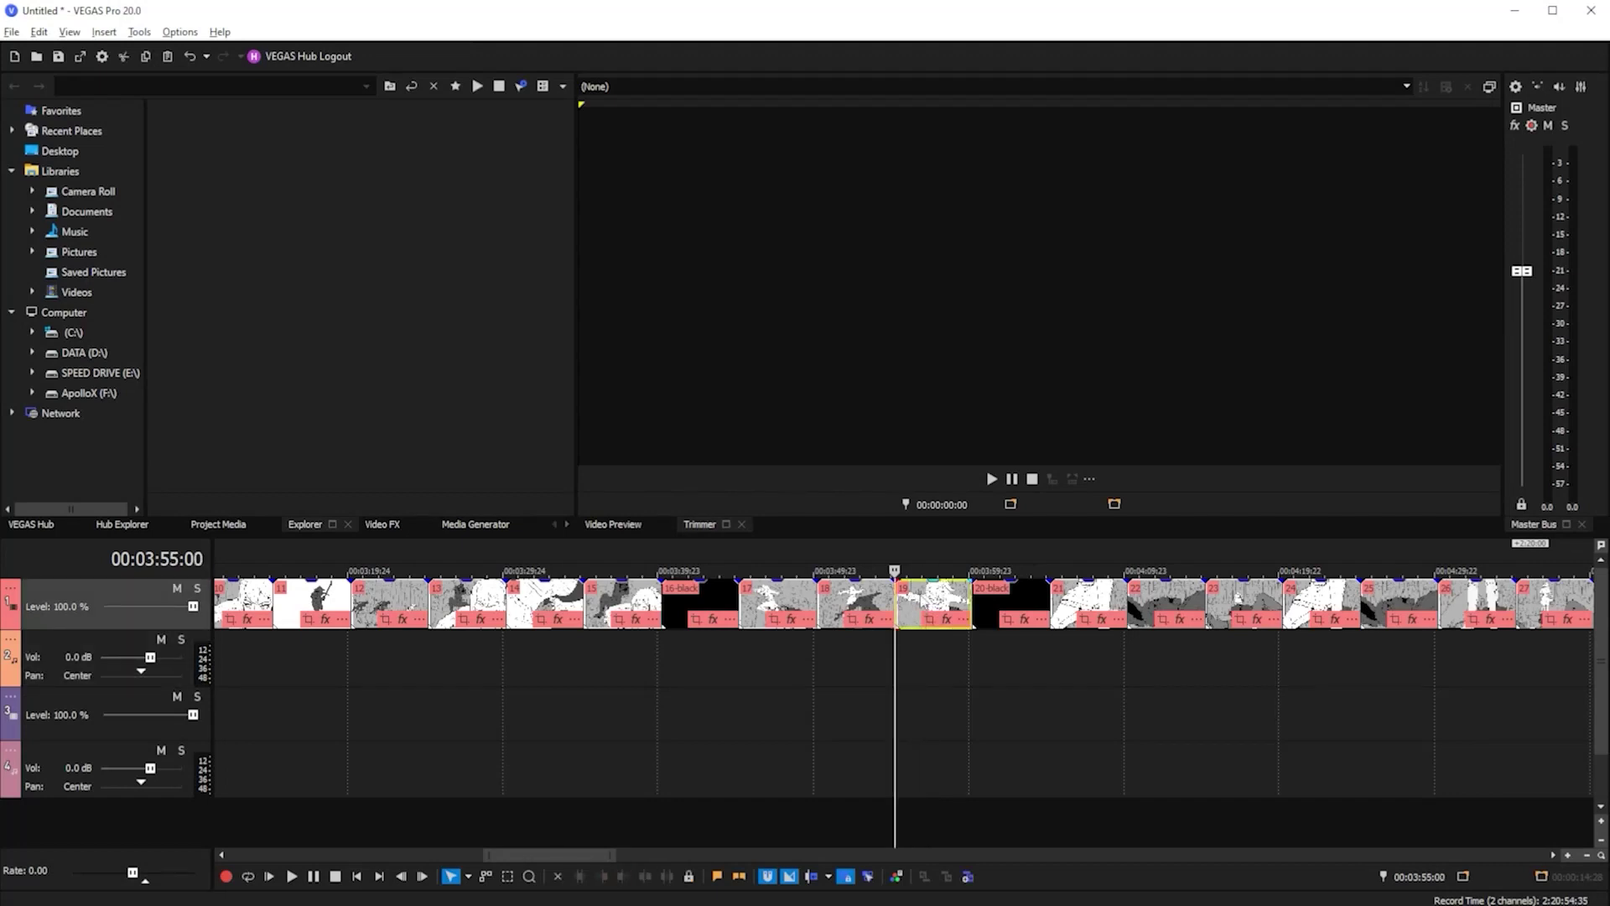
Select the storyboard events one after another forward from event 19, ending on event 25 with the playhead at 00:04:30:00
{"action": "key", "text": "KP_9"}
{"action": "key", "text": "KP_9"}
{"action": "key", "text": "KP_9"}
{"action": "key", "text": "KP_9"}
{"action": "key", "text": "KP_9"}
{"action": "key", "text": "KP_9"}
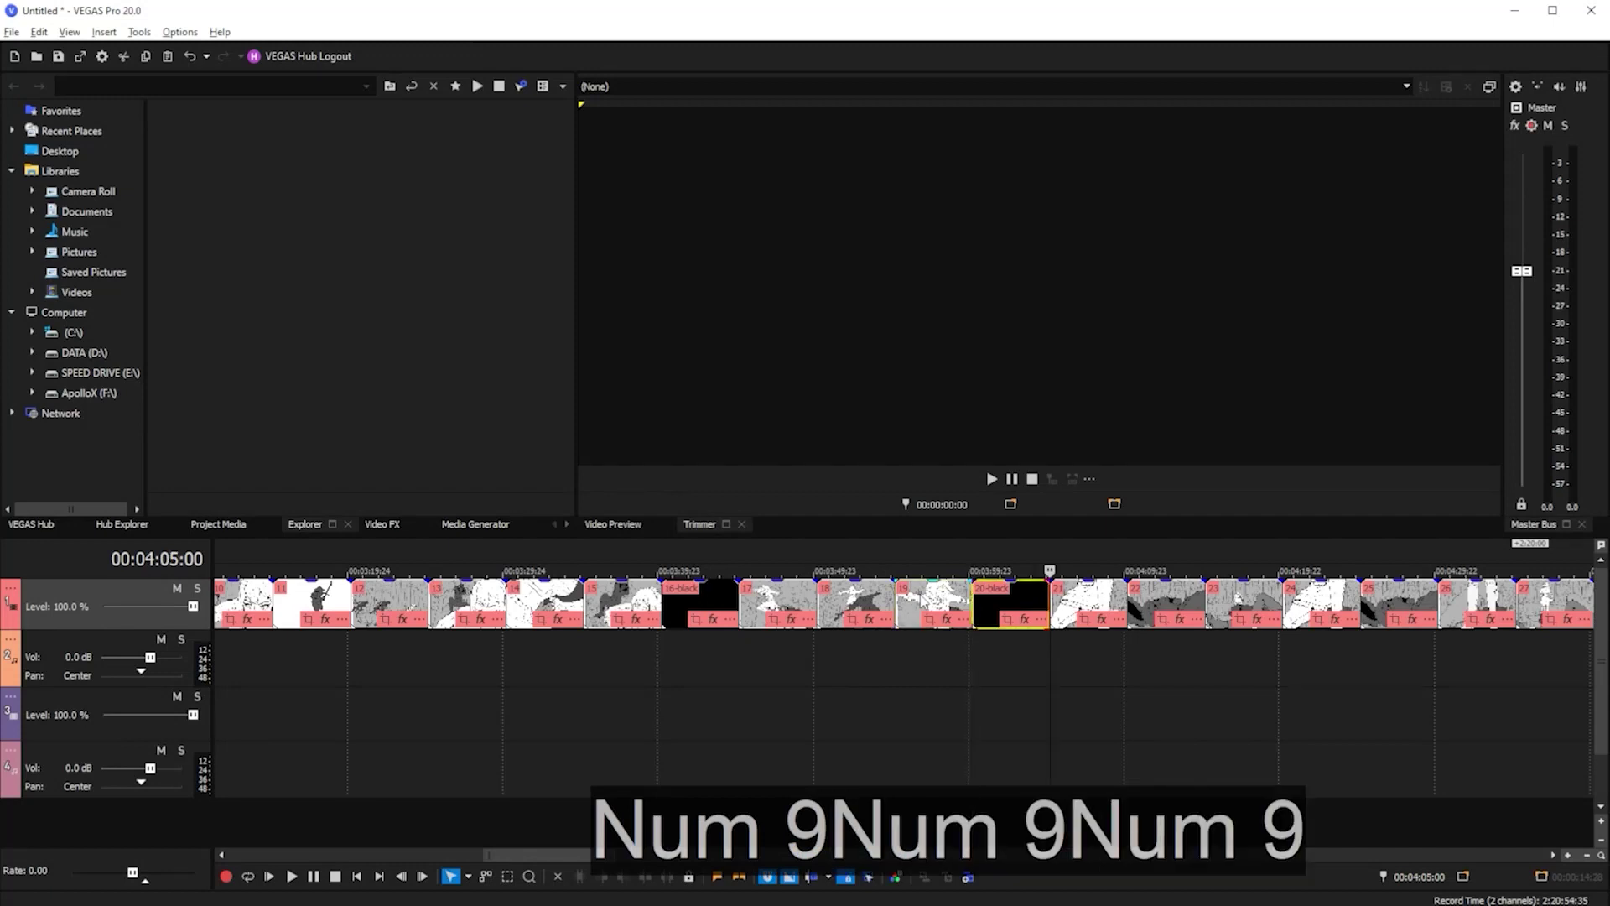
{"action": "key", "text": "KP_9"}
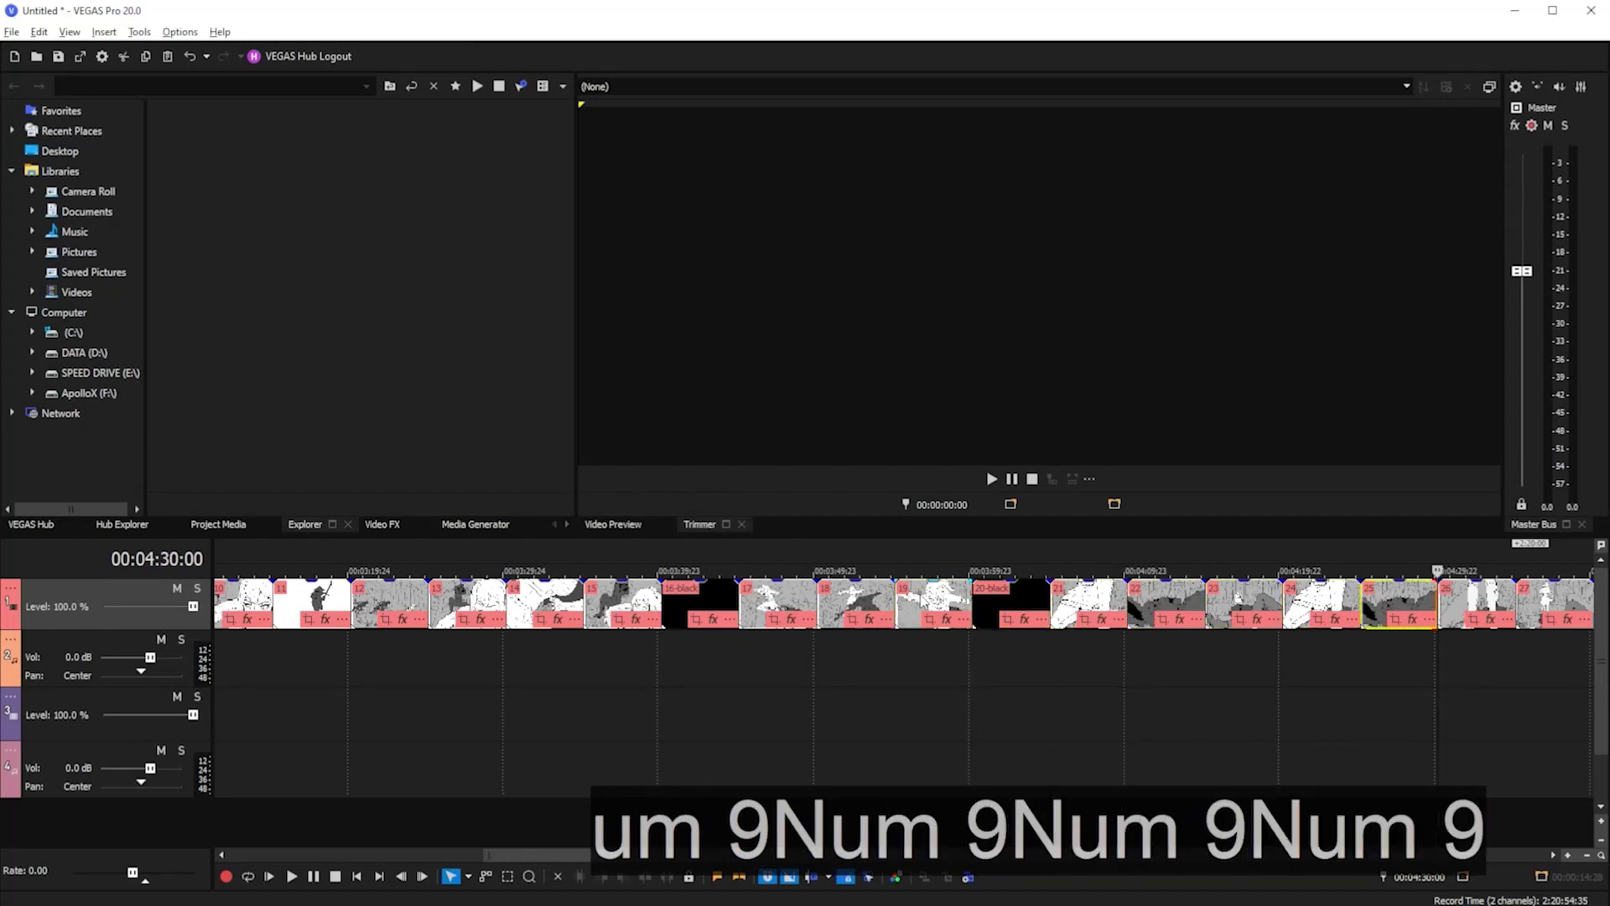
Go back through the storyboard events edge by edge to select event 16-black, with the playhead at its start, 00:03:40:00
{"action": "key", "text": "KP_7"}
{"action": "key", "text": "KP_7"}
{"action": "key", "text": "KP_7"}
{"action": "key", "text": "KP_7"}
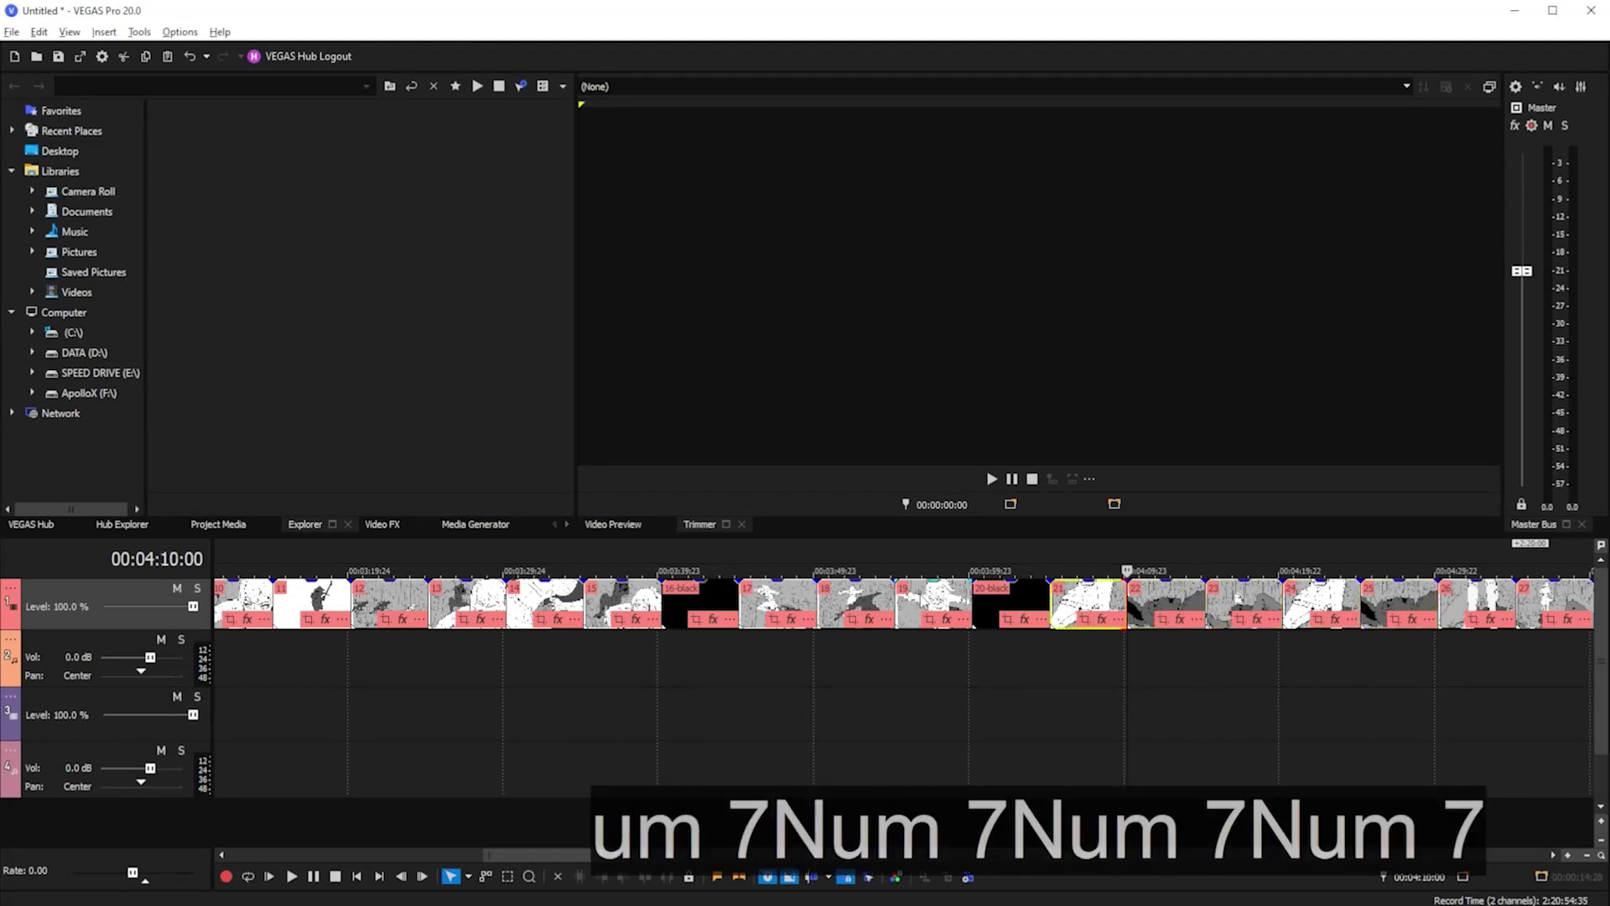
{"action": "key", "text": "KP_7"}
{"action": "key", "text": "KP_7"}
{"action": "key", "text": "KP_7"}
{"action": "key", "text": "KP_7"}
{"action": "key", "text": "KP_7"}
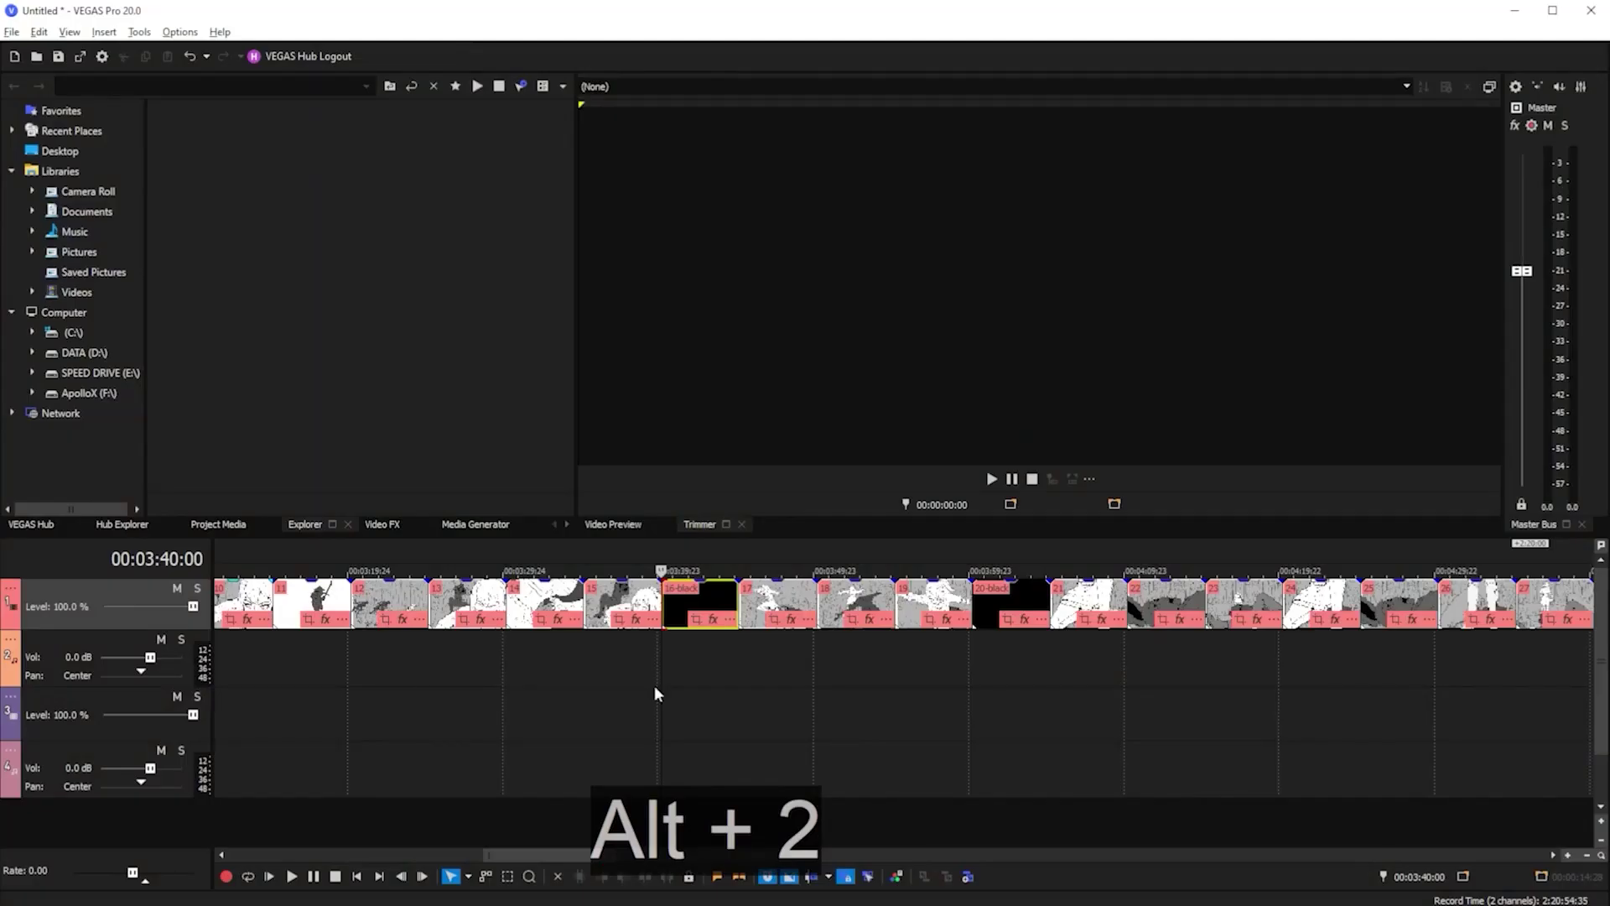
Move event 16-black from the storyboard track down to track 3 at 00:03:40:00, and place the playhead over it at 00:03:40:15
{"action": "key", "text": "alt+2"}
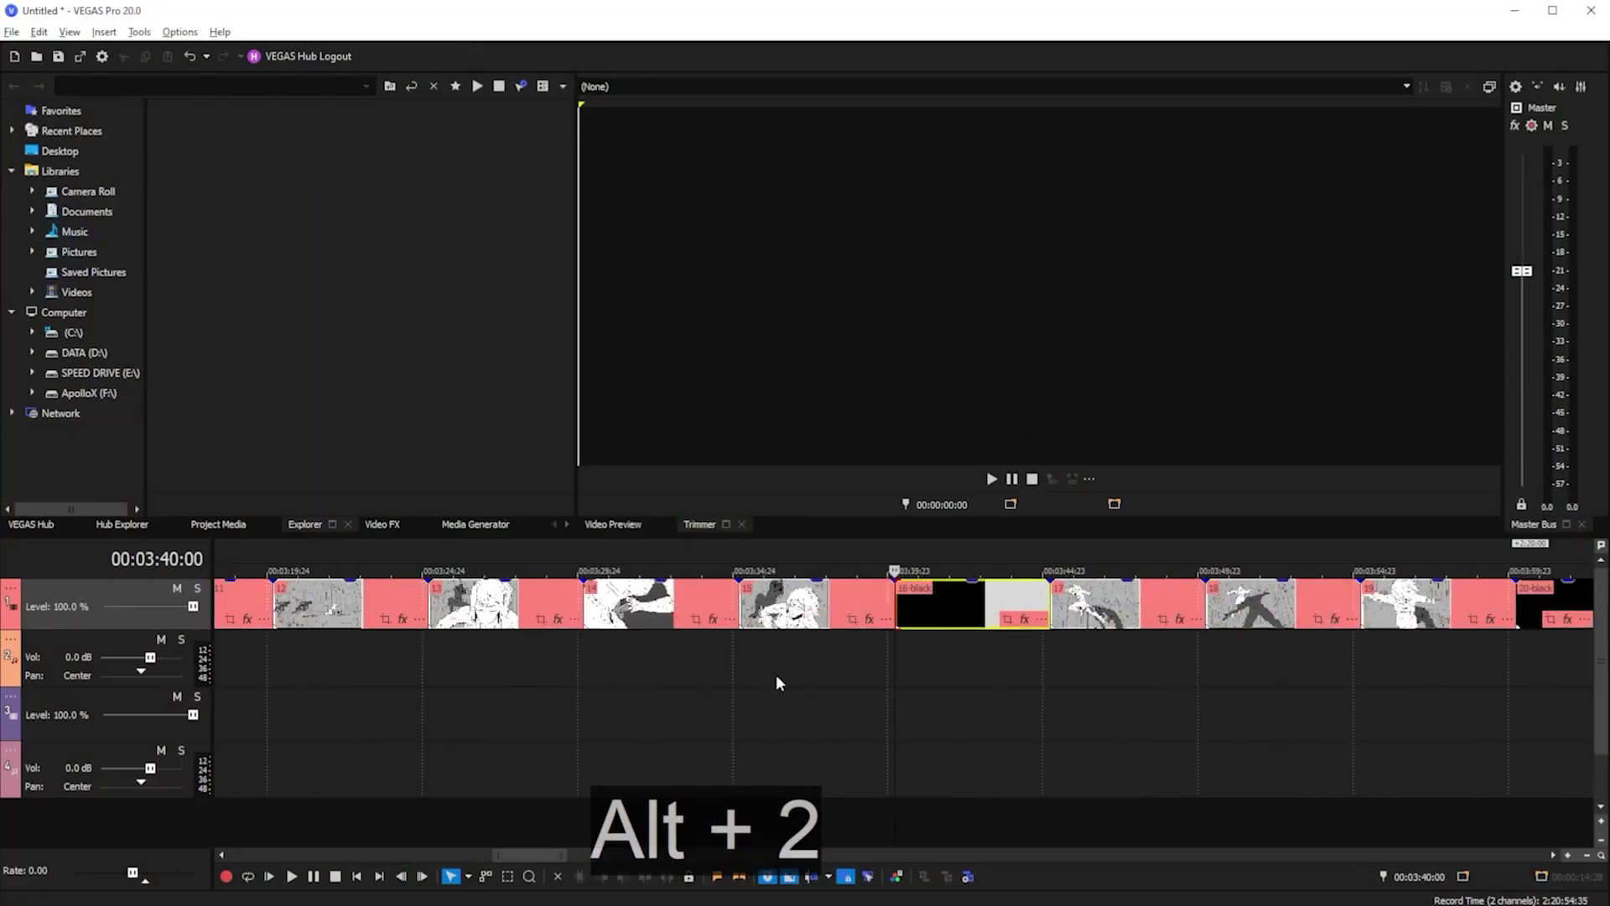
{"action": "left_click_drag", "start_coordinate": [973, 630], "coordinate": [986, 682]}
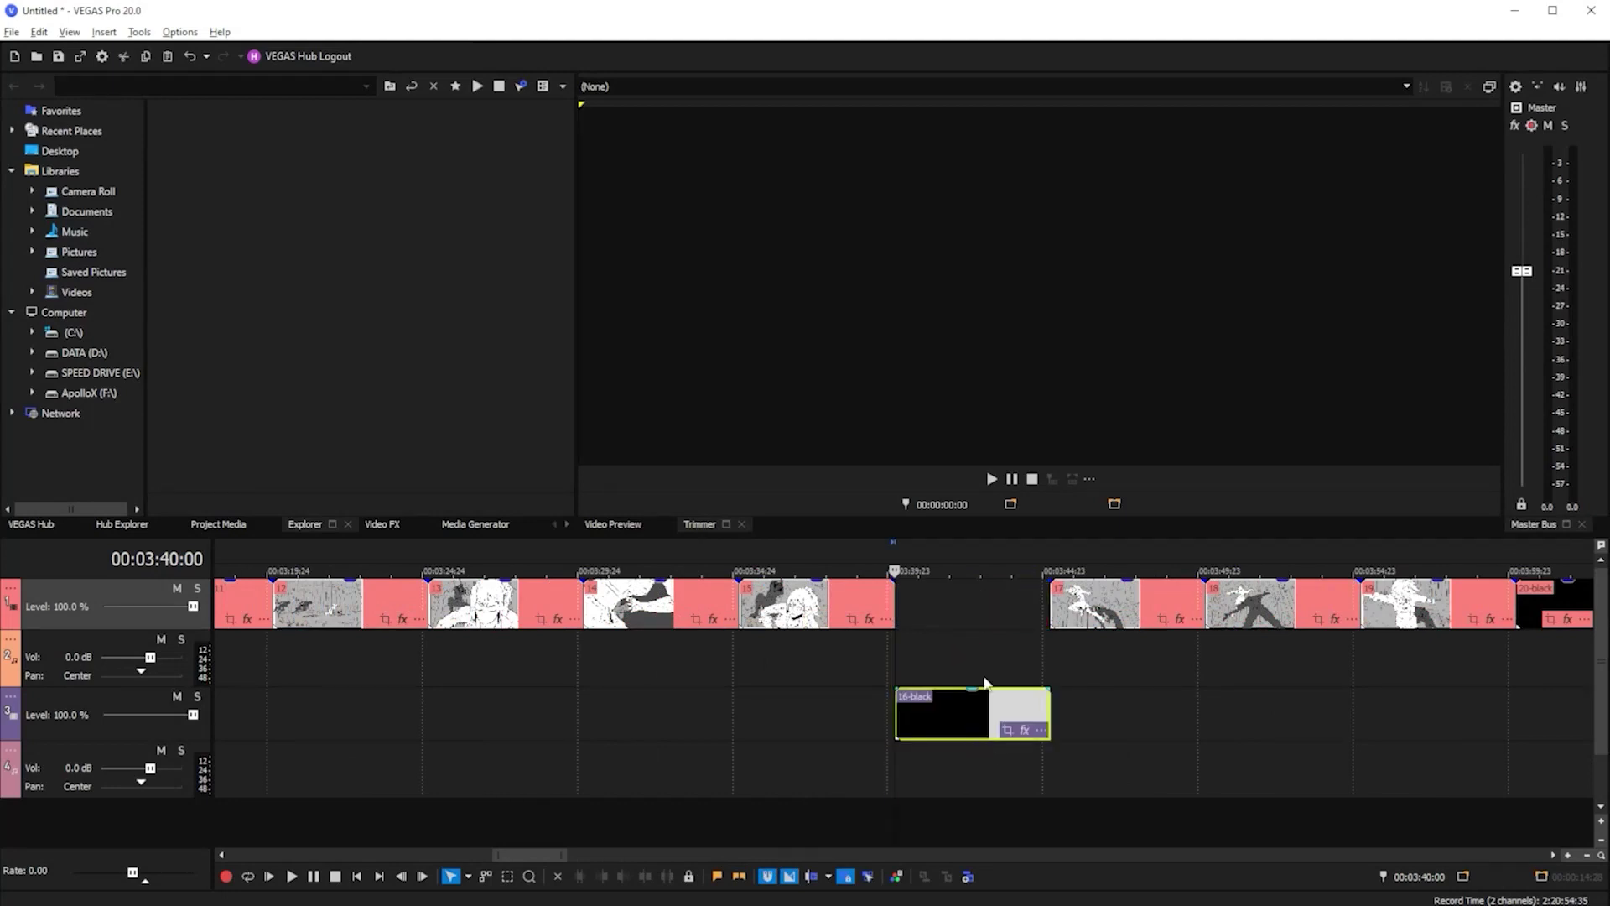
{"action": "left_click", "coordinate": [949, 712]}
{"action": "left_click", "coordinate": [909, 713]}
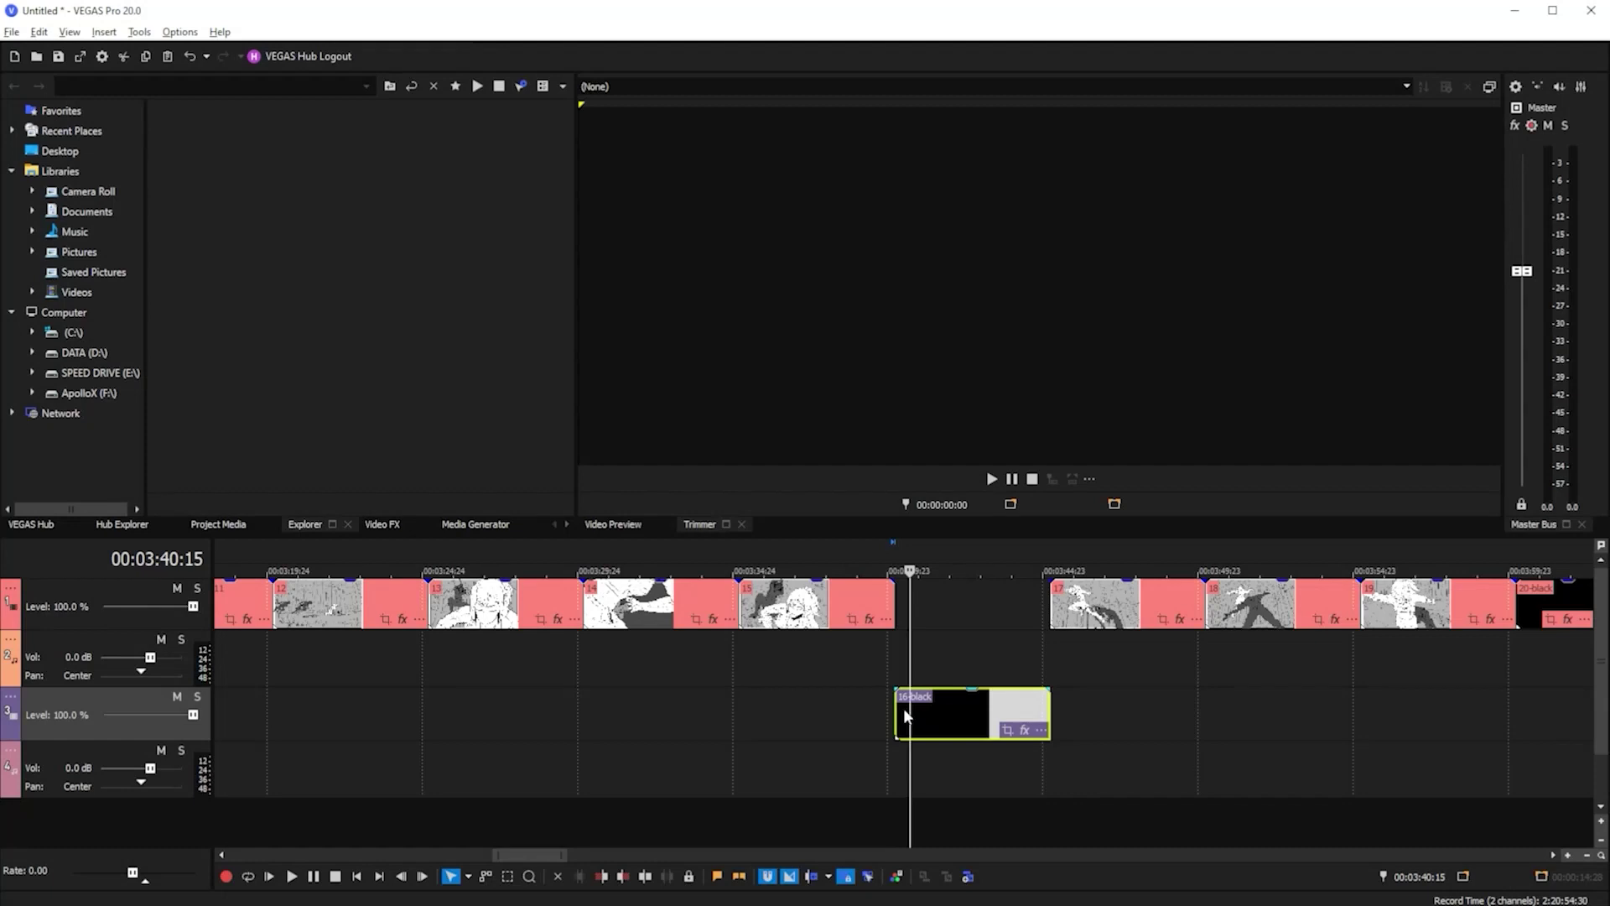
Nudge event 16-black on track 3 earlier in small repeated increments
{"action": "key", "text": "KP_4"}
{"action": "key", "text": "KP_4"}
{"action": "key", "text": "KP_4"}
{"action": "key", "text": "KP_4"}
{"action": "key", "text": "KP_4"}
{"action": "key", "text": "KP_4"}
{"action": "key", "text": "KP_4"}
{"action": "key", "text": "KP_4"}
{"action": "key", "text": "KP_4"}
{"action": "key", "text": "KP_4"}
{"action": "key", "text": "KP_4"}
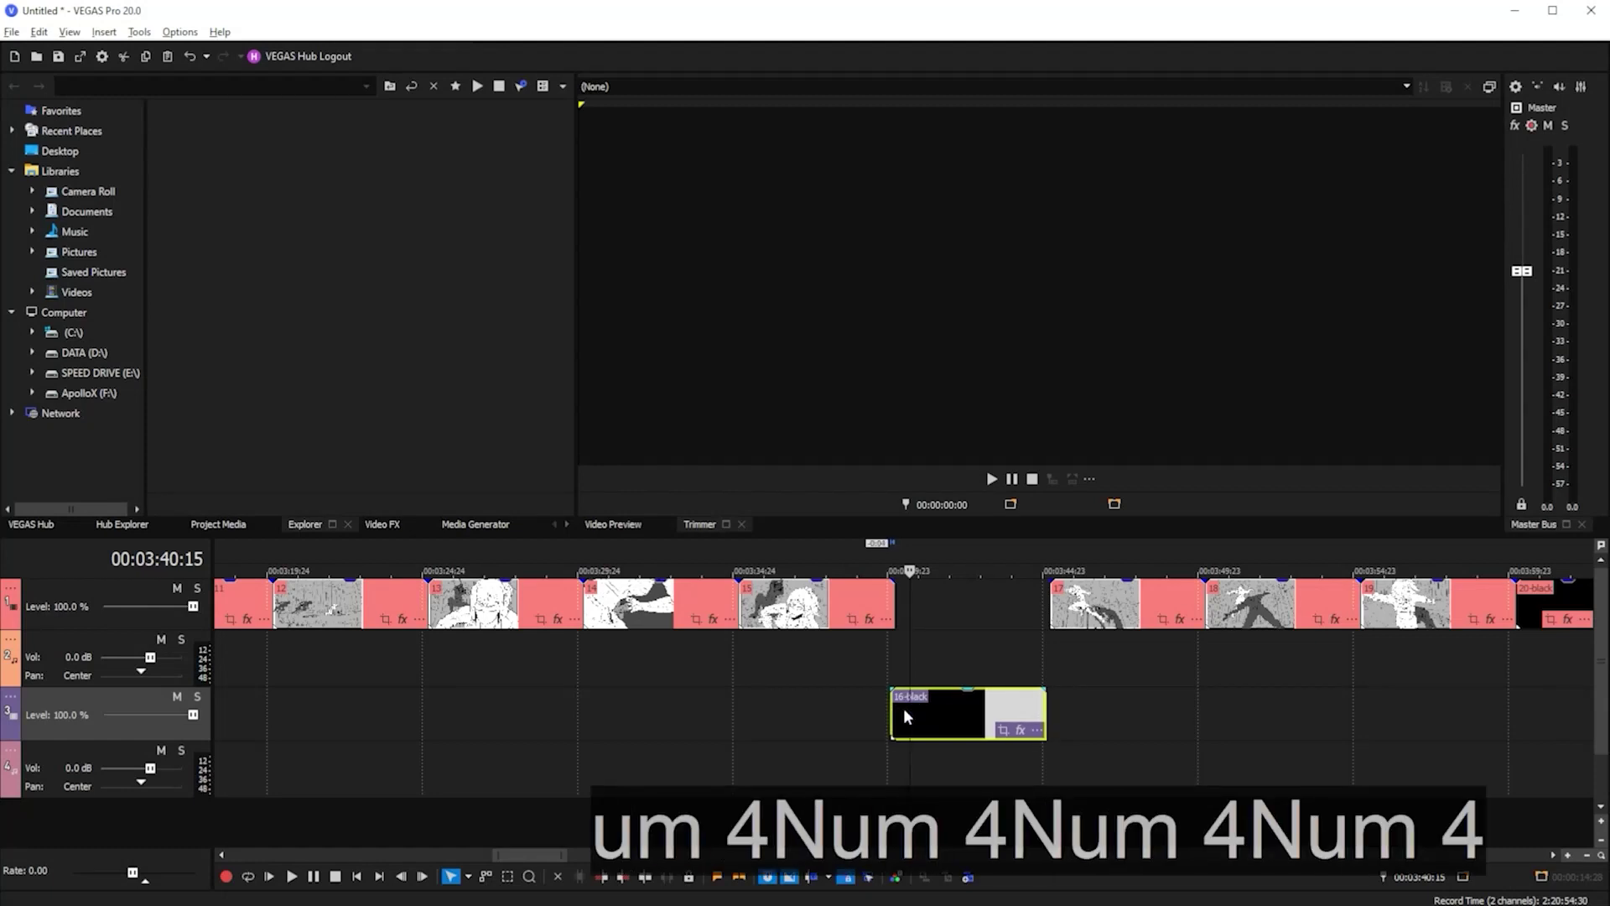
Nudge event 16-black on track 3 later in small repeated increments until it passes its original start
{"action": "key", "text": "KP_6"}
{"action": "key", "text": "KP_6"}
{"action": "key", "text": "KP_6"}
{"action": "key", "text": "KP_6"}
{"action": "key", "text": "KP_6"}
{"action": "key", "text": "KP_6"}
{"action": "key", "text": "KP_6"}
{"action": "key", "text": "KP_6"}
{"action": "key", "text": "KP_6"}
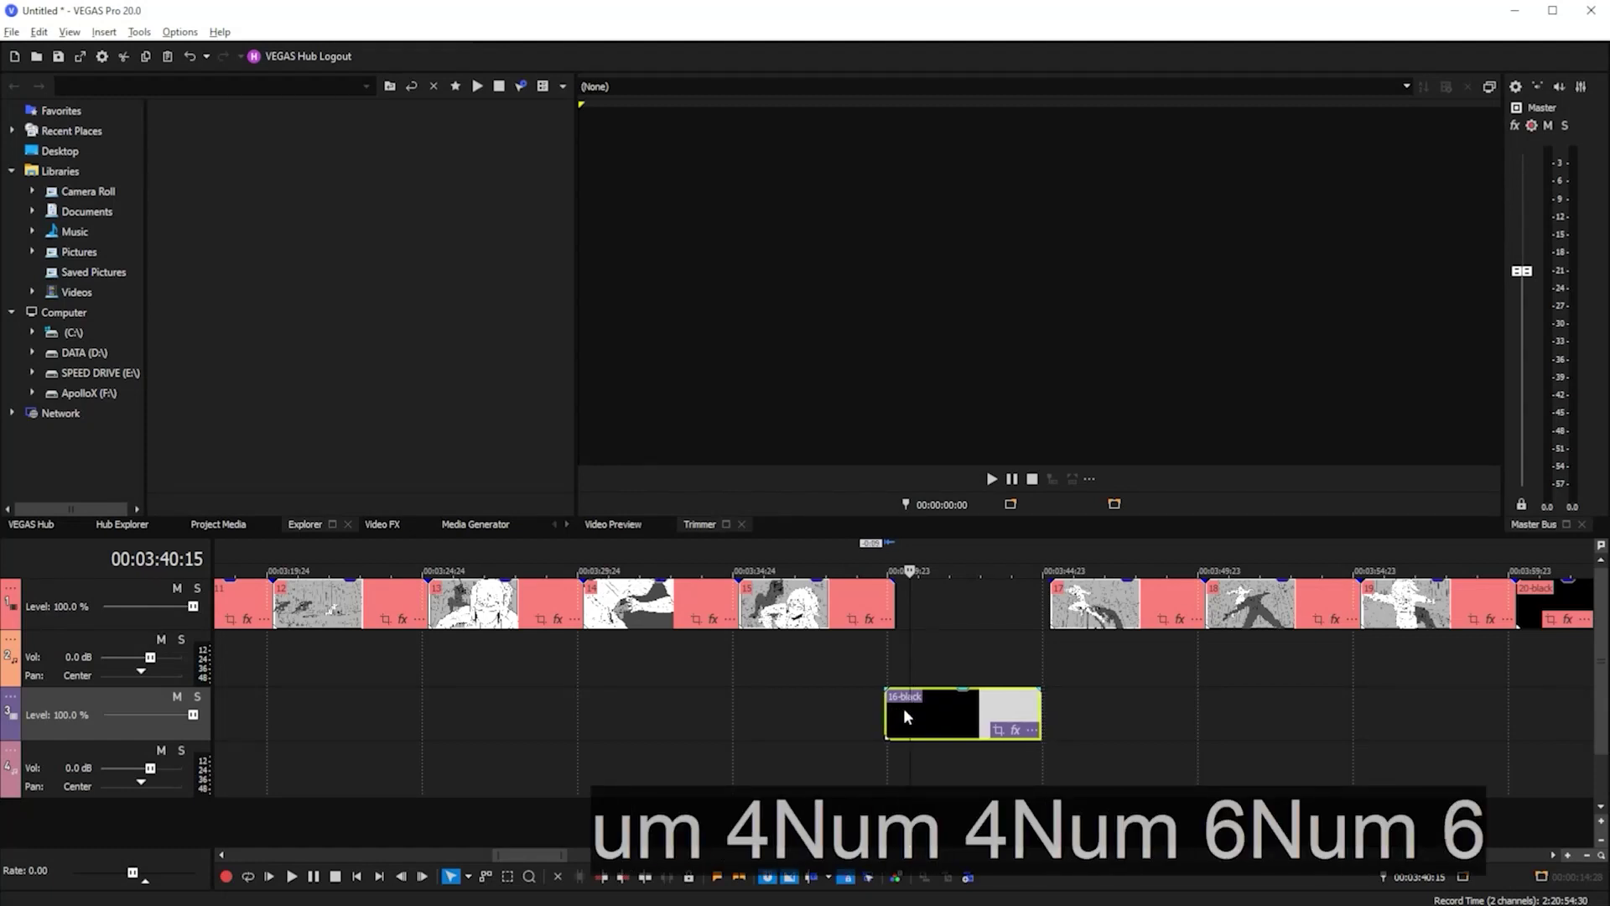
{"action": "key", "text": "KP_6"}
{"action": "key", "text": "KP_6"}
{"action": "key", "text": "KP_6"}
{"action": "key", "text": "KP_6"}
{"action": "key", "text": "KP_6"}
{"action": "key", "text": "KP_6"}
{"action": "key", "text": "KP_6"}
{"action": "key", "text": "KP_6"}
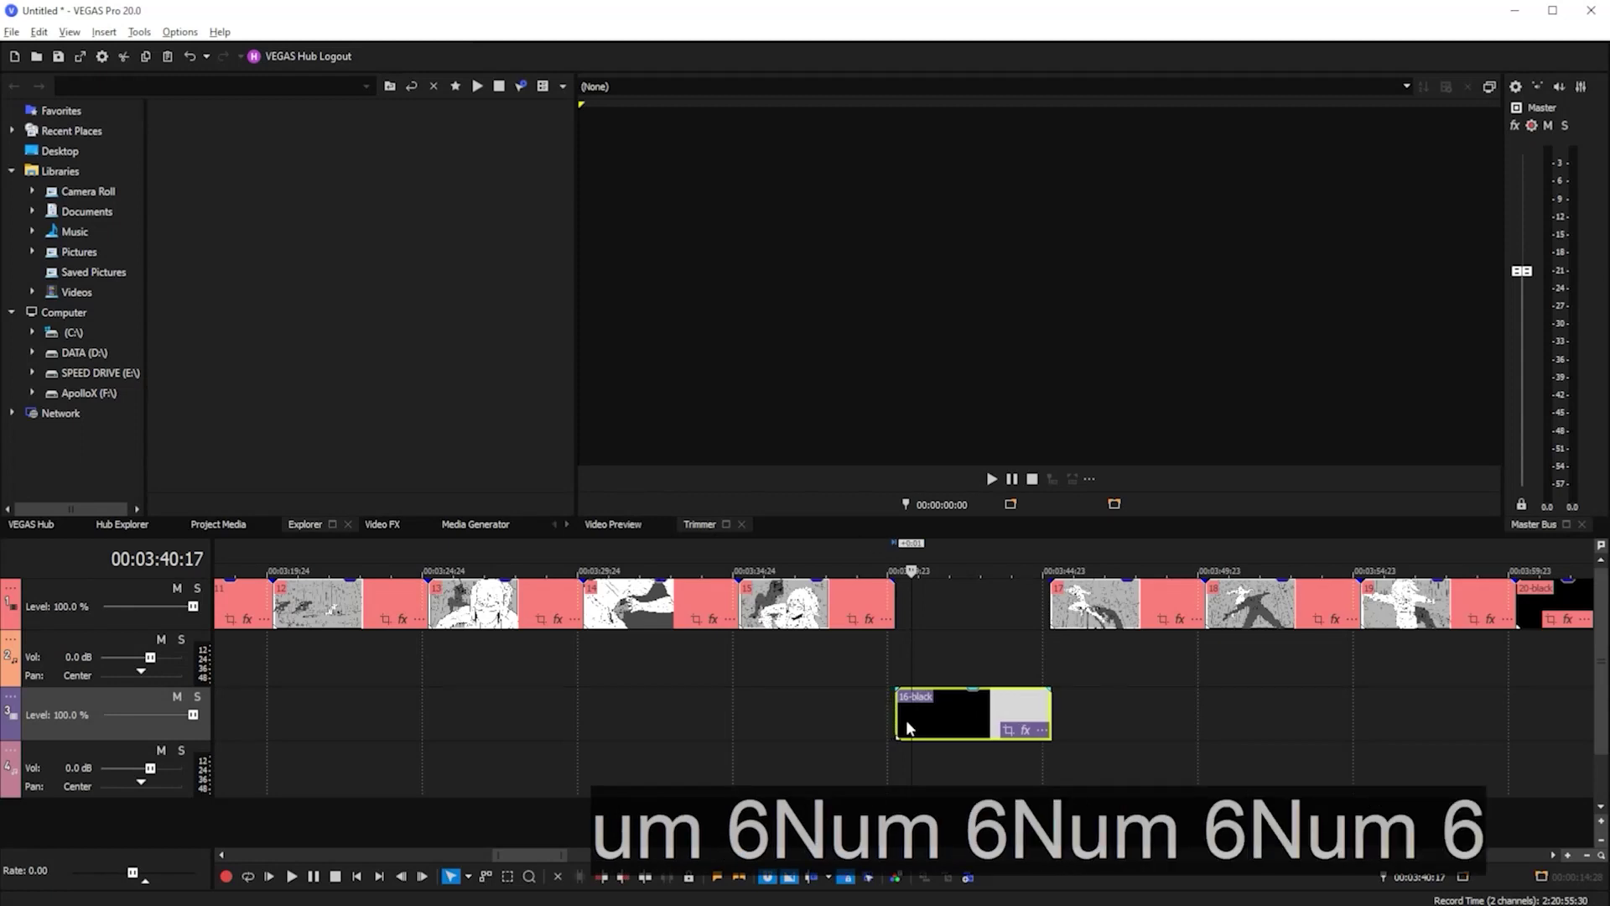
Nudge event 16-black slightly earlier and realign it on track 3 with the gap between storyboard events 15 and 17
{"action": "key", "text": "KP_4"}
{"action": "key", "text": "KP_4"}
{"action": "key", "text": "KP_4"}
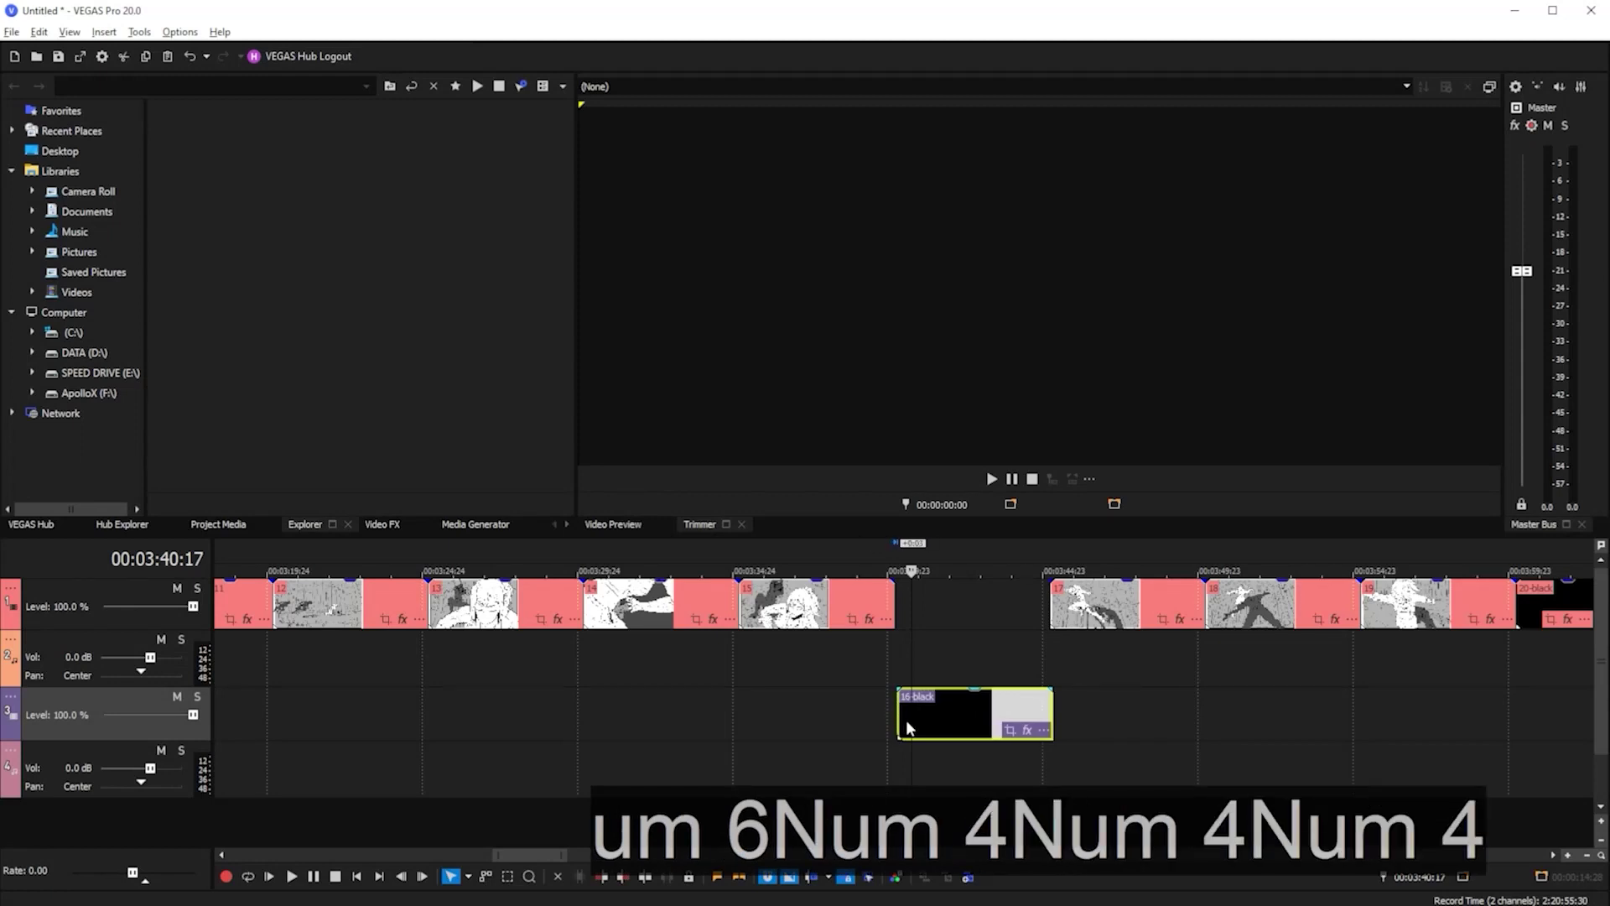
{"action": "mouse_move", "coordinate": [953, 709]}
{"action": "left_mouse_down"}
{"action": "mouse_move", "coordinate": [975, 706]}
{"action": "mouse_move", "coordinate": [955, 703]}
{"action": "left_mouse_up"}
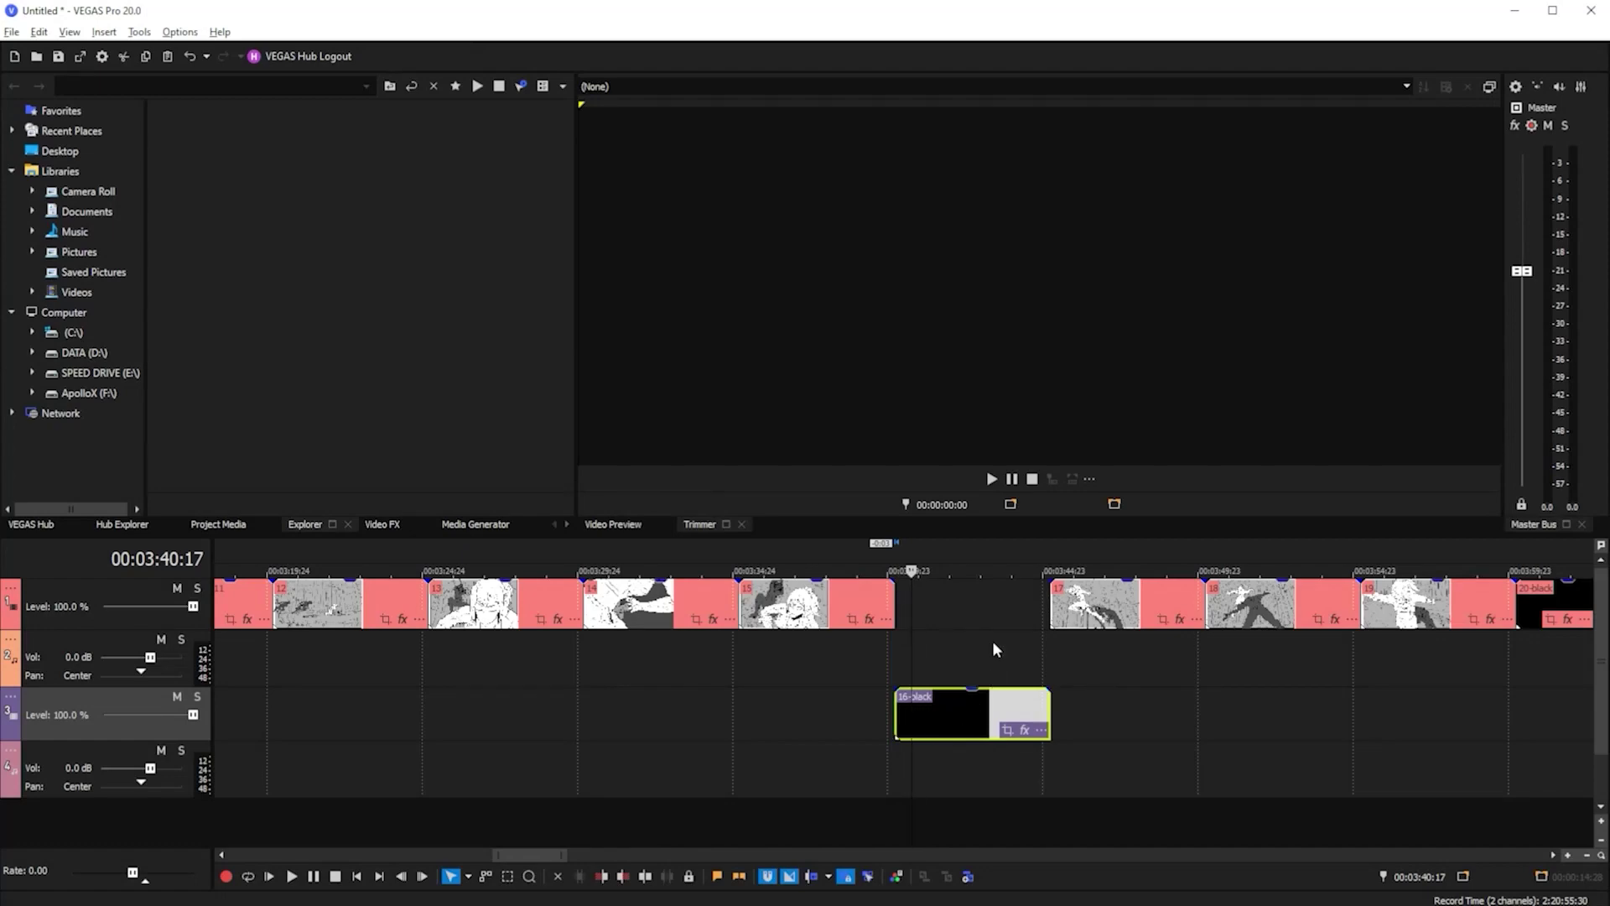
With the whole timeline in view, step the playhead forward in coarse jumps to 00:03:45:11
{"action": "scroll", "coordinate": [993, 641], "scroll_direction": "down", "scroll_amount": 10}
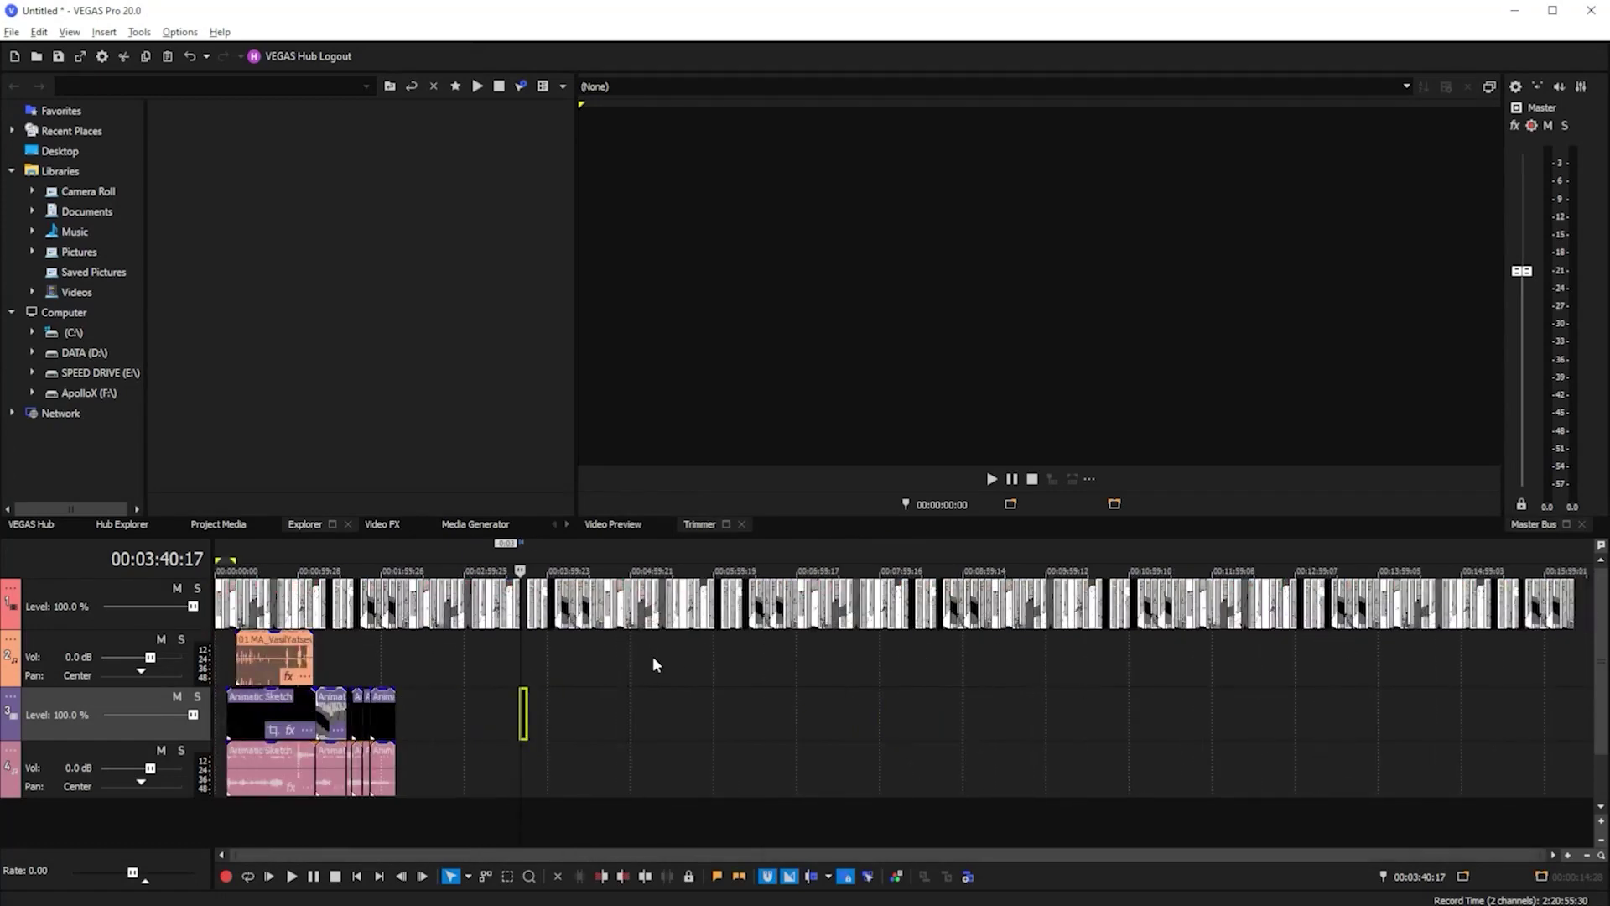
{"action": "key", "text": "Right"}
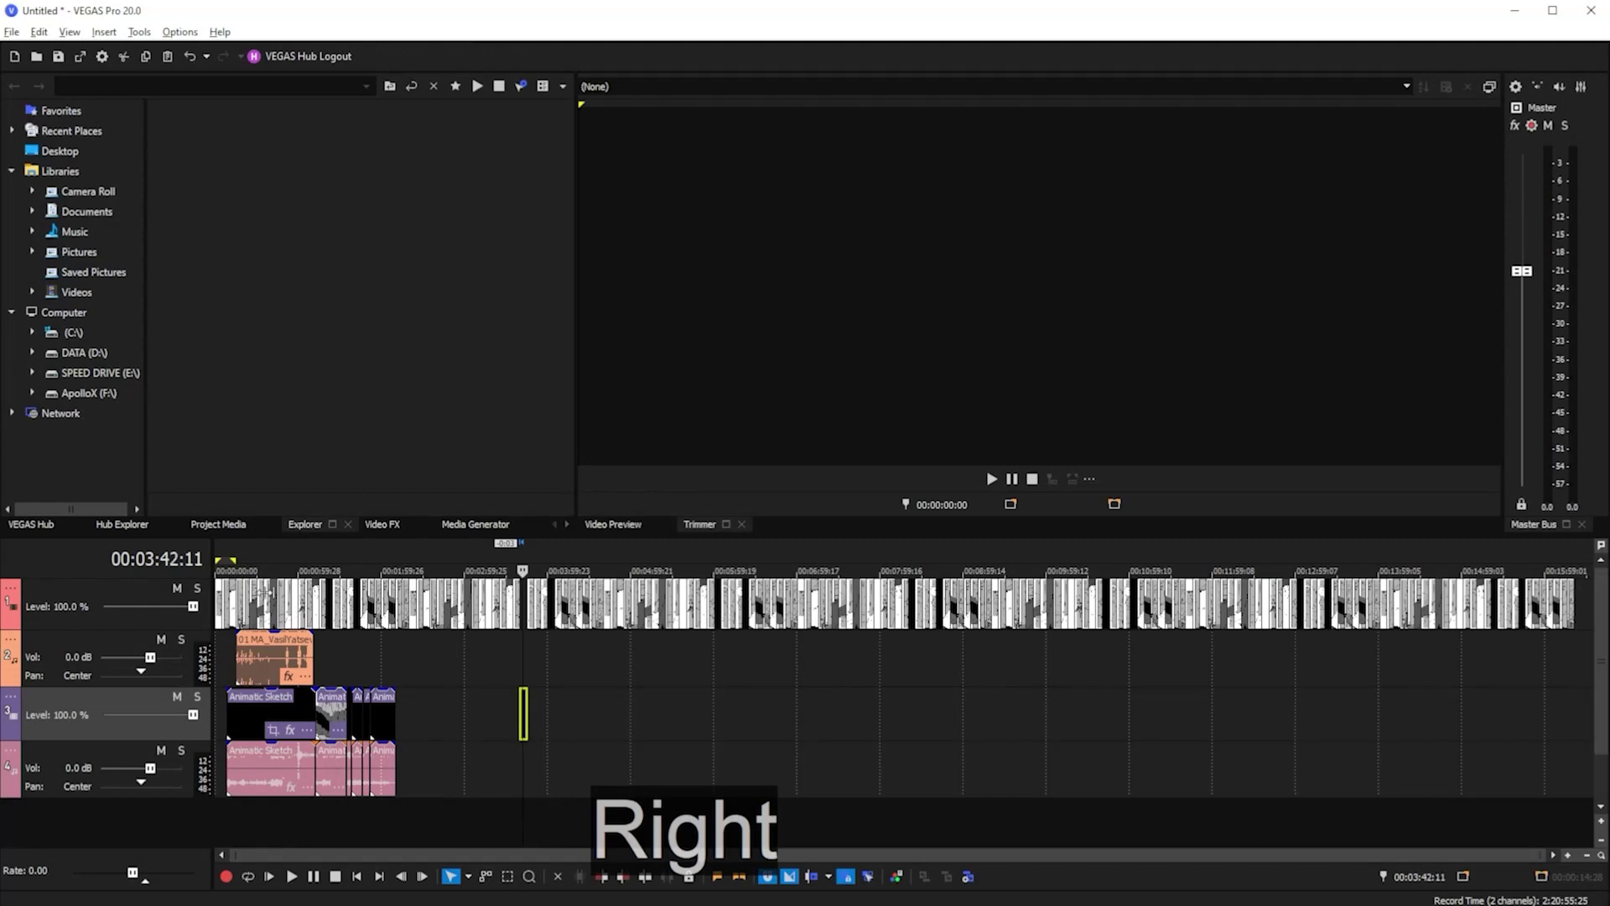
{"action": "key", "text": "Right"}
{"action": "key", "text": "Right"}
{"action": "key", "text": "Right"}
{"action": "key", "text": "Right"}
{"action": "key", "text": "Right"}
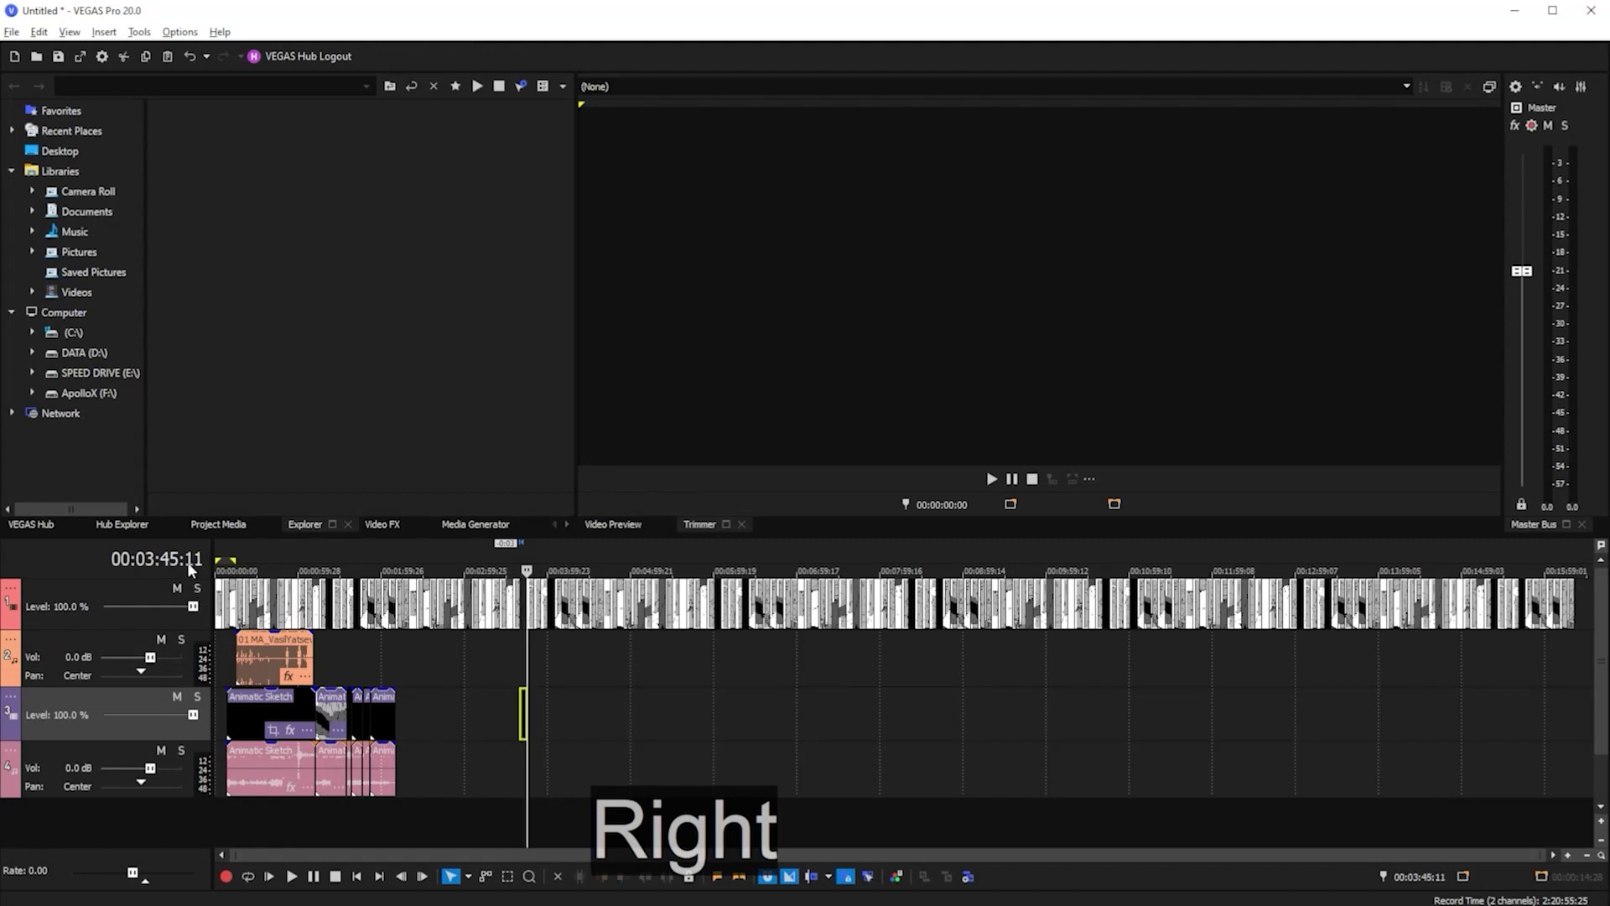
{"action": "key", "text": "Right"}
Step the playhead back in coarse jumps from 00:03:45:11 to 00:03:41:23
{"action": "key", "text": "Left"}
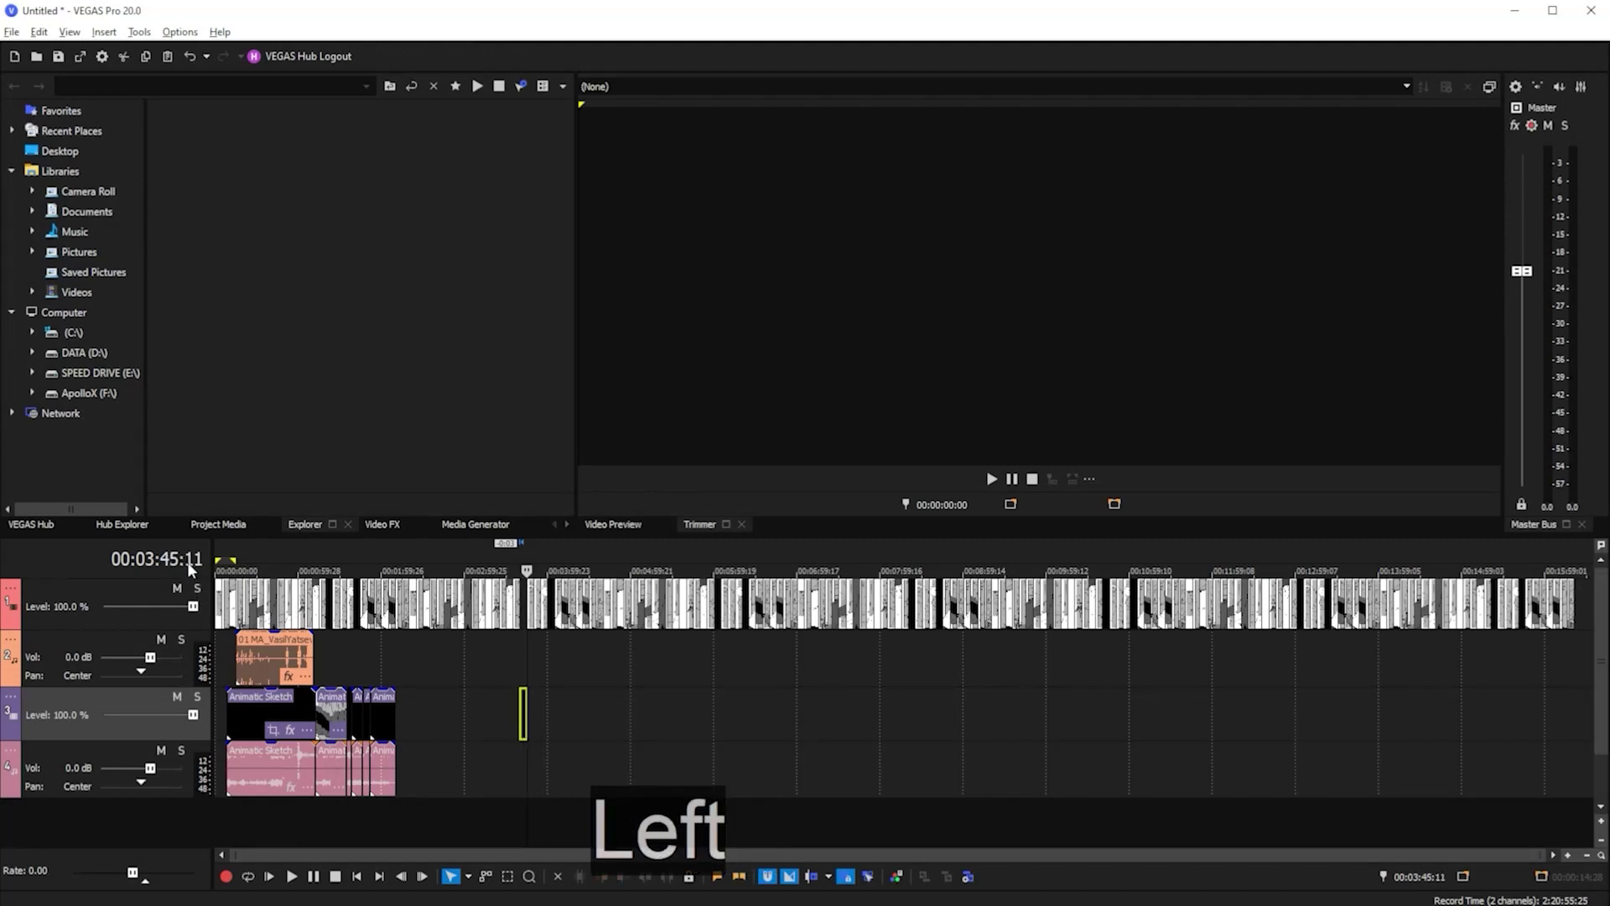
{"action": "key", "text": "Left"}
{"action": "key", "text": "Left"}
{"action": "key", "text": "Left"}
{"action": "key", "text": "Left"}
{"action": "key", "text": "Left"}
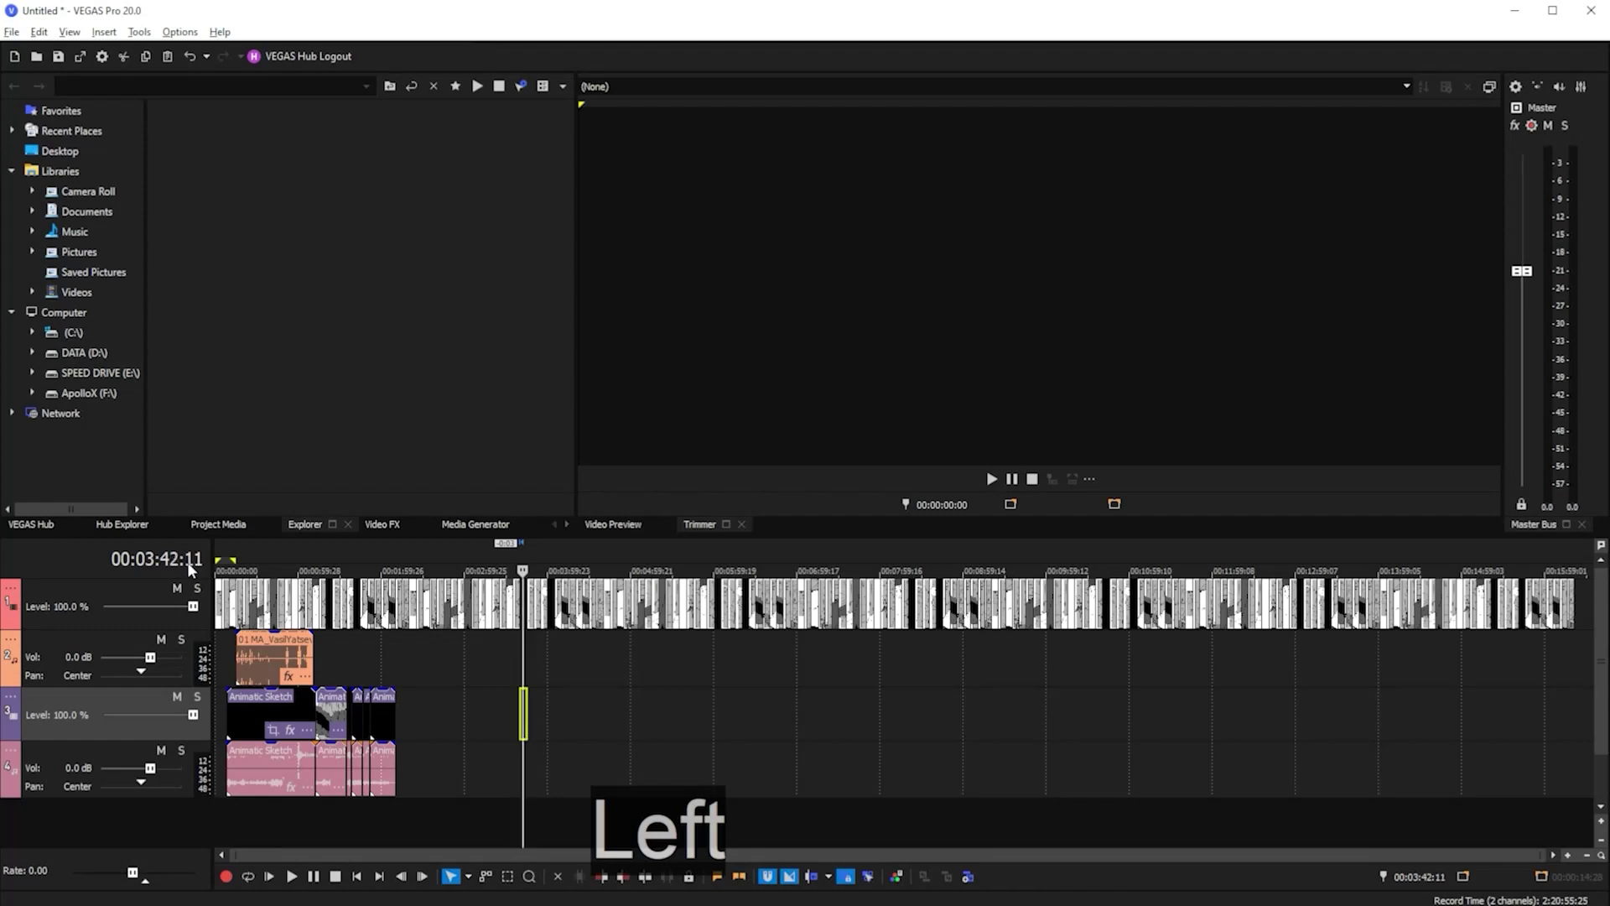
{"action": "key", "text": "Left"}
{"action": "key", "text": "Left"}
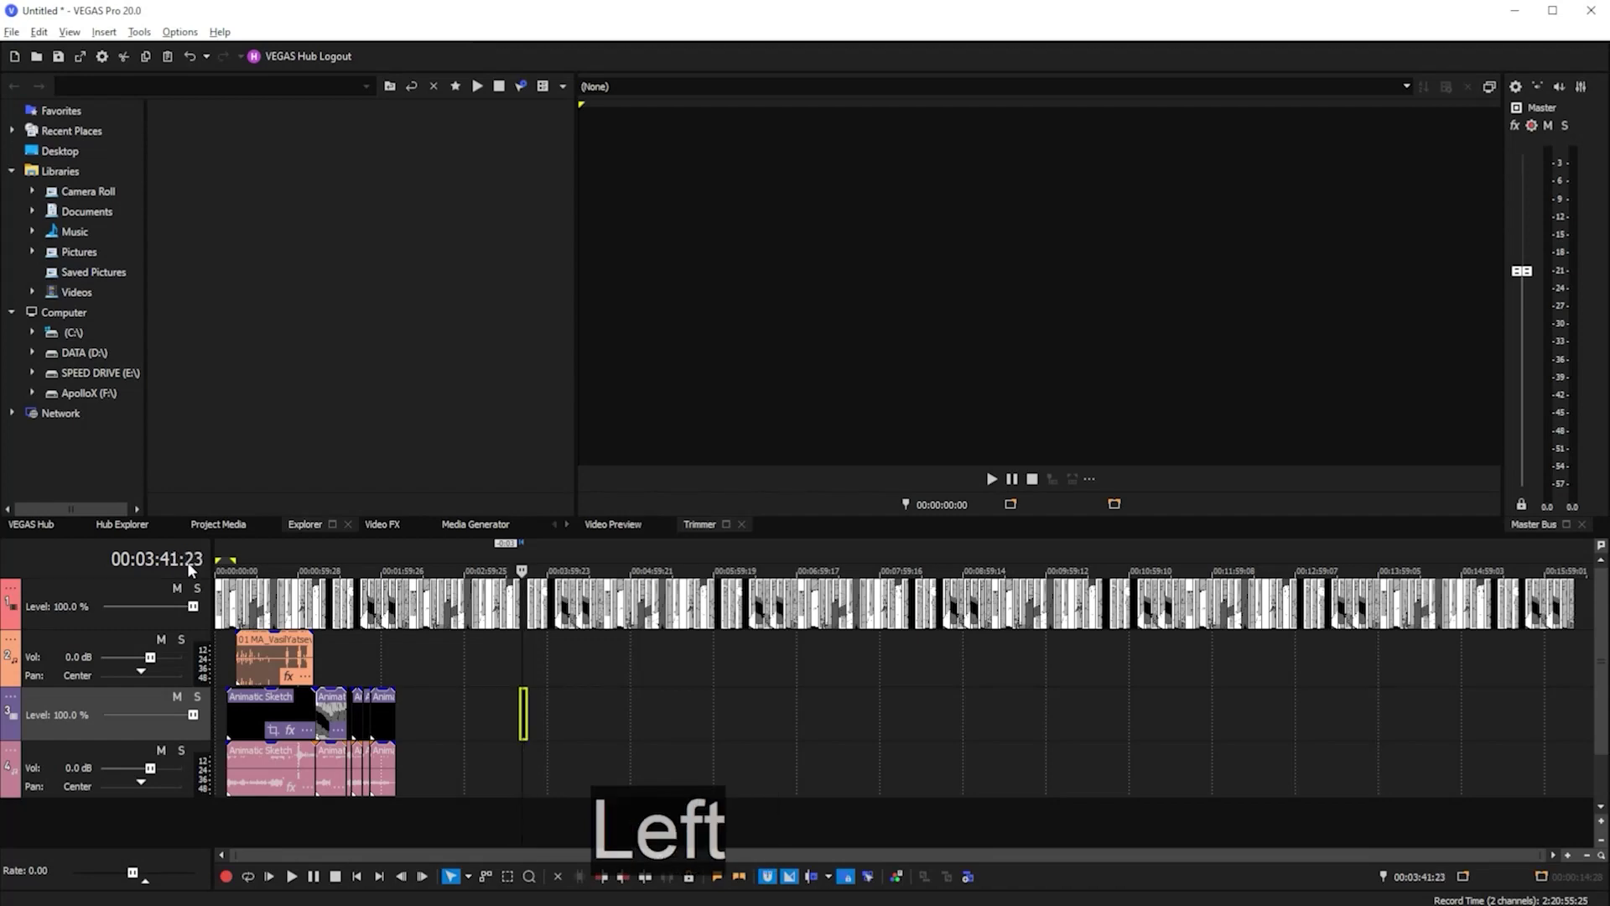
Step the playhead back and forth frame by frame around 00:03:41:21, ending at 00:03:41:11
{"action": "key", "text": "alt+Left"}
{"action": "key", "text": "alt+Left"}
{"action": "key", "text": "alt+Right"}
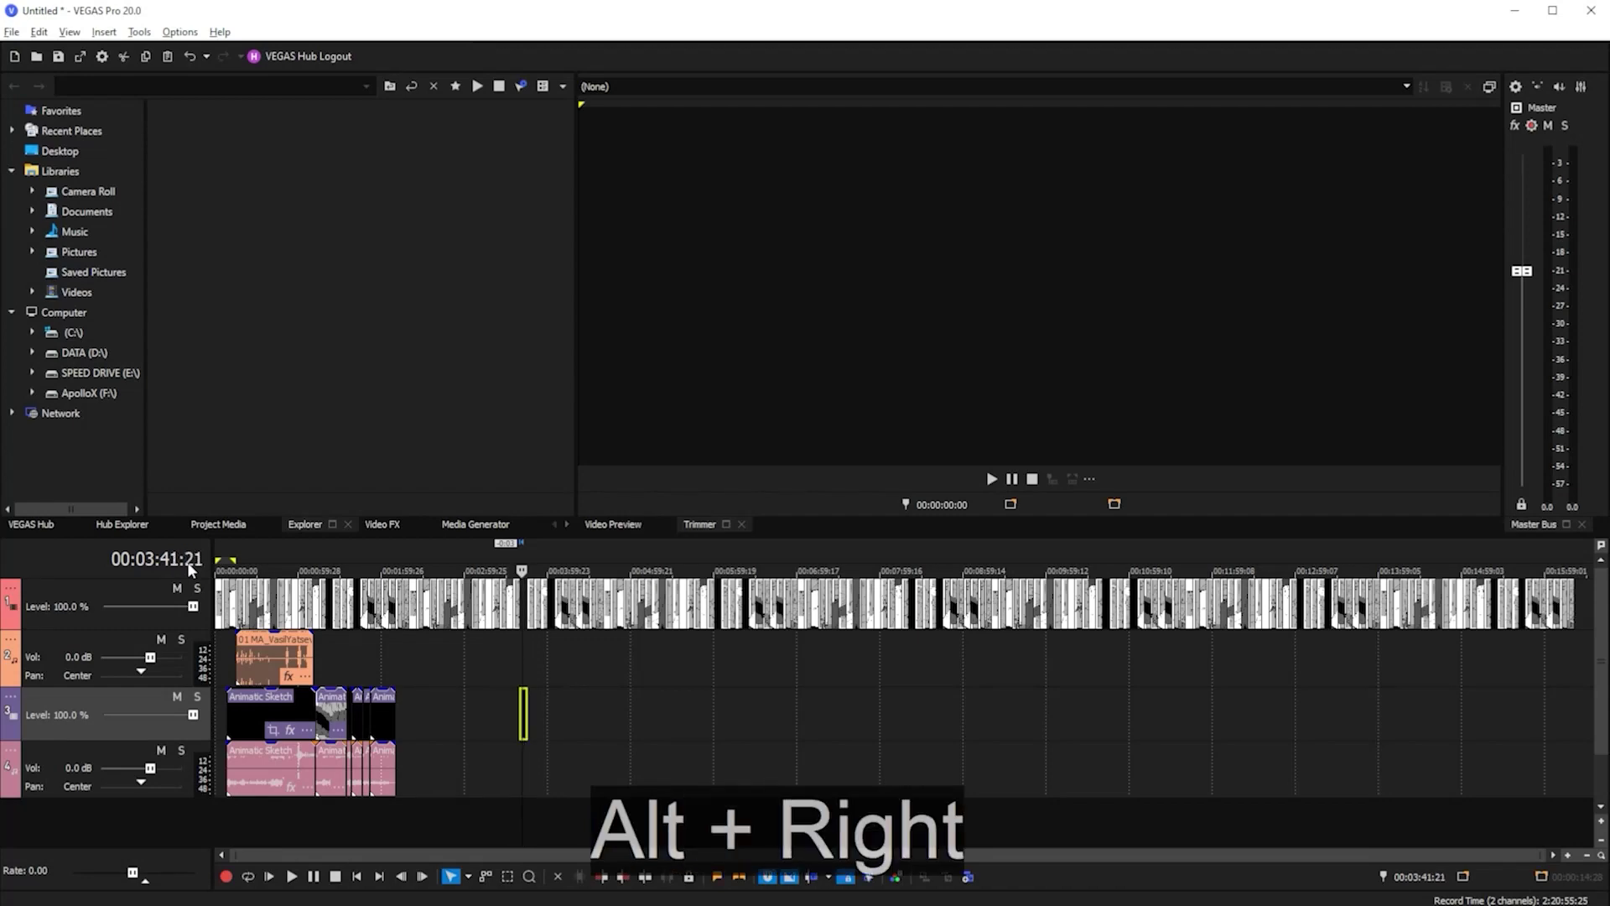
{"action": "key", "text": "alt+Left"}
{"action": "key", "text": "alt+Left"}
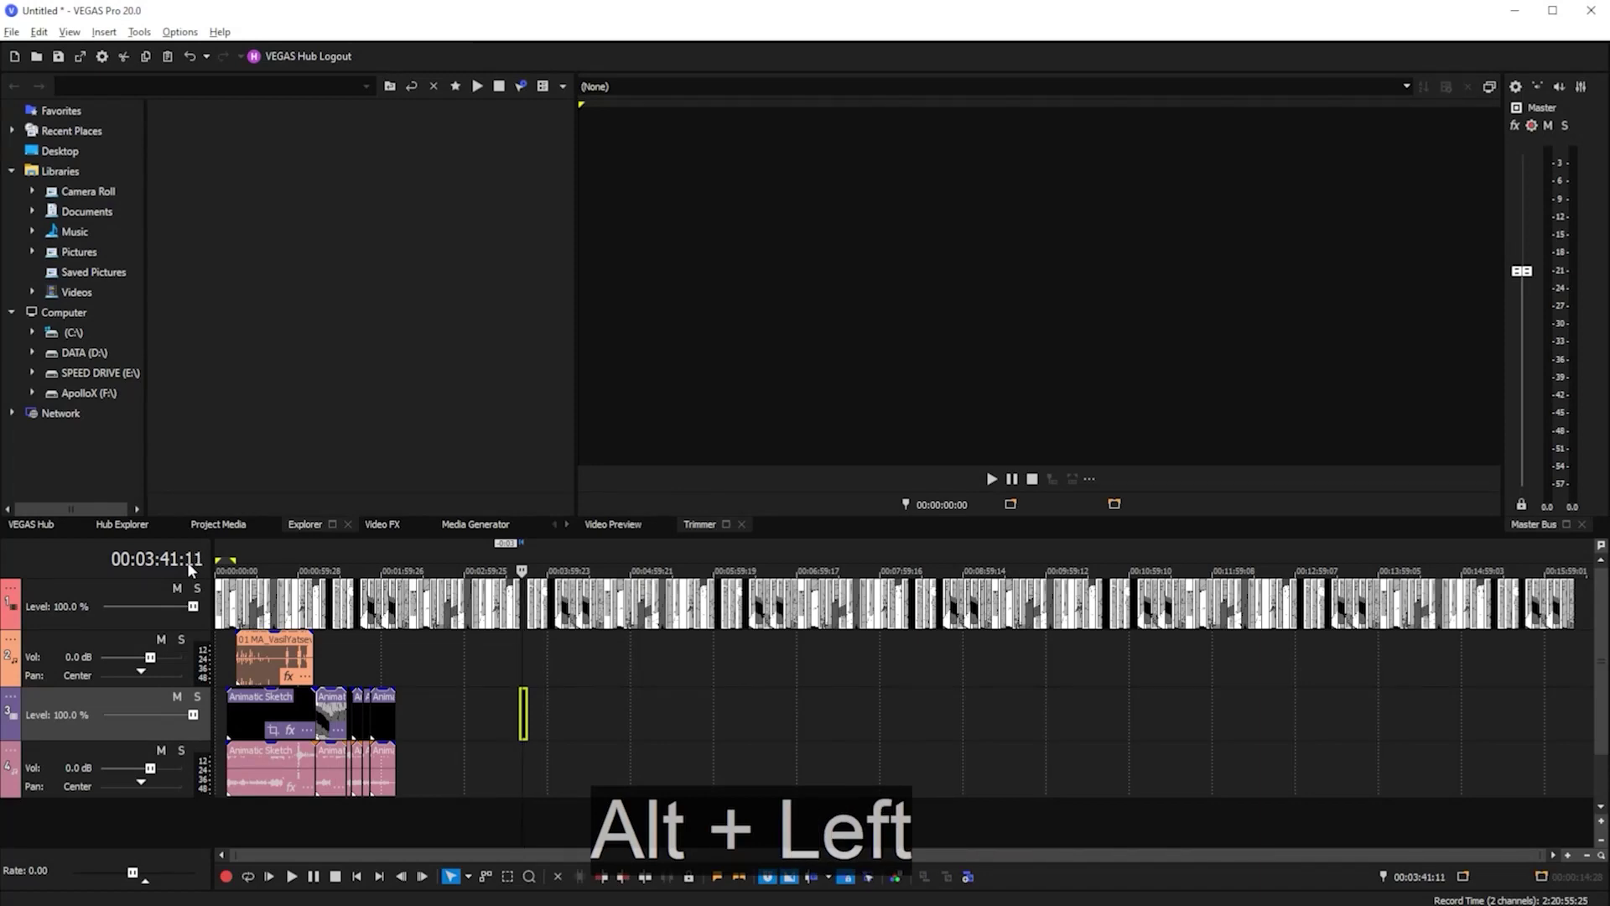
Step the playhead frame by frame forward to 00:03:41:26 and back to 00:03:41:23
{"action": "key", "text": "alt+Right"}
{"action": "key", "text": "alt+Right"}
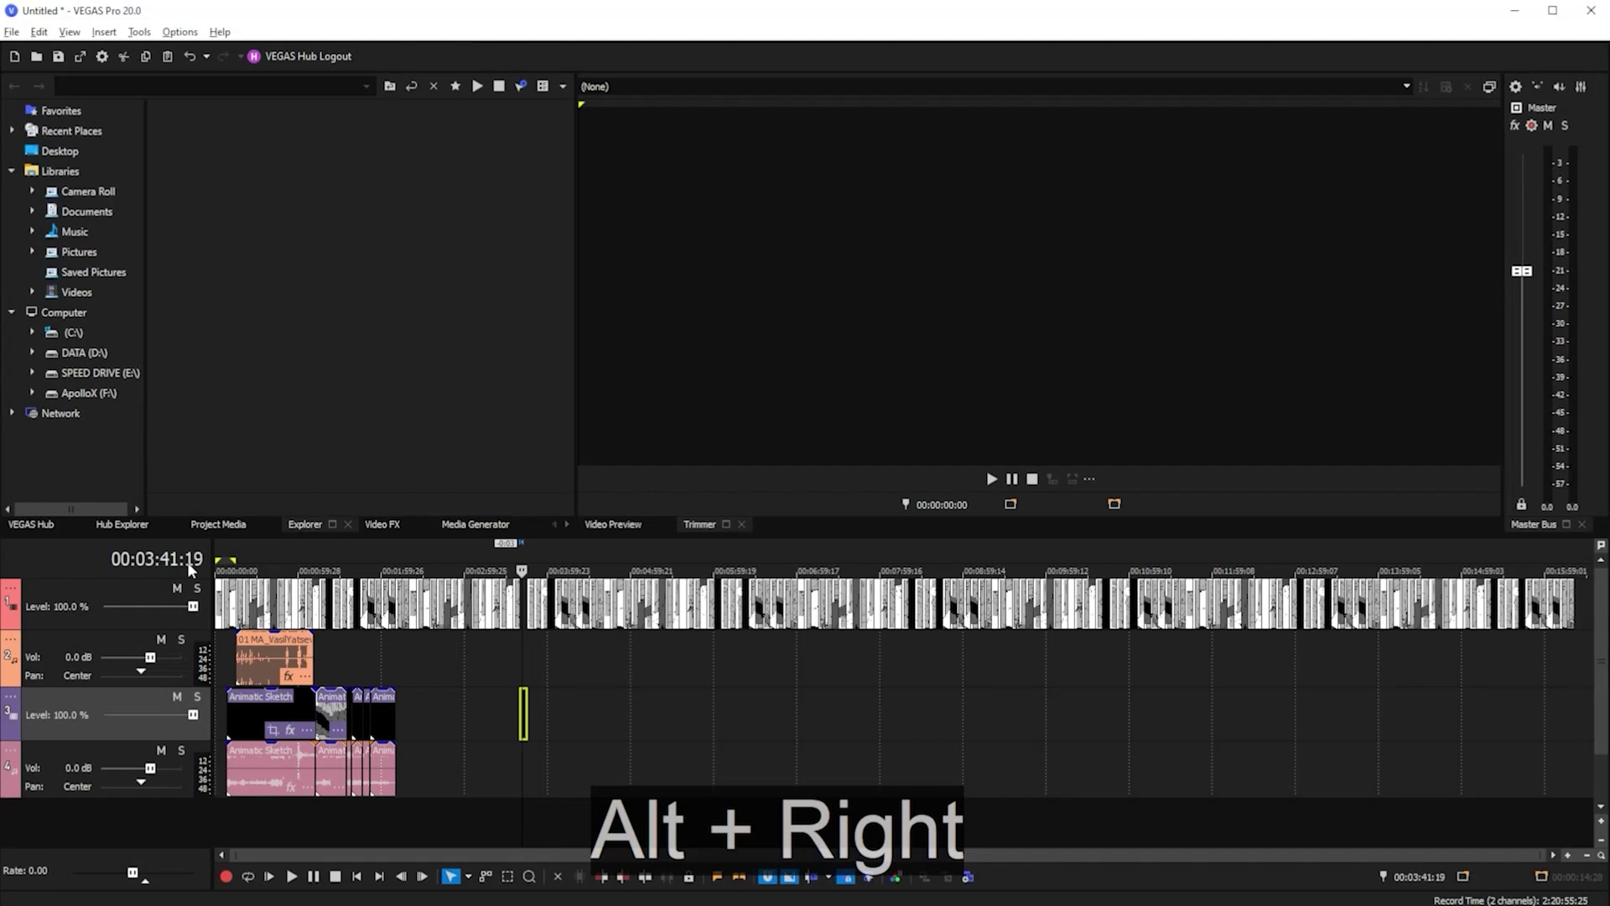
{"action": "key", "text": "alt+Right"}
{"action": "key", "text": "alt+Right"}
{"action": "key", "text": "alt+Right"}
{"action": "key", "text": "alt+Right"}
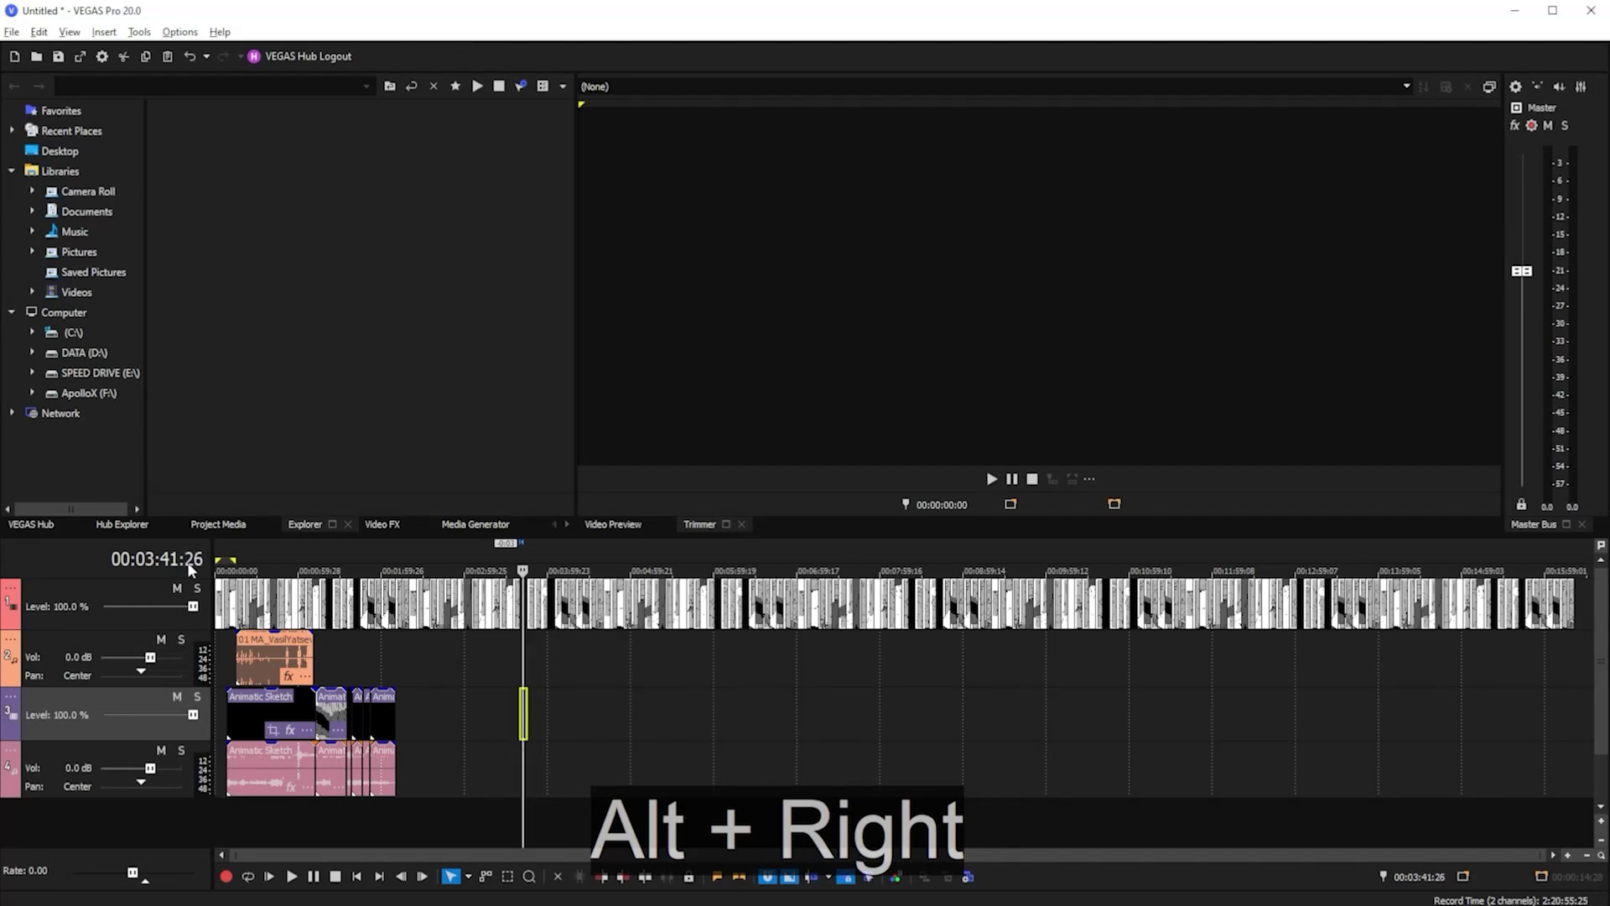
{"action": "key", "text": "alt+Left"}
{"action": "key", "text": "alt+Left"}
{"action": "key", "text": "alt+Left"}
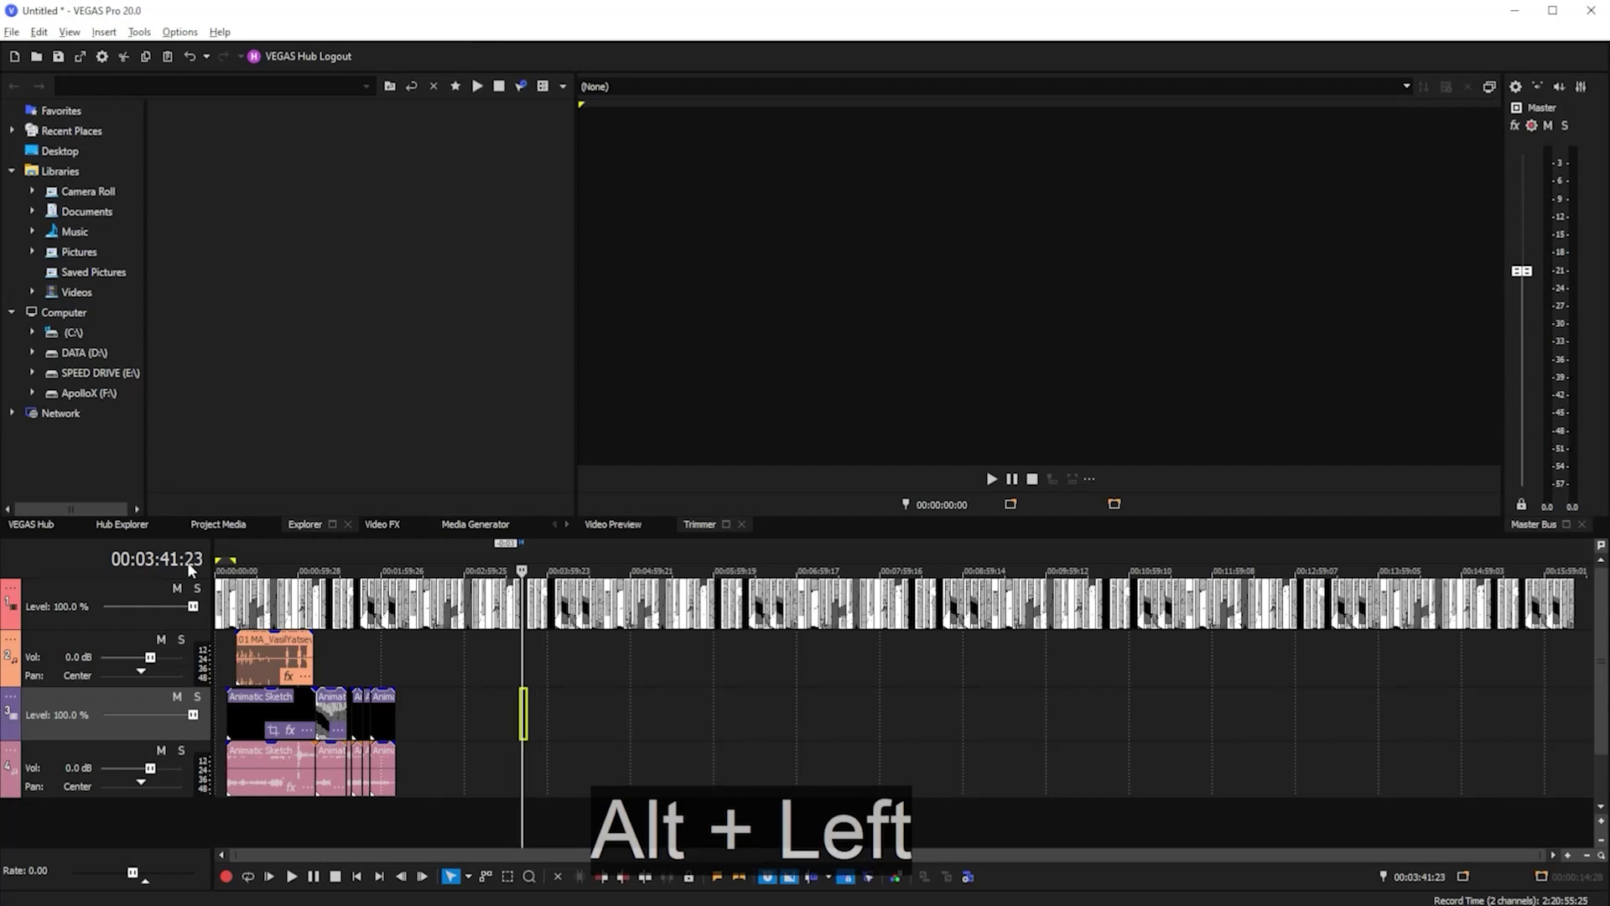
Step the playhead back from 00:03:41:23 in coarse jumps to 00:03:40:17
{"action": "key", "text": "Left"}
{"action": "key", "text": "Left"}
{"action": "key", "text": "Left"}
{"action": "key", "text": "Left"}
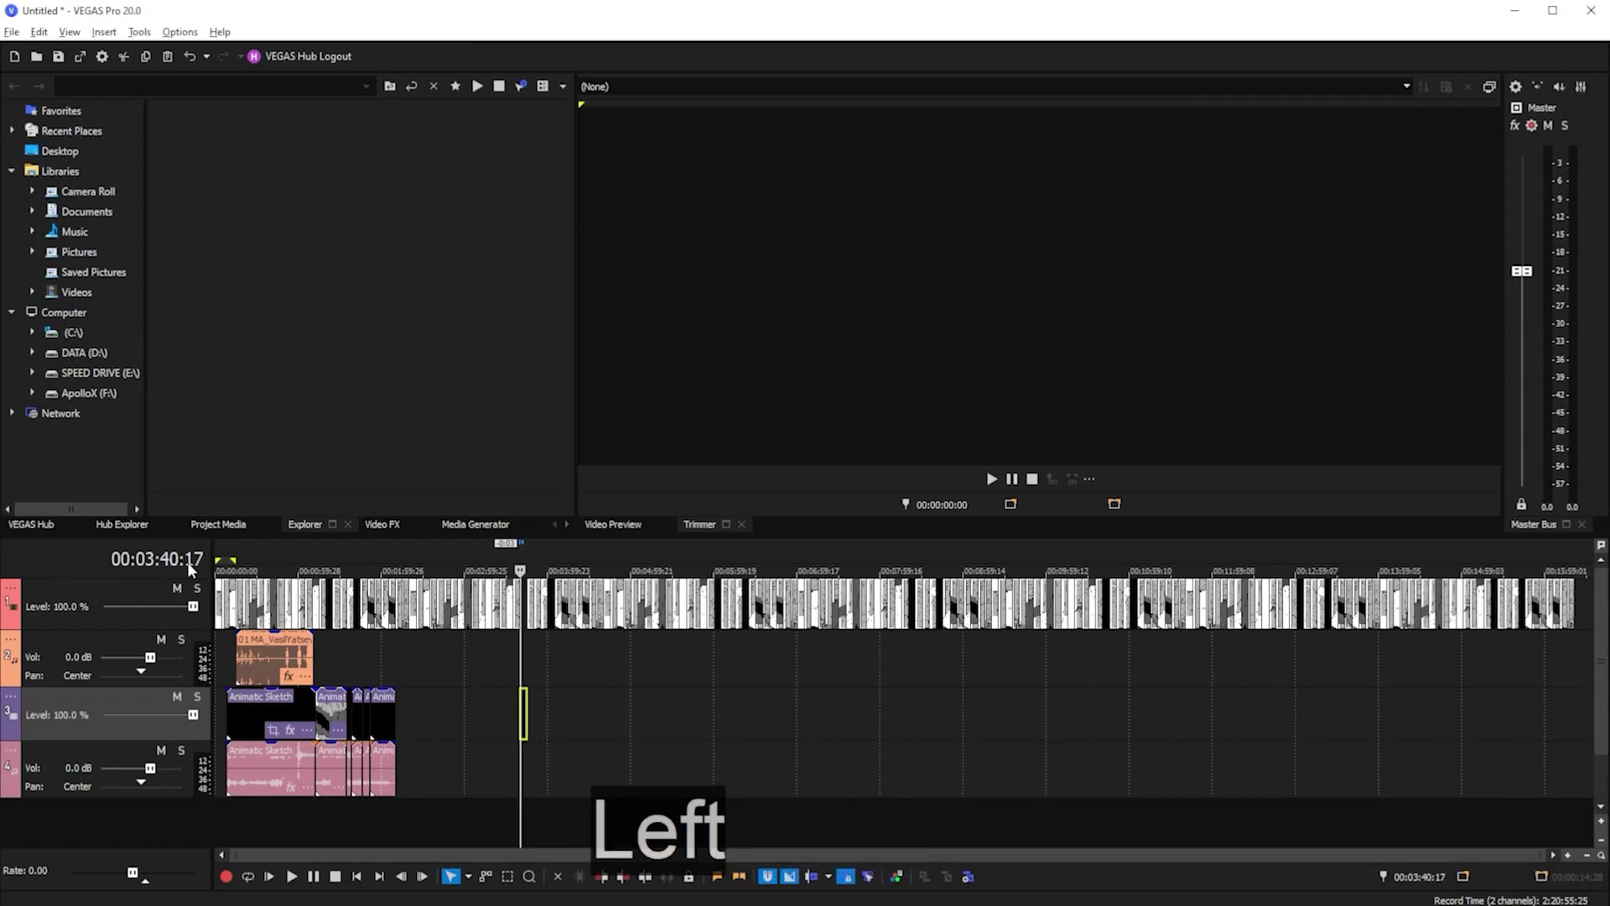
{"action": "key", "text": "Left"}
{"action": "key", "text": "Left"}
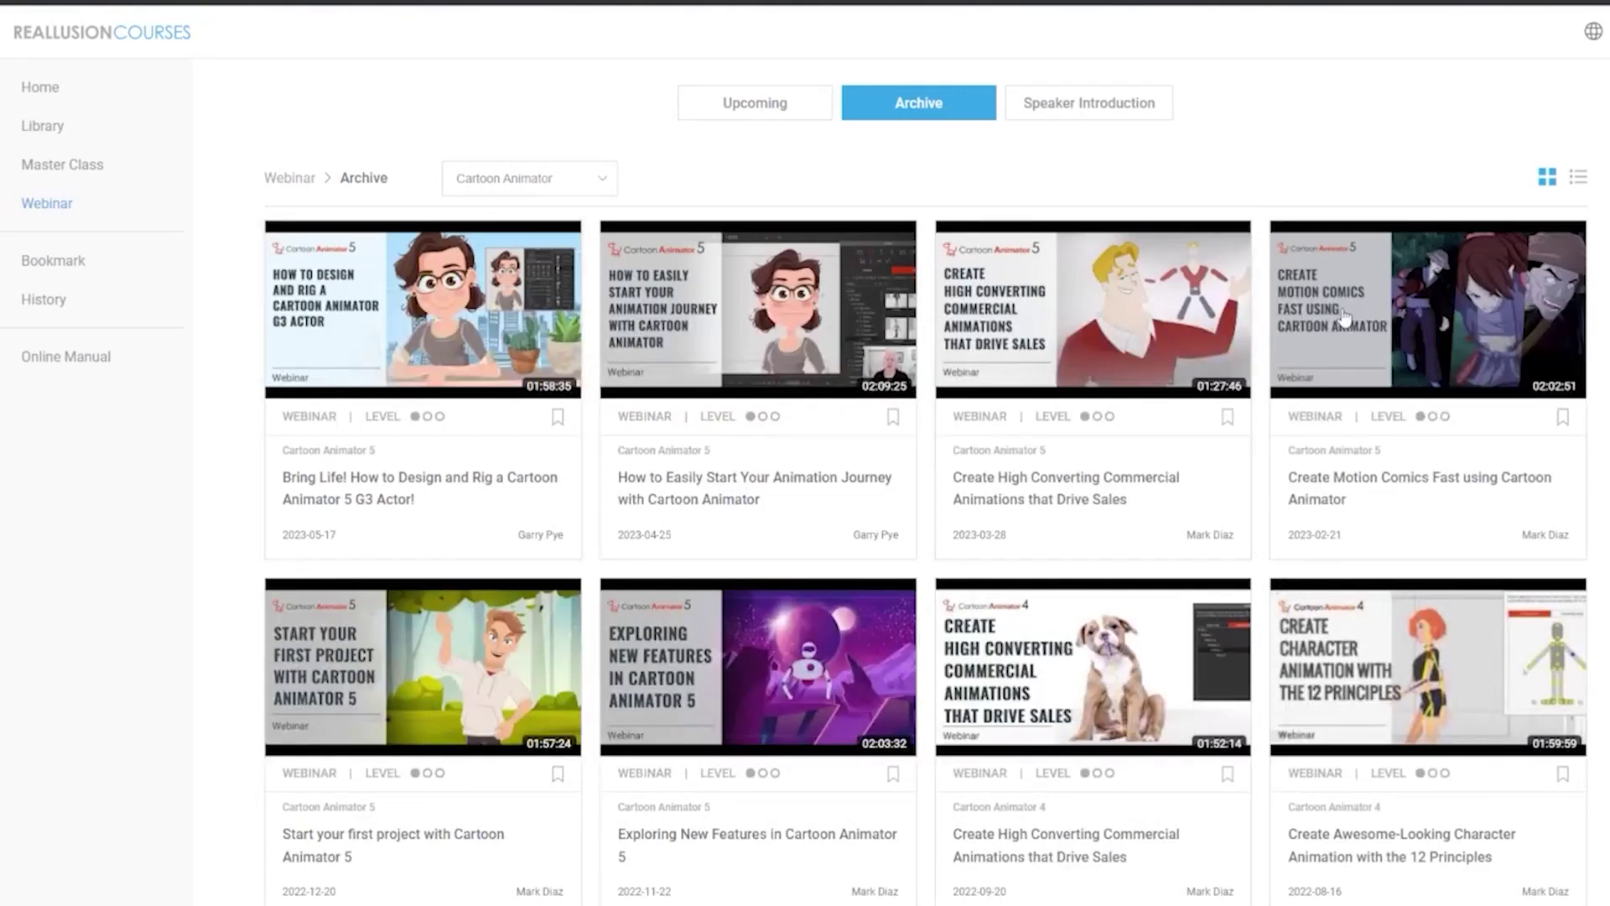
In the web browser, open the archived webinar on creating motion comics with Cartoon Animator, and look through the 2D Animation 101 home page
{"action": "left_click", "coordinate": [1344, 316]}
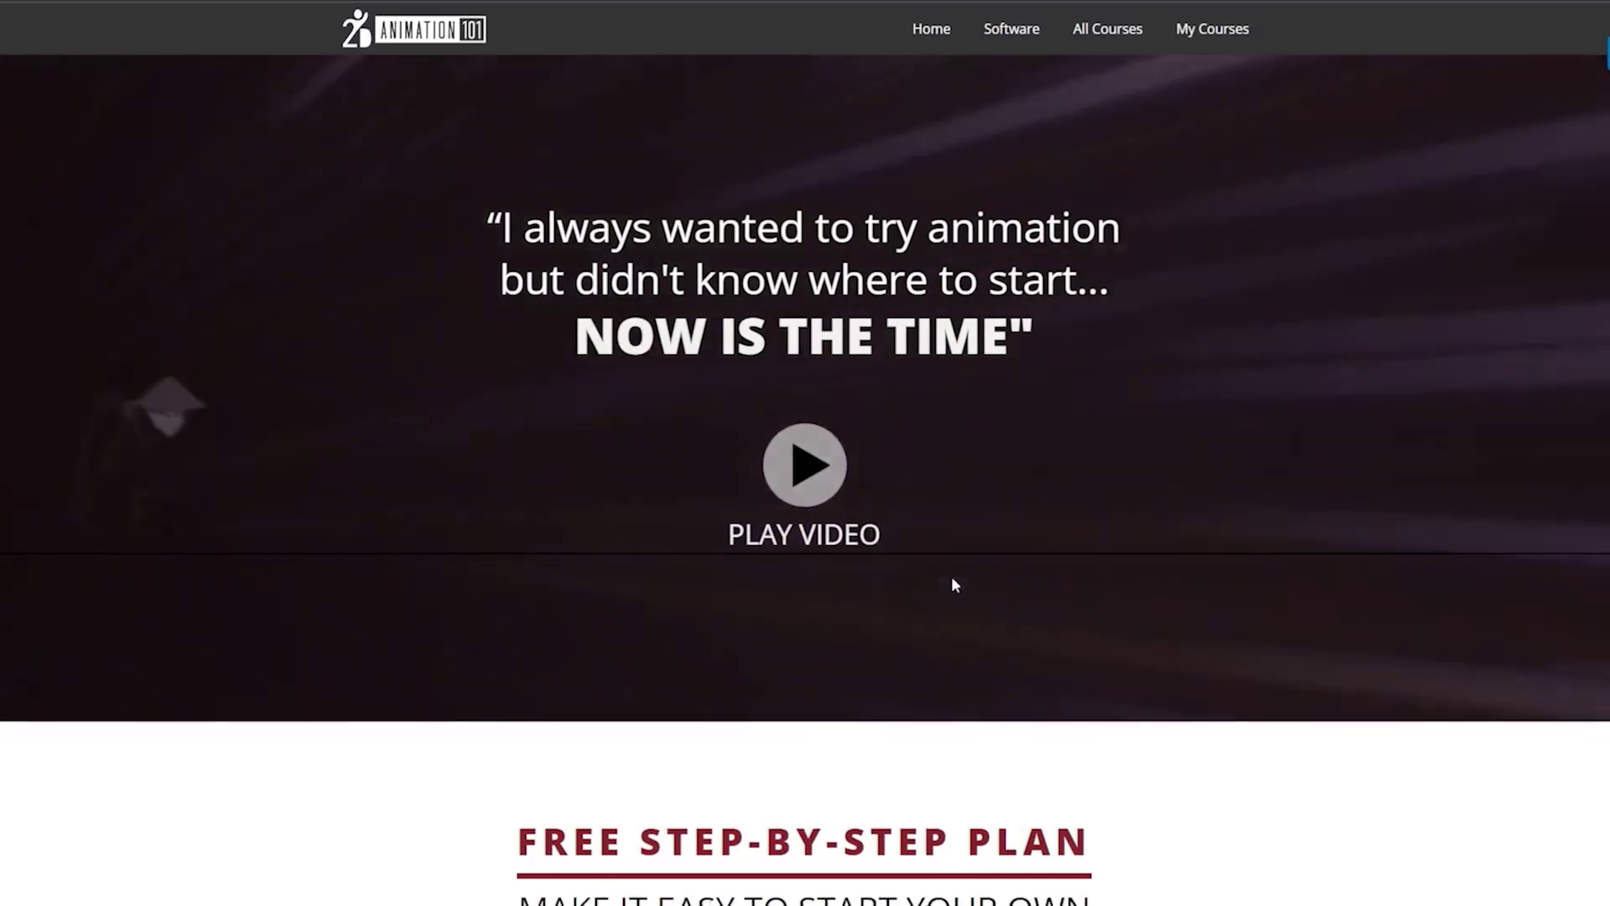
{"action": "scroll", "coordinate": [951, 578], "scroll_direction": "down", "scroll_amount": 6}
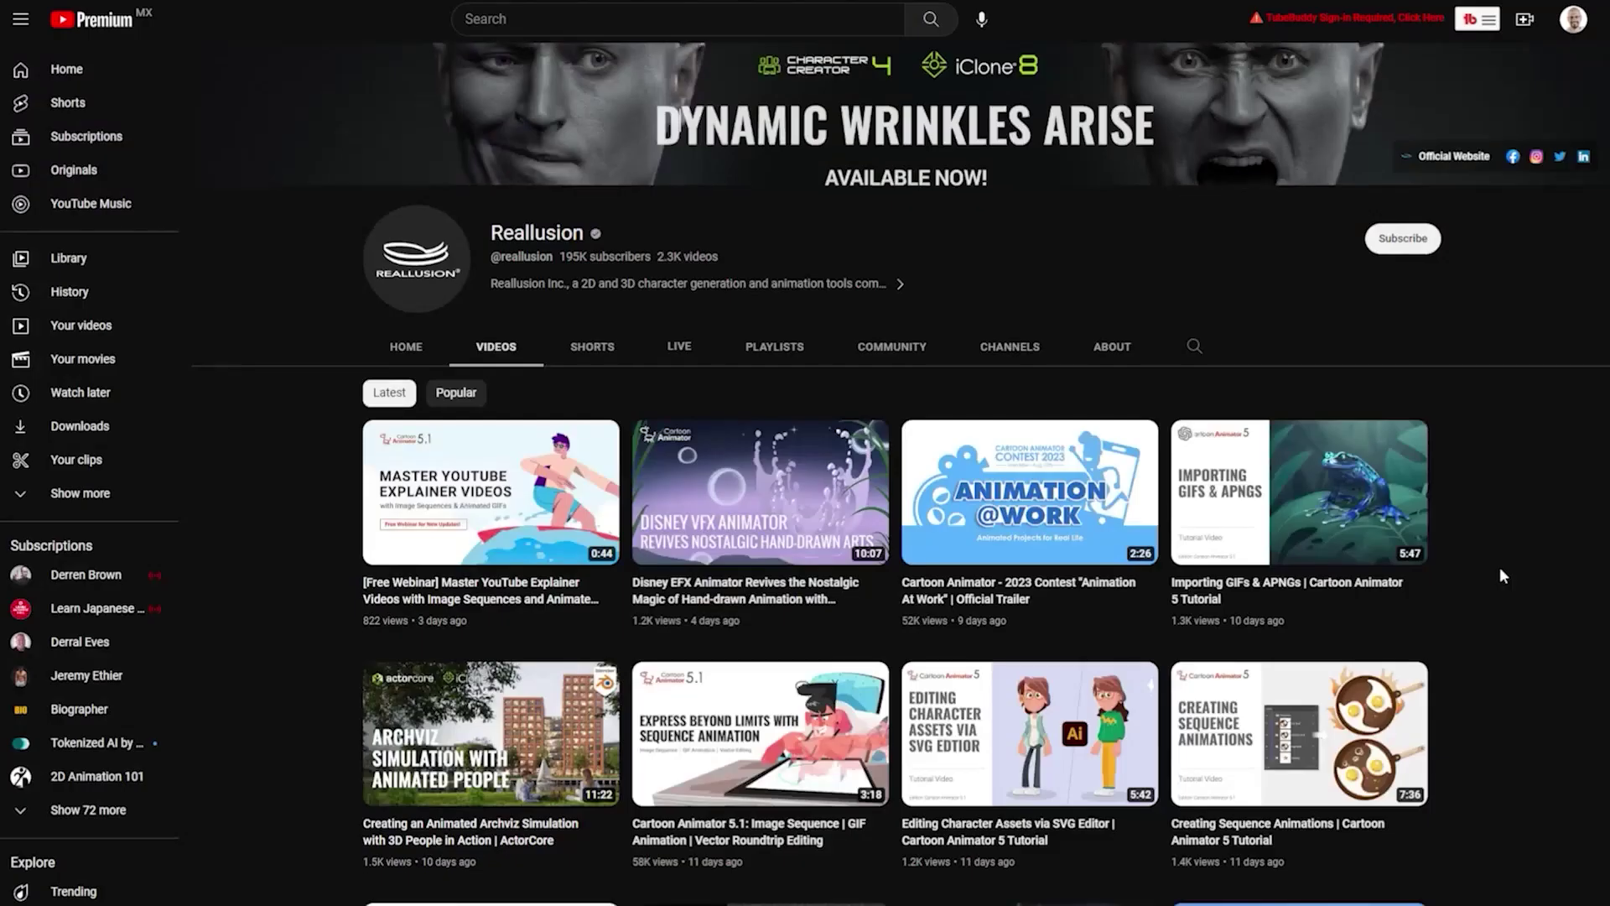
Browse the latest uploads in the video list of Reallusion's YouTube channel
{"action": "scroll", "coordinate": [1499, 569], "scroll_direction": "down", "scroll_amount": 2}
{"action": "scroll", "coordinate": [1501, 574], "scroll_direction": "down", "scroll_amount": 4}
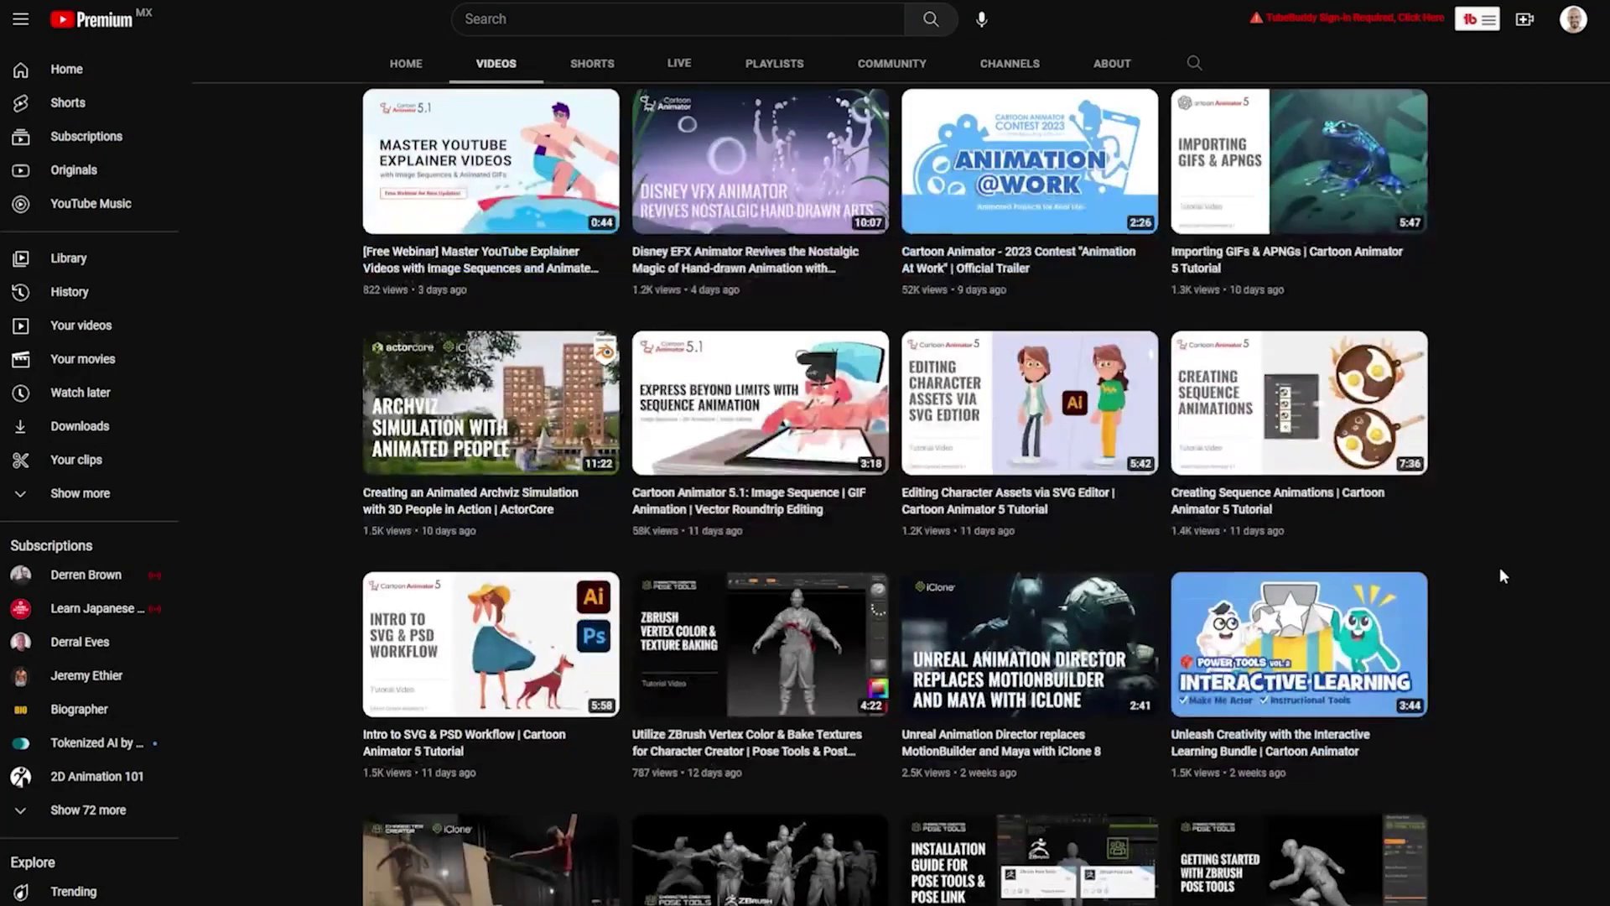
{"action": "scroll", "coordinate": [1502, 575], "scroll_direction": "down", "scroll_amount": 5}
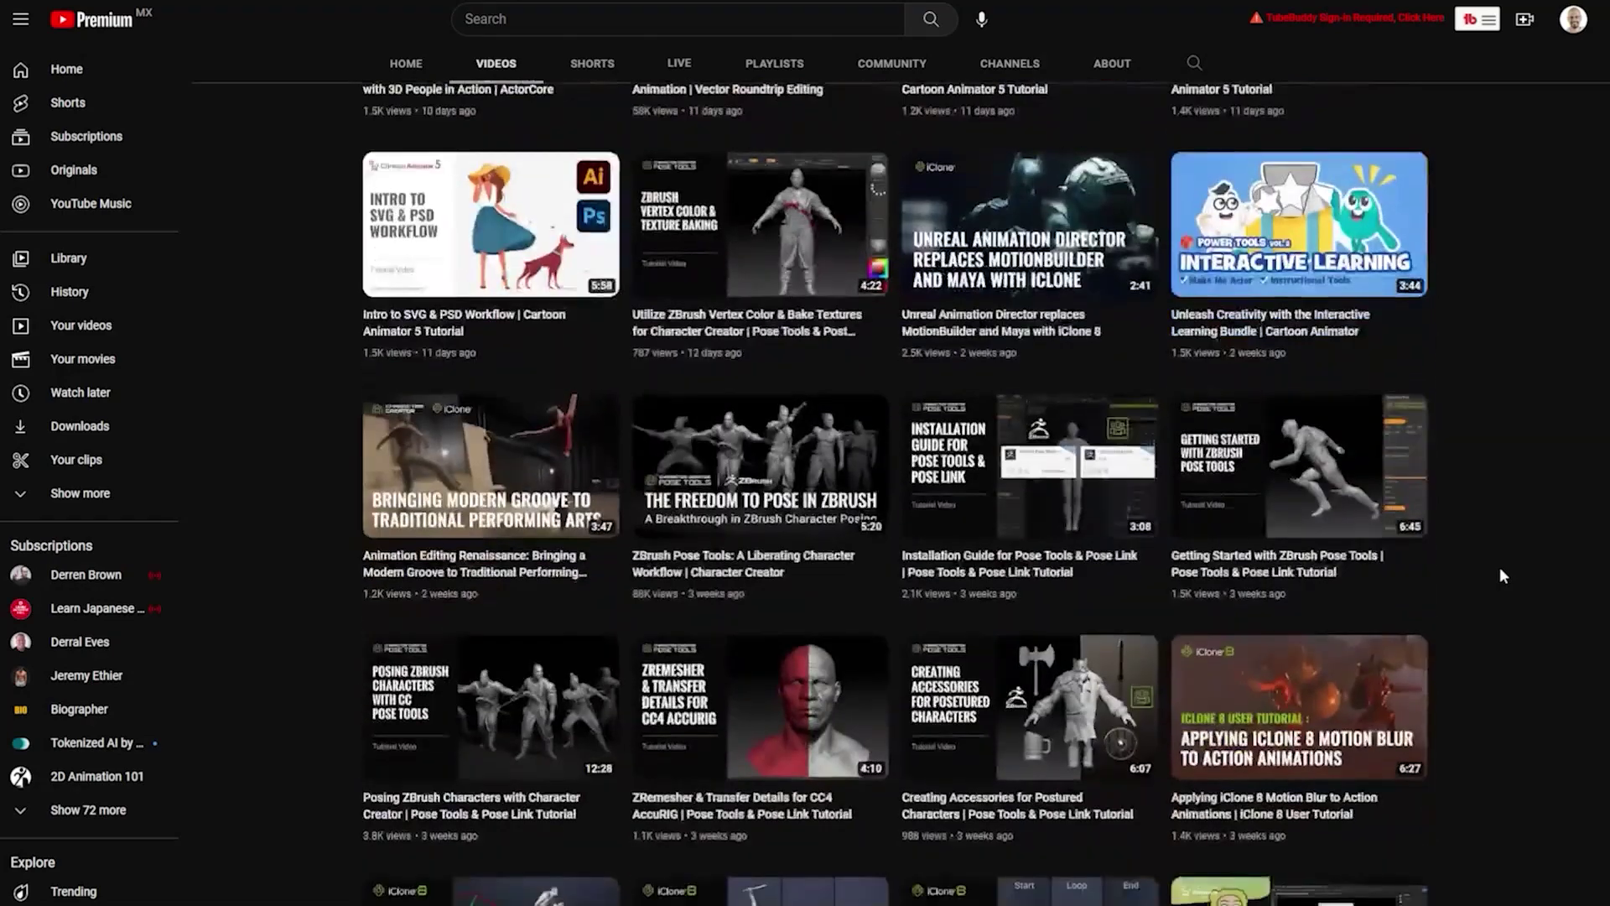
{"action": "scroll", "coordinate": [1500, 567], "scroll_direction": "down", "scroll_amount": 4}
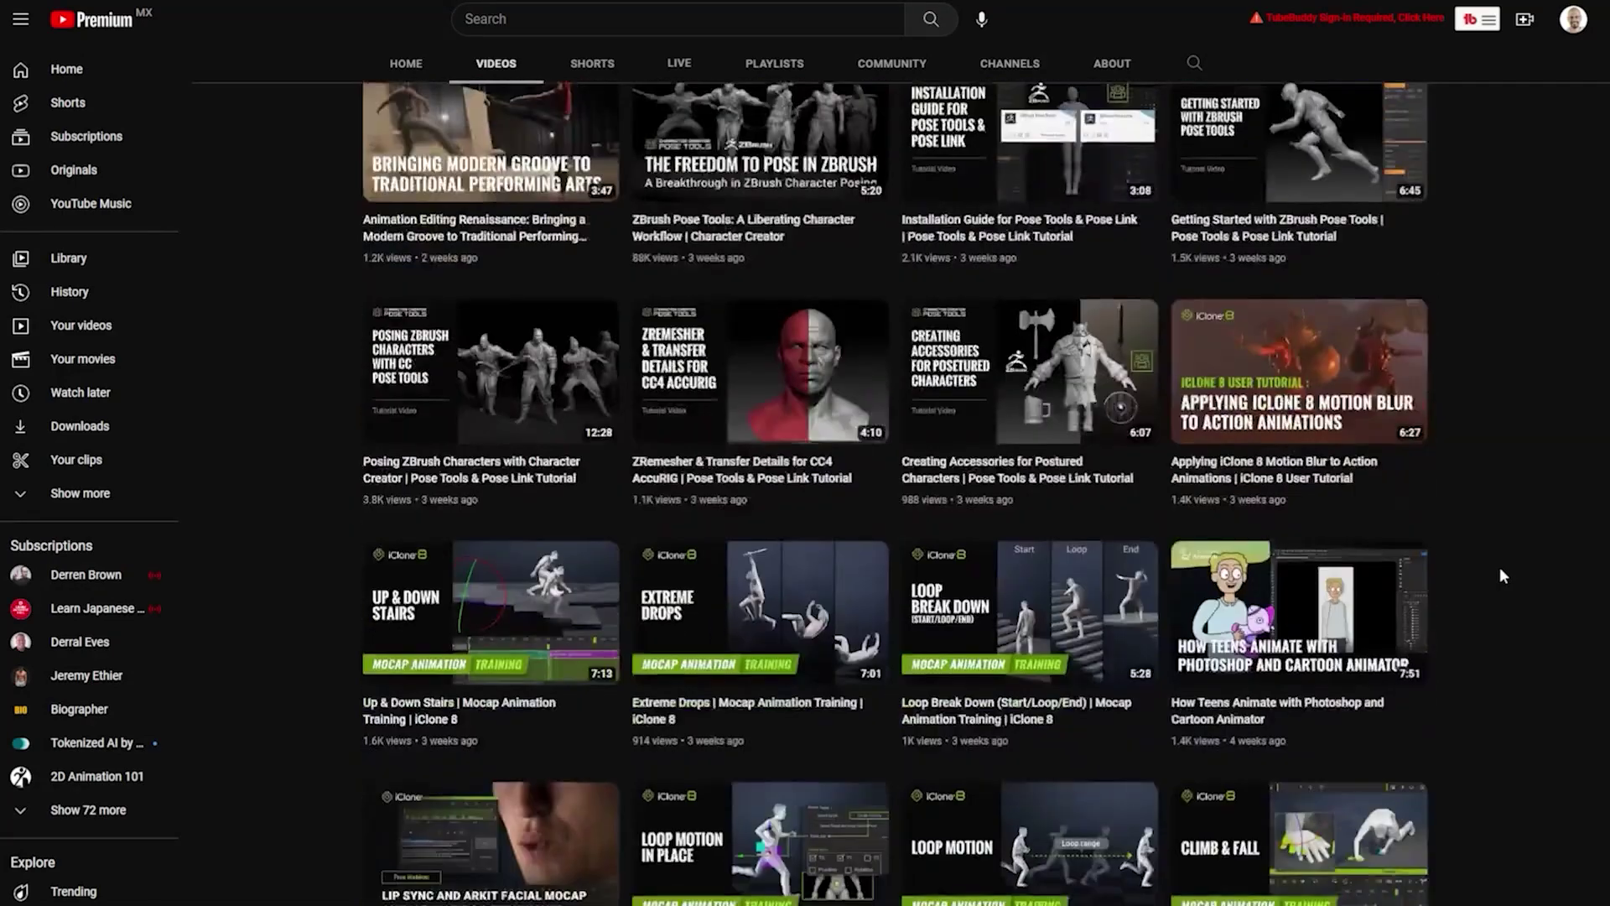
{"action": "scroll", "coordinate": [1500, 567], "scroll_direction": "down", "scroll_amount": 5}
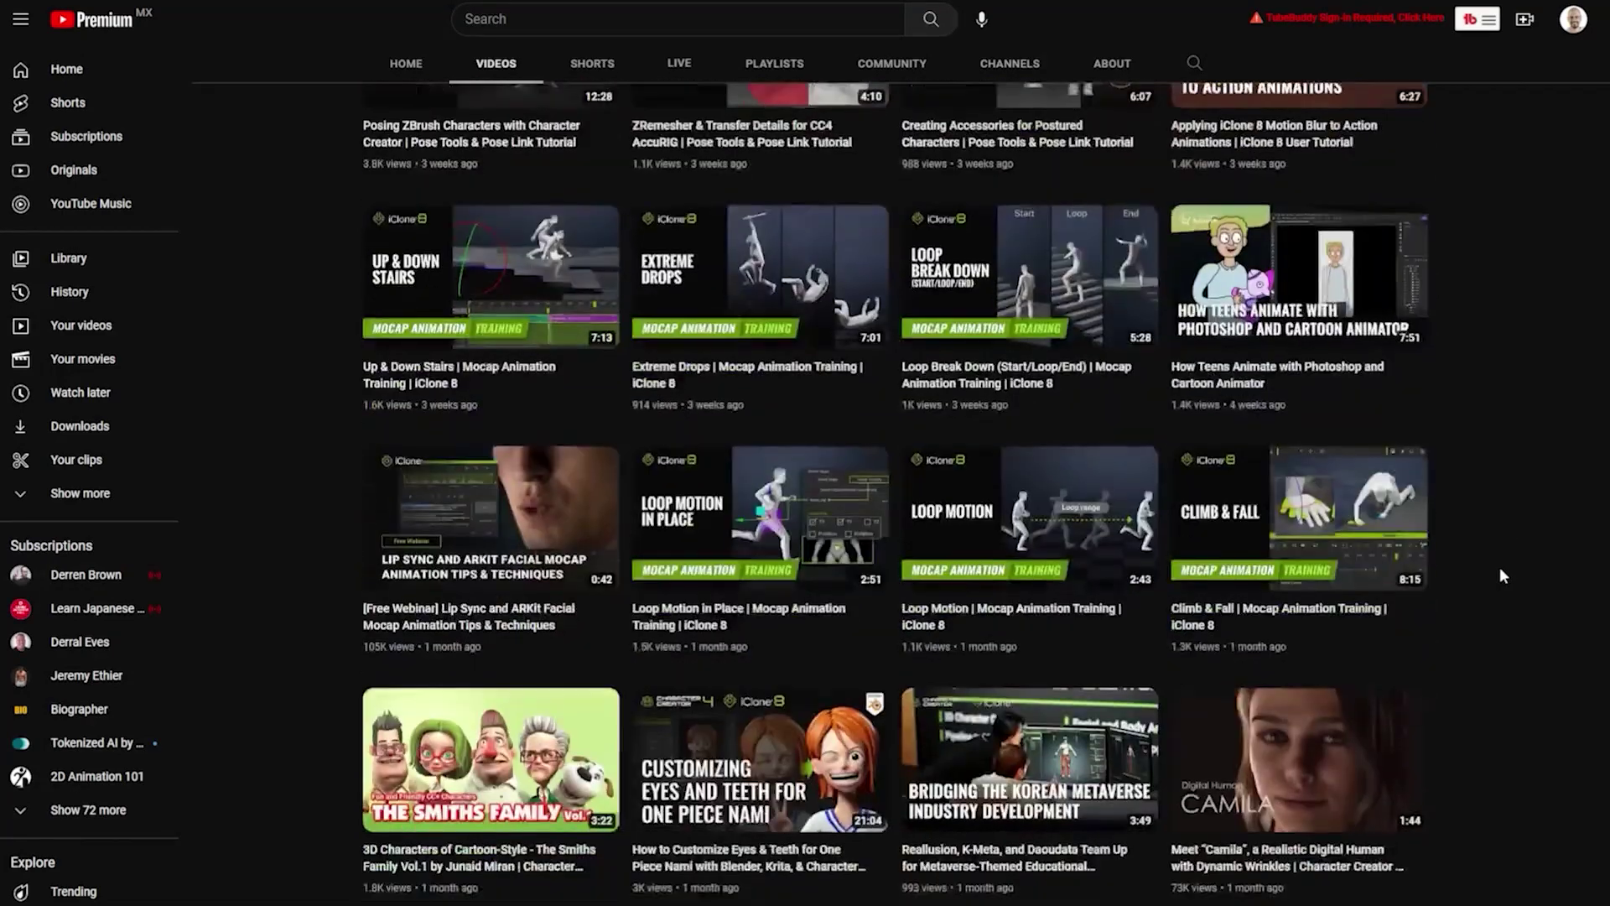
{"action": "scroll", "coordinate": [1500, 567], "scroll_direction": "down", "scroll_amount": 5}
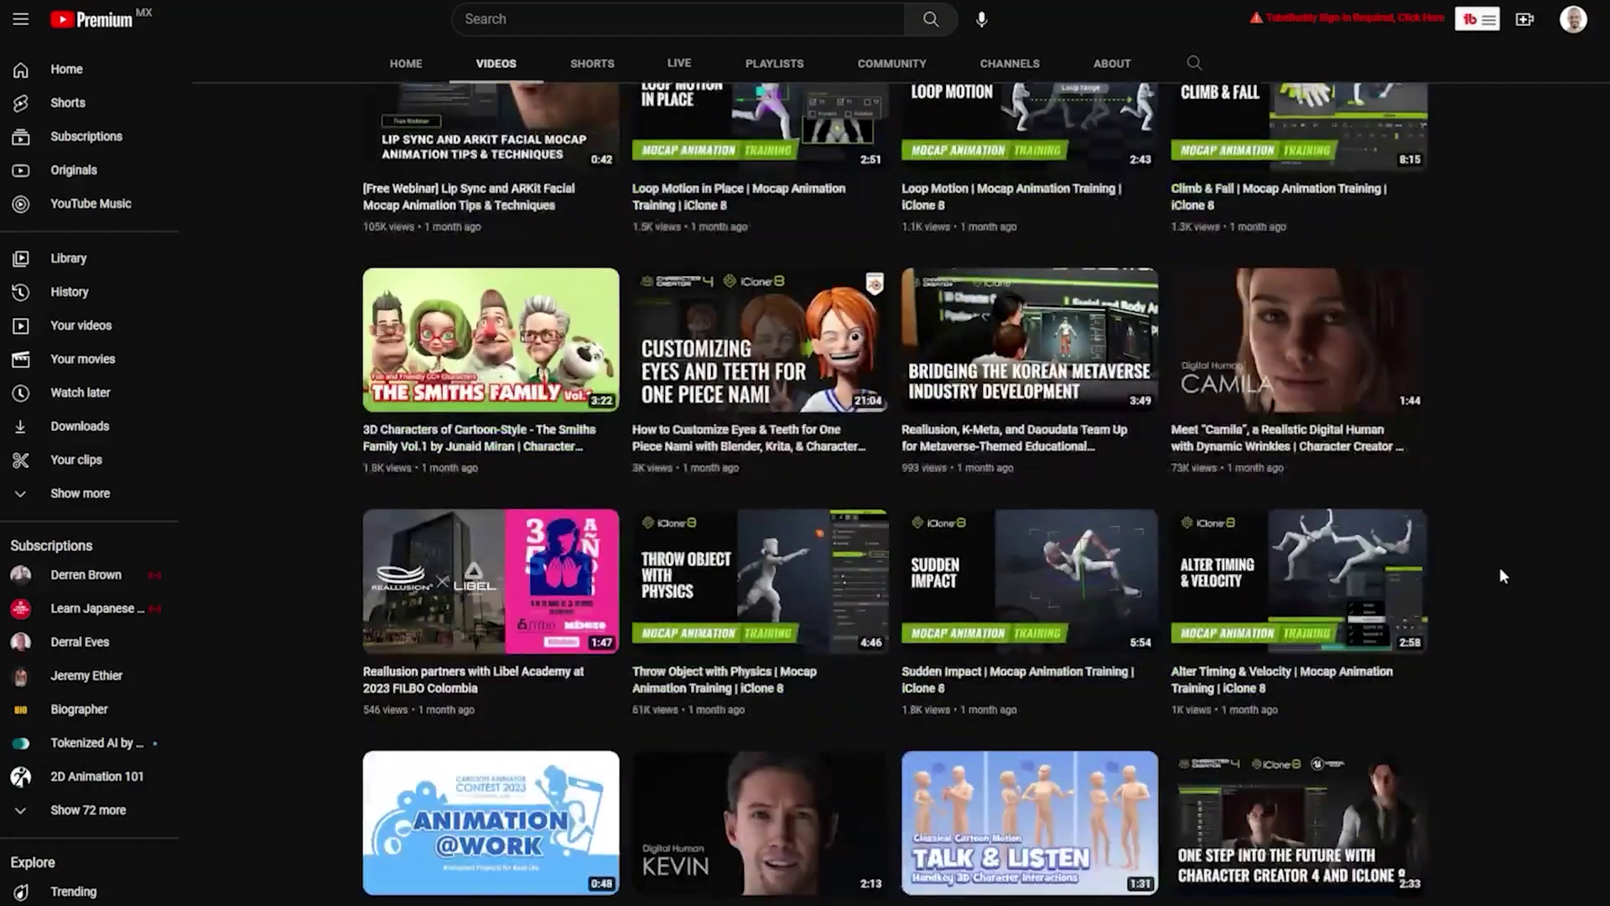
{"action": "scroll", "coordinate": [1500, 567], "scroll_direction": "down", "scroll_amount": 5}
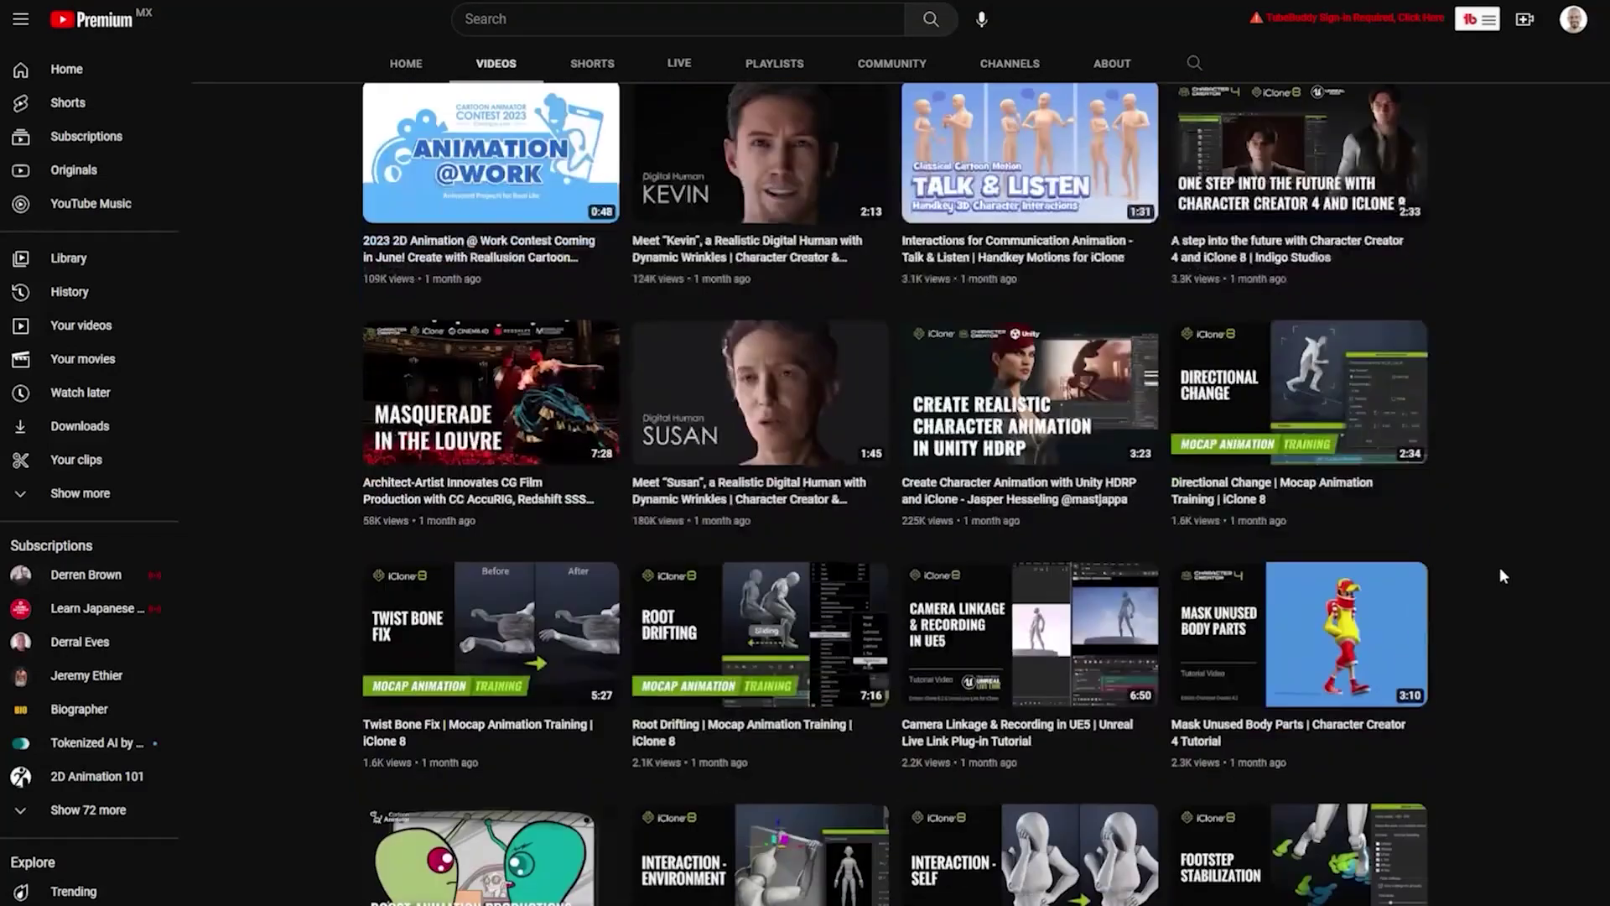
{"action": "scroll", "coordinate": [1500, 567], "scroll_direction": "down", "scroll_amount": 2}
{"action": "scroll", "coordinate": [1500, 567], "scroll_direction": "down", "scroll_amount": 3}
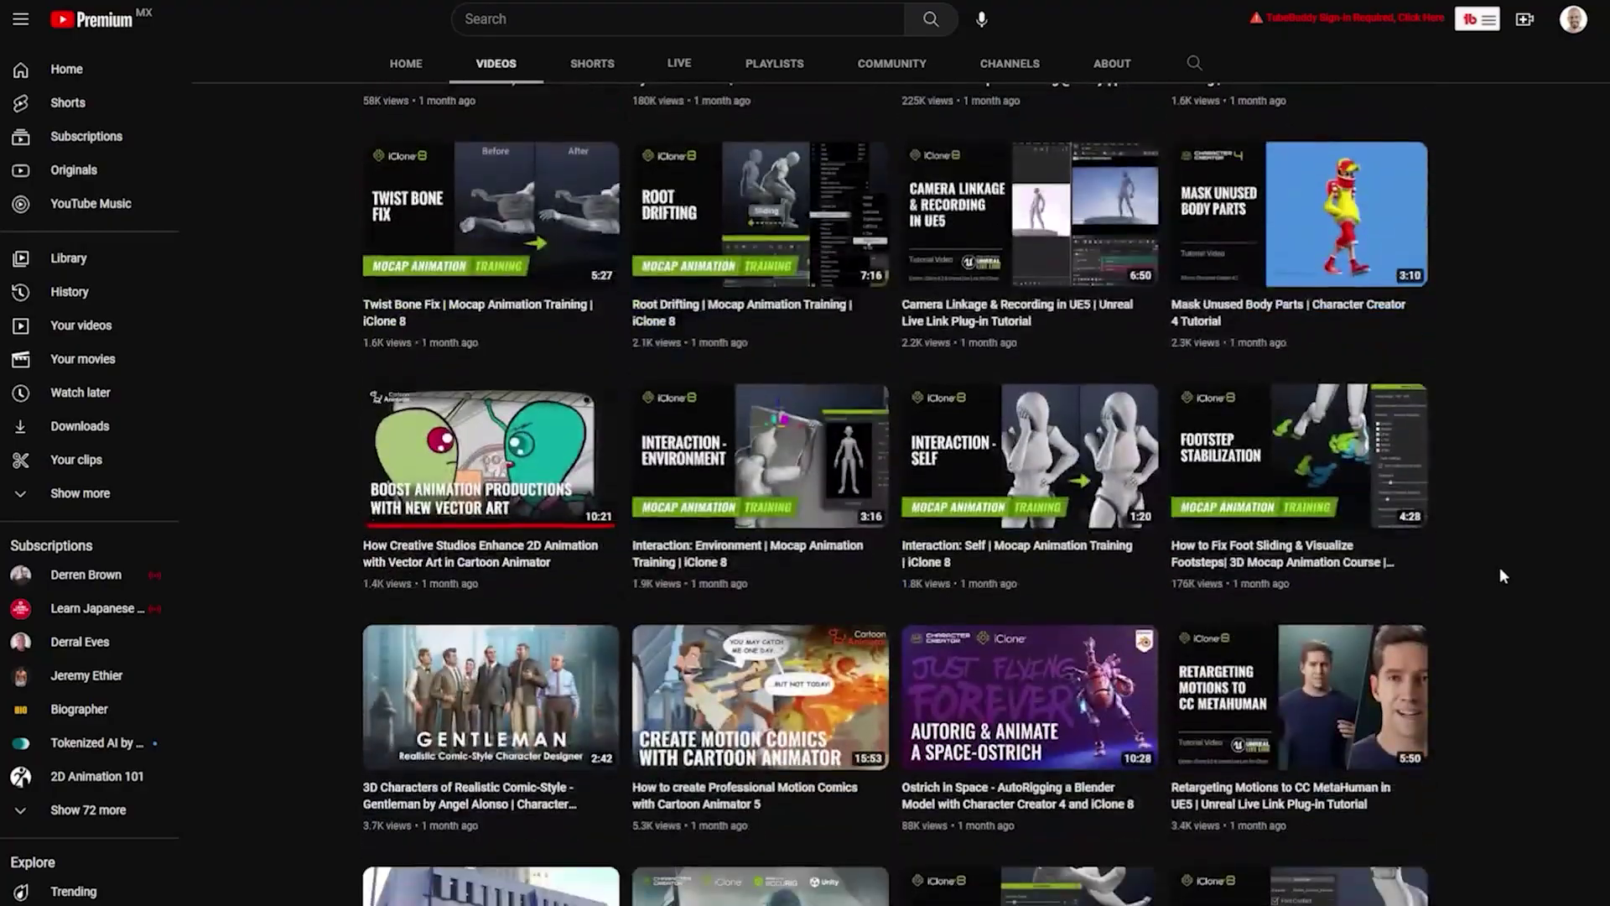